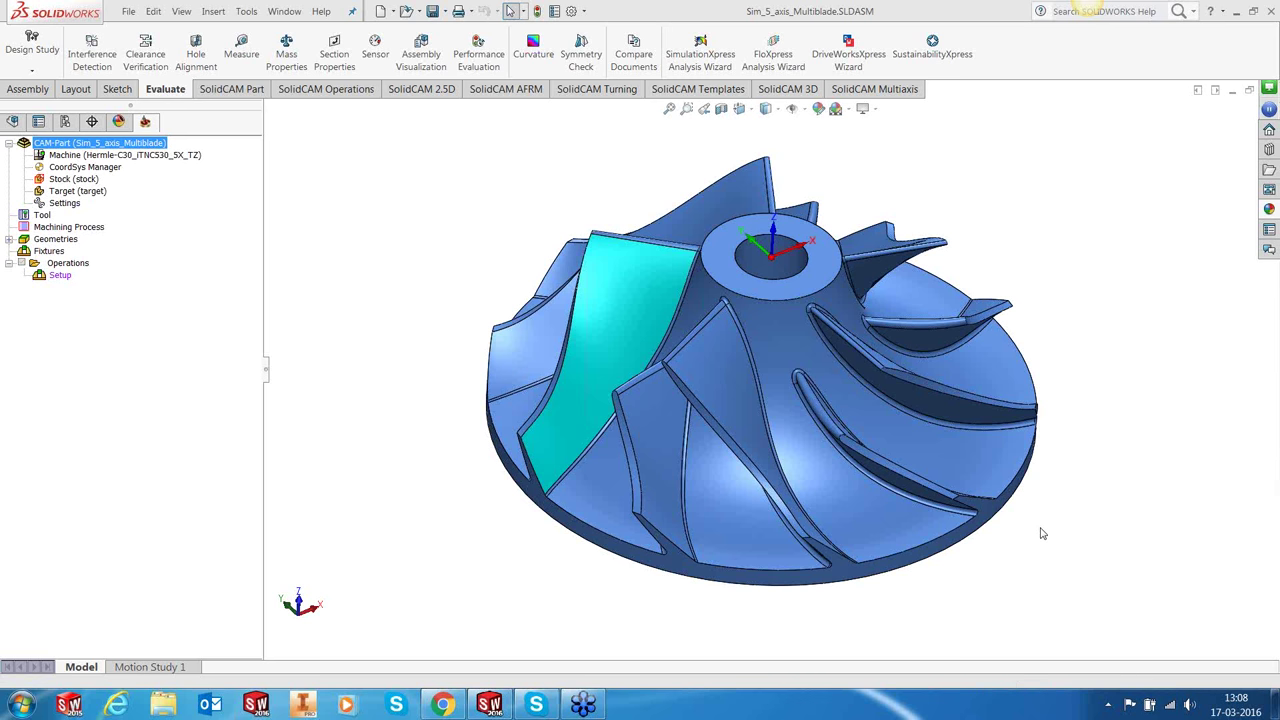
middle_drag(1040, 535, 800, 465)
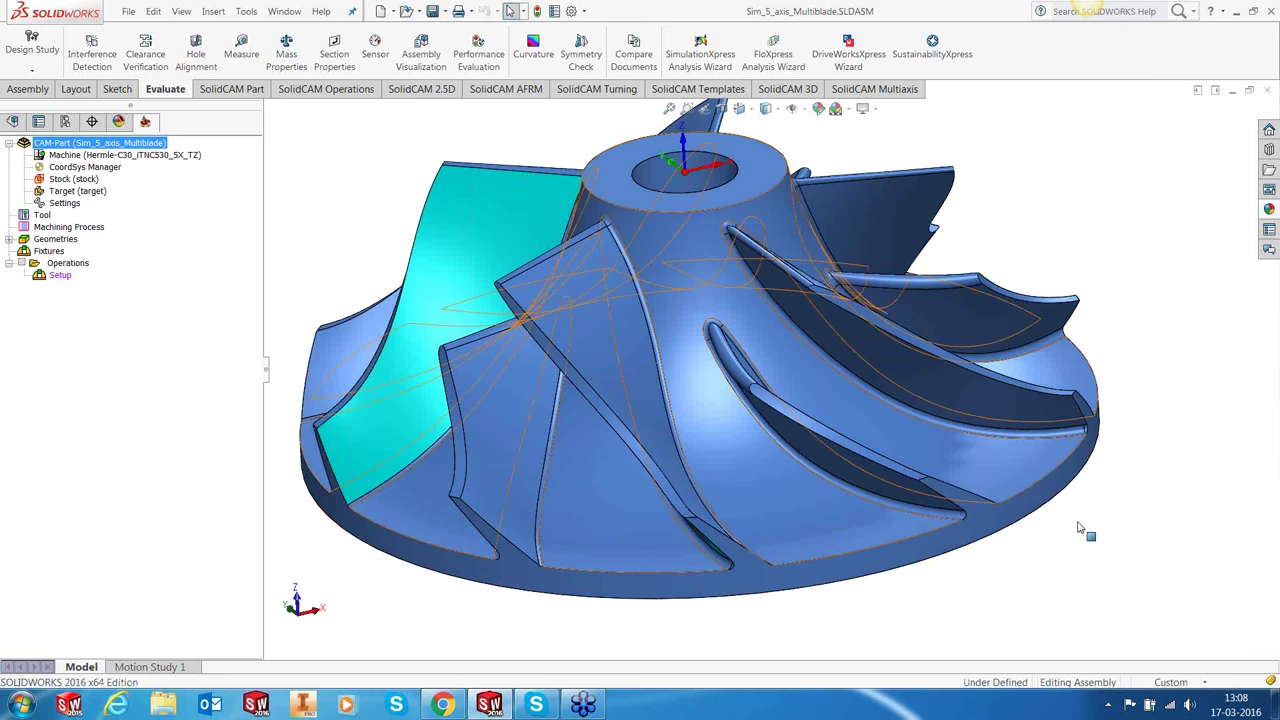
middle_drag(1080, 530, 997, 491)
scroll(993, 495, up, 3)
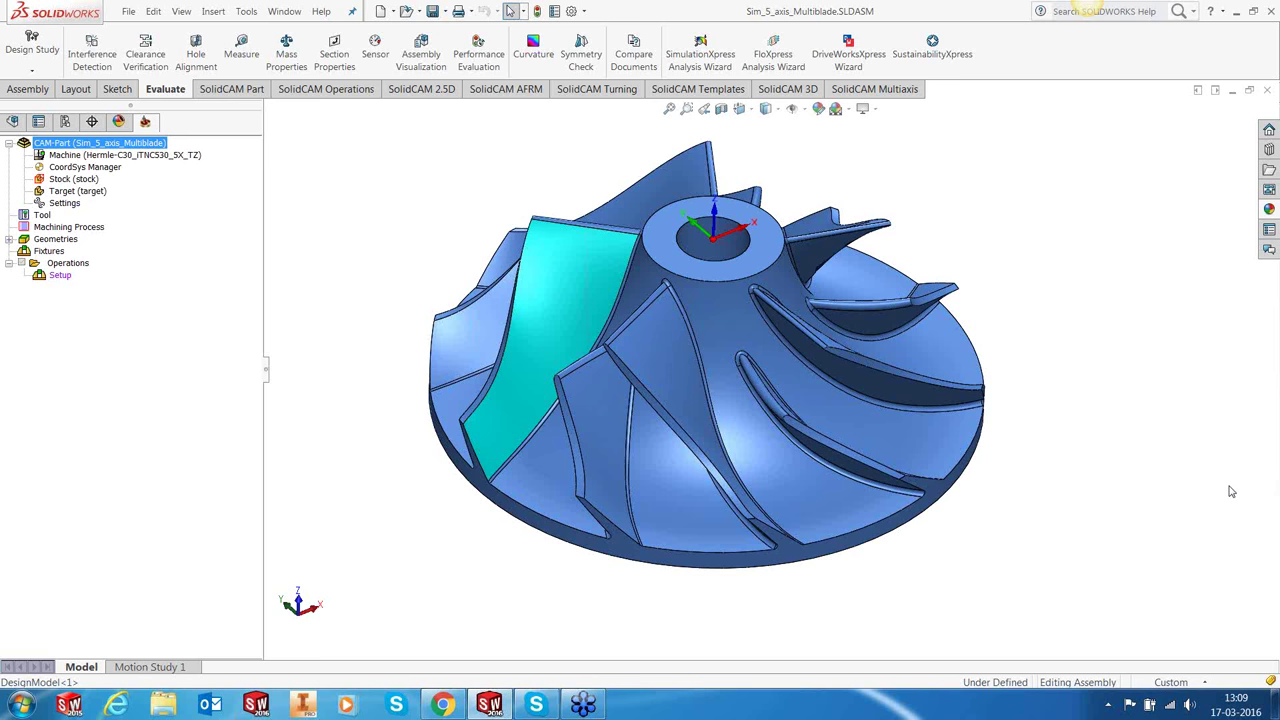
Step: Show the stock model in a 3D preview window, enlarge the window to inspect it, and close it
right_click(84, 181)
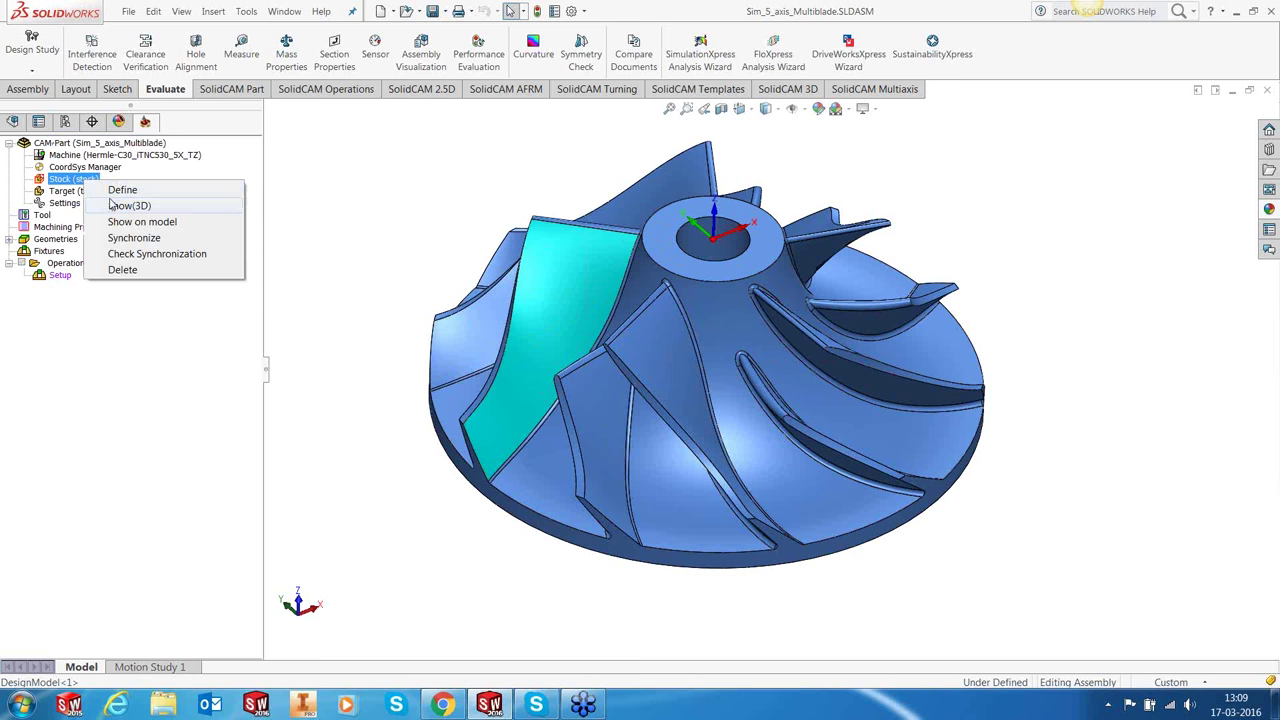
click(112, 206)
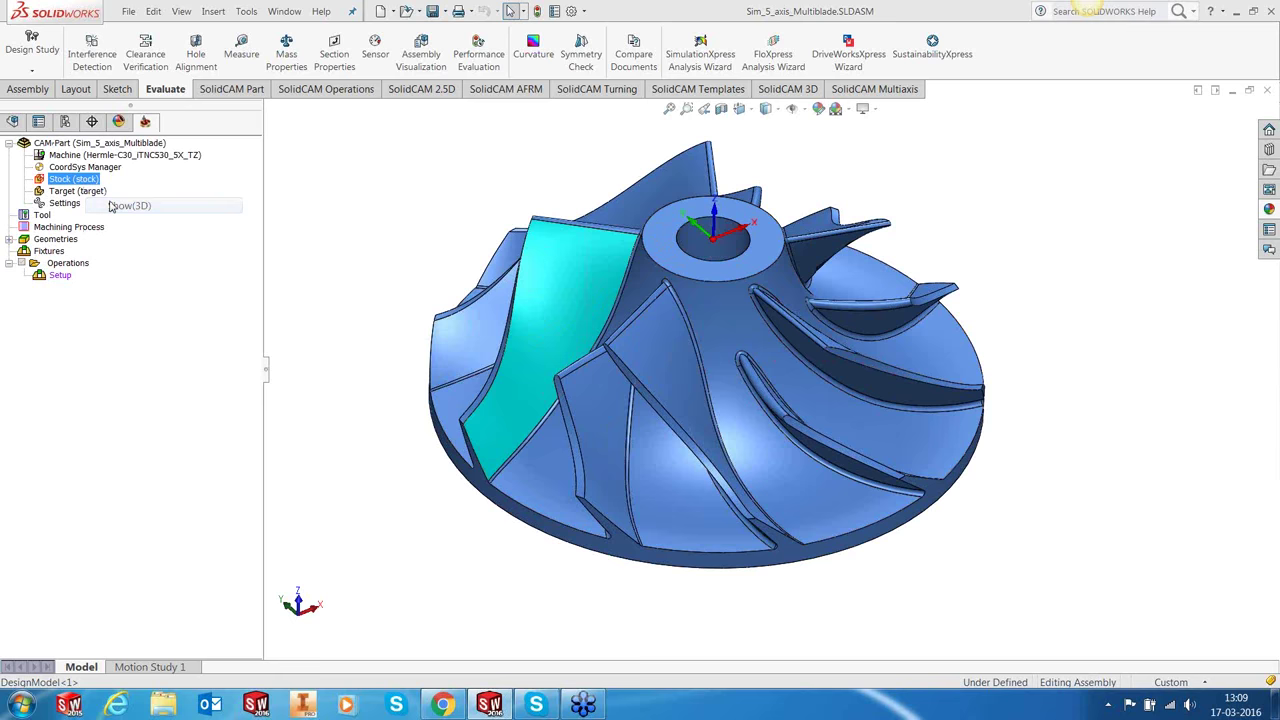
drag(612, 203, 564, 108)
drag(752, 538, 997, 650)
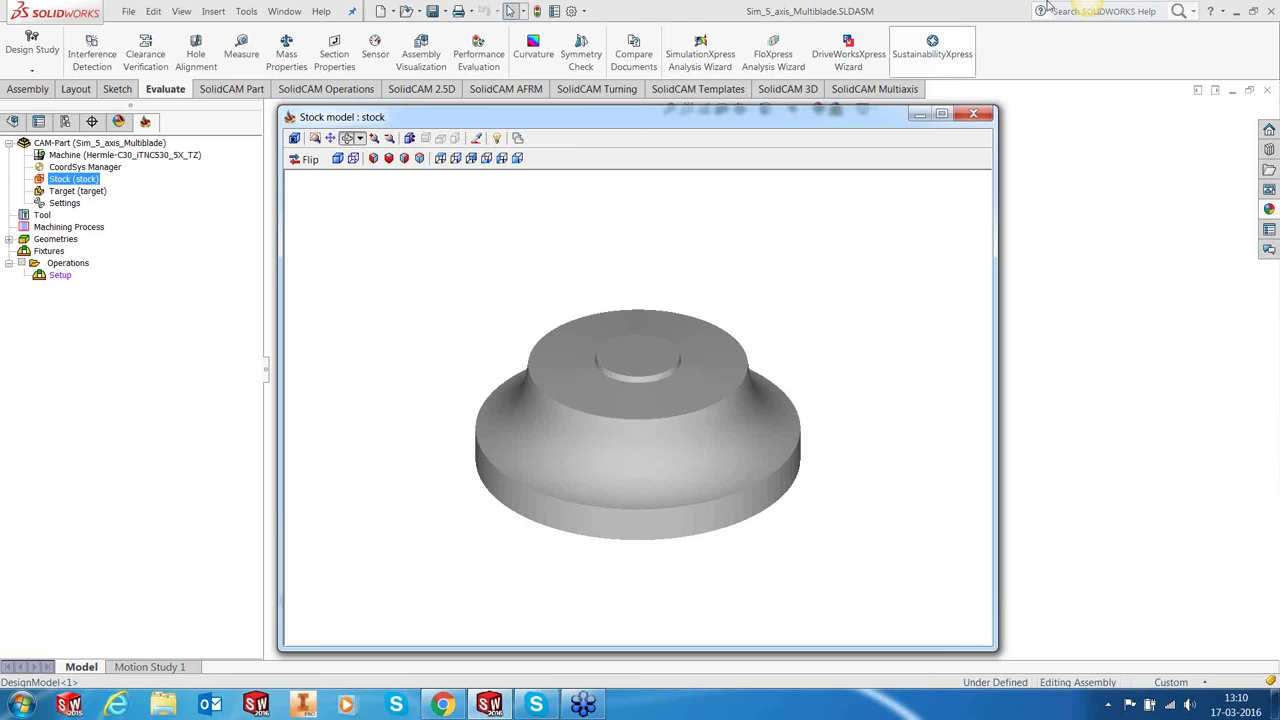
click(973, 114)
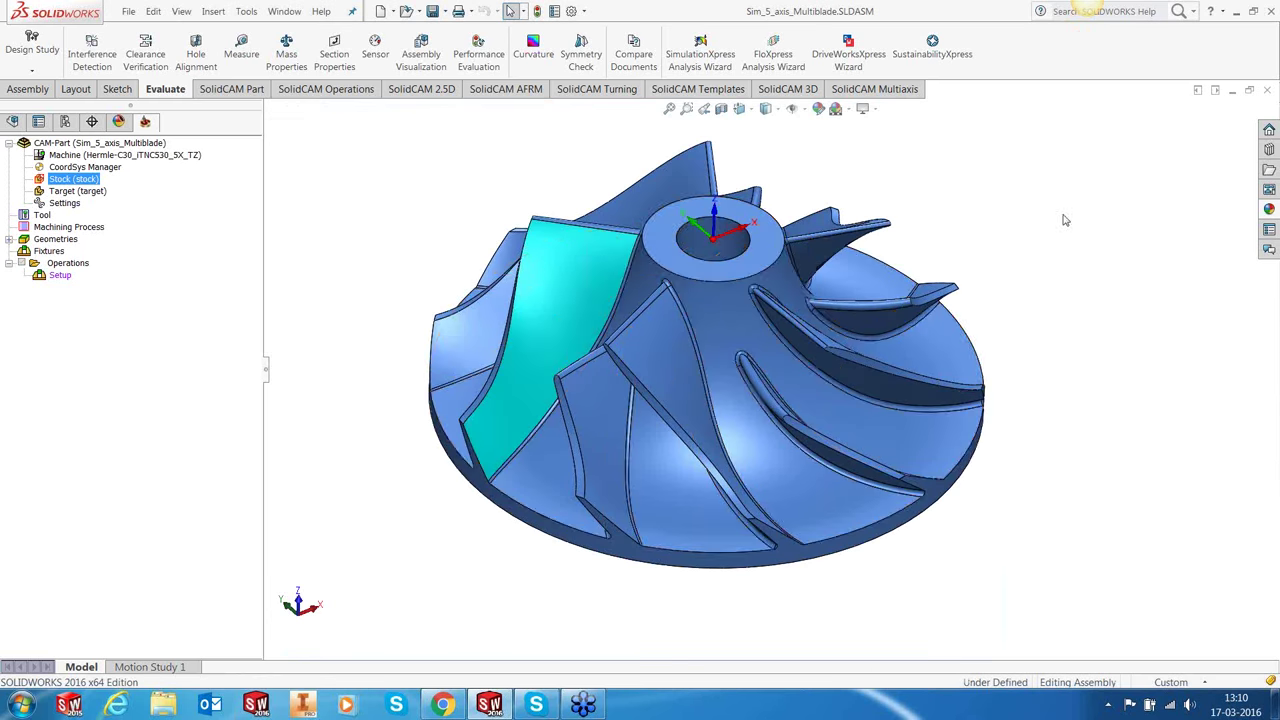
Step: Measure the distance from the root vertex at the splitter blade's leading end to the root edge of one neighbouring full blade
click(875, 415)
middle_drag(875, 415, 960, 415)
click(975, 418)
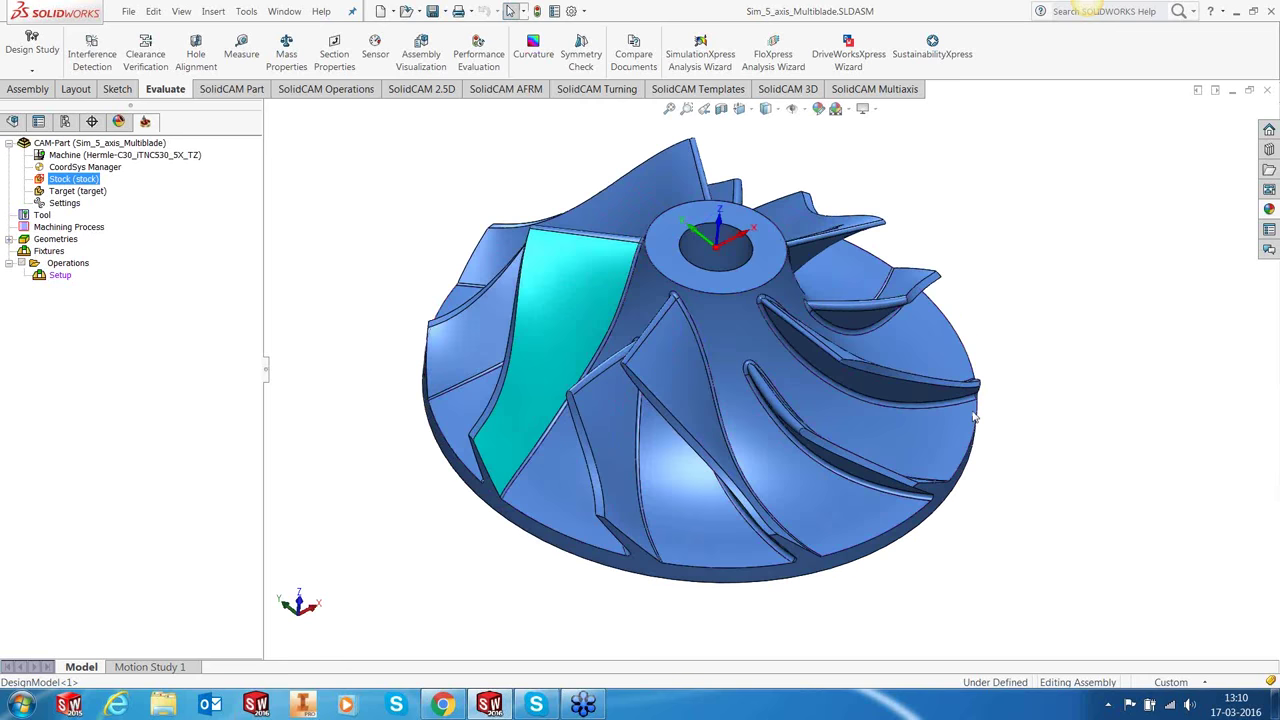
scroll(948, 350, down, 2)
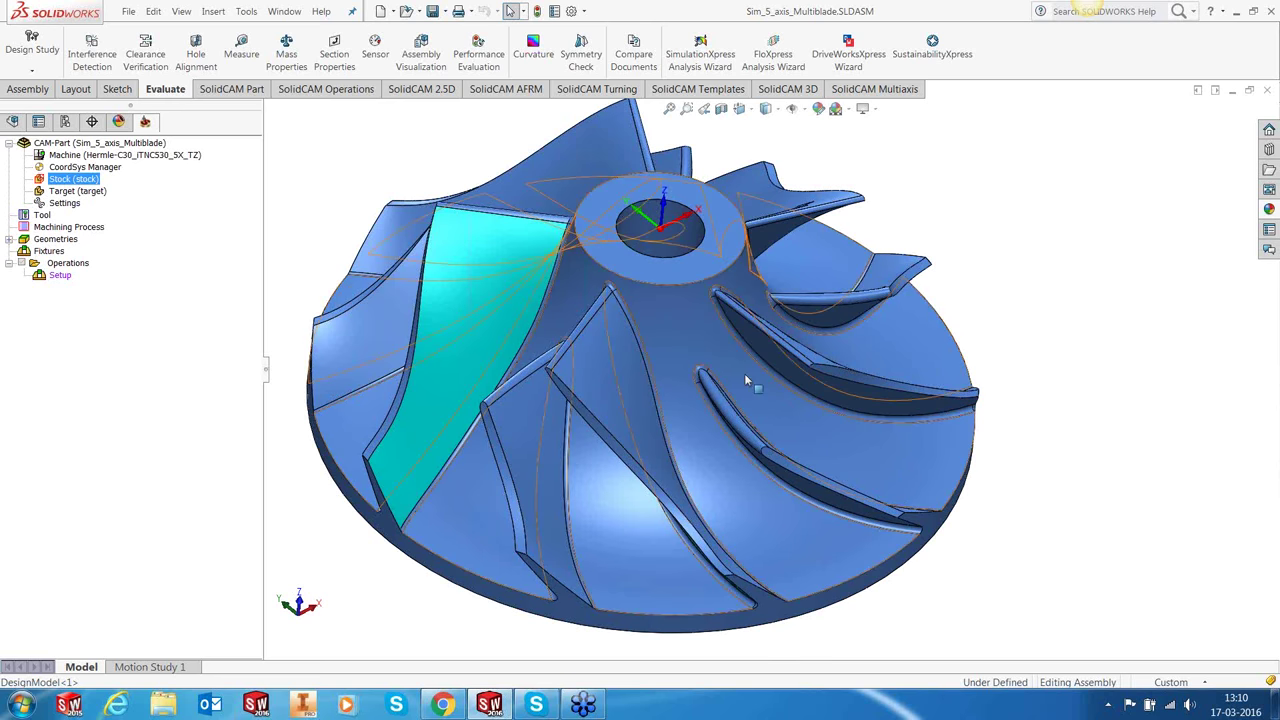
scroll(745, 377, down, 2)
scroll(750, 375, down, 1)
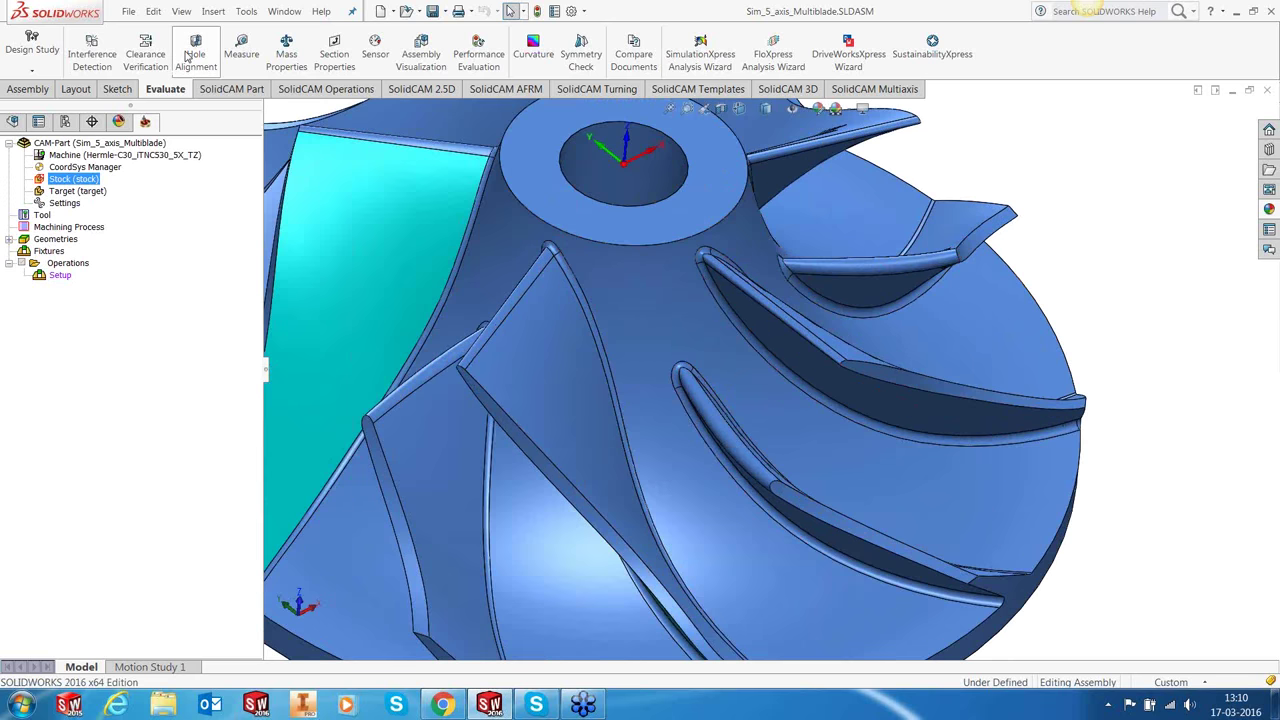
click(241, 50)
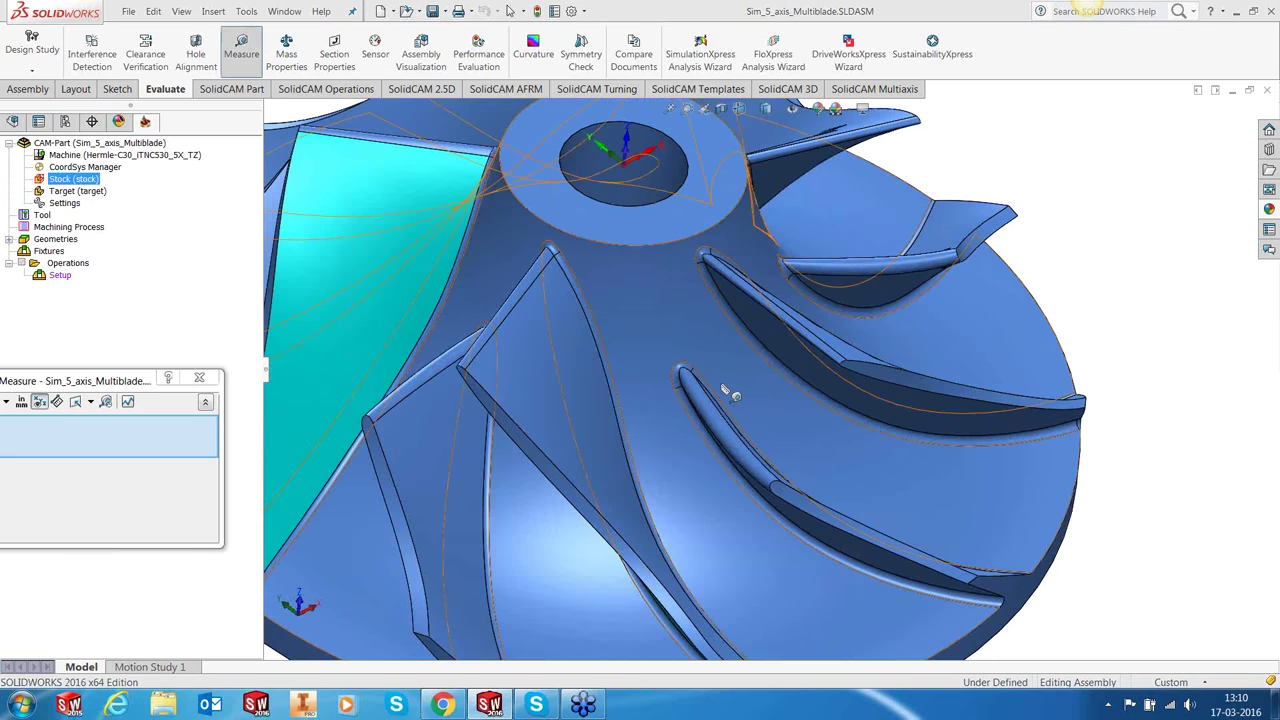
scroll(724, 389, down, 2)
click(678, 350)
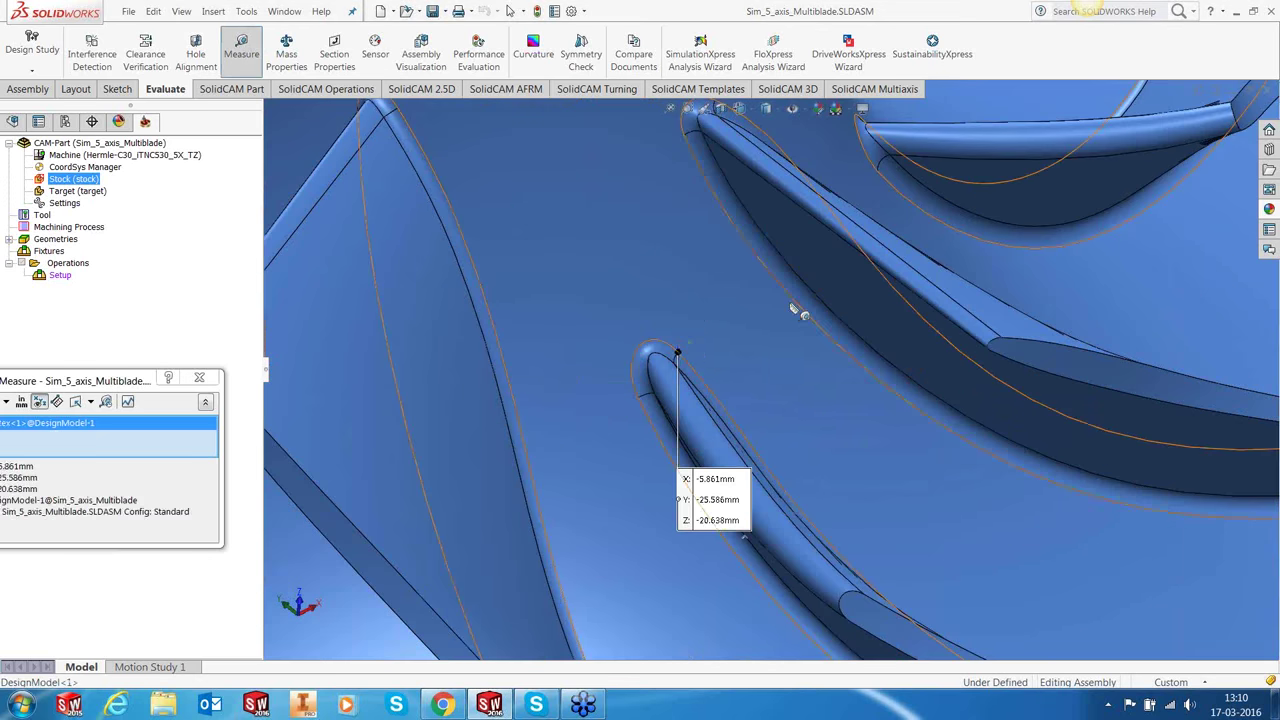
click(806, 308)
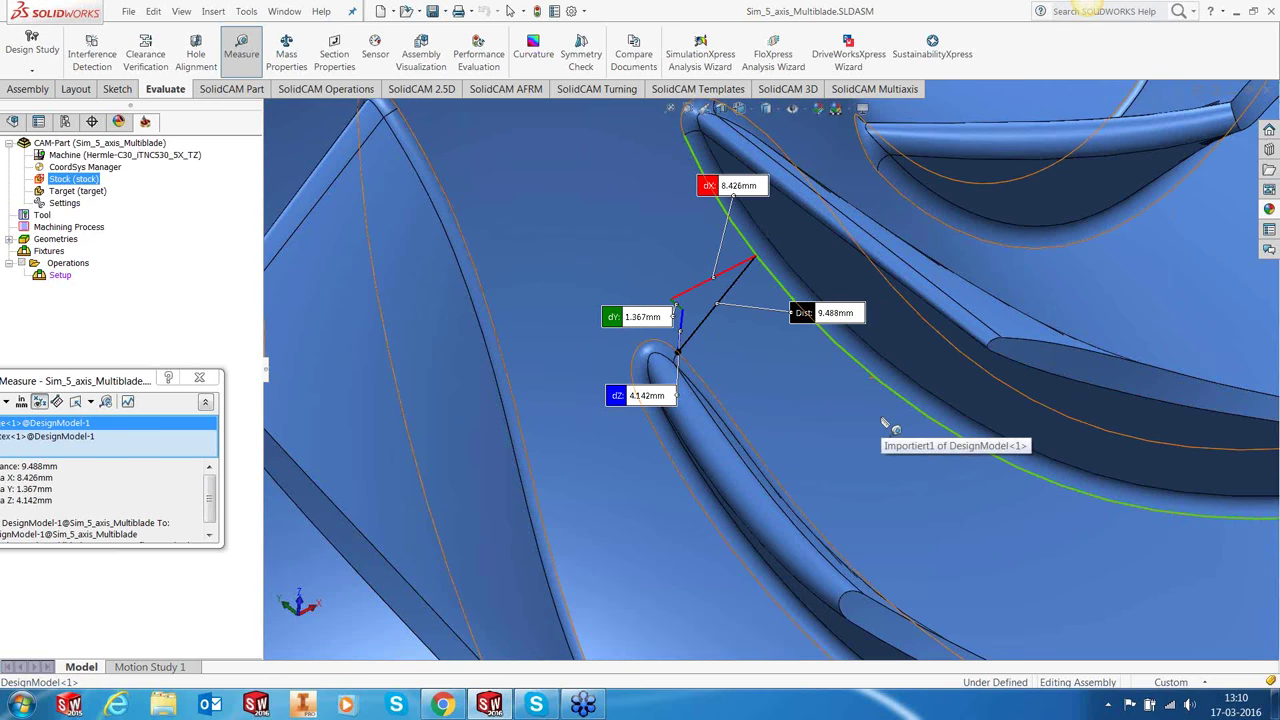
scroll(884, 424, up, 1)
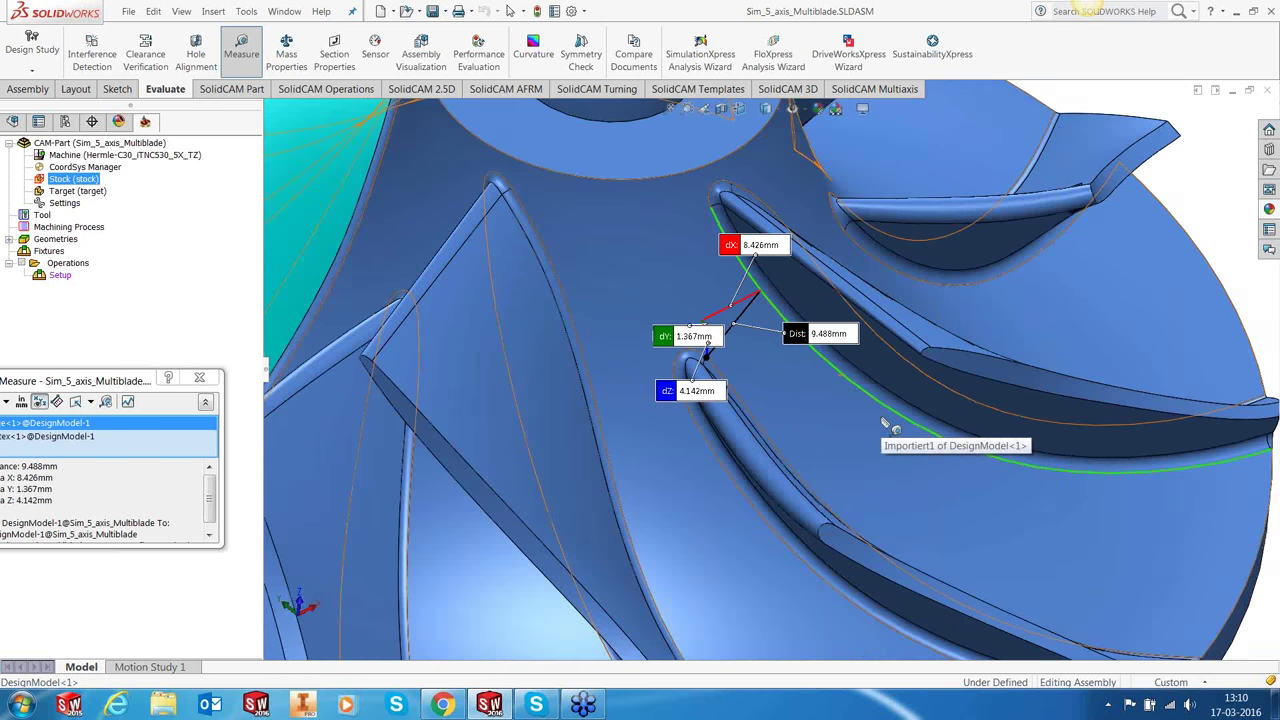
key(Escape)
Step: Measure the root gap from the splitter blade's leading end to the full blade on its opposite side, and finish measuring
scroll(690, 386, up, 3)
click(690, 386)
scroll(690, 386, down, 3)
click(826, 357)
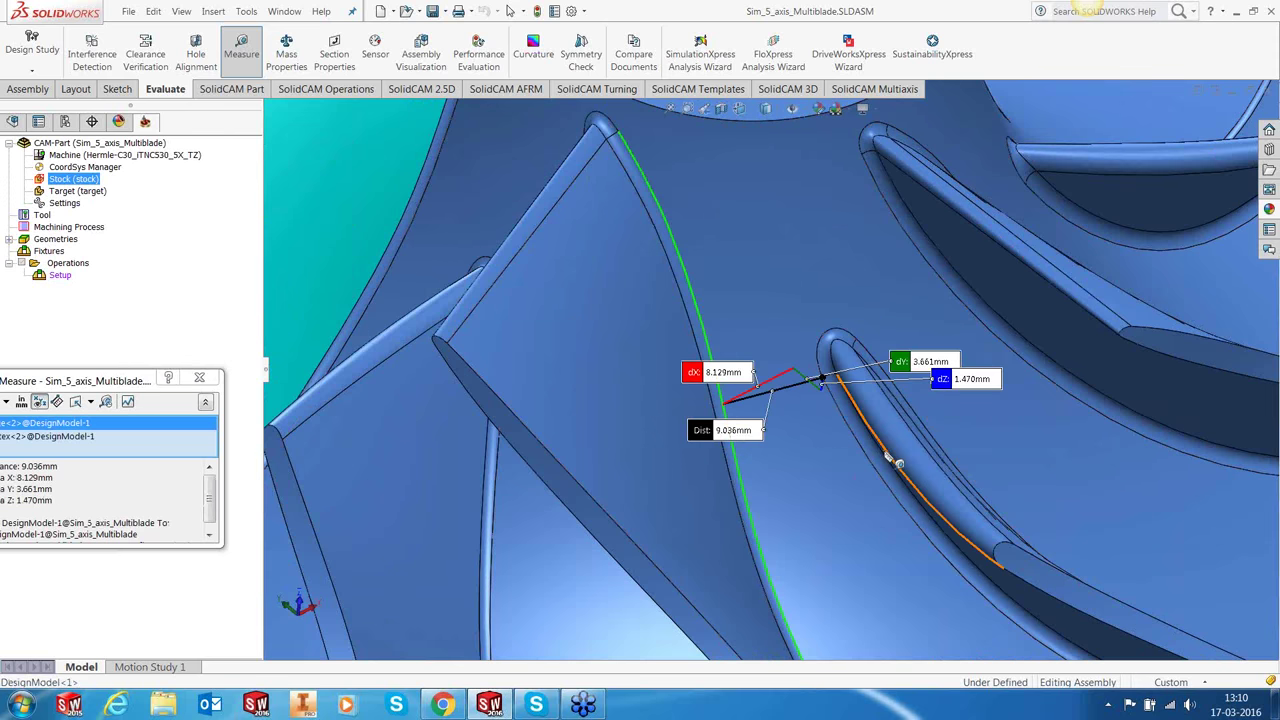
key(Escape)
key(f)
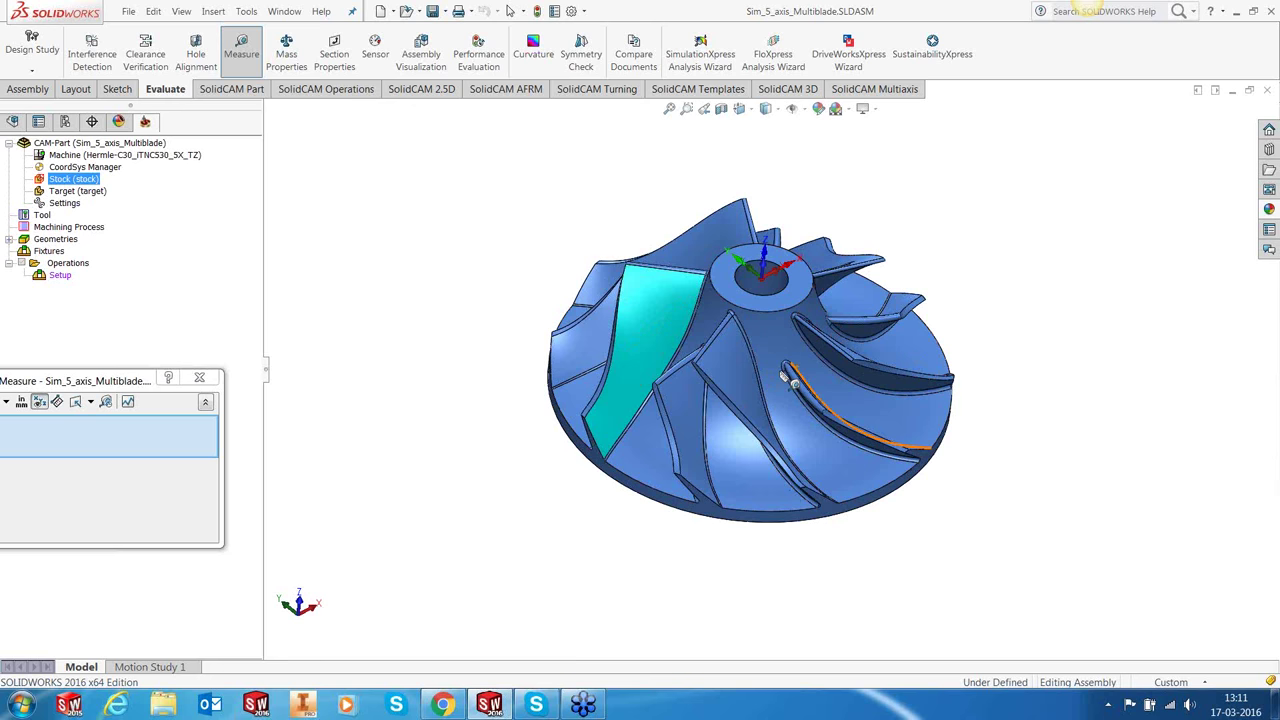
click(210, 380)
Step: Open the part tool table, preview the 12 mm taper mill with its holder, and close both windows
click(44, 215)
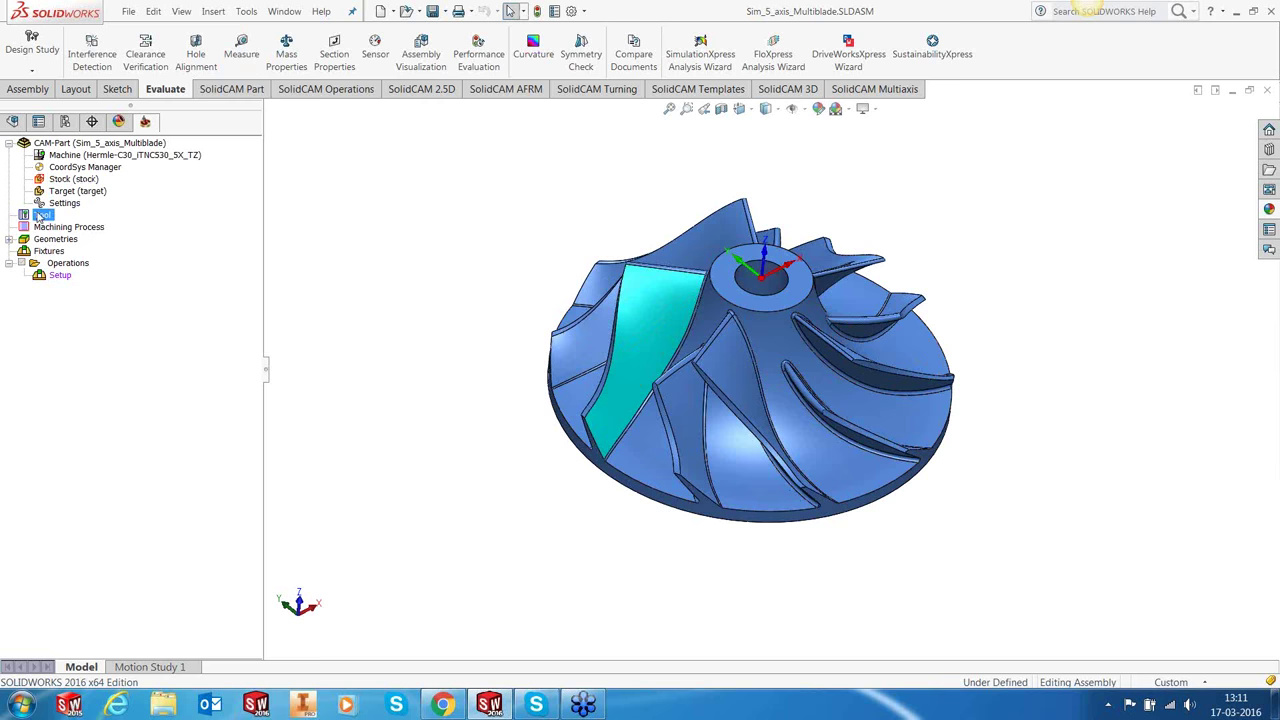
double_click(60, 216)
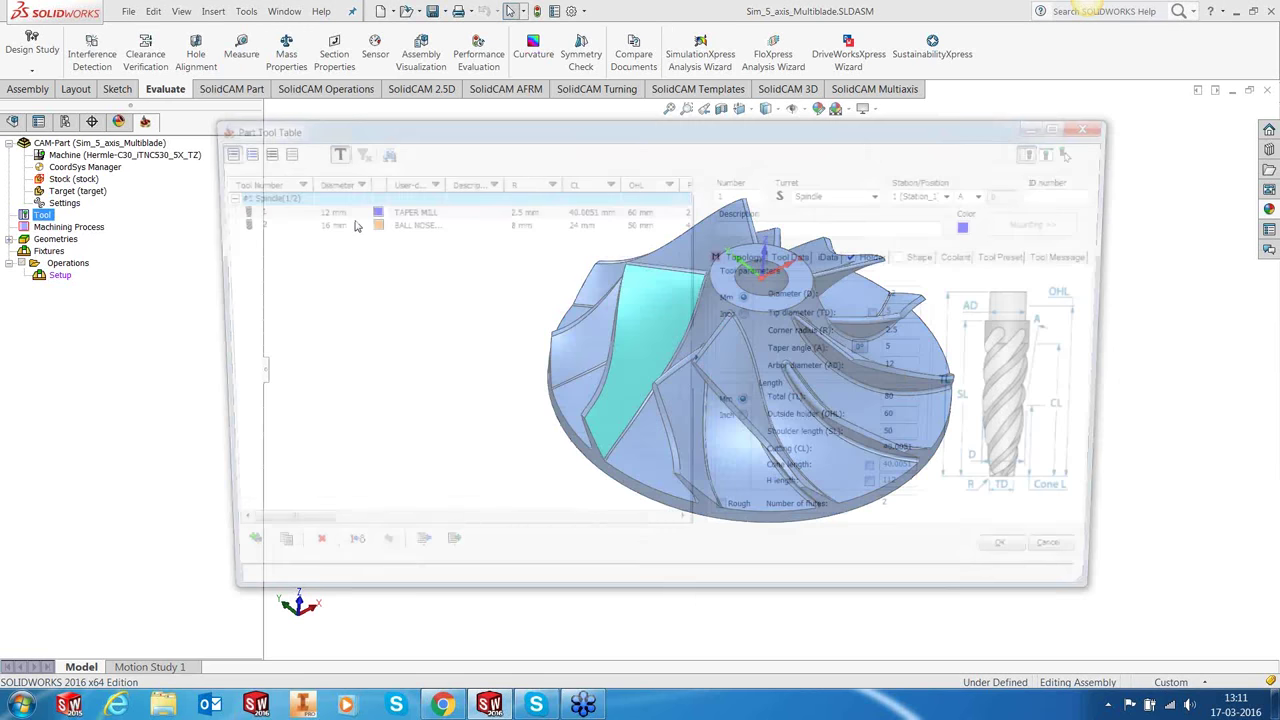
click(1082, 150)
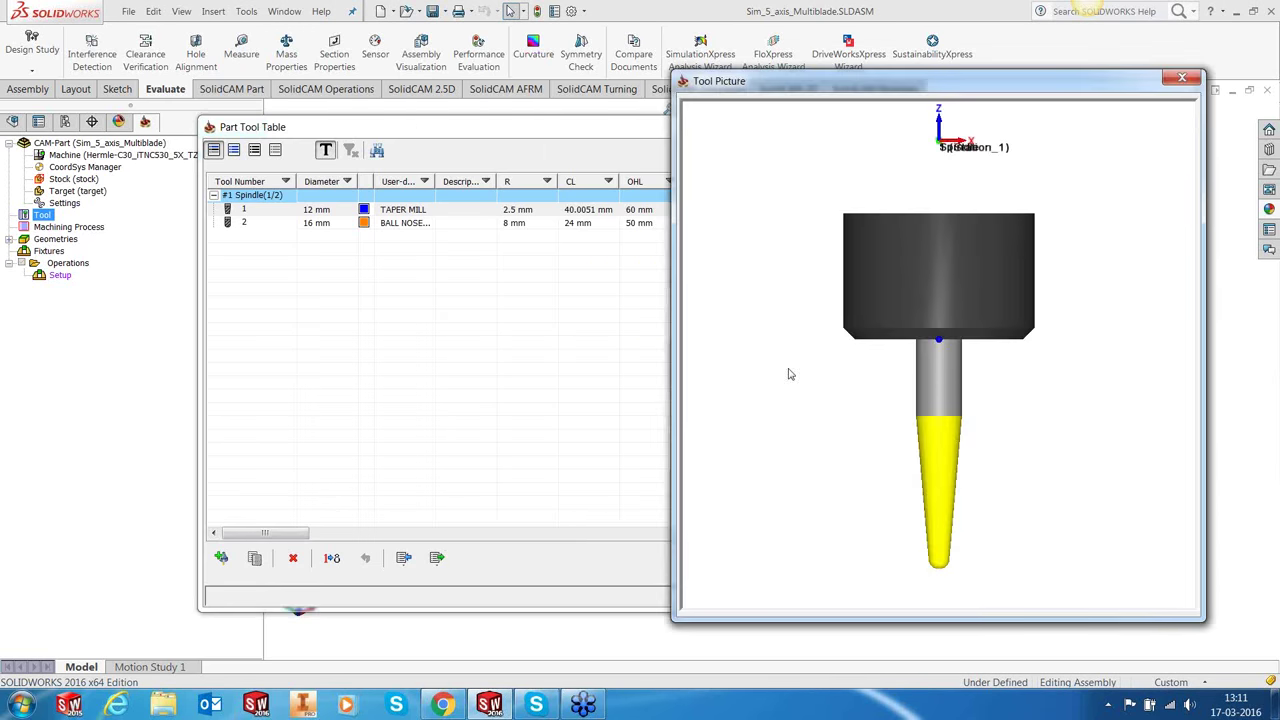
click(1182, 77)
click(1110, 124)
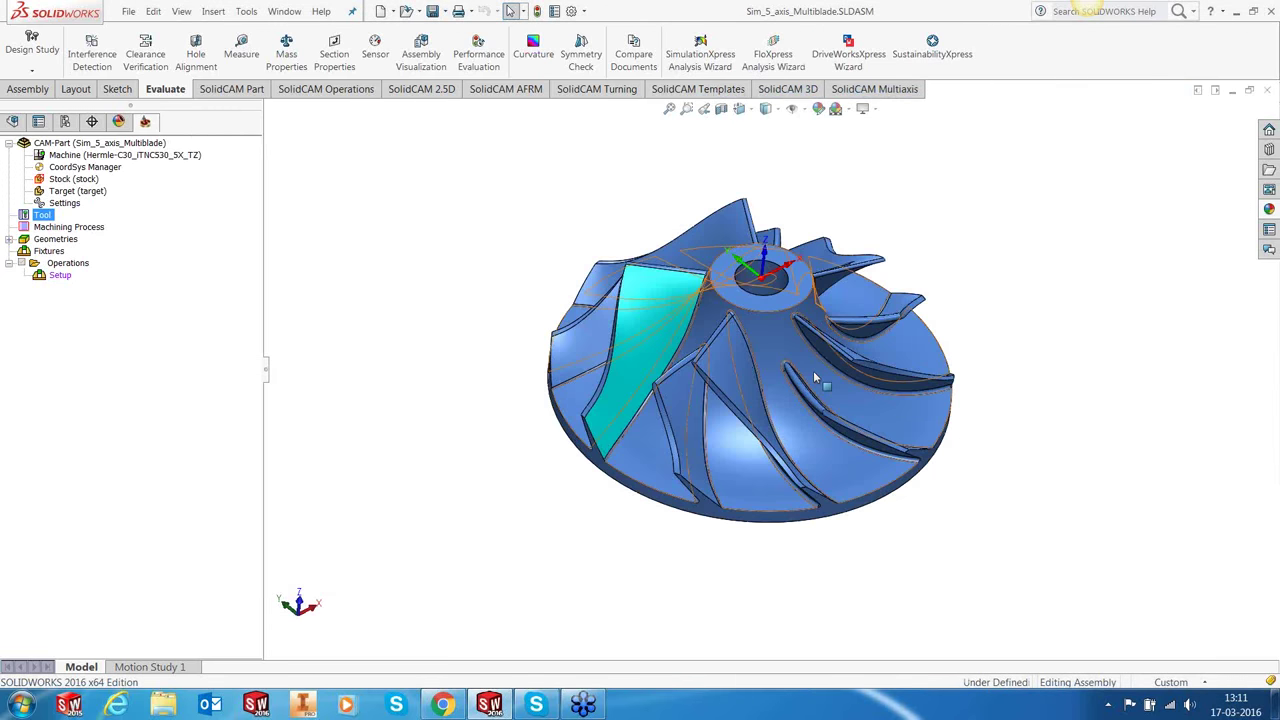
Step: Measure the distance from the splitter blade's upper leading corner to the outer edge of one adjacent full blade, and clear the selection
scroll(813, 370, down, 1)
scroll(814, 371, down, 1)
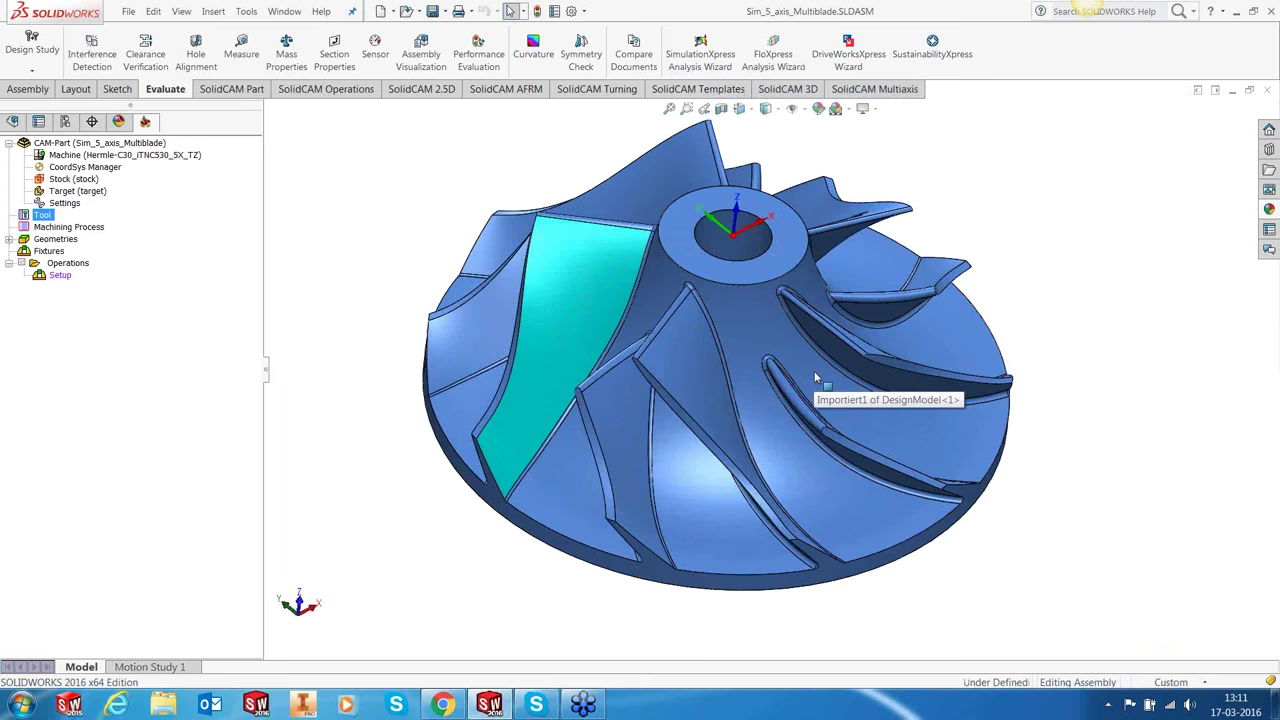
scroll(814, 371, down, 1)
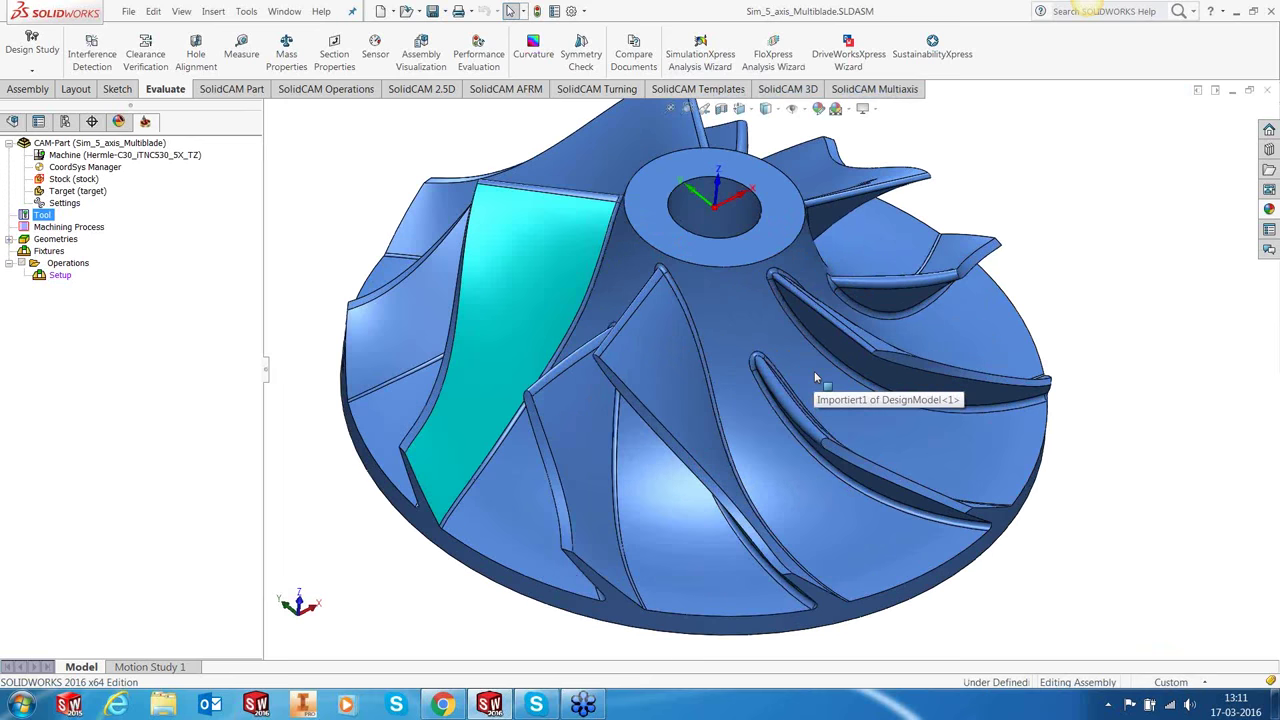
click(815, 450)
middle_drag(815, 448, 798, 402)
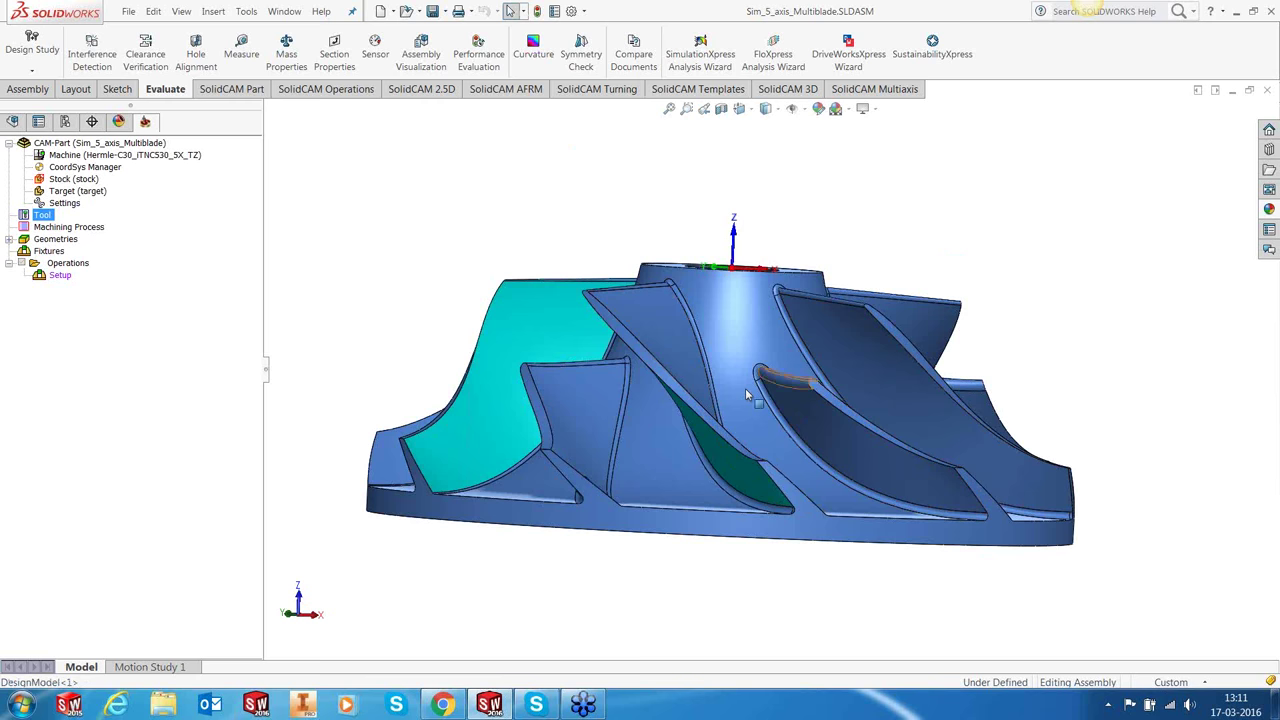
right_drag(746, 394, 750, 345)
scroll(752, 340, down, 2)
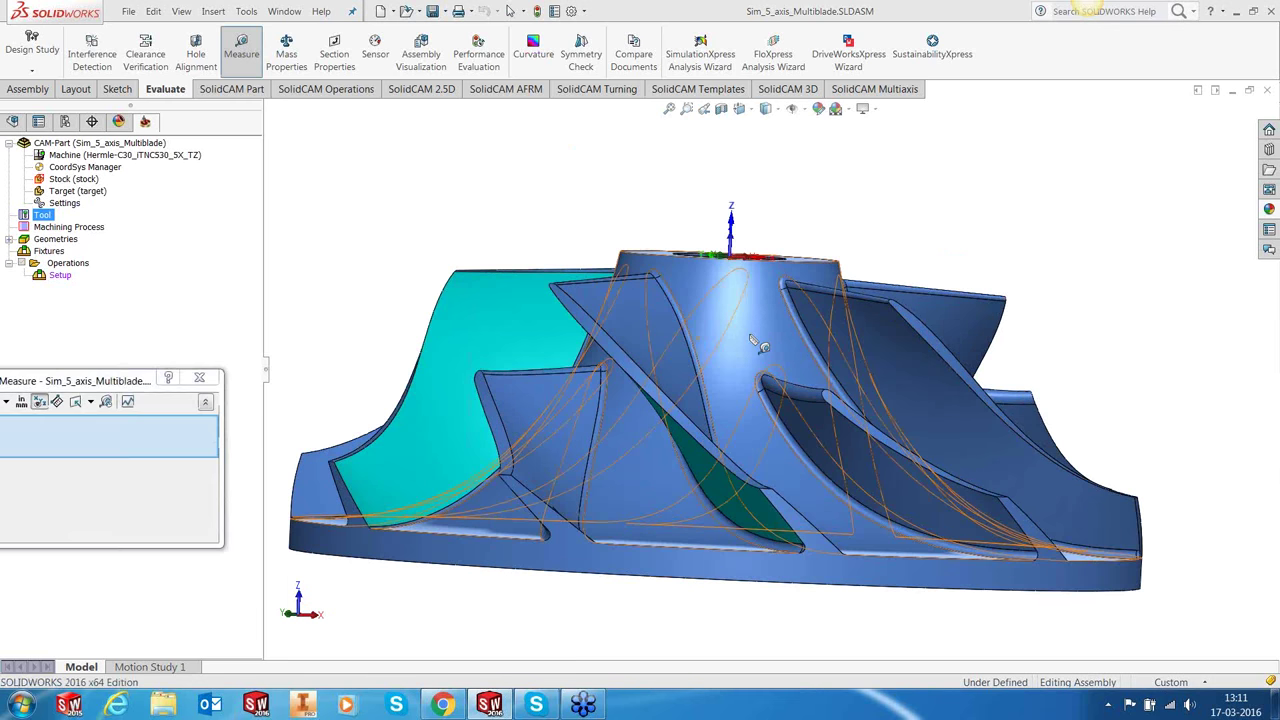
scroll(757, 343, down, 2)
click(875, 448)
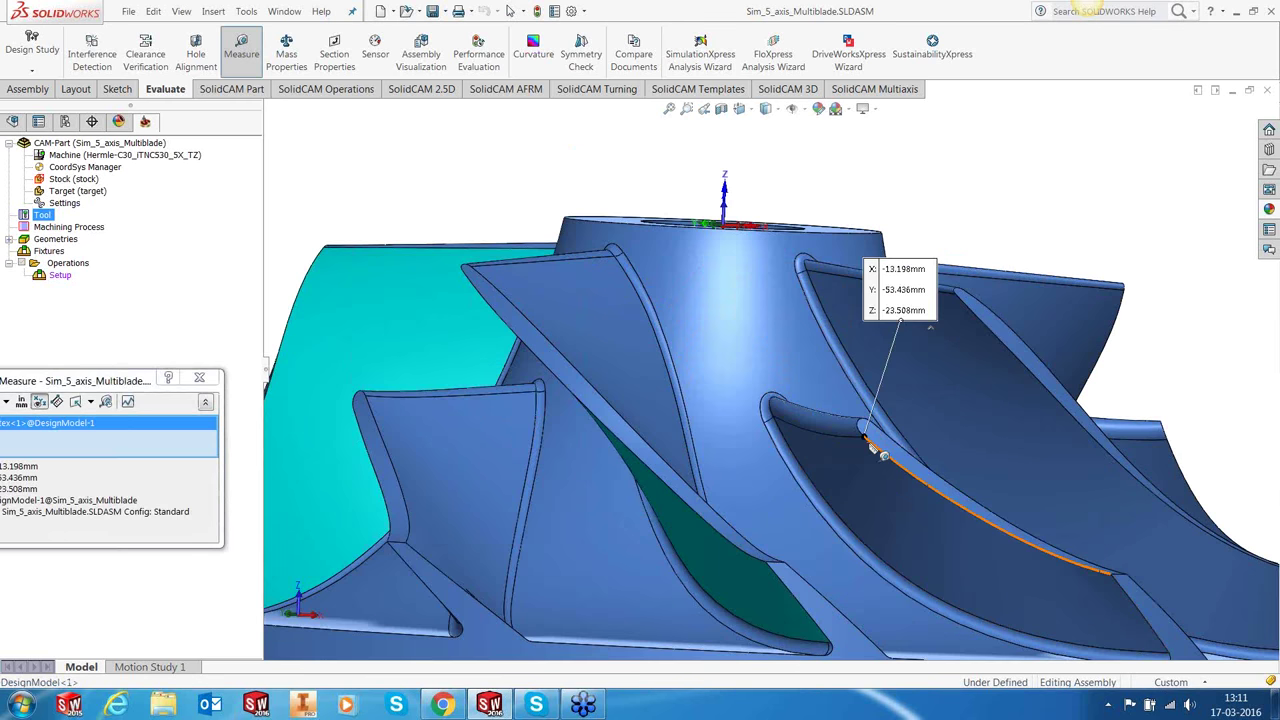
middle_drag(875, 448, 790, 468)
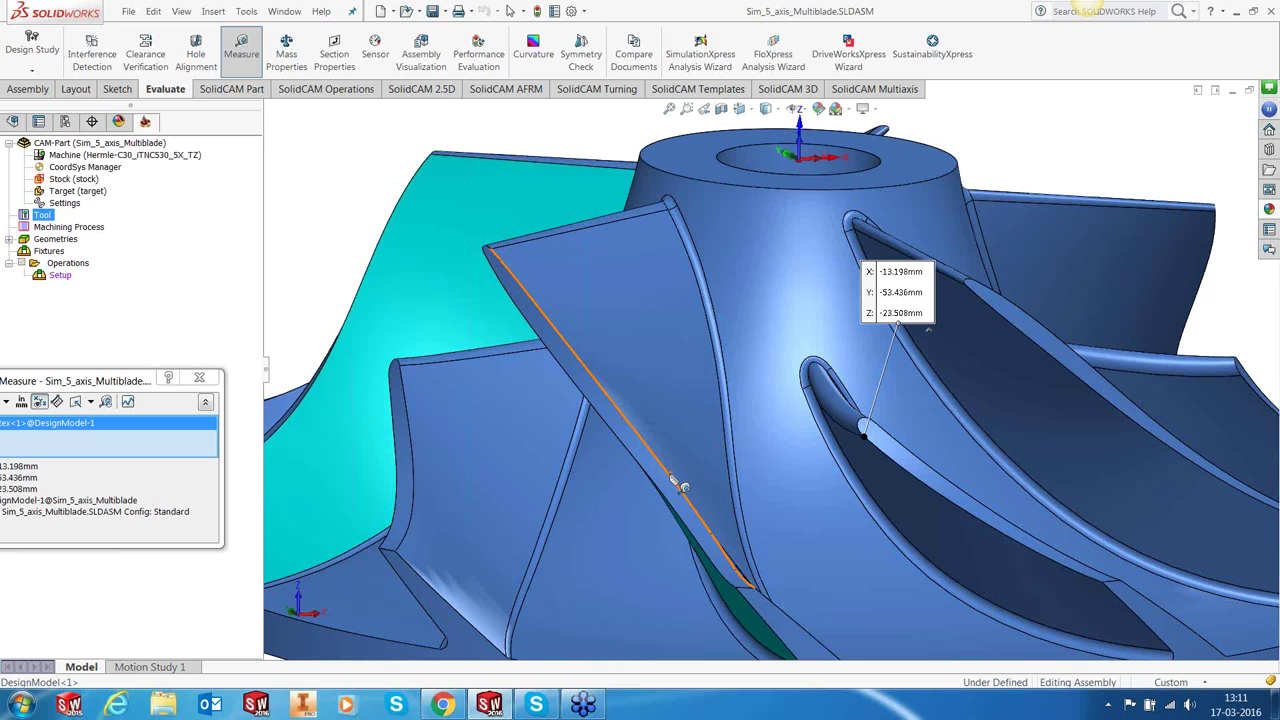
click(662, 462)
scroll(938, 474, up, 4)
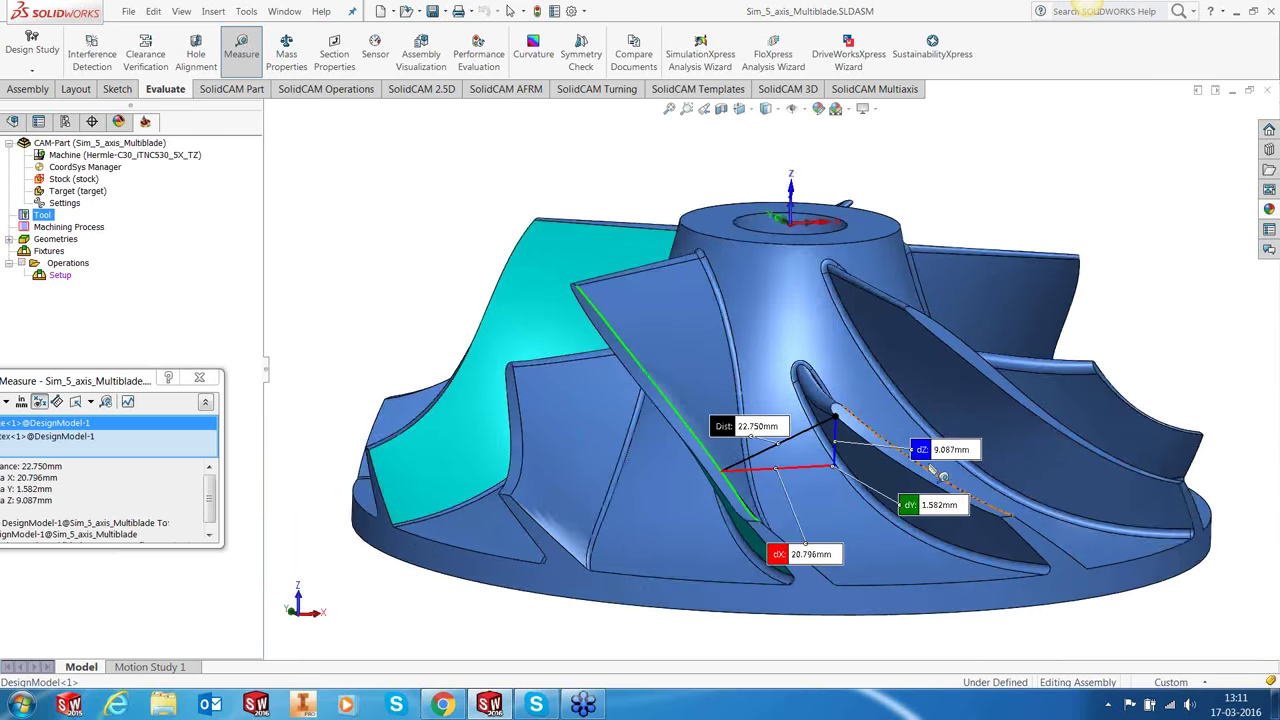
key(Escape)
Step: Measure the distance from the splitter blade's upper leading corner to the full blade on its other side, and finish measuring
scroll(879, 398, down, 3)
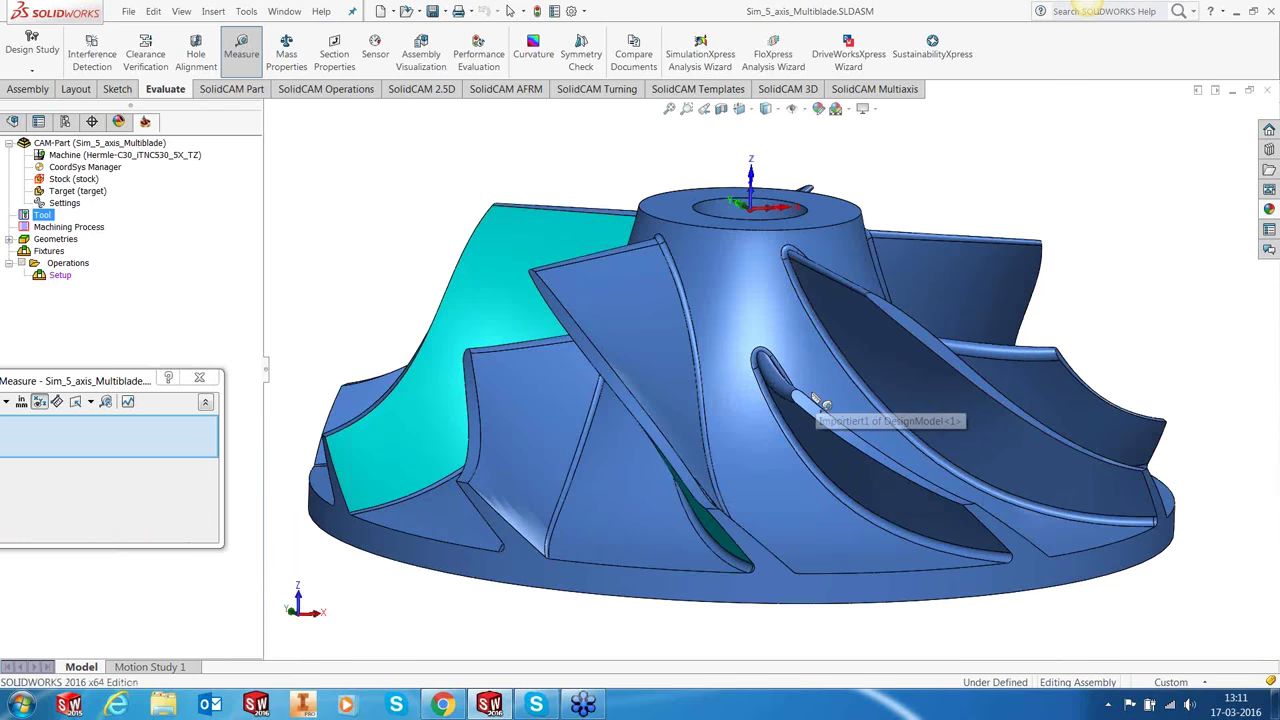
scroll(815, 398, down, 4)
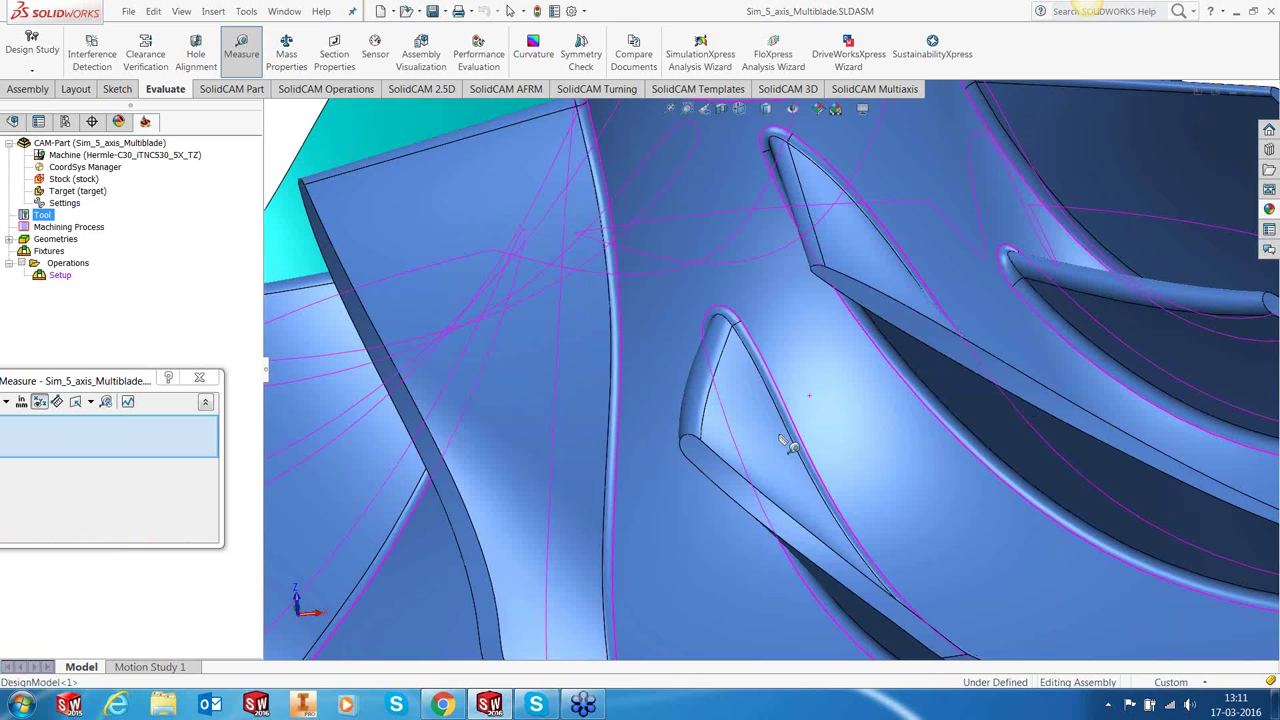
click(700, 440)
click(819, 280)
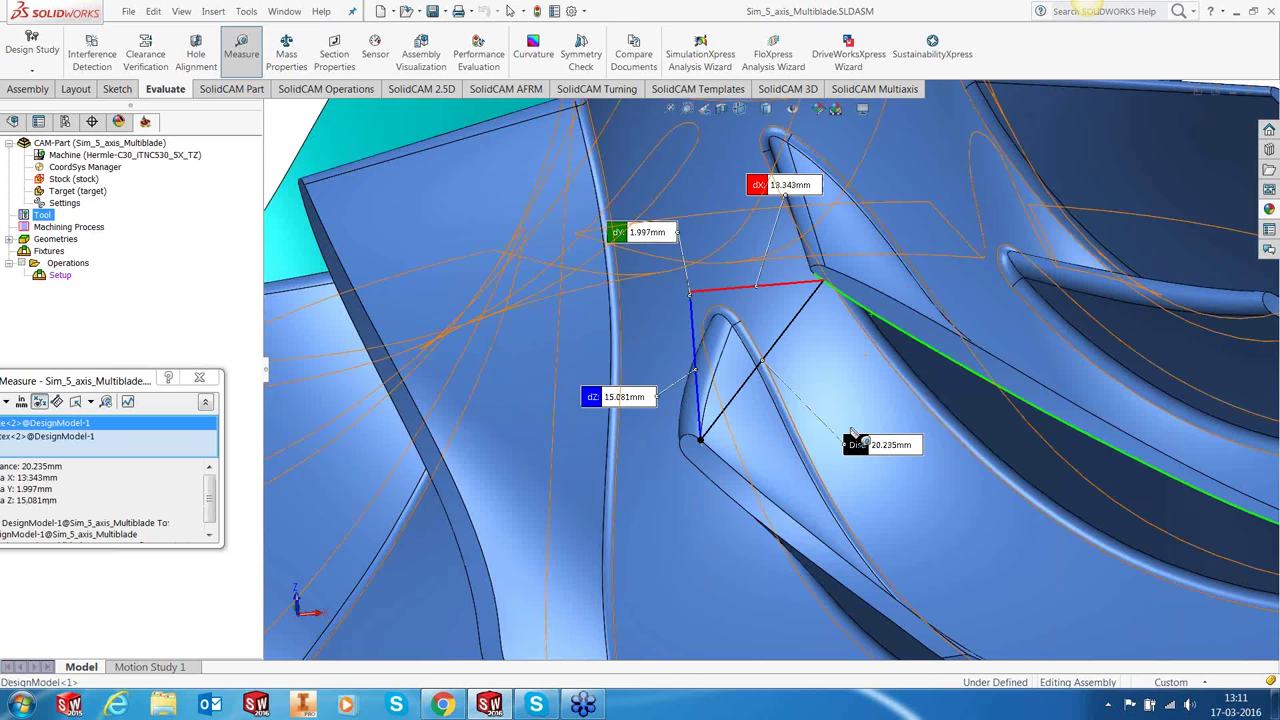
scroll(852, 432, up, 8)
middle_drag(852, 432, 790, 352)
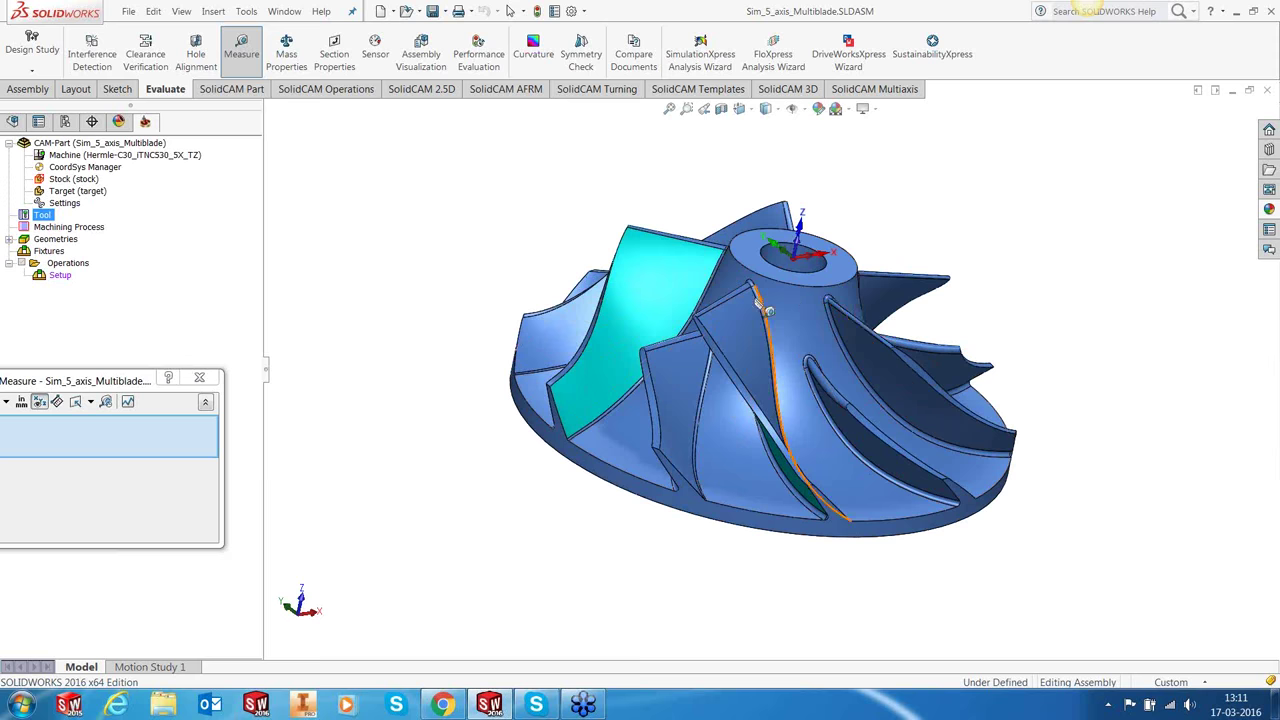
click(199, 377)
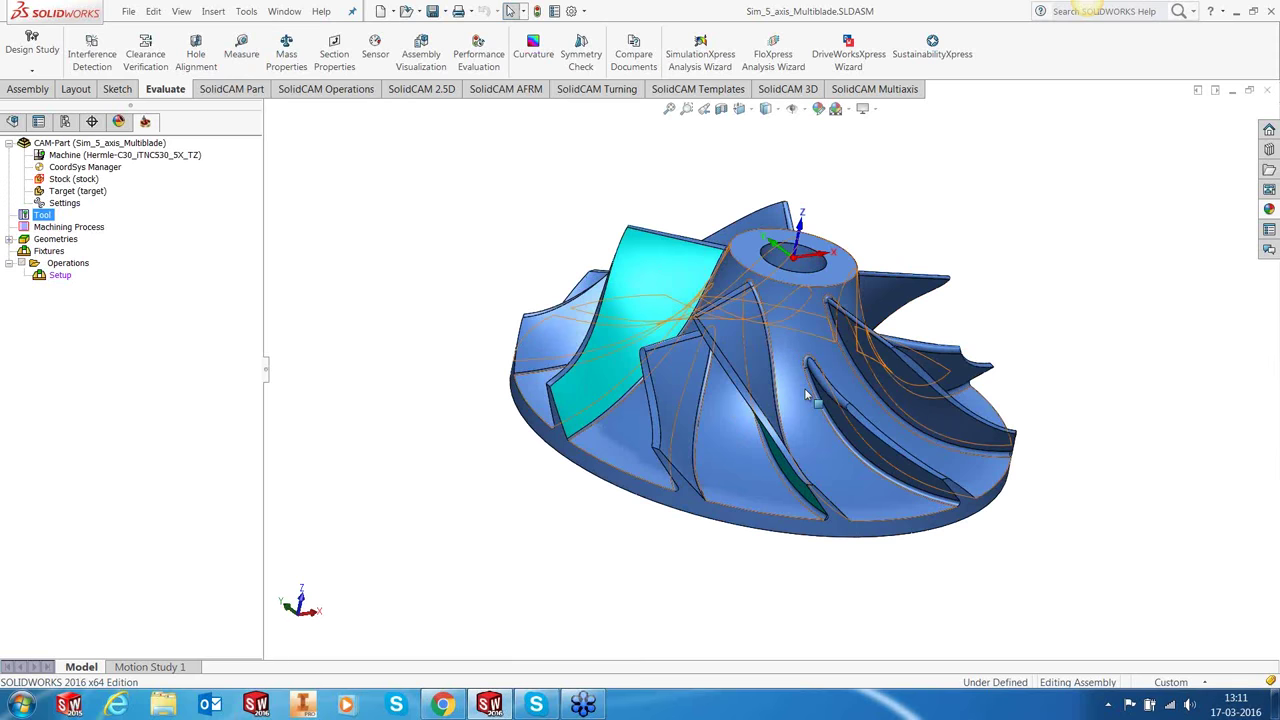
scroll(838, 395, down, 2)
scroll(838, 395, down, 1)
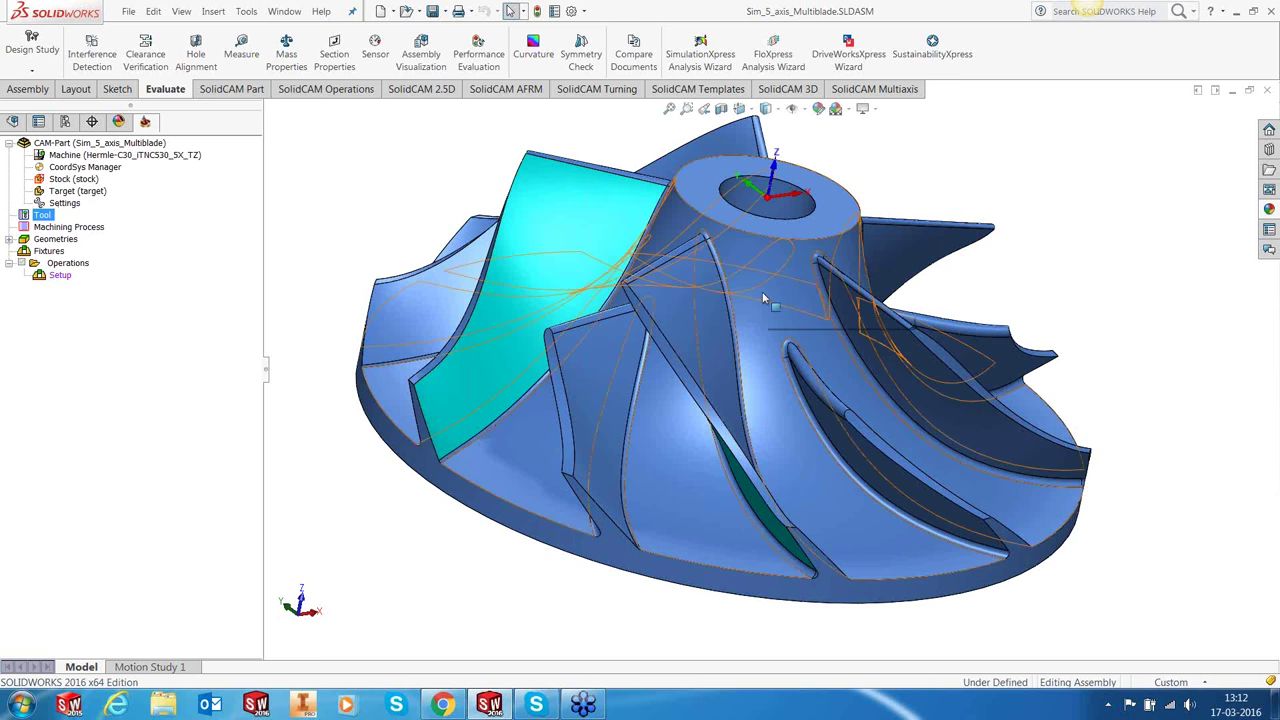
middle_drag(763, 298, 762, 362)
key(ctrl+7)
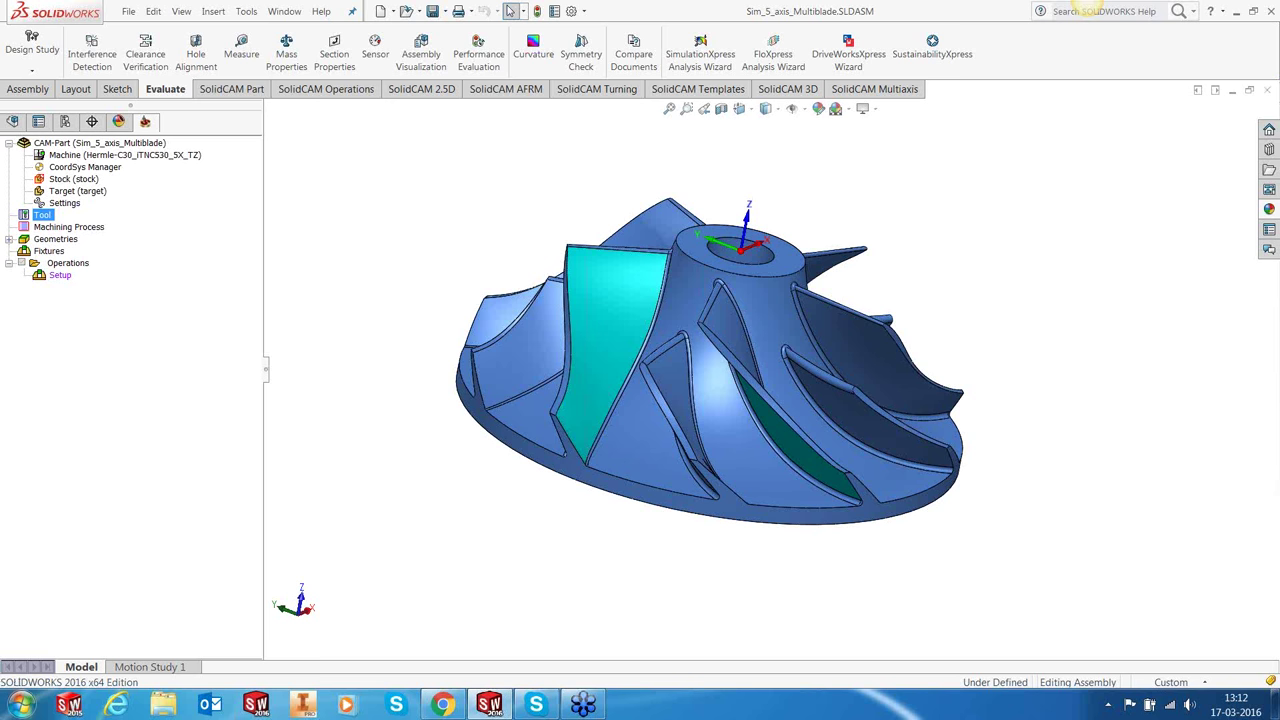
Step: Launch Paint with a blank canvas
click(20, 704)
click(116, 667)
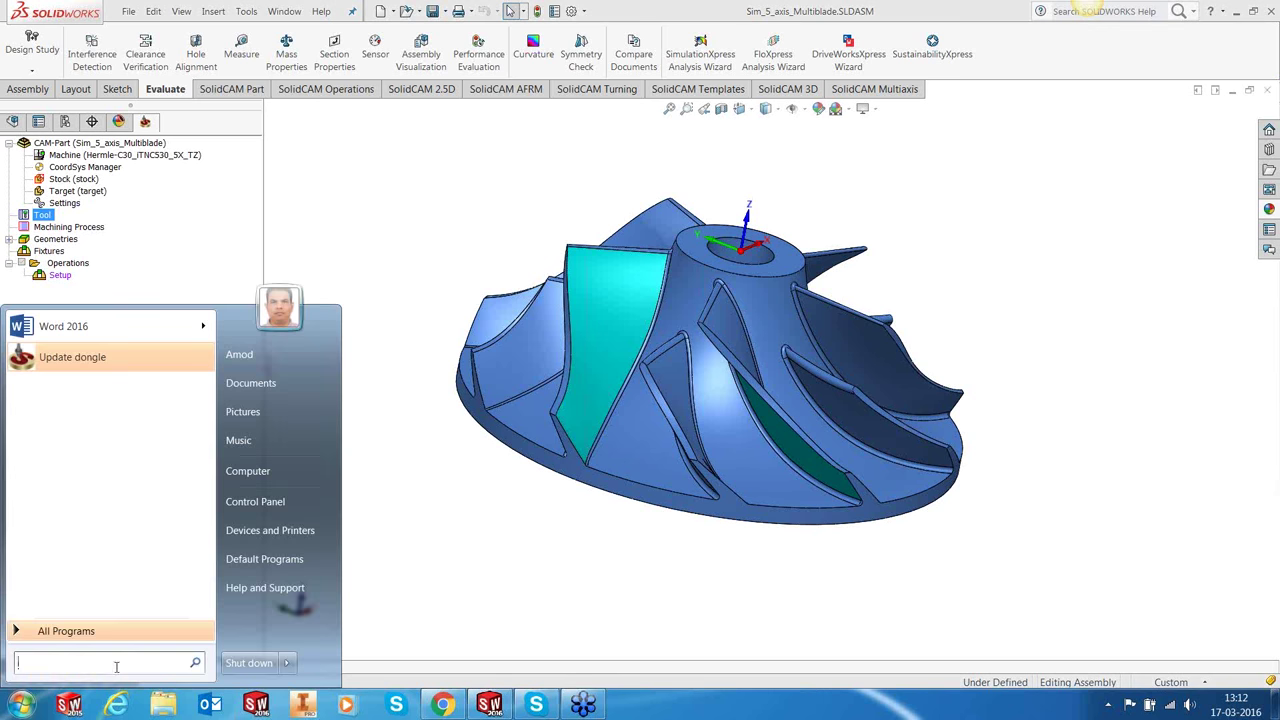
text(update)
key(Return)
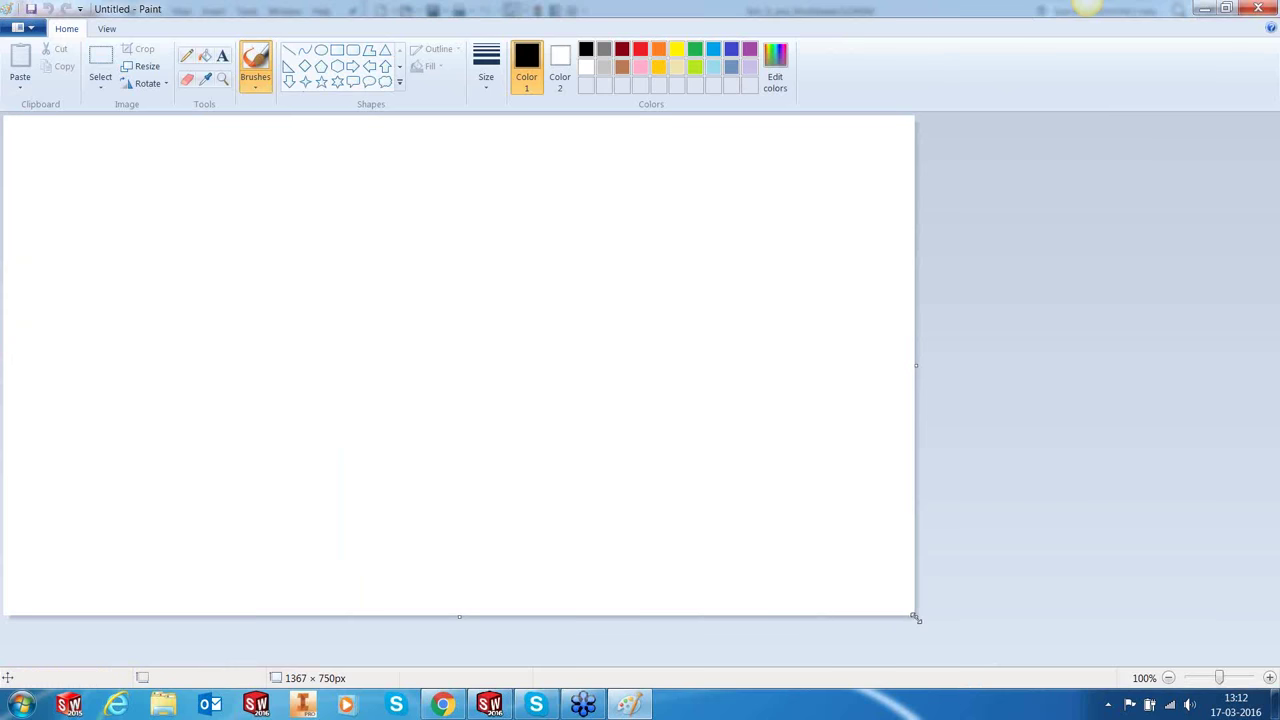
Step: Enlarge the Paint canvas to 1914 × 826 px and set the Pencil to the thickest line size
mouse_move(915, 617)
mouse_down()
mouse_move(1200, 655)
mouse_move(1230, 675)
mouse_up()
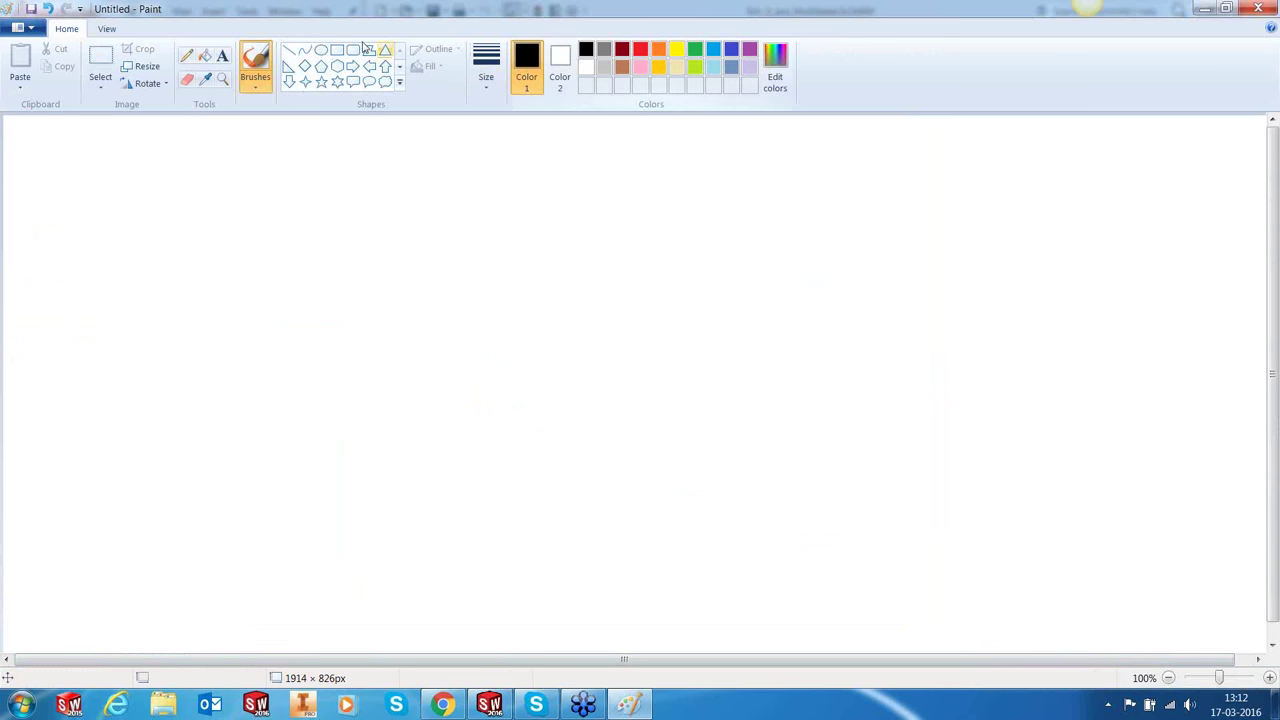
click(207, 82)
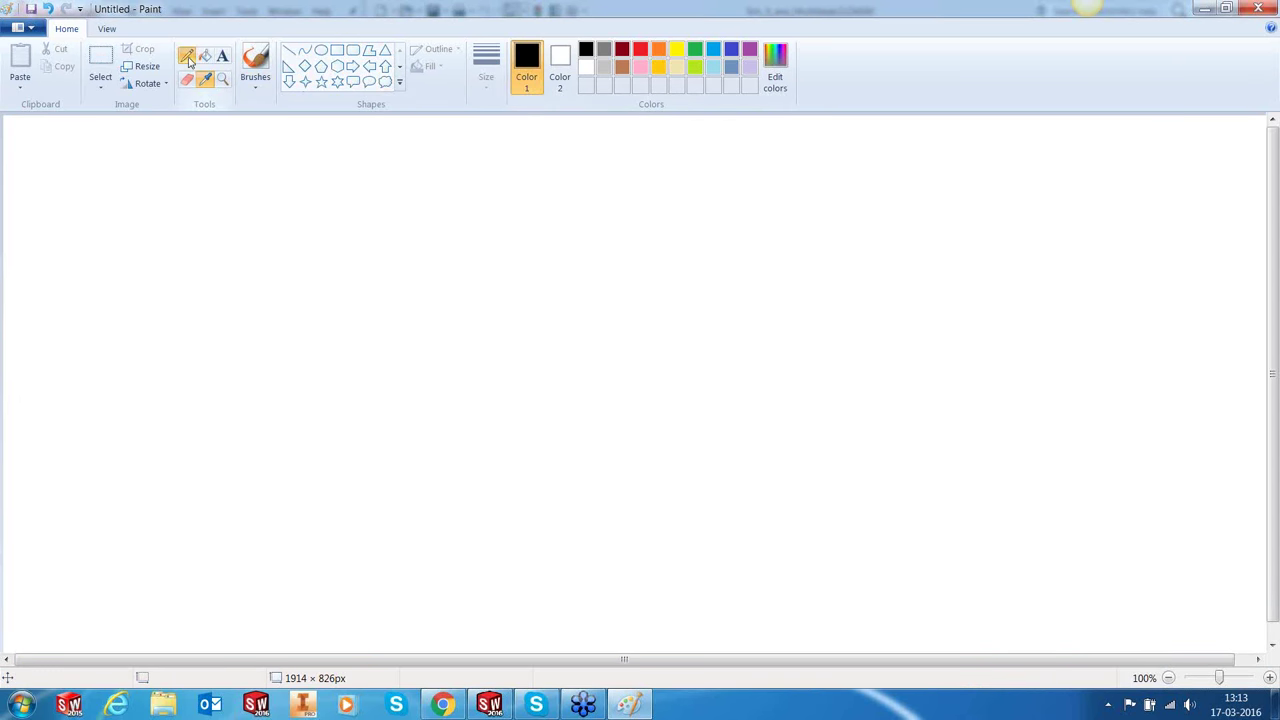
click(187, 57)
click(486, 65)
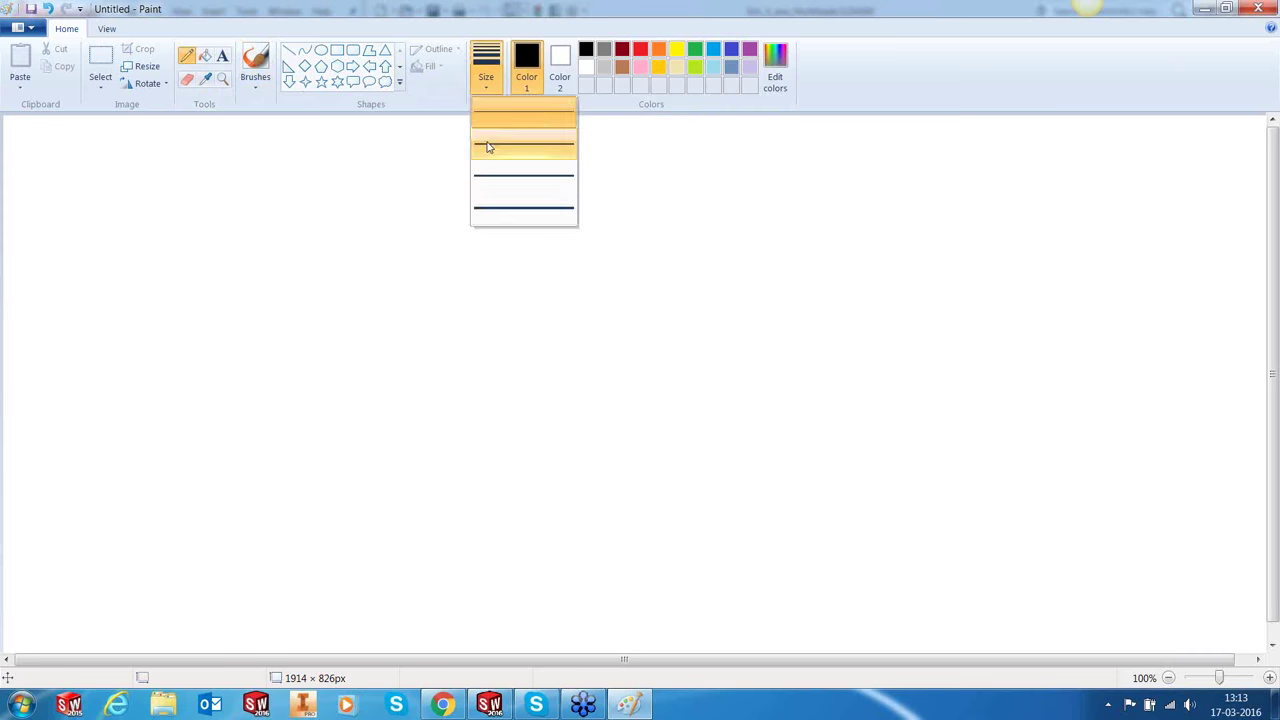
click(486, 210)
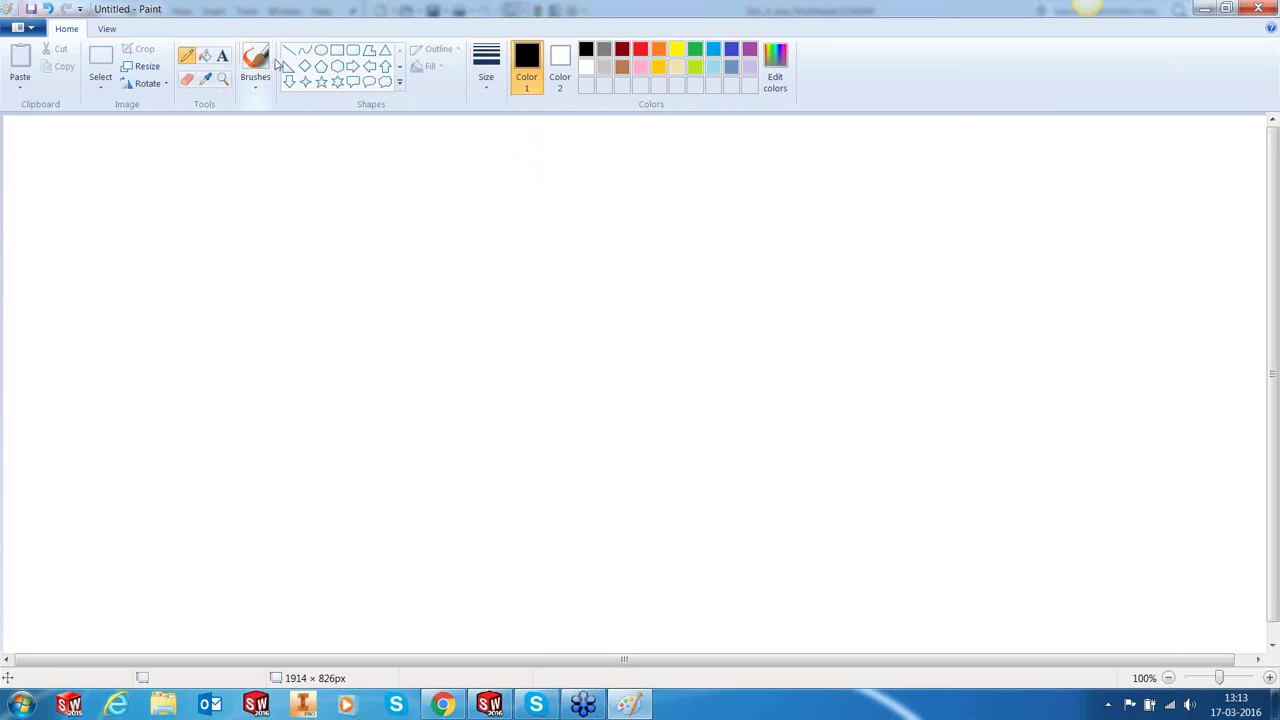
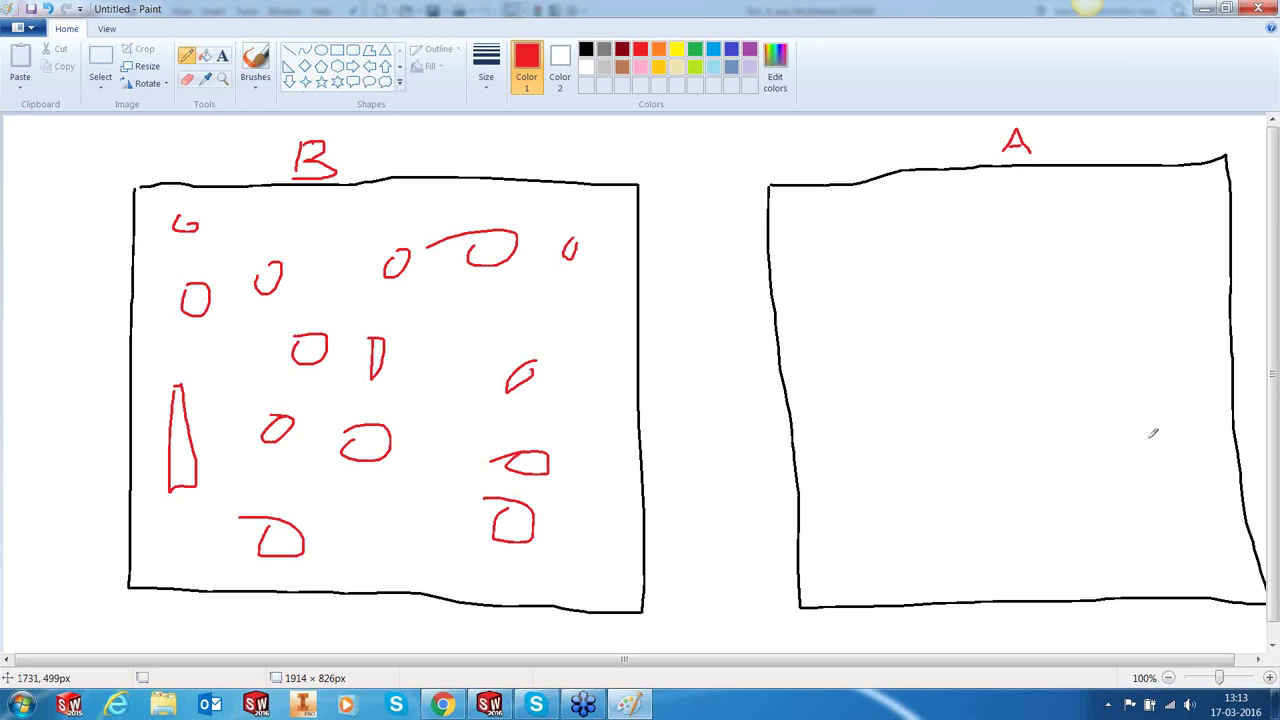
Step: Draw a red circle inside box A with short handwritten labels above and below it, and switch back to SolidWorks
mouse_move(1016, 337)
mouse_down()
mouse_move(983, 356)
mouse_move(985, 378)
mouse_move(1020, 386)
mouse_move(1032, 373)
mouse_move(1004, 308)
mouse_up()
mouse_move(998, 408)
mouse_down()
mouse_move(1004, 428)
mouse_move(1016, 400)
mouse_move(1016, 428)
mouse_move(1025, 419)
mouse_up()
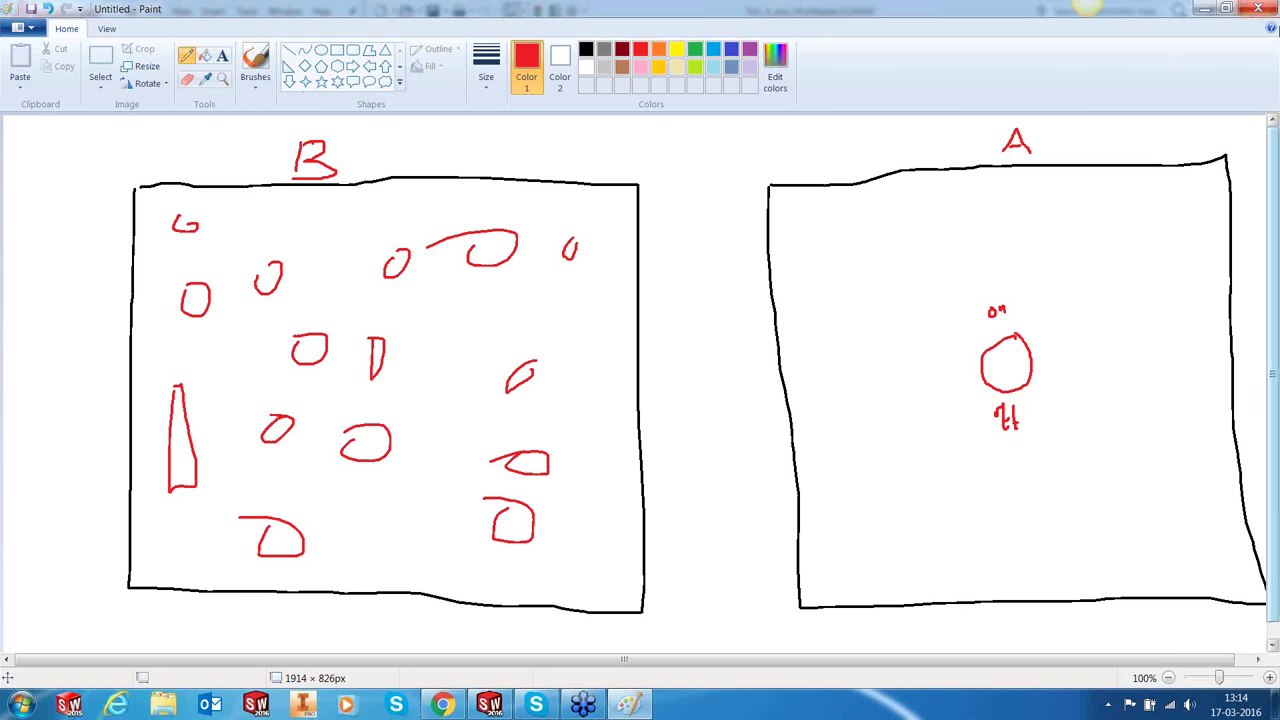
click(1207, 9)
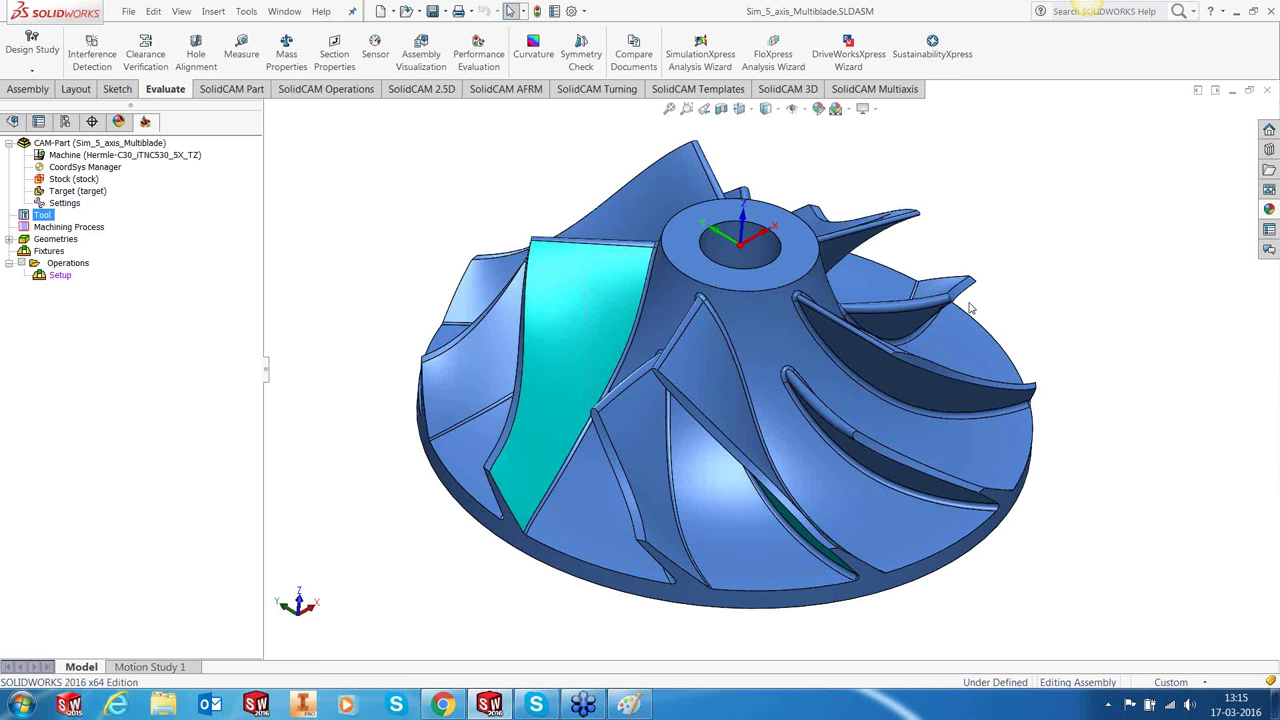
Step: Add a MultiBlade Simple Roughing operation from its template, using the template name as operation name, with MAC 1 (1- Position) and submachine 5-Achsen
right_click(76, 263)
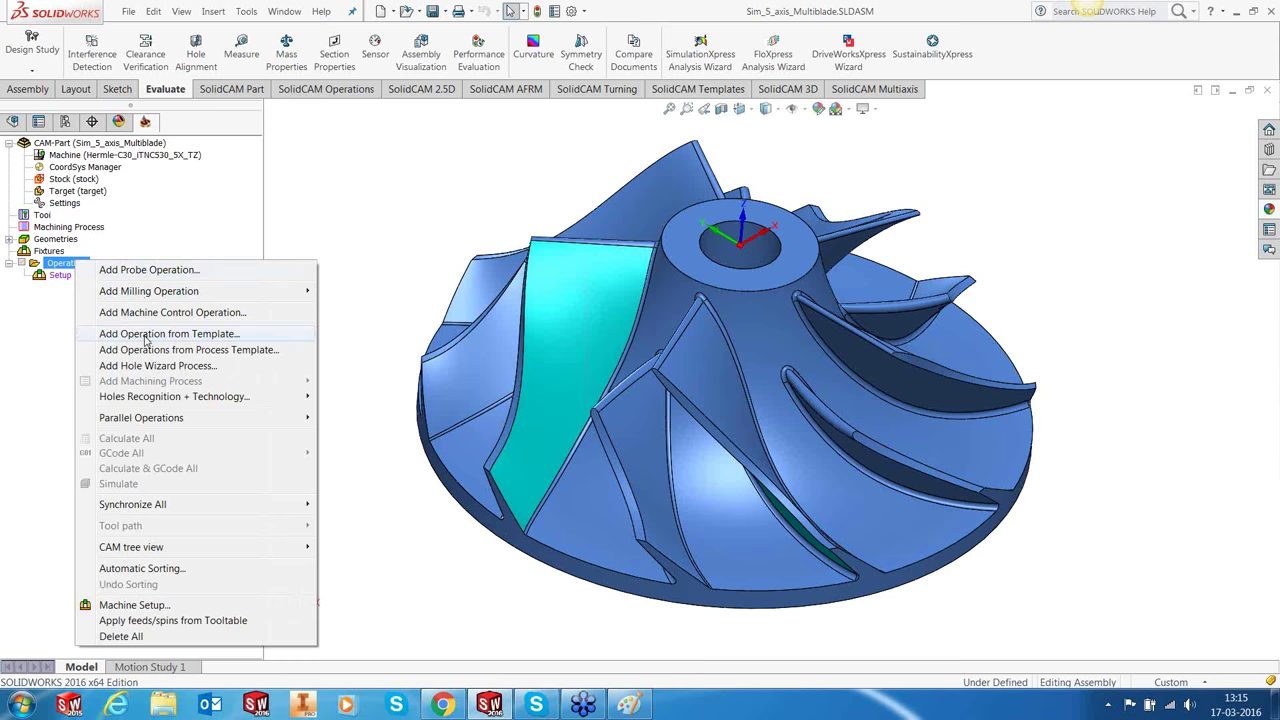
click(143, 331)
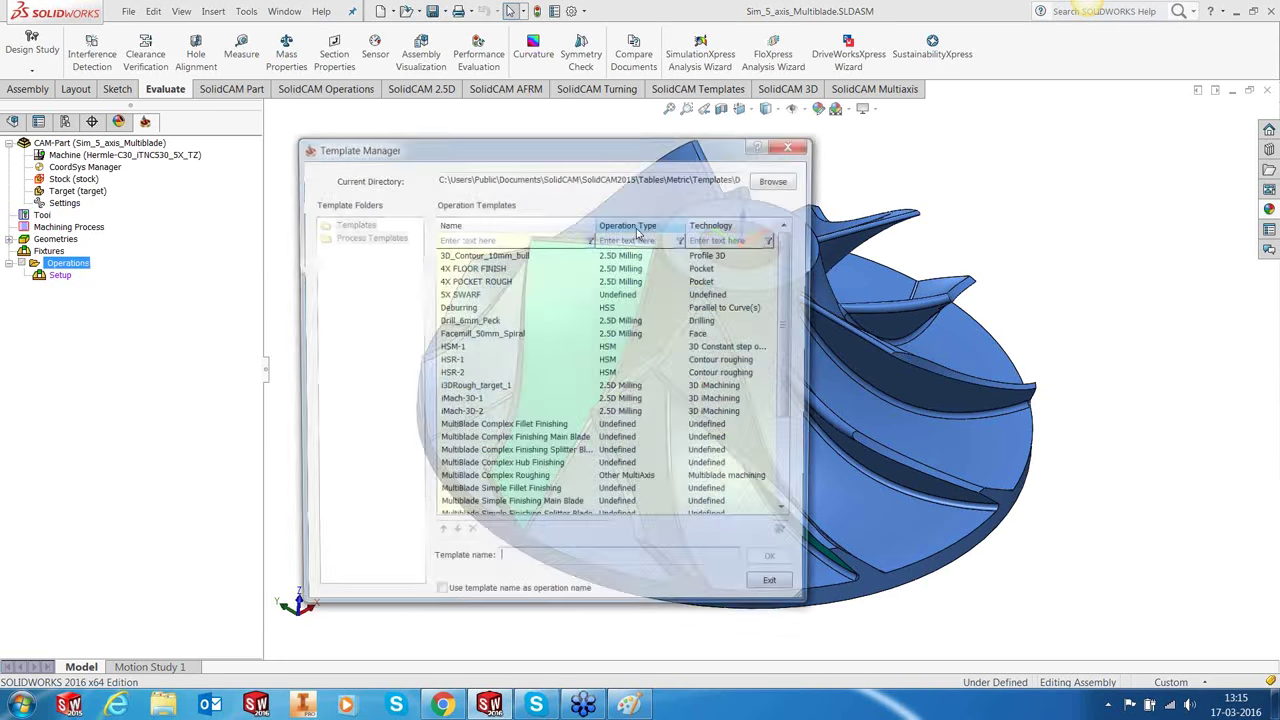
drag(640, 157, 643, 126)
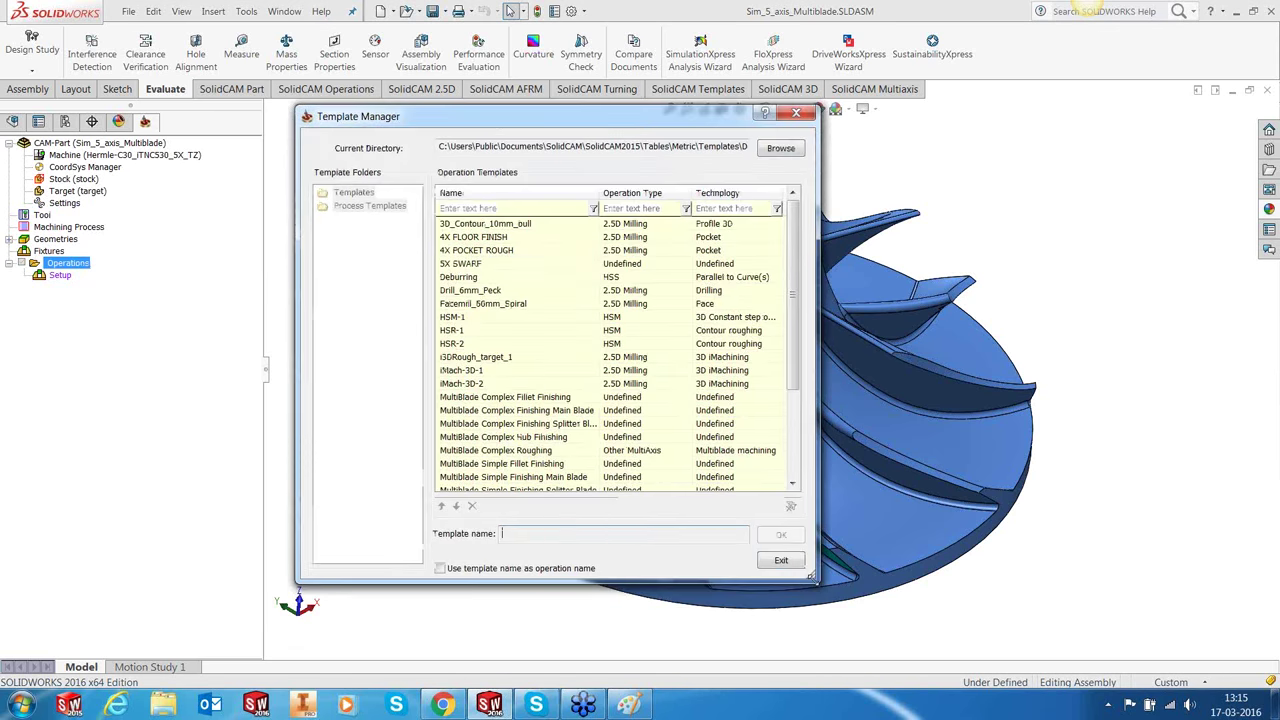
drag(814, 577, 886, 617)
scroll(866, 350, down, 2)
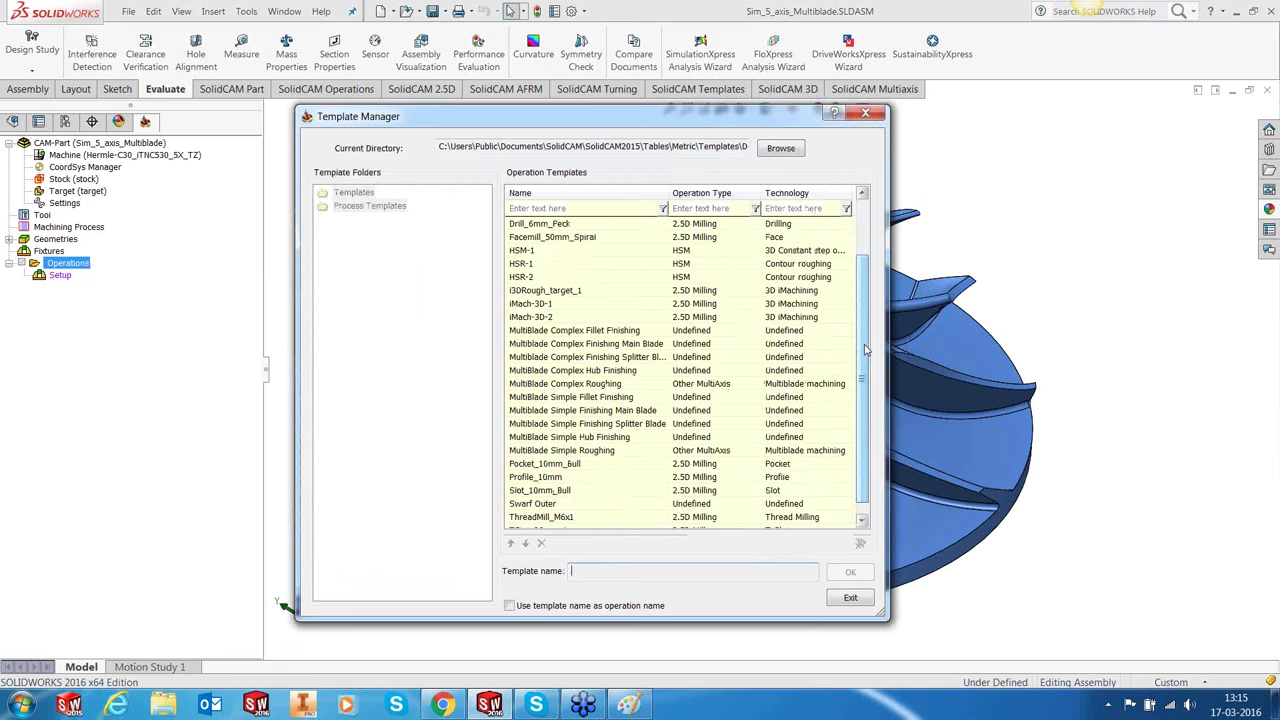
click(630, 450)
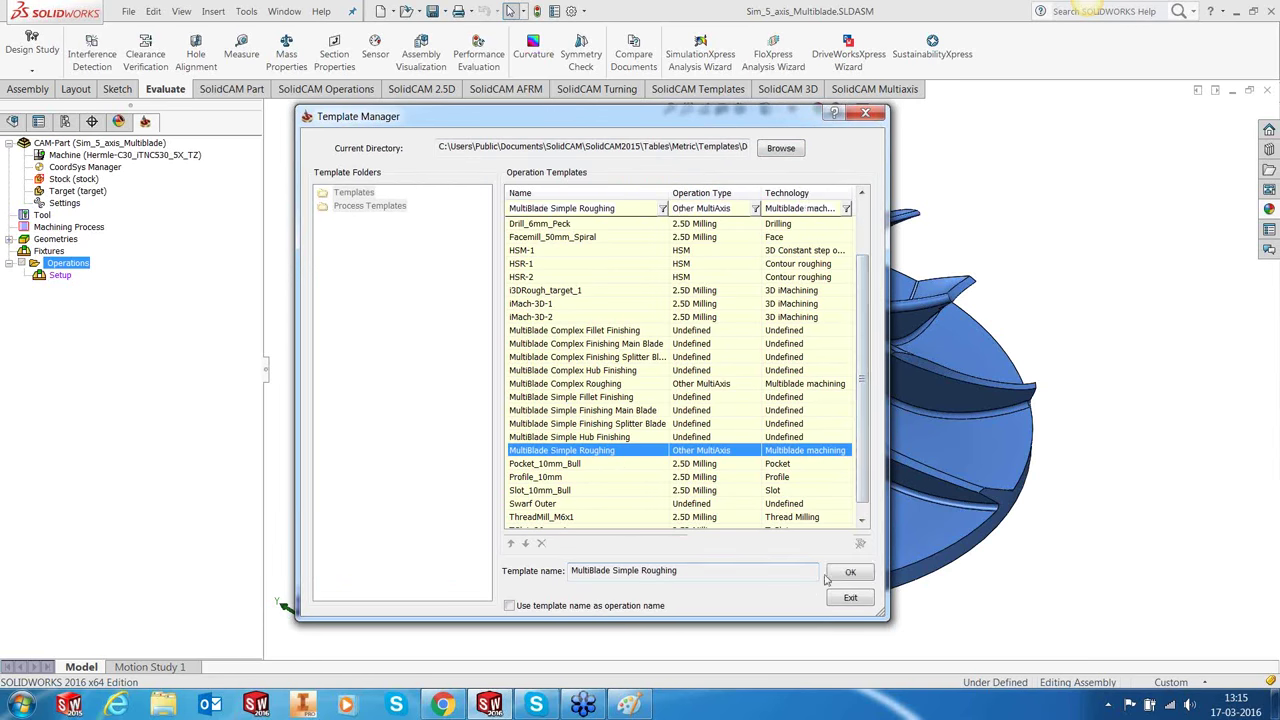
click(650, 606)
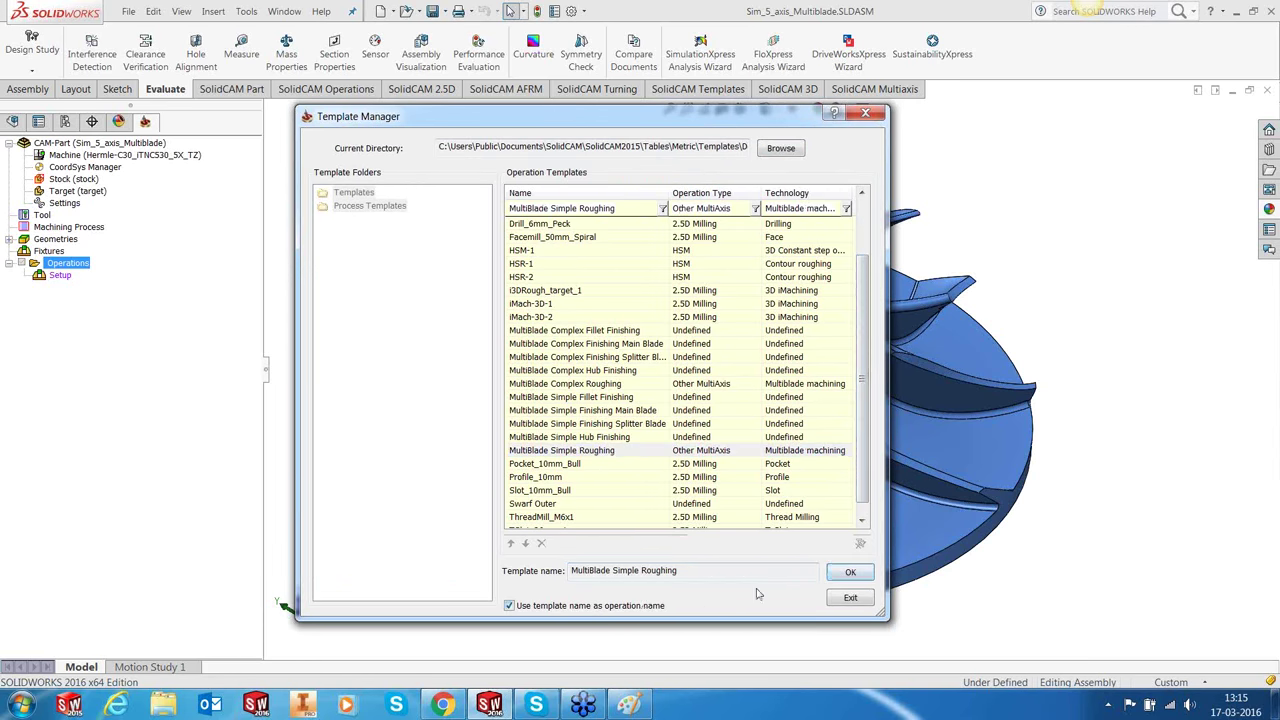
click(851, 573)
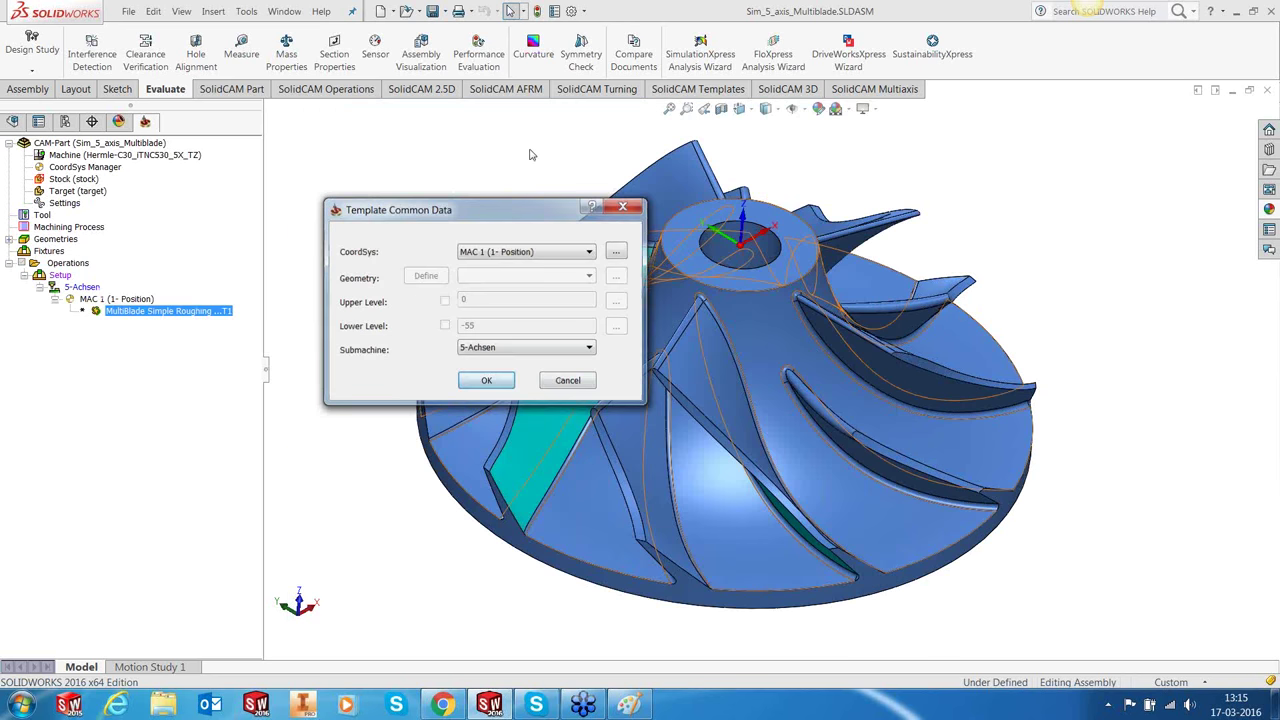
key(Return)
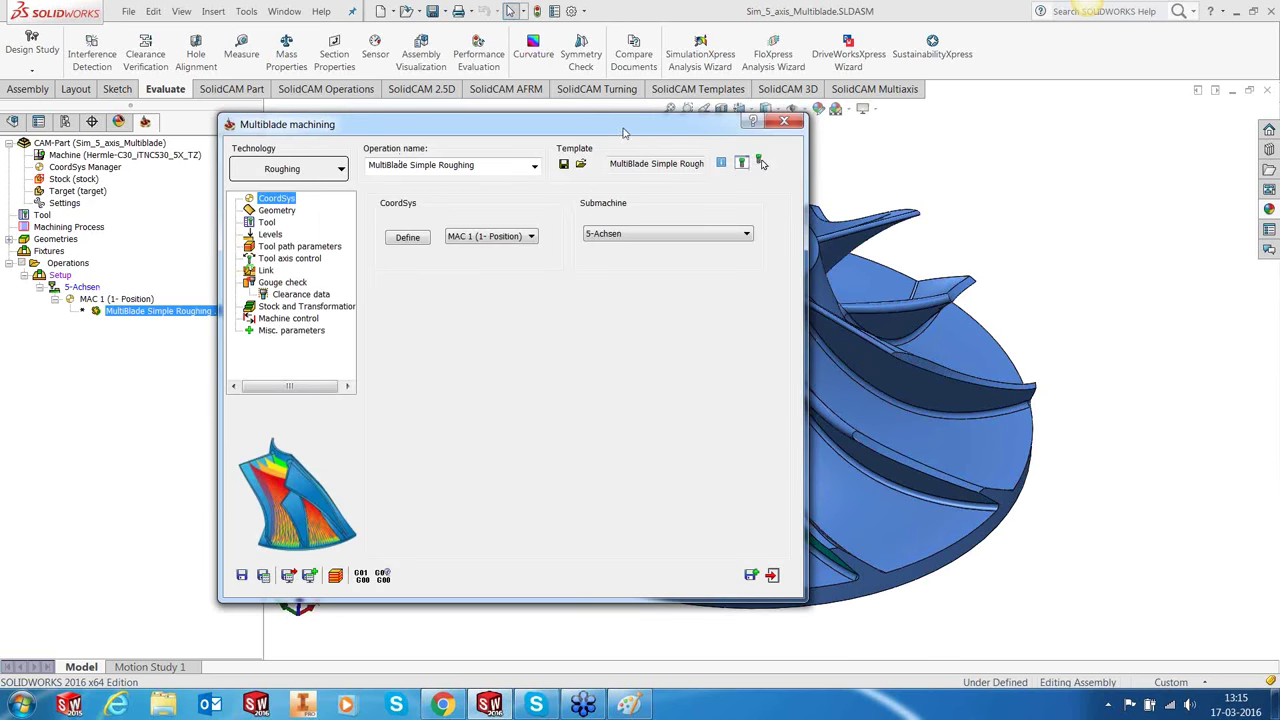
Step: Assign the geometry "faces" as the roughing operation's blades, splitters and fillets, checking the highlighted blade faces on the impeller
drag(623, 133, 635, 128)
click(289, 205)
click(543, 285)
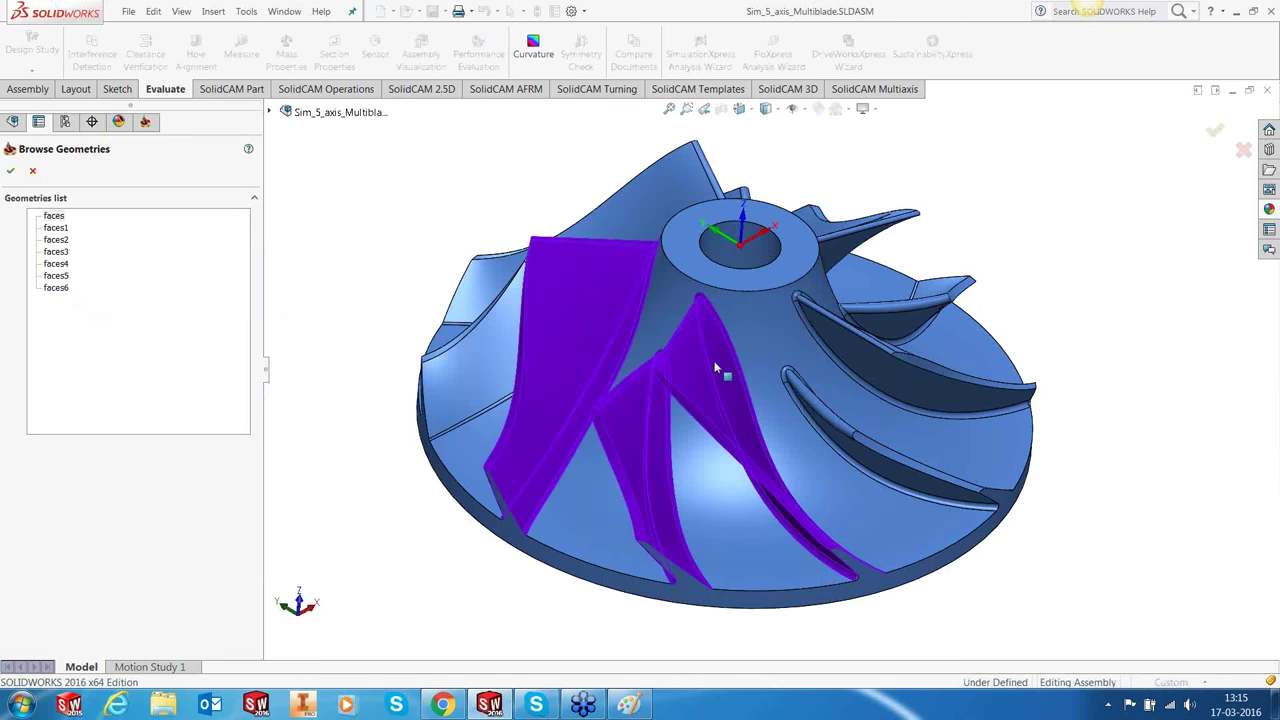
middle_drag(715, 368, 650, 265)
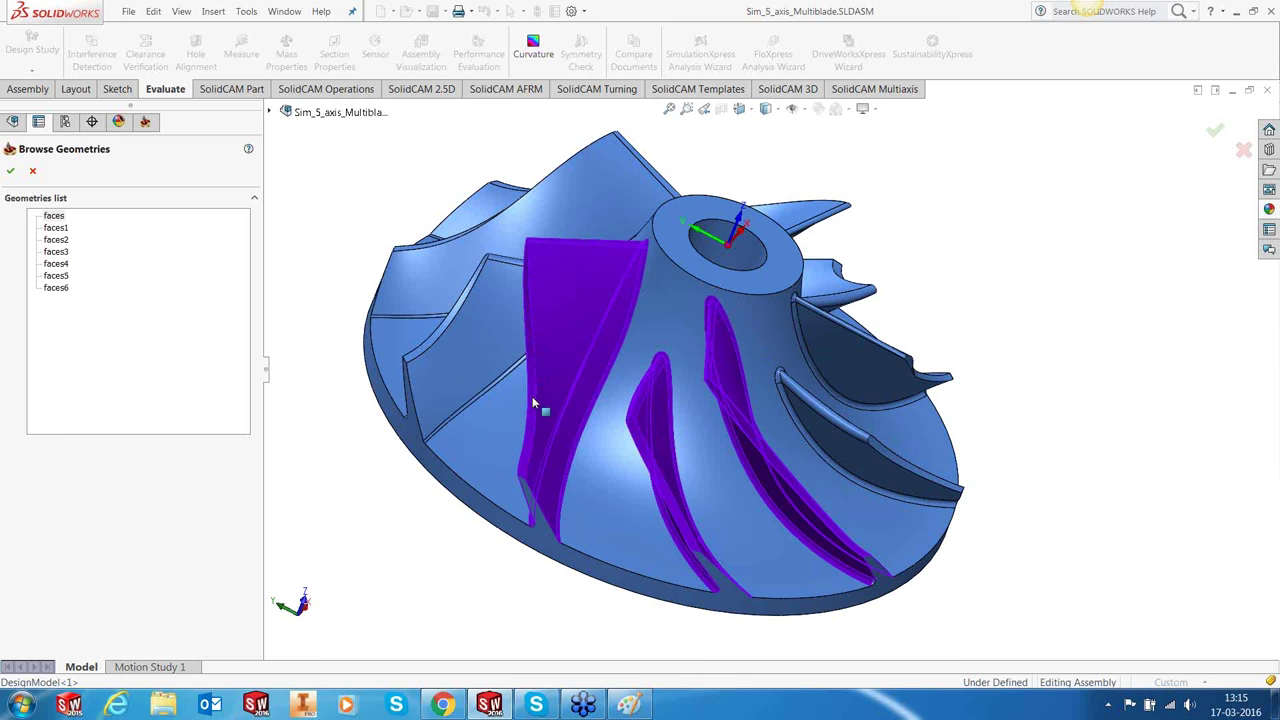
scroll(533, 405, down, 2)
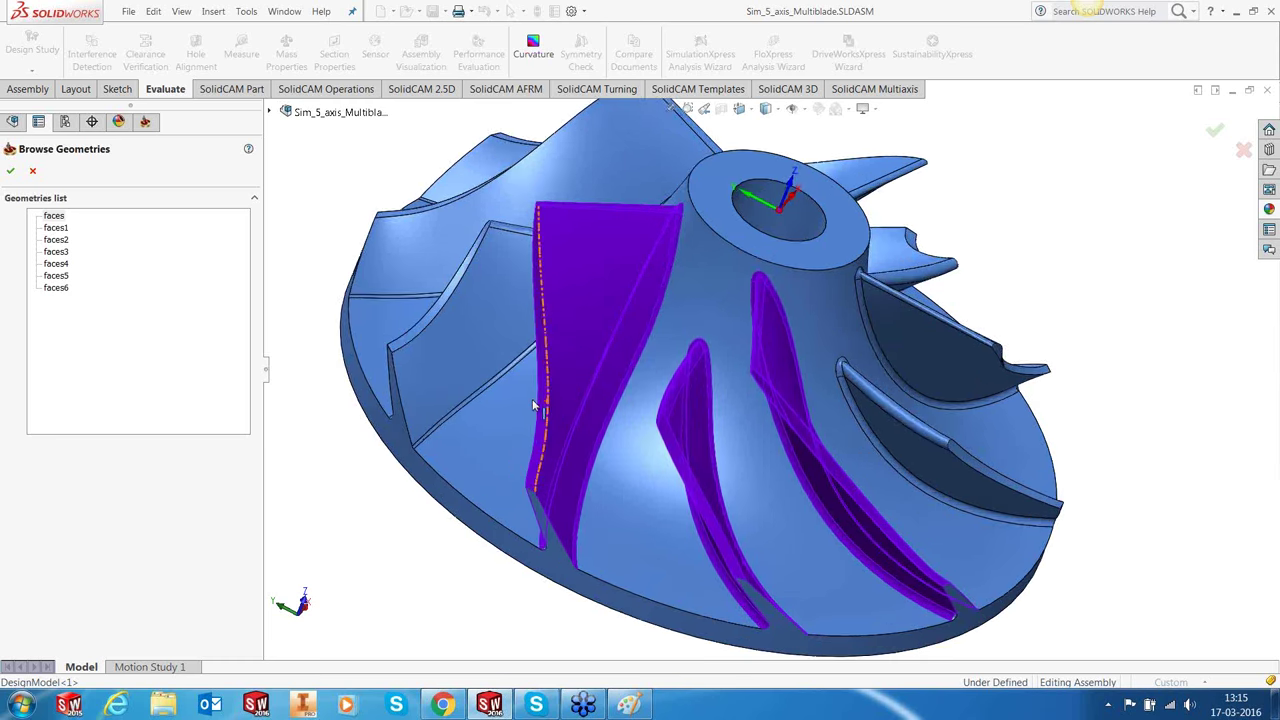
scroll(533, 405, down, 5)
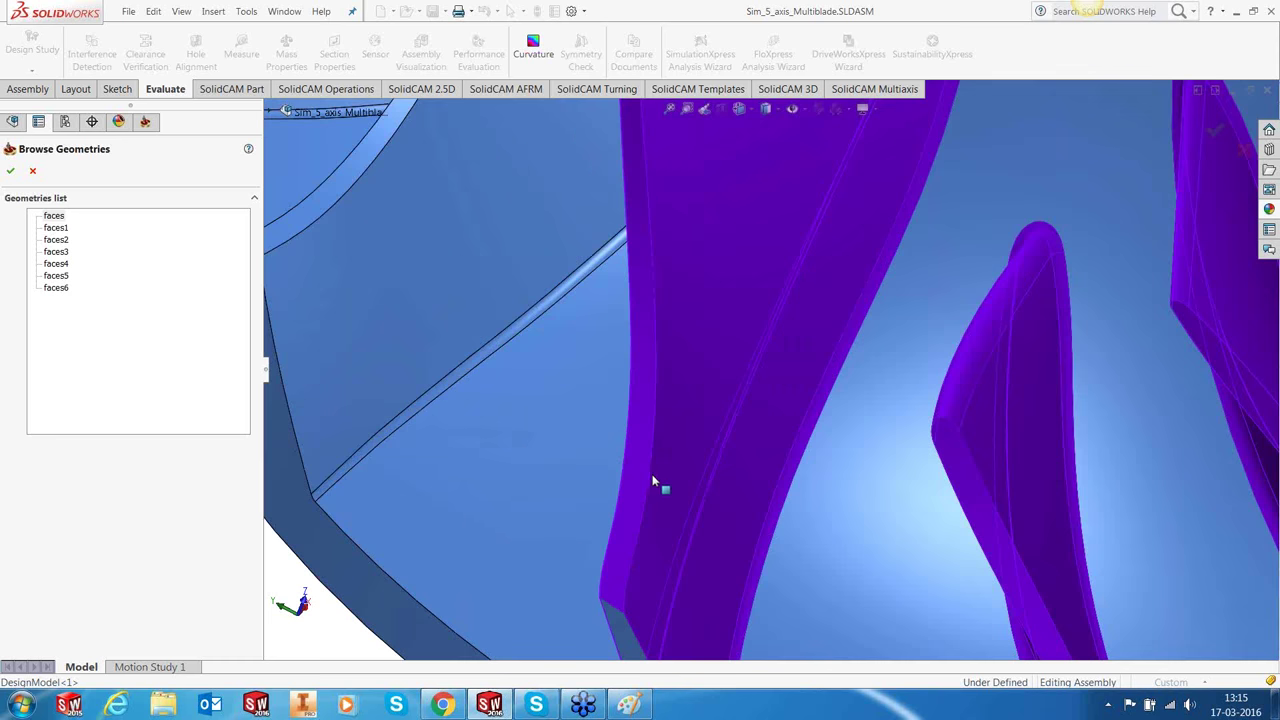
scroll(652, 483, up, 3)
key(f)
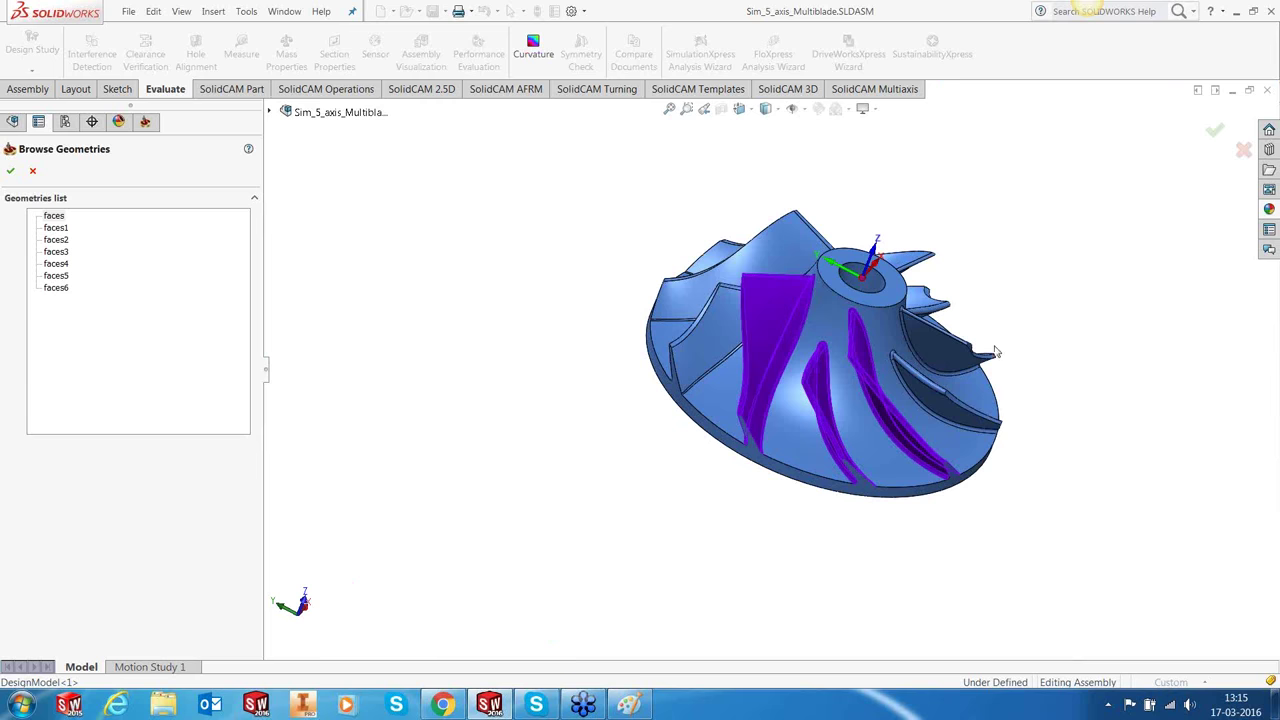
scroll(990, 350, down, 2)
middle_drag(990, 350, 833, 345)
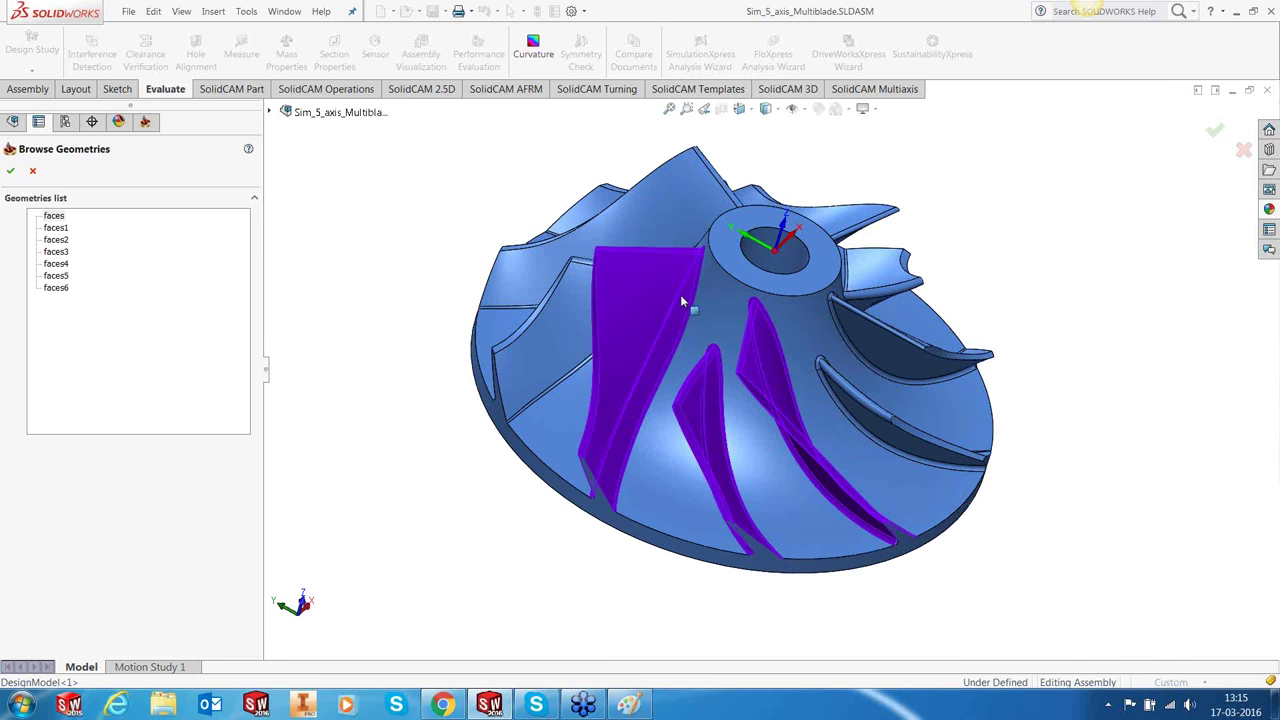
click(12, 172)
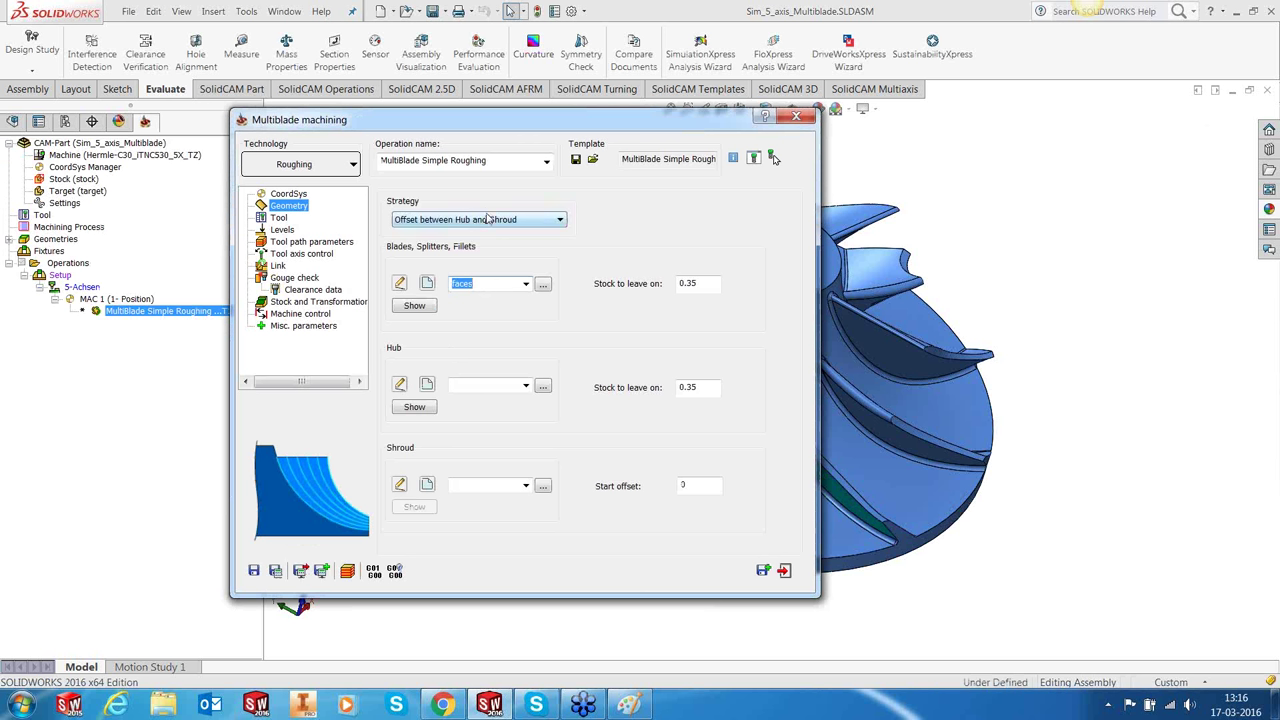
Step: Assign the geometry "faces1" as the hub and "faces2" as the shroud of the roughing operation
click(543, 387)
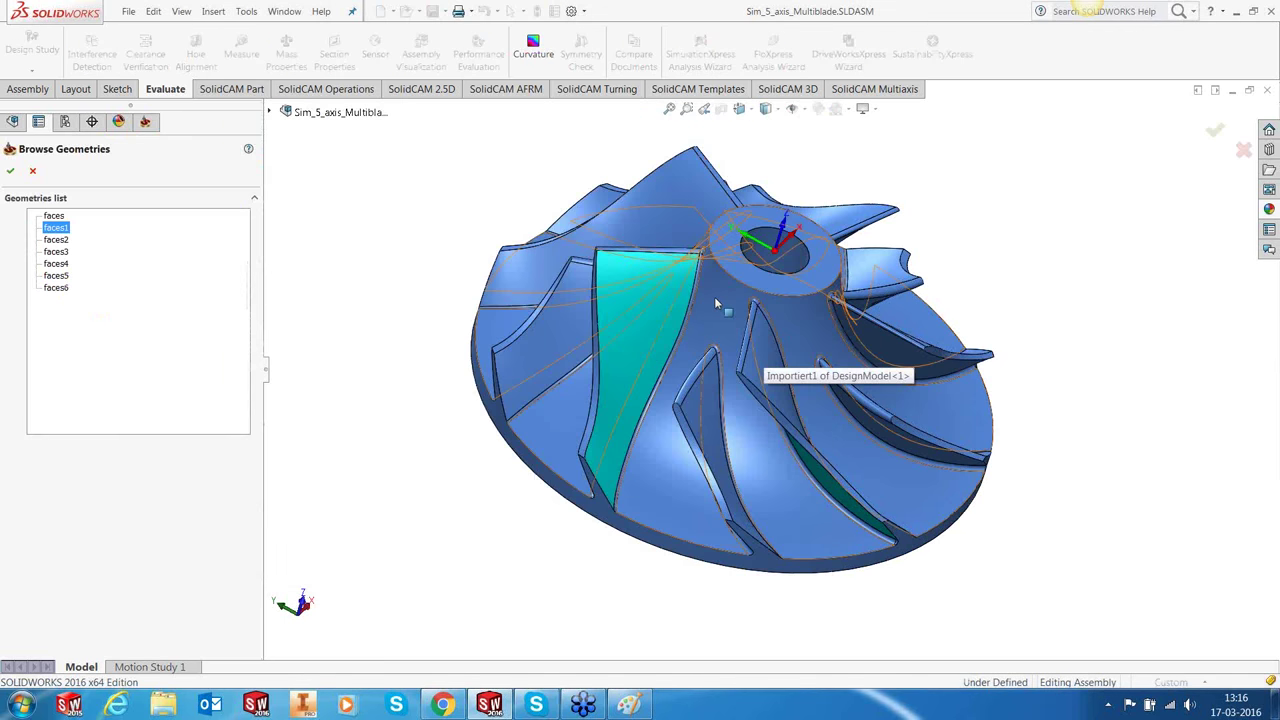
click(10, 170)
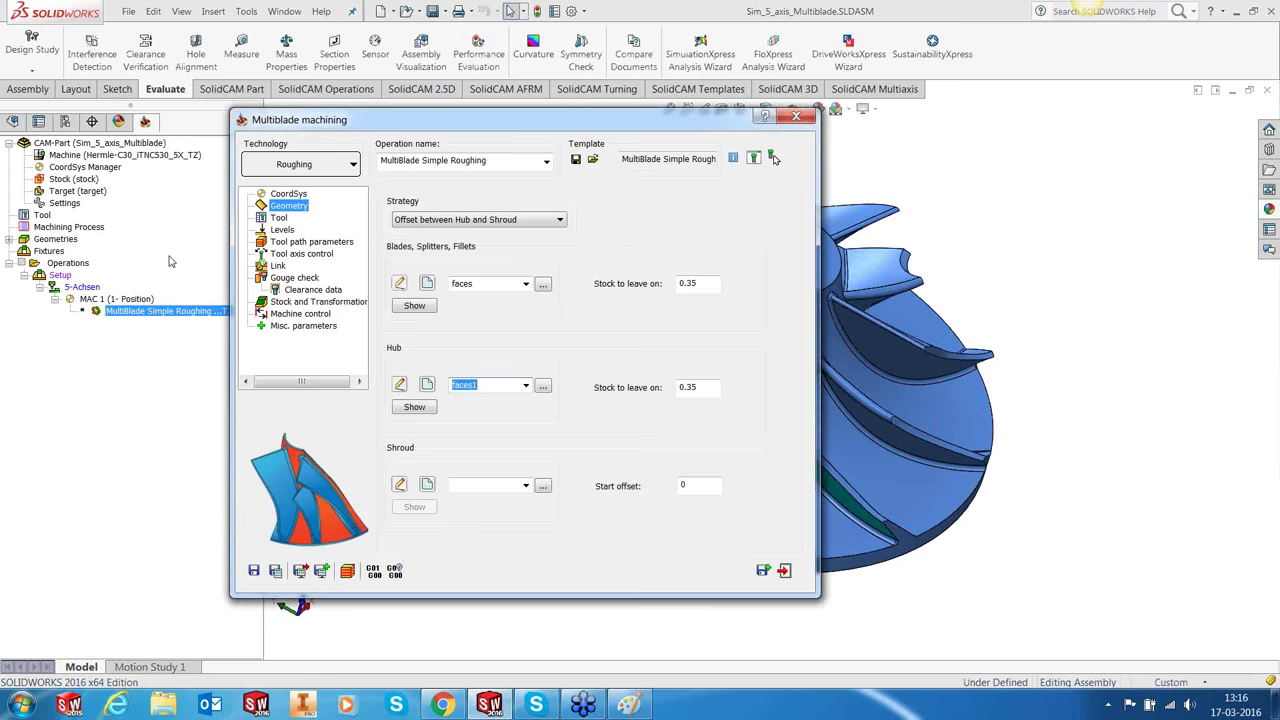
click(542, 486)
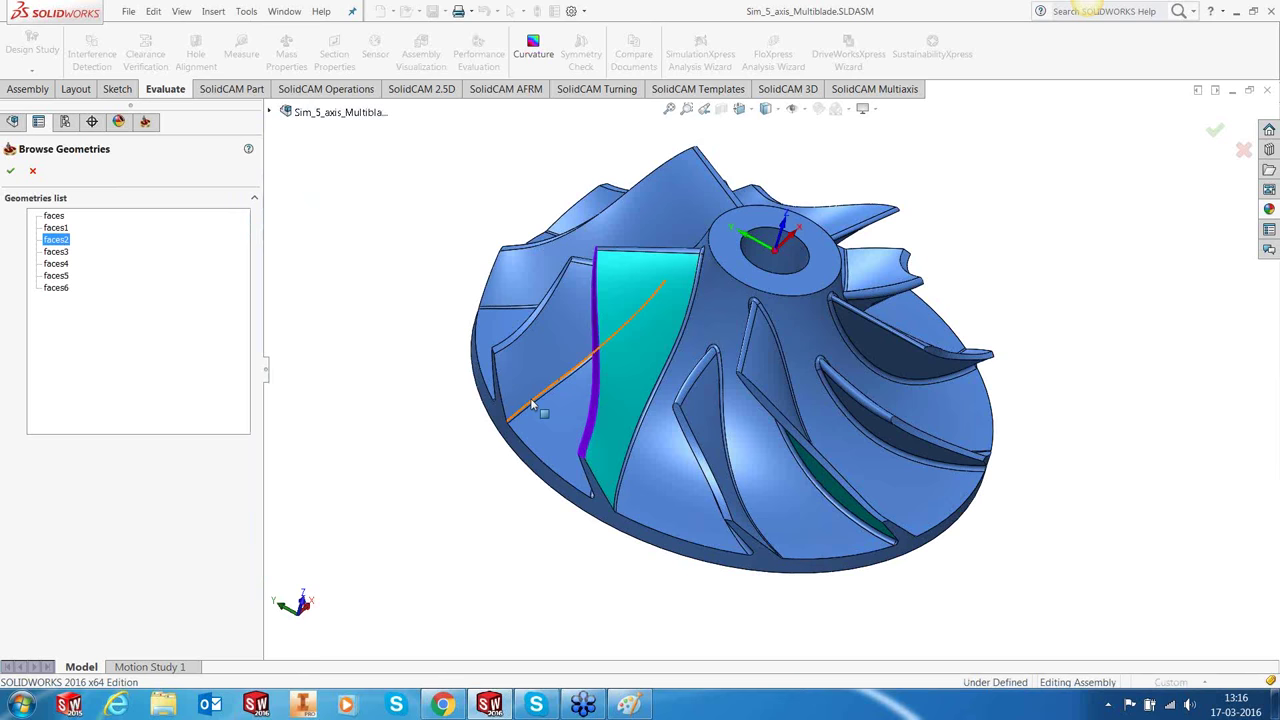
click(531, 395)
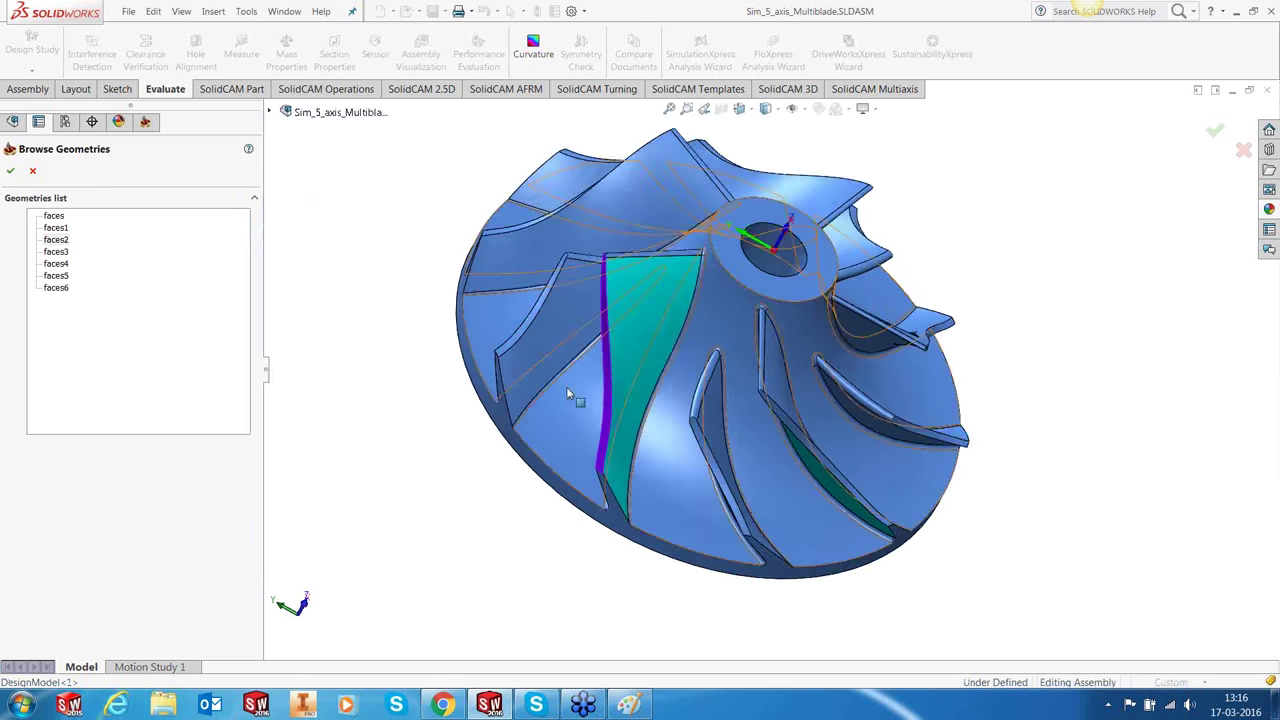
scroll(566, 386, down, 3)
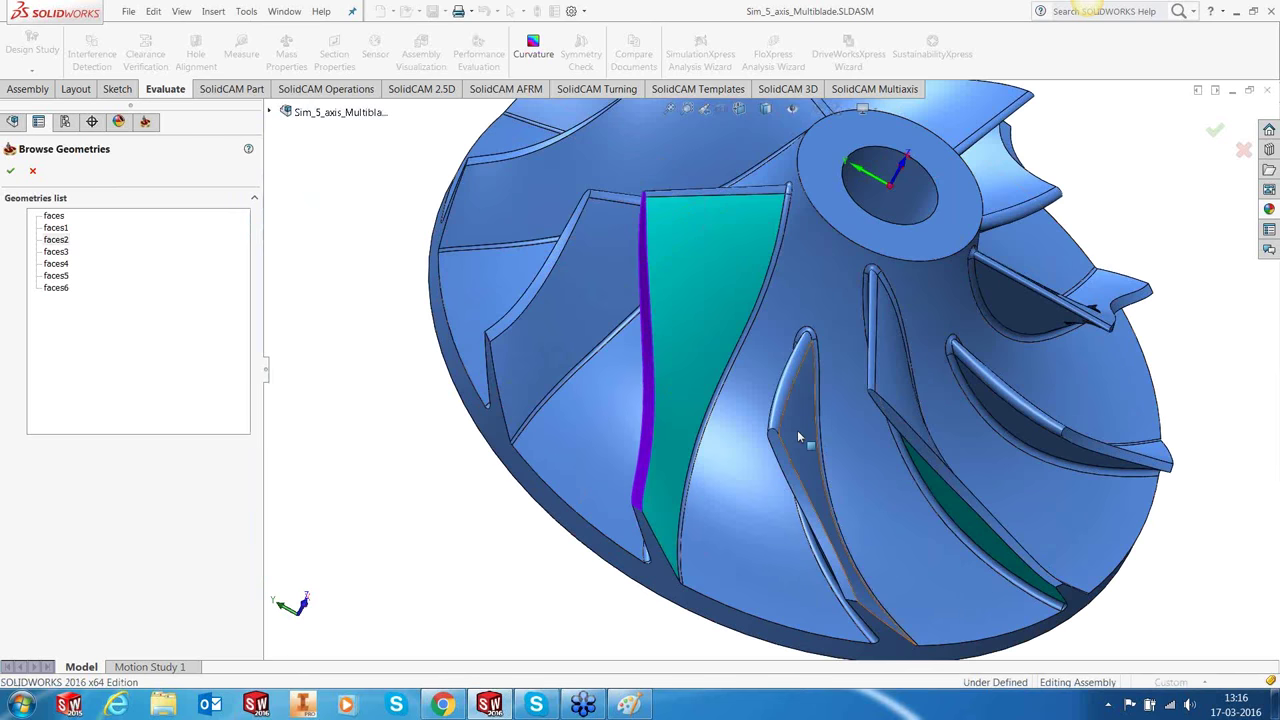
scroll(814, 460, up, 3)
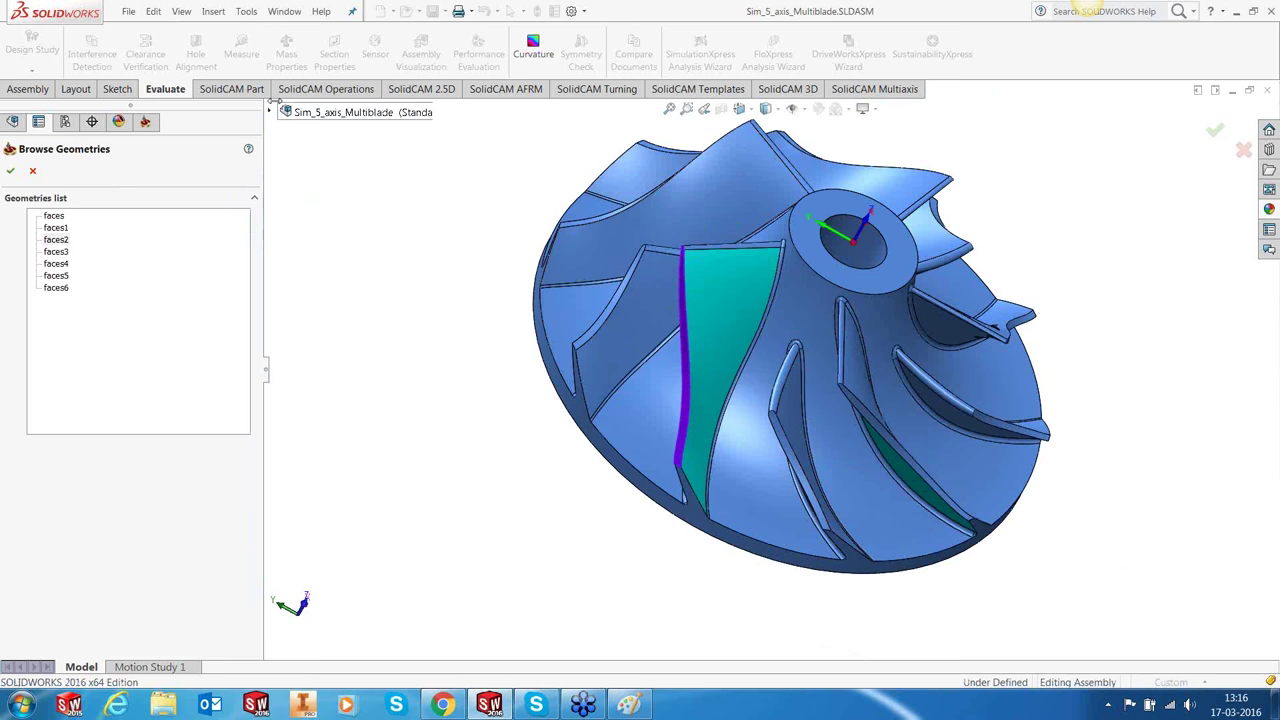
click(10, 171)
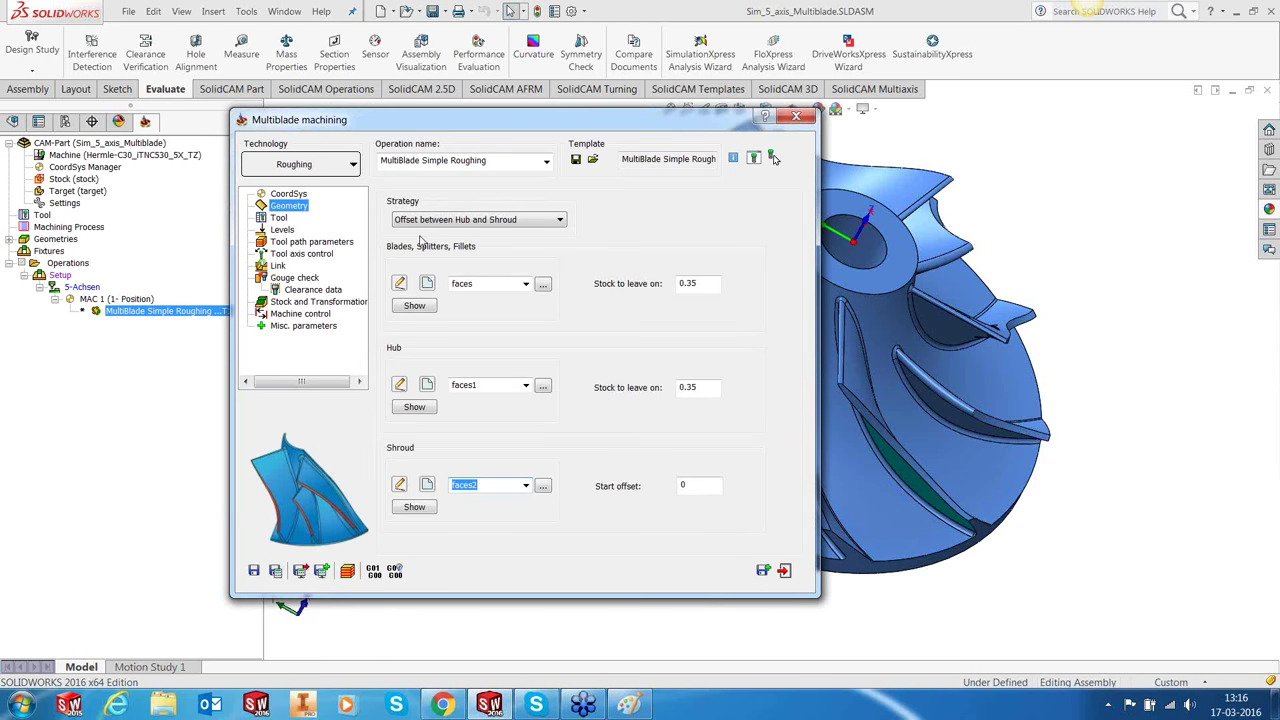
Step: Collapse the Multiblade machining dialog and examine the impeller's full blades, splitter and hub from different angles
double_click(592, 124)
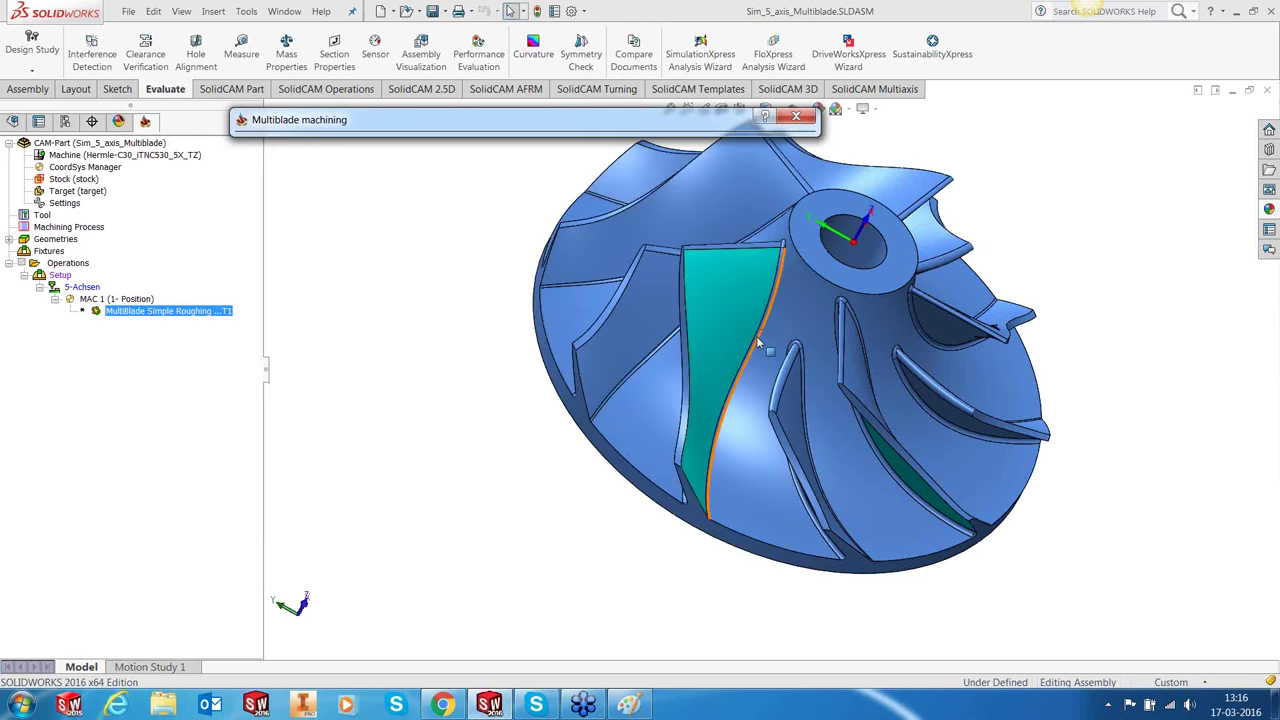
middle_drag(779, 362, 768, 372)
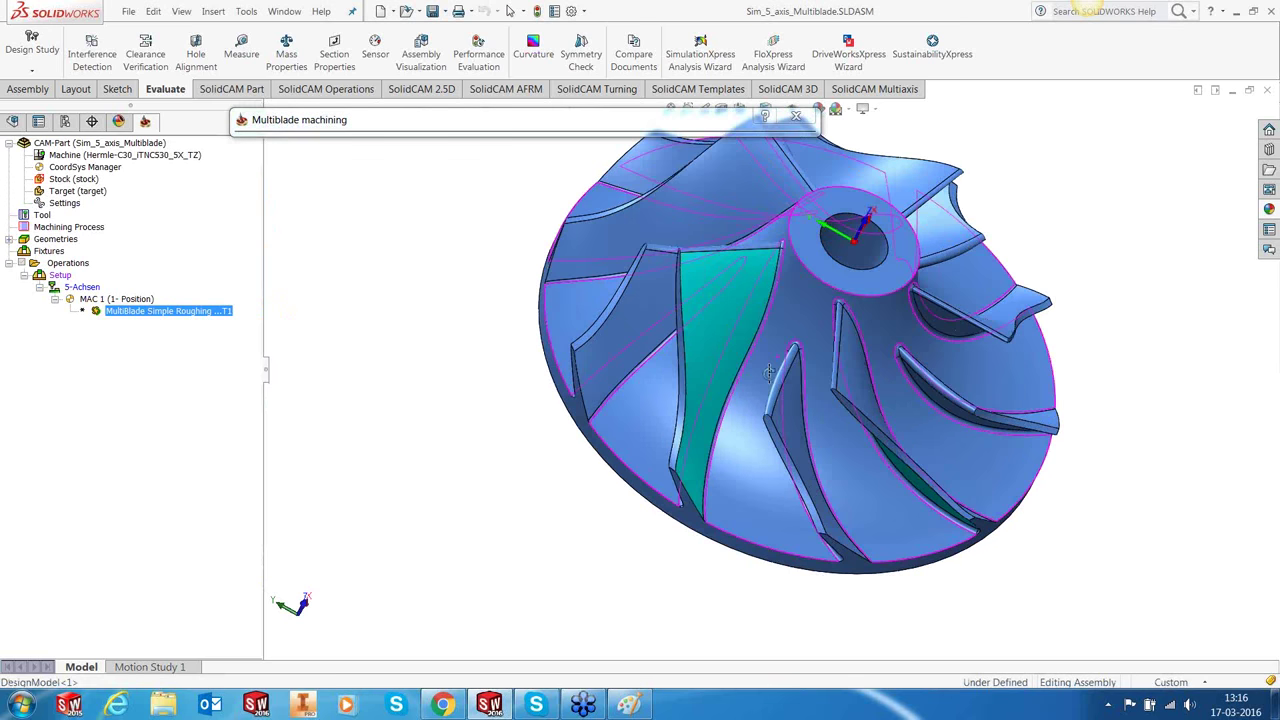
scroll(768, 372, down, 2)
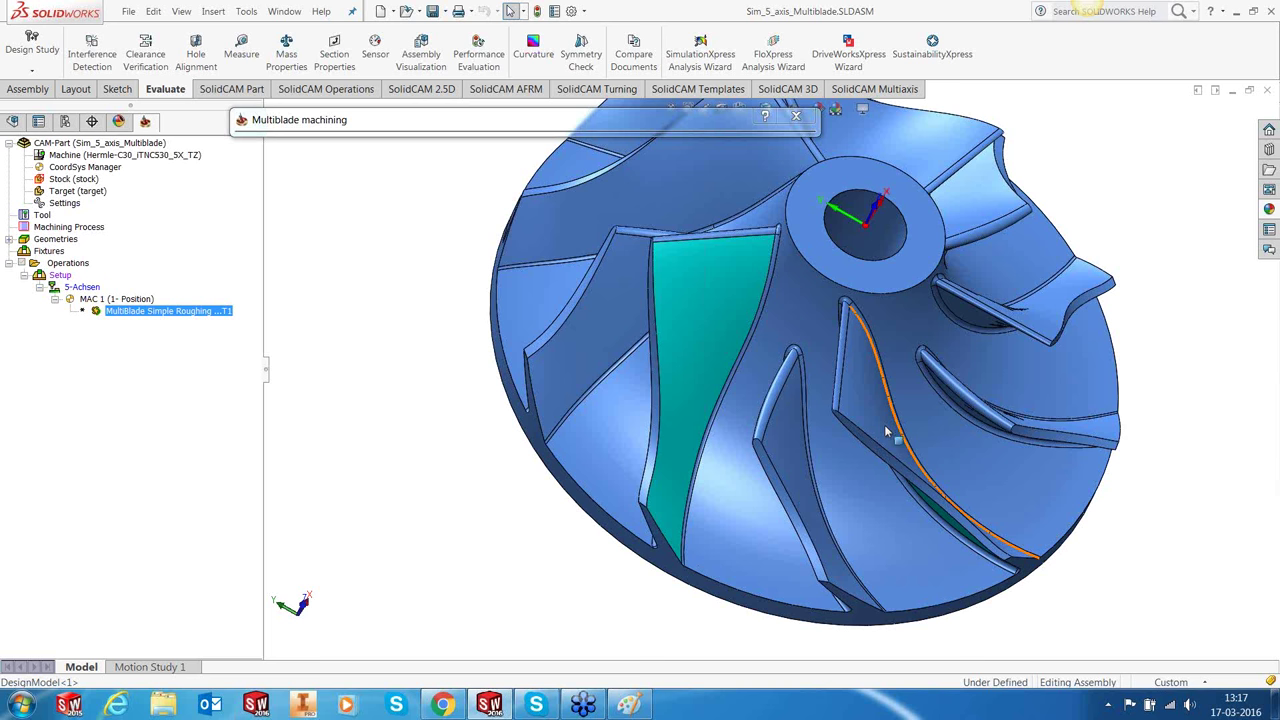
click(691, 353)
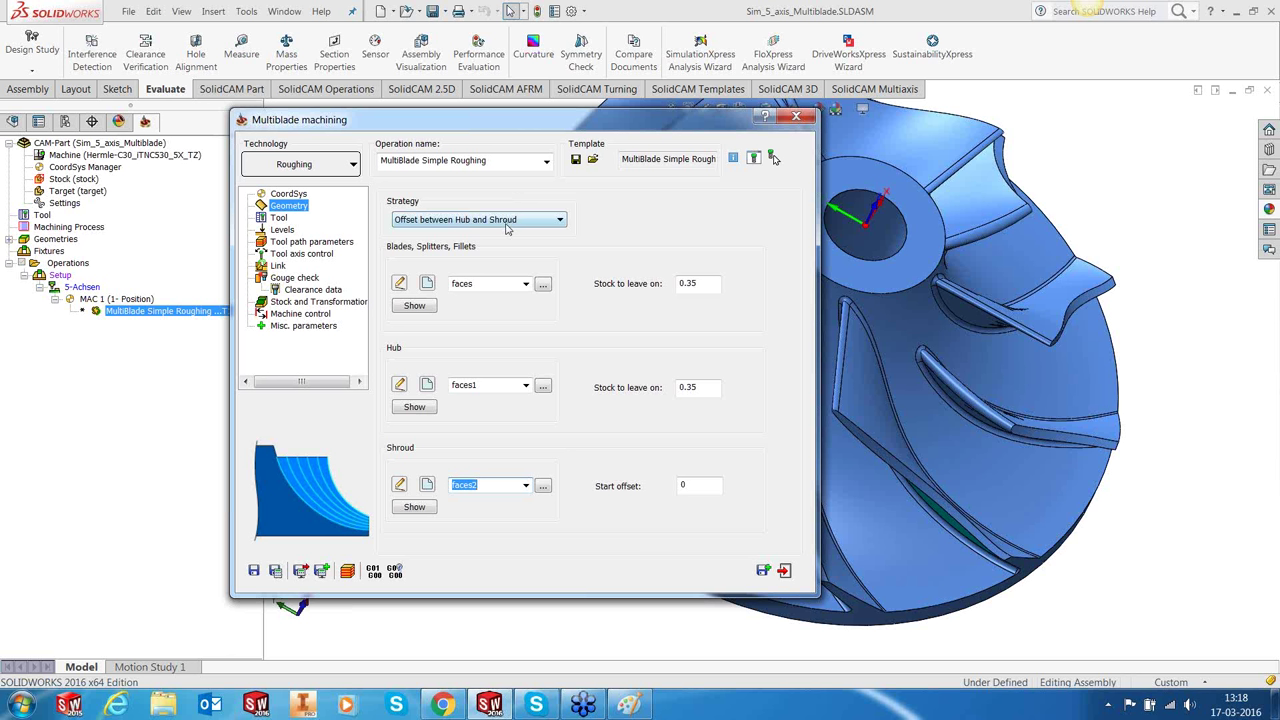
double_click(525, 127)
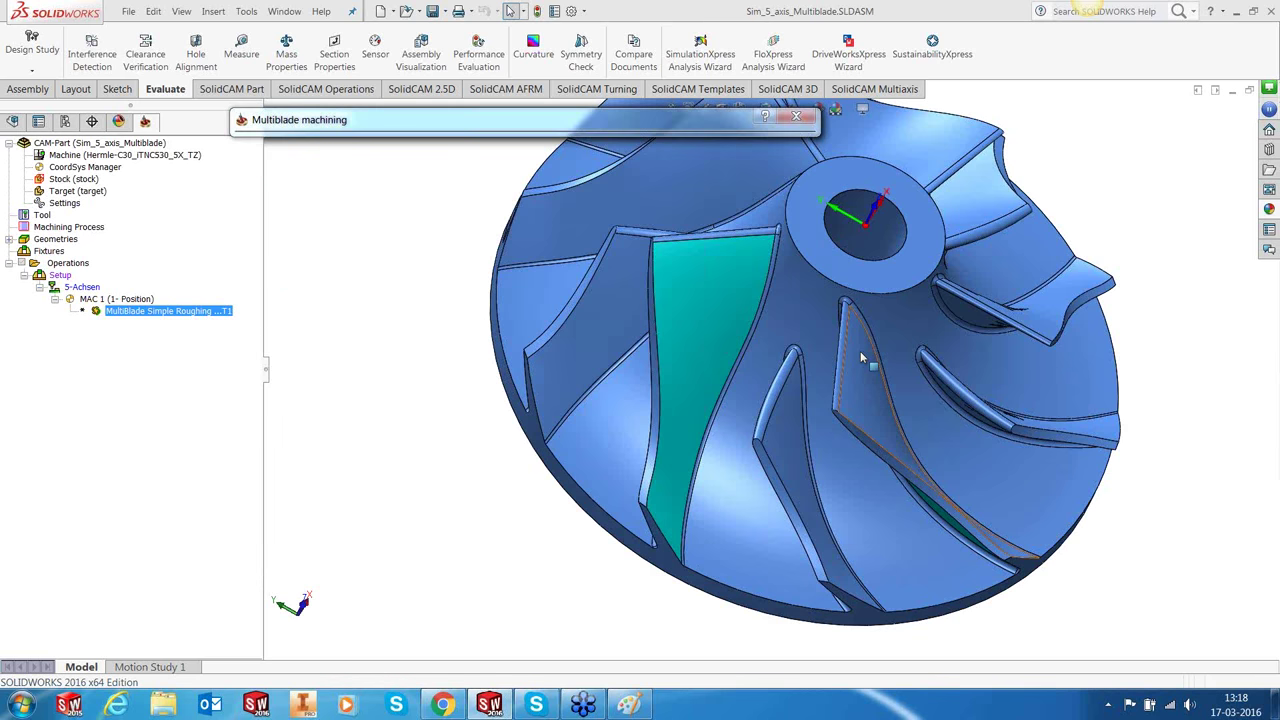
middle_drag(860, 358, 832, 309)
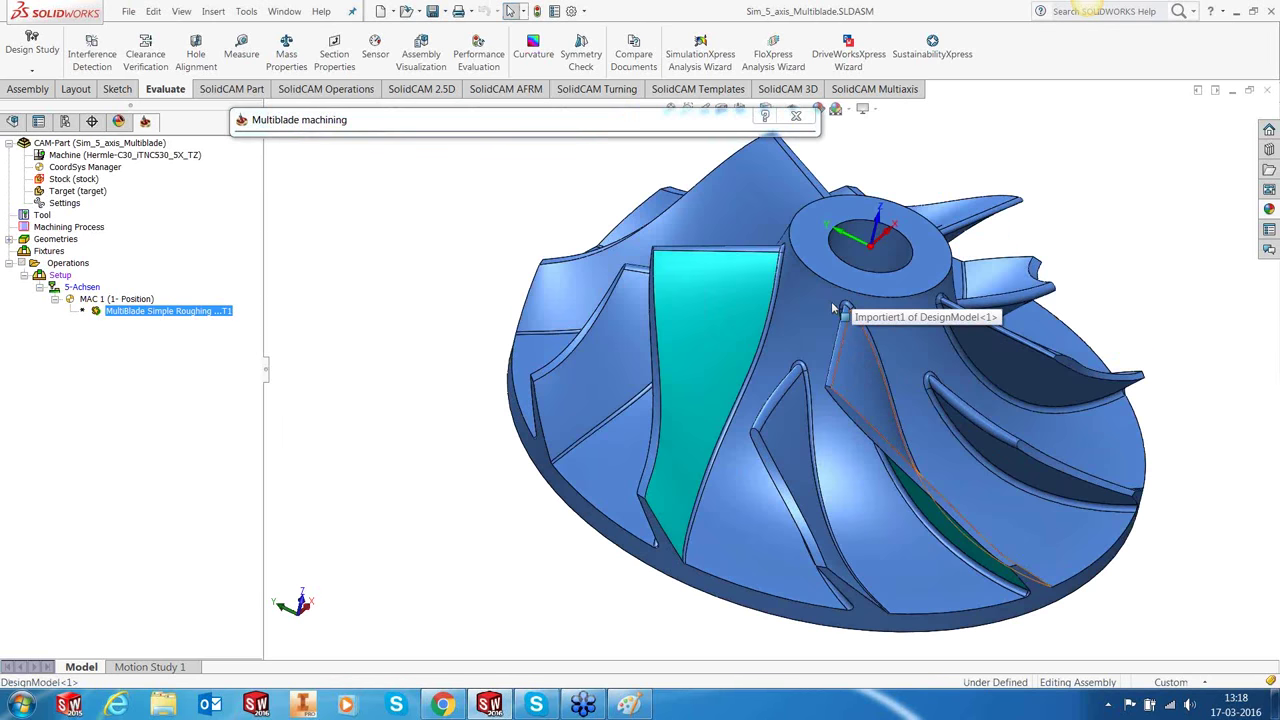
Step: Expand the Multiblade machining dialog again and set the geometry strategy to Offset from Hub
scroll(732, 302, down, 2)
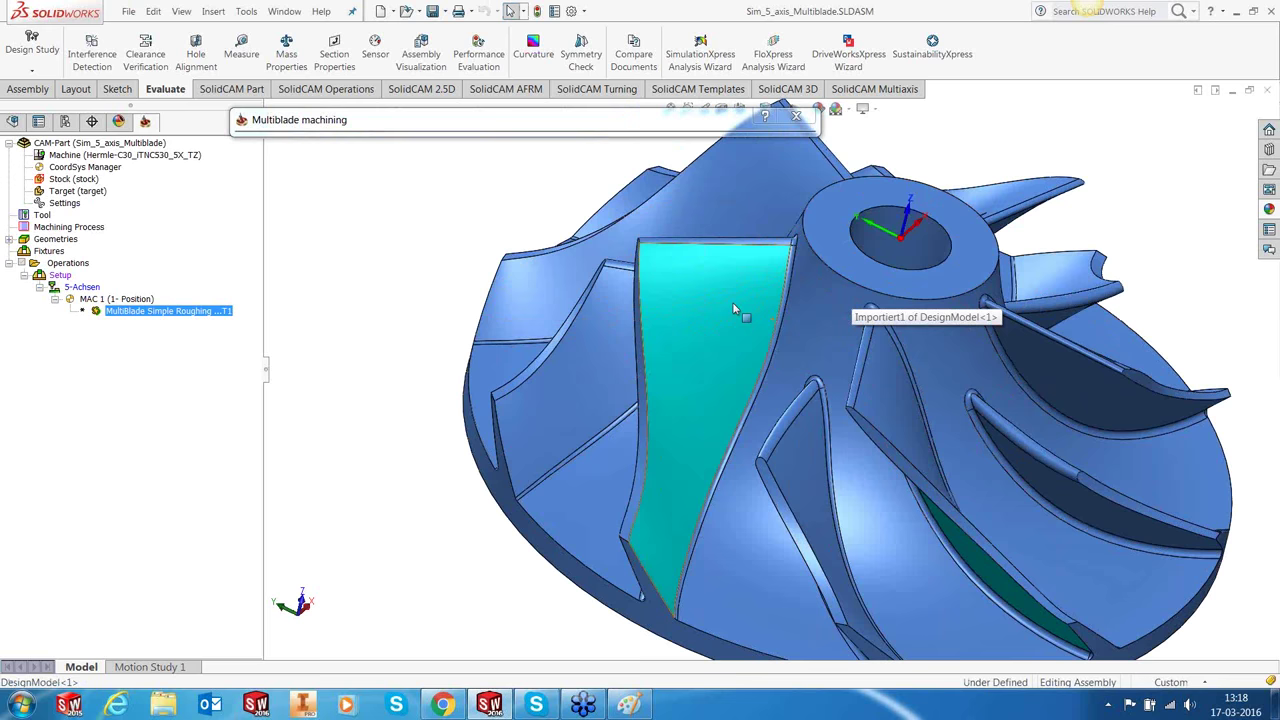
scroll(732, 302, down, 2)
click(700, 250)
mouse_move(700, 252)
middle_down()
mouse_move(736, 318)
mouse_move(718, 266)
middle_up()
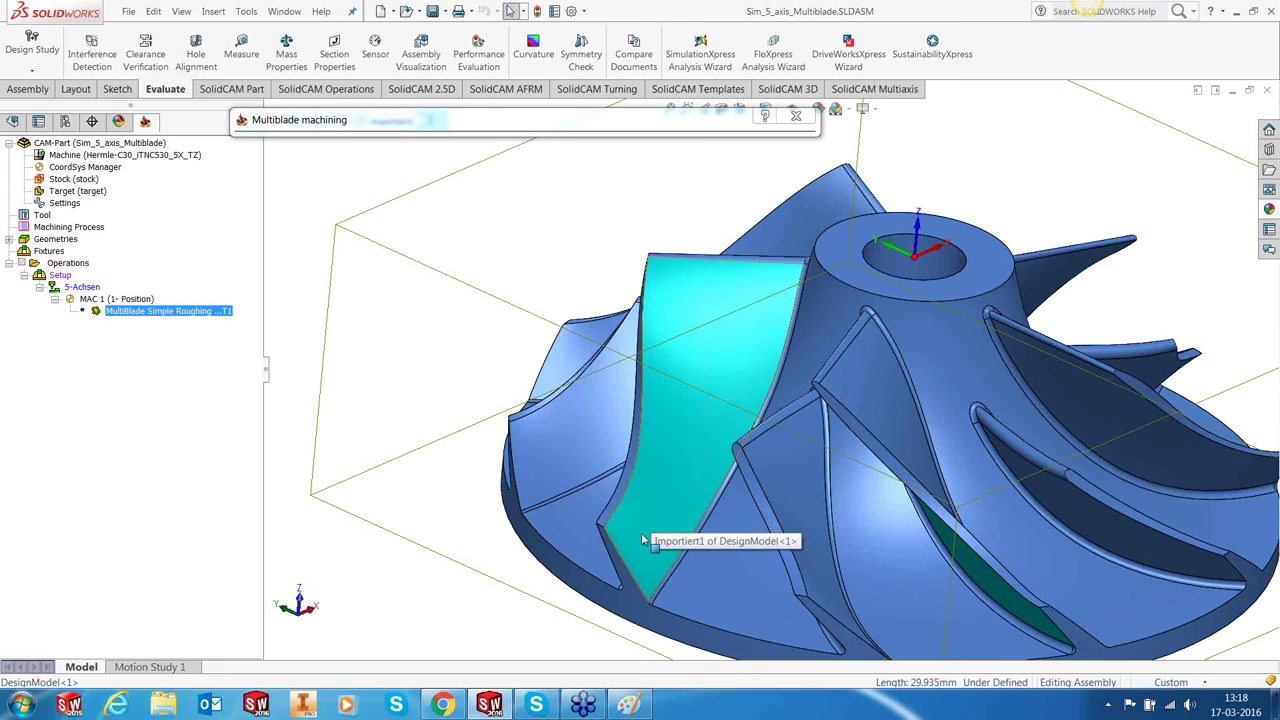
click(474, 122)
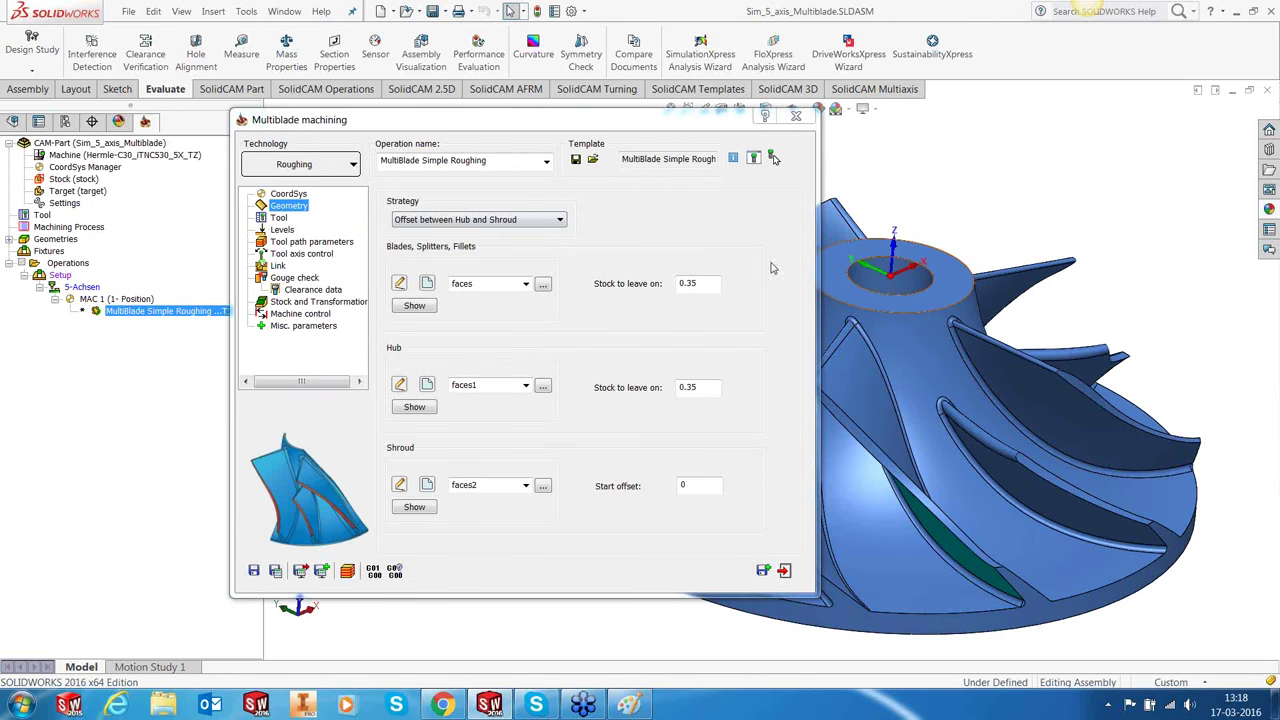
click(437, 219)
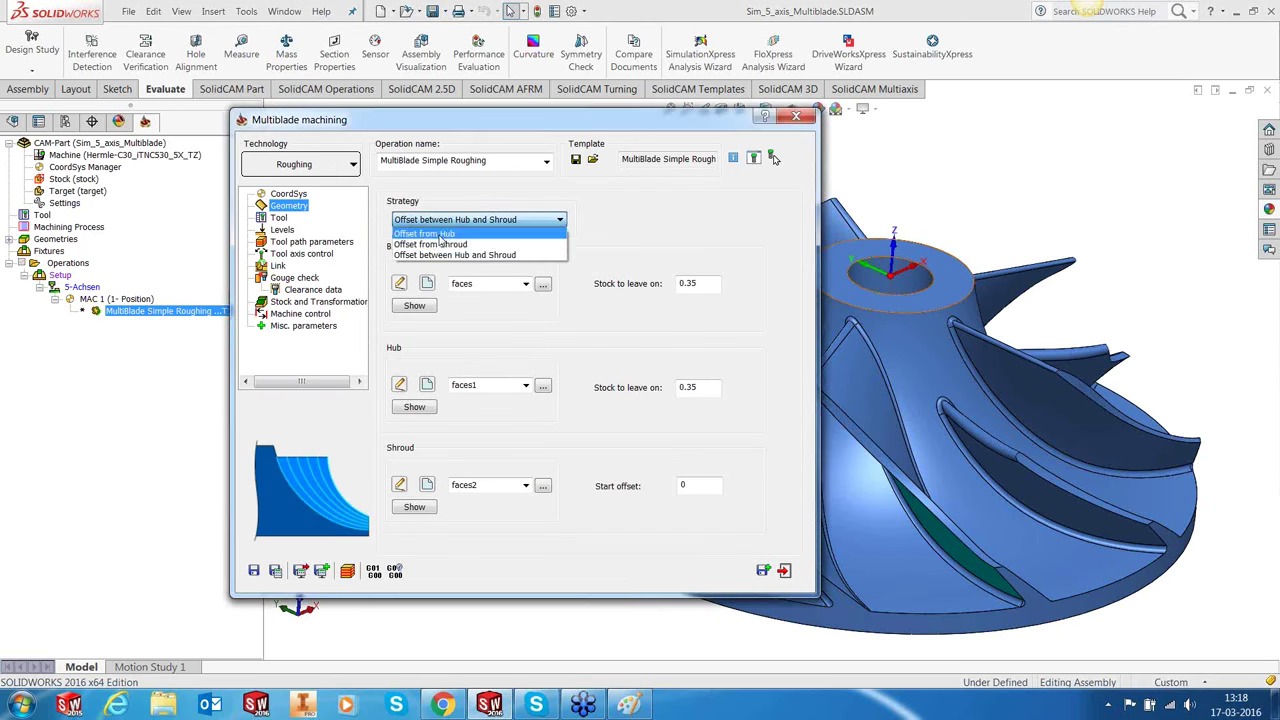
click(430, 245)
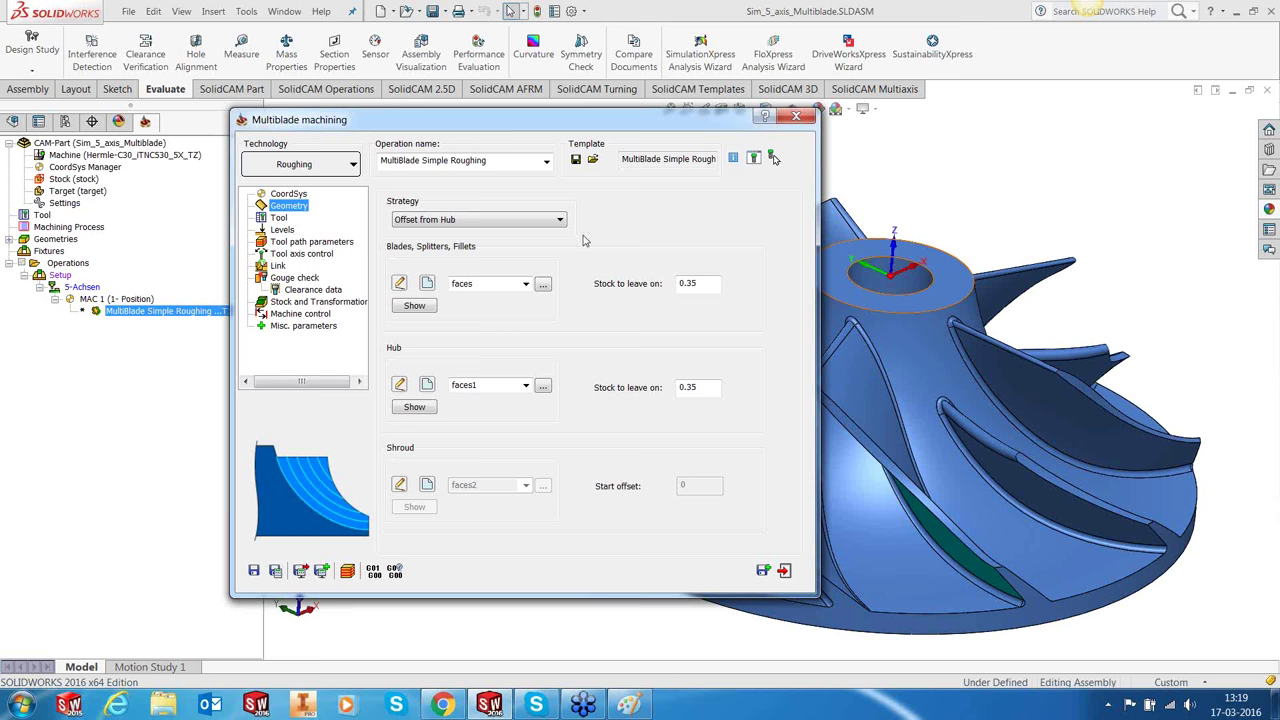
Step: Choose tool number 2, the 16 mm ball nose mill, for the roughing operation
click(279, 218)
click(484, 391)
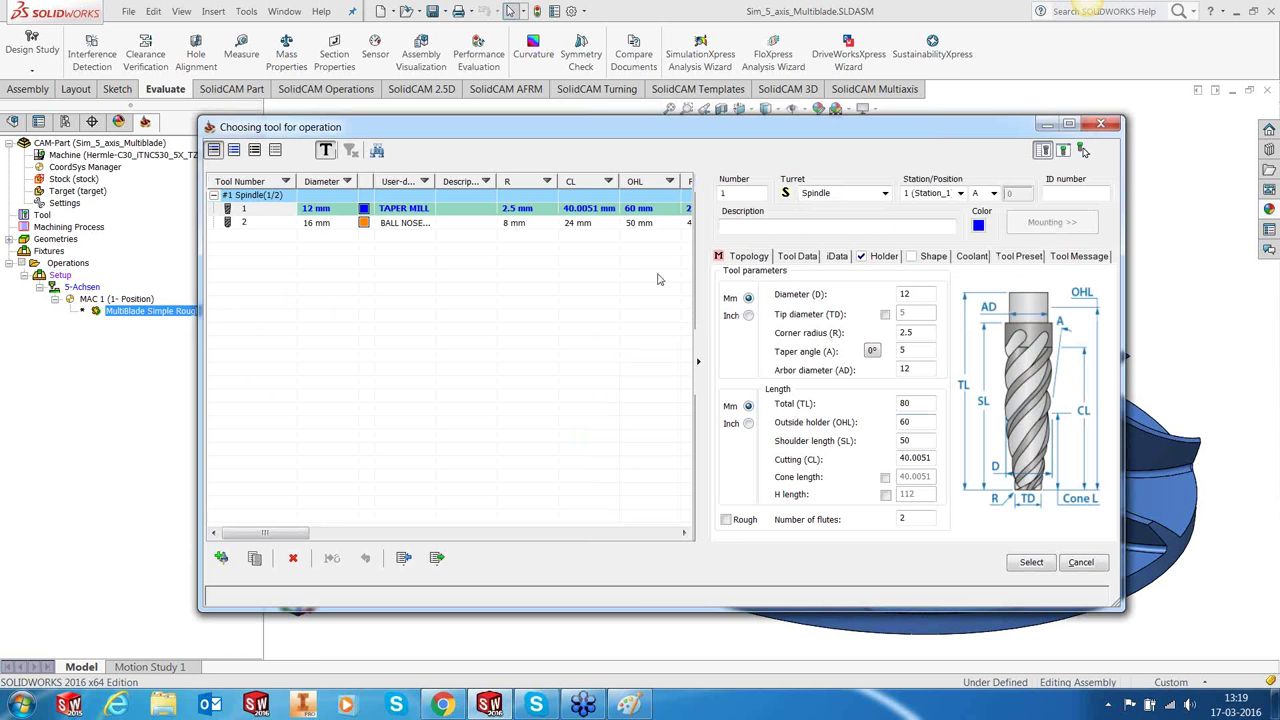
click(420, 223)
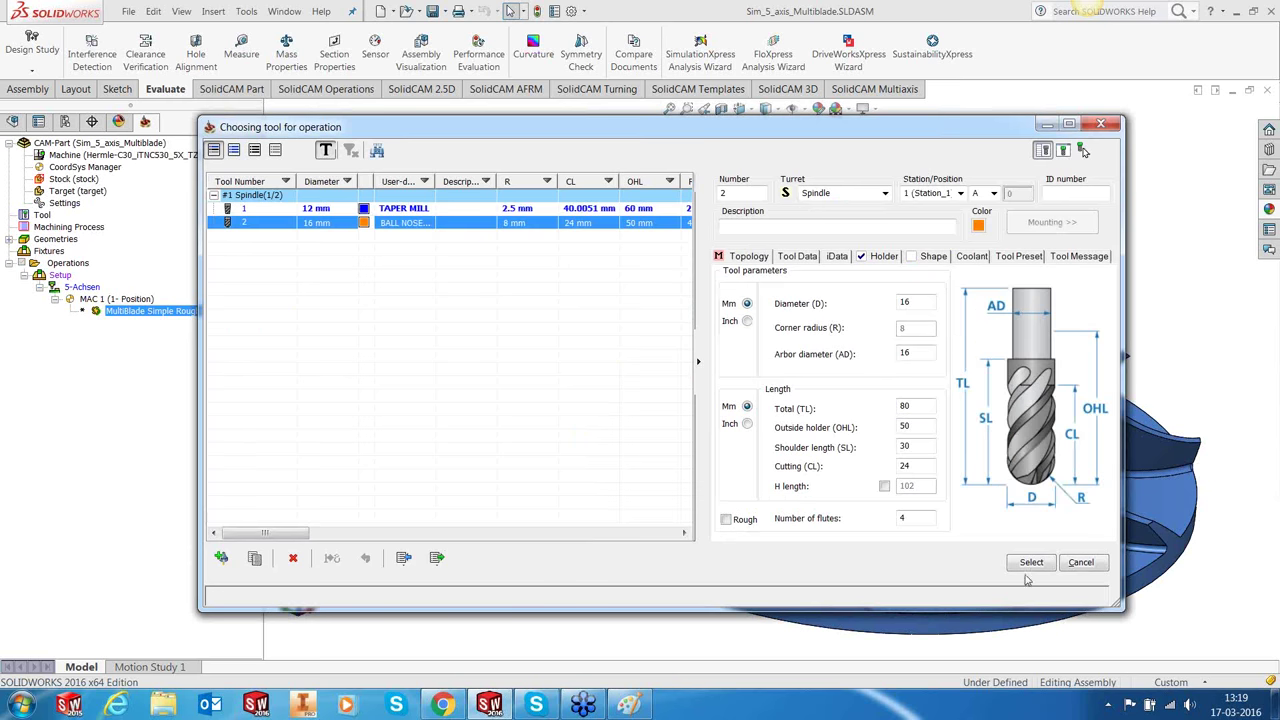
click(1031, 563)
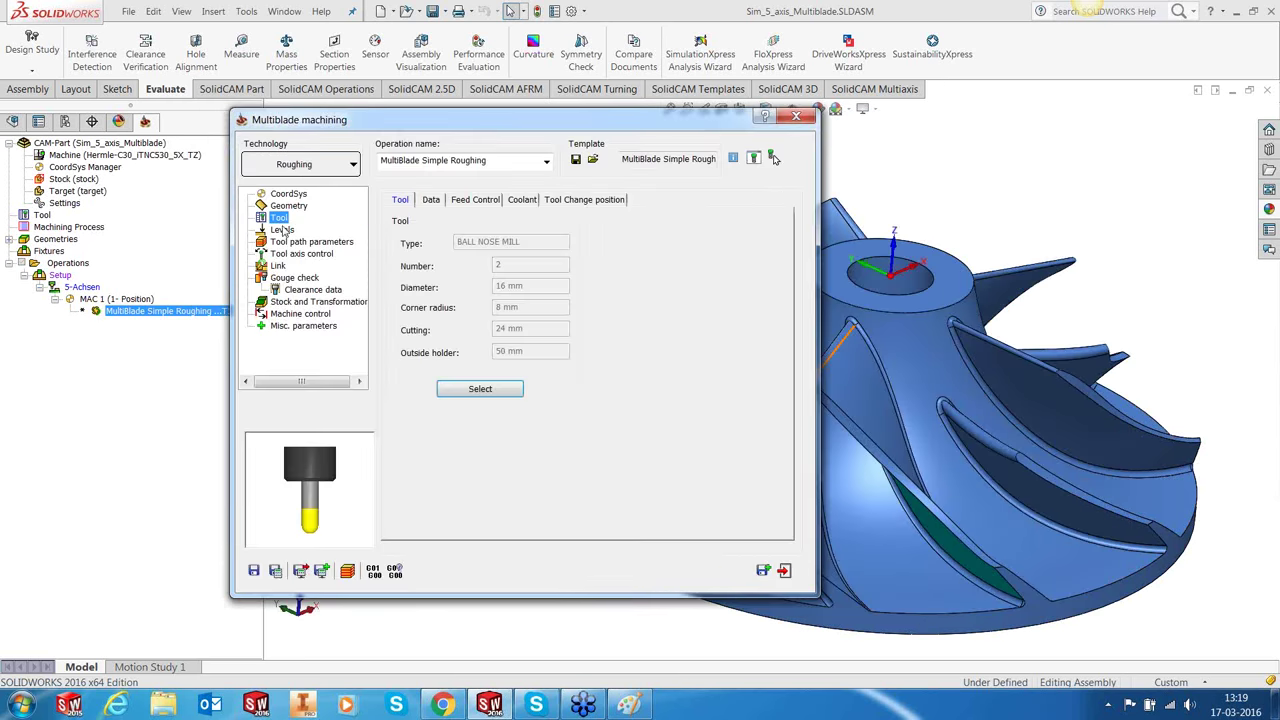
Step: Check the clearance levels, and set the tool path layers to a maximum distance of 3 and the slices to a maximum distance of 5
click(284, 230)
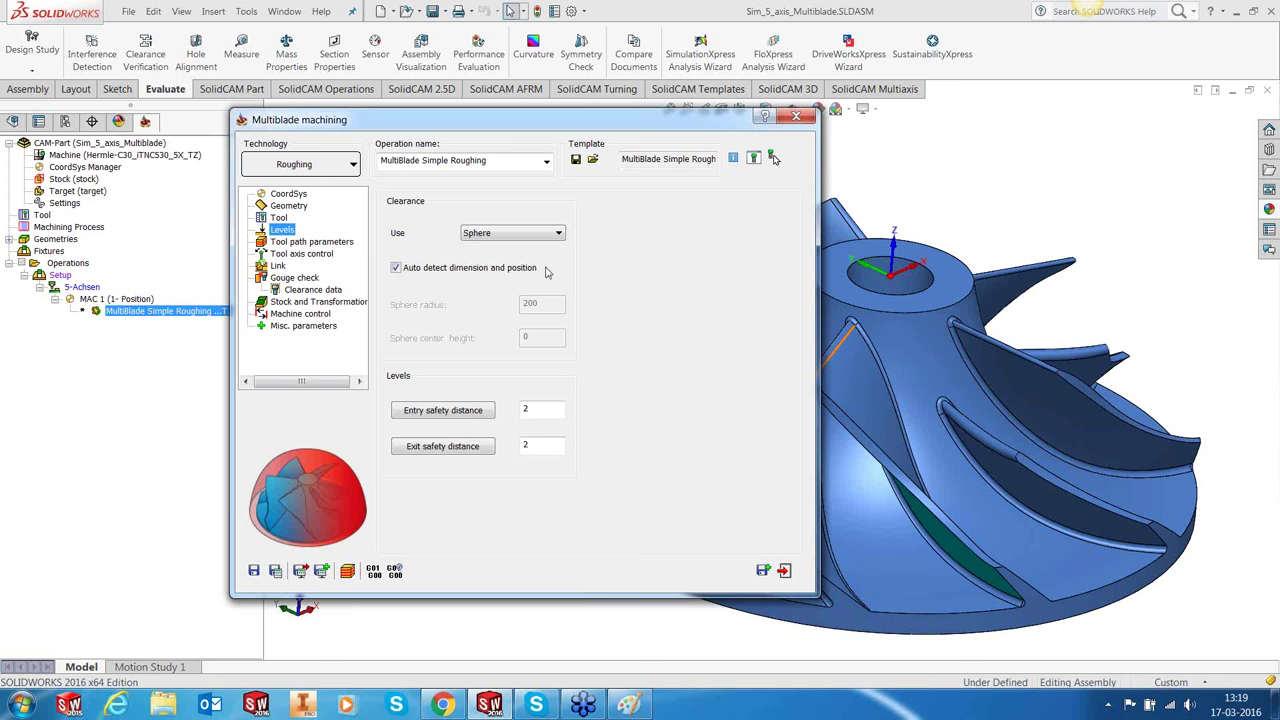
click(336, 242)
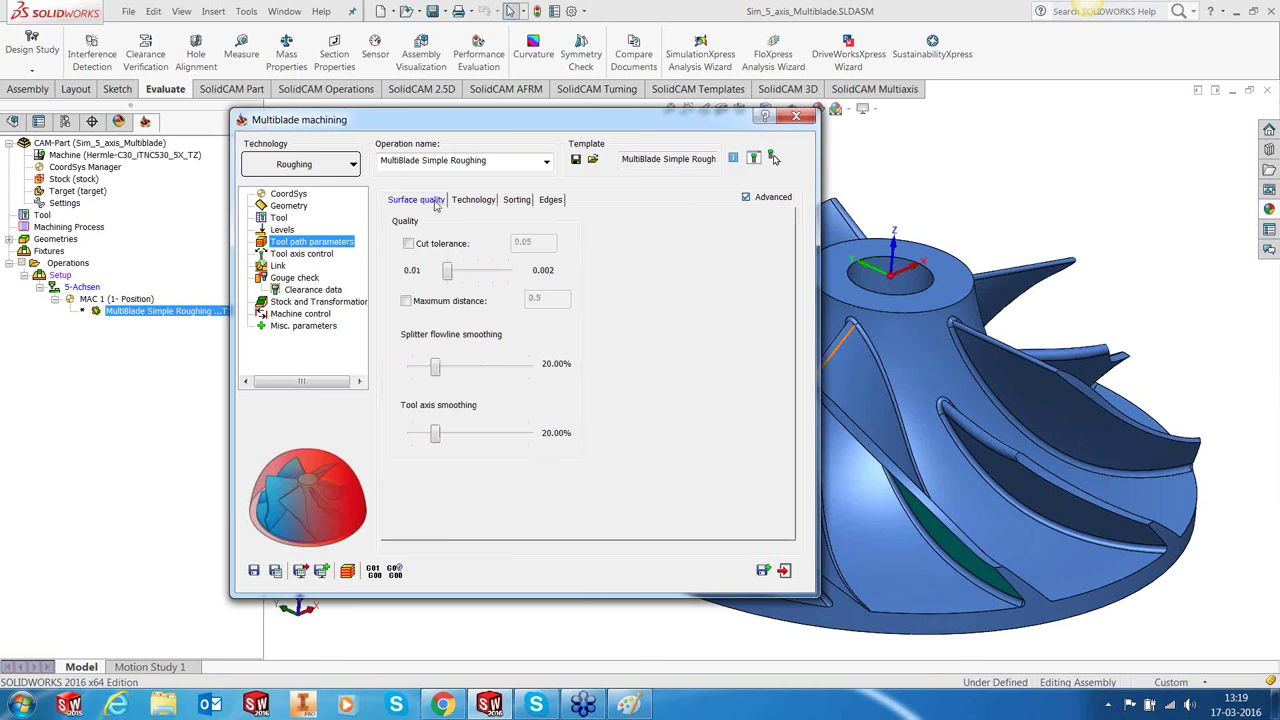
click(466, 203)
click(450, 265)
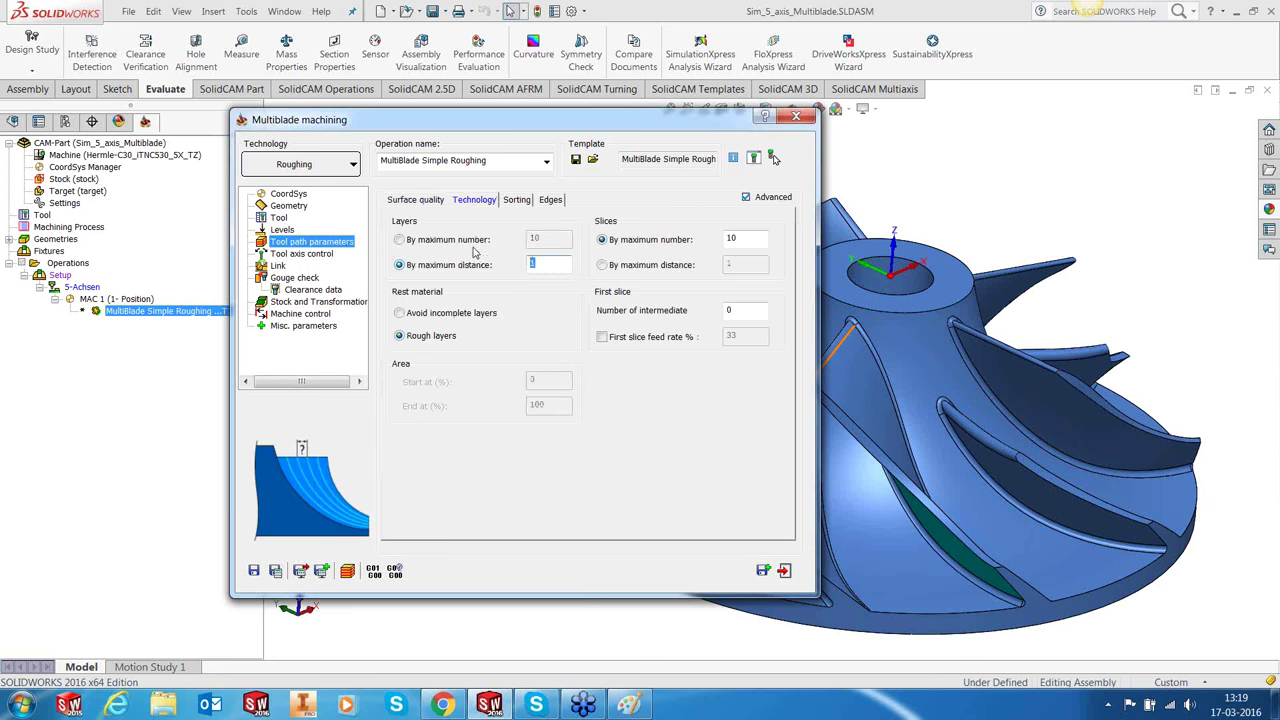
text(3)
click(660, 266)
double_click(740, 264)
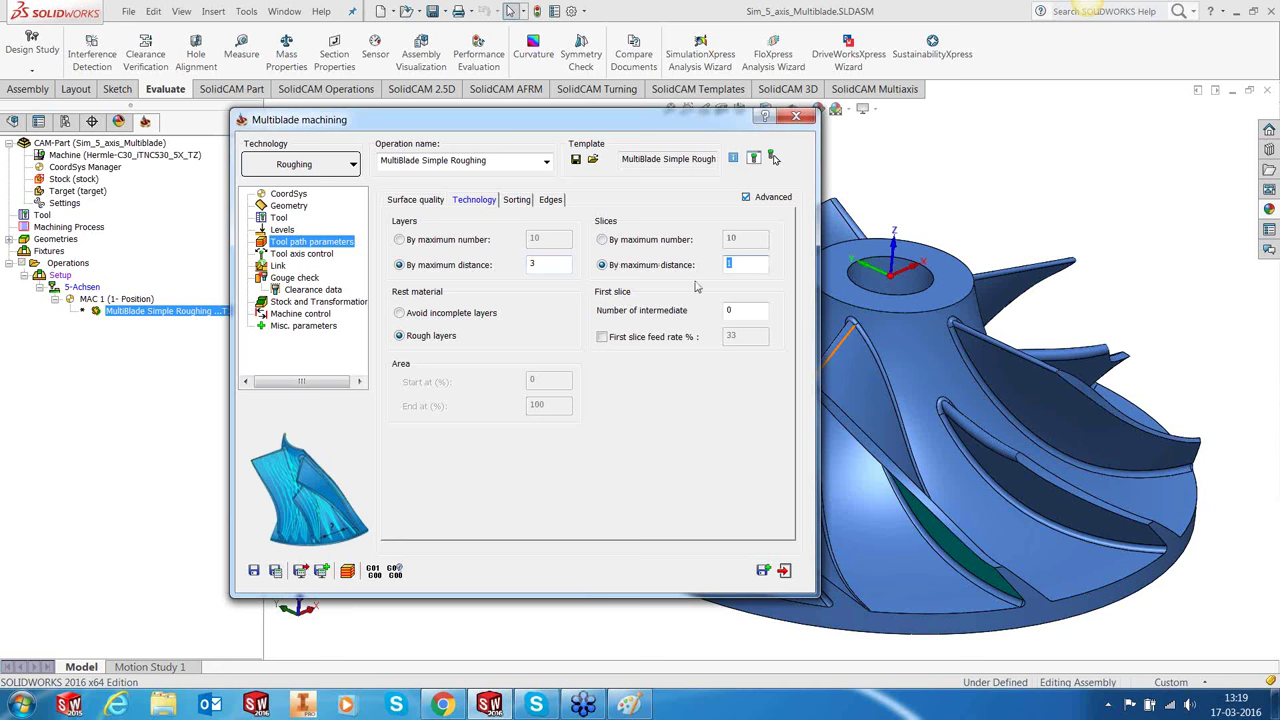
text(5)
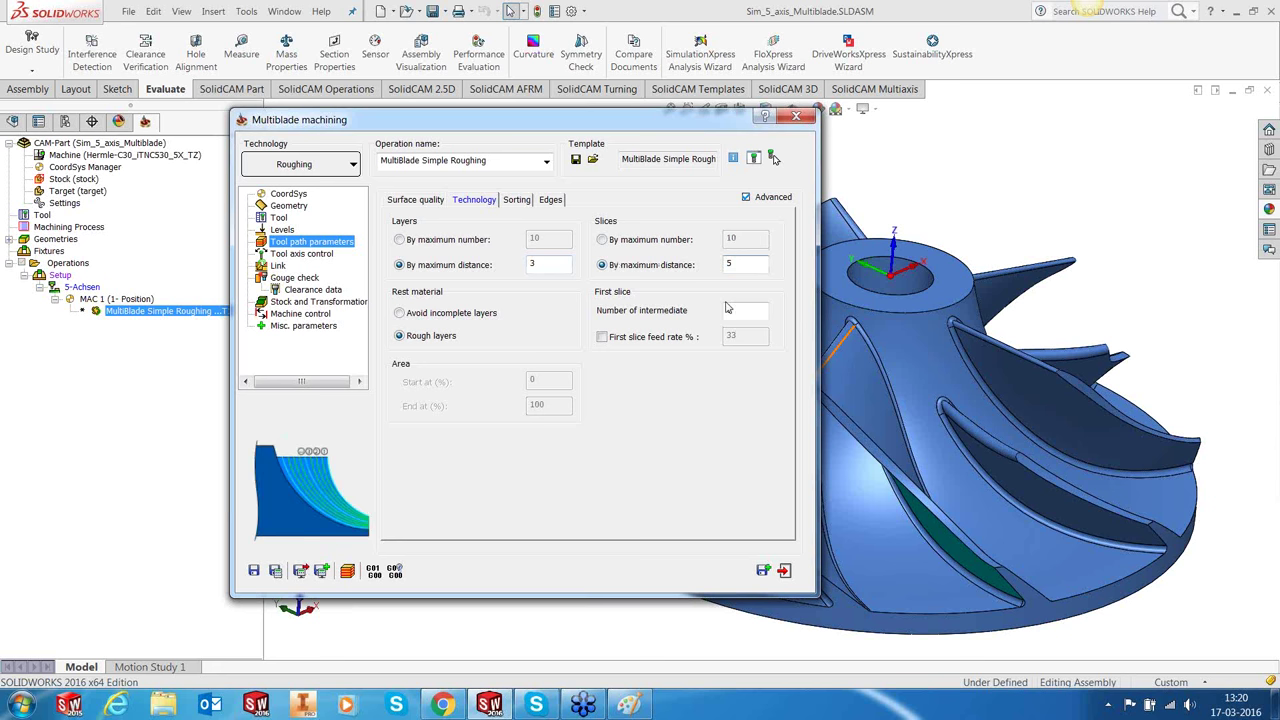
Step: Review the sorting, edges, tool axis control, link, gouge check and clearance data settings of the roughing operation
click(518, 200)
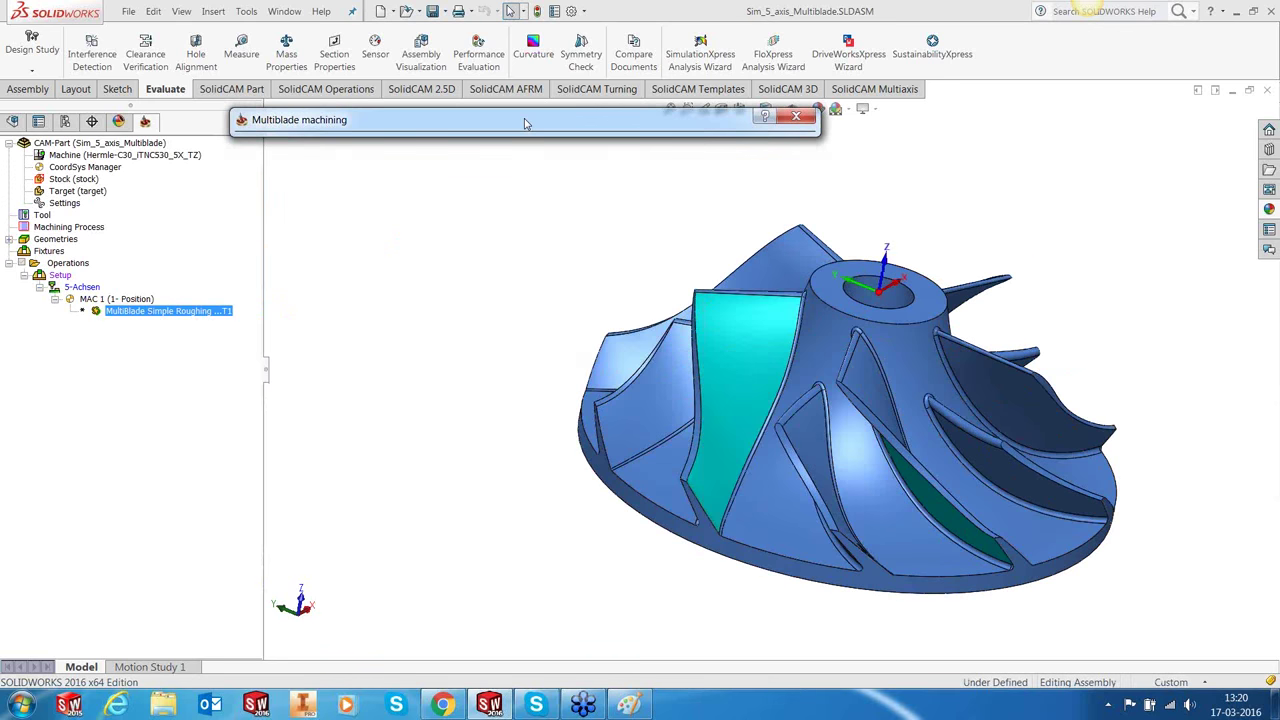
mouse_move(525, 123)
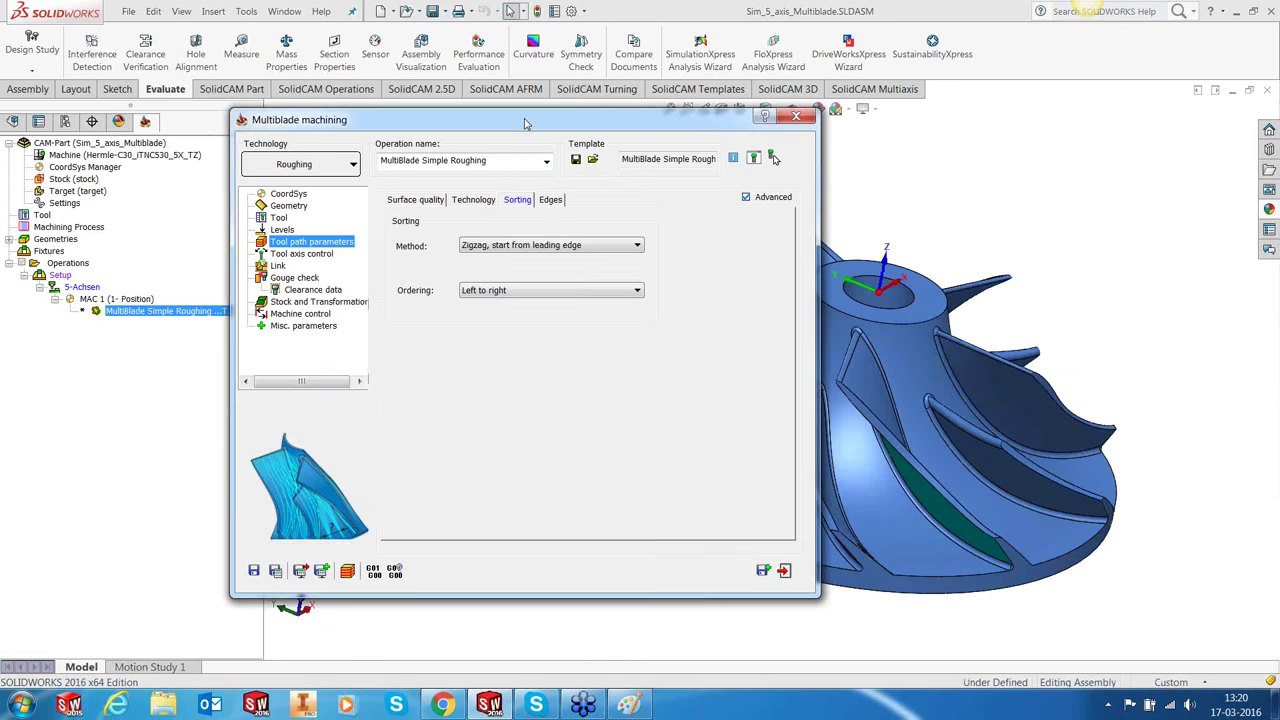
click(551, 200)
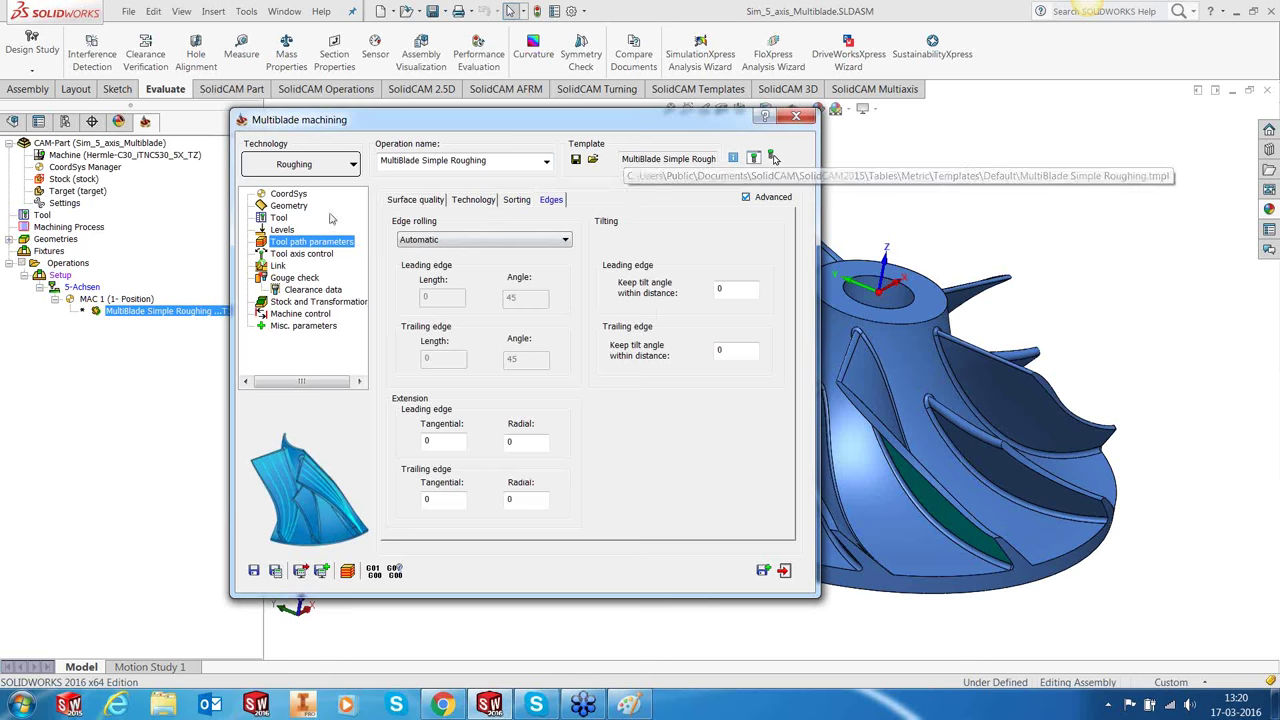
click(290, 253)
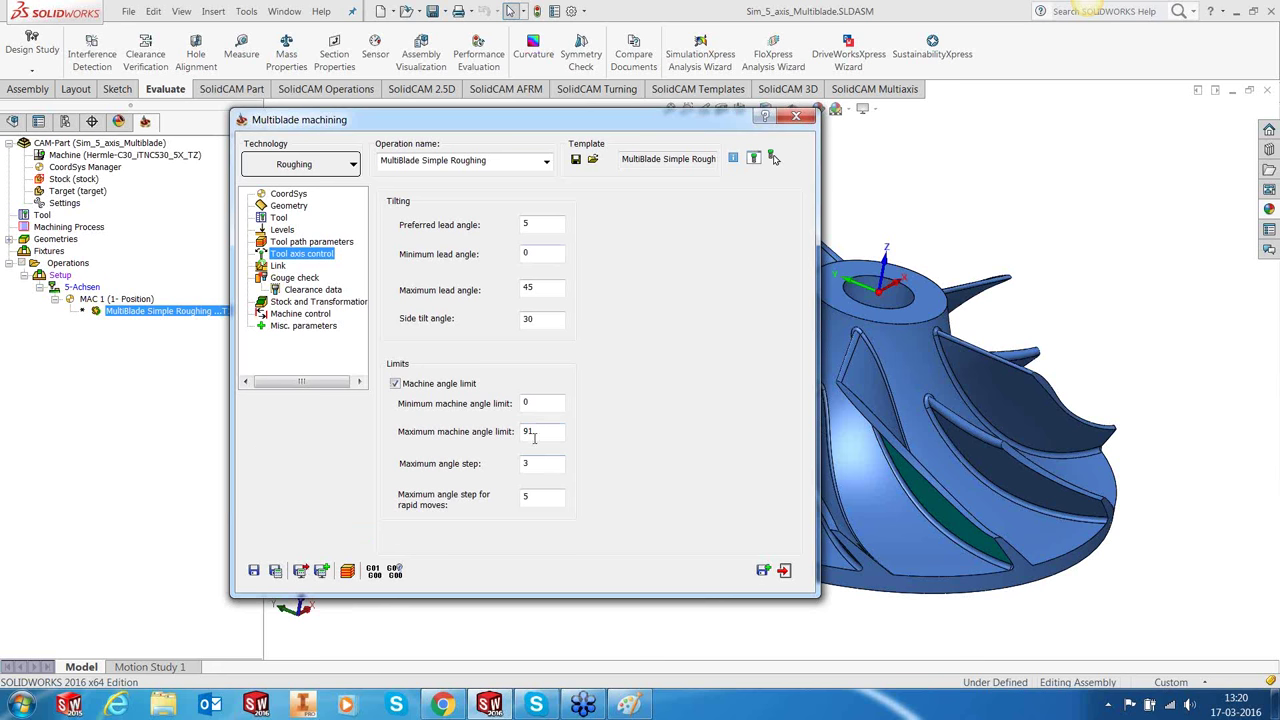
double_click(530, 432)
click(277, 266)
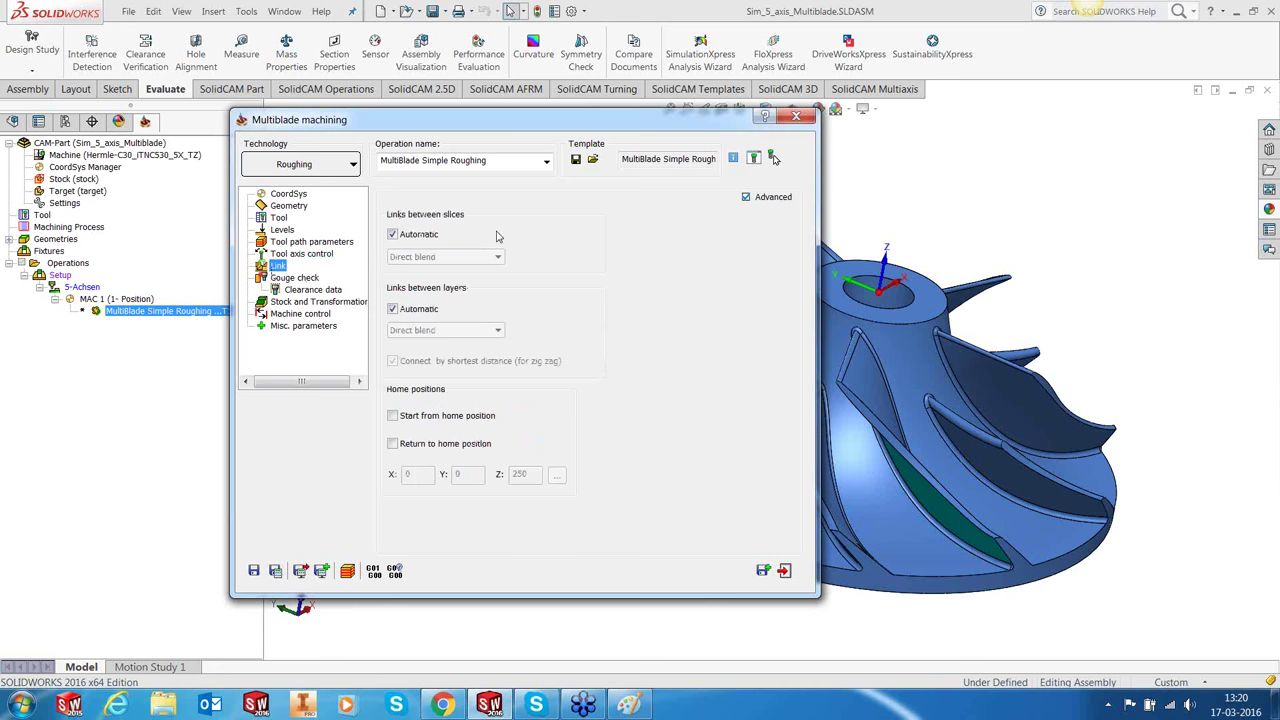
click(300, 277)
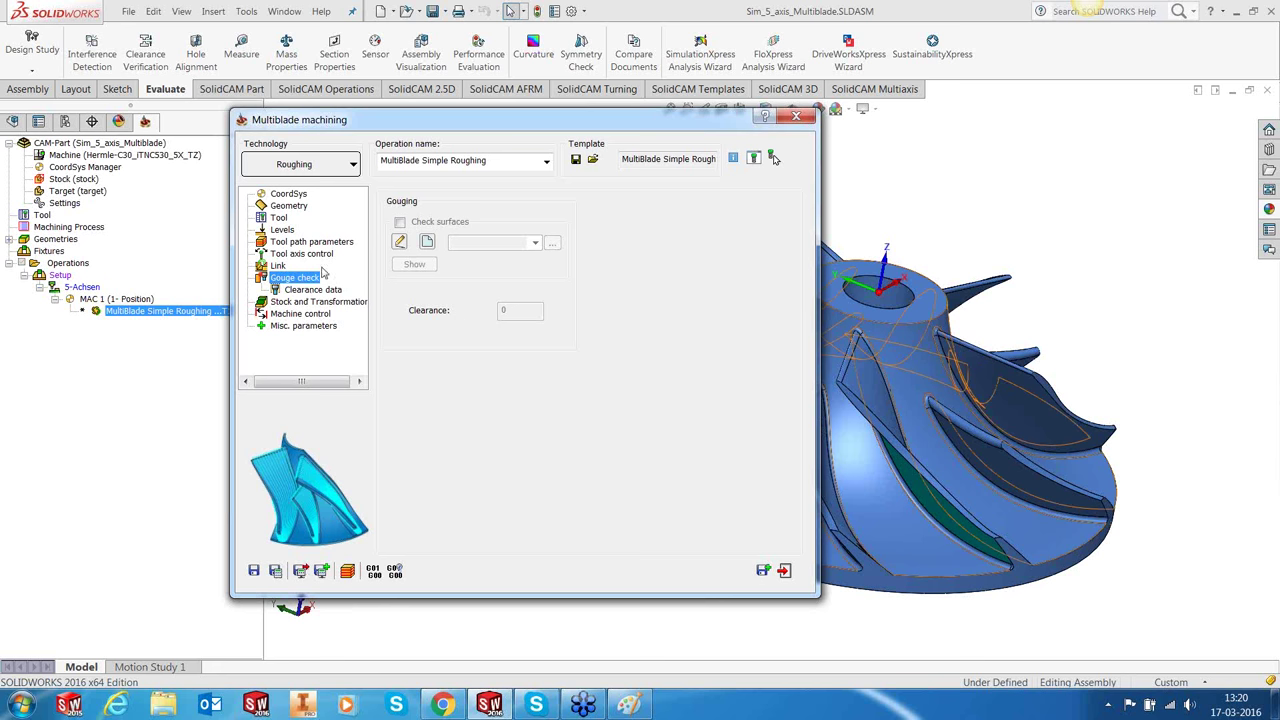
click(290, 292)
Step: Set the rotation transformation to 5 segments and machine a determined number of 5, checking the impeller from above
click(284, 303)
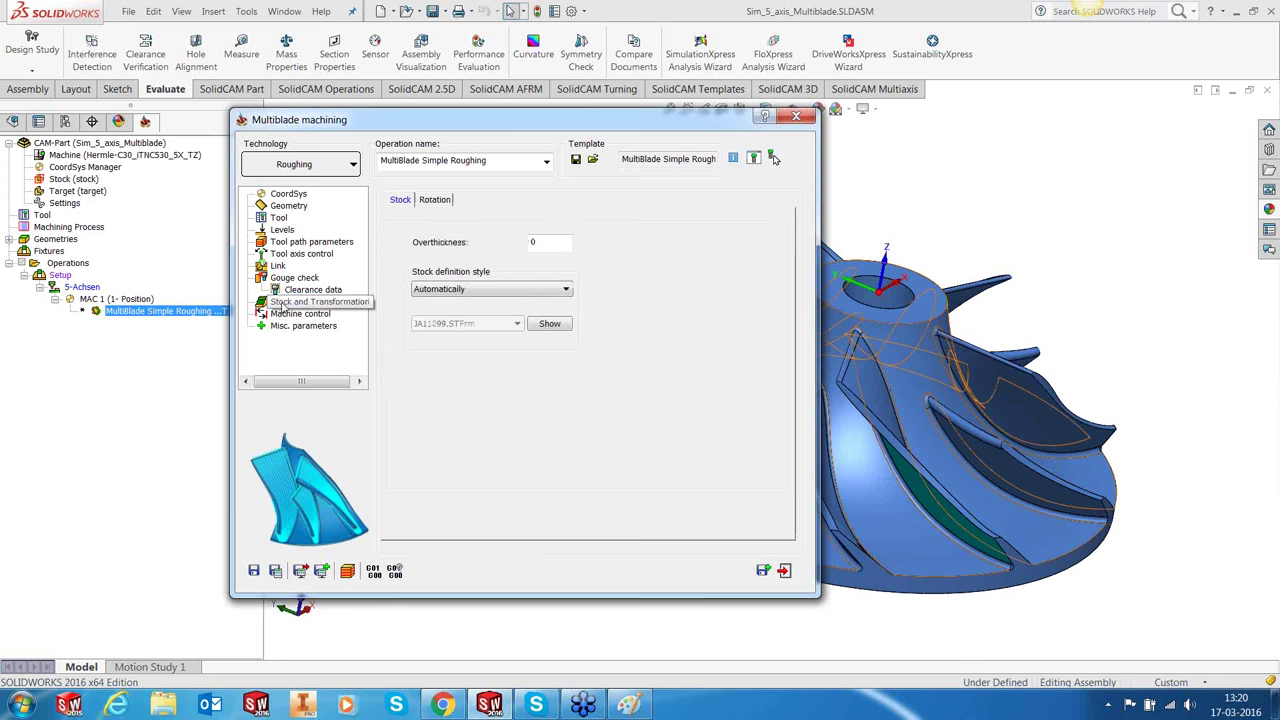
click(433, 199)
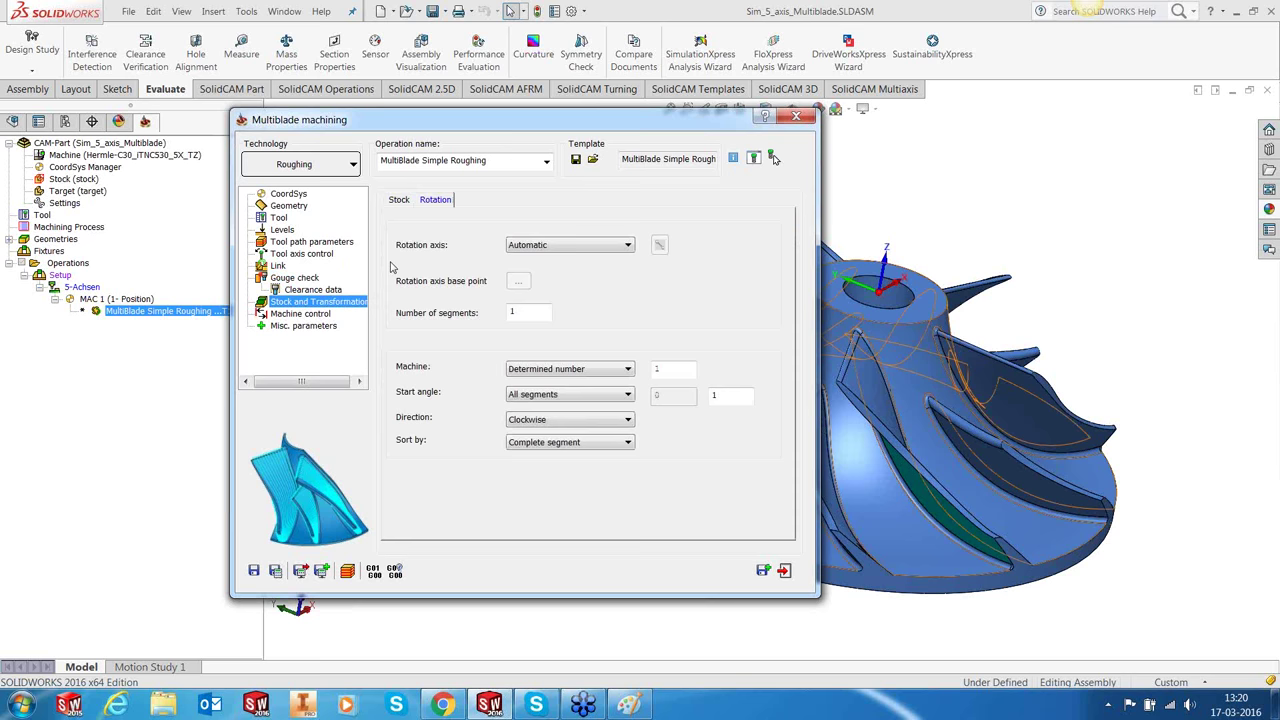
double_click(504, 121)
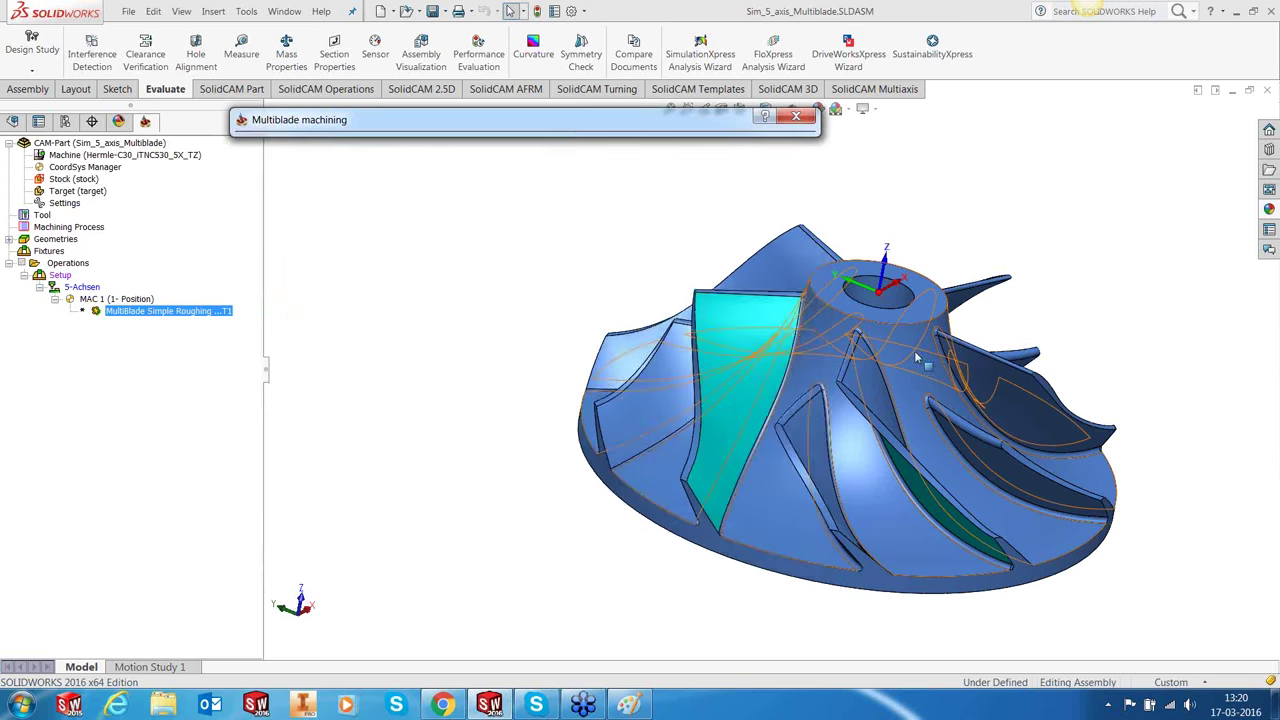
middle_drag(912, 380, 888, 487)
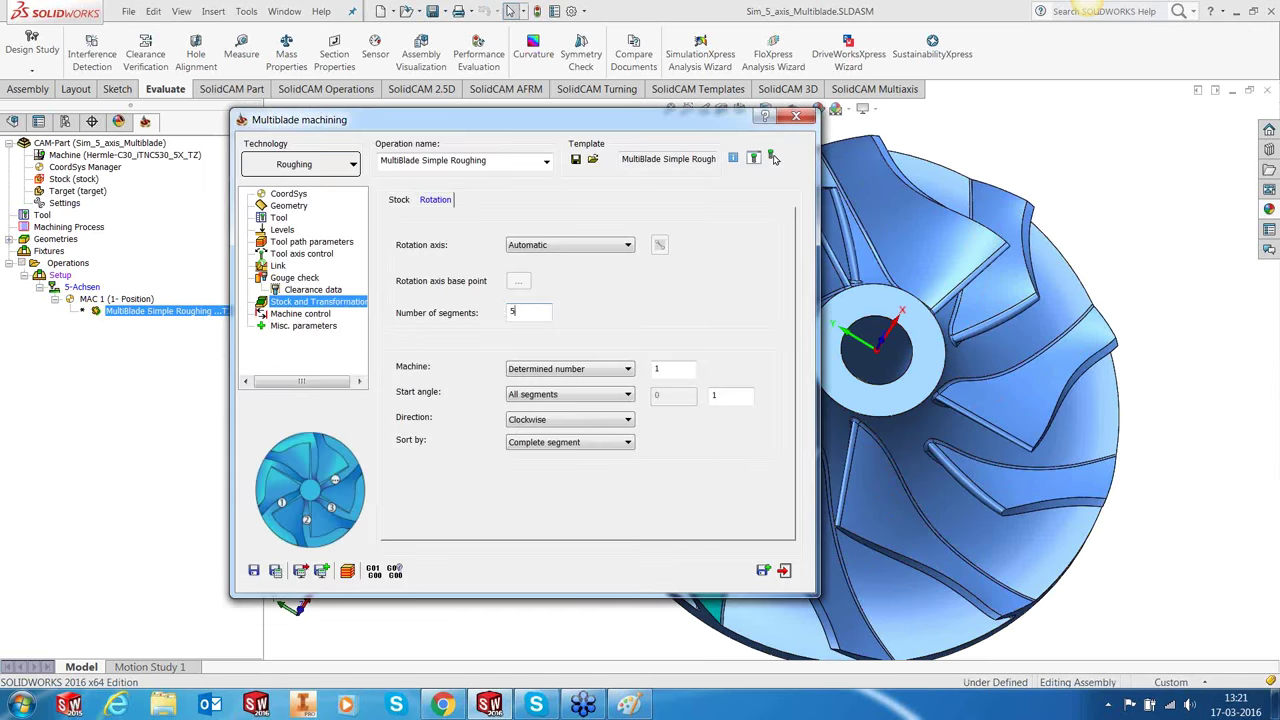
key(Tab)
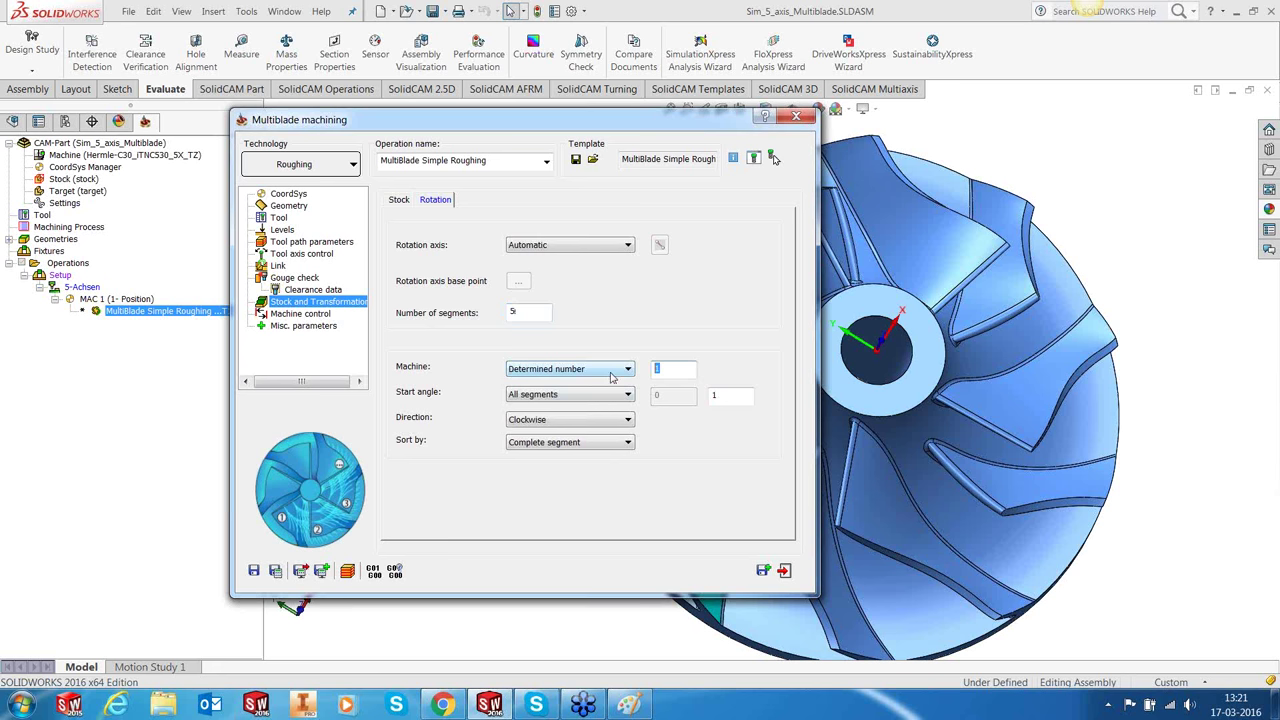
text(5)
Step: Check the regular and advanced machine control settings, and save and calculate the roughing operation
click(278, 314)
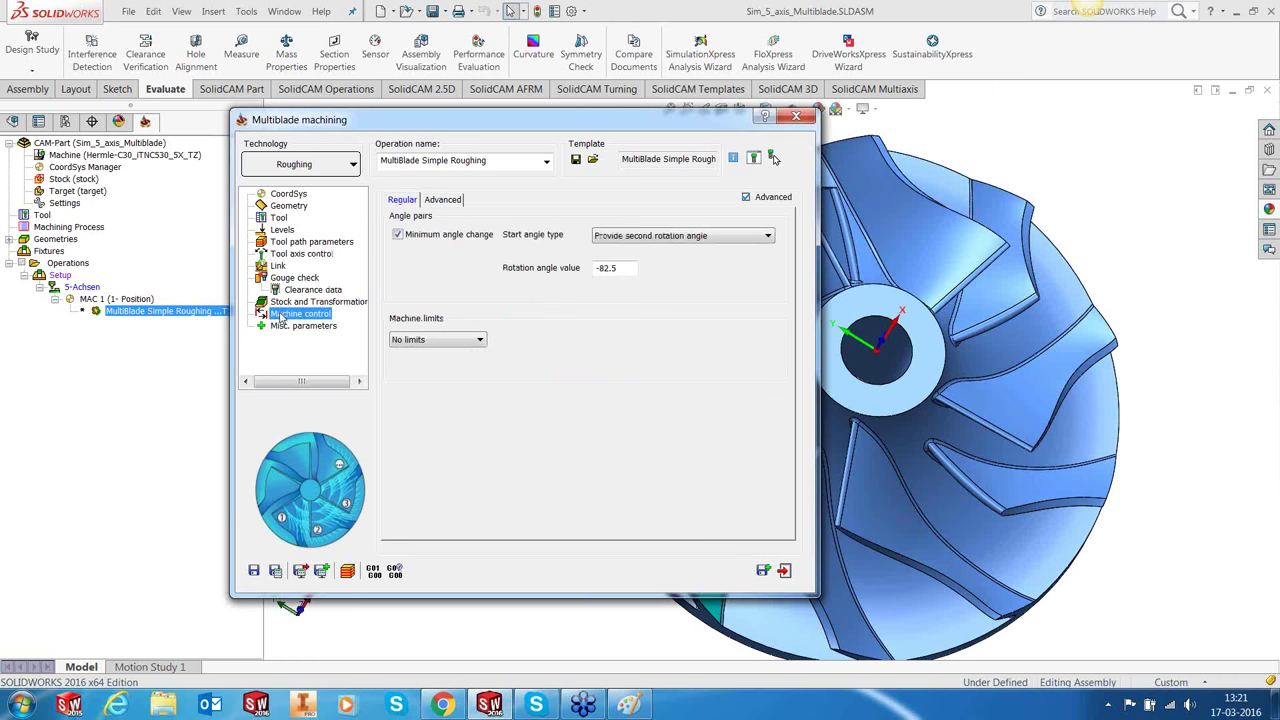
click(442, 200)
click(404, 201)
click(276, 571)
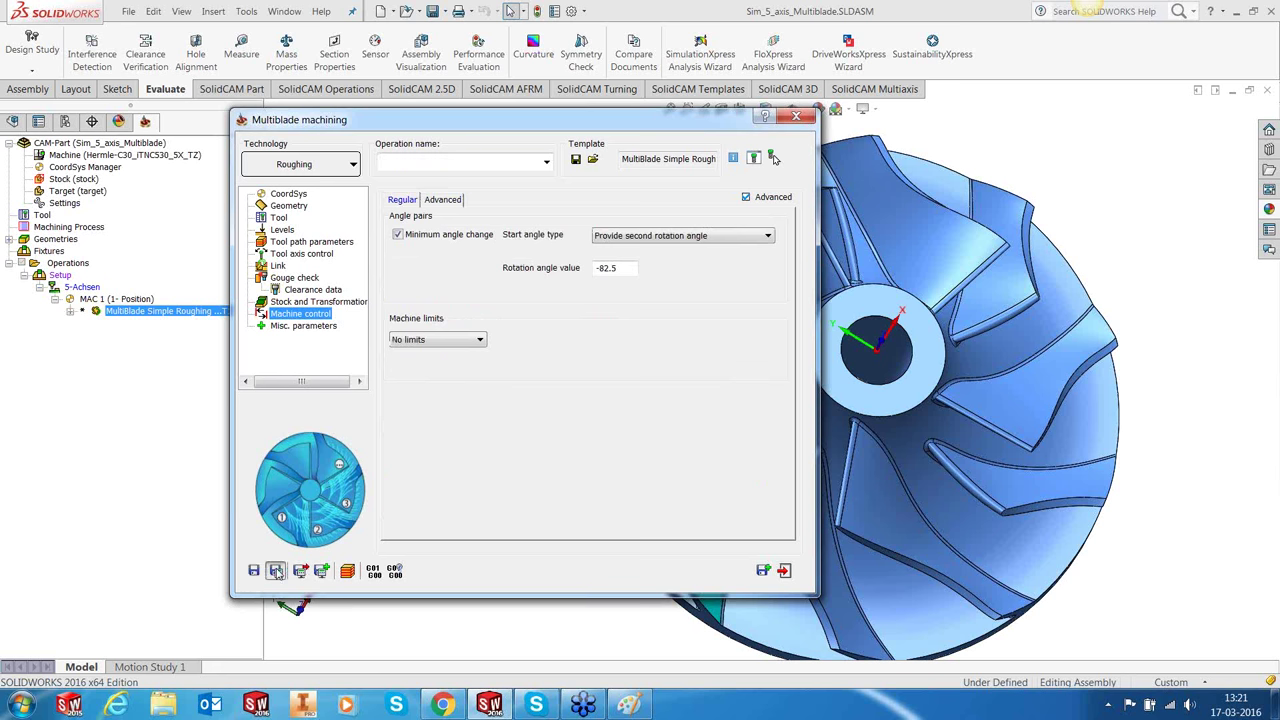
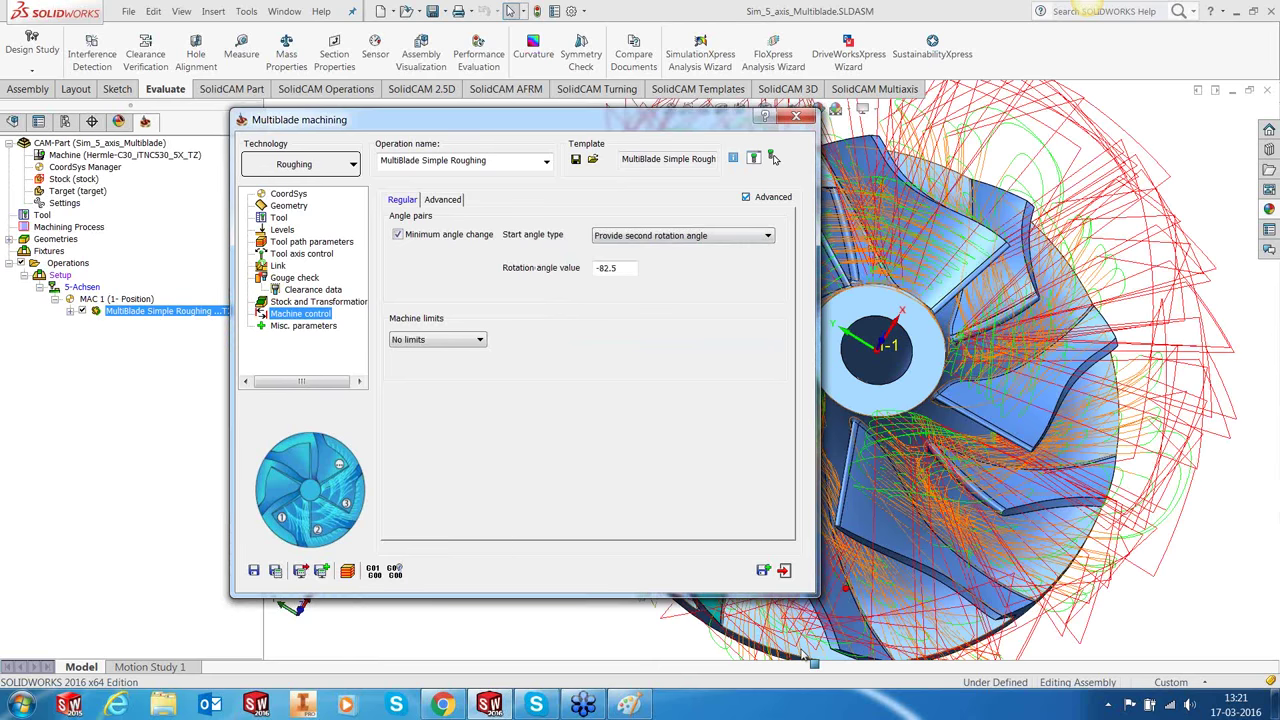
Step: Exit the operation dialog and examine the calculated roughing toolpath closely between the impeller's blades and splitters
click(784, 570)
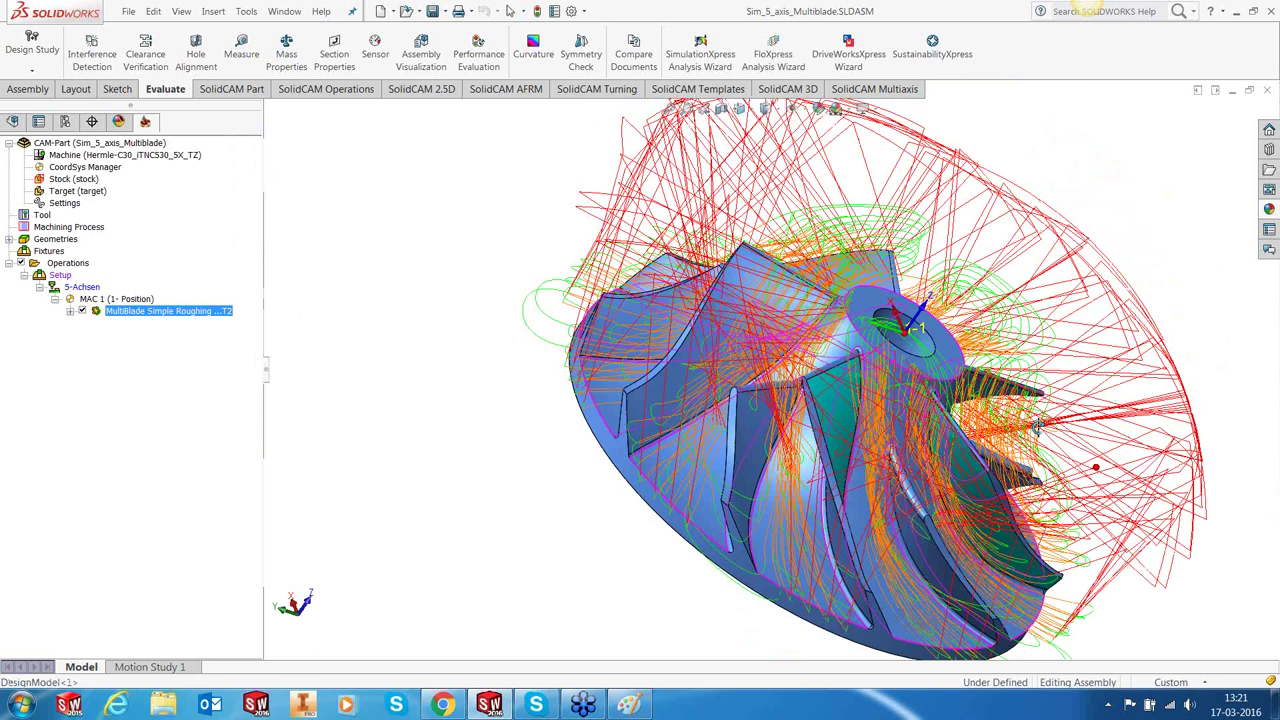
middle_drag(1038, 424, 1027, 450)
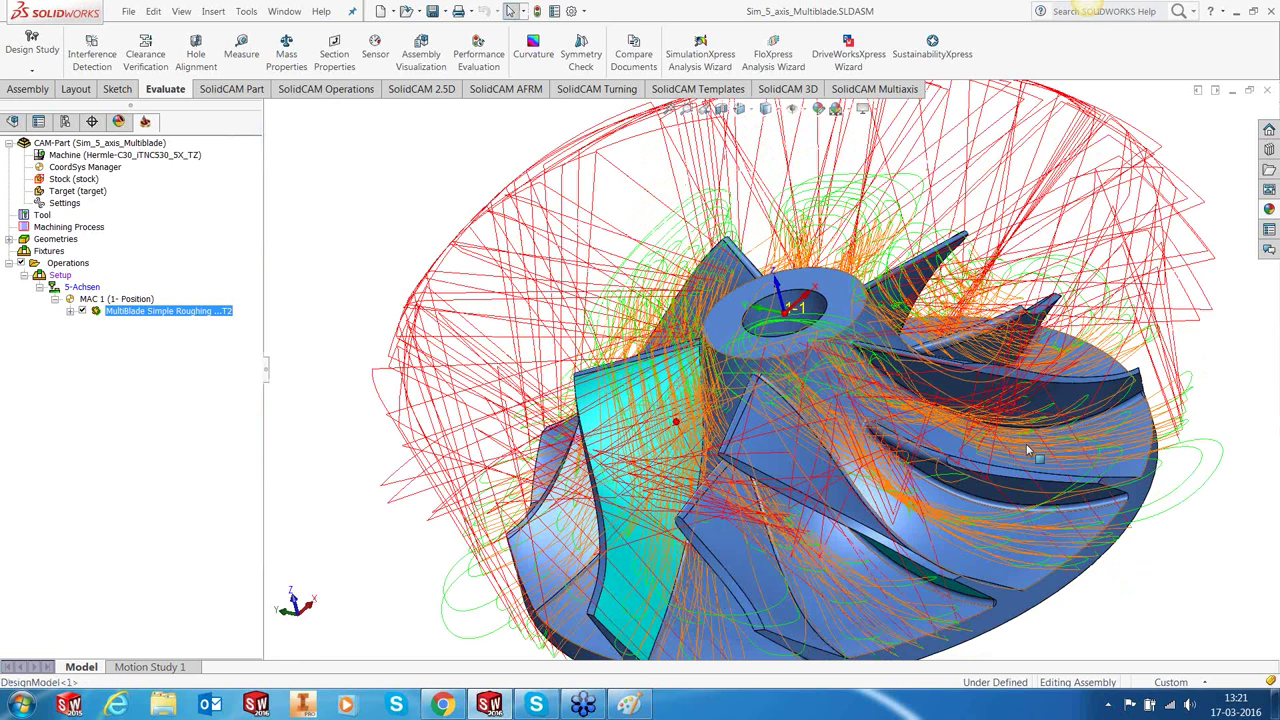
scroll(1027, 450, down, 5)
middle_drag(676, 285, 657, 271)
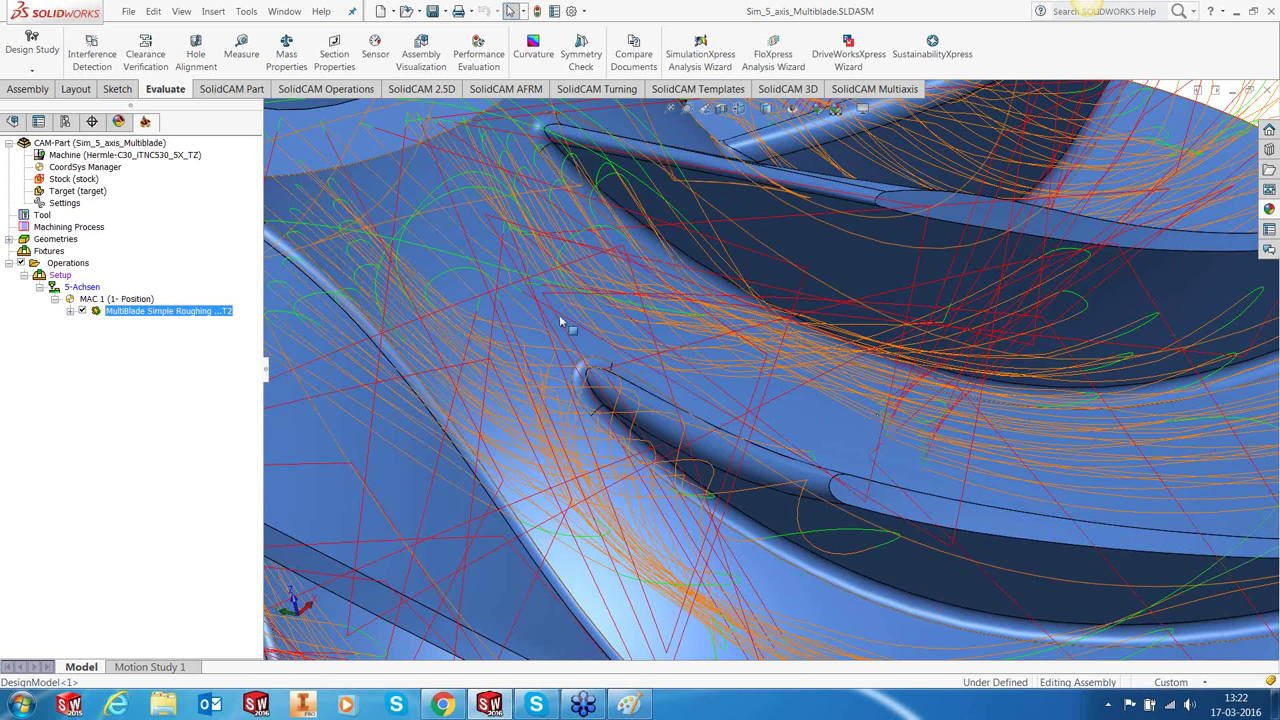
scroll(561, 322, up, 3)
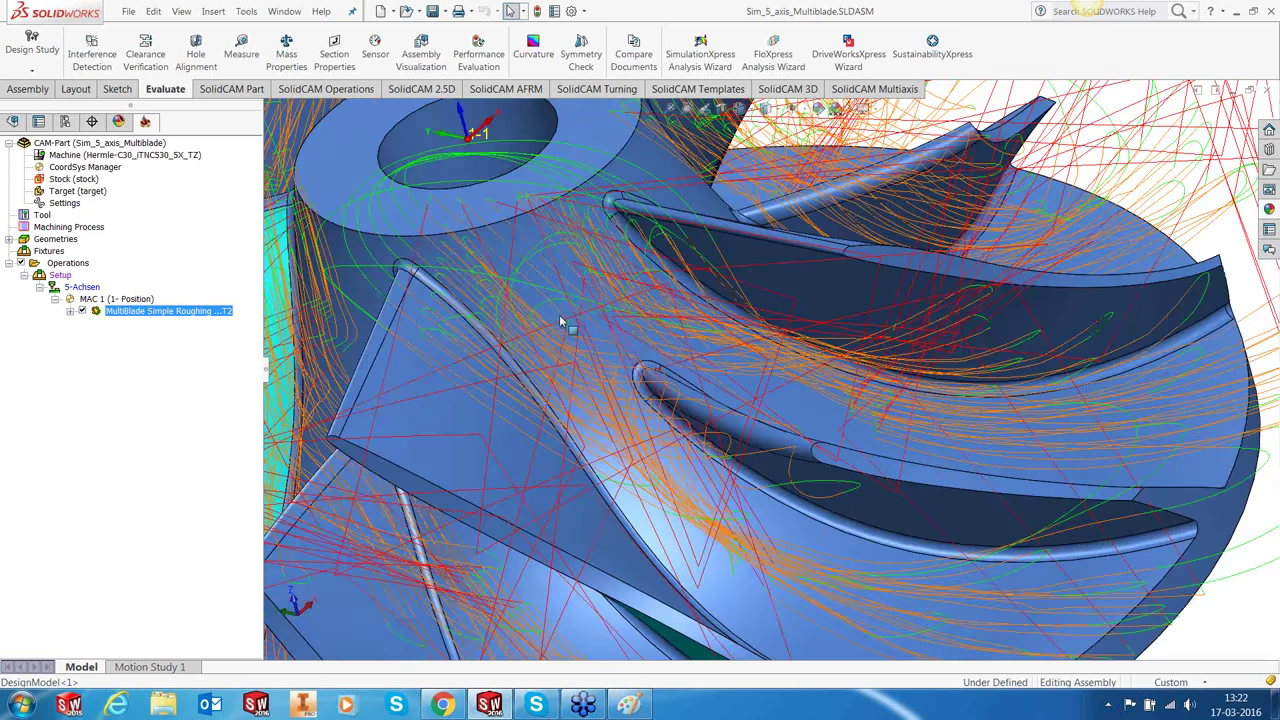
Step: Reopen the MultiBlade Simple Roughing operation for editing and set its geometry strategy to Offset between Hub and Shroud
right_click(200, 311)
click(268, 163)
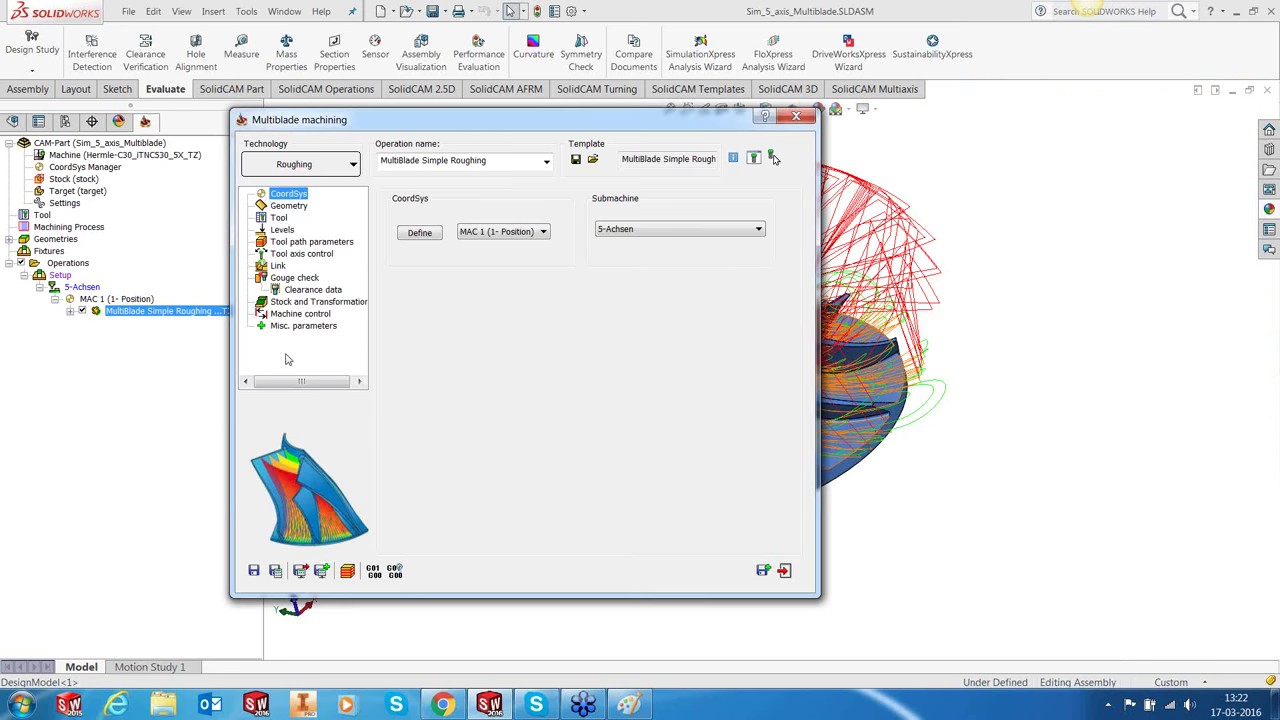
click(318, 243)
click(476, 199)
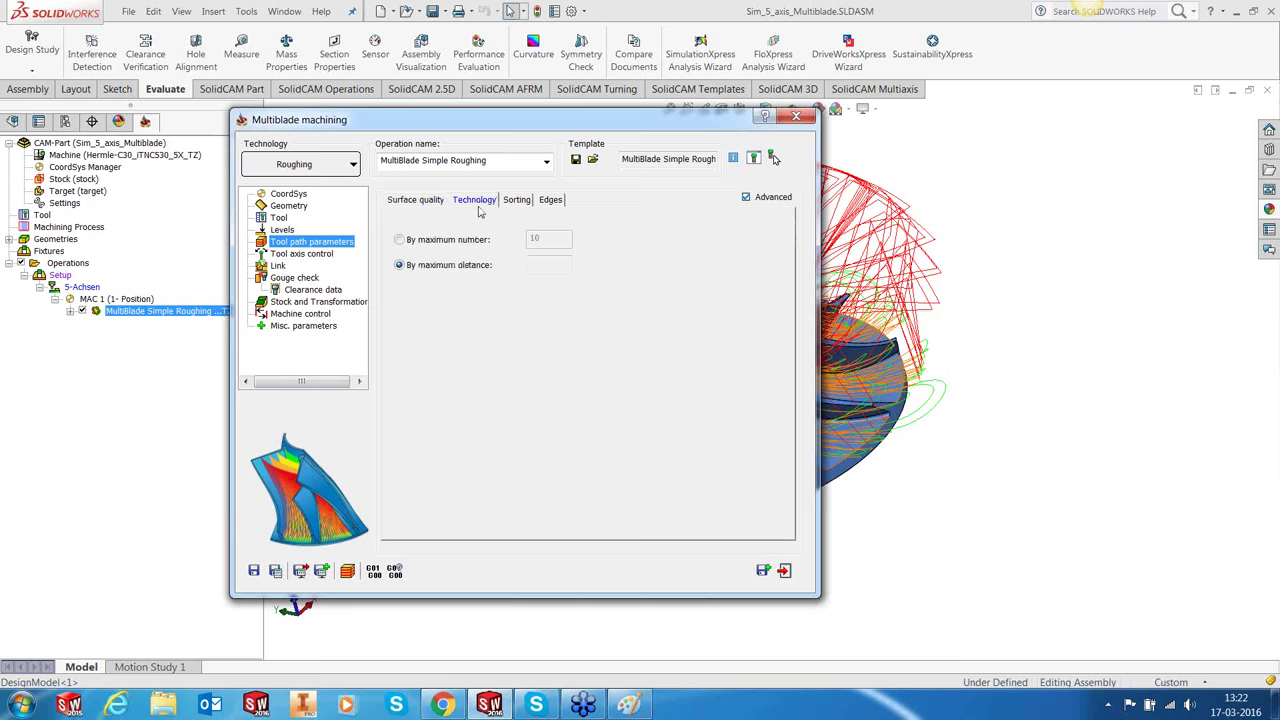
click(287, 206)
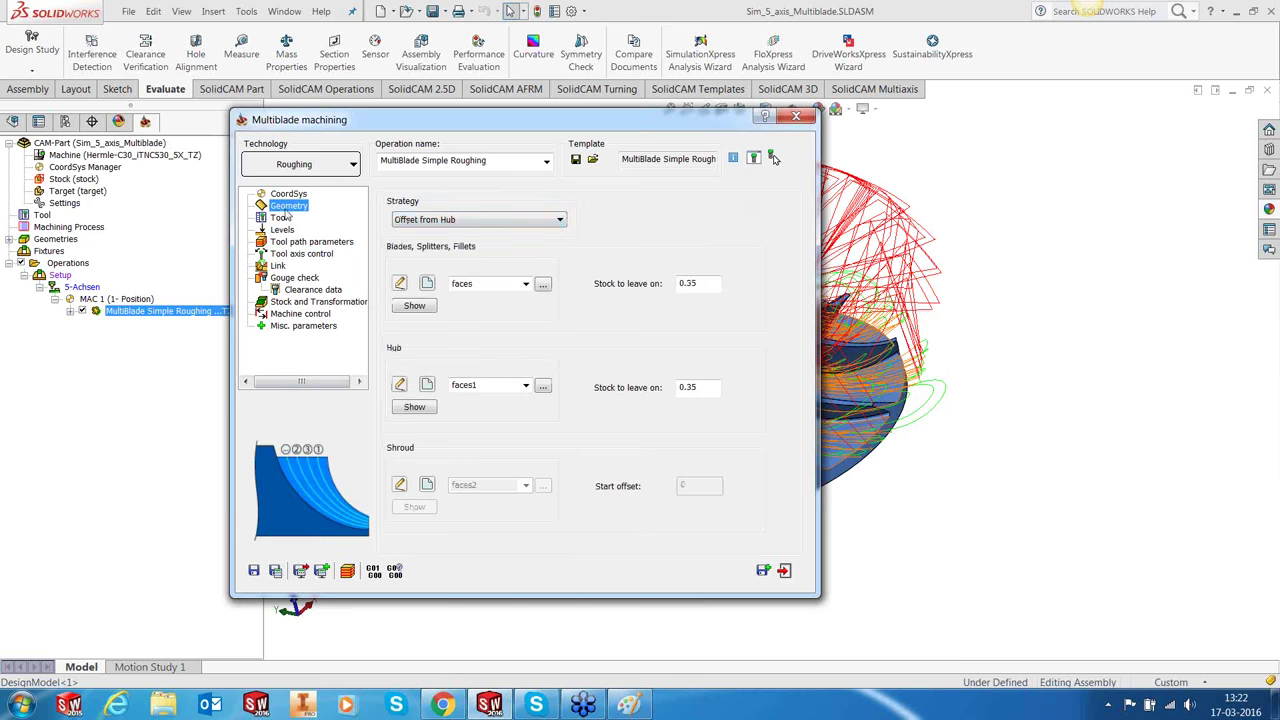
click(409, 221)
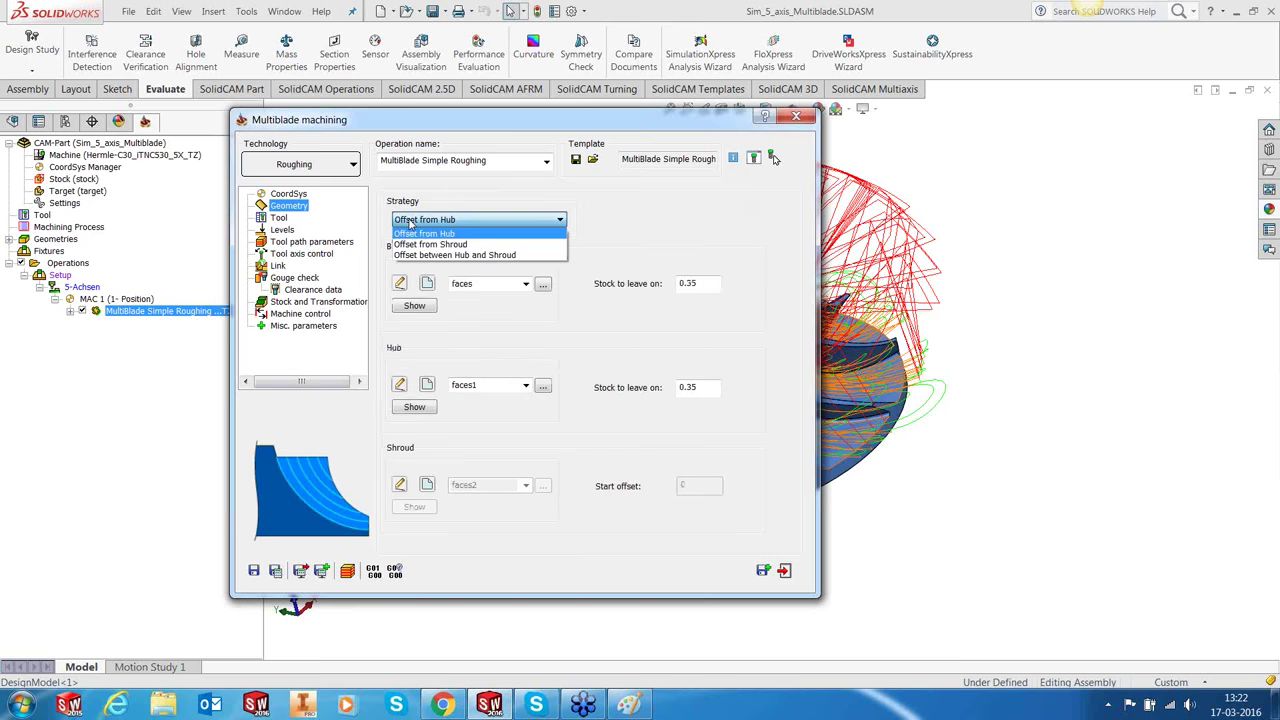
click(455, 255)
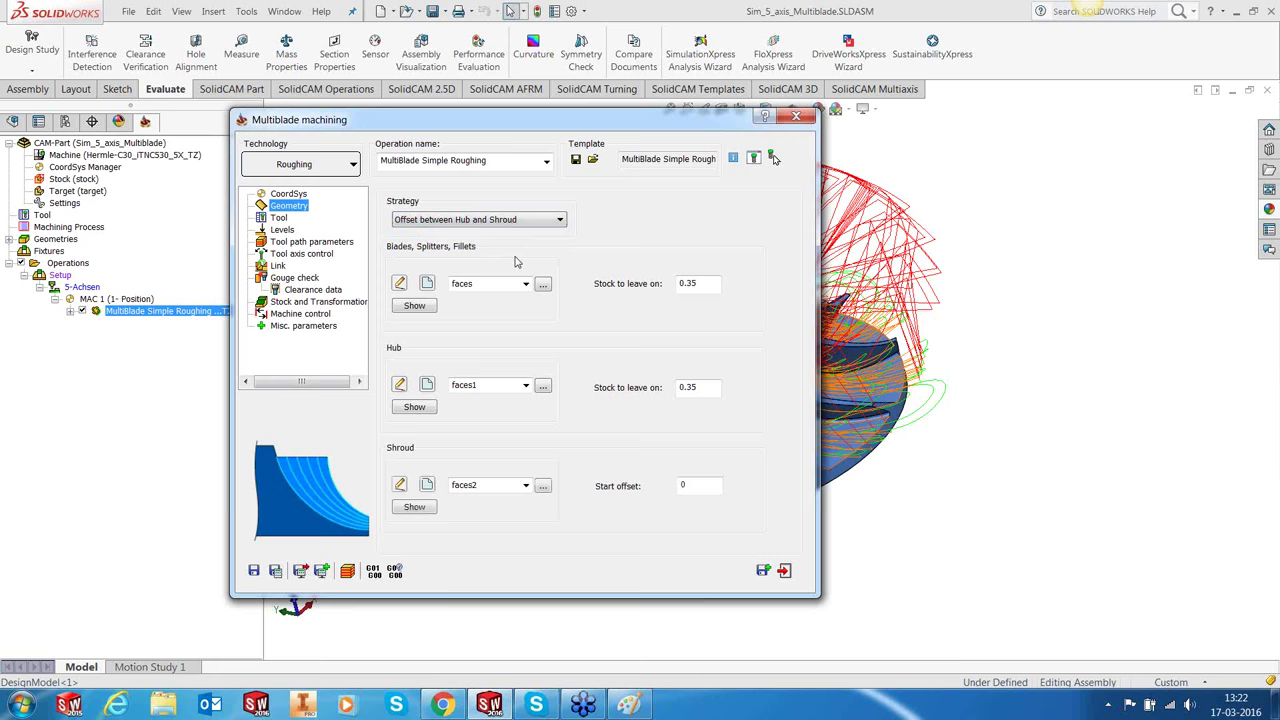
Step: End the machining area at 70% and set the maximum distance between slices to 4 in the tool path parameters
click(304, 241)
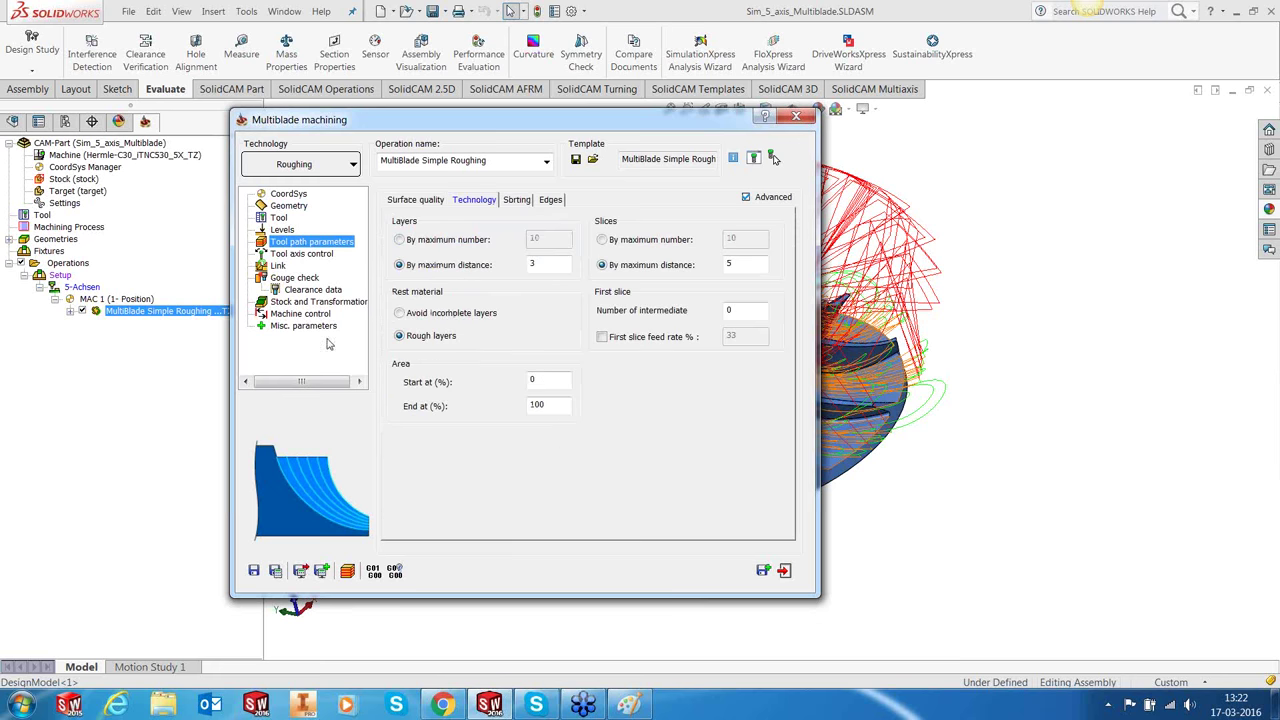
double_click(539, 403)
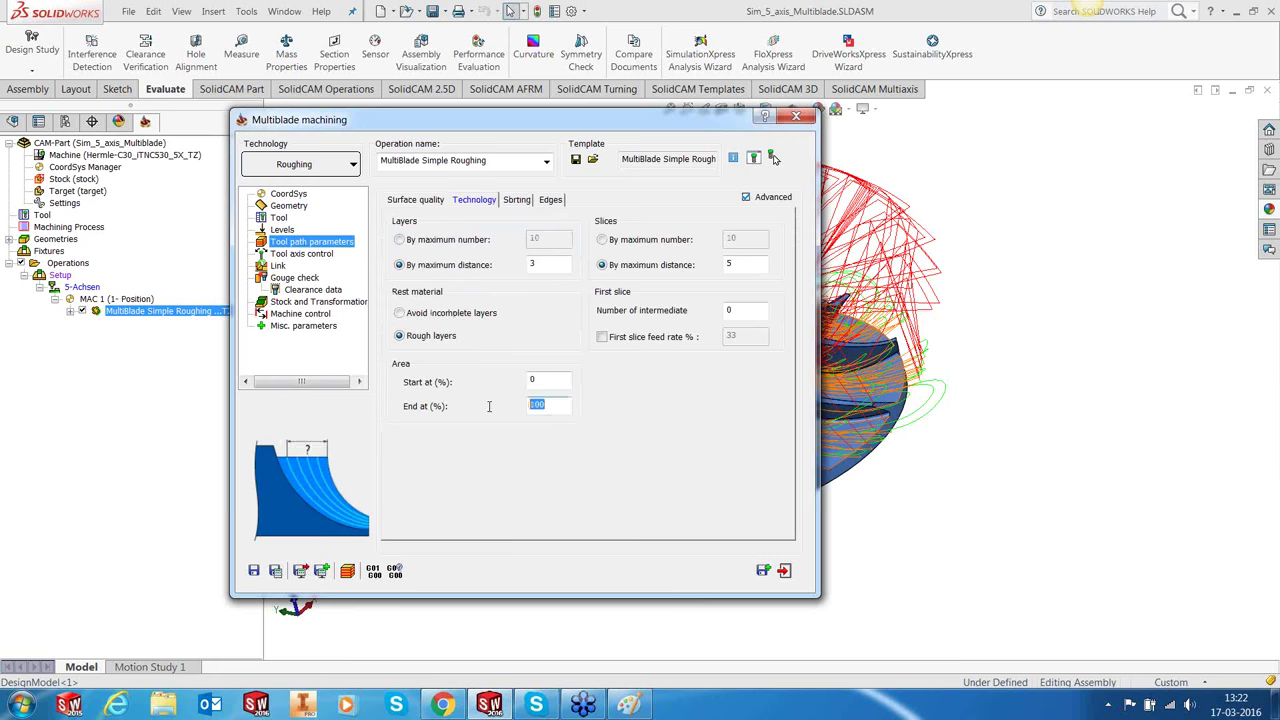
text(7)
key(BackSpace)
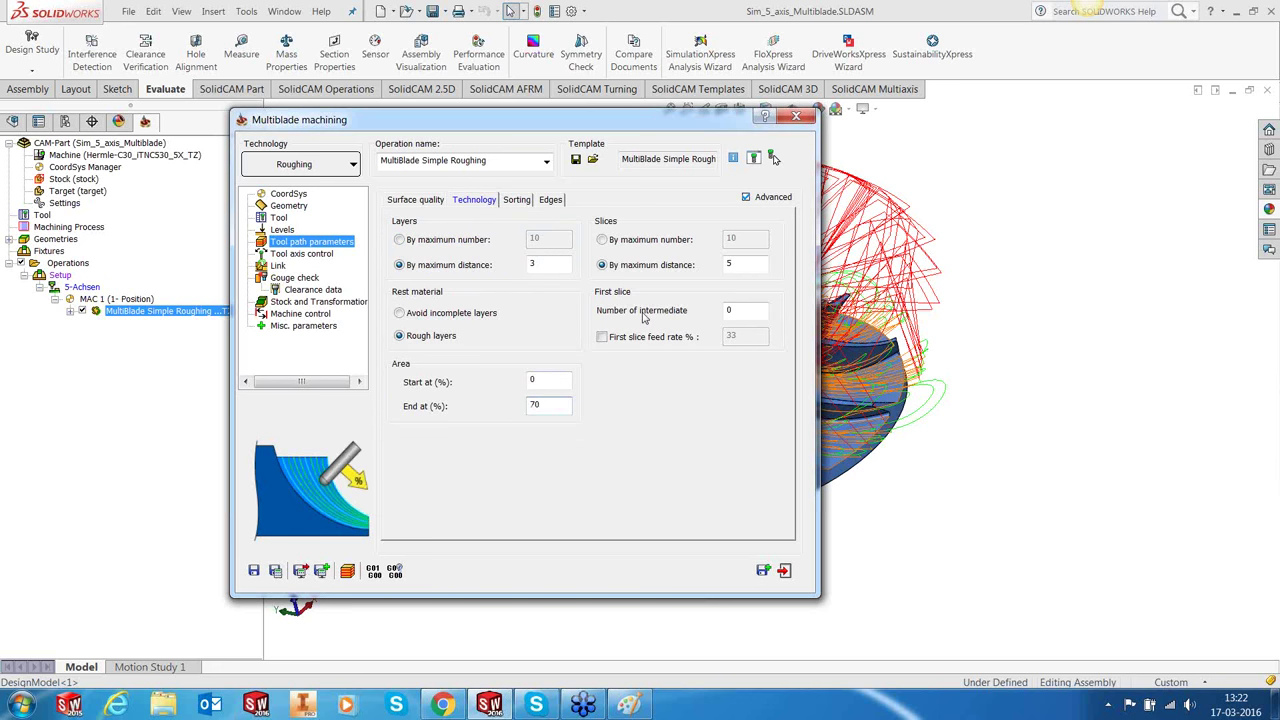
click(747, 266)
text(4)
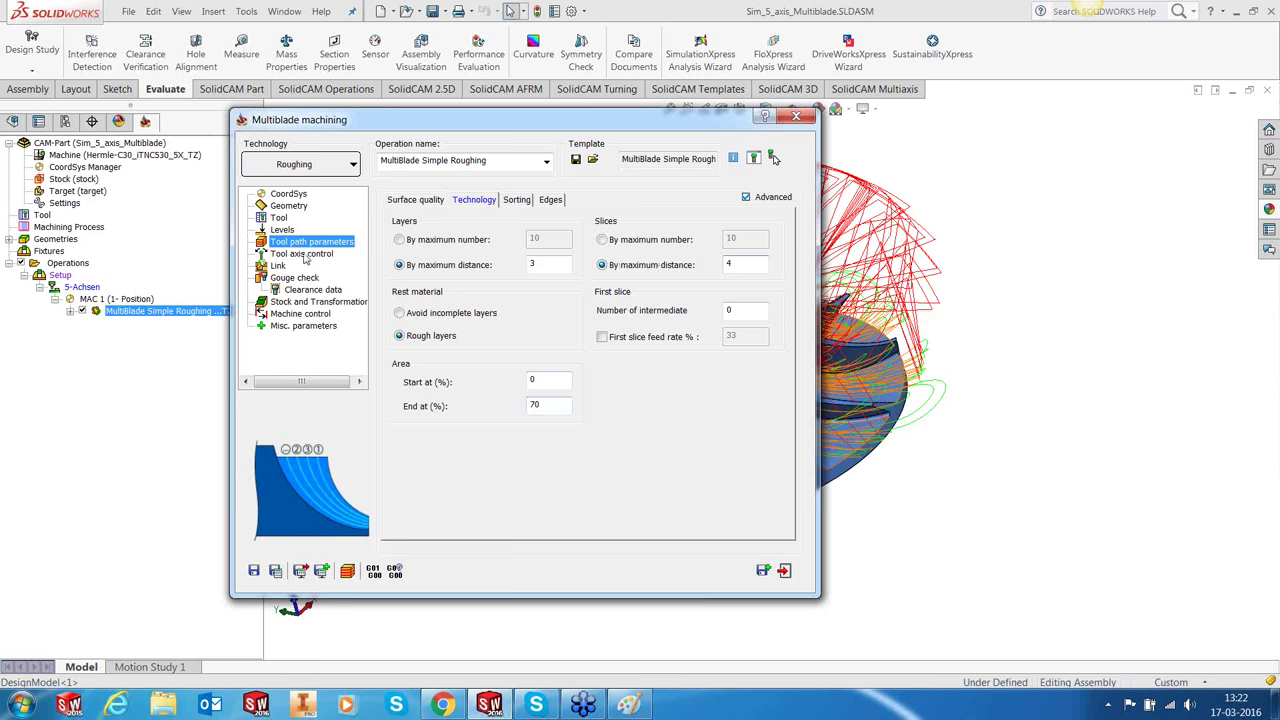
Step: Save and recalculate the roughing operation, exit it and inspect the toolpath around the impeller
click(305, 254)
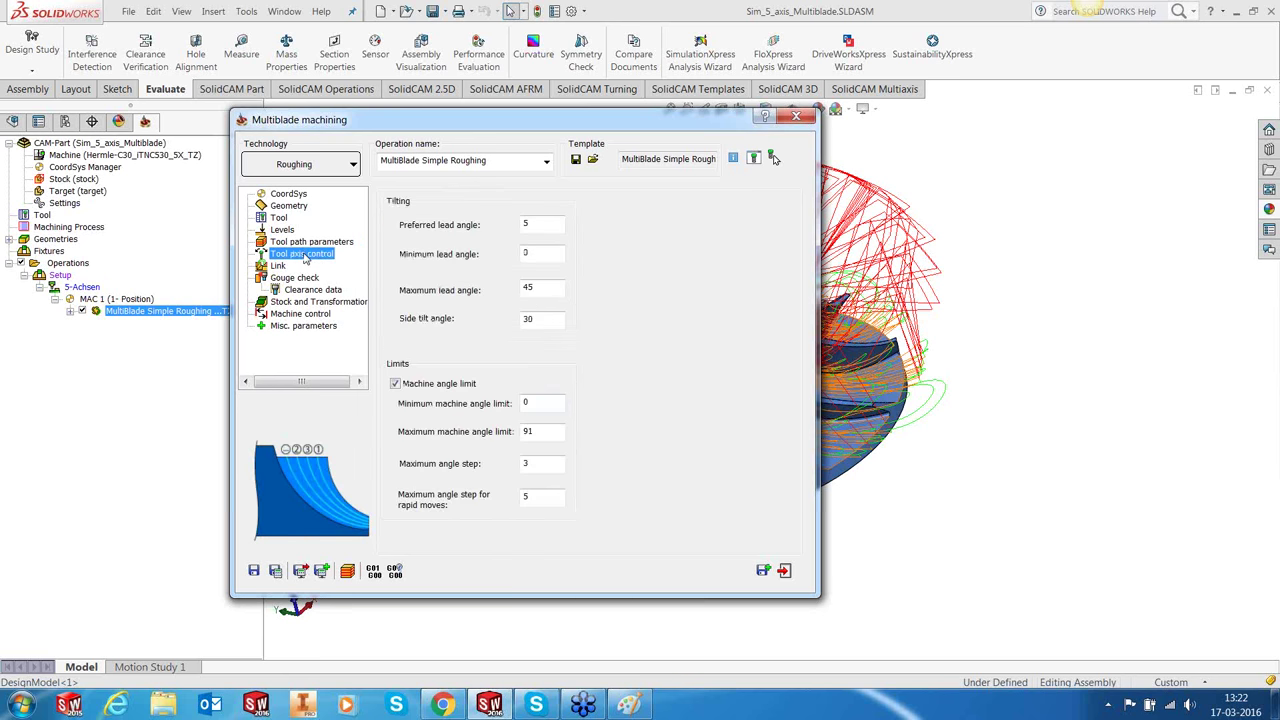
click(275, 570)
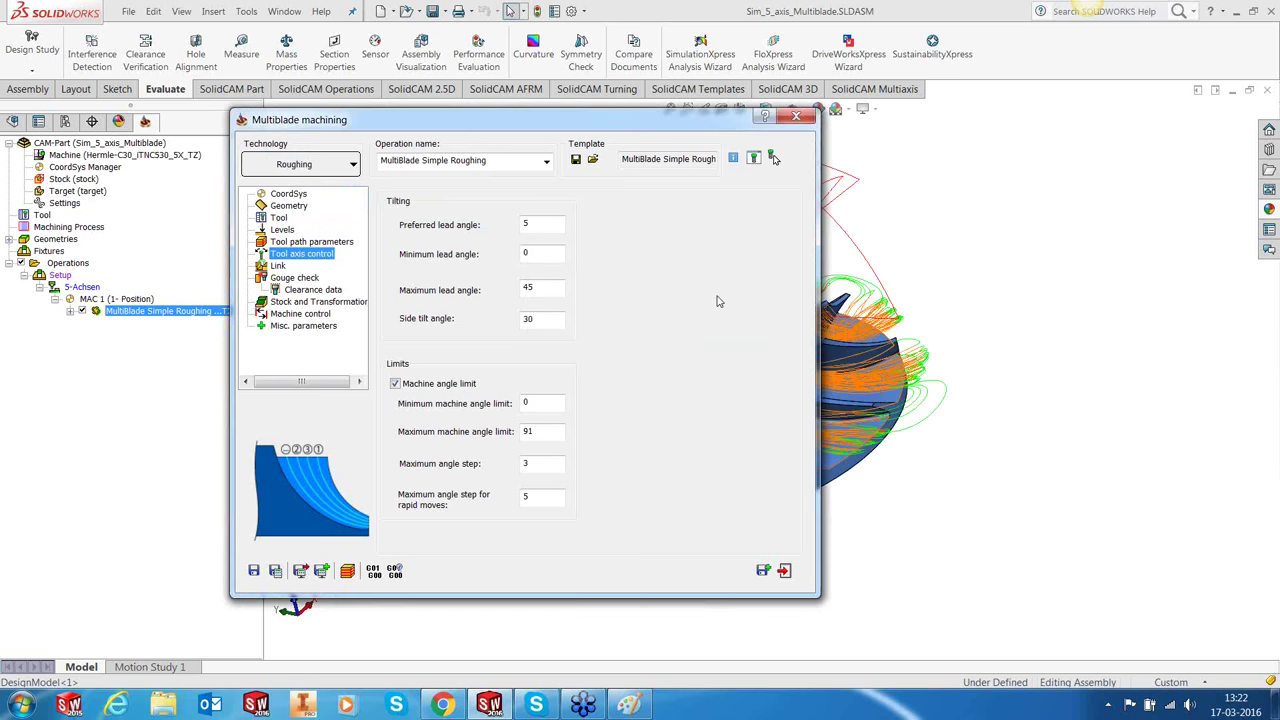
click(786, 570)
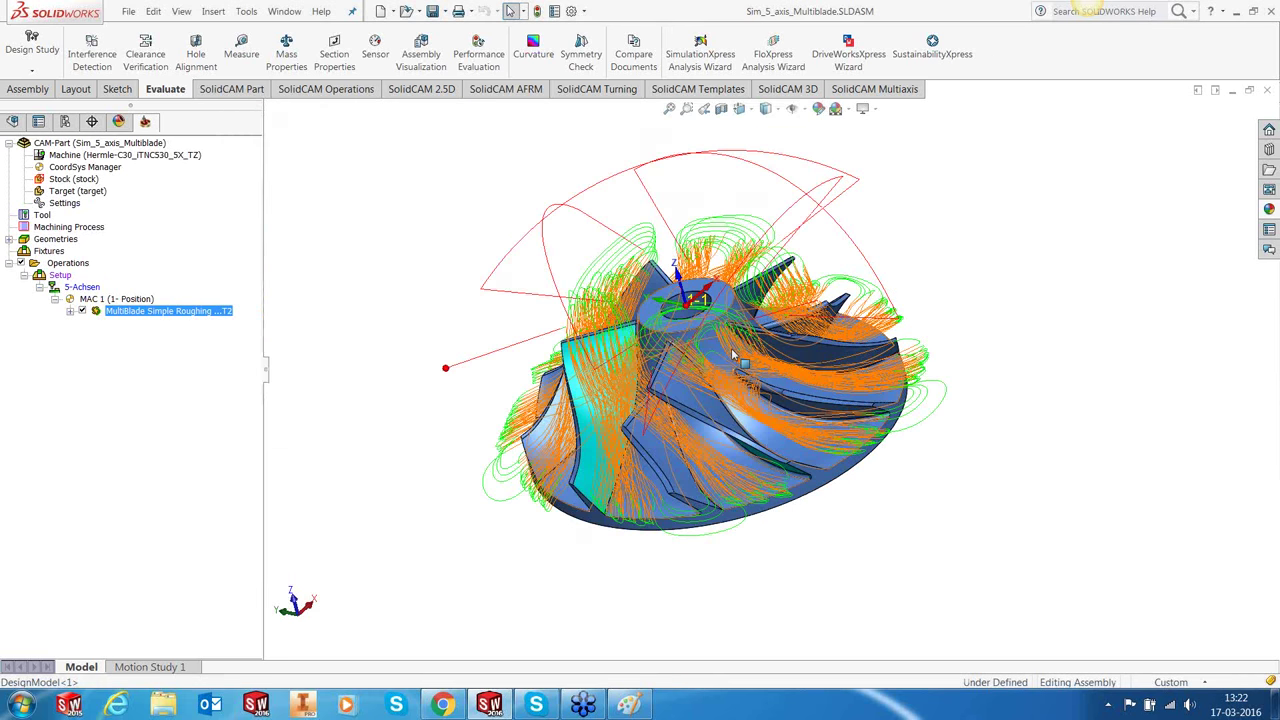
middle_drag(732, 355, 791, 373)
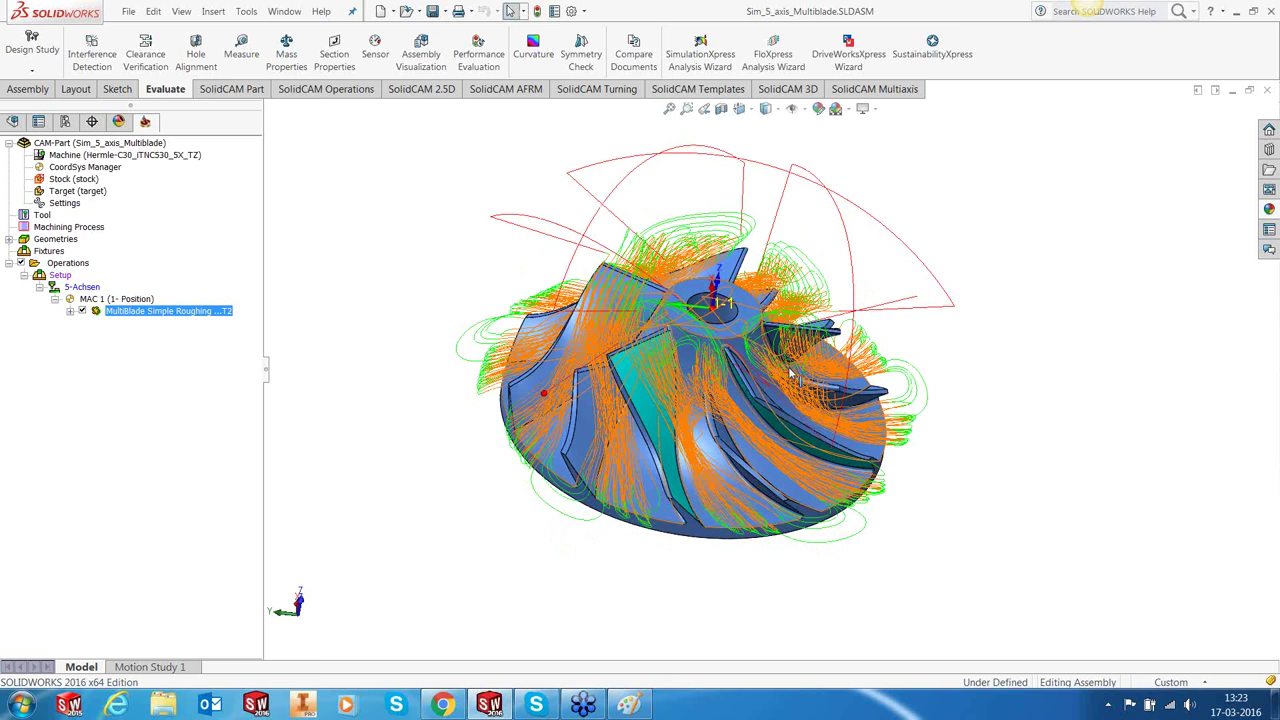
Step: Hide the toolpath of the MultiBlade Simple Roughing operation
click(82, 311)
right_click(104, 314)
key(Escape)
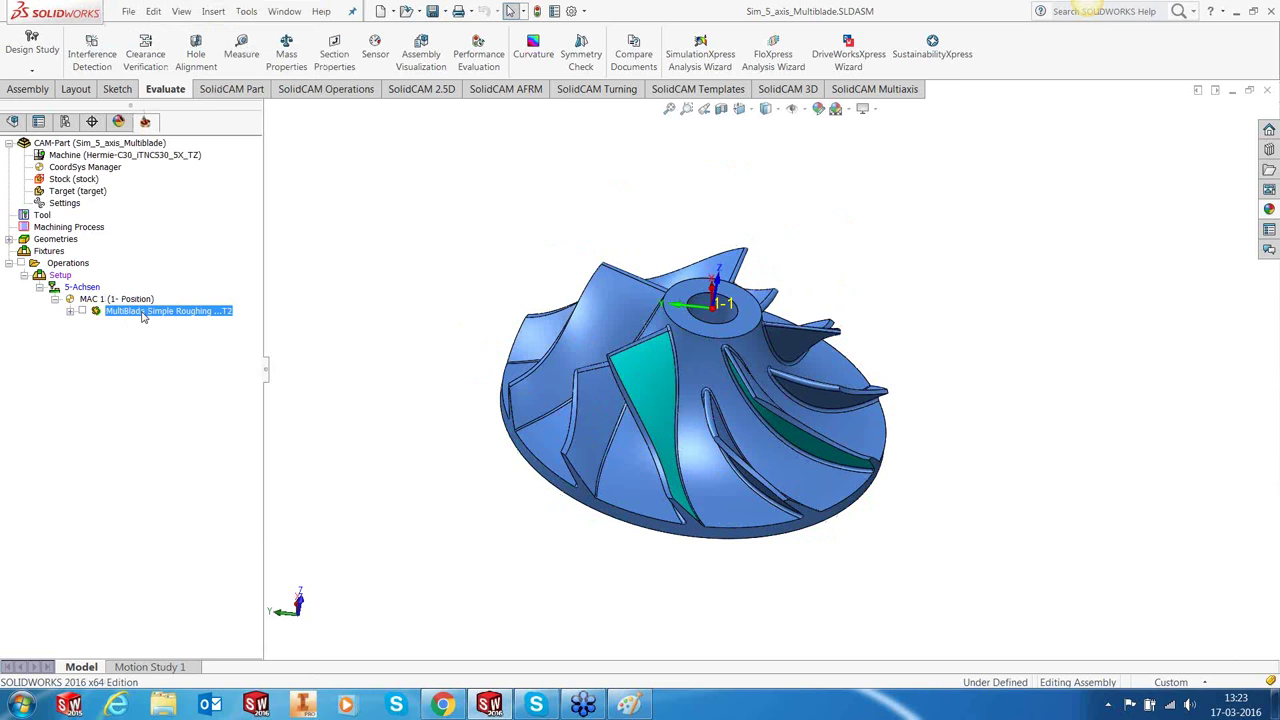
right_click(131, 311)
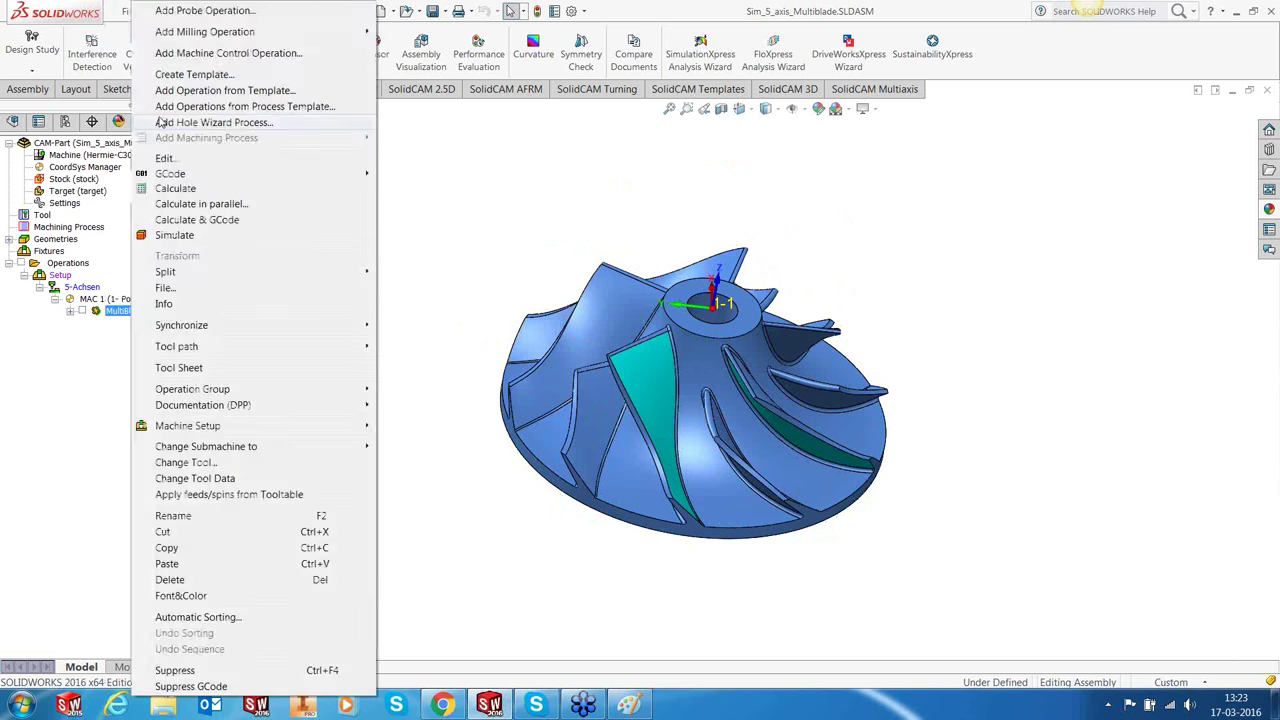
click(190, 74)
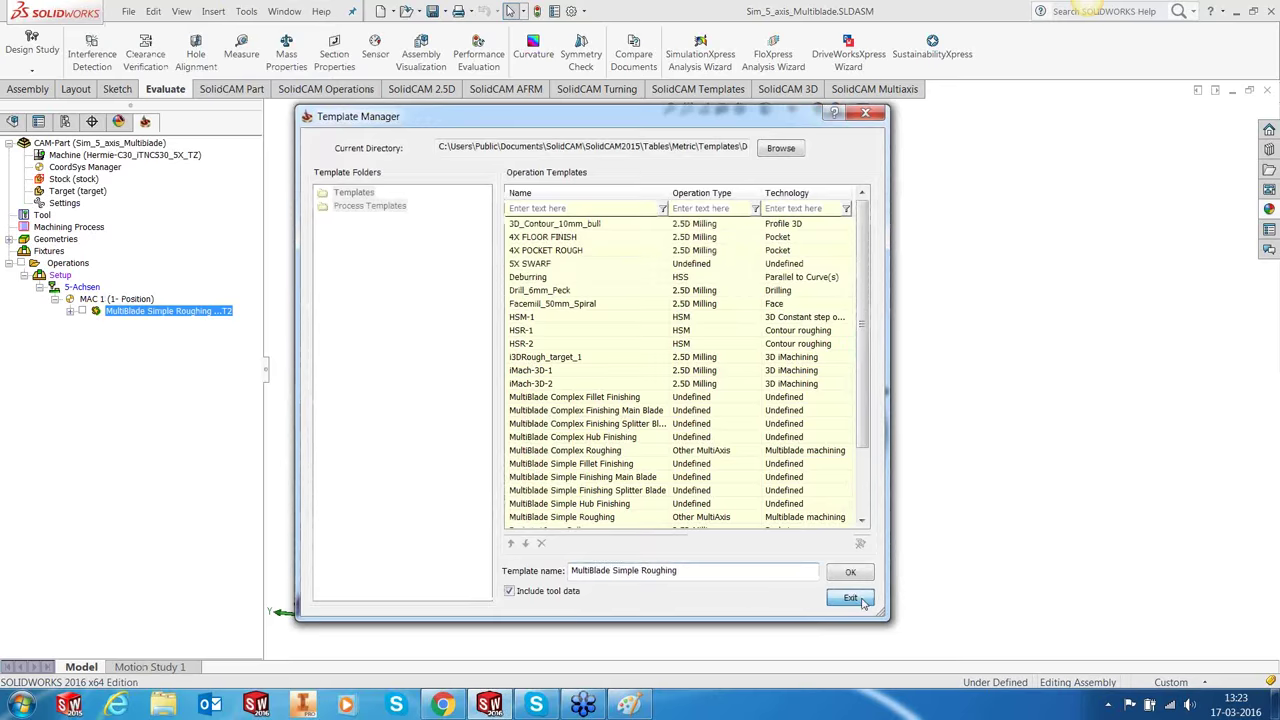
click(850, 598)
Step: Add a new operation after the first roughing from the MultiBlade Simple Roughing template
right_click(206, 311)
click(290, 89)
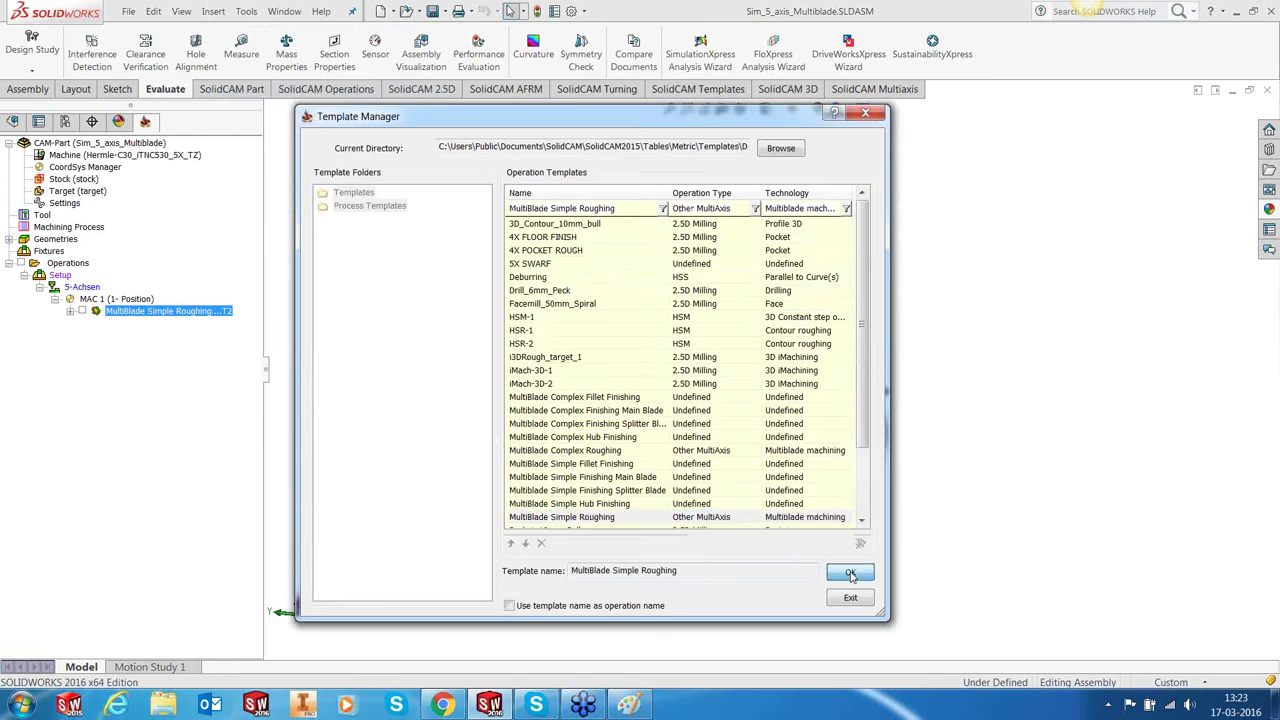
click(850, 574)
click(499, 388)
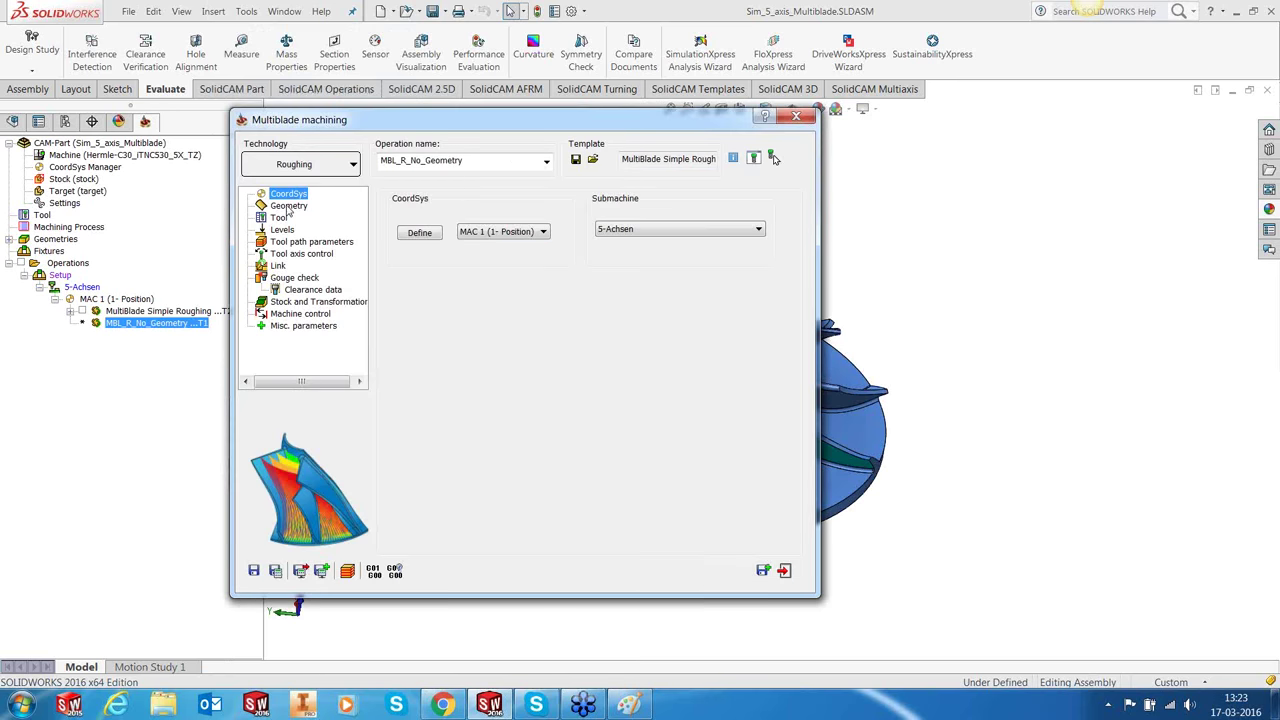
Step: Assign faces to the blades, splitters and fillets, faces1 to the hub, and faces2 to the shroud of the new operation
click(288, 206)
click(543, 286)
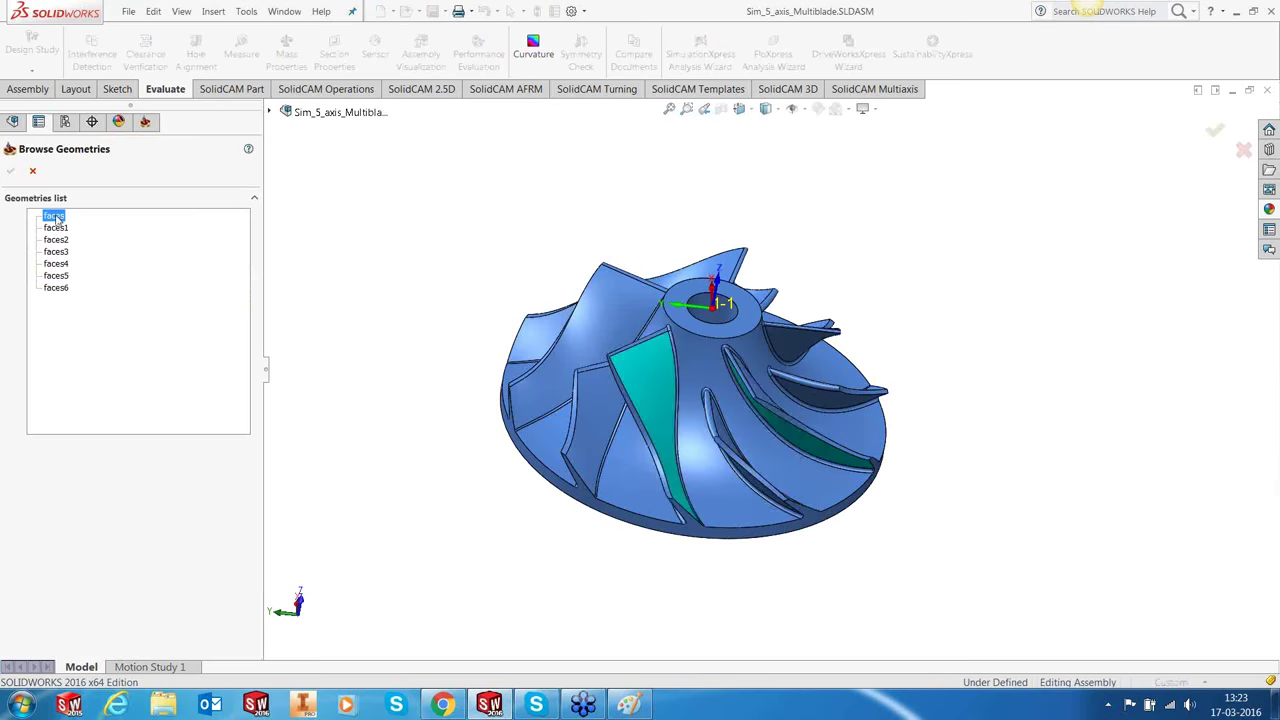
click(10, 171)
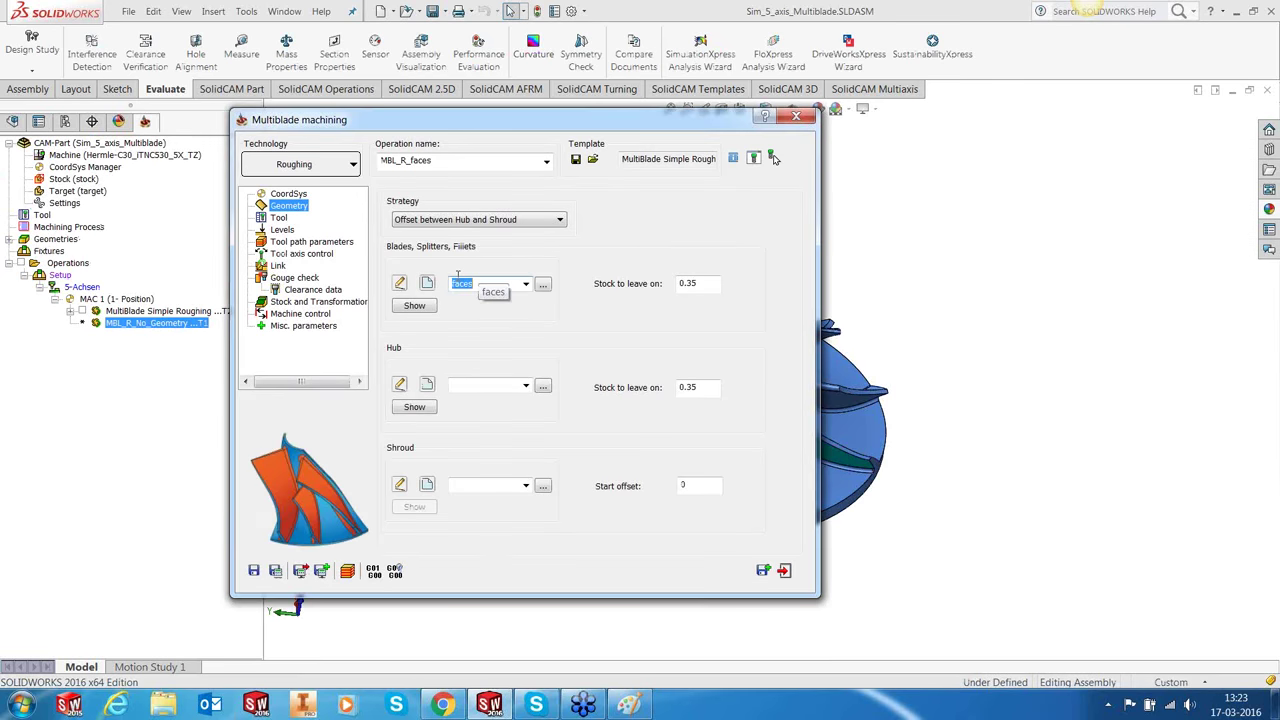
click(526, 387)
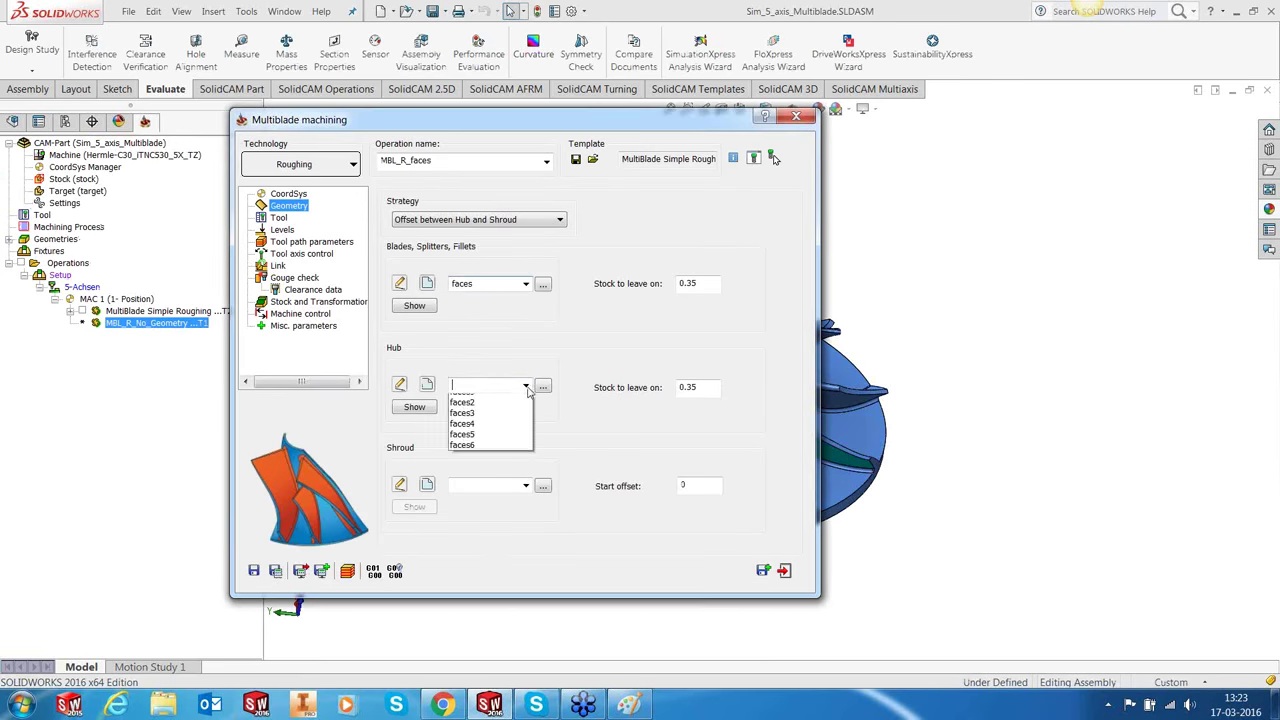
click(468, 407)
click(543, 486)
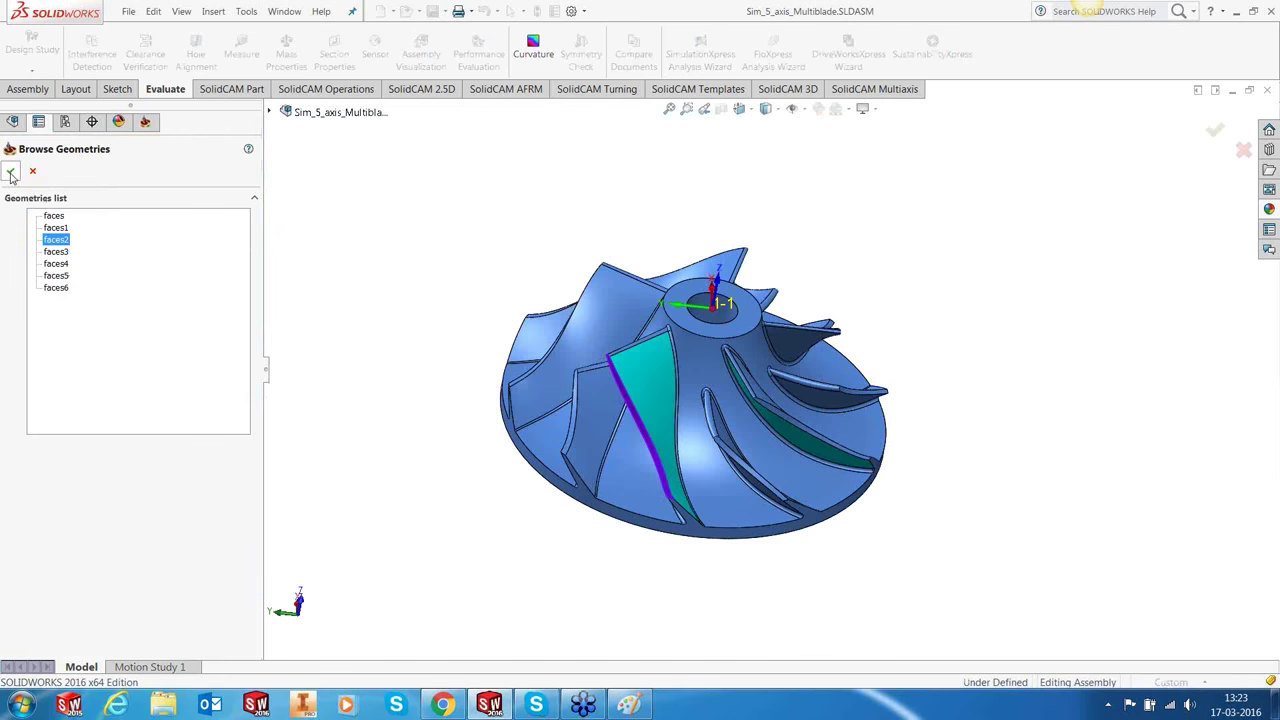
click(10, 171)
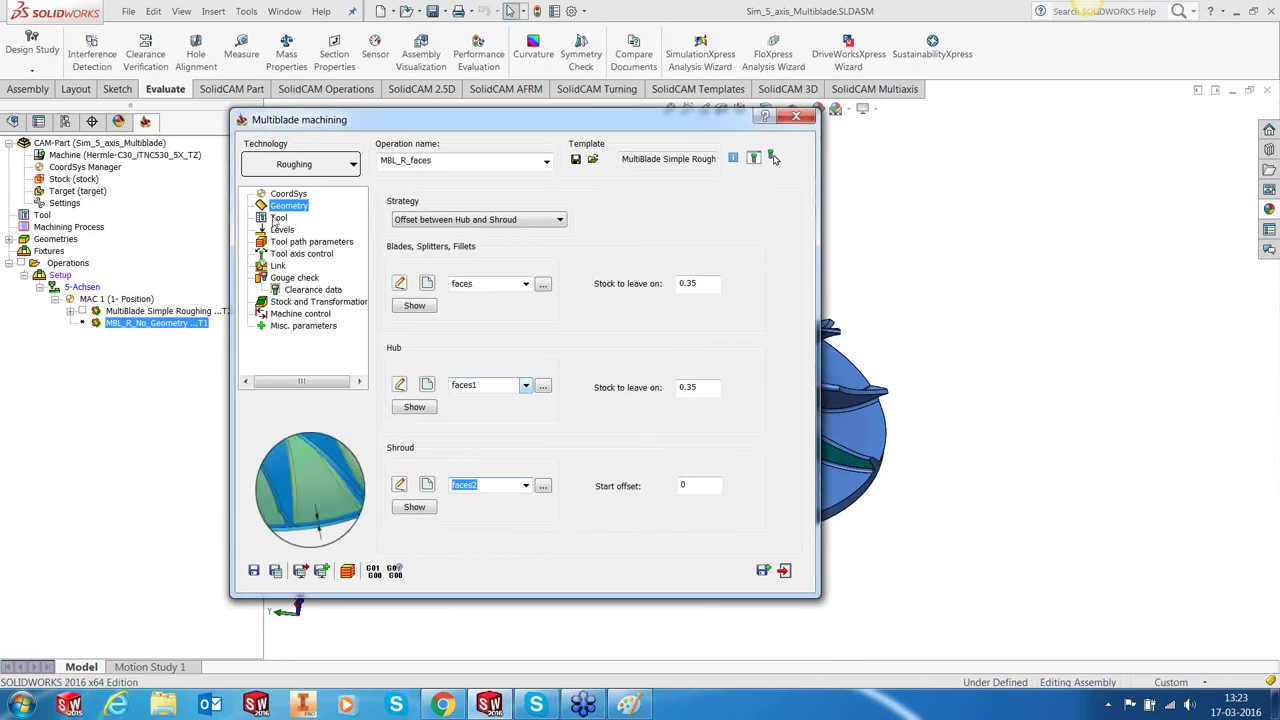
Step: Choose tool number 1, the 12 mm taper mill with 2.5 mm corner radius, for the new operation
click(278, 218)
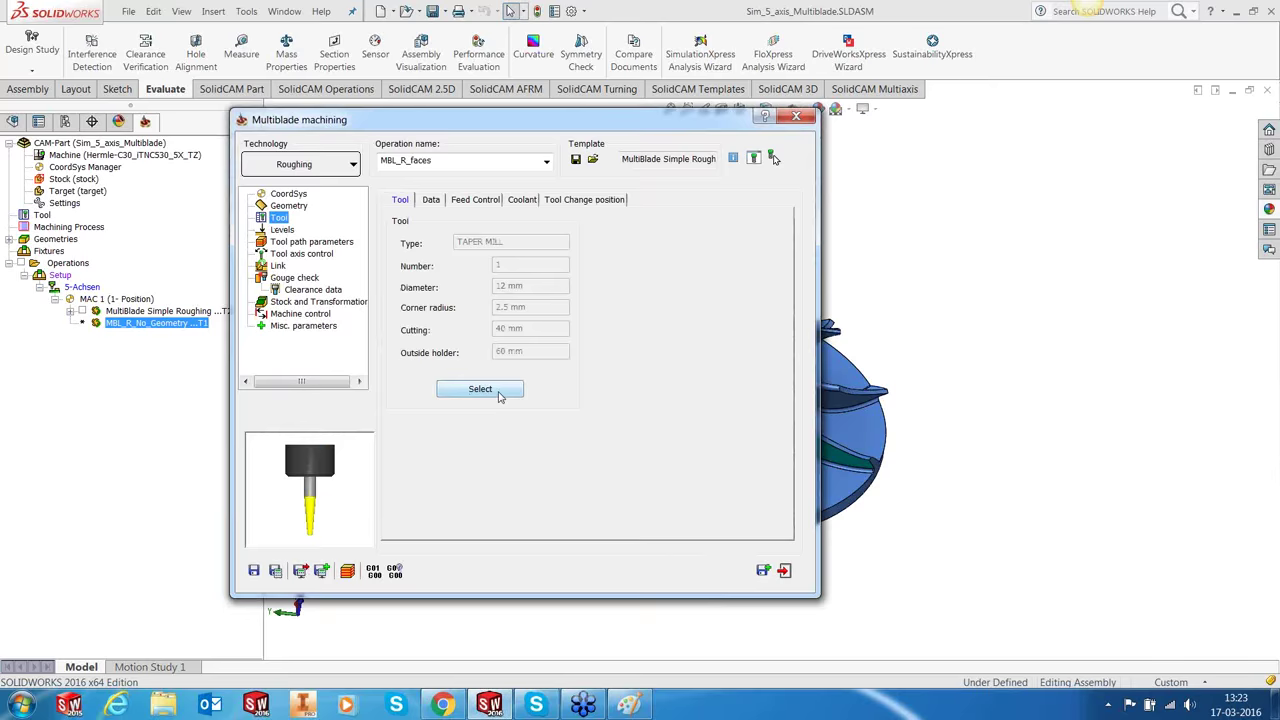
click(499, 397)
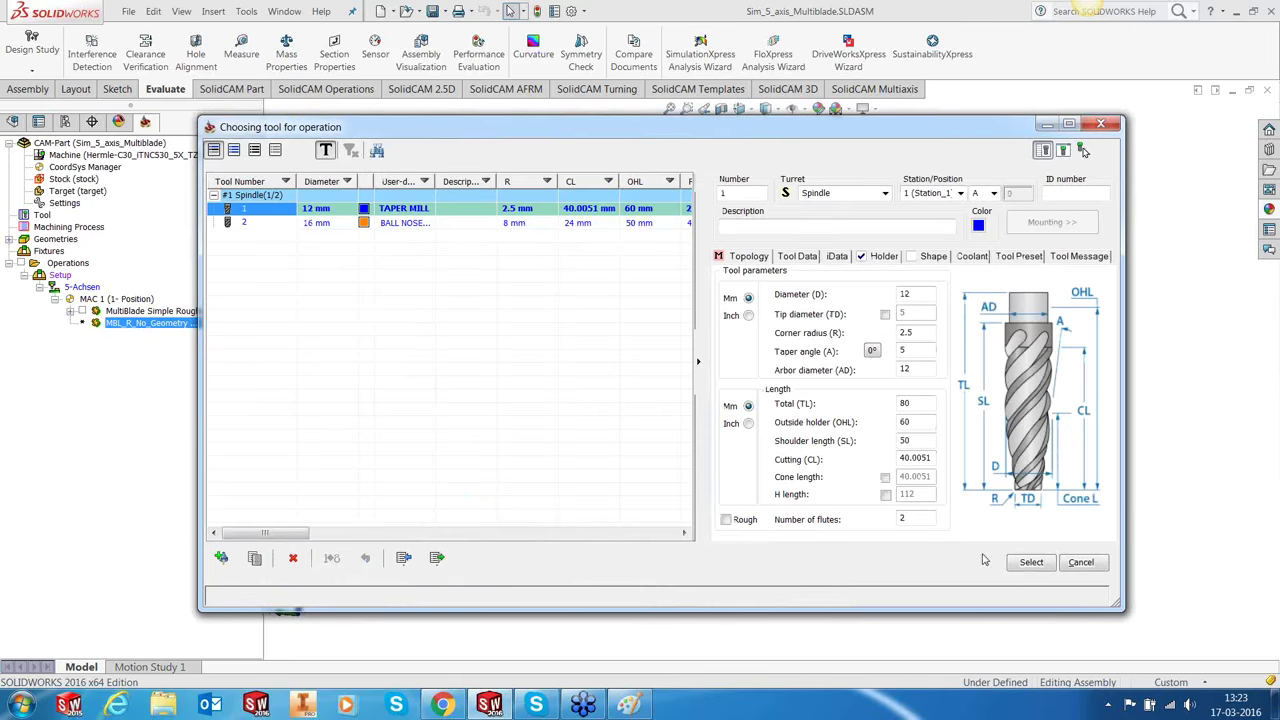
click(1032, 563)
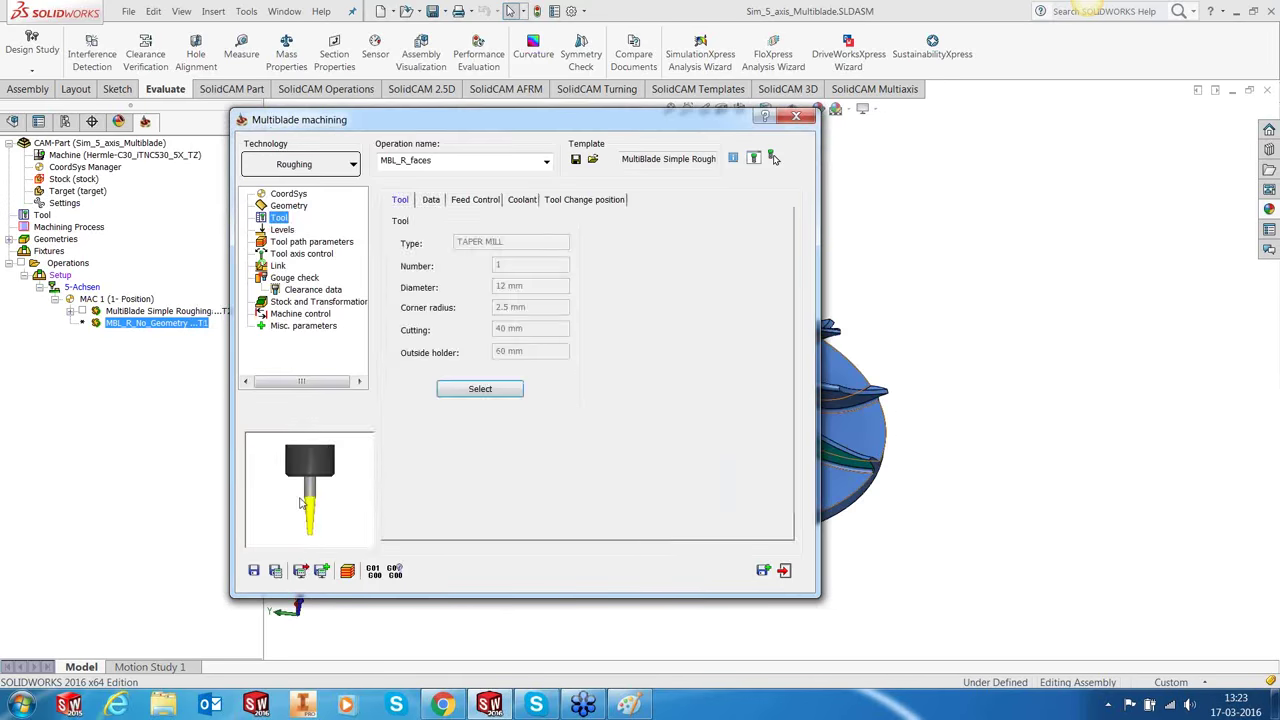
Step: Start the machining area of the new operation at 65% in the tool path technology settings
click(283, 230)
click(286, 242)
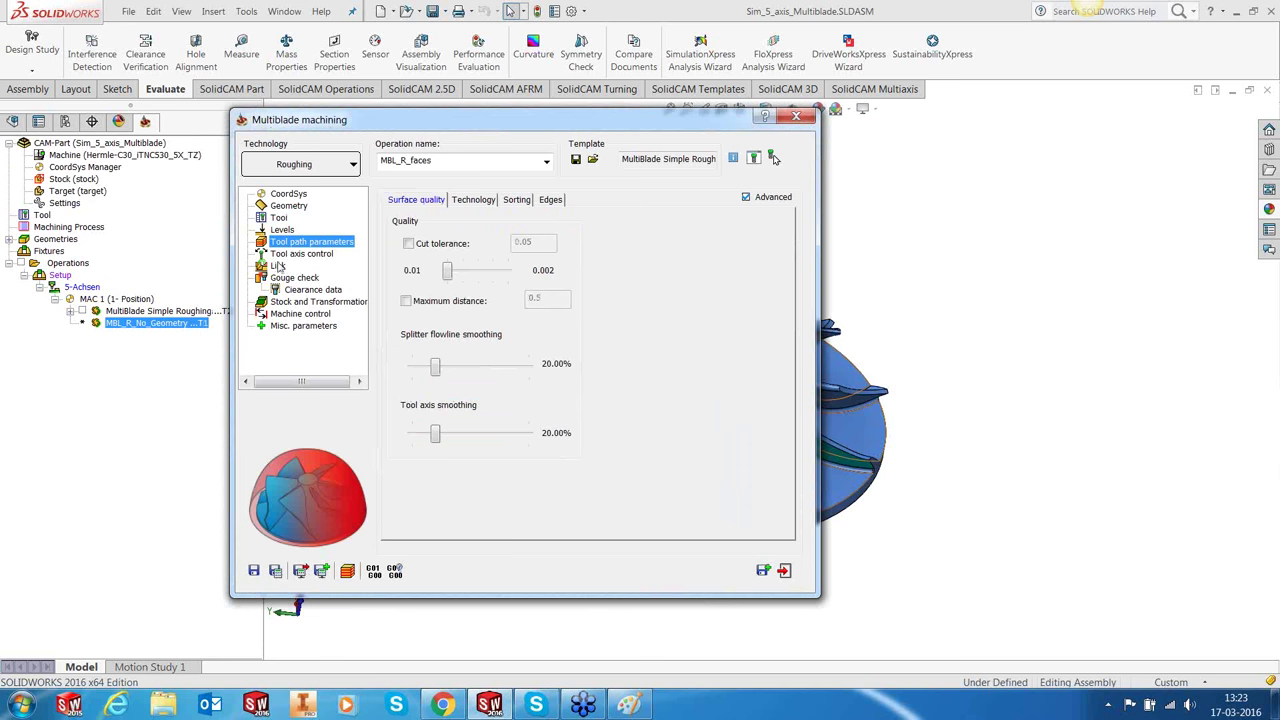
click(473, 199)
click(548, 380)
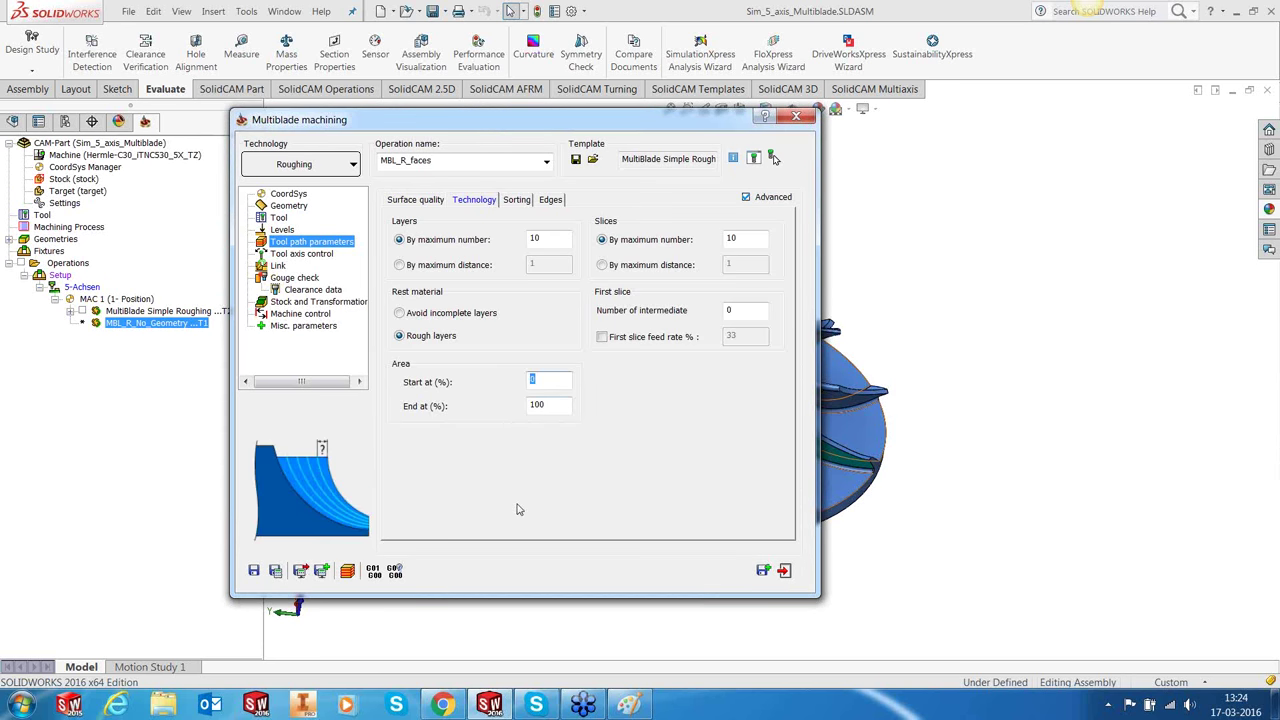
text(65)
Step: Define layers by a maximum distance of 1 and slices by a maximum distance of 2
click(490, 266)
click(558, 265)
double_click(558, 266)
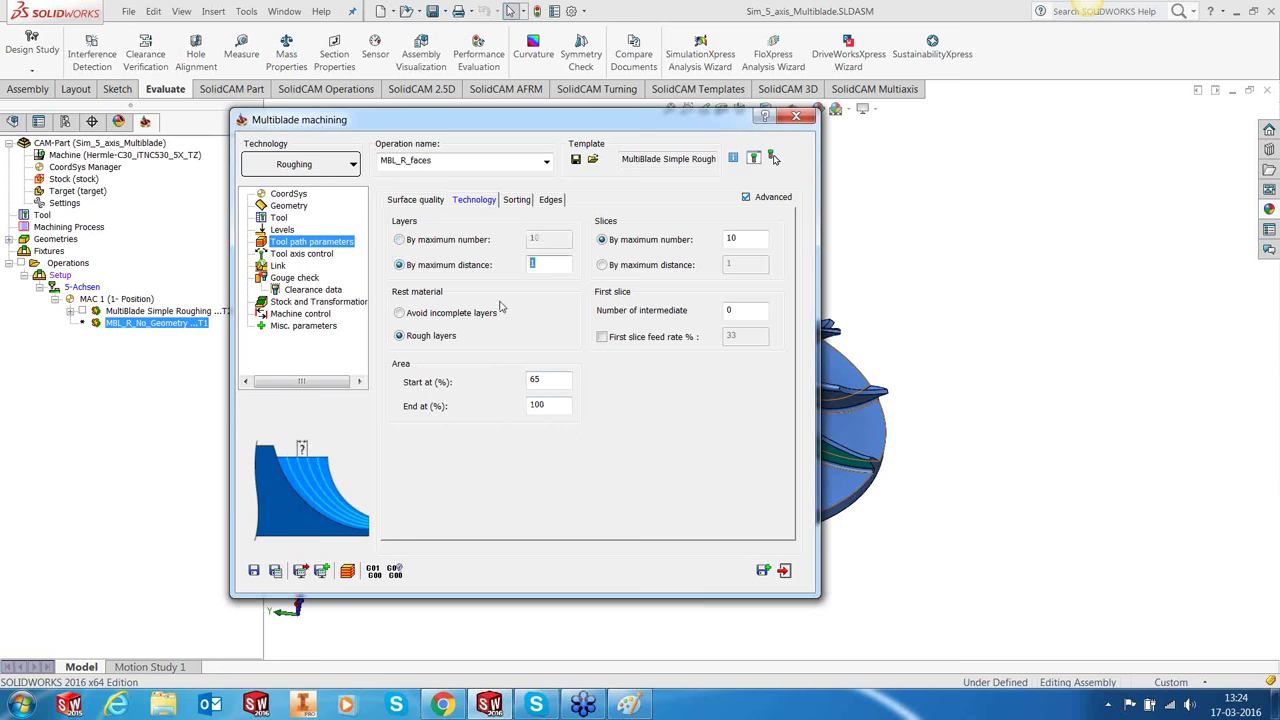
click(679, 265)
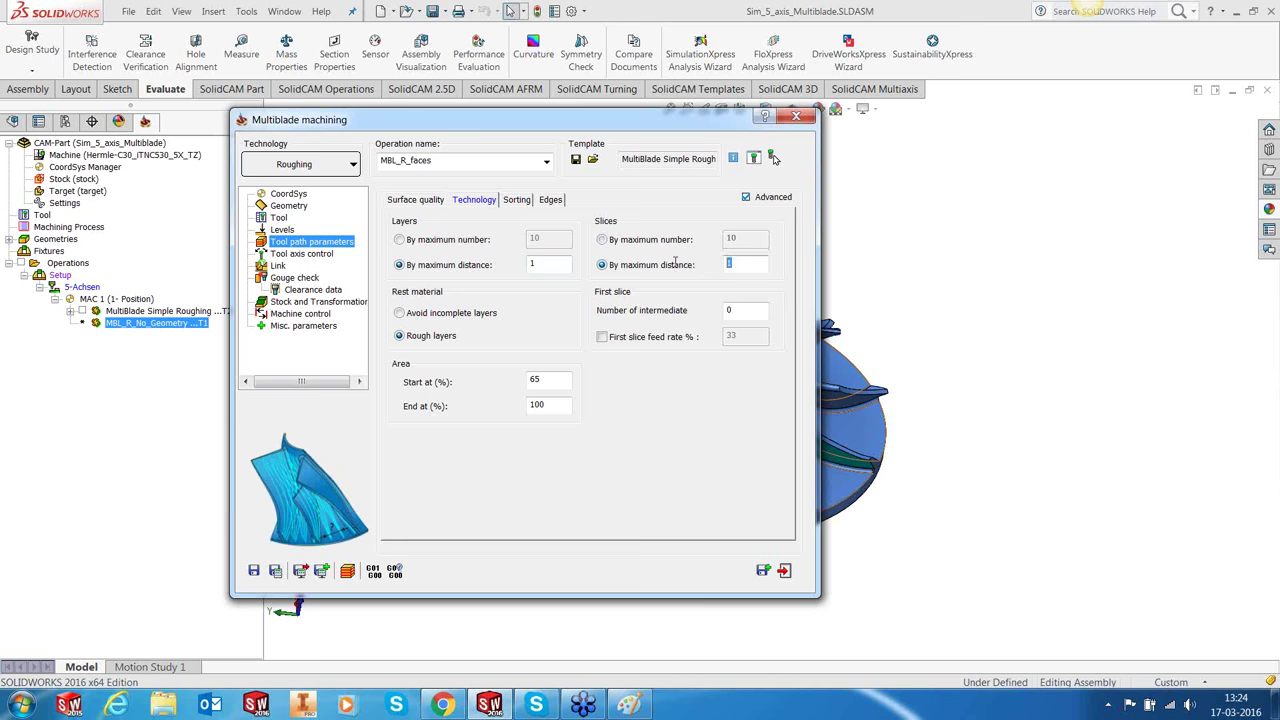
text(2)
Step: Review the sorting, edges, tool axis control, link, gouge check, clearance and stock settings of the new roughing operation
click(515, 203)
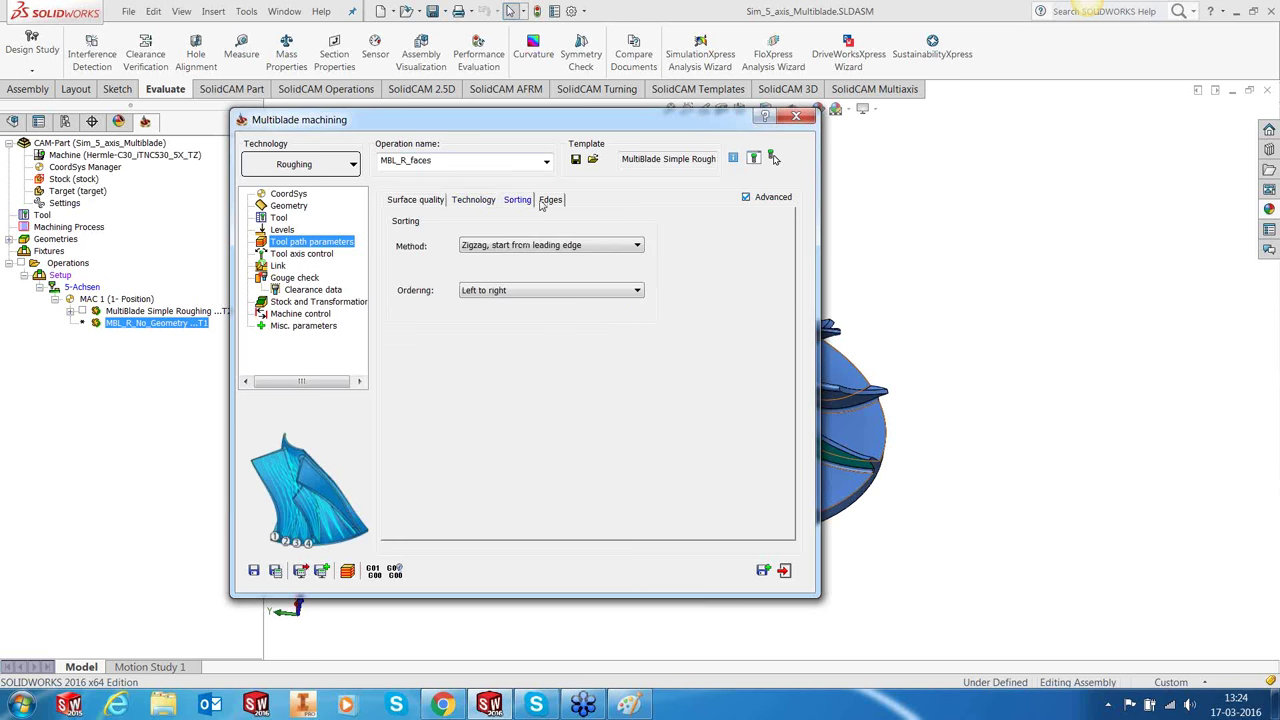
click(546, 203)
click(289, 254)
click(279, 265)
click(294, 277)
click(312, 289)
click(318, 301)
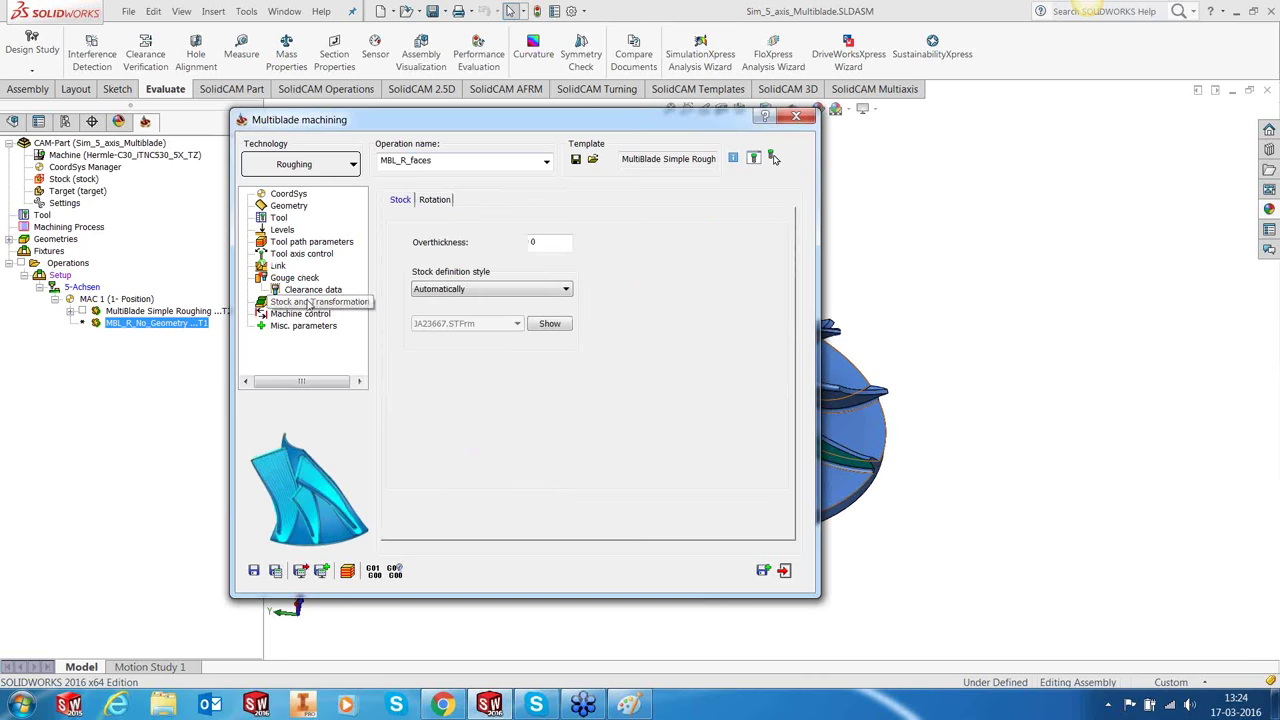
Step: Save and exit the new MBL_R_faces operation, and calculate its toolpath
click(254, 571)
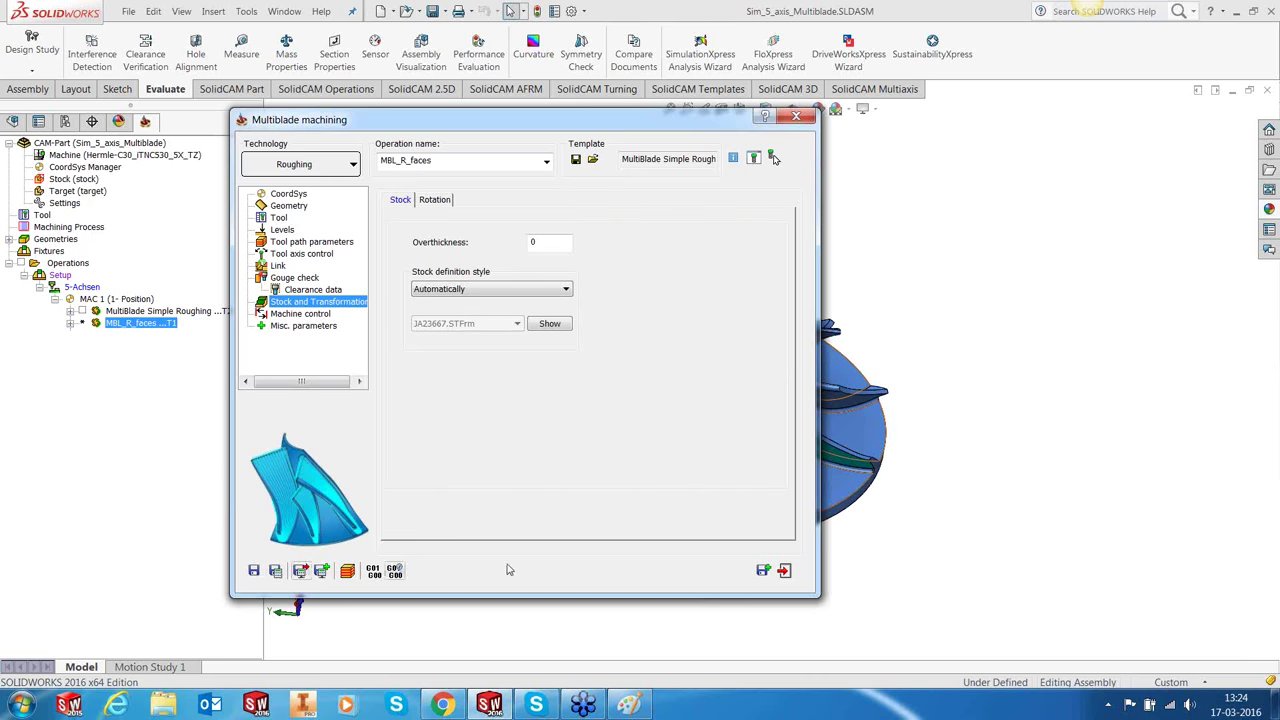
click(785, 571)
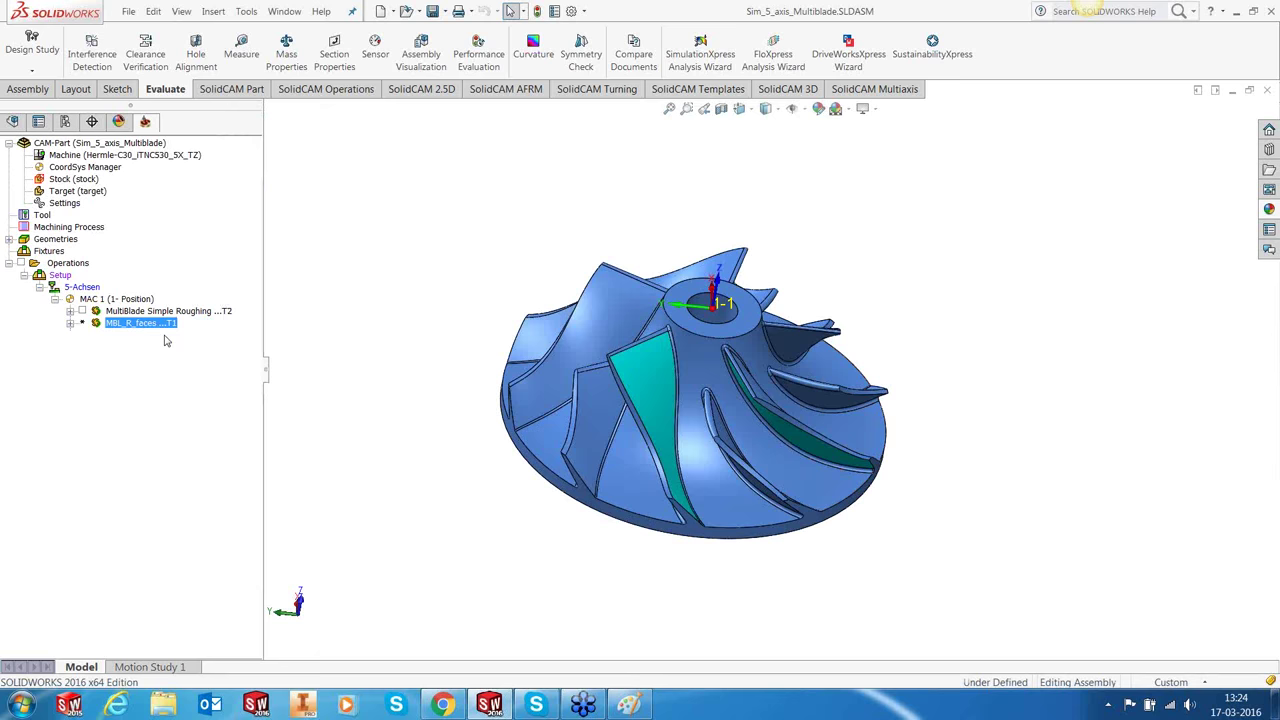
right_click(140, 323)
click(205, 189)
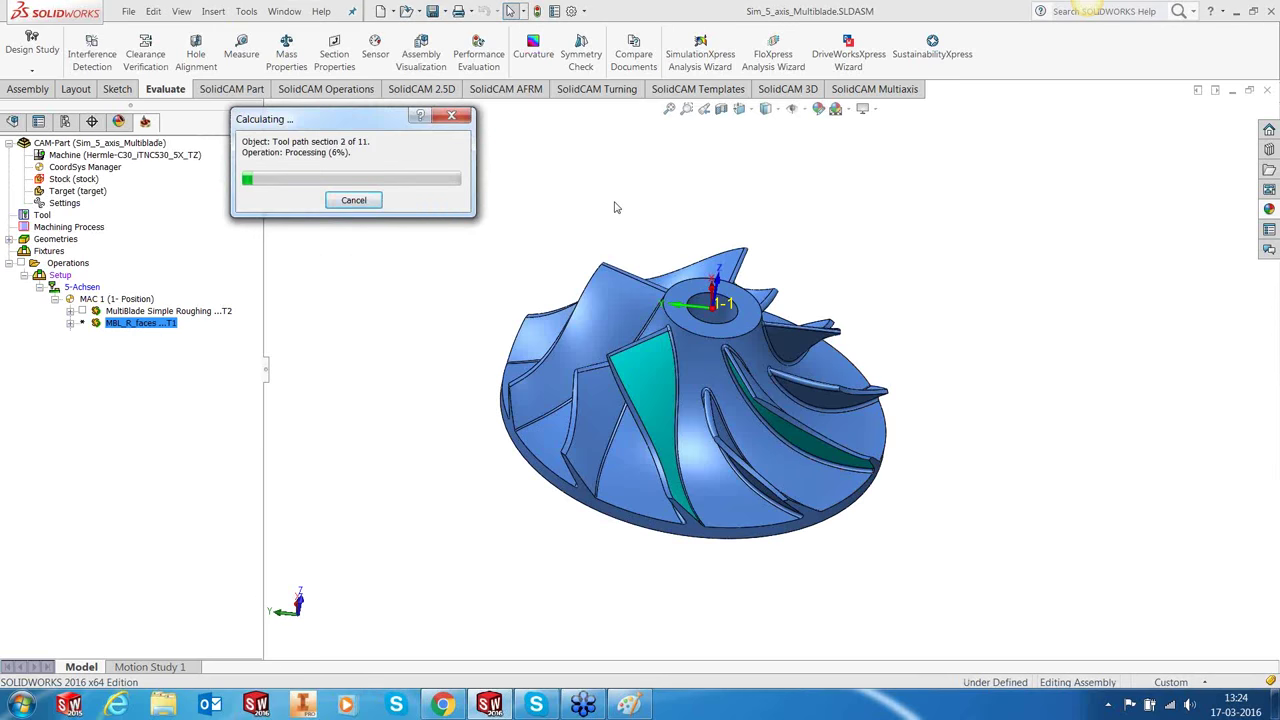
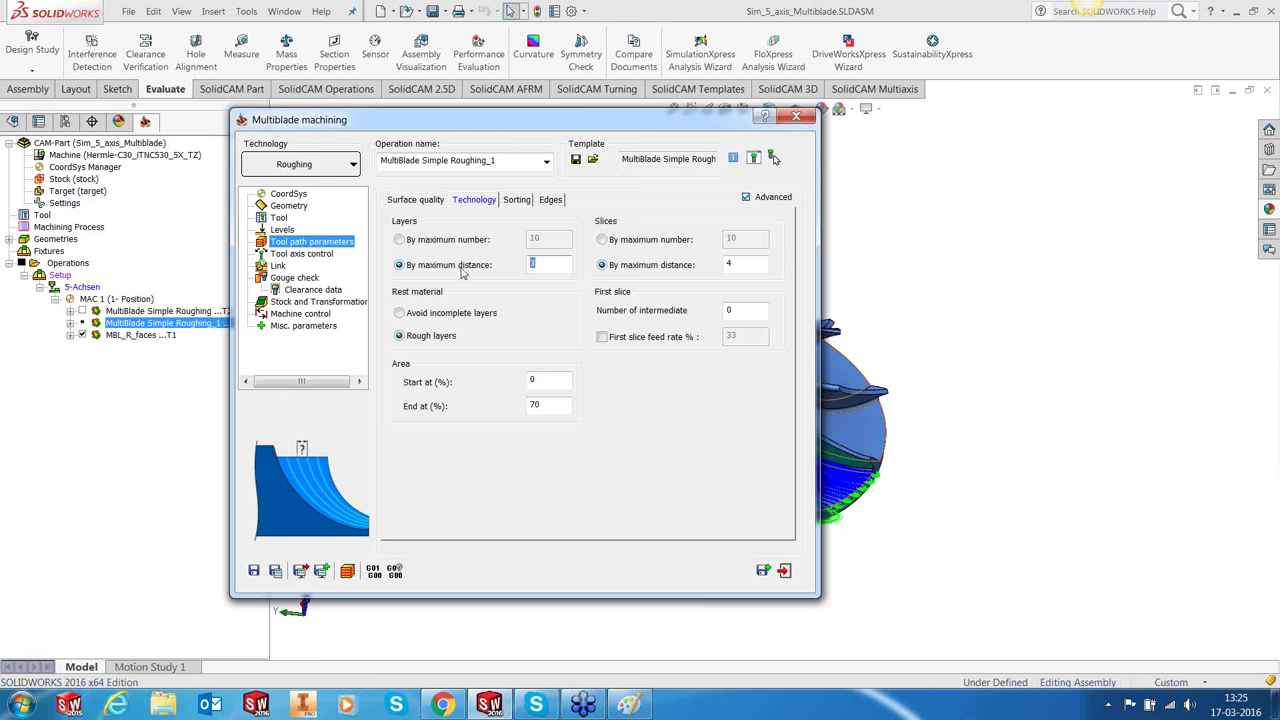
Step: Set the maximum distance to 1 for layers and 2 for slices in the MultiBlade Simple Roughing_1 operation
text(1)
double_click(740, 264)
text(2)
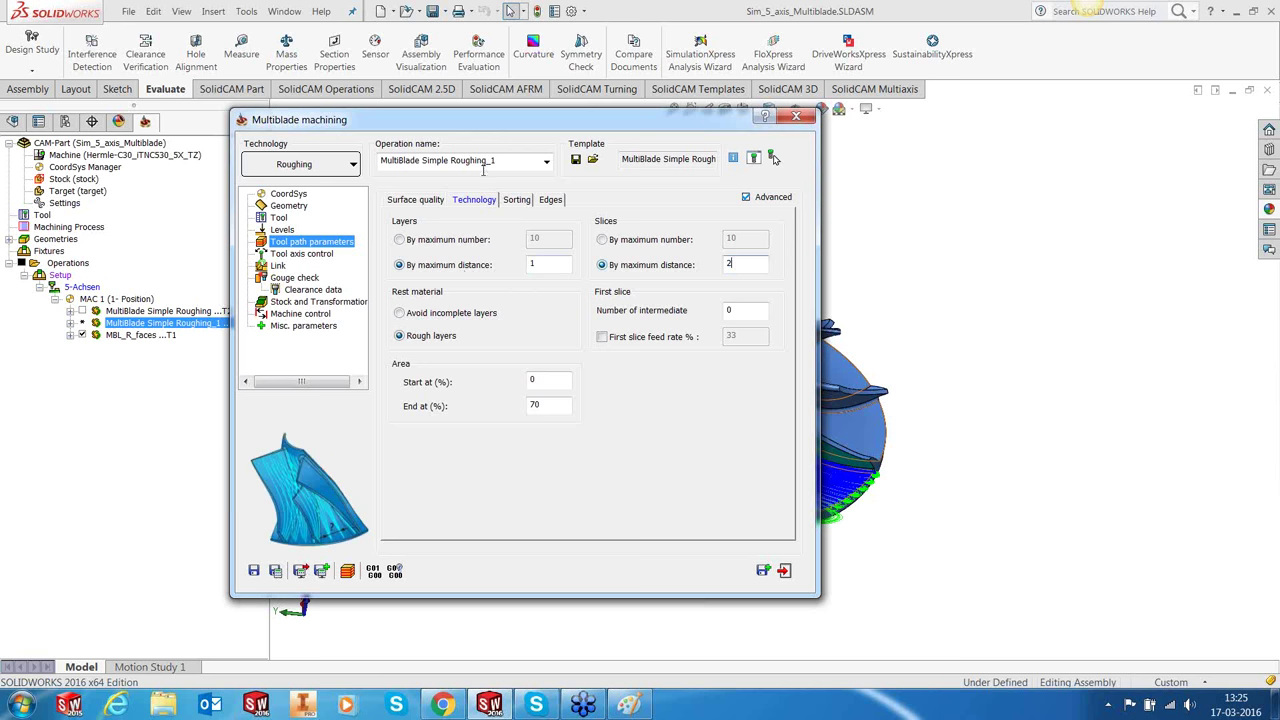
click(513, 199)
click(551, 201)
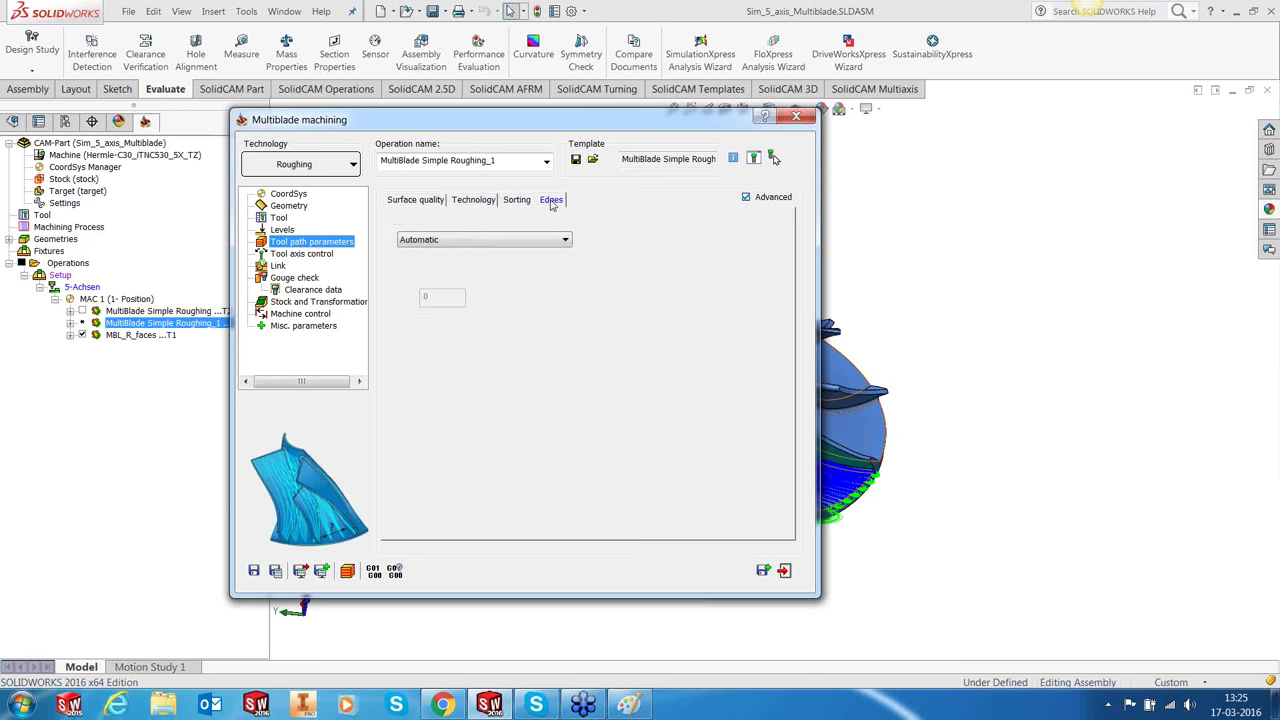
Step: Set the stock overthickness to -0.6 and define the stock by selected operations, based on the first MultiBlade Simple Roughing operation
click(294, 304)
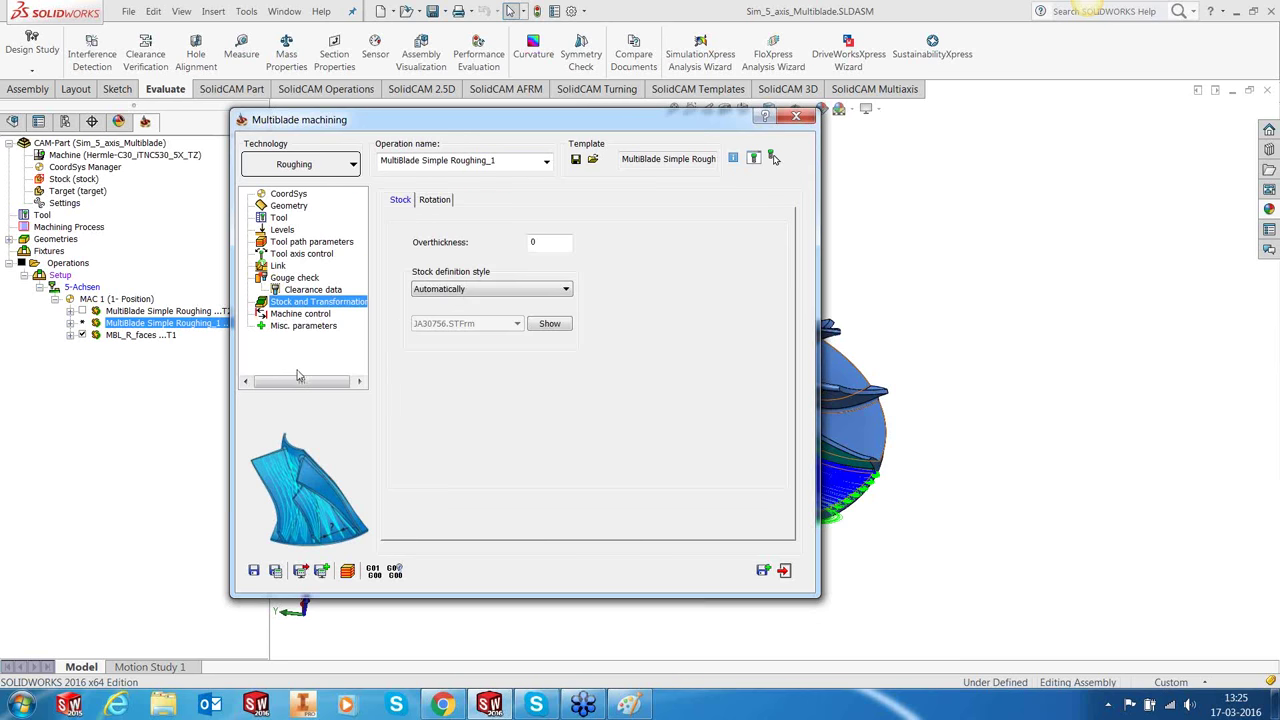
double_click(543, 242)
text(-0.6)
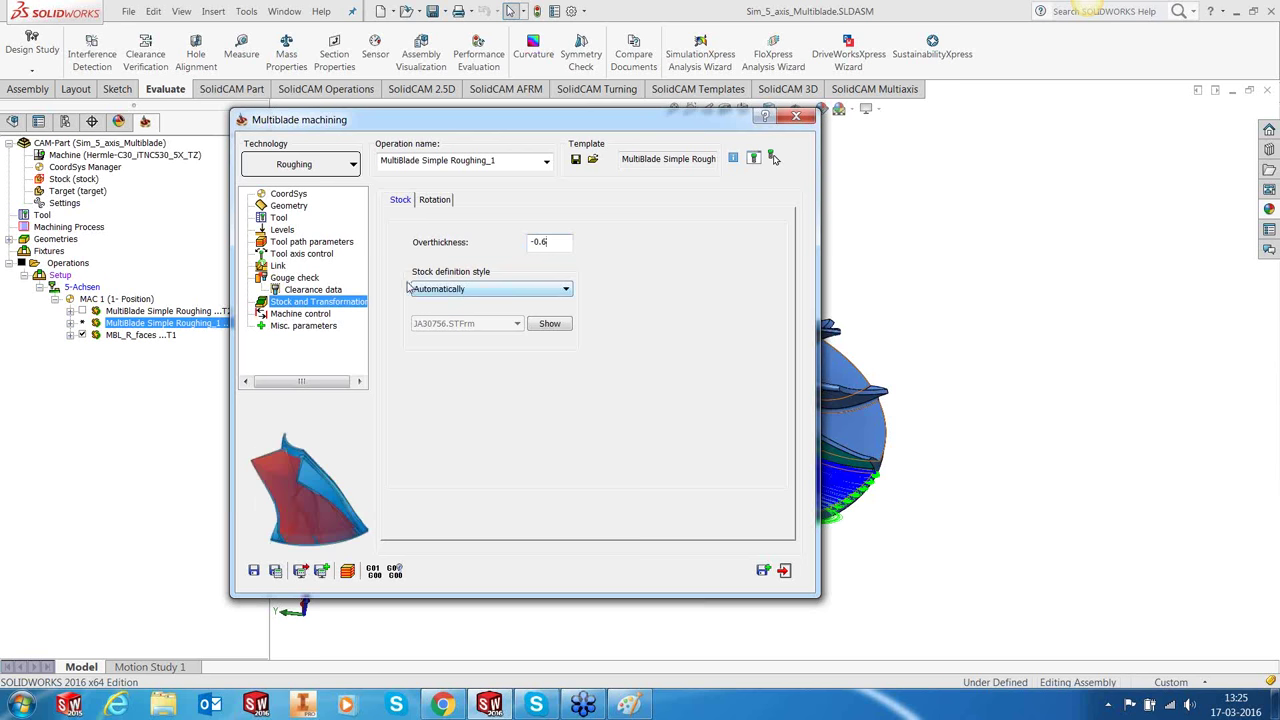
click(462, 291)
click(459, 315)
click(668, 290)
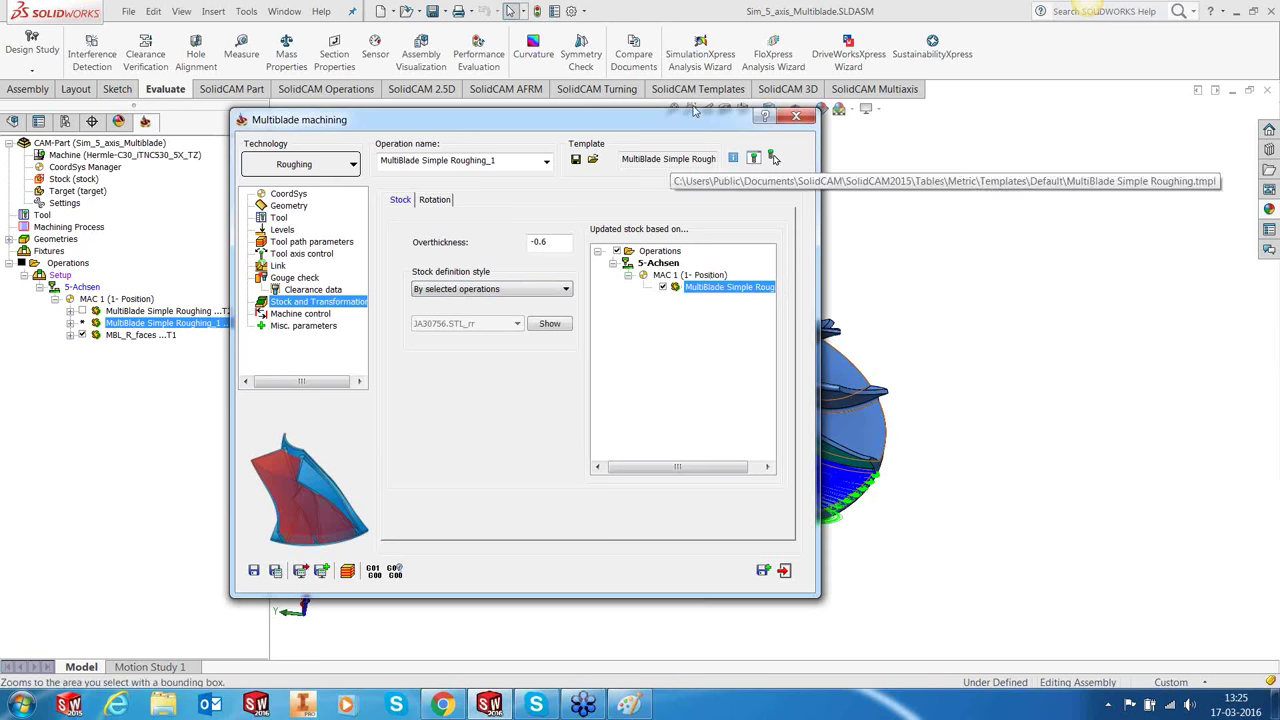
drag(692, 121, 252, 171)
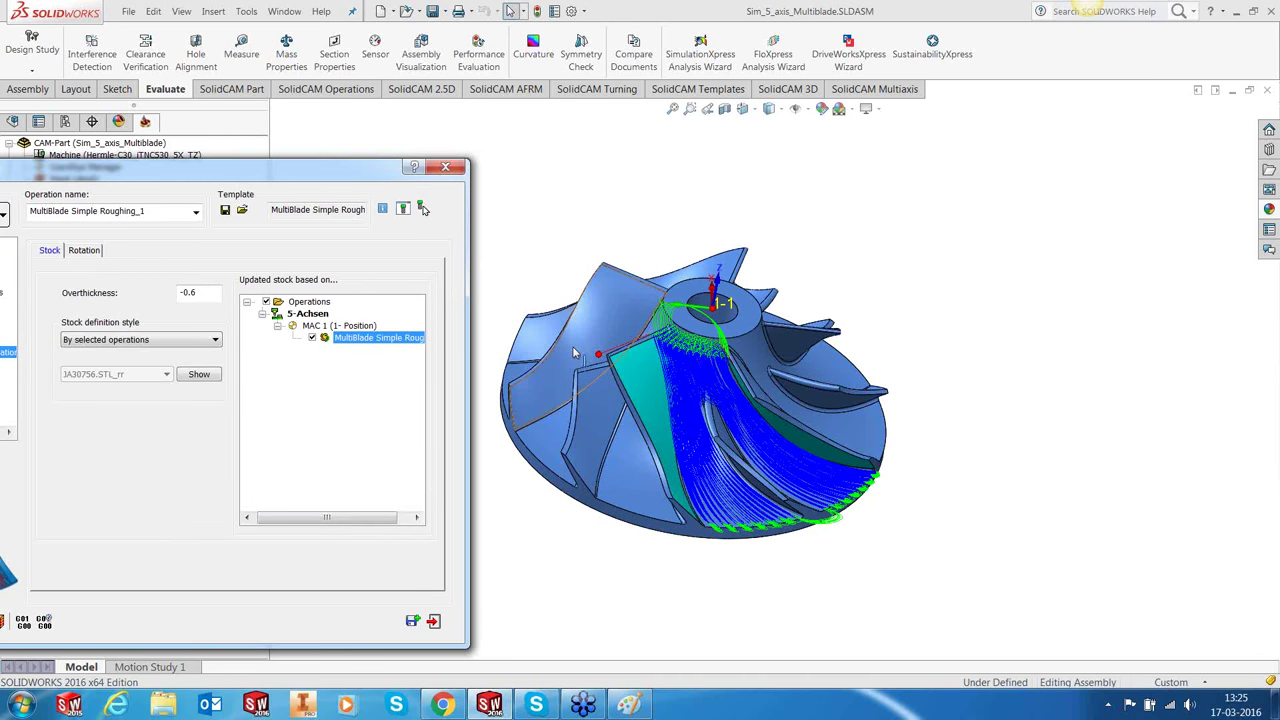
drag(226, 180, 418, 154)
click(150, 263)
click(313, 221)
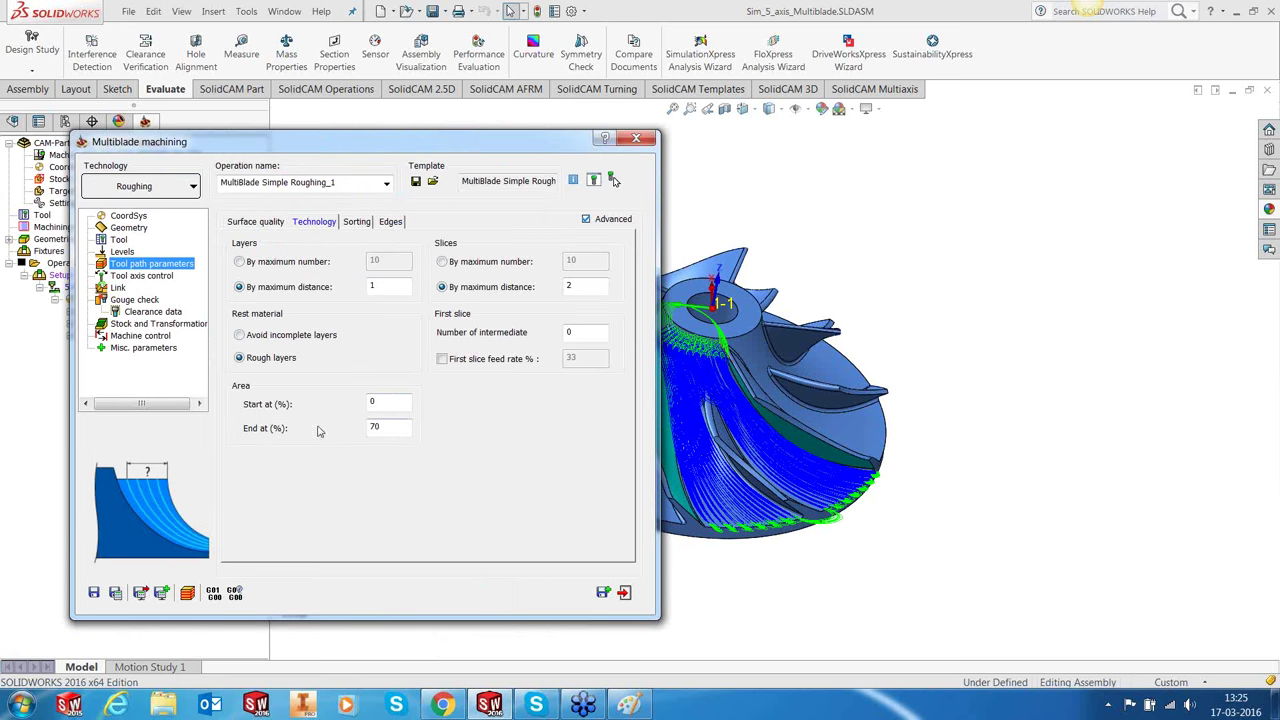
click(156, 323)
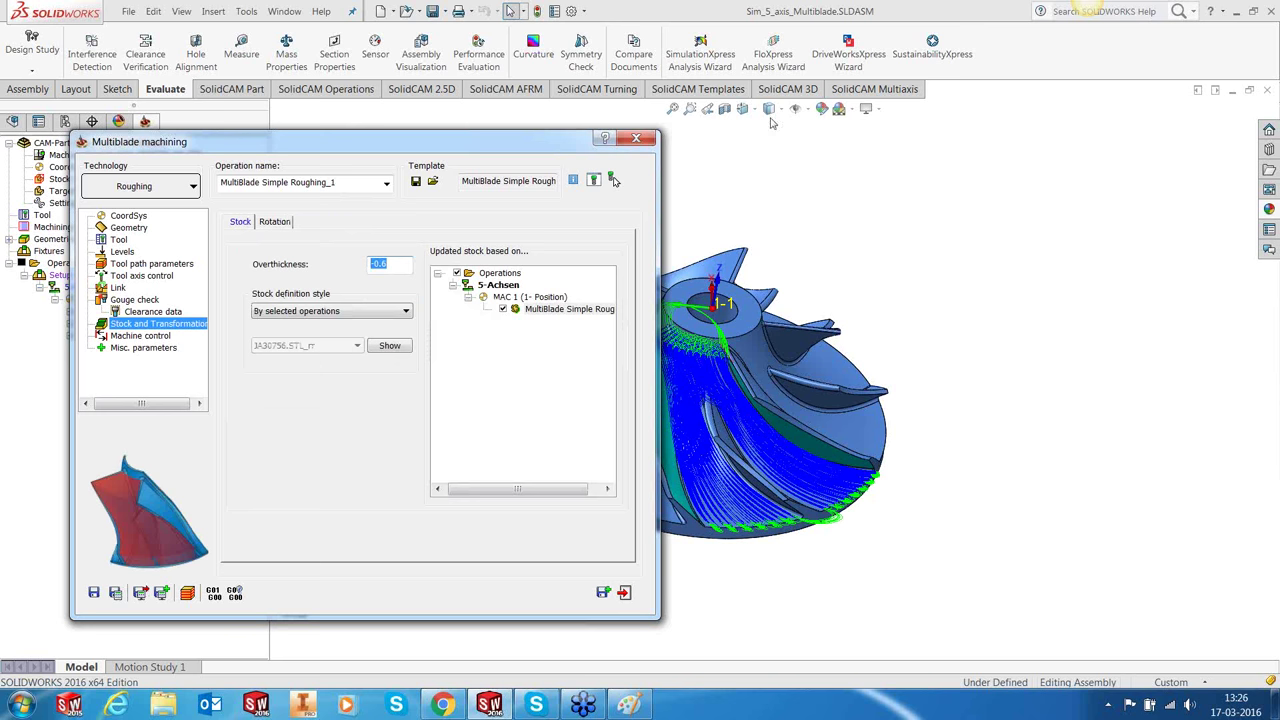
Step: Exit the MultiBlade Simple Roughing_1 operation without saving and suppress it in the operations tree
click(636, 138)
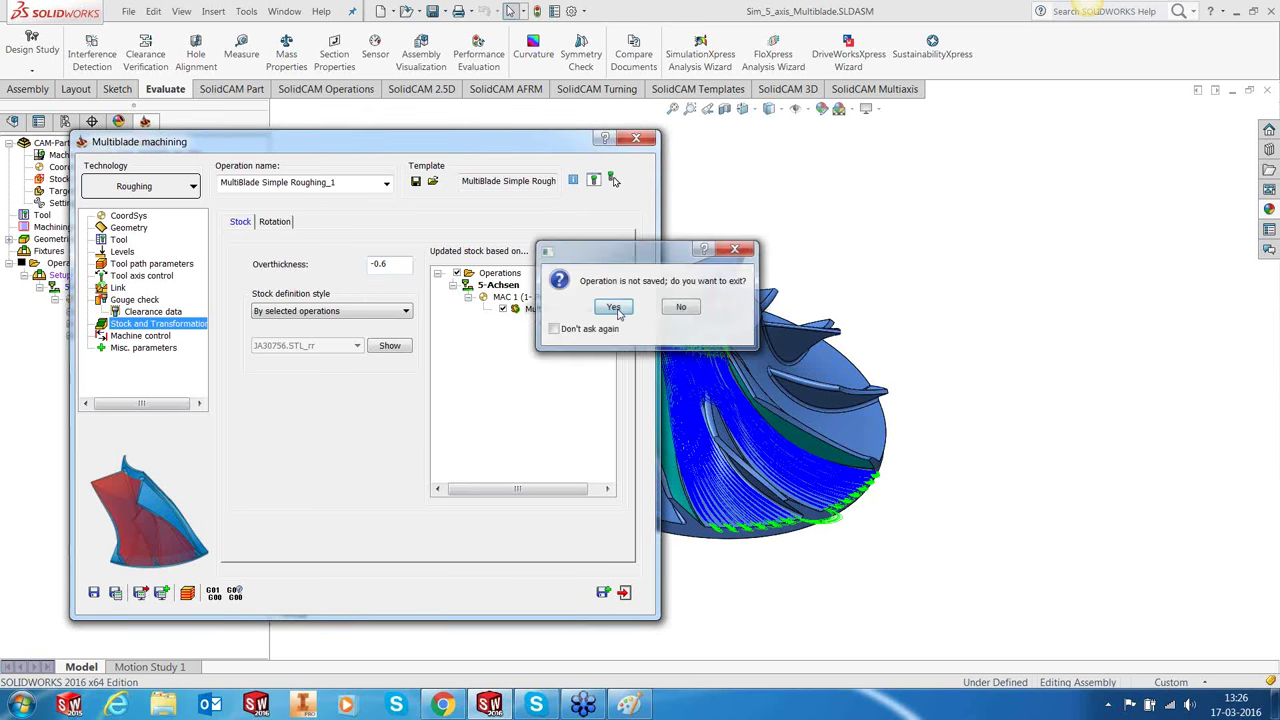
click(614, 308)
right_click(196, 332)
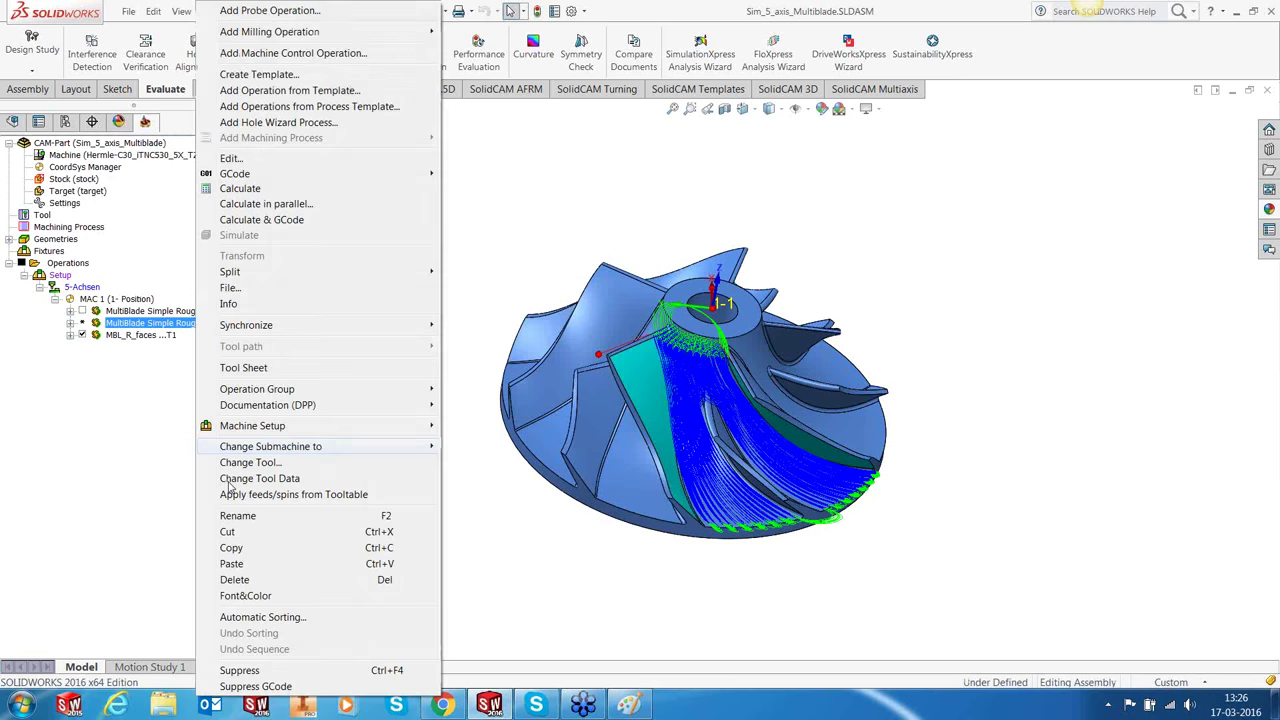
key(Escape)
Step: Set the MBL_R_faces rotation to 5 segments with a determined number of 5 machined, and recalculate the operation
click(157, 338)
right_click(157, 343)
click(200, 157)
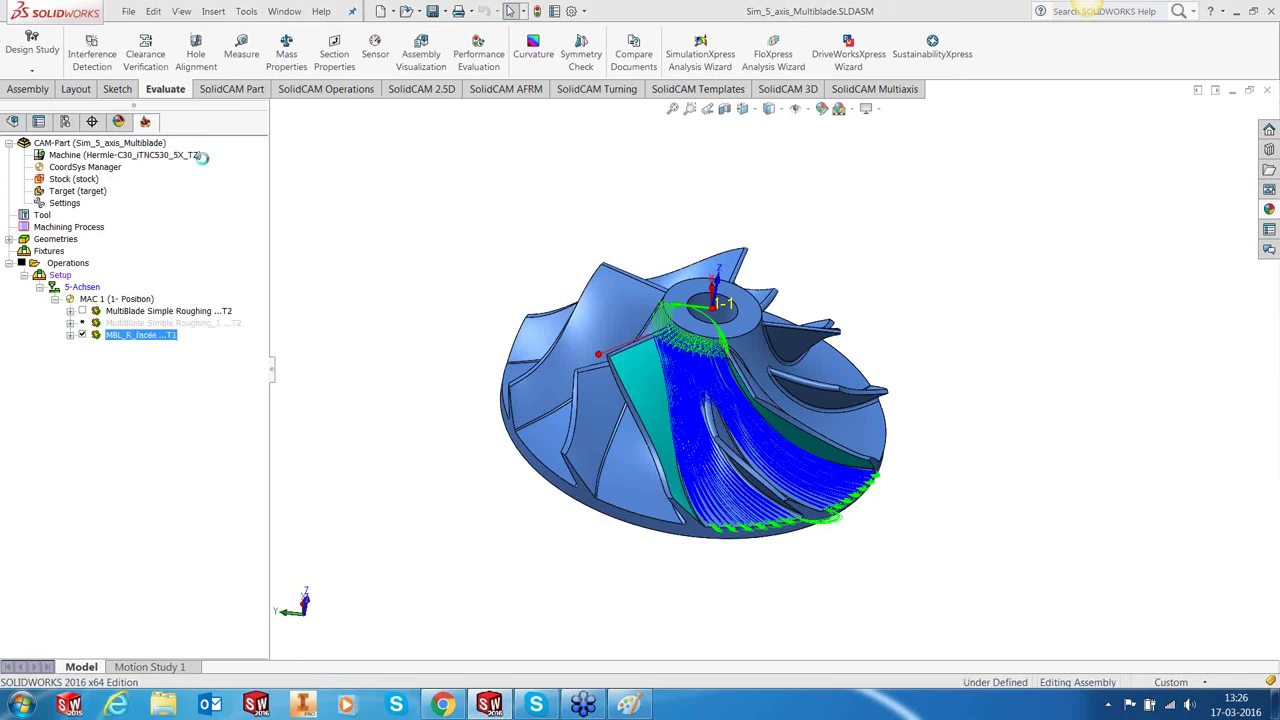
click(158, 323)
click(275, 221)
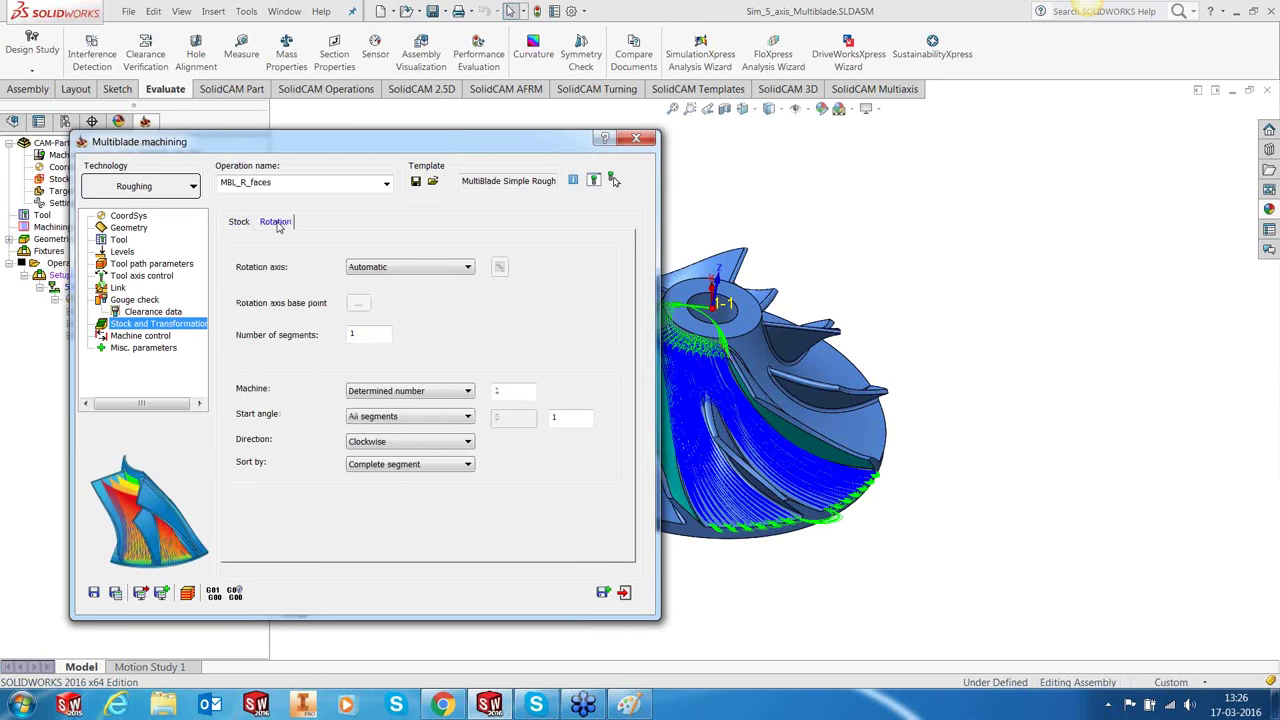
click(368, 334)
text(5)
key(Tab)
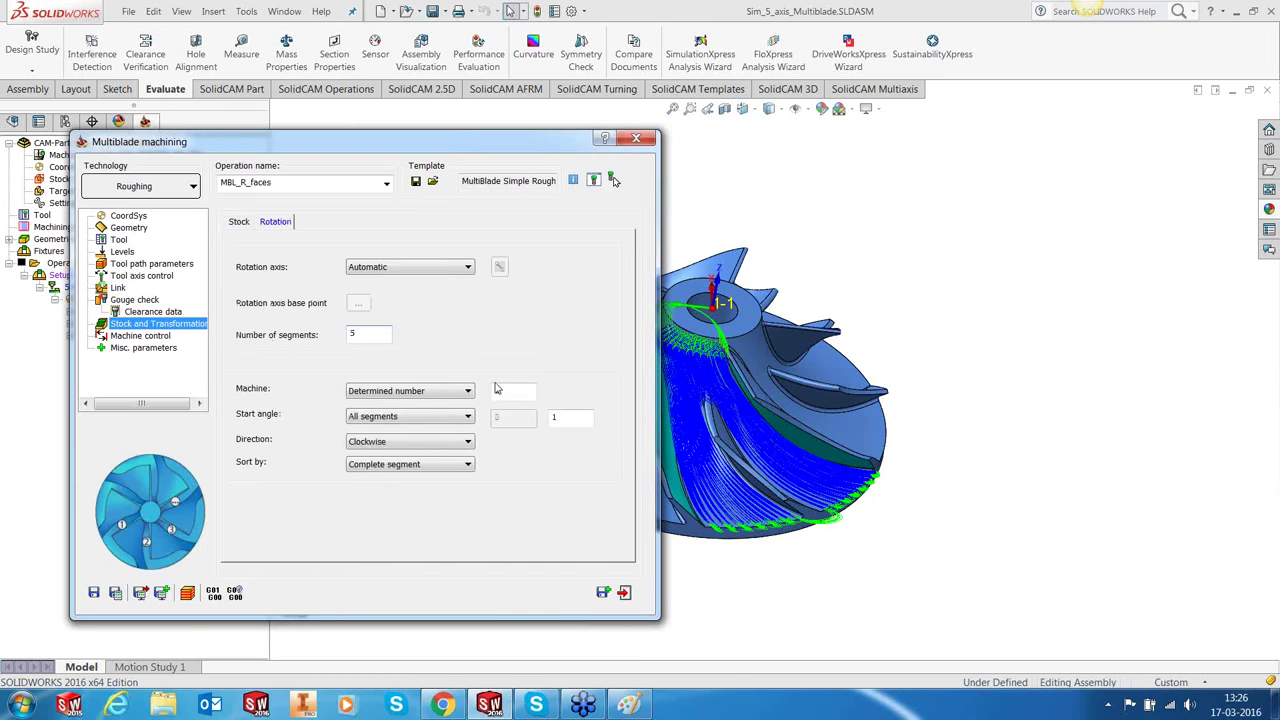
text(5)
click(115, 592)
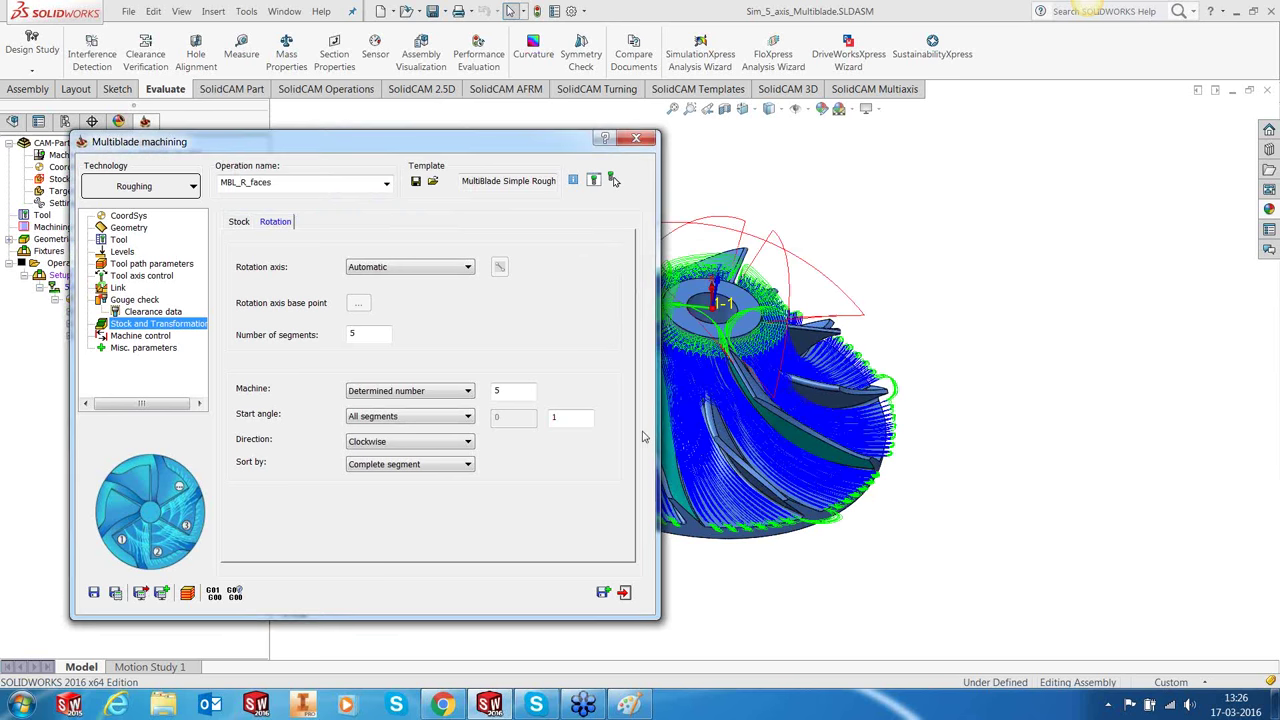
click(624, 594)
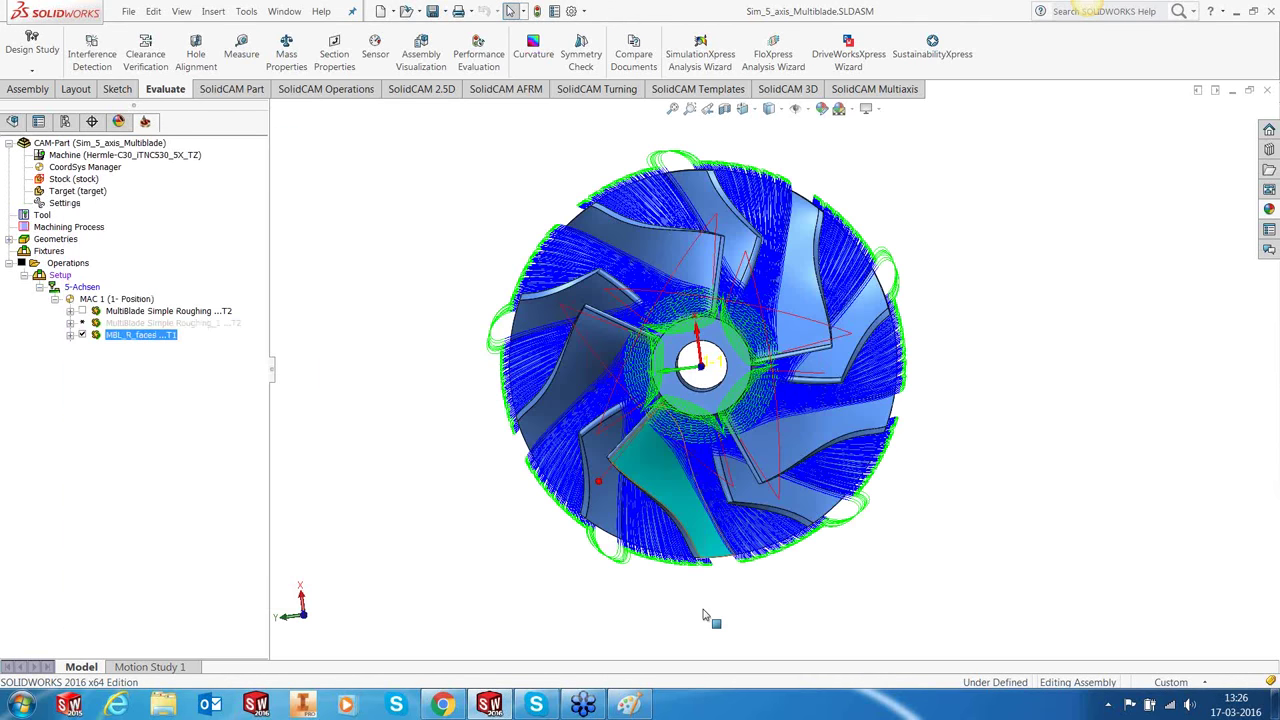
Step: Inspect the first roughing toolpath together with the MBL_R_faces toolpath on the impeller, and hide both toolpaths
scroll(703, 615, down, 3)
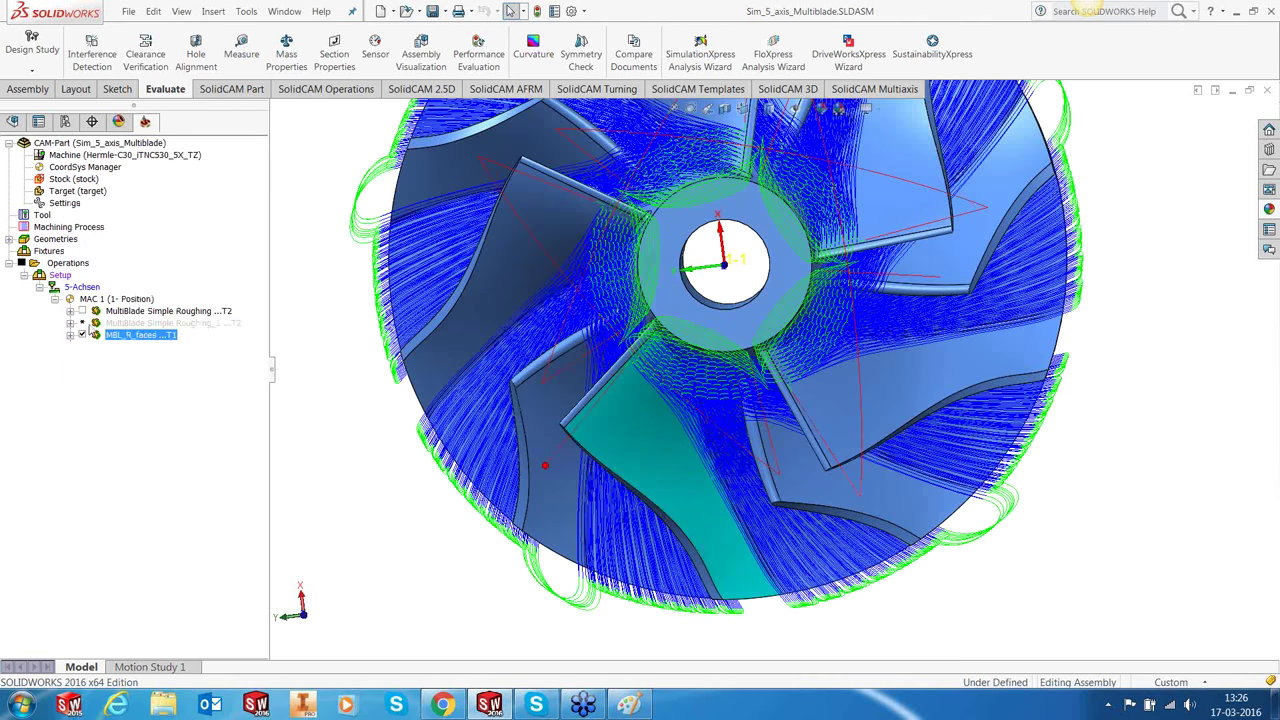
click(82, 311)
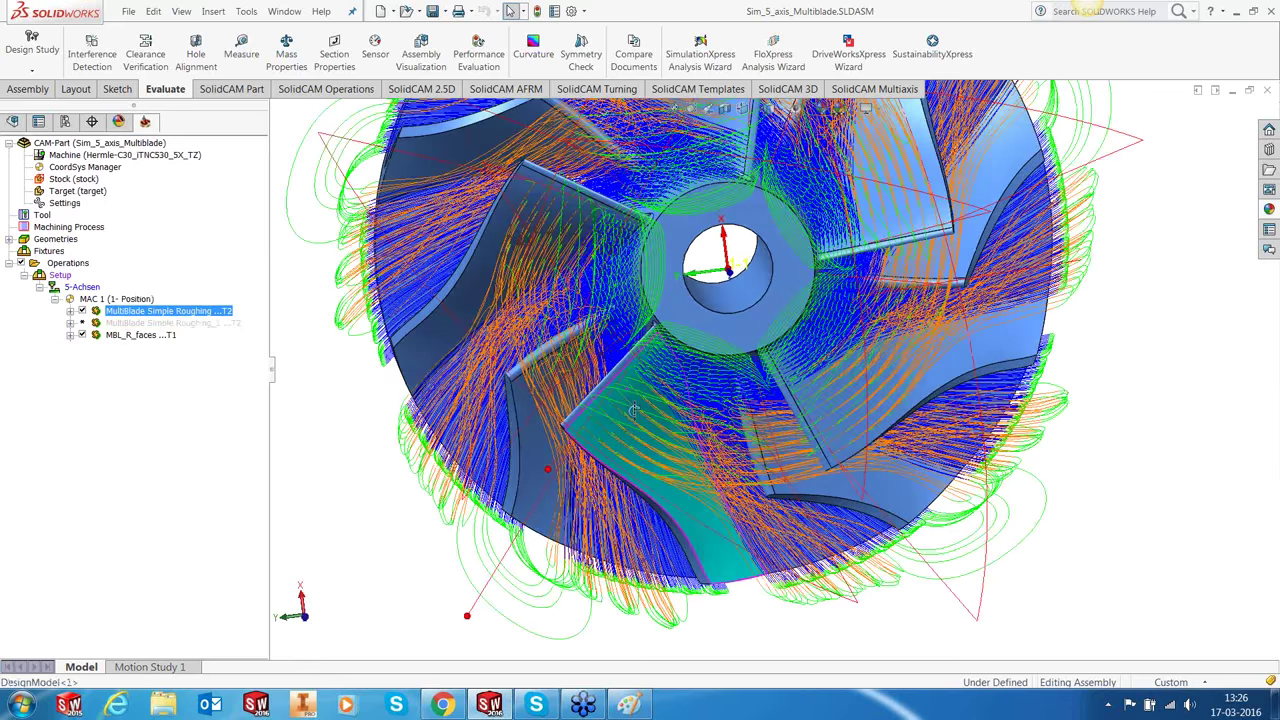
middle_drag(633, 410, 652, 386)
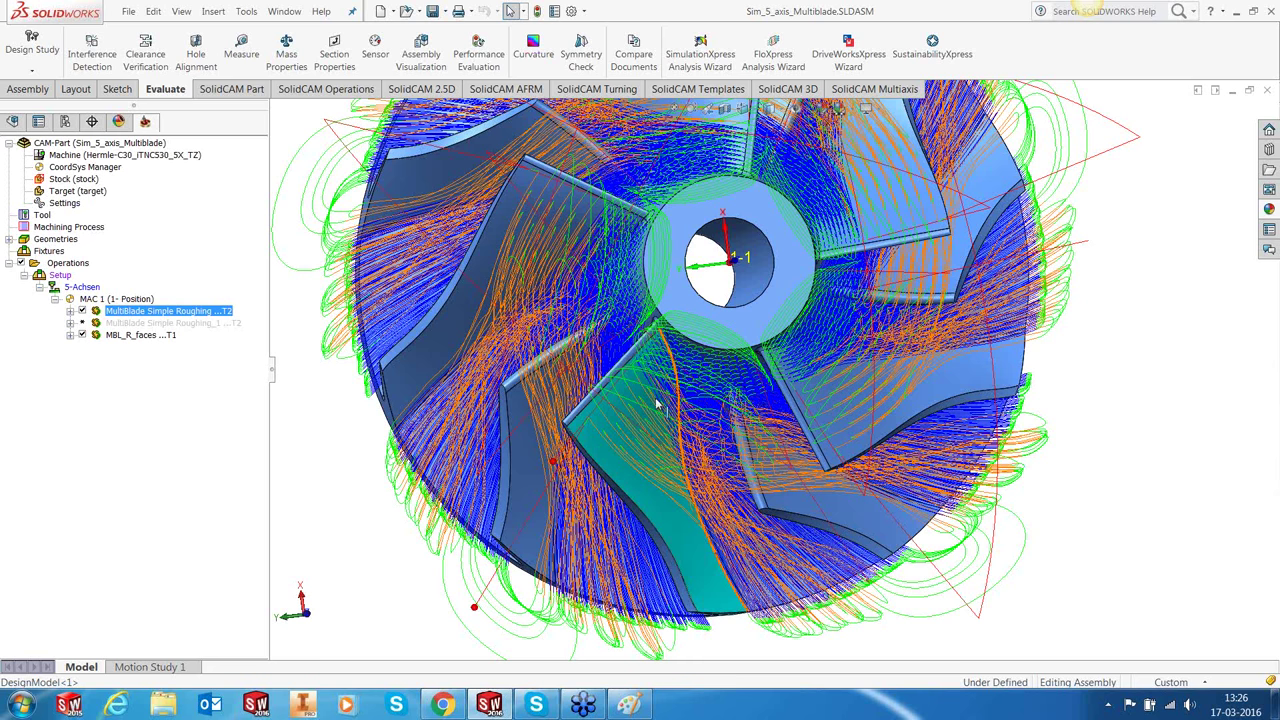
scroll(657, 403, up, 3)
middle_drag(657, 404, 752, 360)
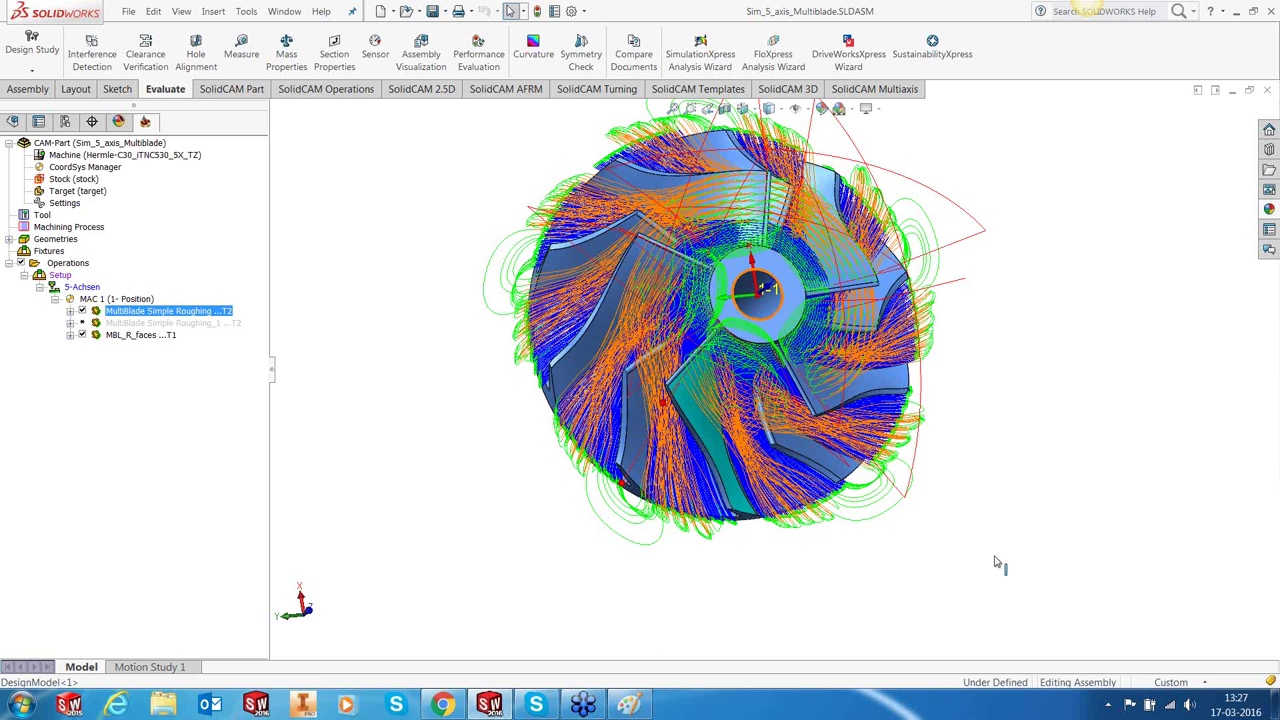
click(82, 311)
click(82, 335)
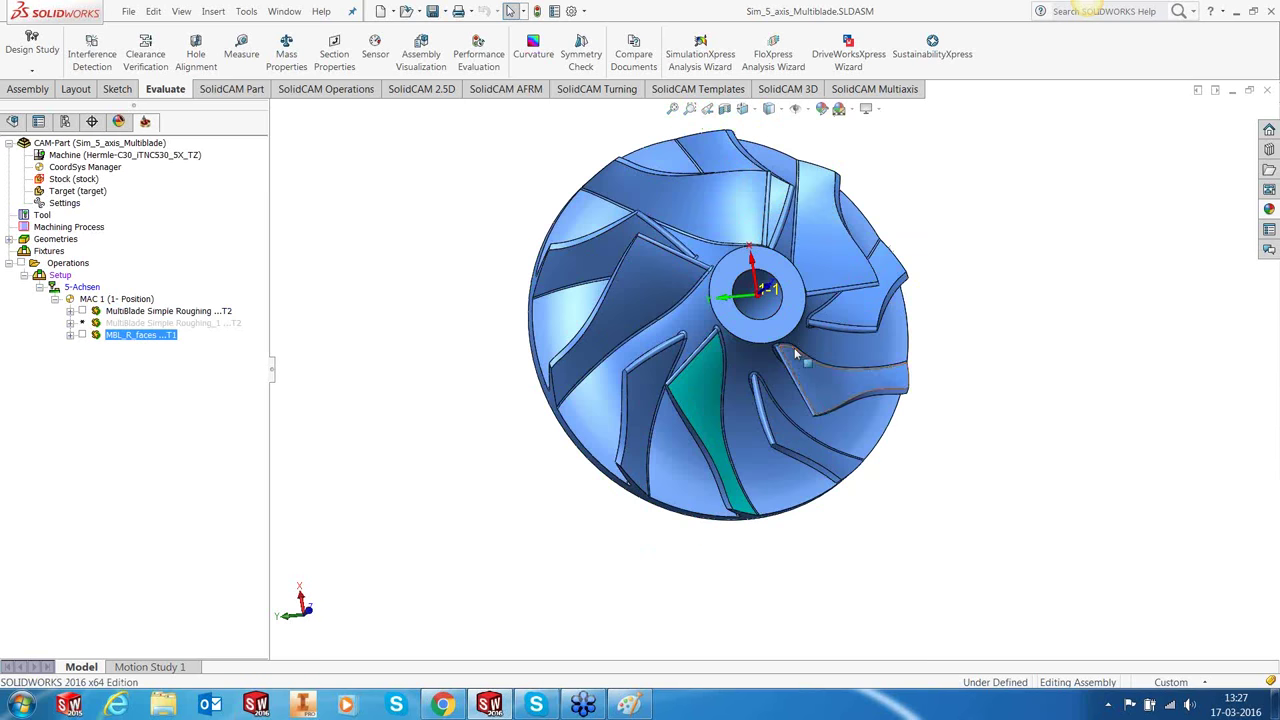
Step: Add a new operation after MBL_R_faces from the Multiblade Simple Finishing Main Blade template
middle_drag(793, 352, 752, 208)
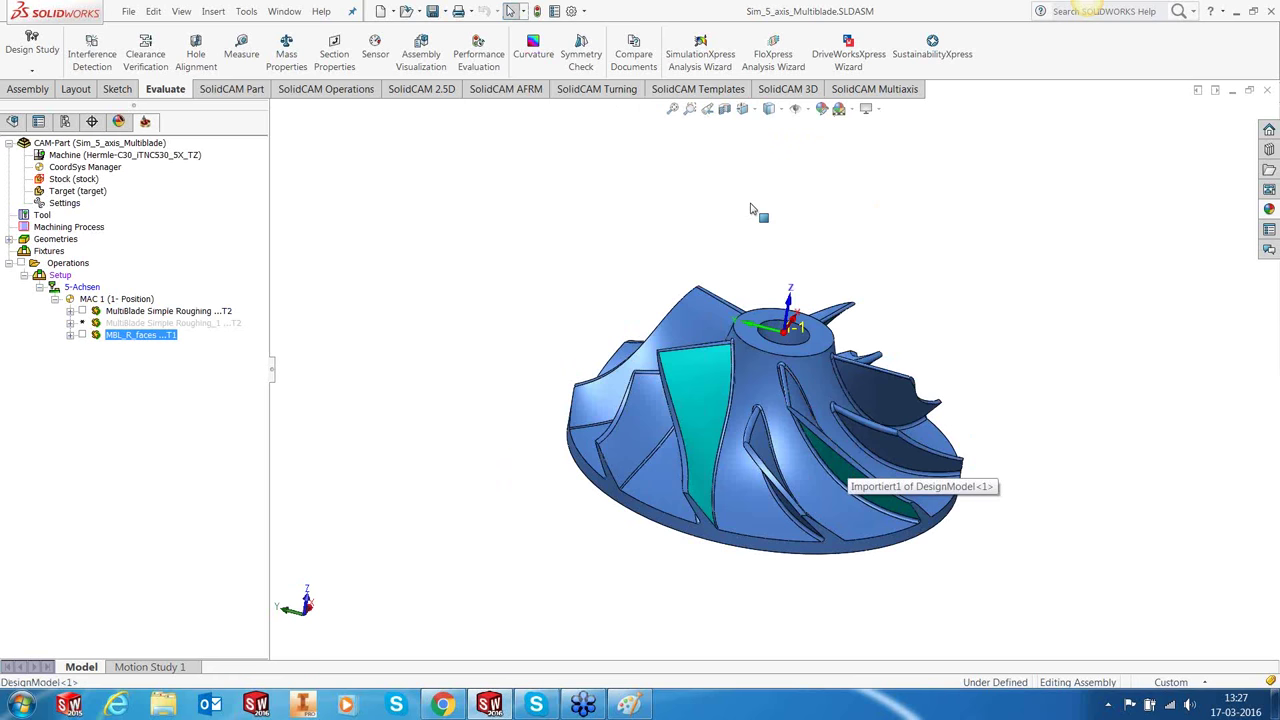
right_click(168, 336)
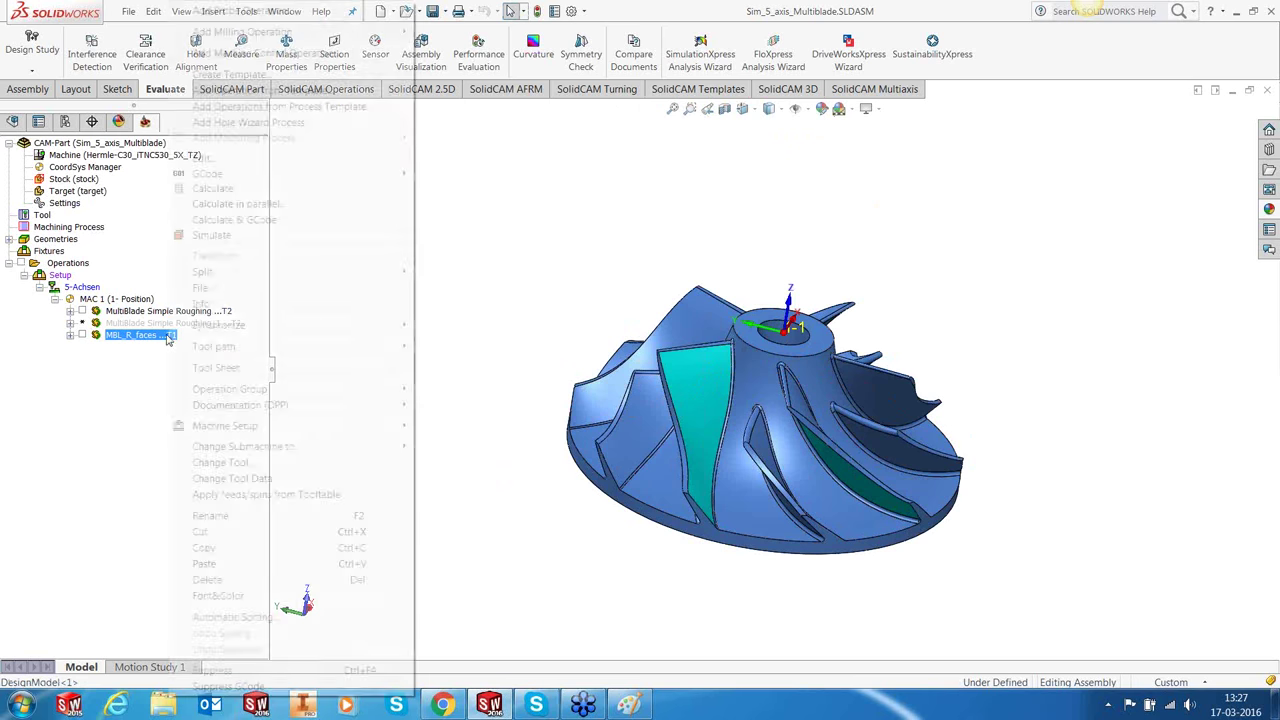
click(233, 92)
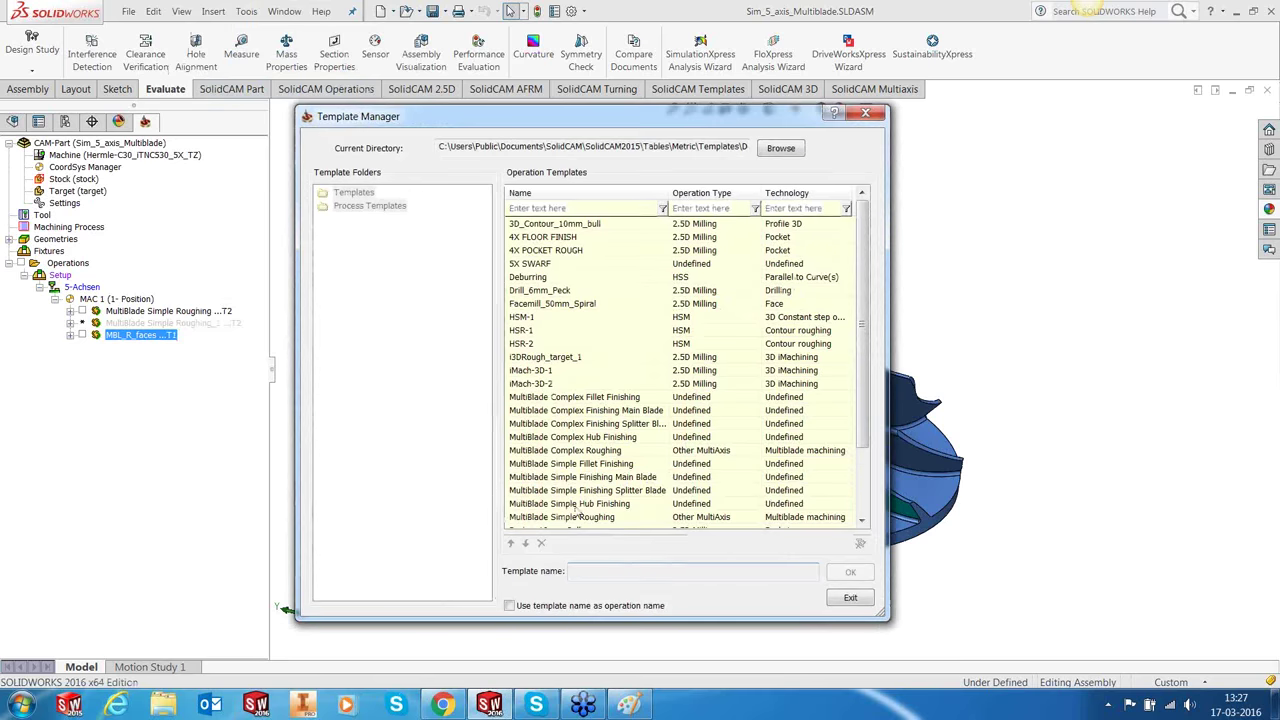
click(578, 478)
click(852, 575)
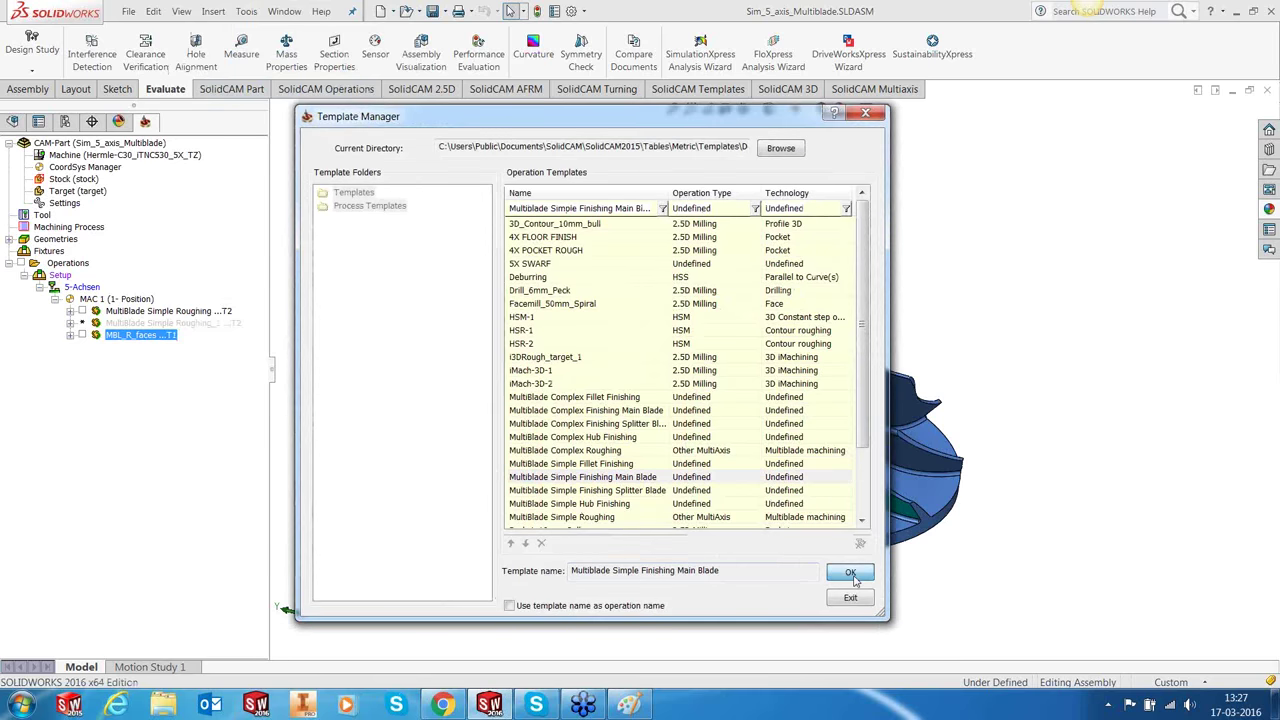
click(480, 374)
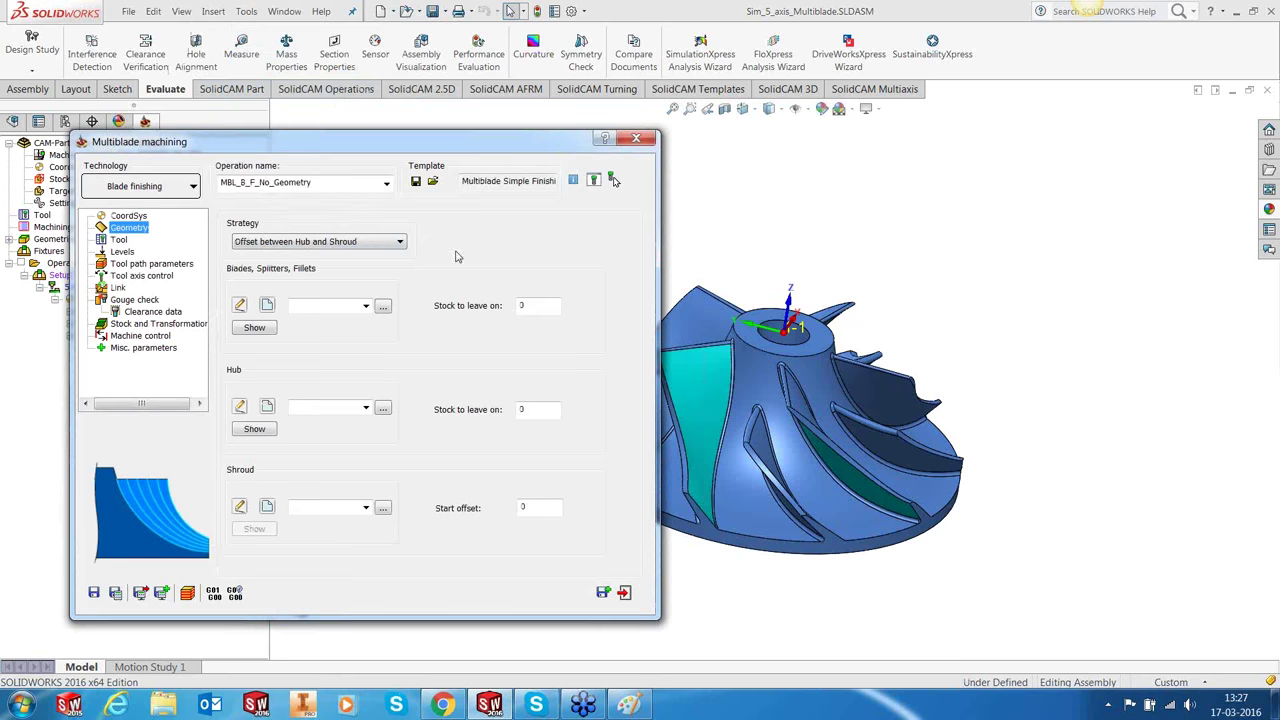
Step: Assign the geometry faces to the blades, splitters and fillets, and faces1 to the hub of the blade finishing operation
drag(475, 147, 510, 128)
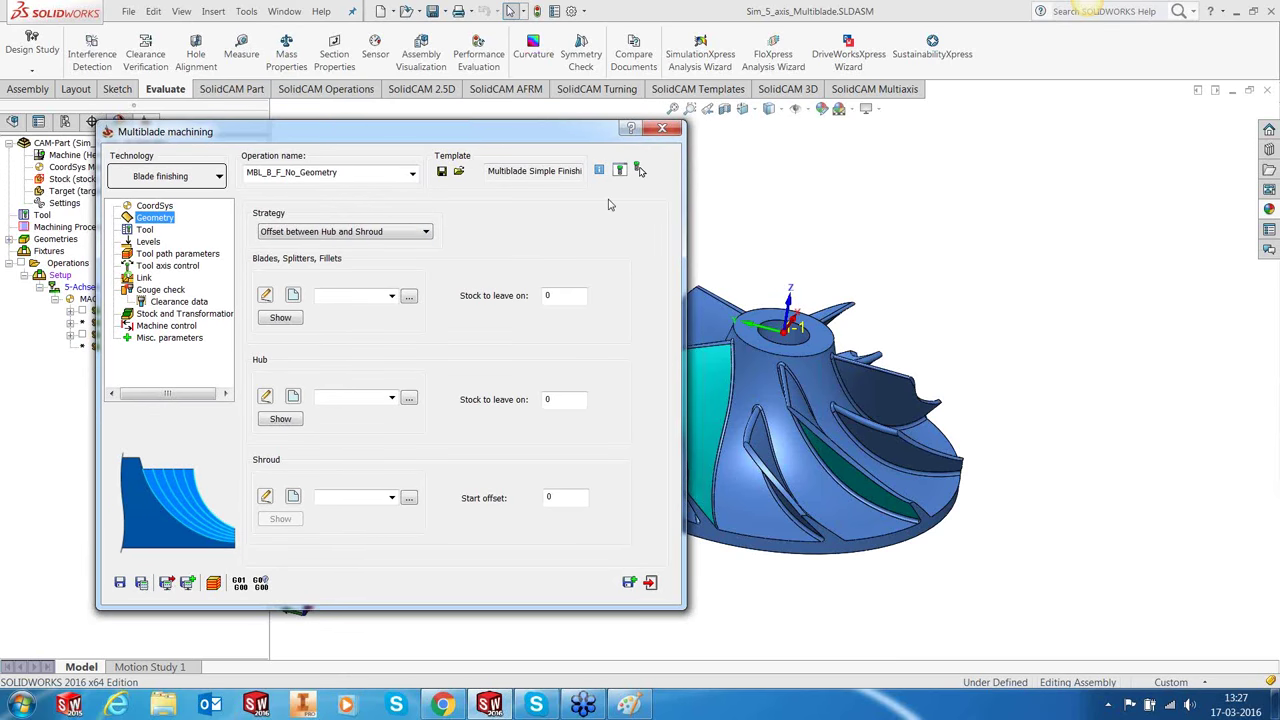
click(390, 298)
click(328, 310)
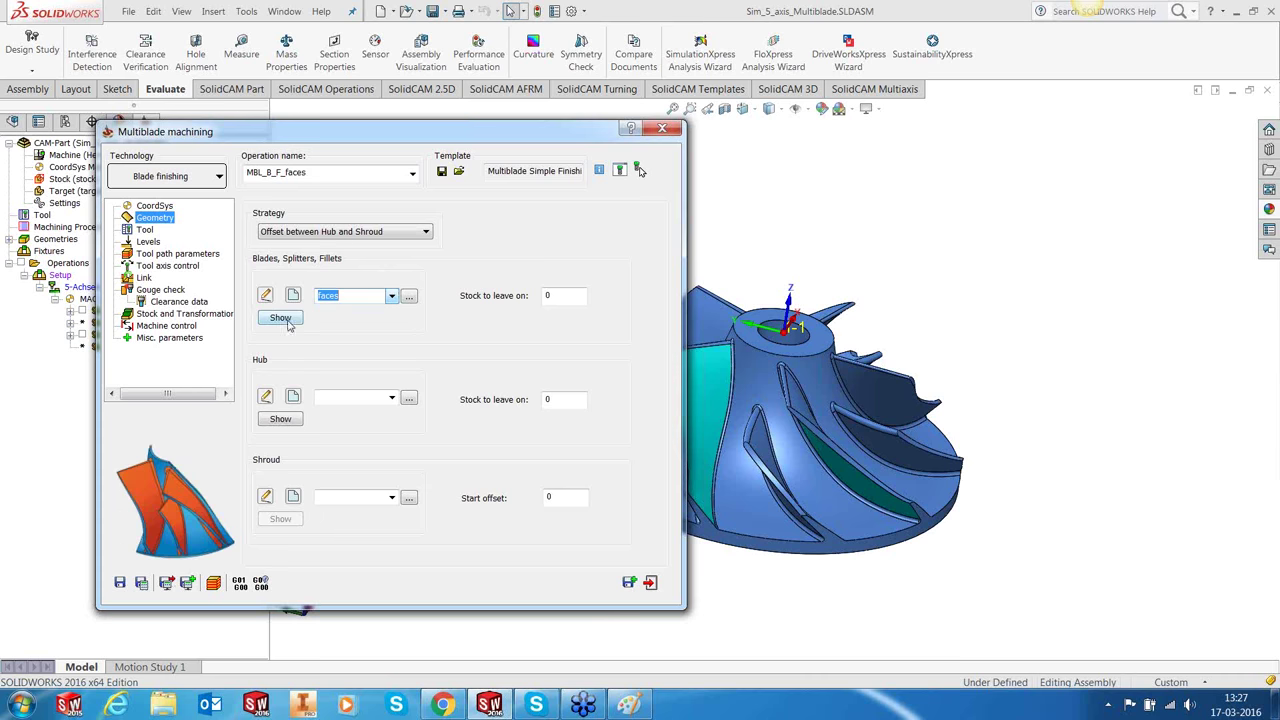
click(409, 297)
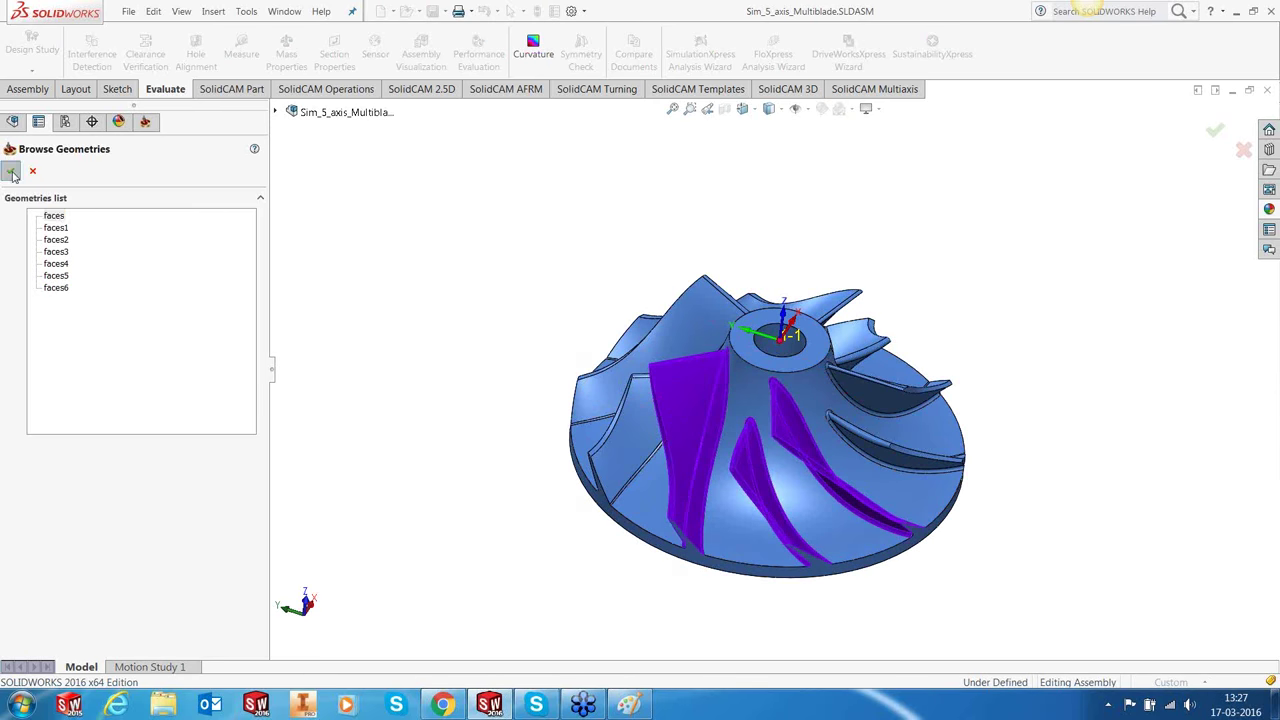
click(10, 170)
click(392, 400)
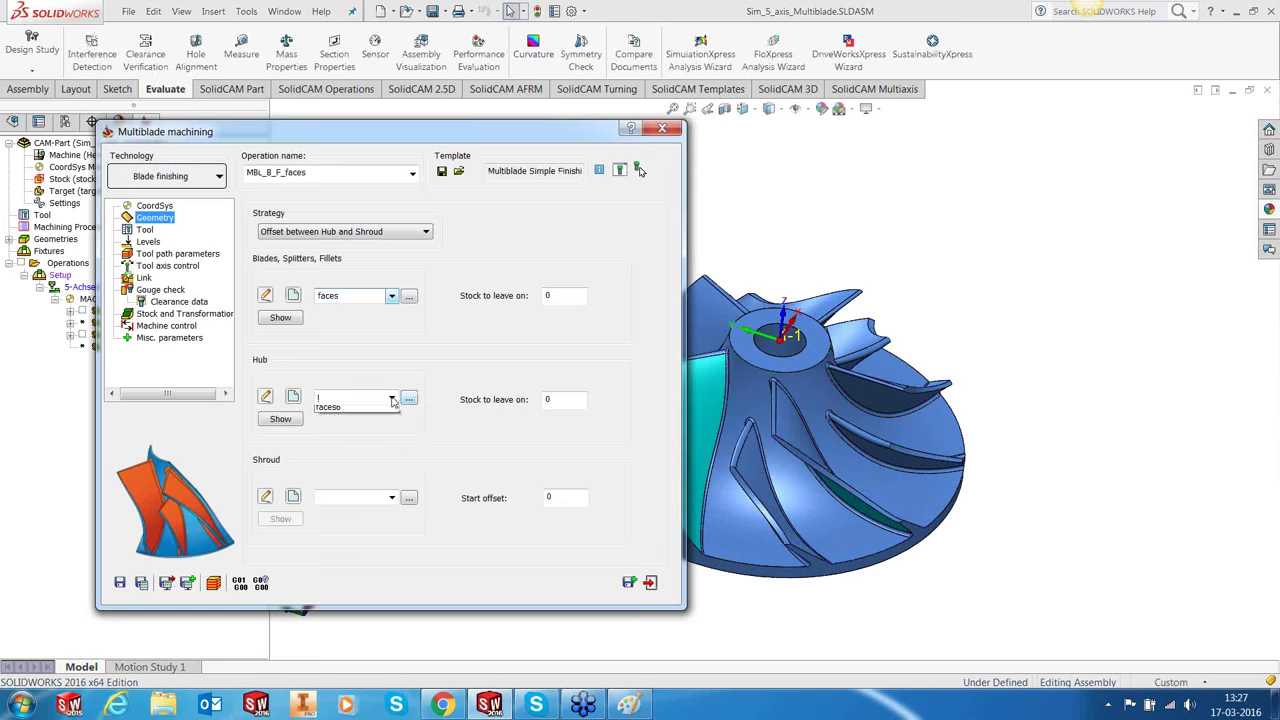
click(345, 420)
Step: Assign the geometry faces2 to the shroud and set the stock to leave on the hub to 0.3
click(391, 498)
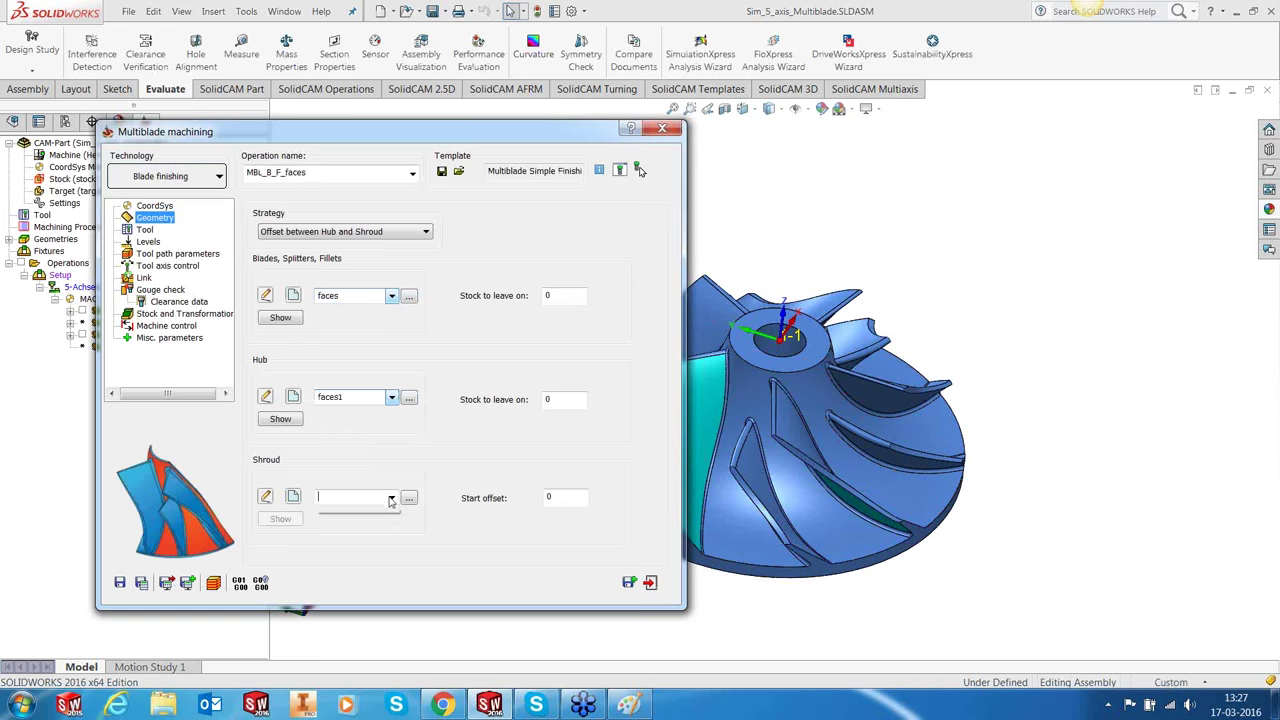
click(350, 537)
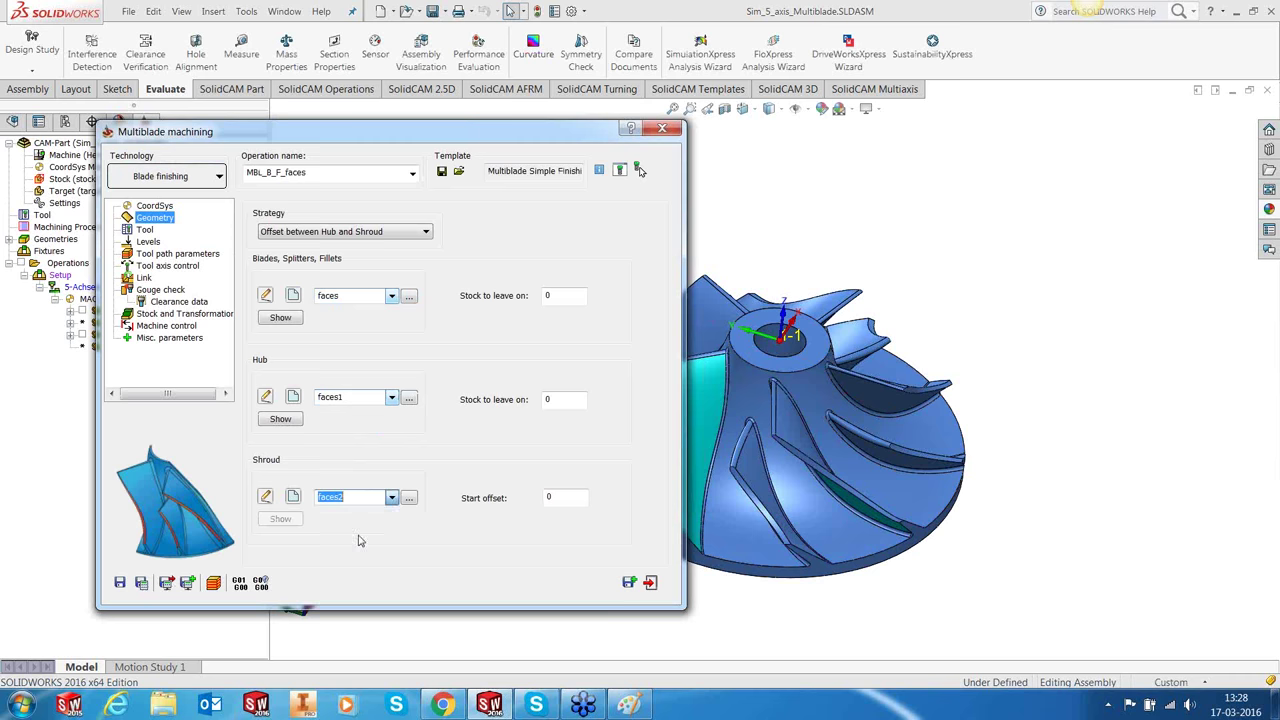
click(409, 497)
click(56, 240)
click(10, 171)
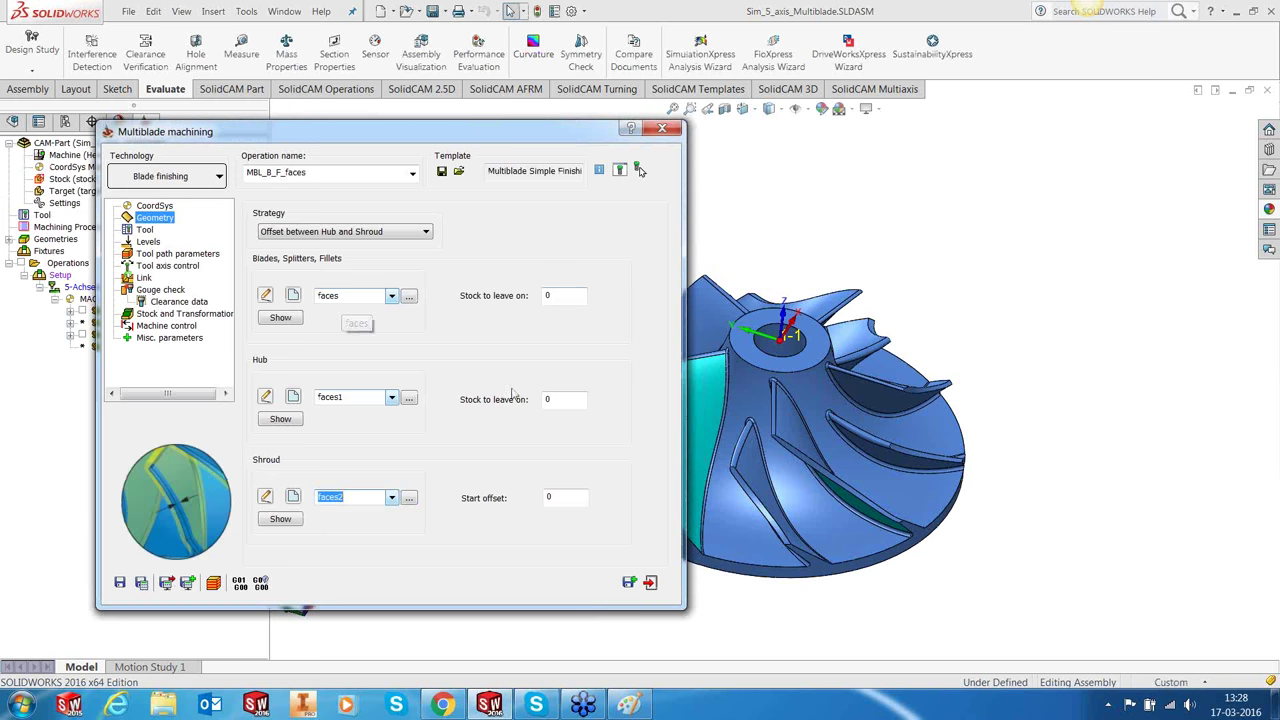
click(565, 399)
text(.3)
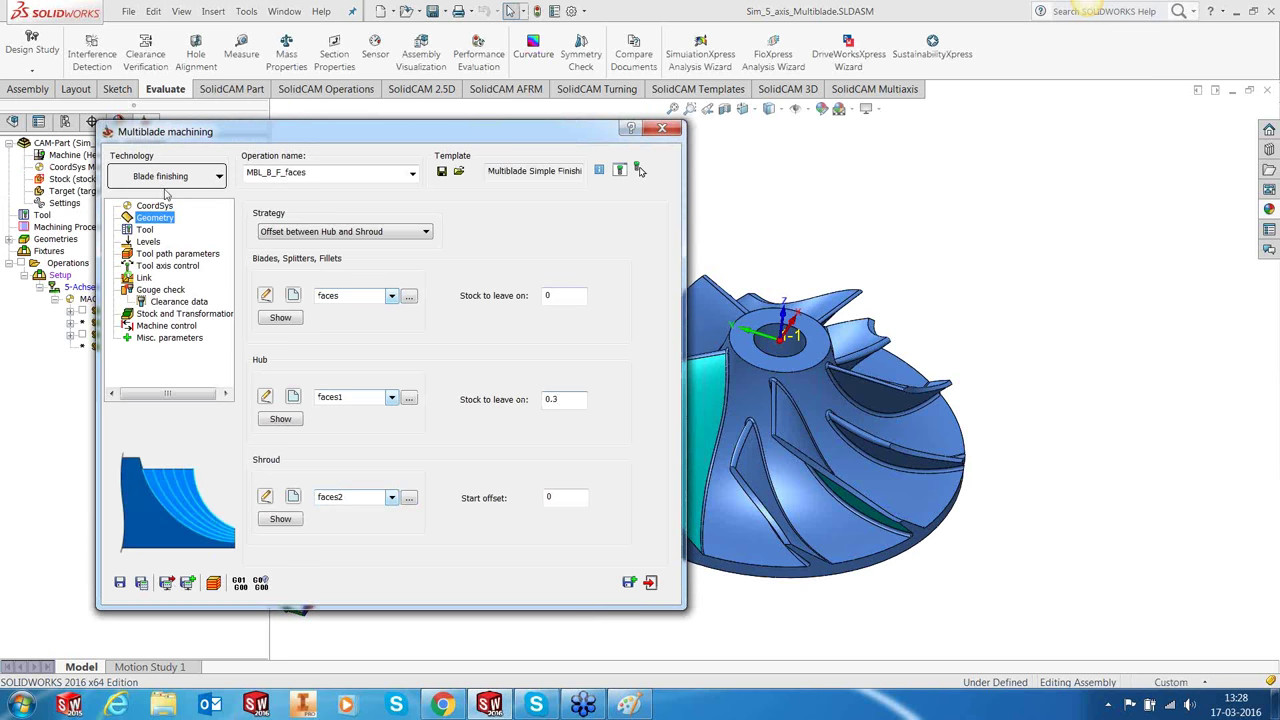
Step: Choose the 12 mm taper mill, tool number 1 with 2.5 mm corner radius, for the blade finishing operation
click(145, 230)
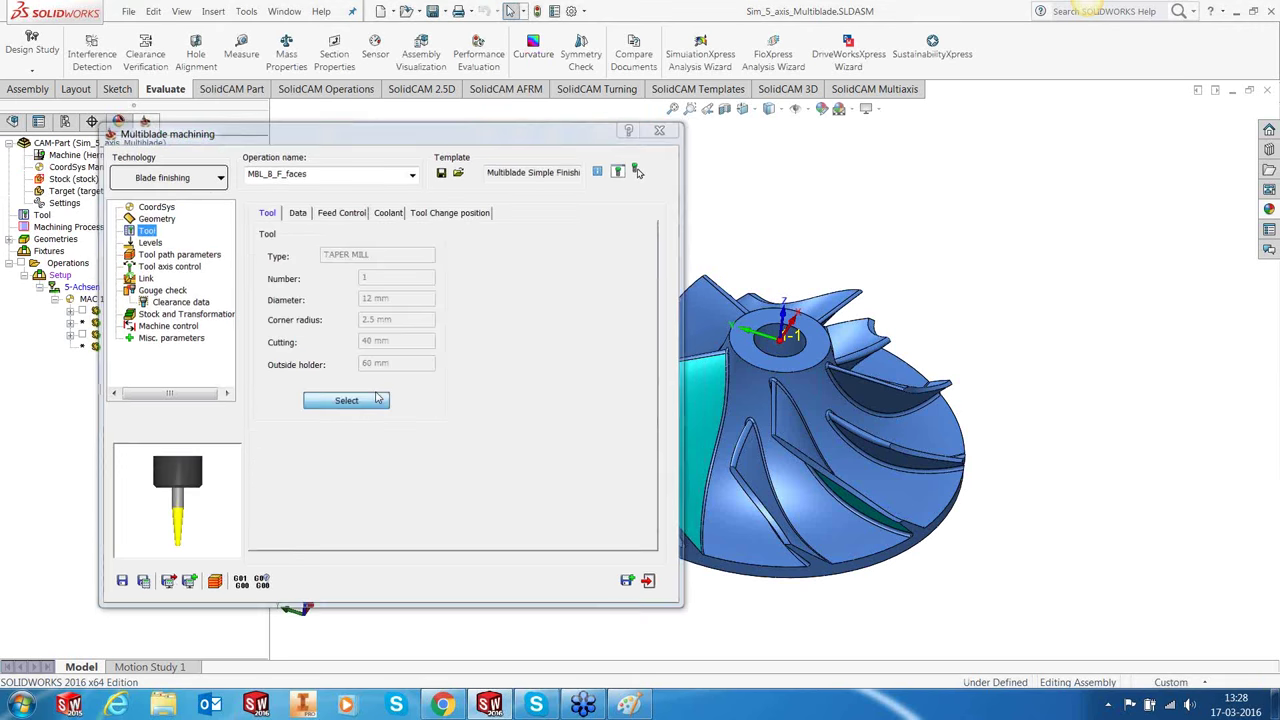
click(377, 398)
click(1032, 567)
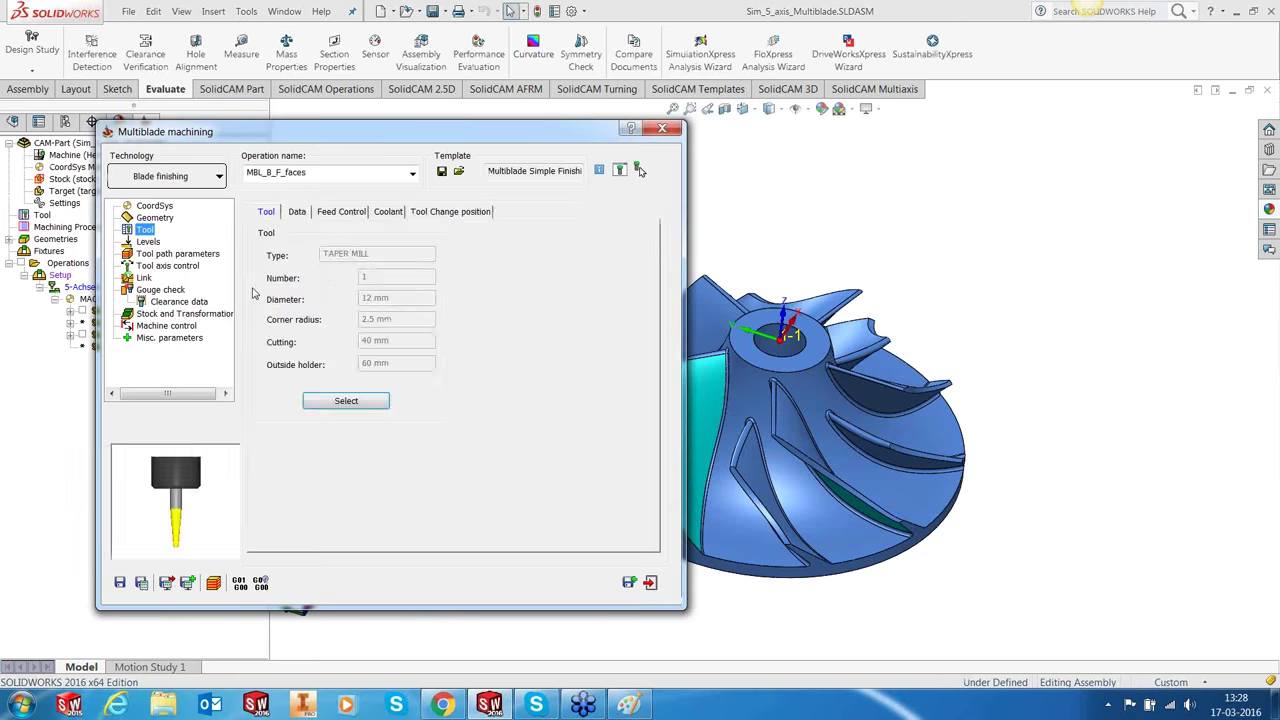
Step: Define the blade finishing layers by a maximum number of 15 with a Full (trim trailing edge) contour, checking the trailing edges on the model
click(178, 254)
click(340, 211)
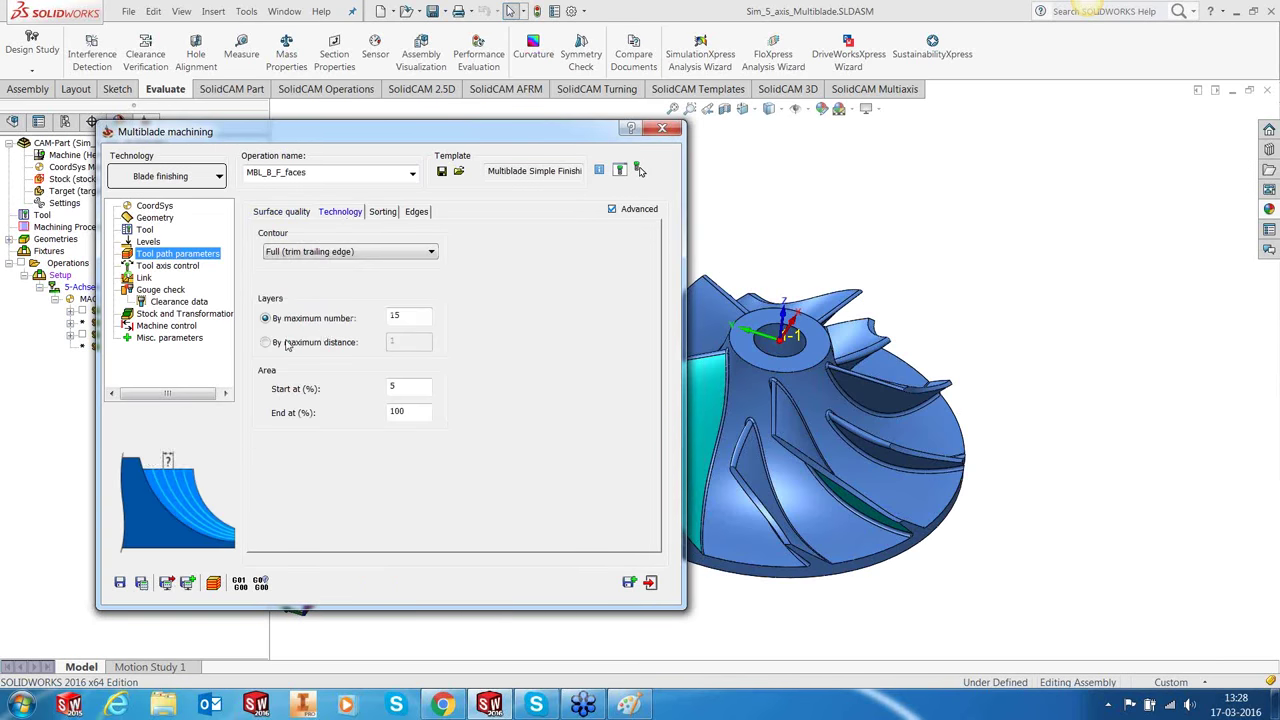
click(293, 344)
click(334, 320)
click(348, 252)
click(337, 284)
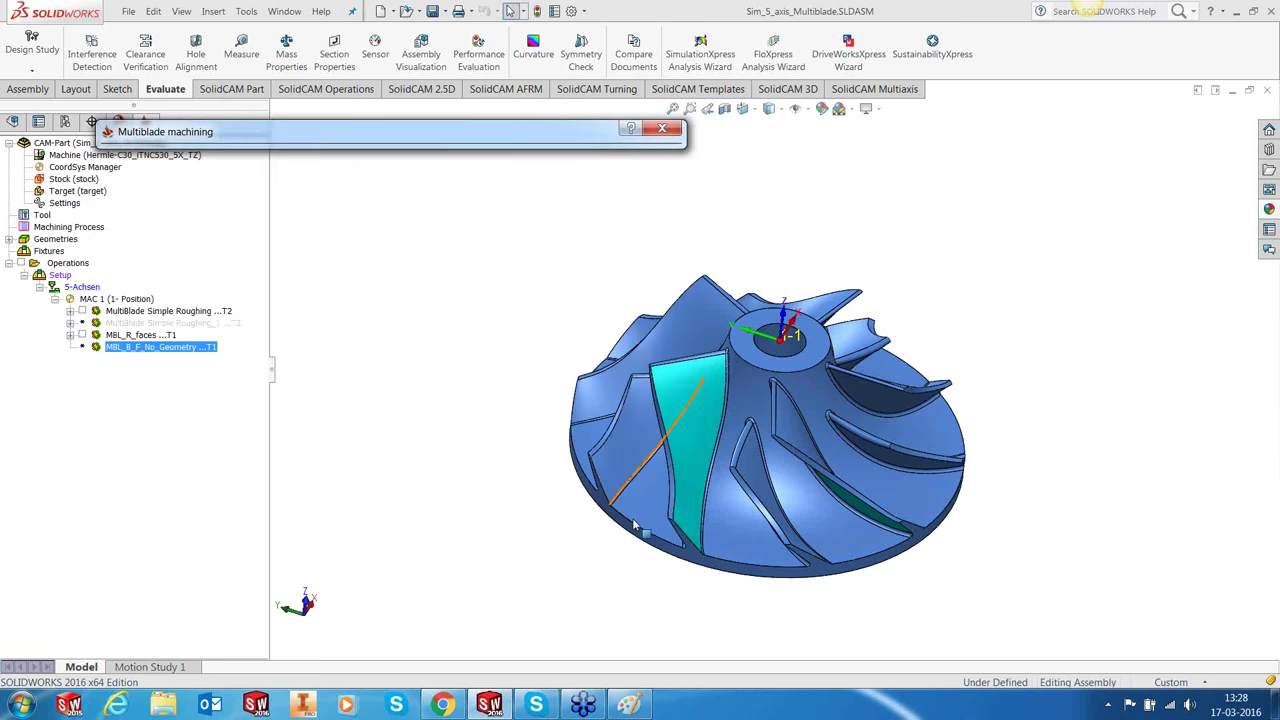
scroll(697, 530, down, 5)
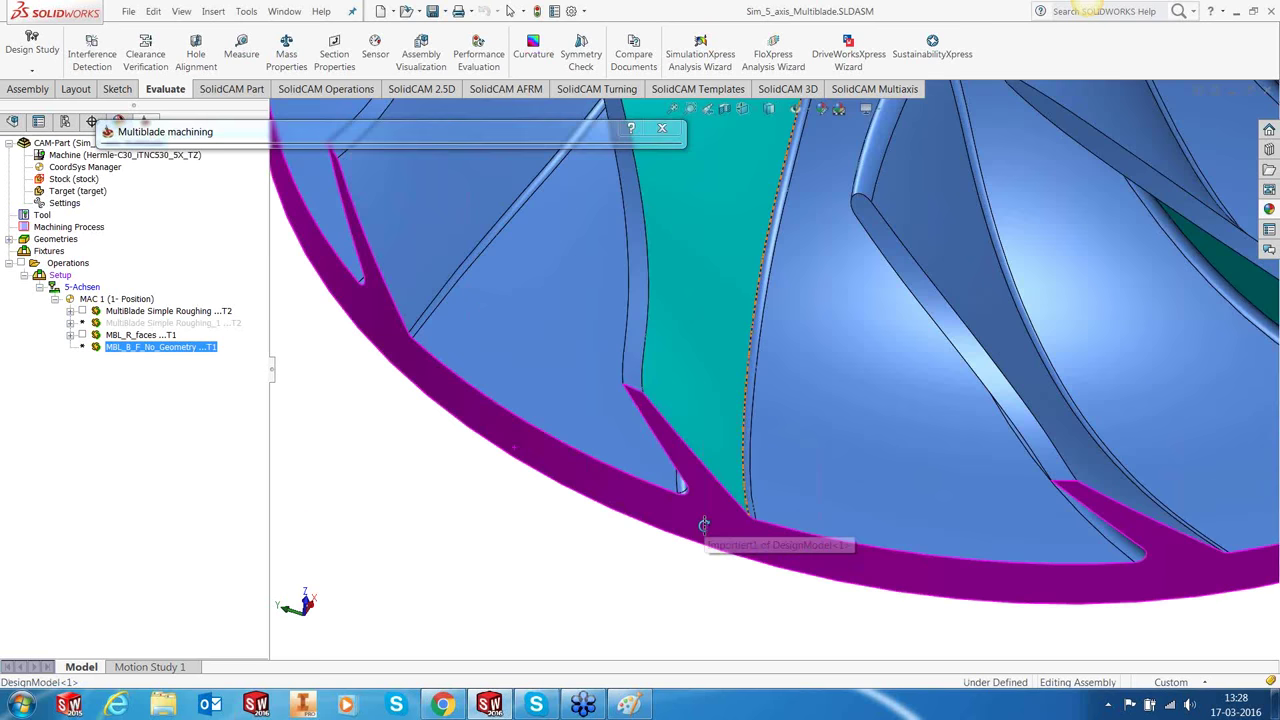
scroll(704, 524, down, 1)
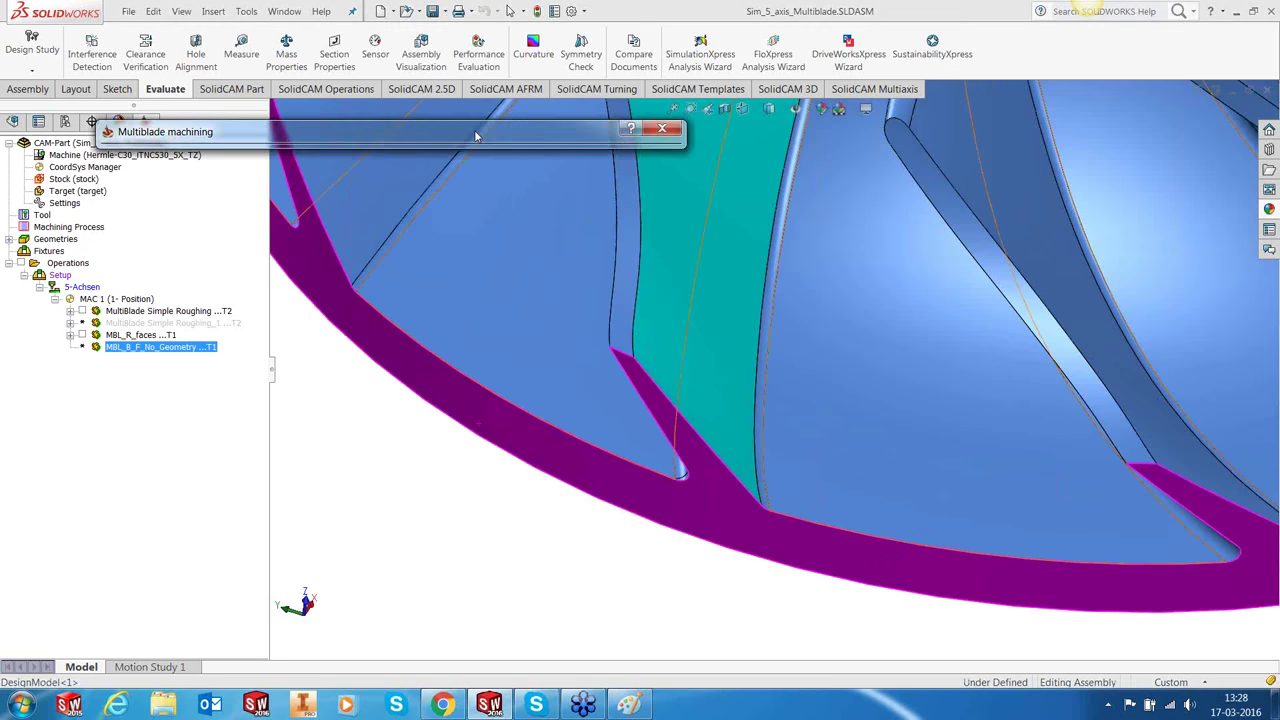
Step: Review the sorting, edges, tool axis control, gouge check and clearance data settings of the blade finishing operation
click(386, 212)
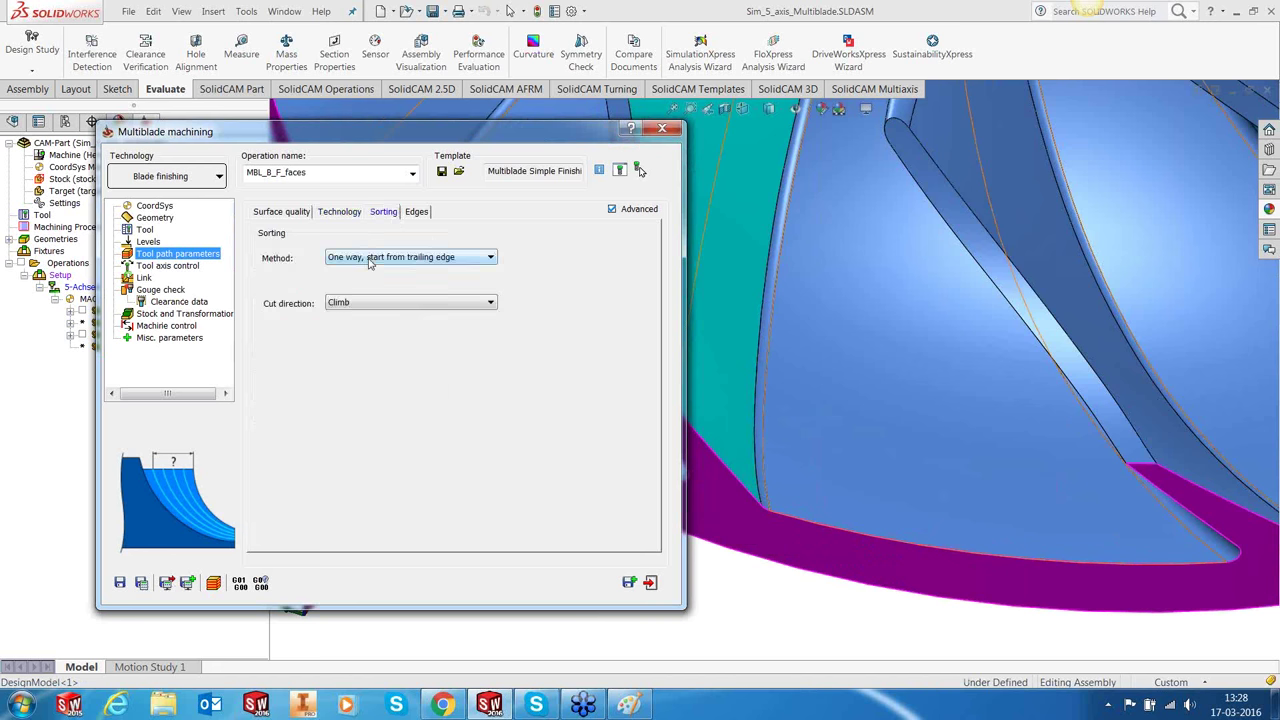
click(418, 213)
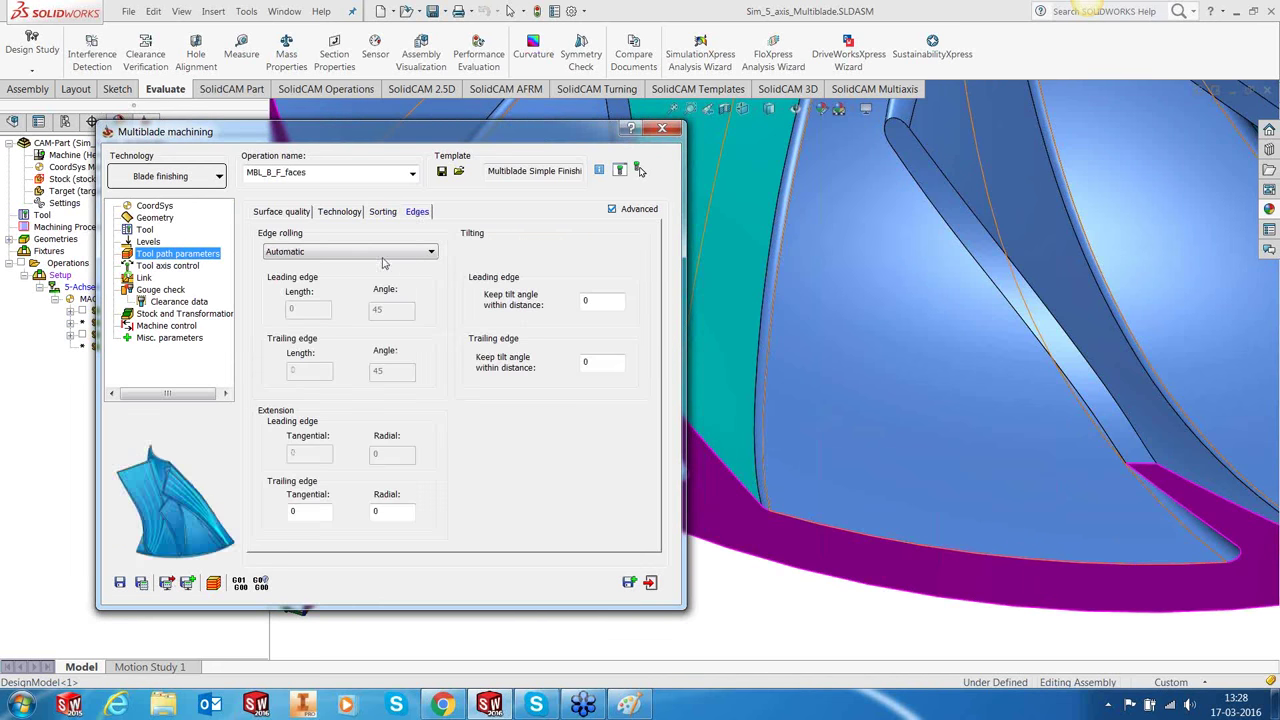
click(167, 267)
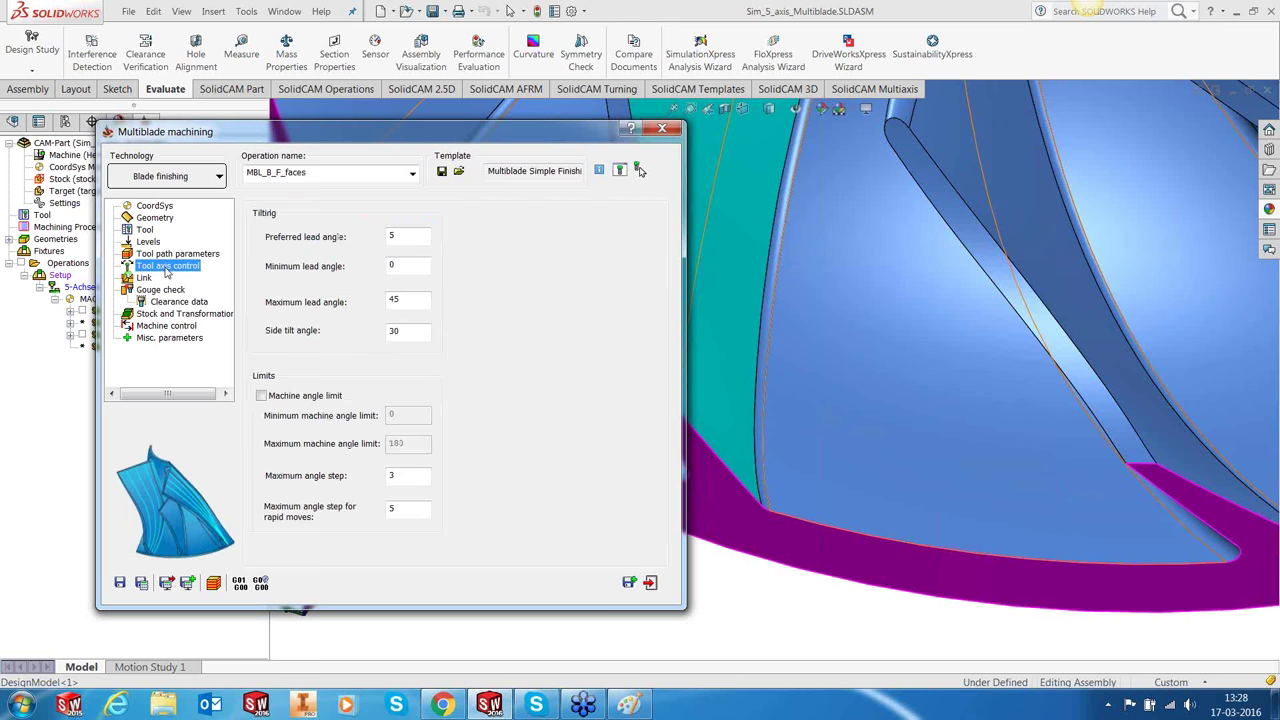
click(159, 290)
click(155, 302)
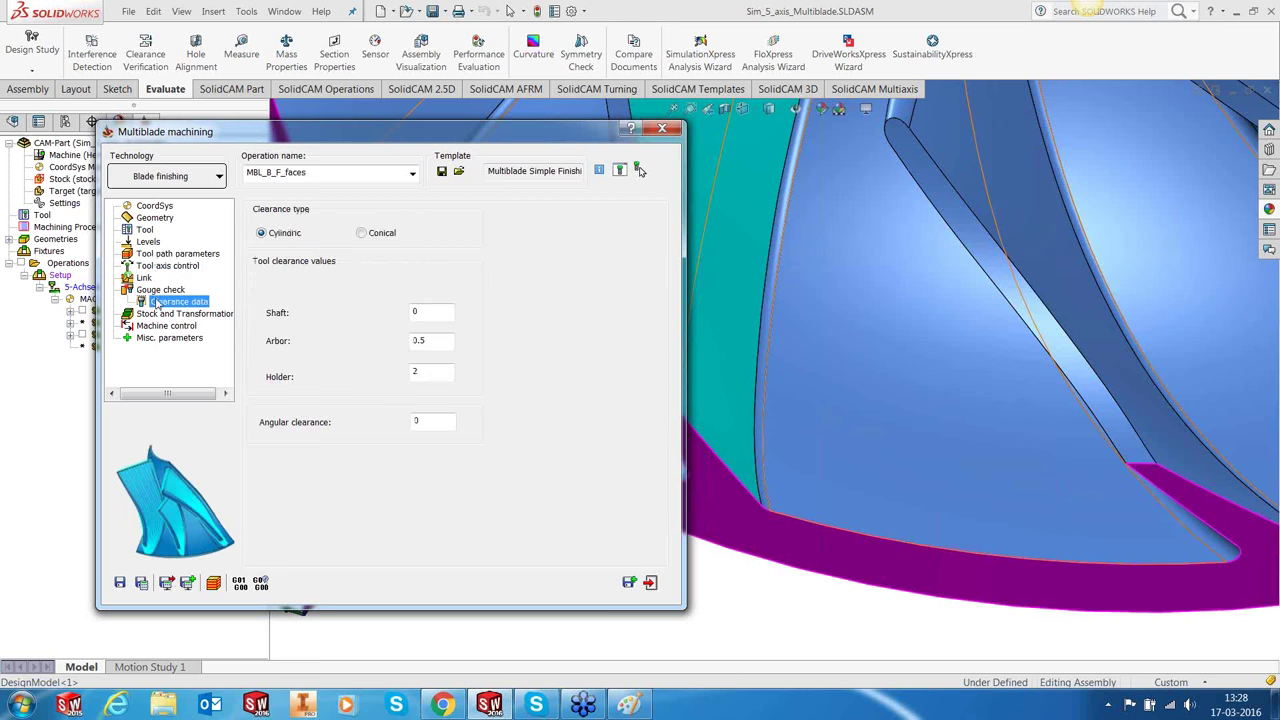
Step: Save and calculate the blade finishing operation, close it and examine its toolpath on the blades and splitter
click(141, 584)
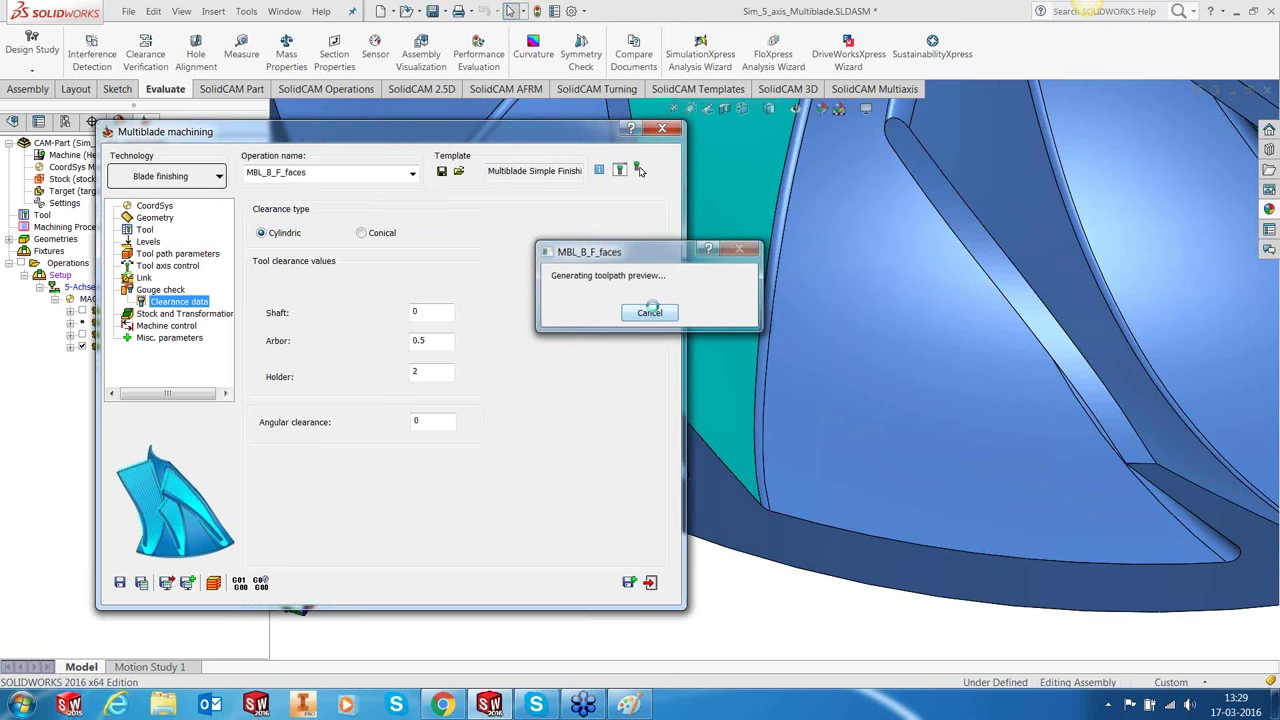
click(650, 583)
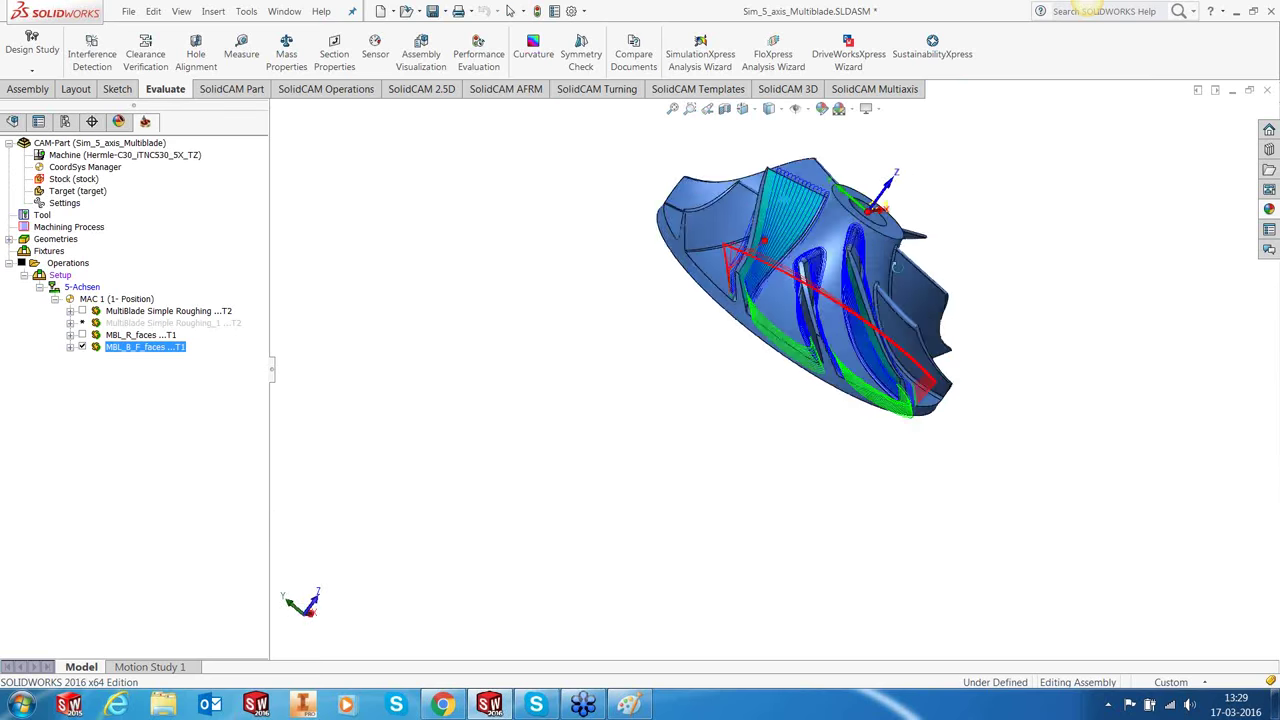
scroll(830, 330, down, 3)
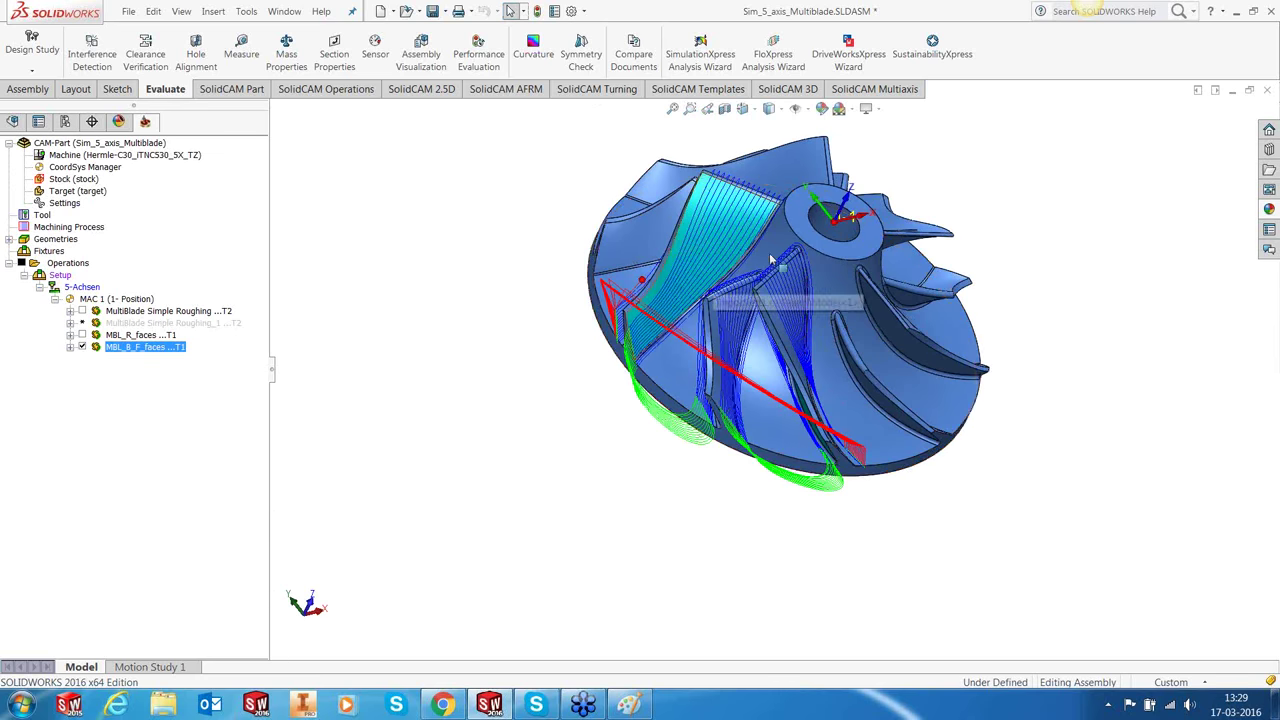
scroll(790, 292, down, 2)
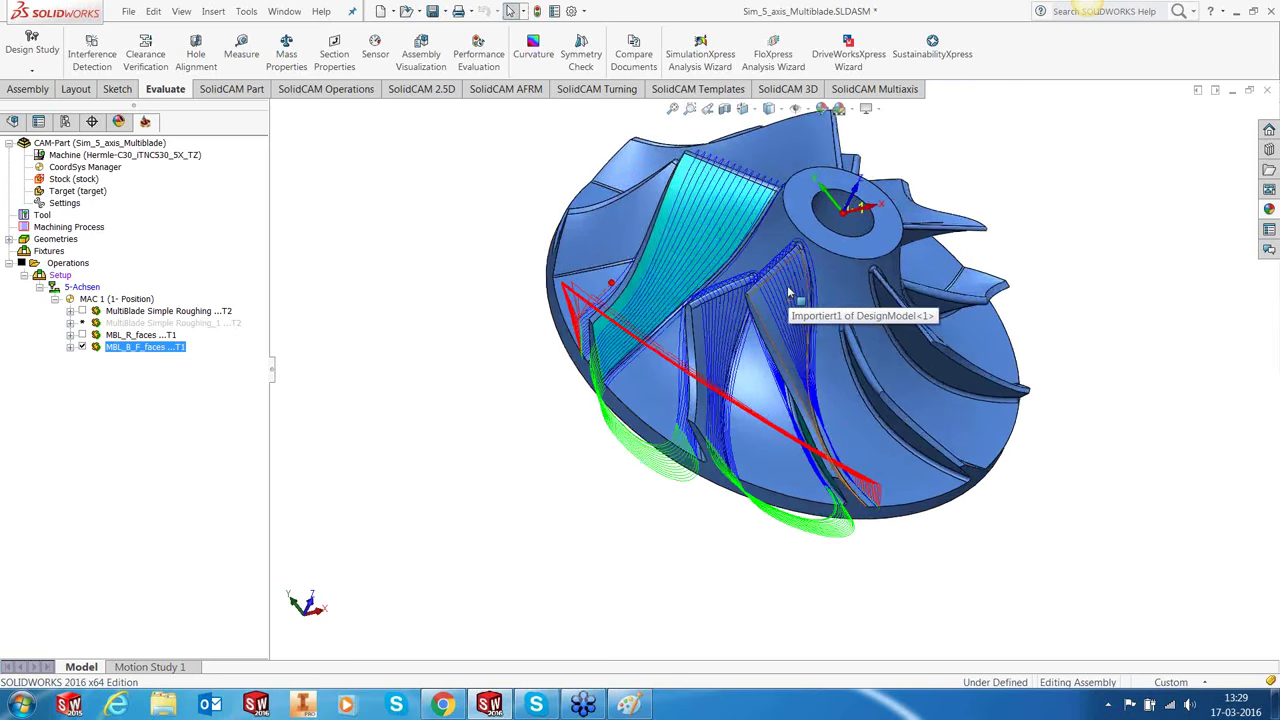
middle_drag(790, 292, 776, 362)
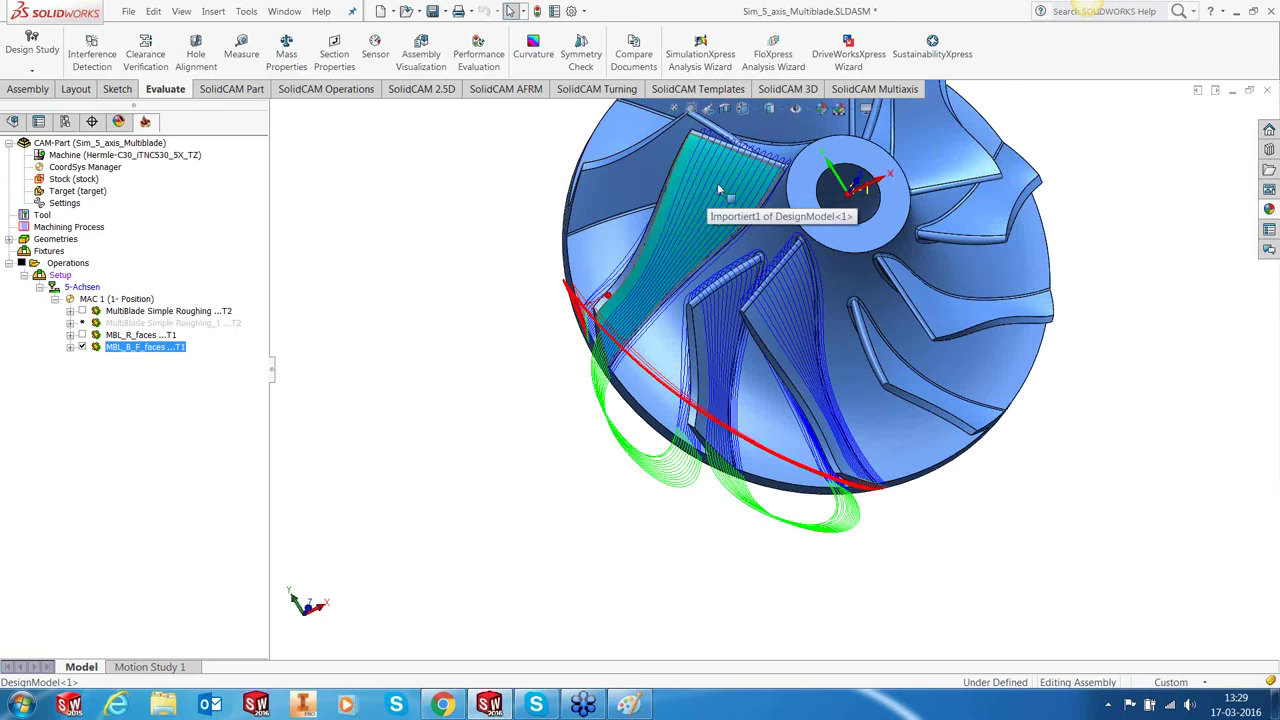
middle_drag(853, 292, 836, 180)
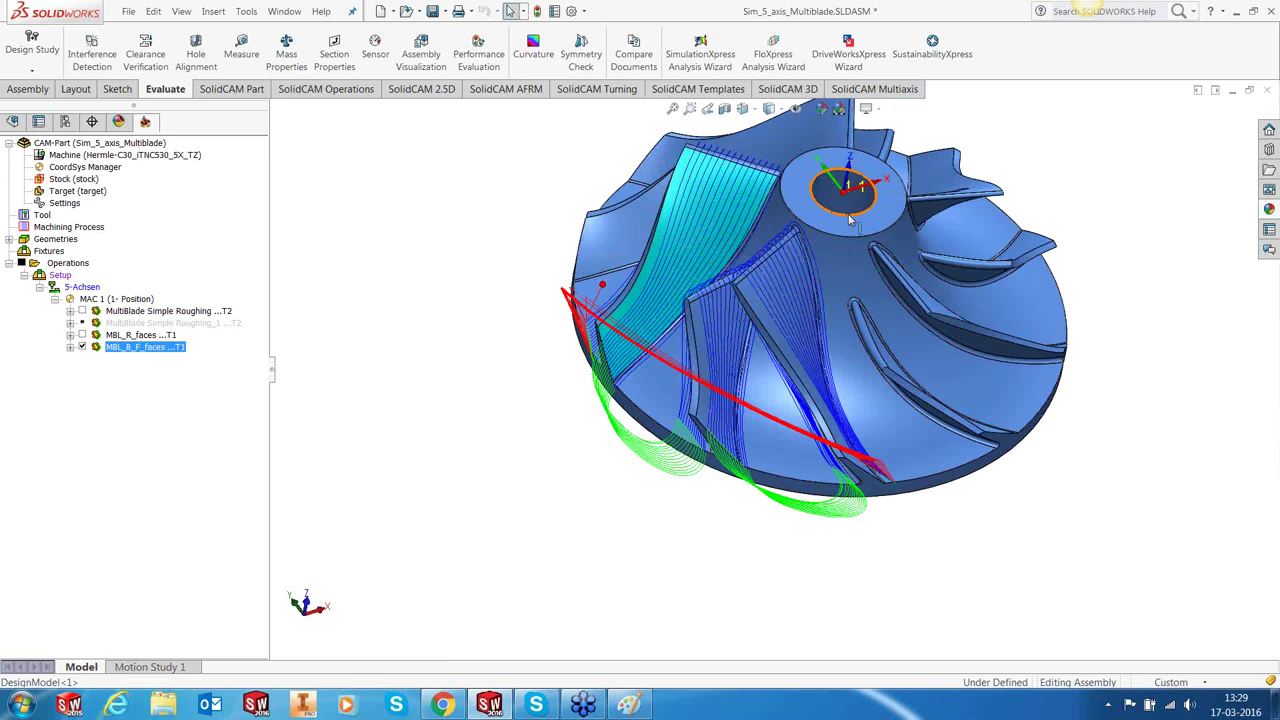
scroll(838, 180, down, 2)
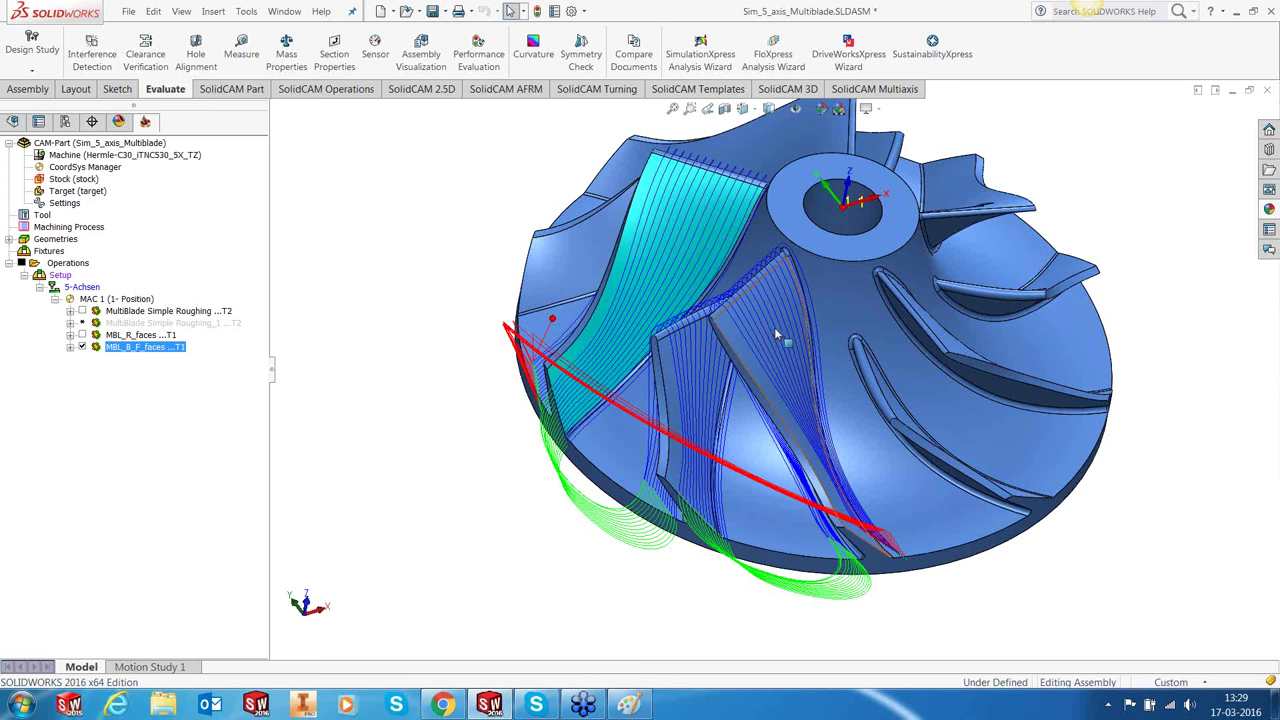
Step: Edit MBL_B_F_faces to use the geometry faces3 for the blades, splitters and fillets, and recalculate it
right_click(131, 347)
click(200, 86)
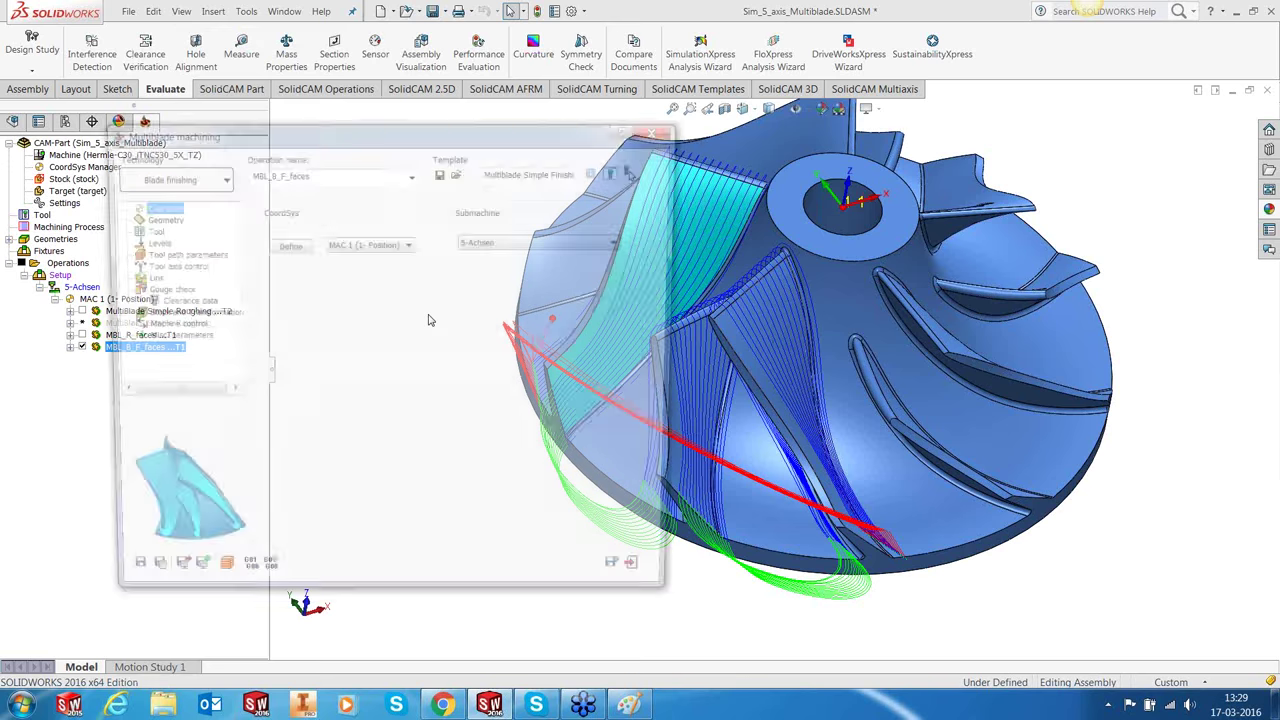
click(158, 218)
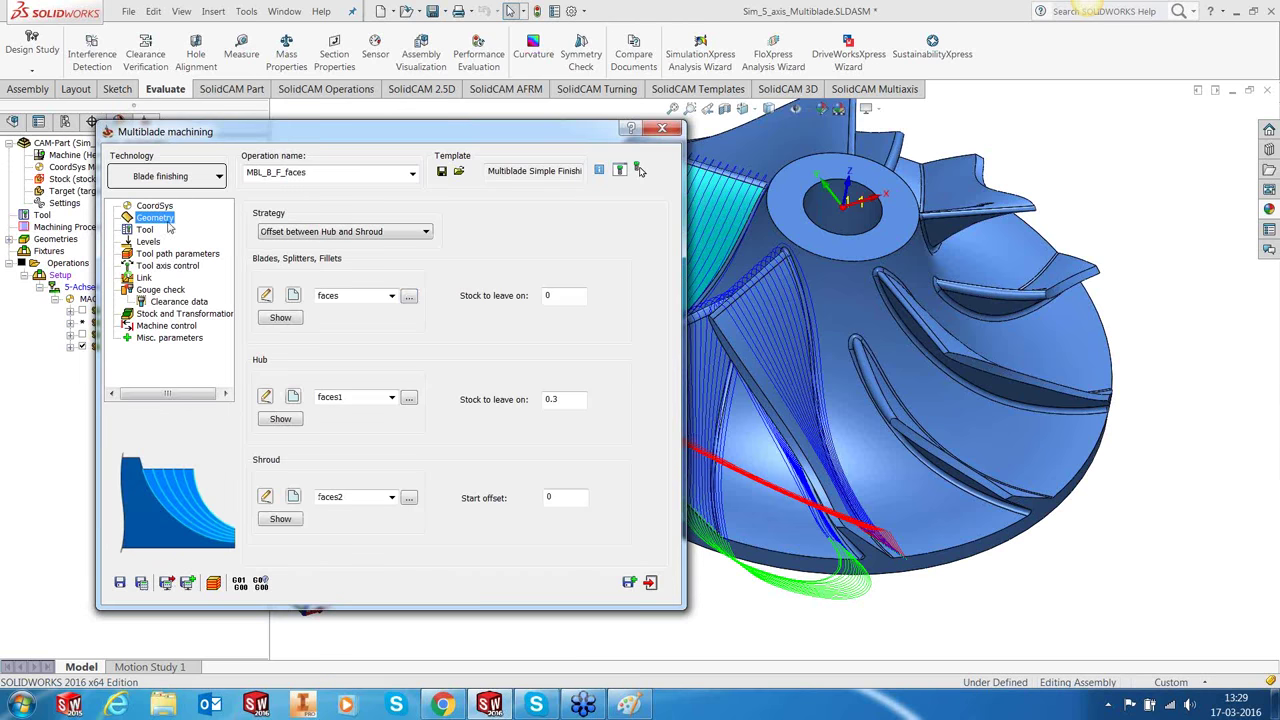
click(408, 297)
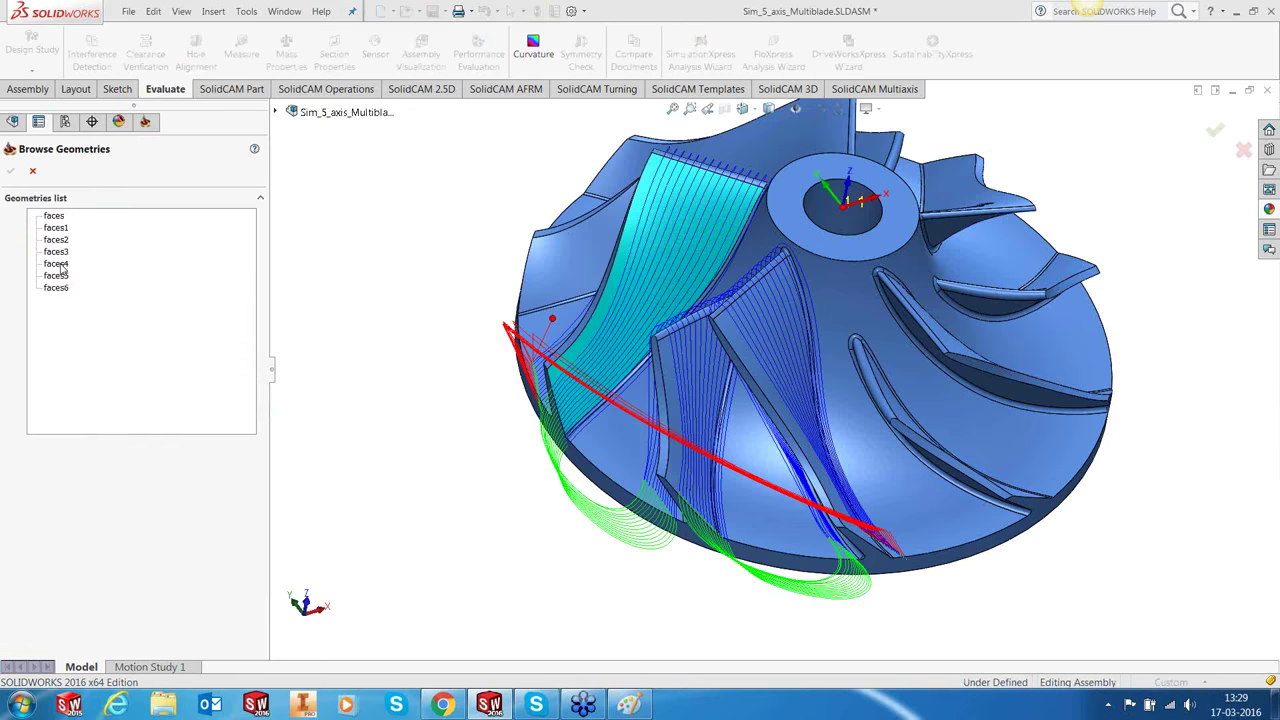
click(58, 263)
click(60, 252)
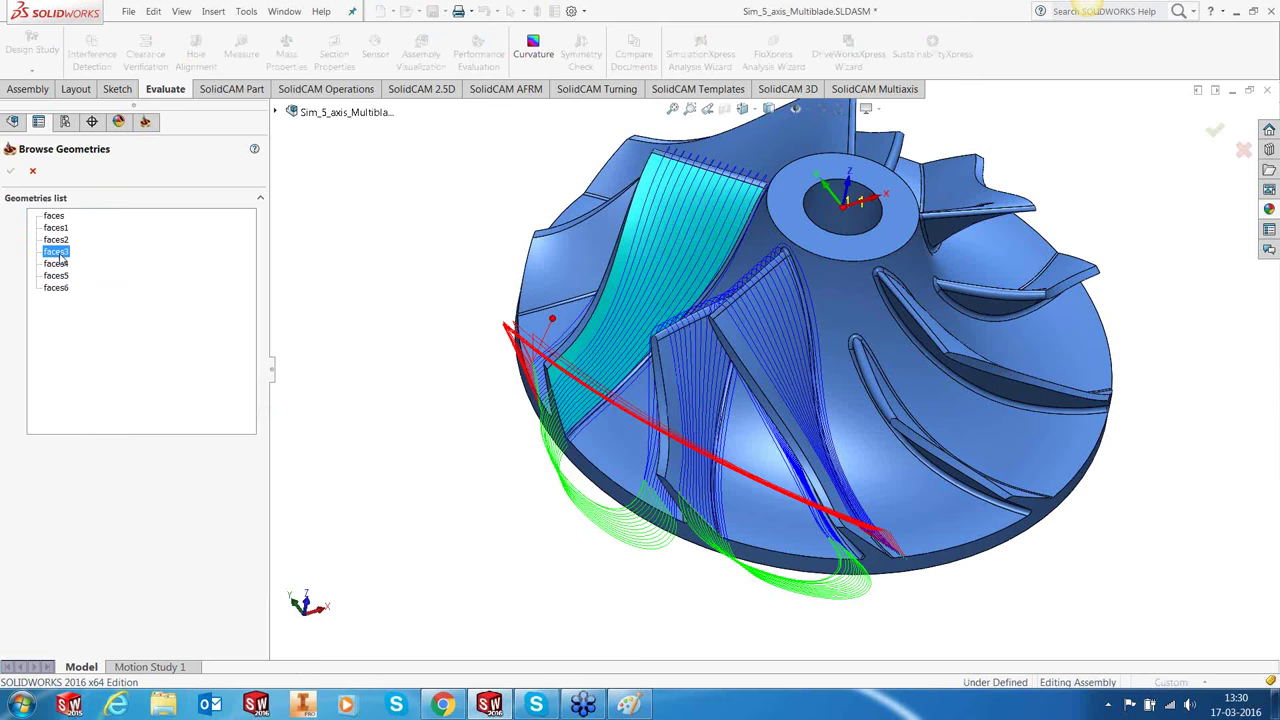
double_click(58, 255)
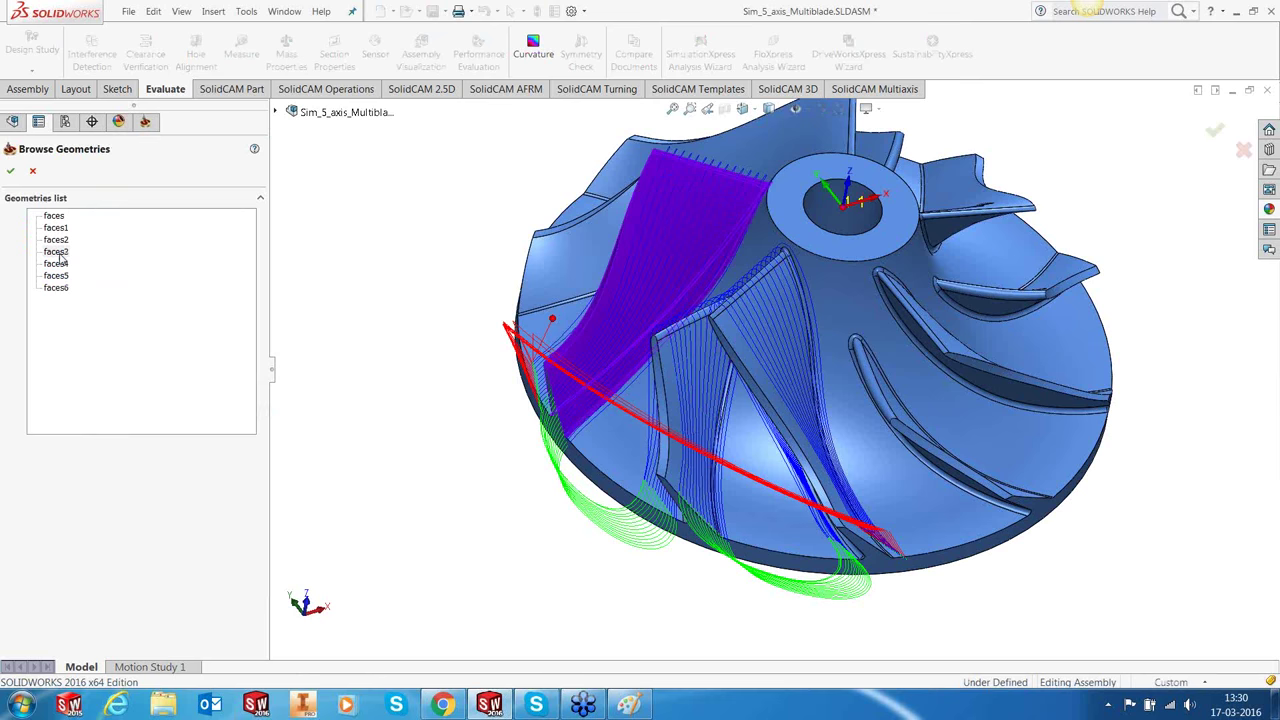
click(141, 582)
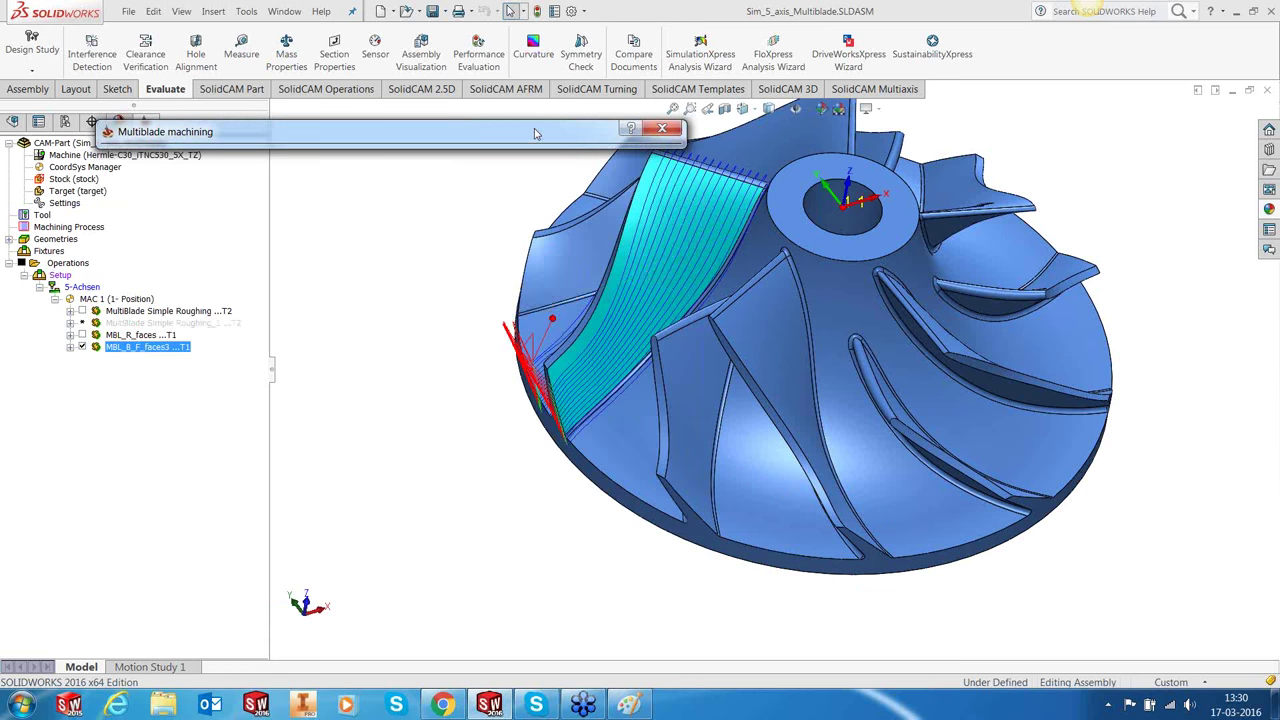
Step: Examine the recalculated toolpath on the main blade, especially the linking moves at its trailing edge
middle_drag(567, 283, 640, 410)
scroll(672, 246, down, 2)
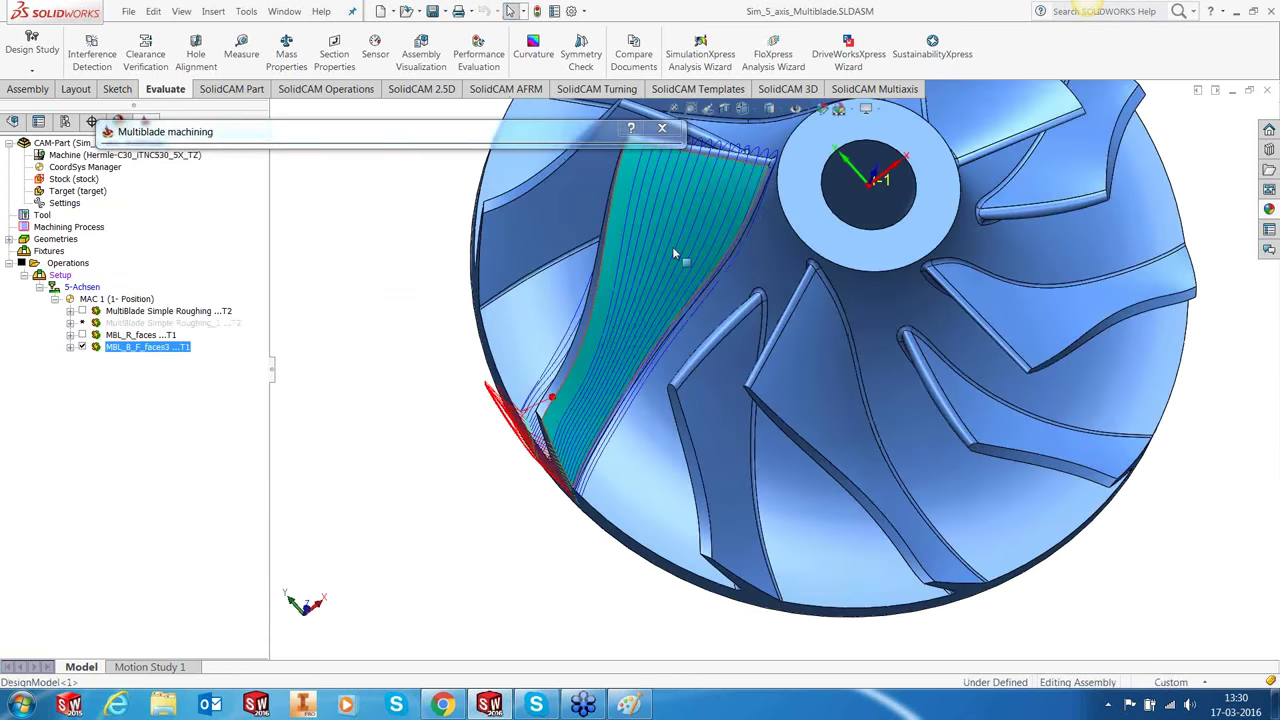
middle_drag(672, 246, 610, 422)
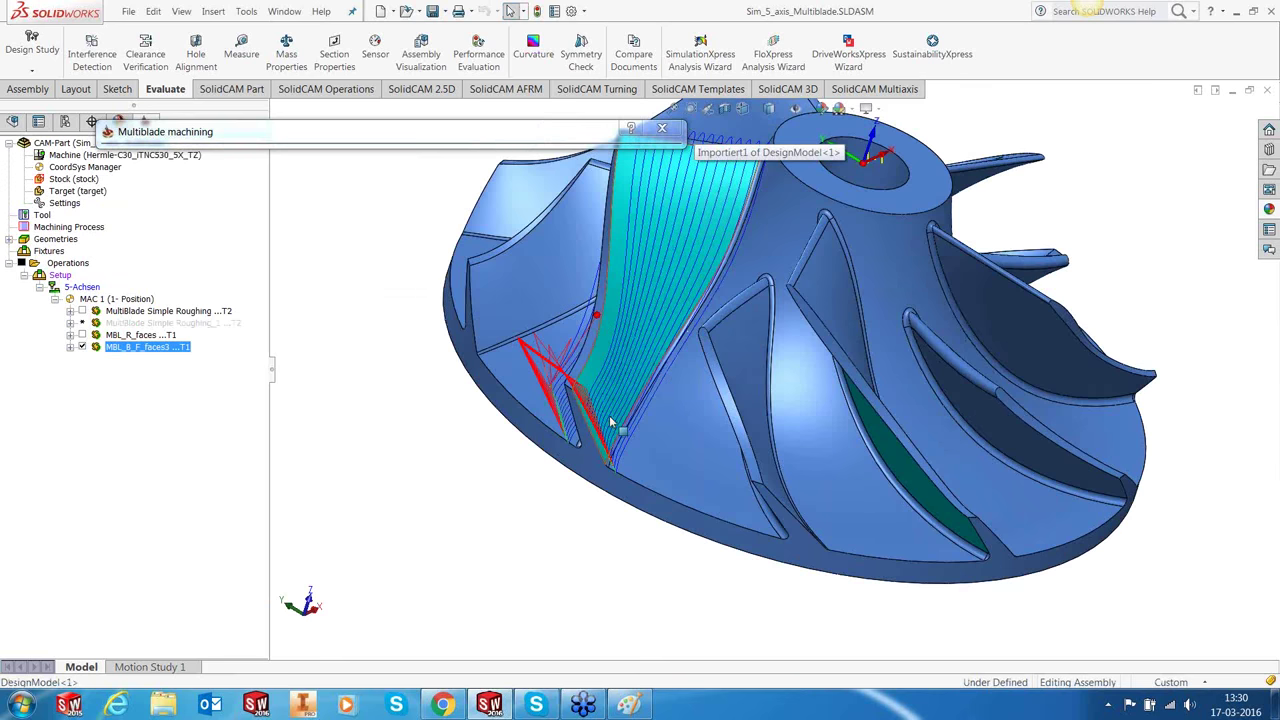
scroll(610, 422, down, 2)
scroll(610, 422, down, 2)
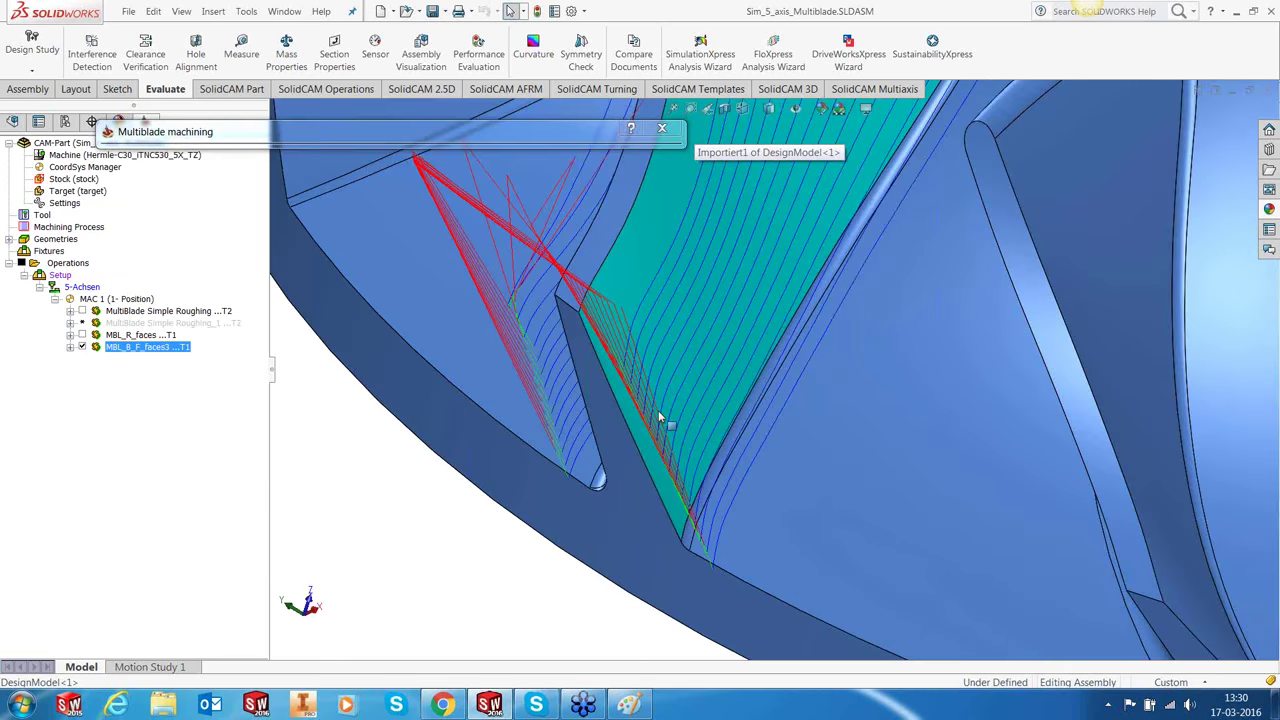
middle_drag(660, 418, 457, 172)
mouse_move(405, 137)
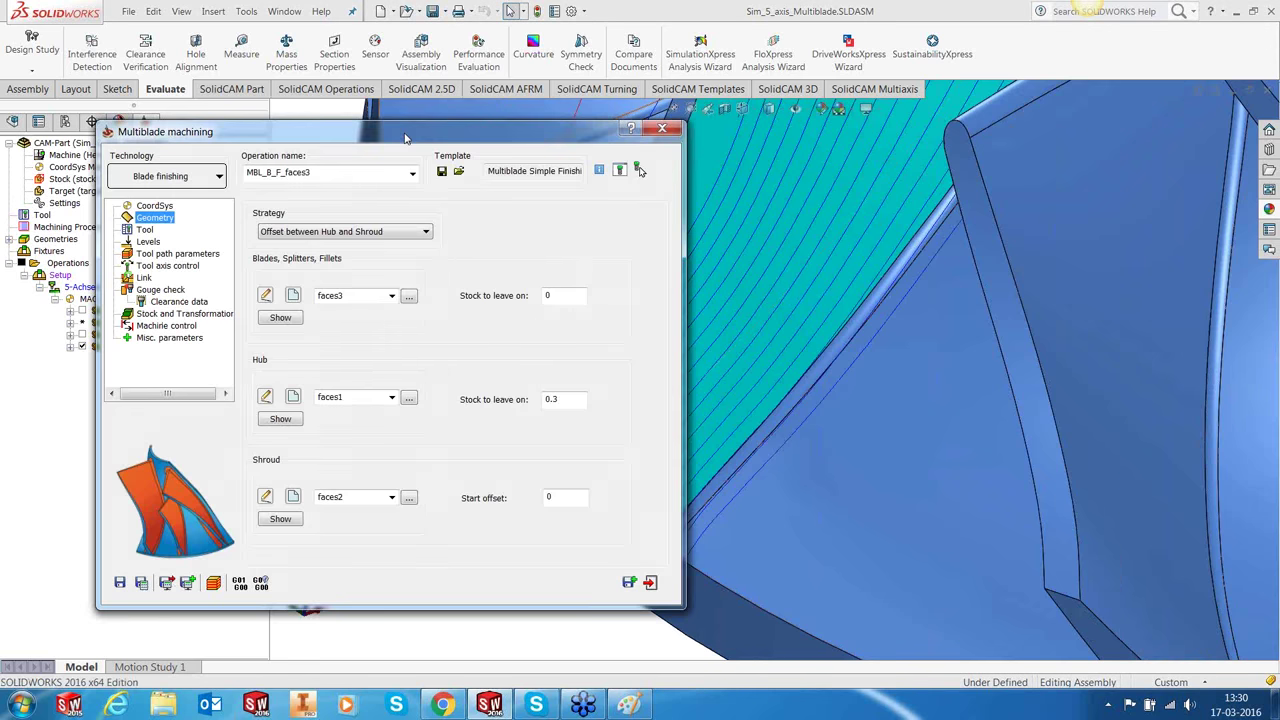
Step: Turn off automatic links between layers and set these links to Direct blend
drag(405, 137, 526, 129)
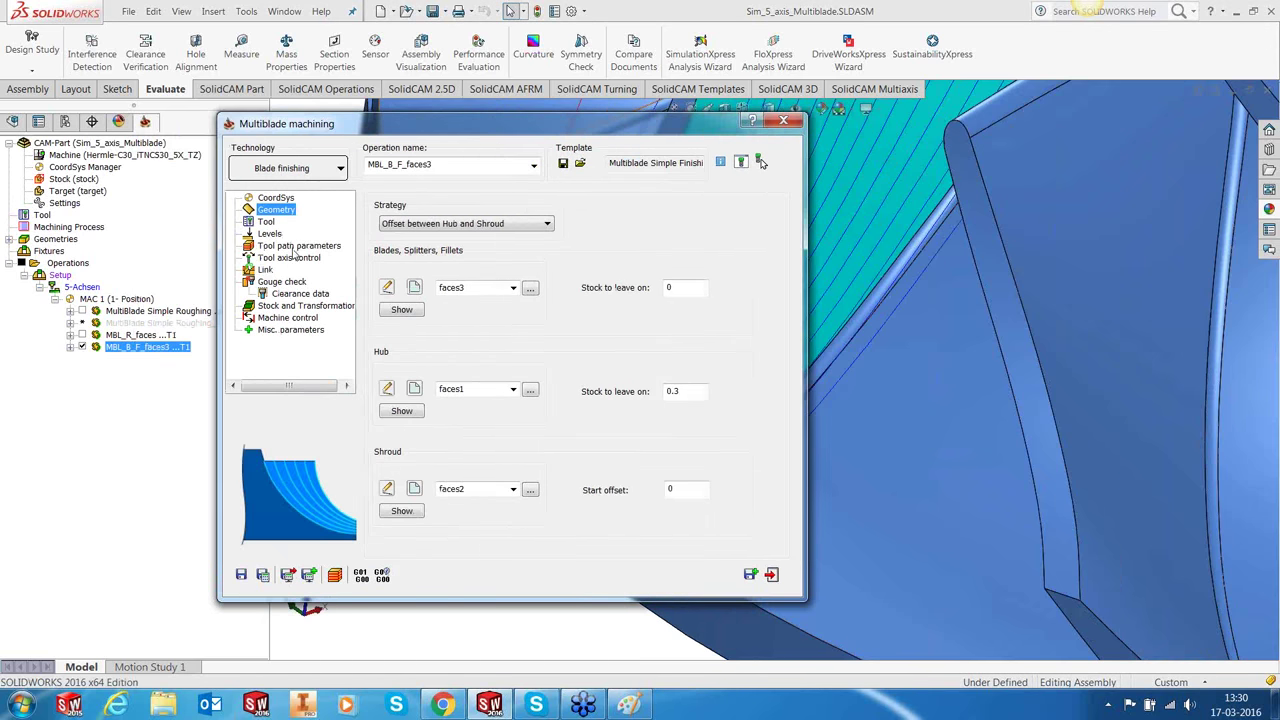
click(264, 270)
click(400, 315)
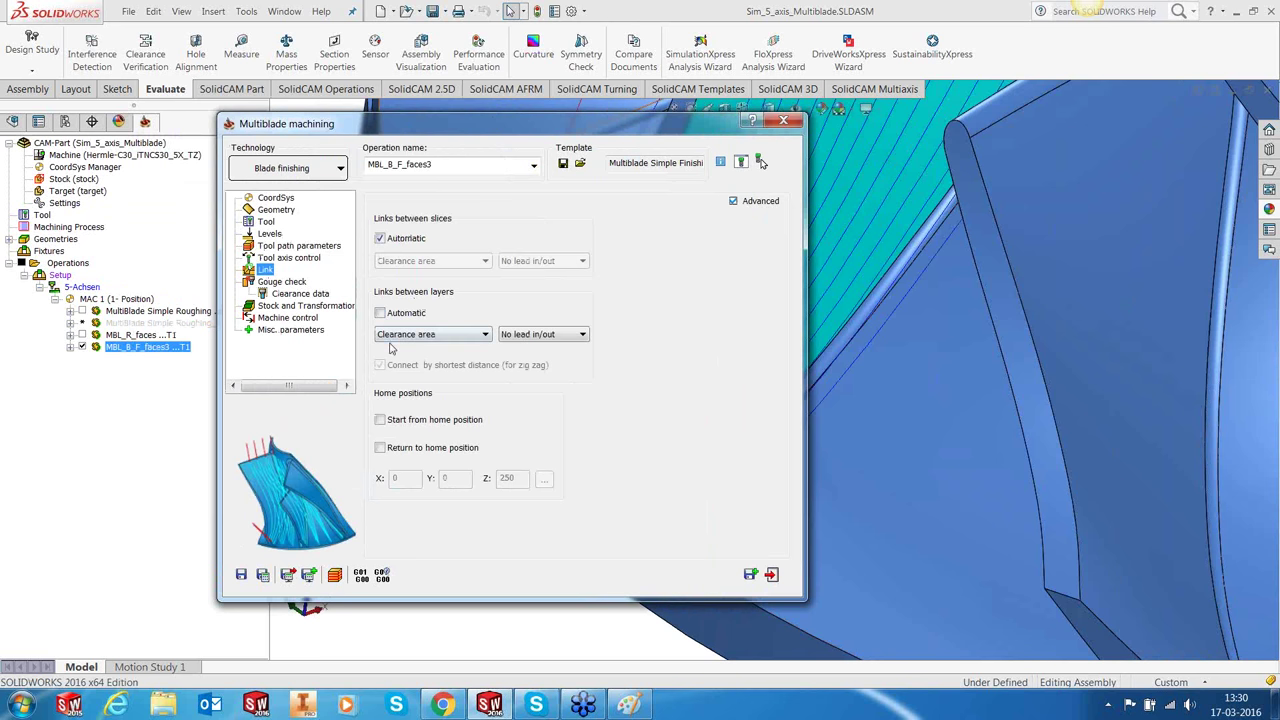
click(430, 334)
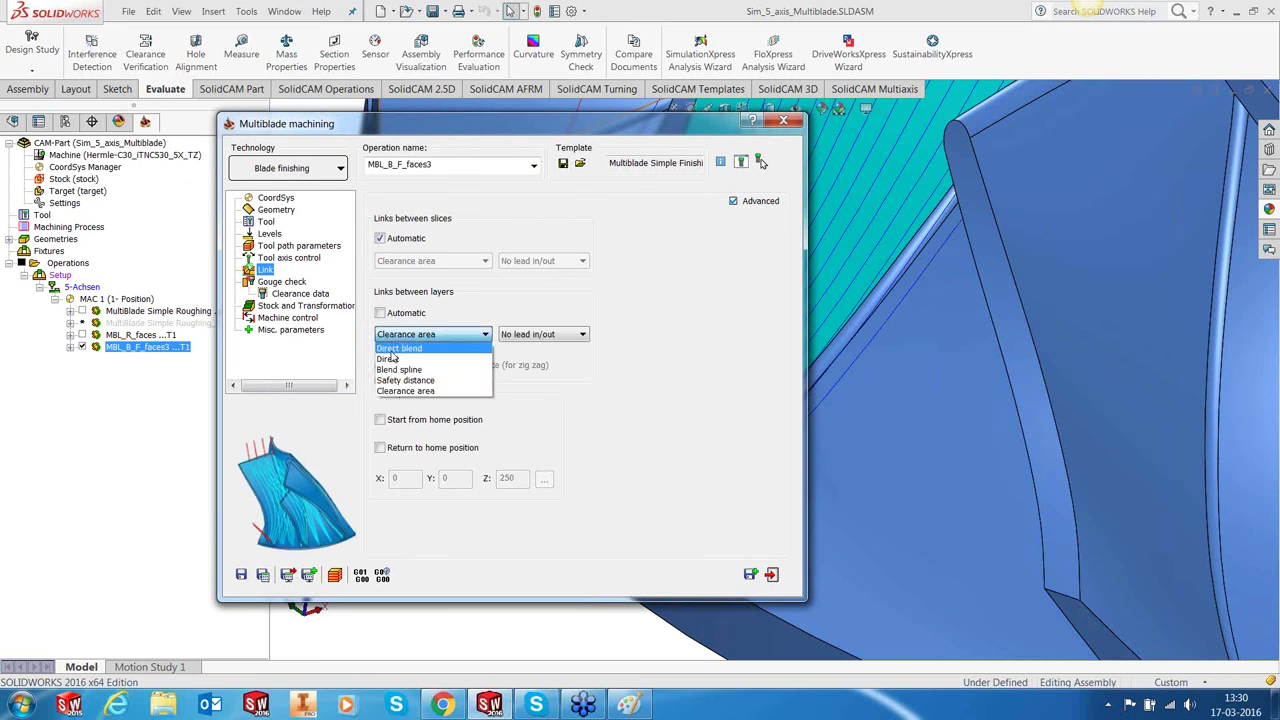
click(430, 390)
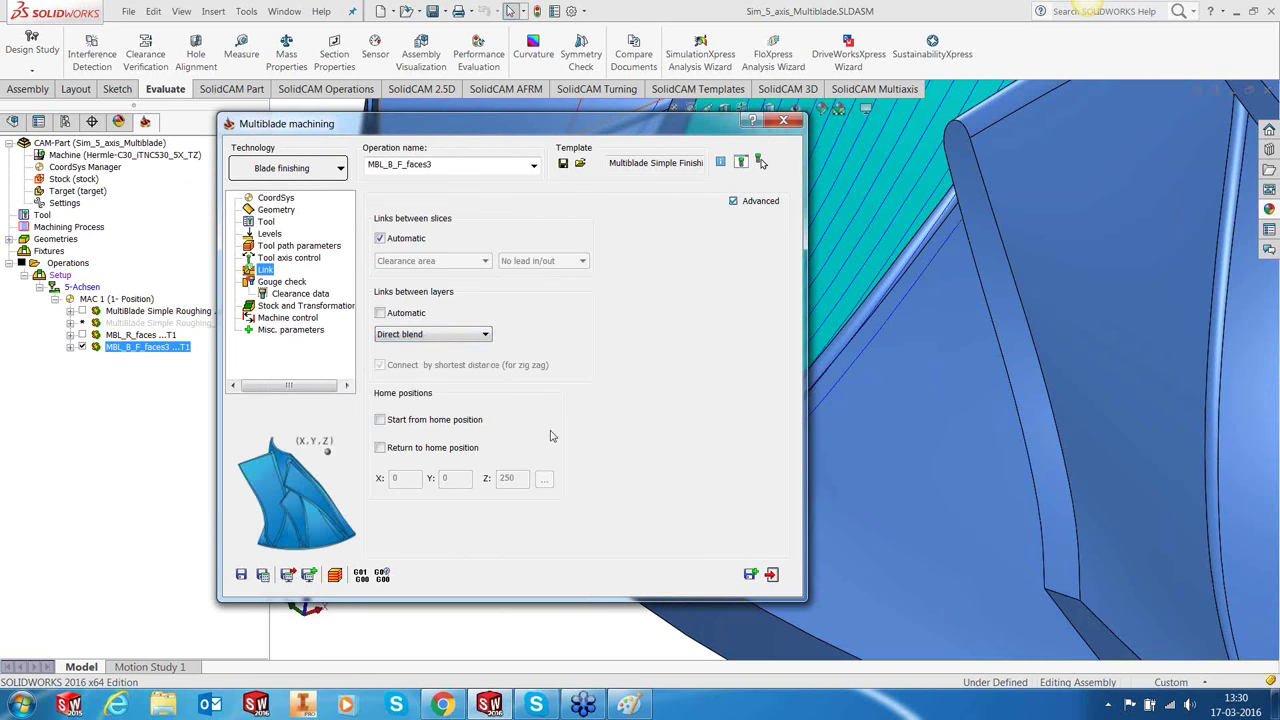
Step: Set the rotation to 5 segments with a determined number of 5 machined, and save and close the operation
click(305, 305)
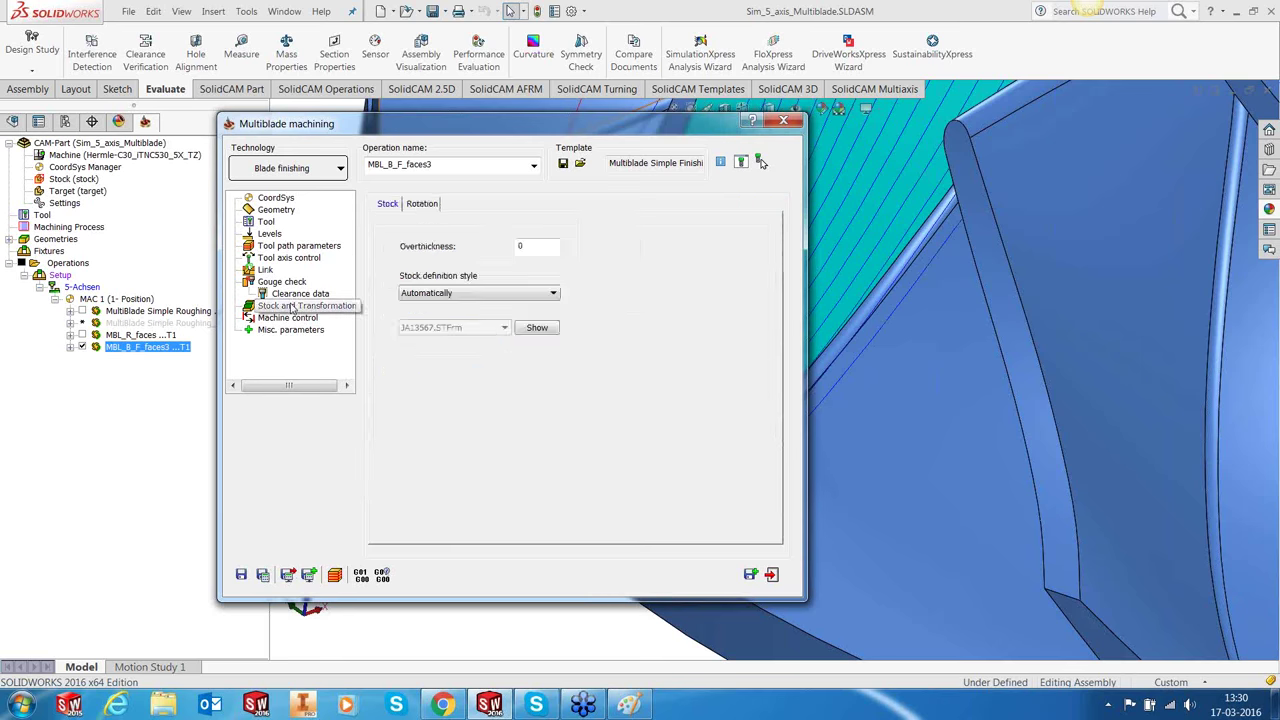
click(421, 203)
double_click(510, 316)
text(5)
double_click(660, 372)
text(5)
click(261, 577)
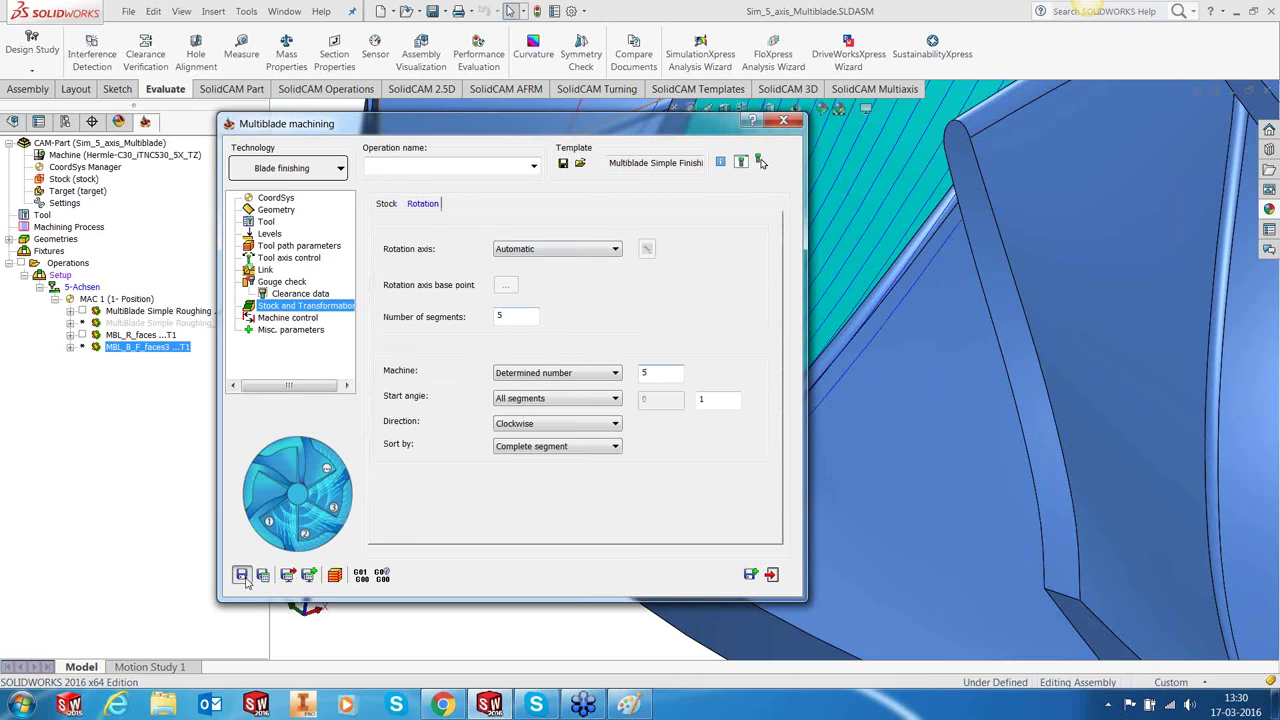
click(772, 577)
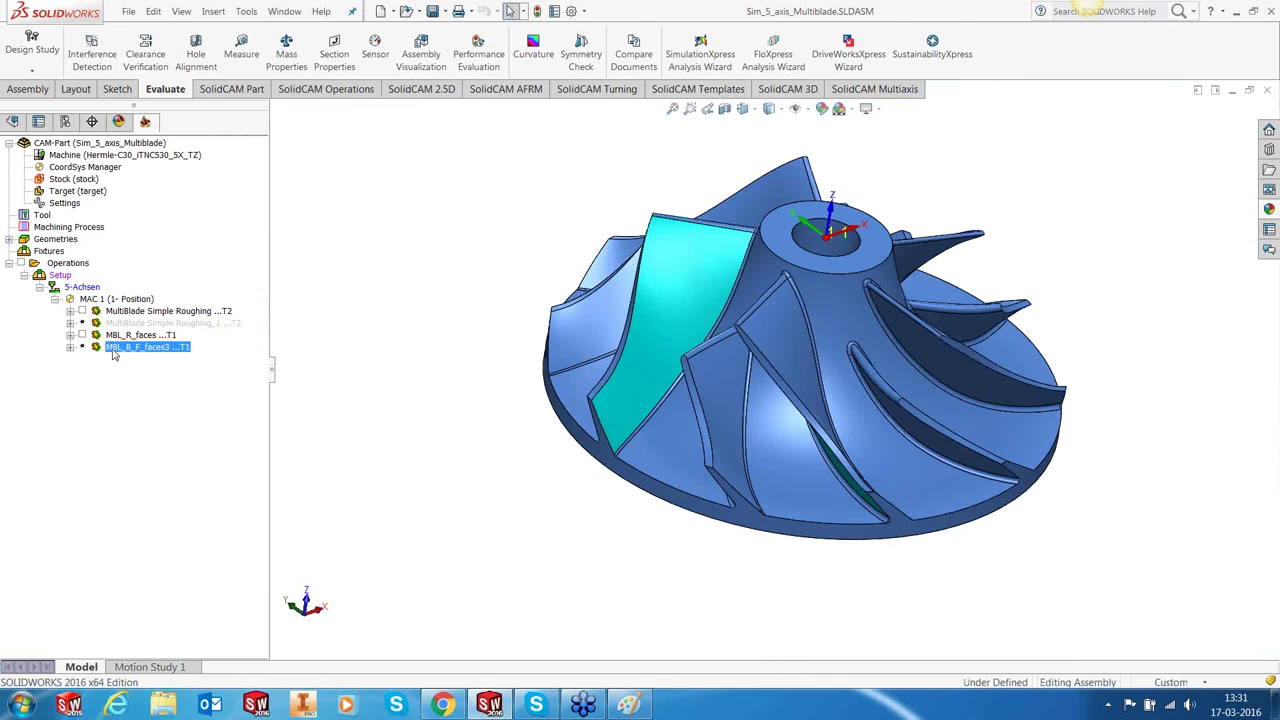
Step: Calculate MBL_B_F_faces3 in parallel on the local computer
right_click(114, 350)
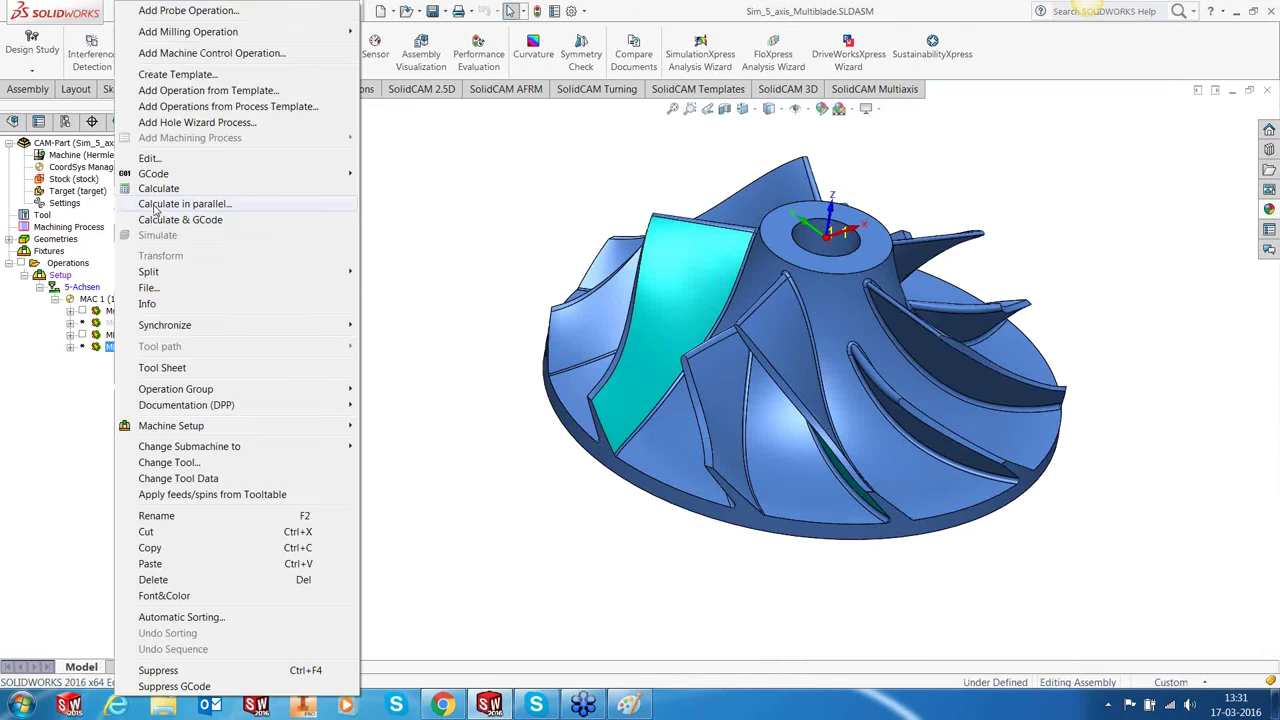
click(155, 205)
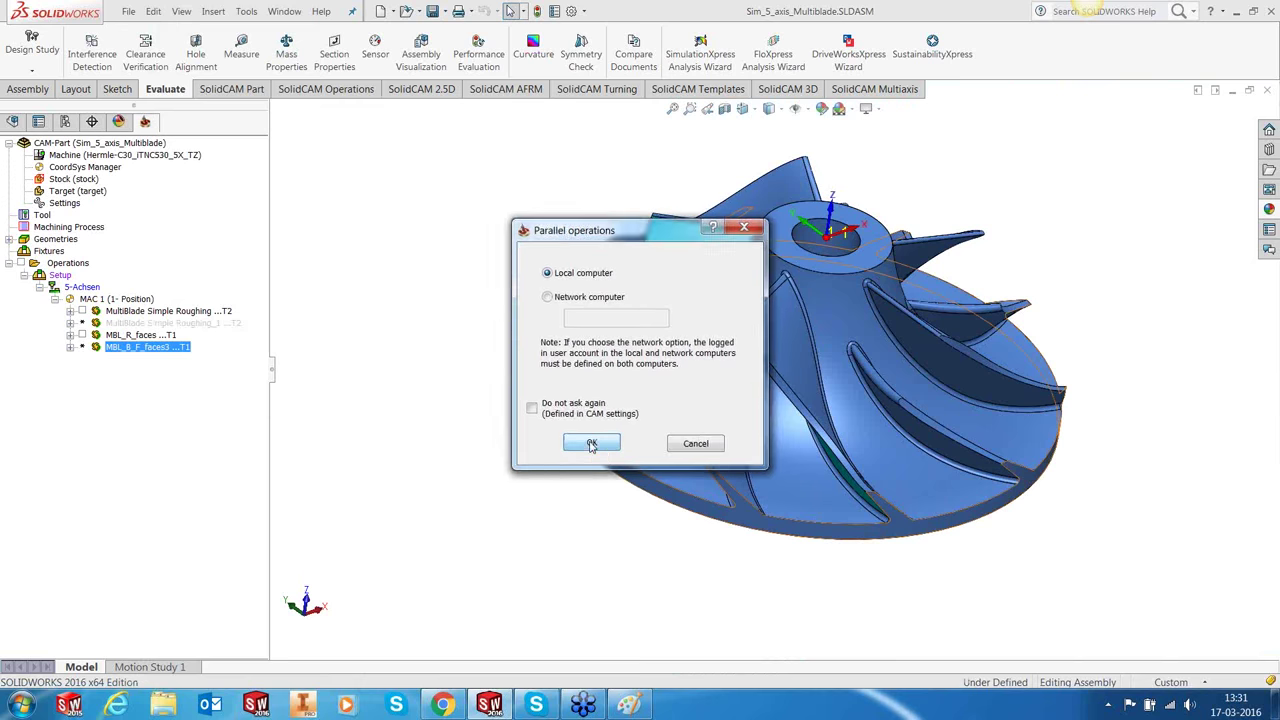
click(592, 444)
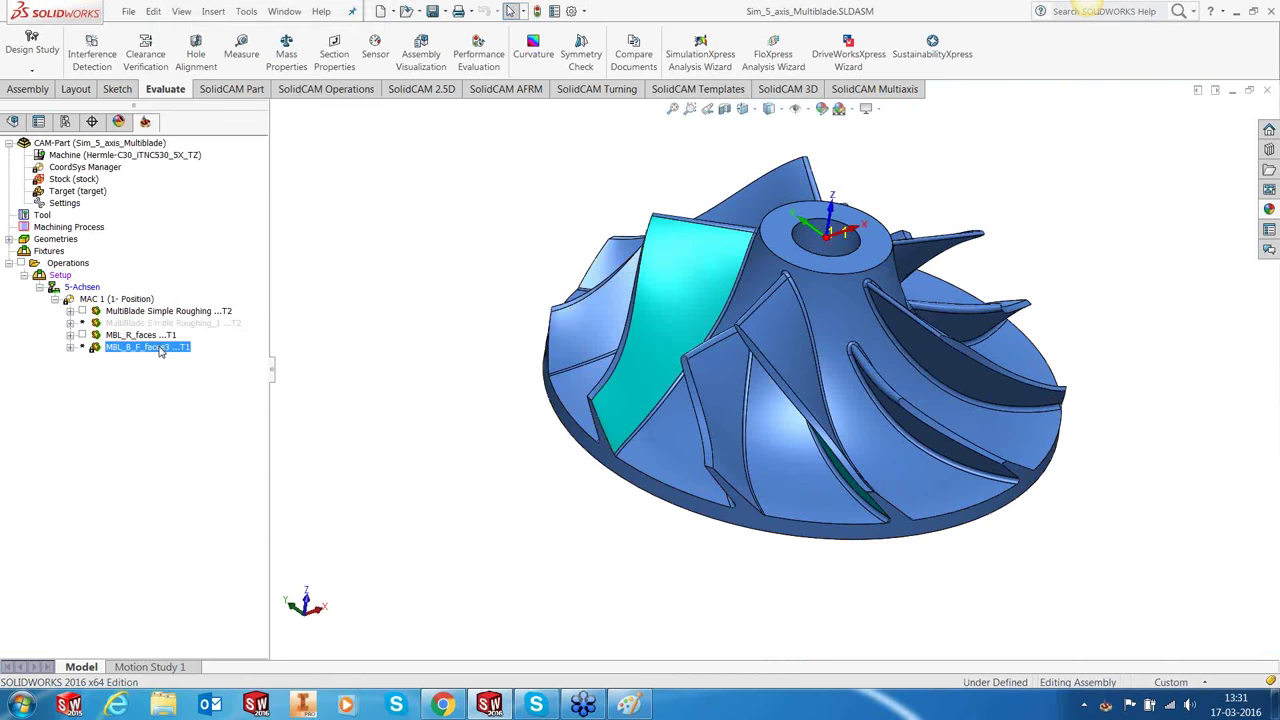
Step: Add a hub finishing operation after MBL_B_F_faces3 from the template MultiBlade Simple Hub Finishing
right_click(158, 349)
click(250, 89)
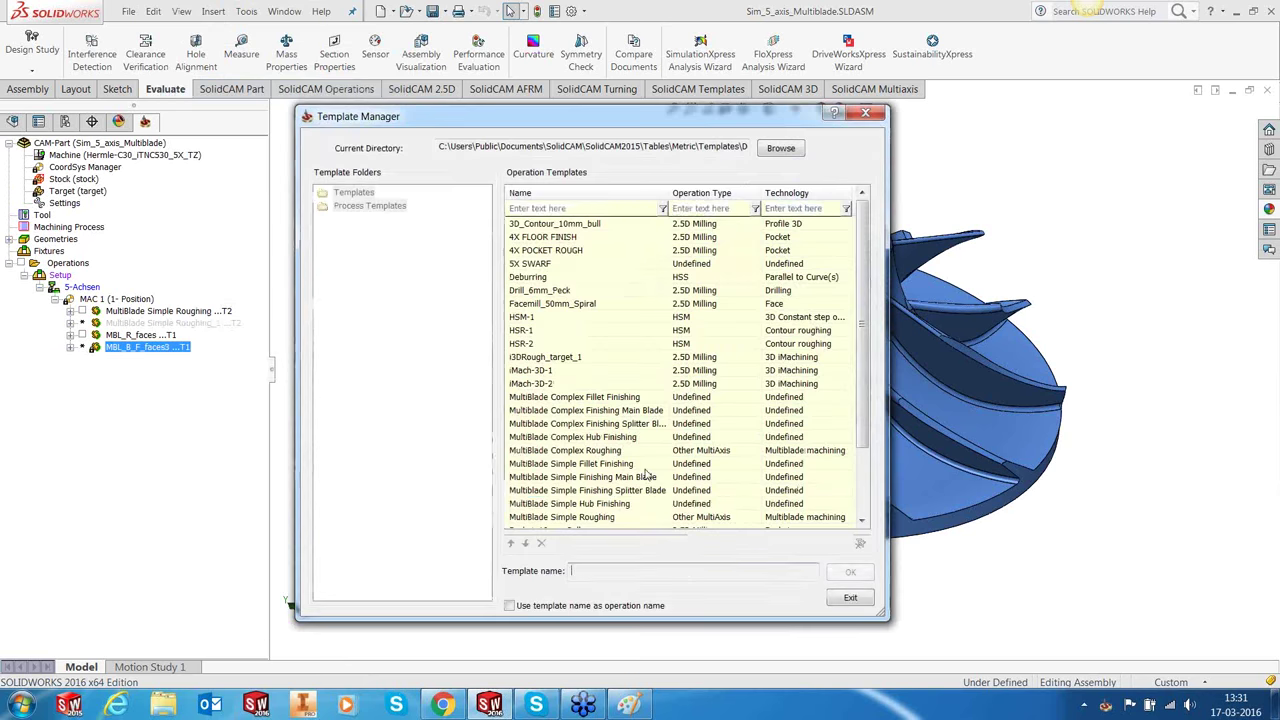
click(631, 504)
click(848, 575)
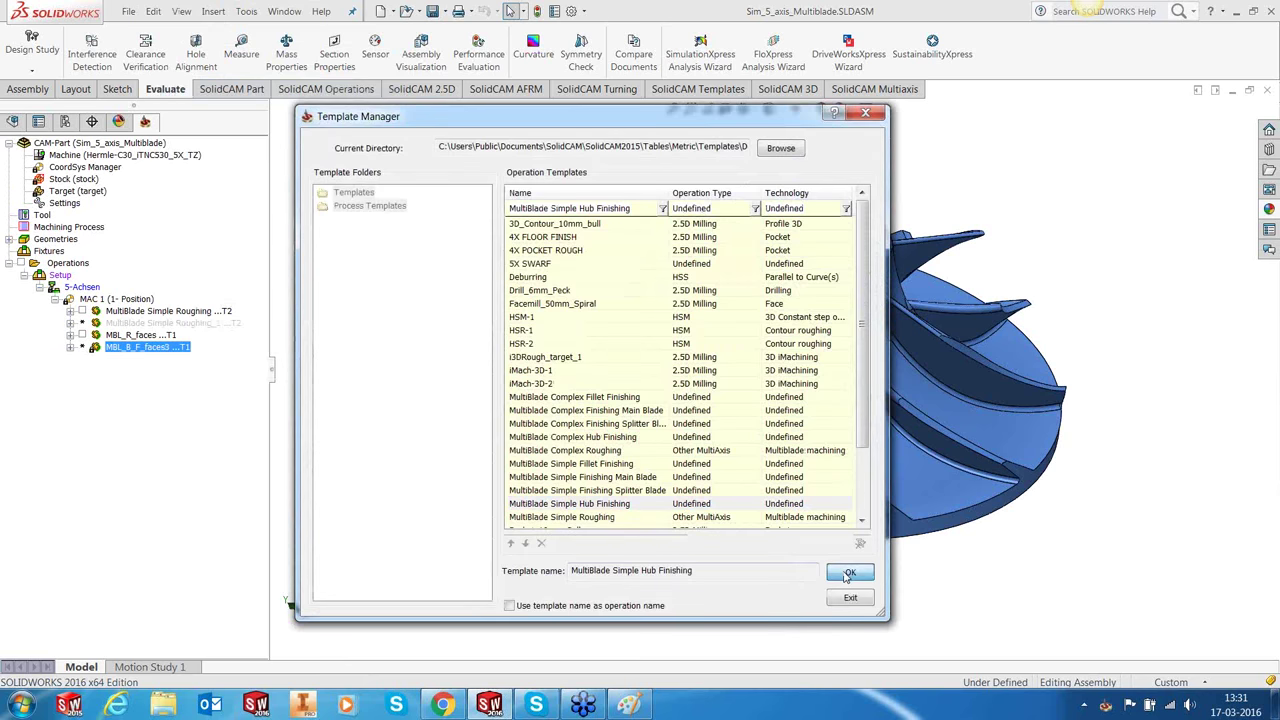
key(Return)
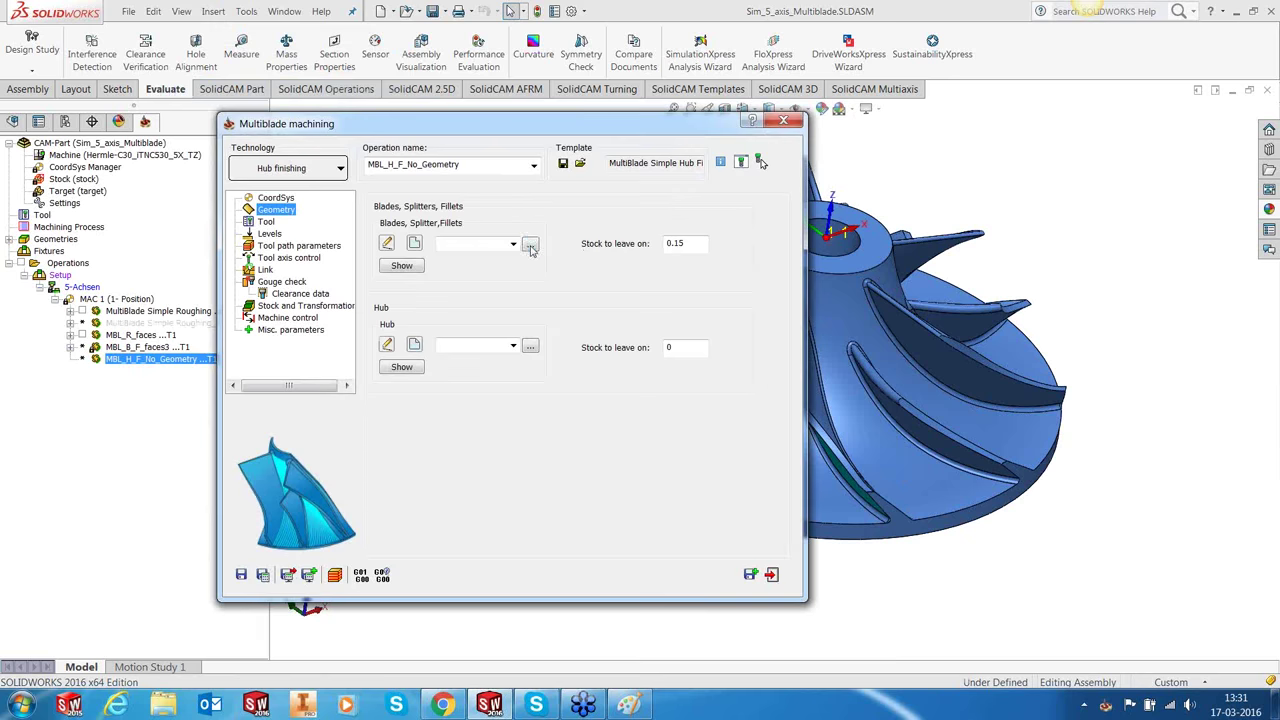
Step: Set the hub finishing geometry to faces for the blades, splitters and fillets and to faces1 for the hub
click(529, 248)
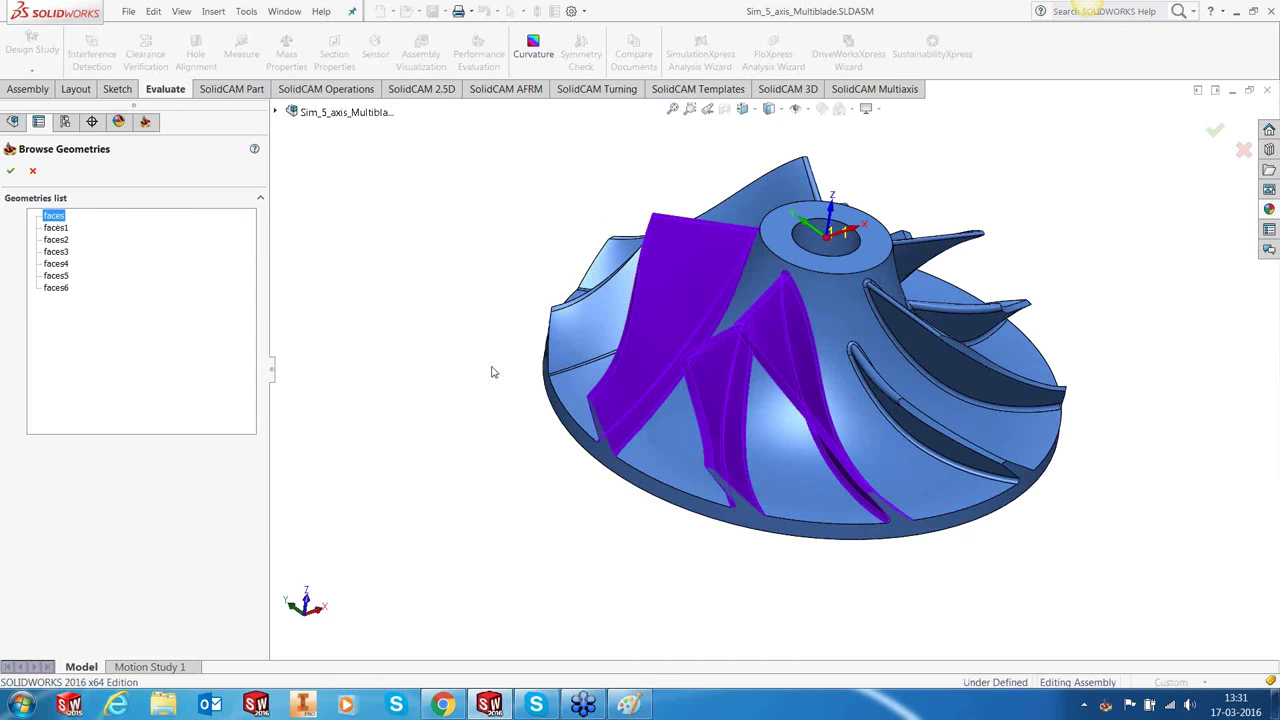
click(10, 171)
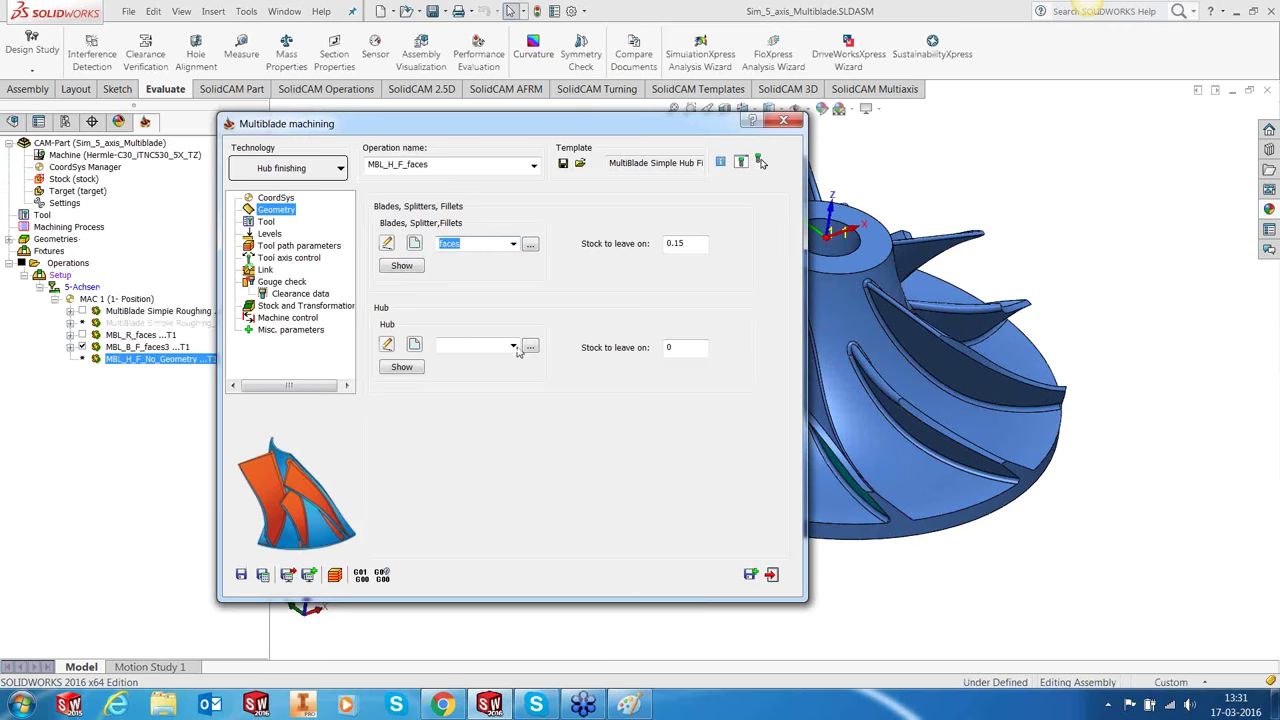
click(516, 347)
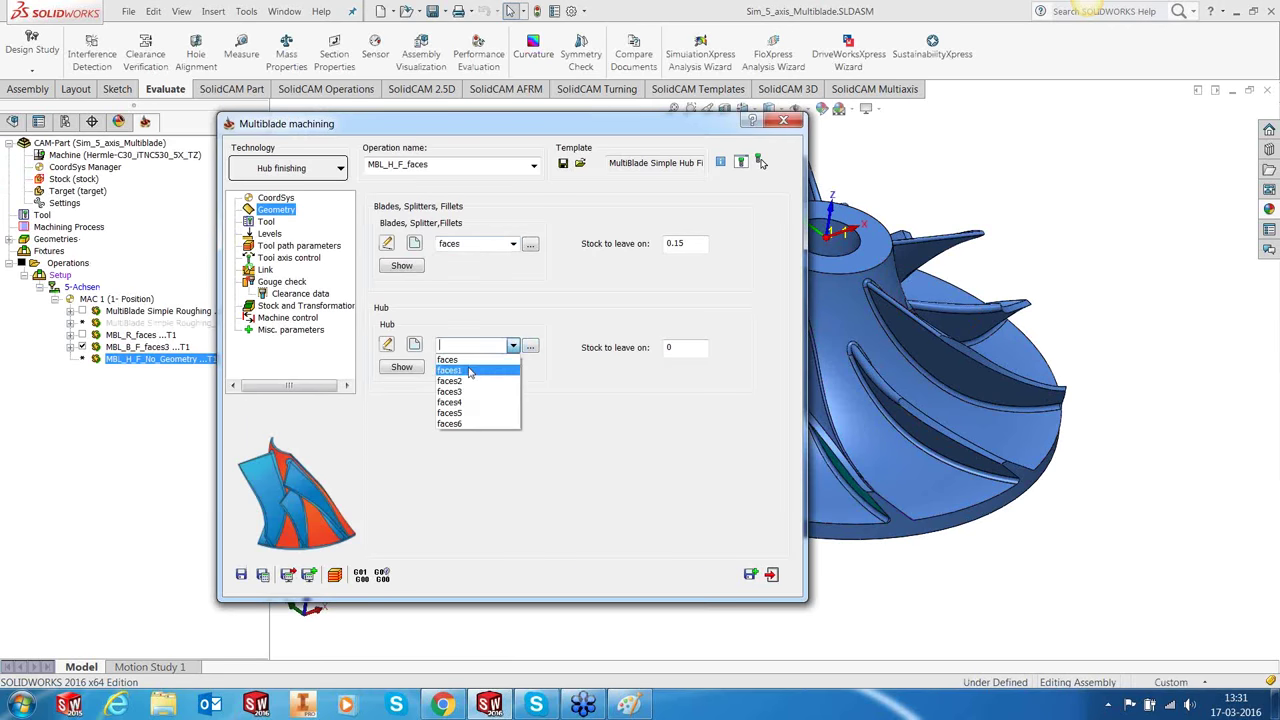
click(455, 369)
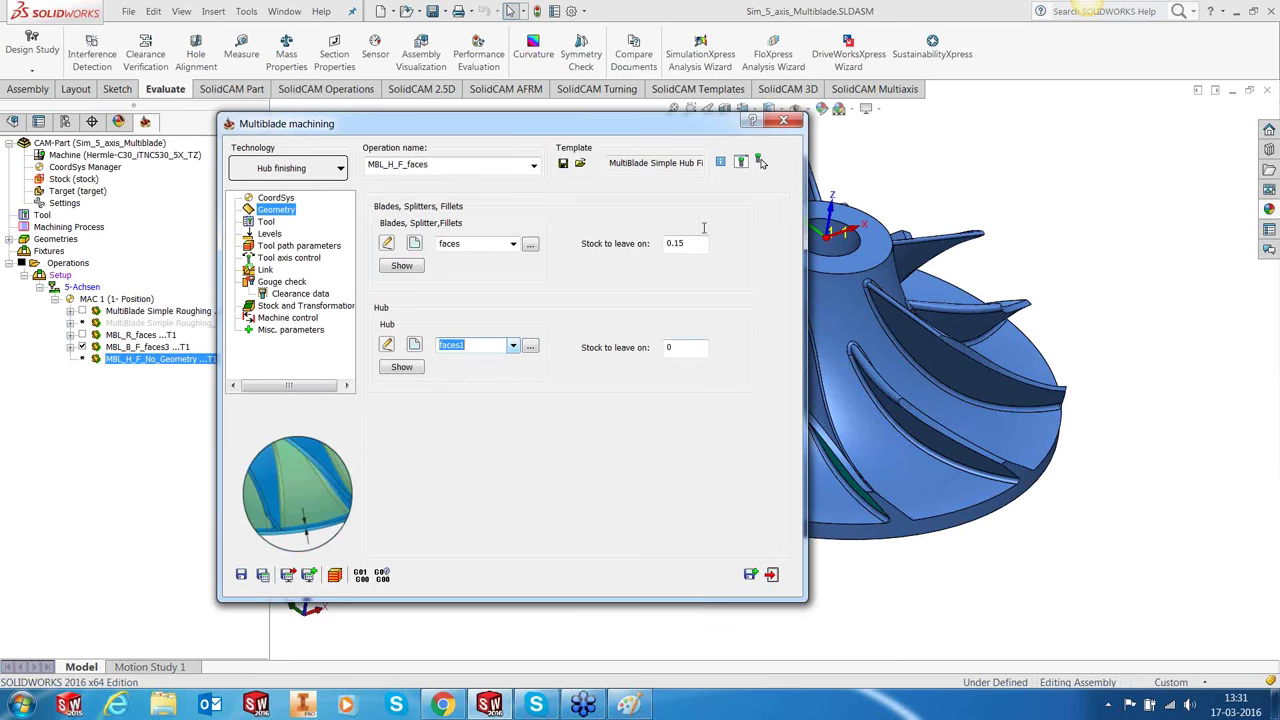
Step: Assign tool 1, the 12 mm taper mill with 2.5 mm corner radius, to the hub finishing operation
click(267, 222)
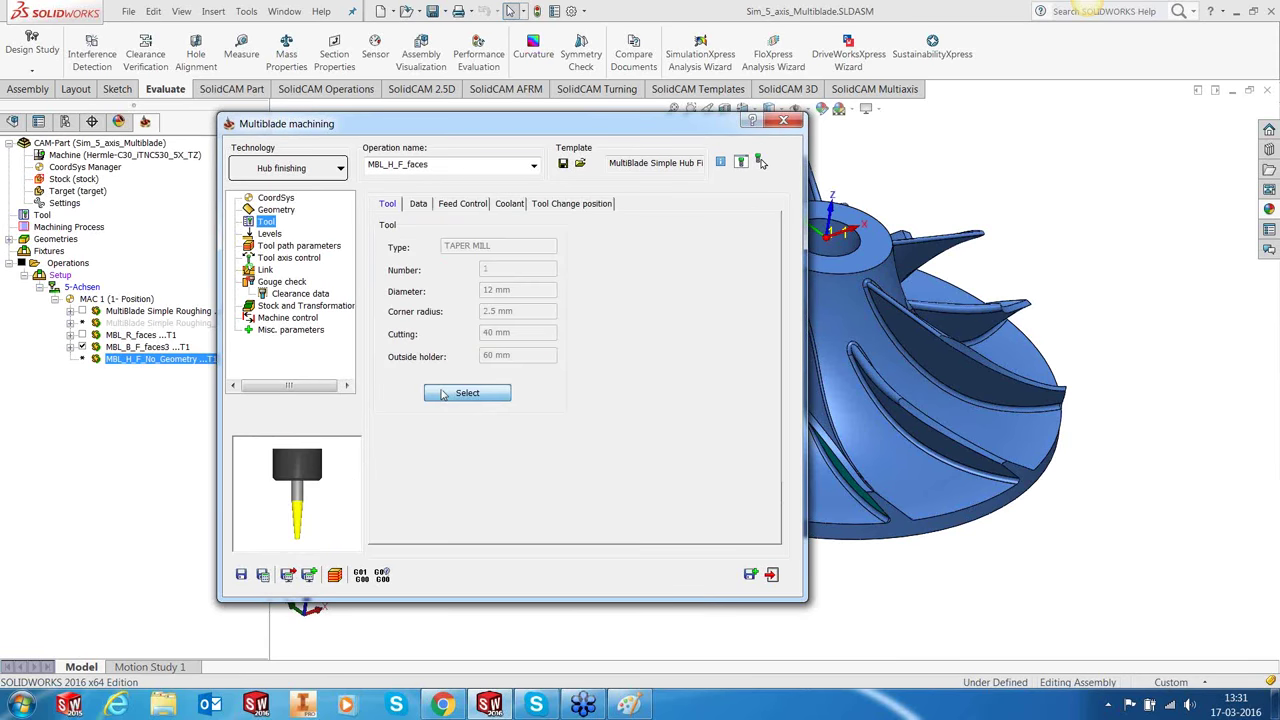
click(443, 393)
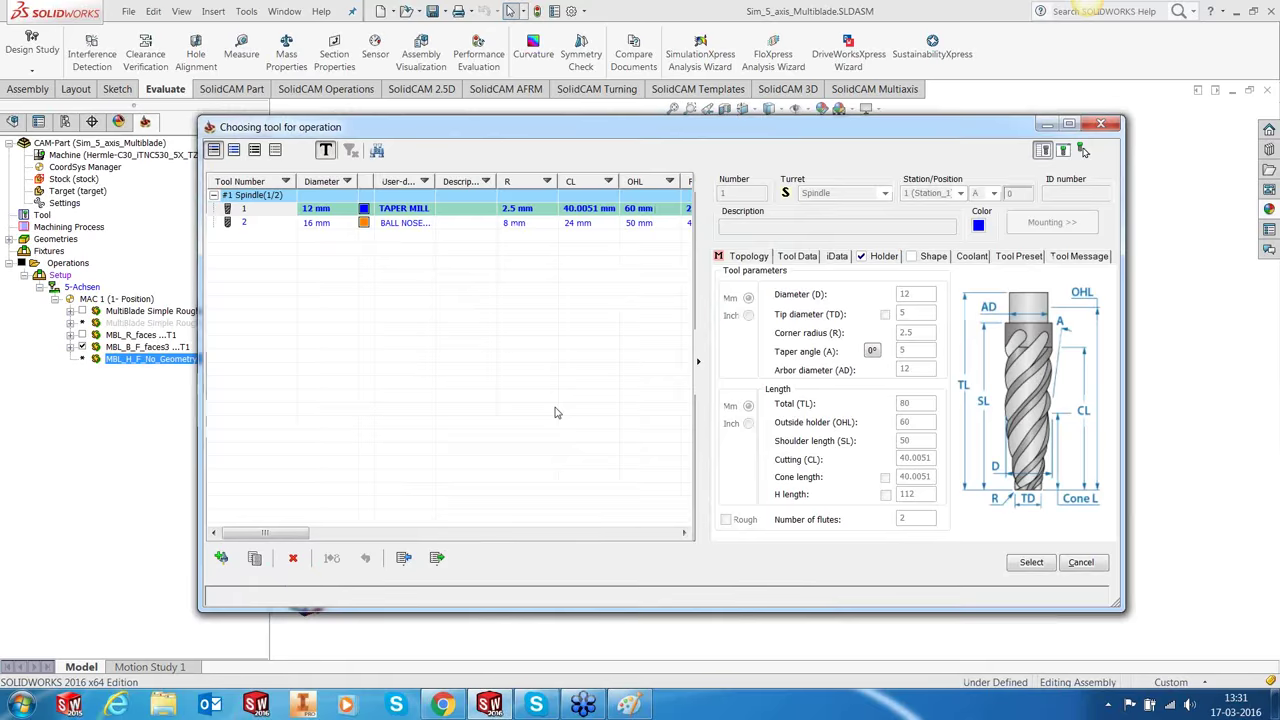
click(1025, 565)
Step: Set the sorting method of the hub finishing toolpath to Zigzag, start from trailing edge
click(273, 247)
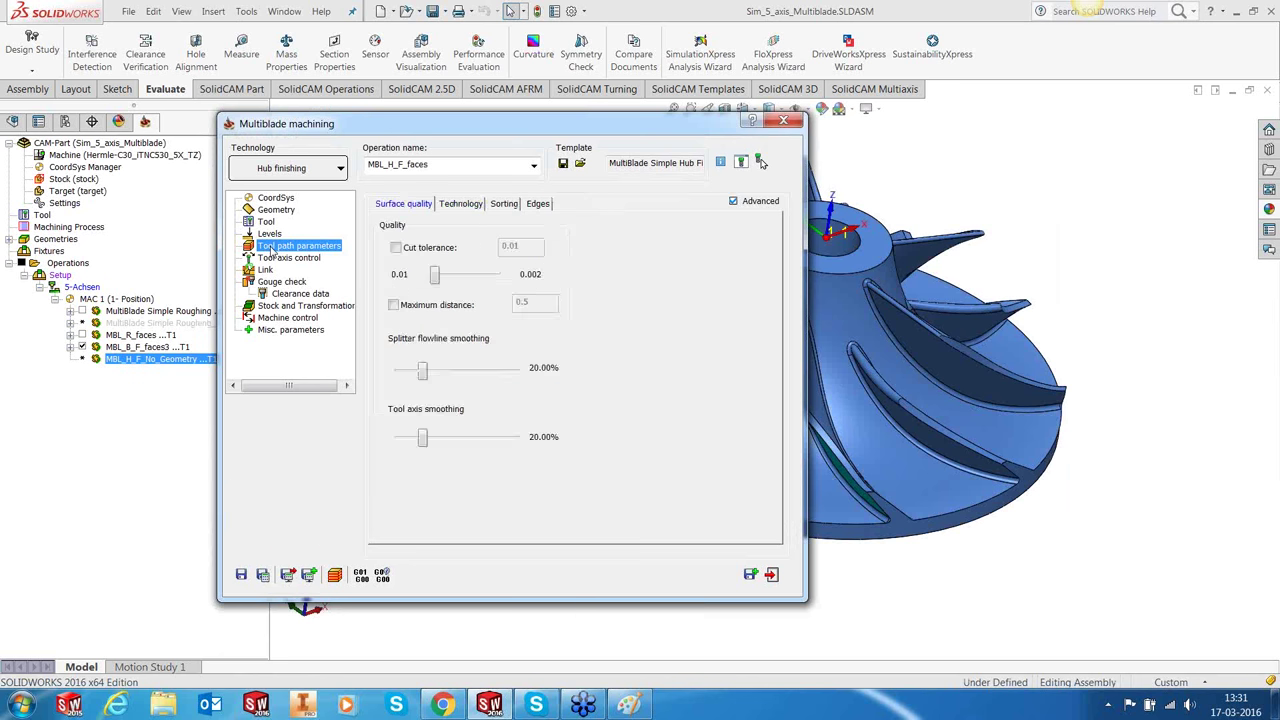
click(455, 205)
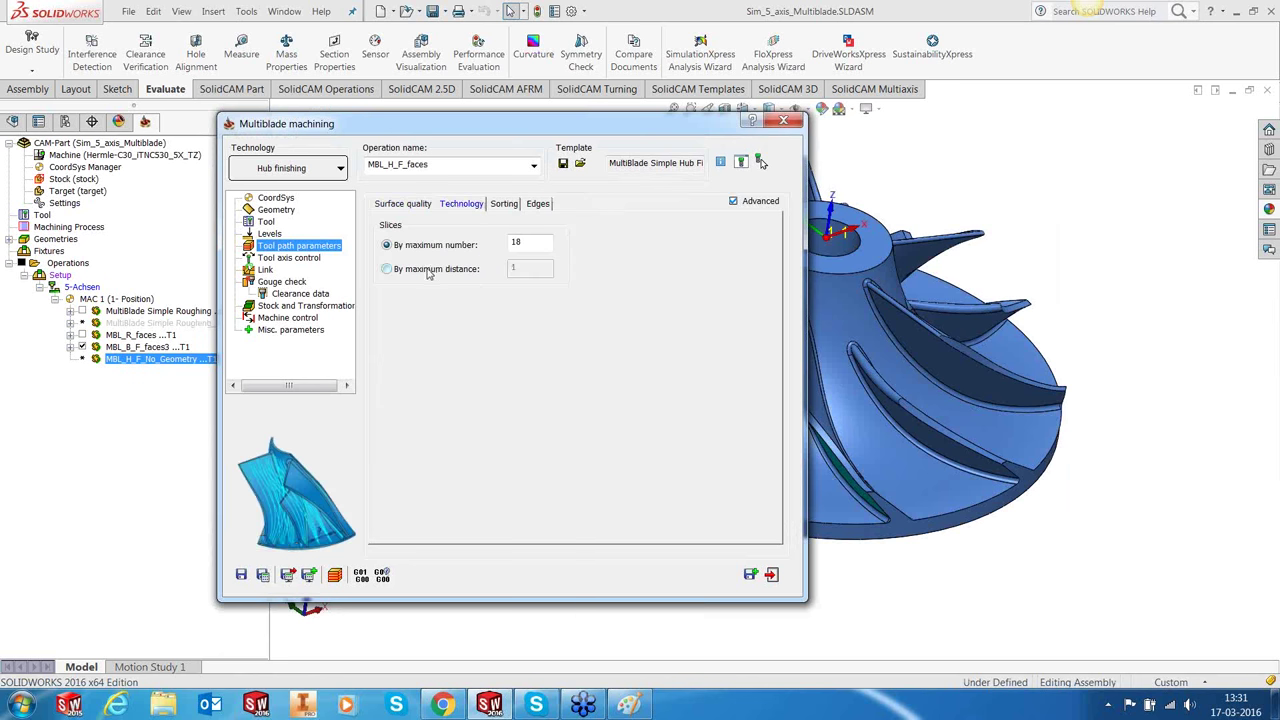
click(504, 205)
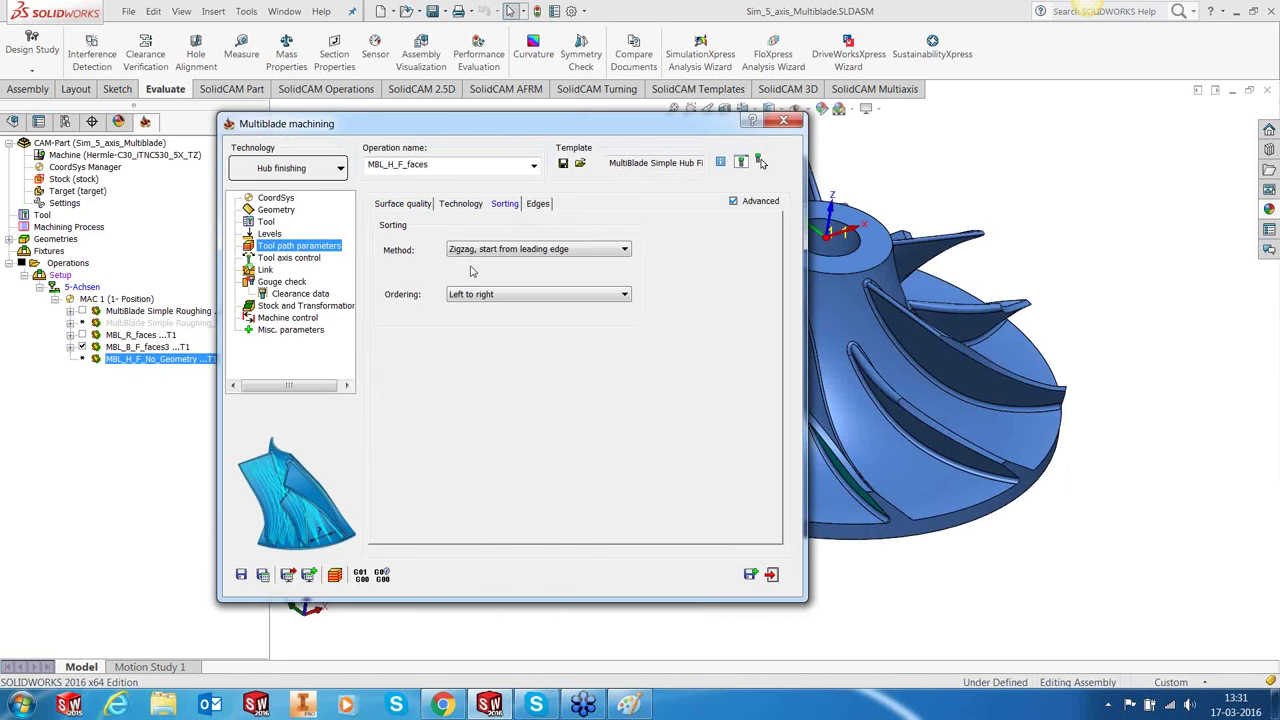
click(522, 250)
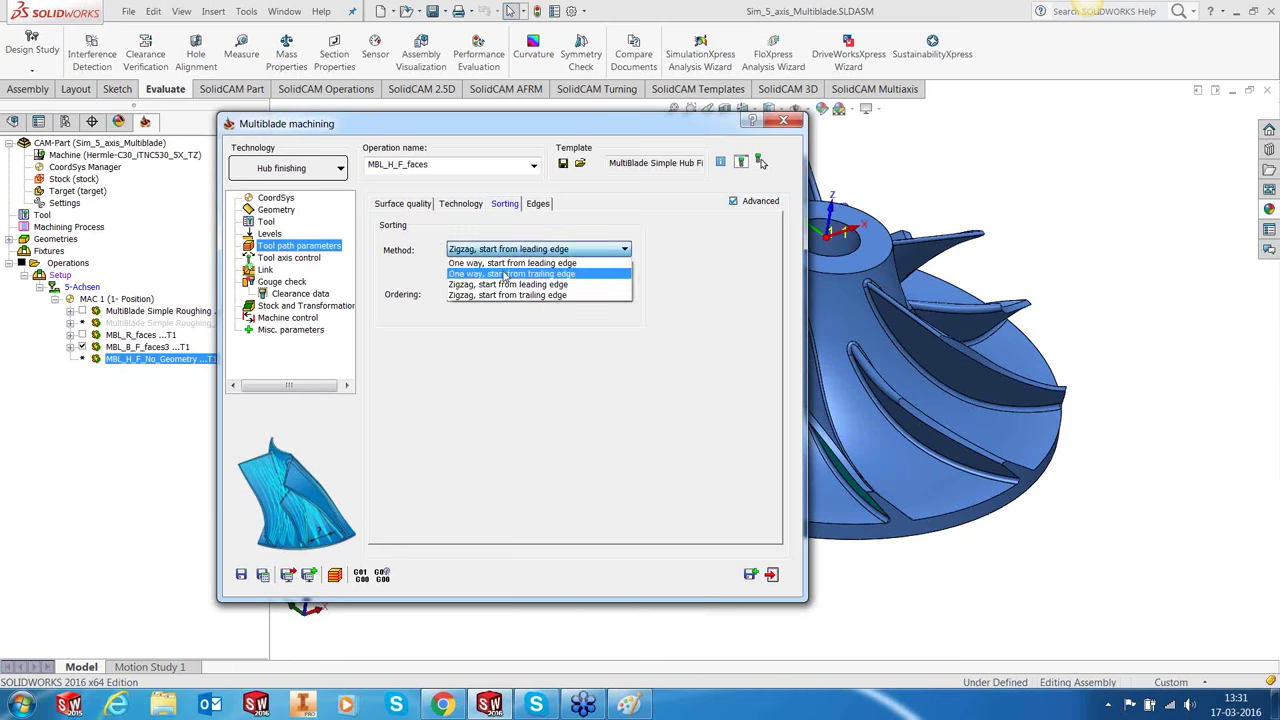
click(503, 296)
click(540, 205)
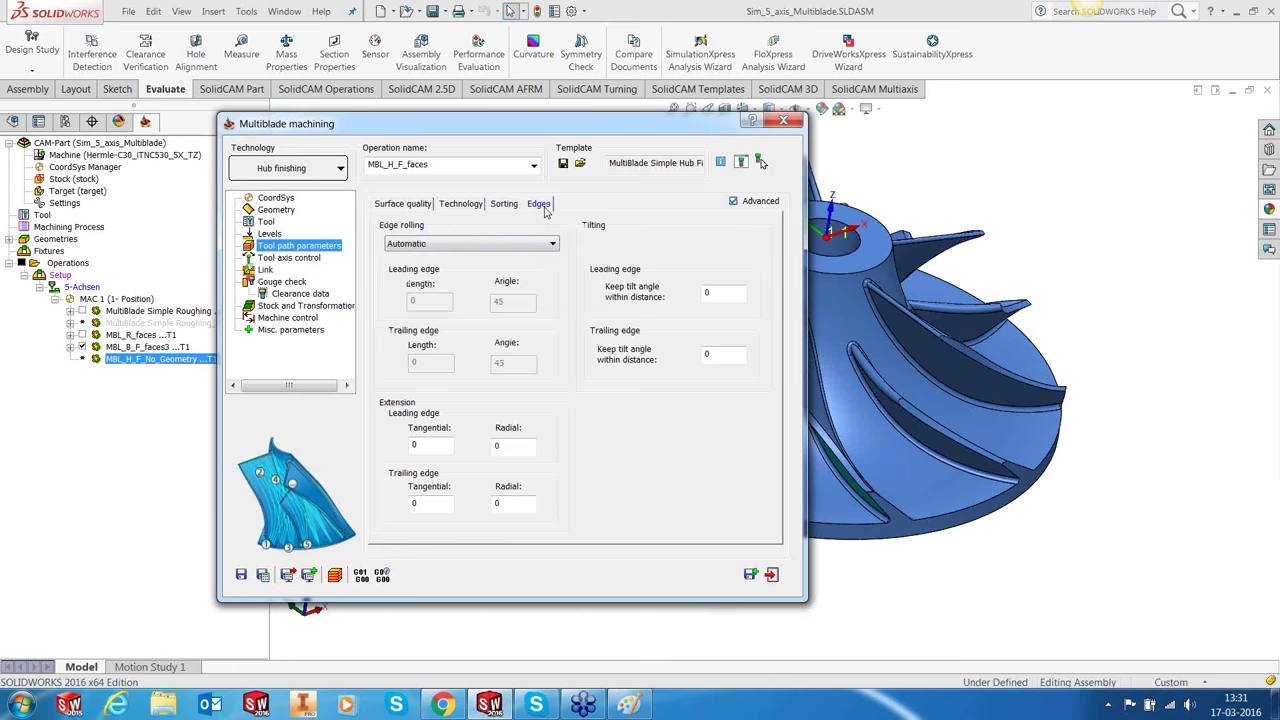
Step: Set the hub finishing rotation to 5 segments with a determined number of 5 machined, and save and close the operation
click(280, 258)
click(266, 270)
click(282, 282)
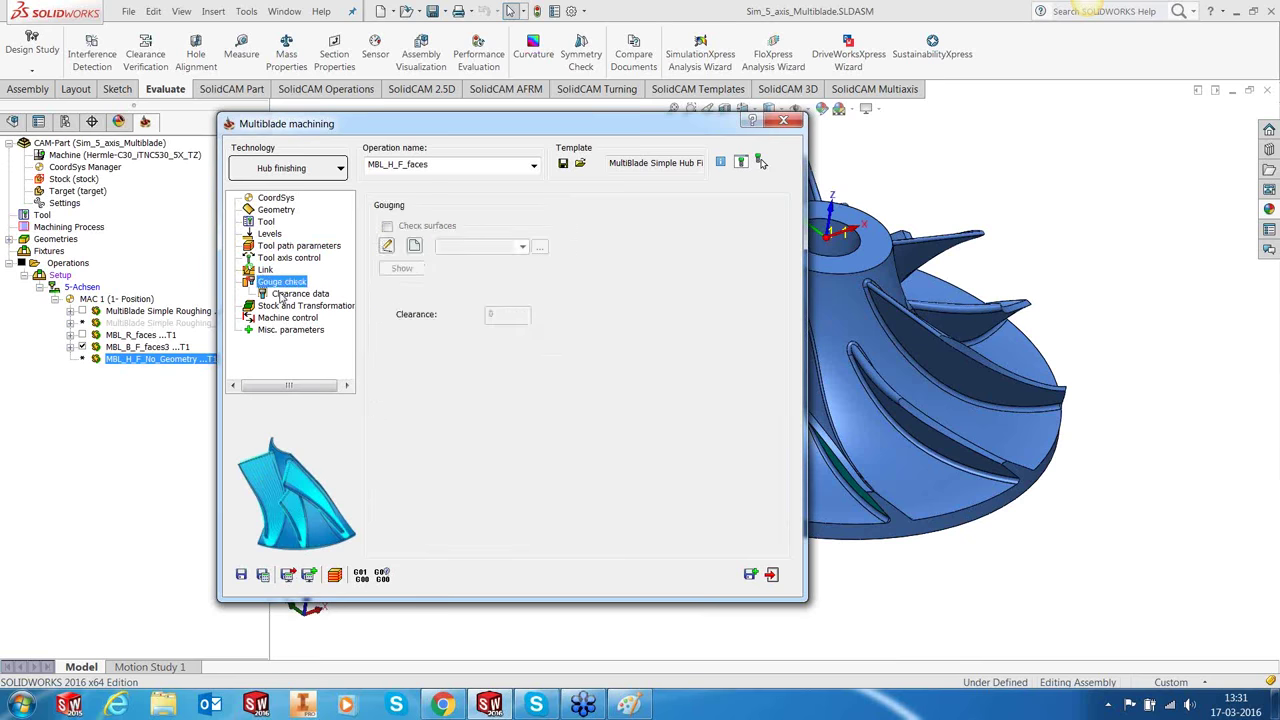
click(281, 294)
click(285, 305)
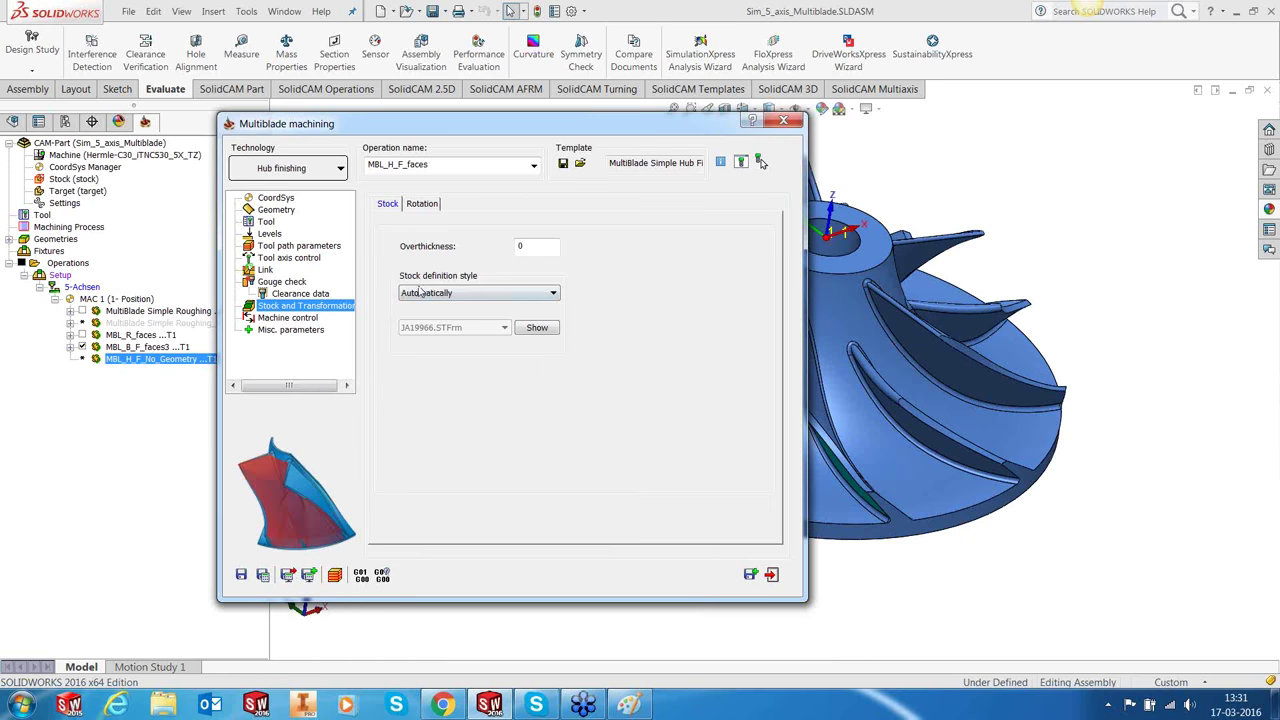
click(500, 316)
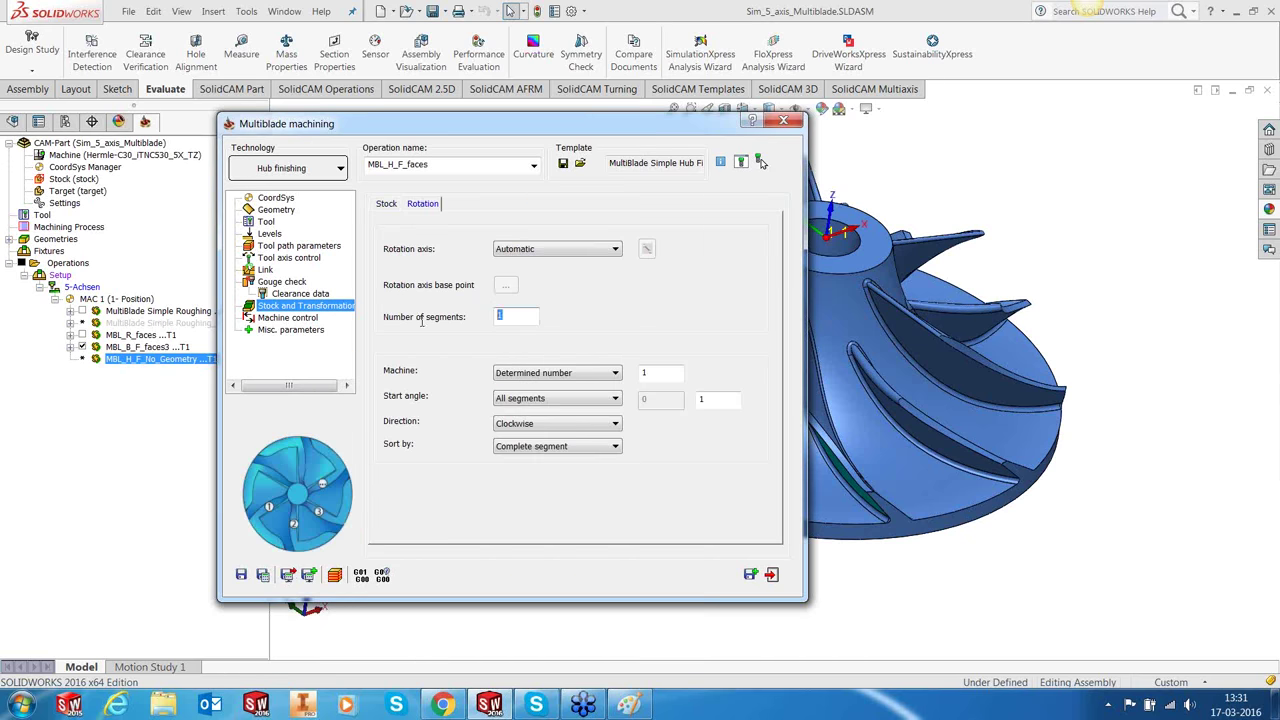
text(5)
click(653, 372)
text(5)
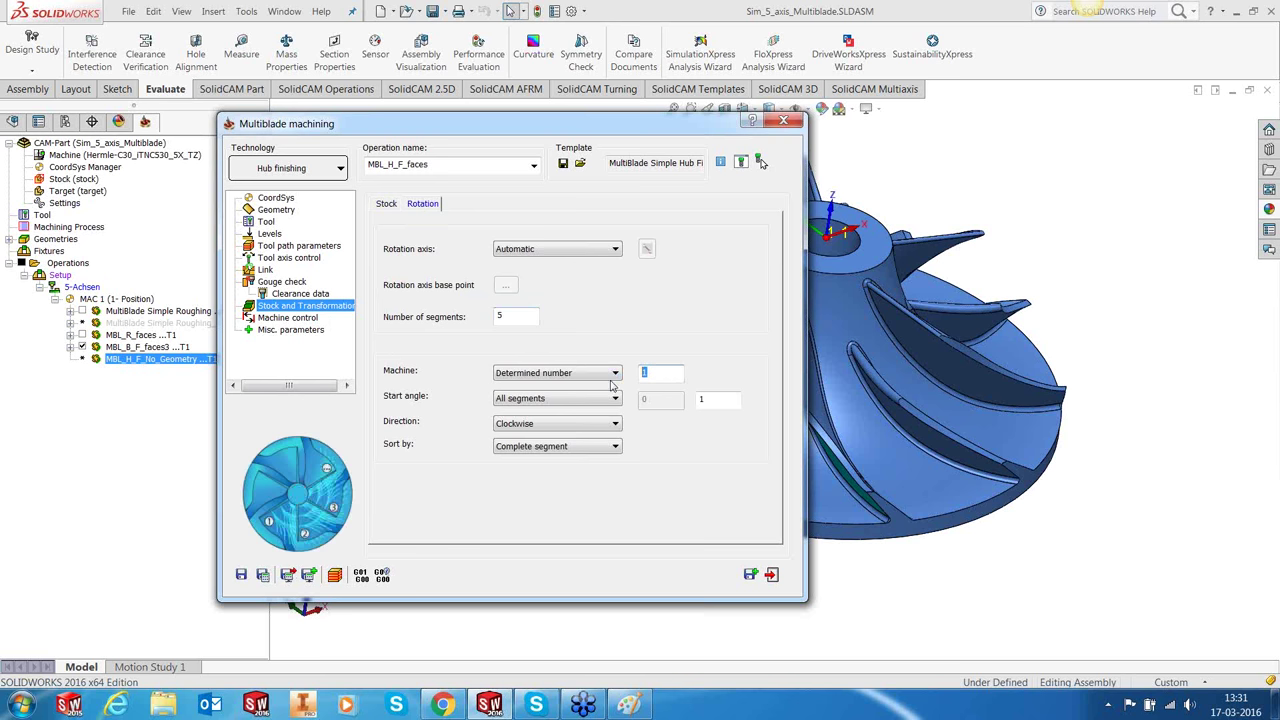
click(289, 318)
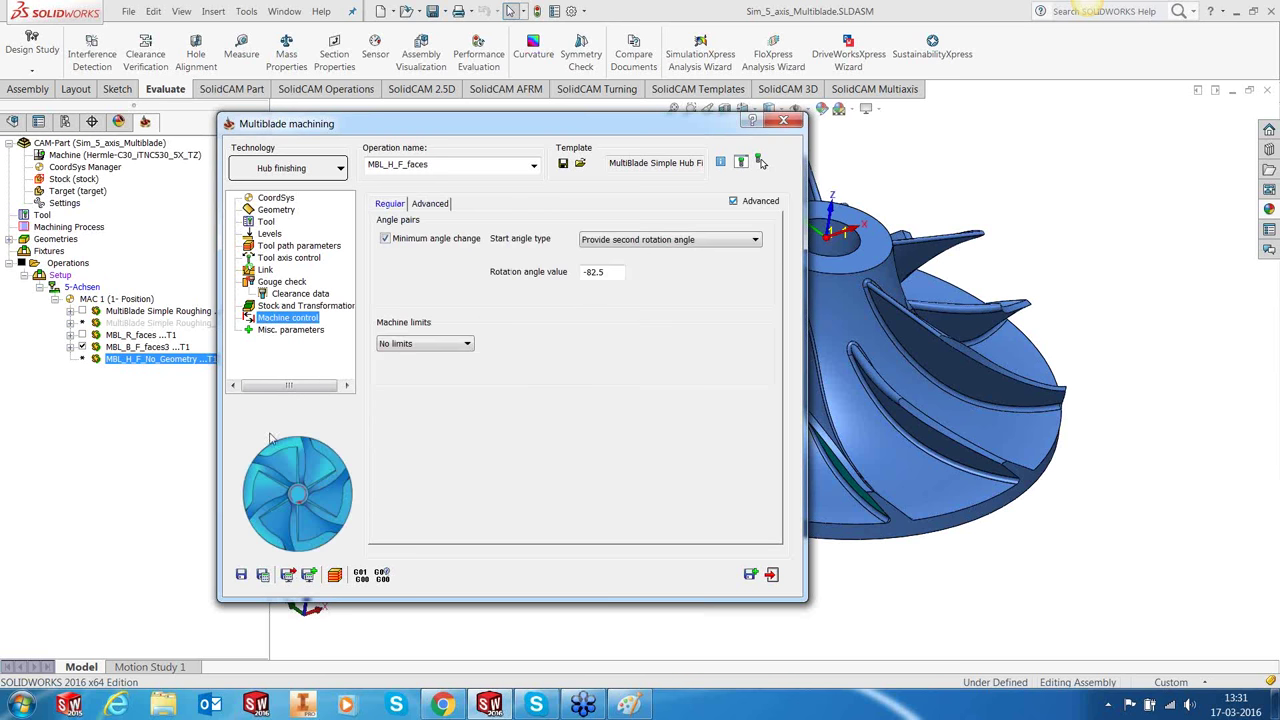
click(772, 574)
Step: Calculate MBL_H_F_faces in parallel on the local computer
right_click(150, 358)
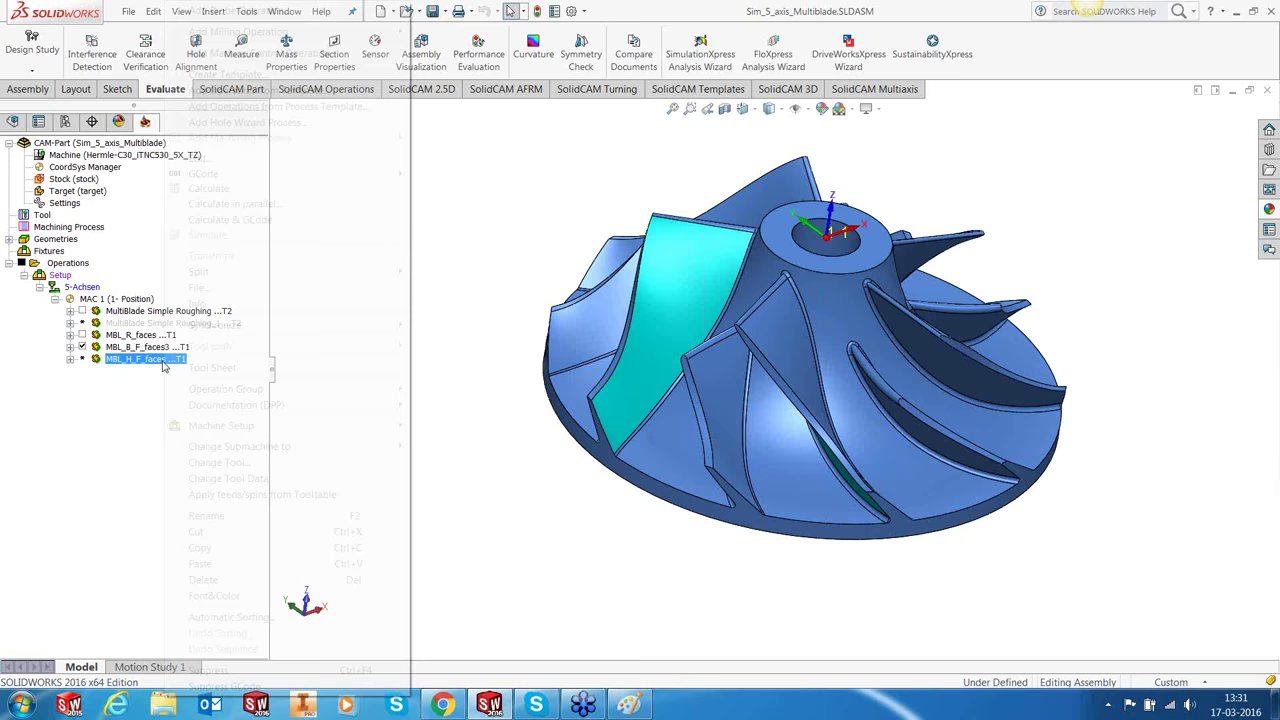
click(205, 205)
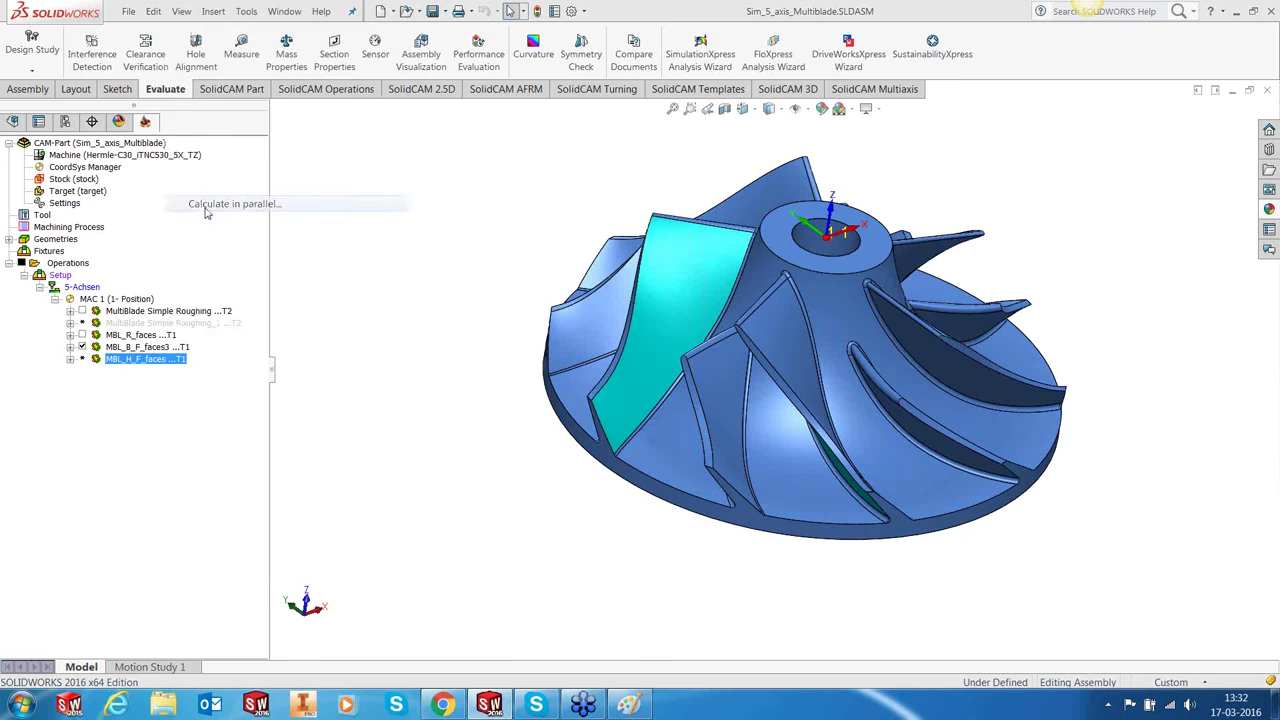
click(591, 444)
Step: Show the MBL_B_F_faces3 toolpath and examine it on all main blades, especially the linking moves at the blade's trailing edge
click(84, 347)
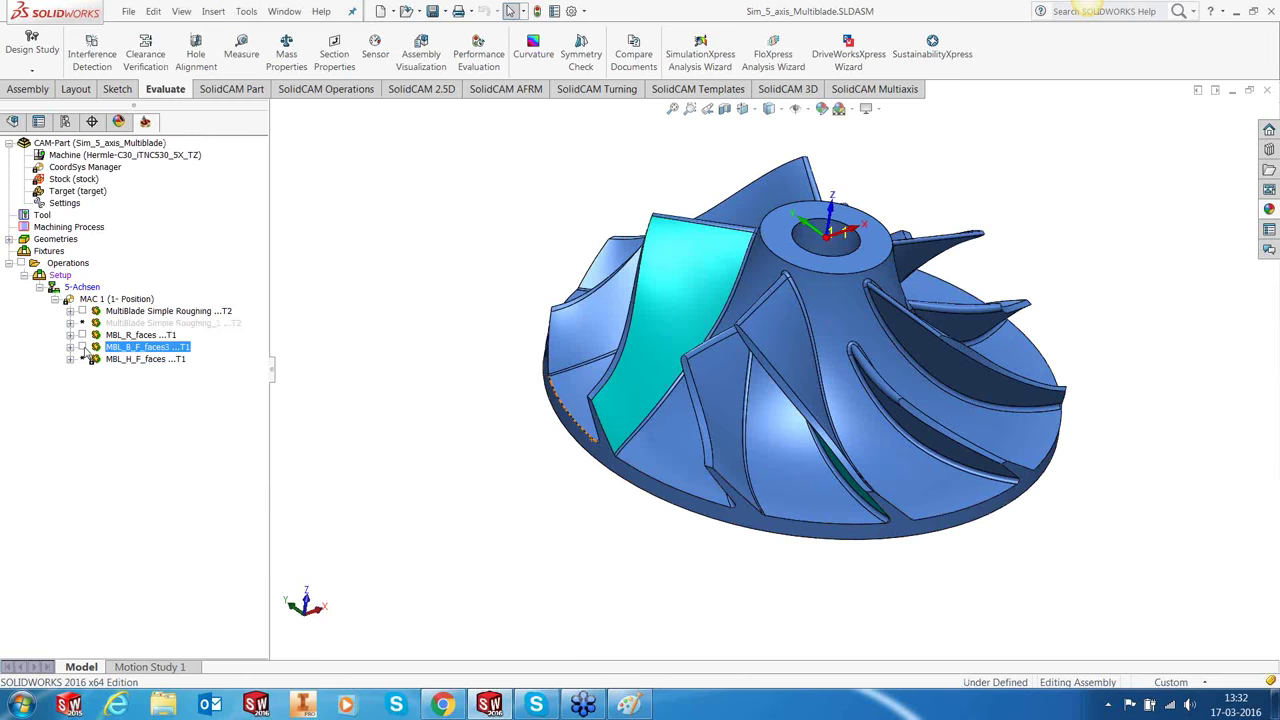
click(82, 347)
middle_drag(825, 304, 810, 346)
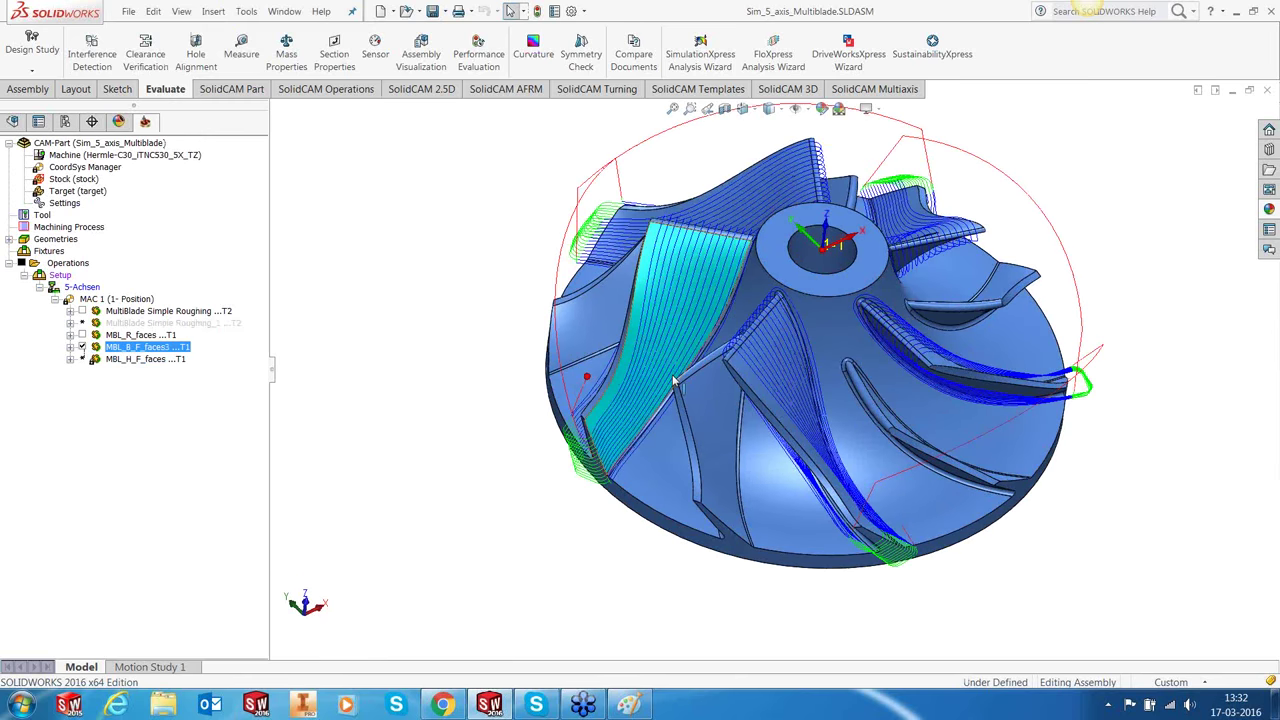
scroll(673, 380, down, 5)
scroll(620, 418, down, 3)
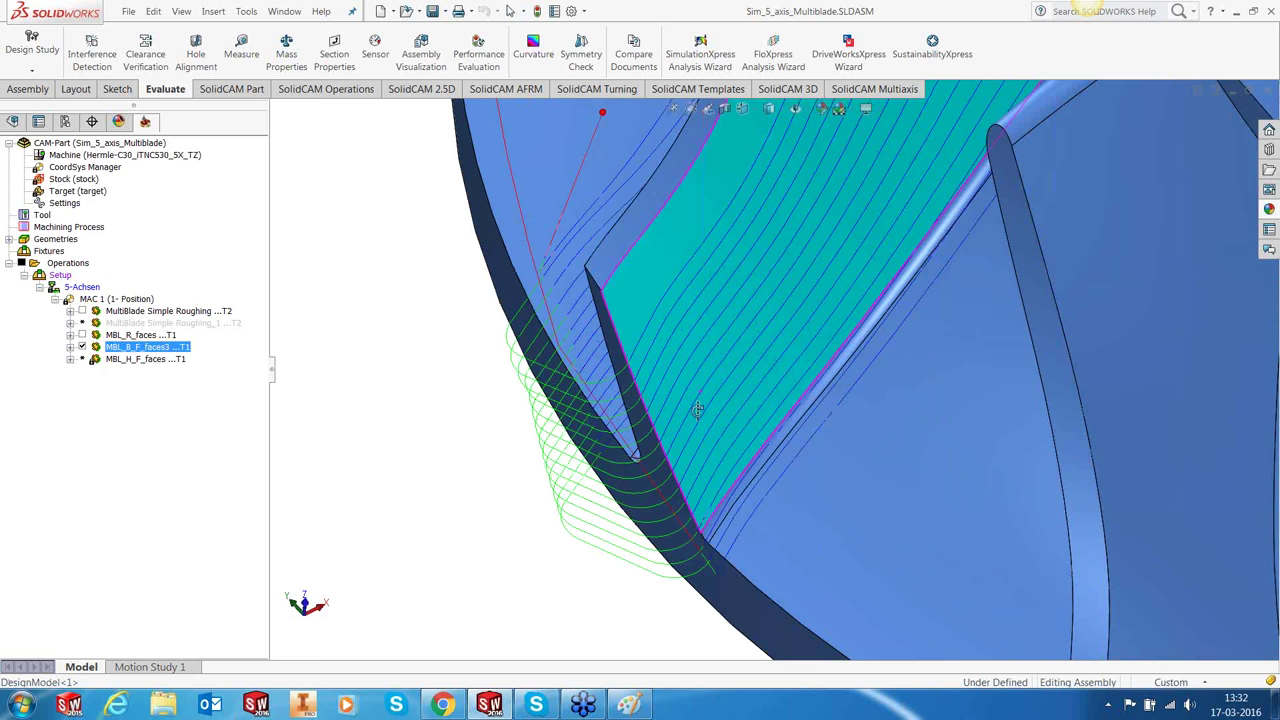
middle_drag(698, 410, 746, 334)
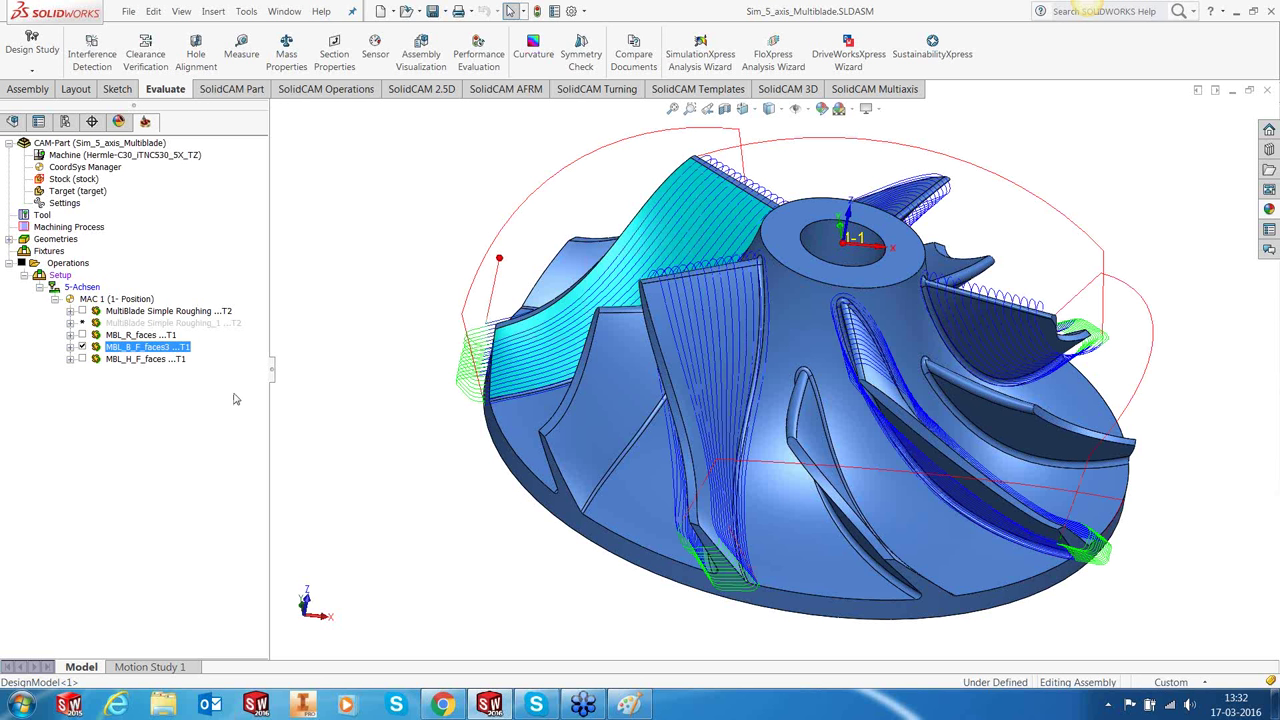
Step: Display only the MBL_H_F_faces toolpath, examine it across the hub surfaces between the blades, and hide it again
click(82, 347)
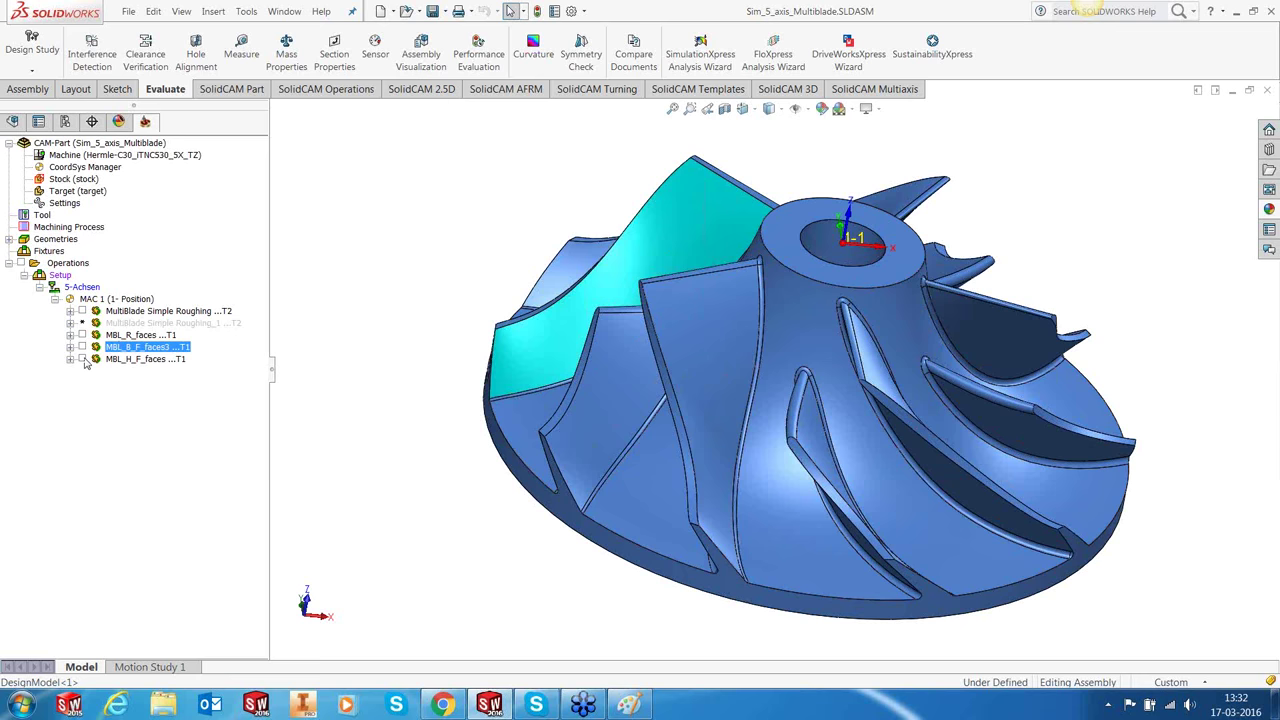
click(82, 359)
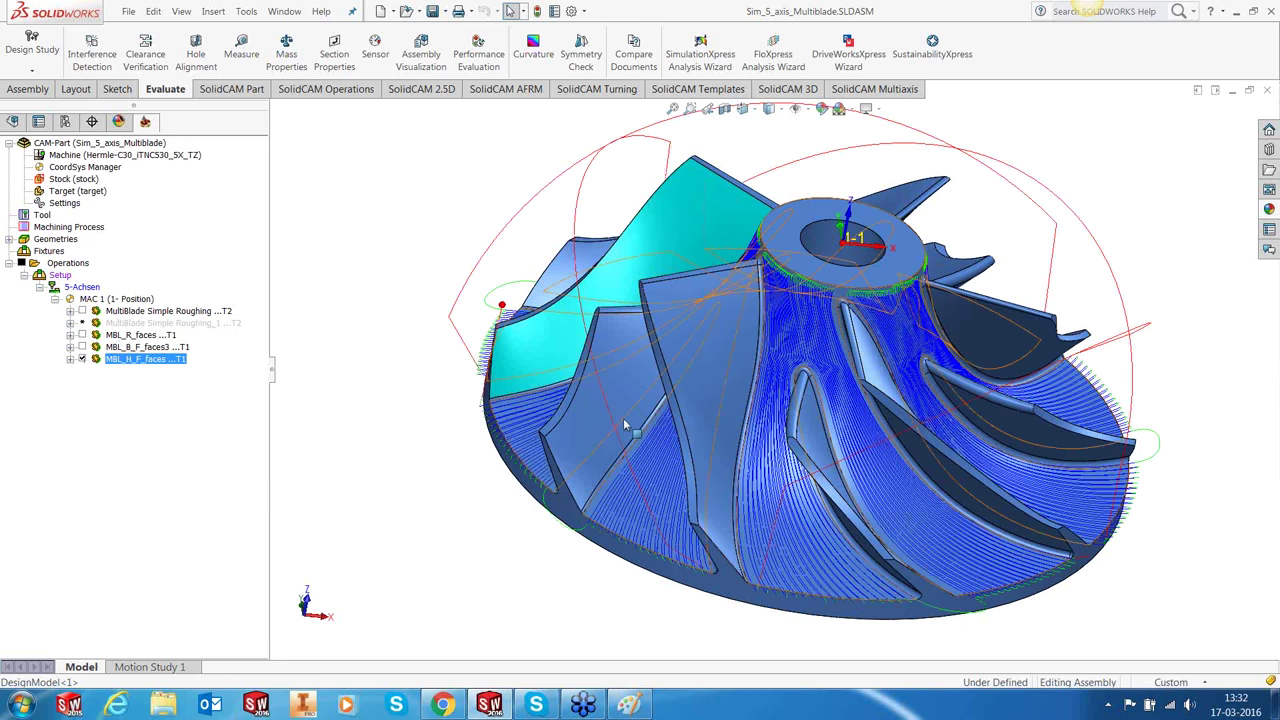
scroll(720, 469, up, 2)
middle_drag(720, 469, 753, 468)
click(82, 359)
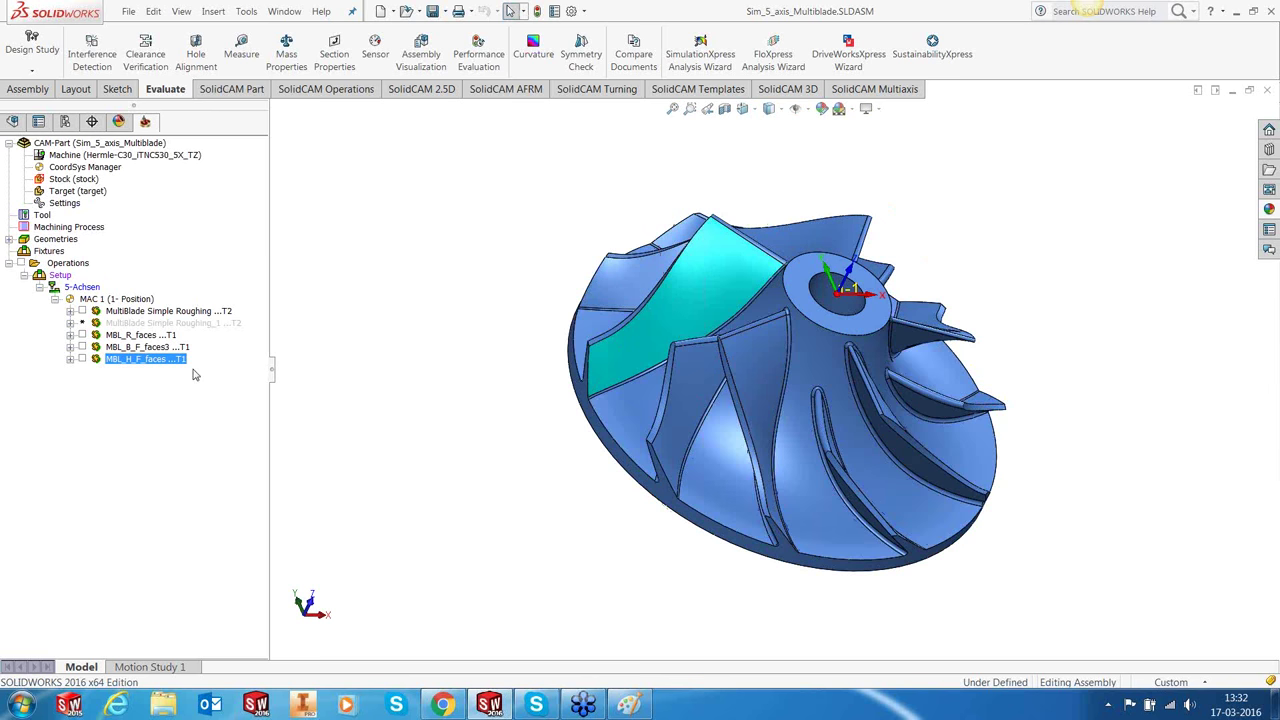
Step: Add a fillet finishing operation after MBL_H_F_faces from the template MultiBlade Simple Fillet Finishing
right_click(162, 359)
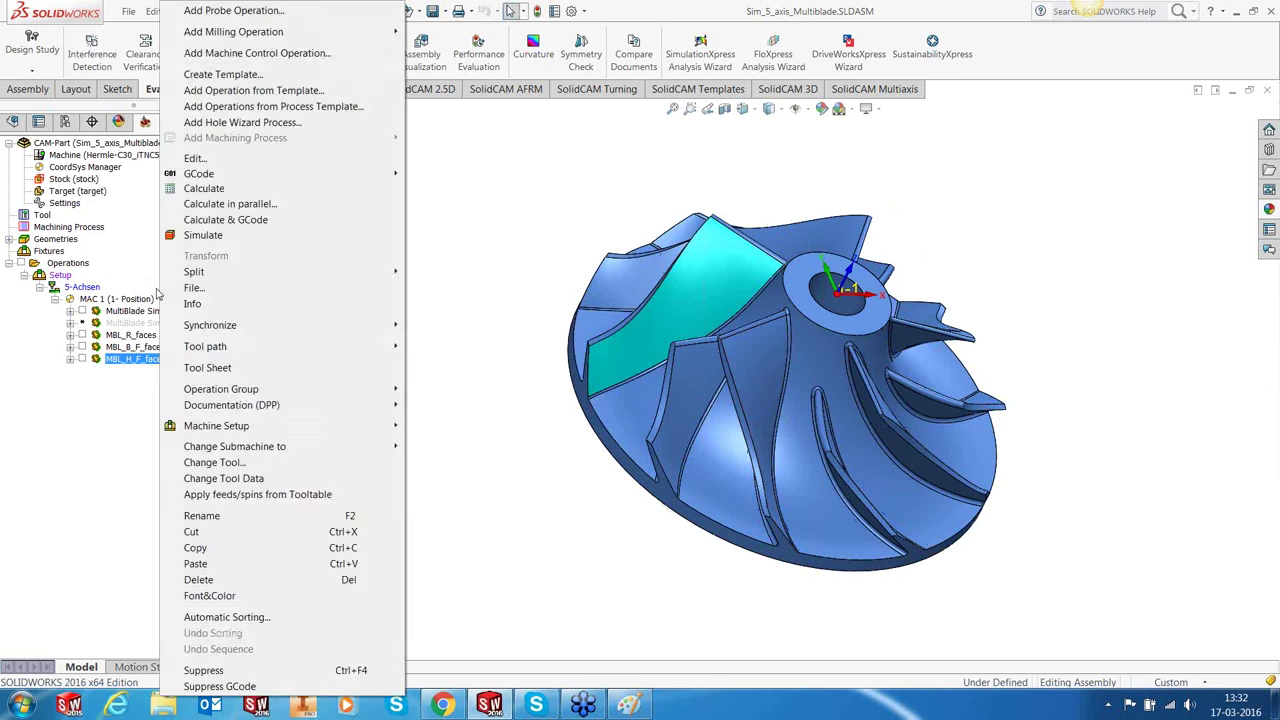
click(237, 96)
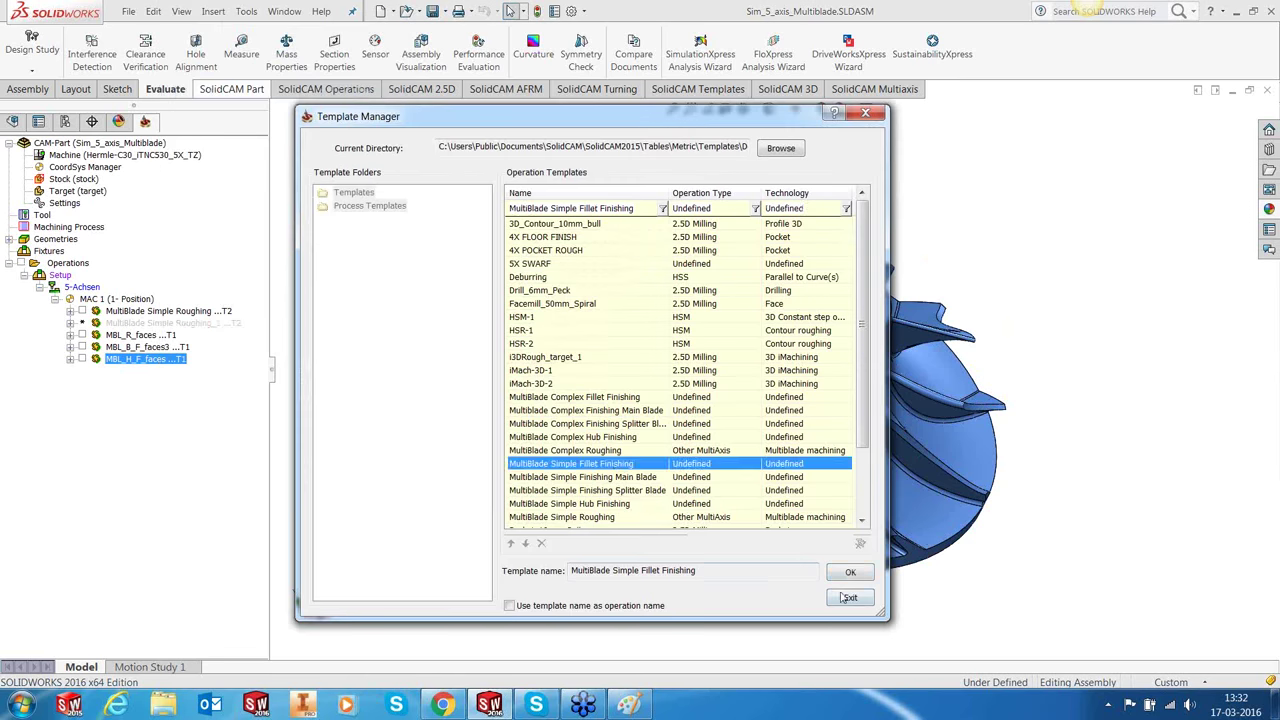
click(850, 572)
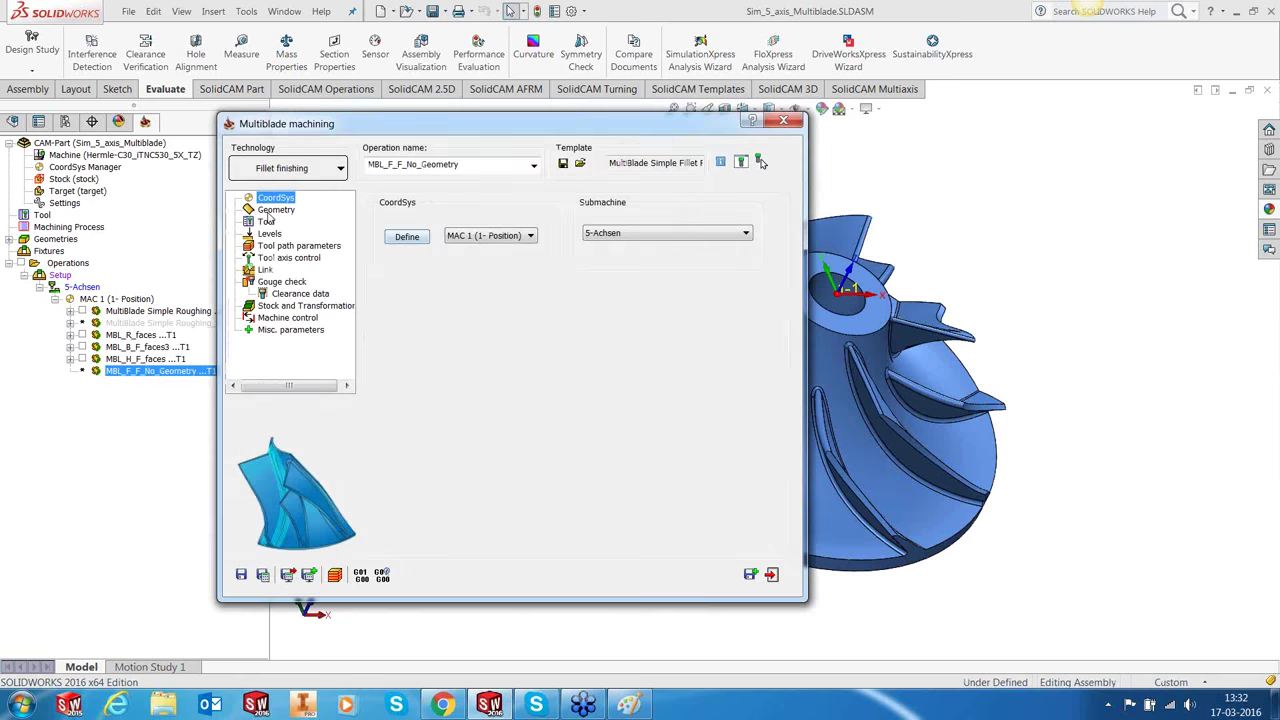
Step: Assign faces3 as the fillet finishing operation's blade, splitter and fillet geometry and faces1 as its hub geometry
click(276, 209)
click(512, 244)
click(476, 268)
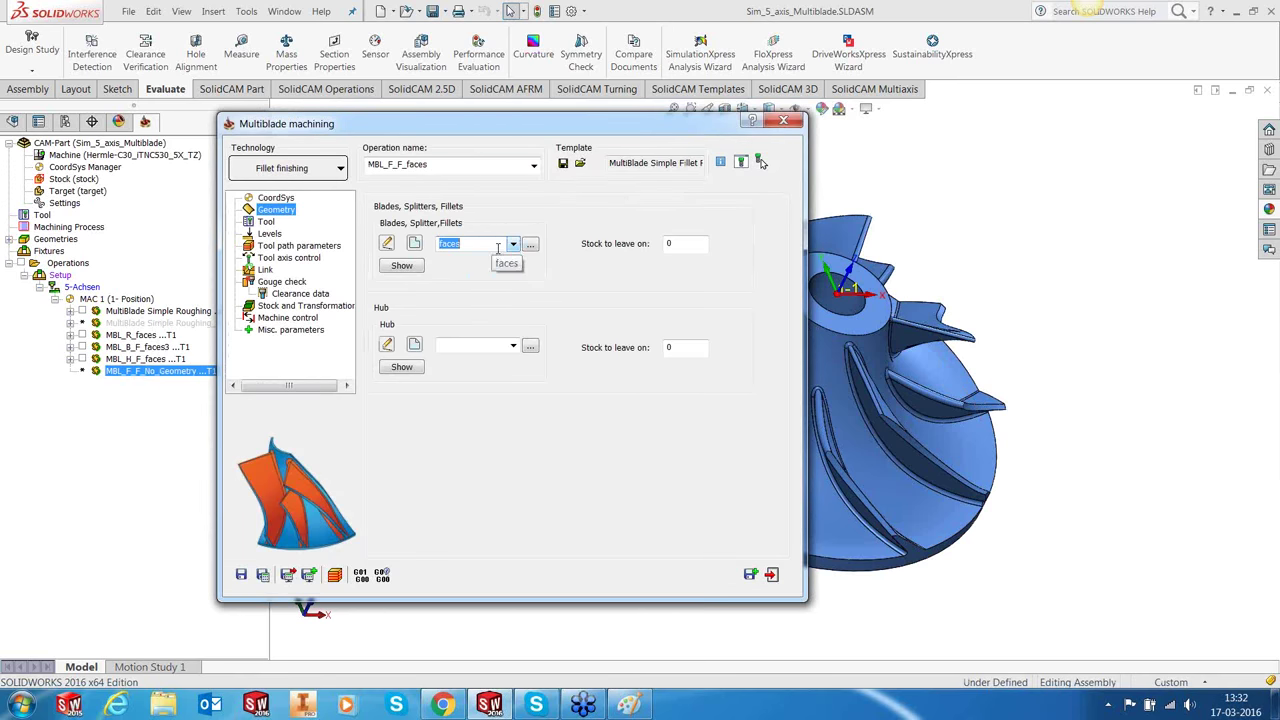
click(531, 246)
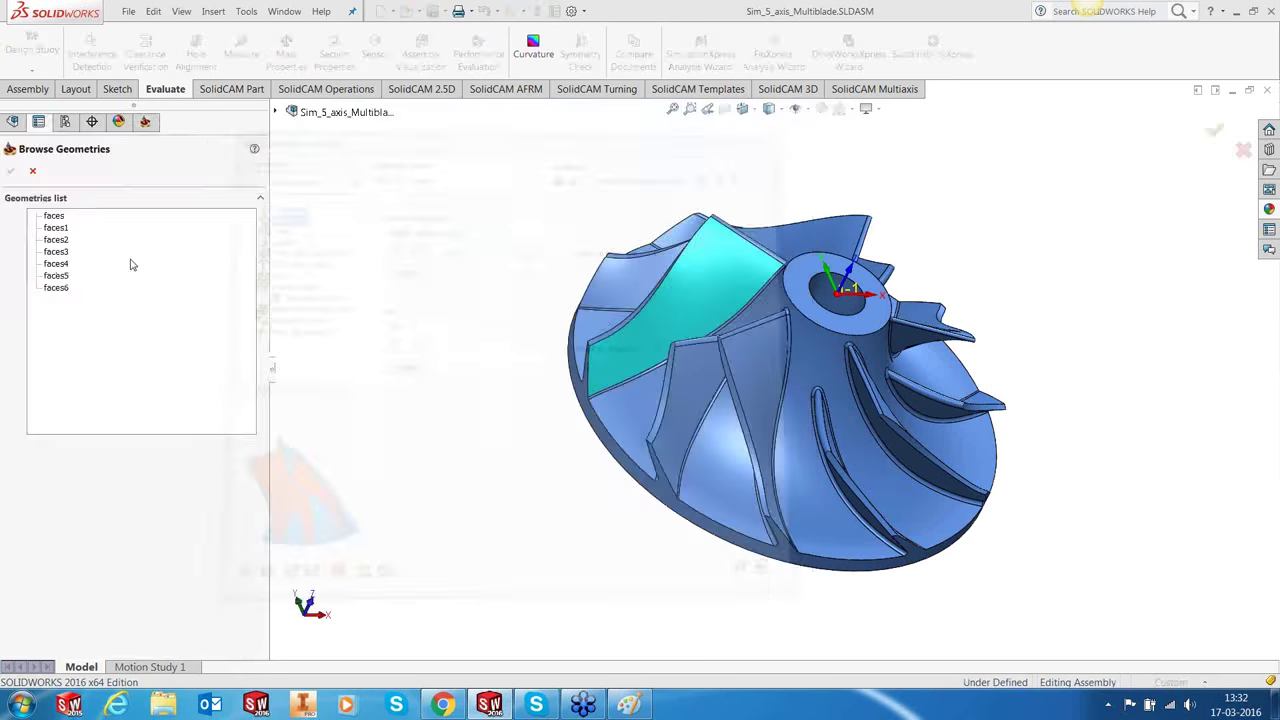
double_click(56, 249)
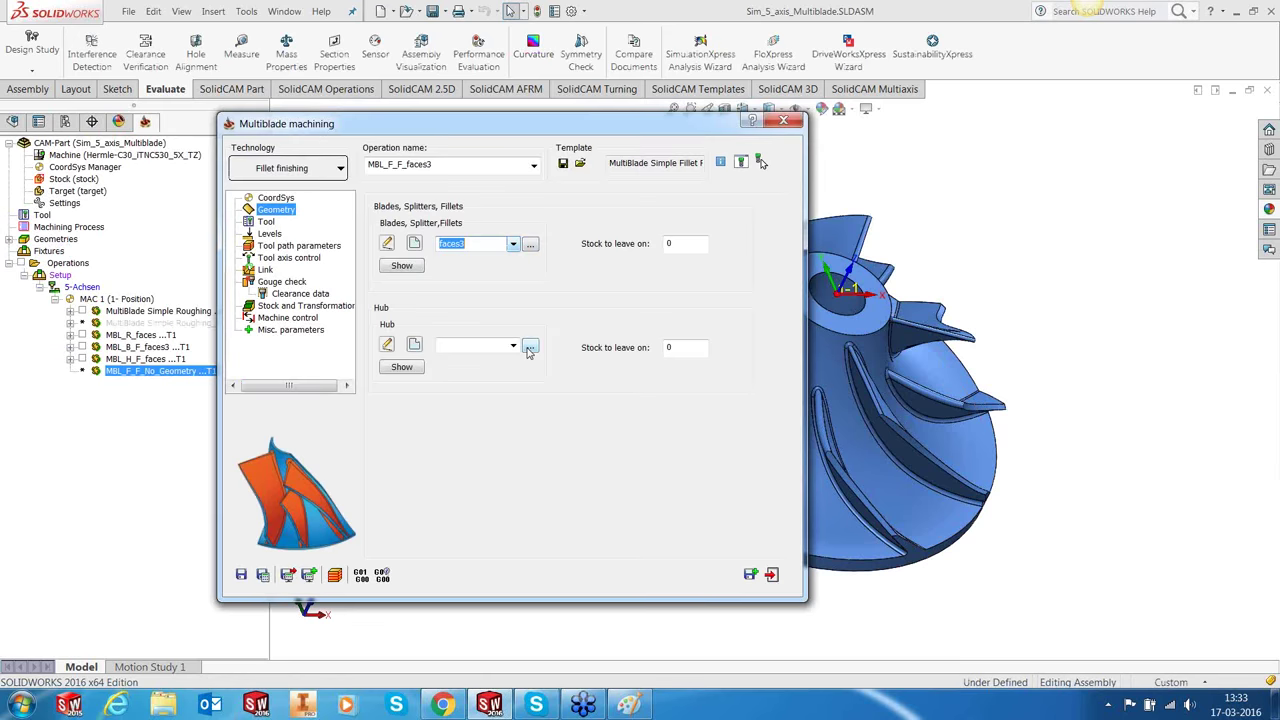
click(512, 345)
click(494, 362)
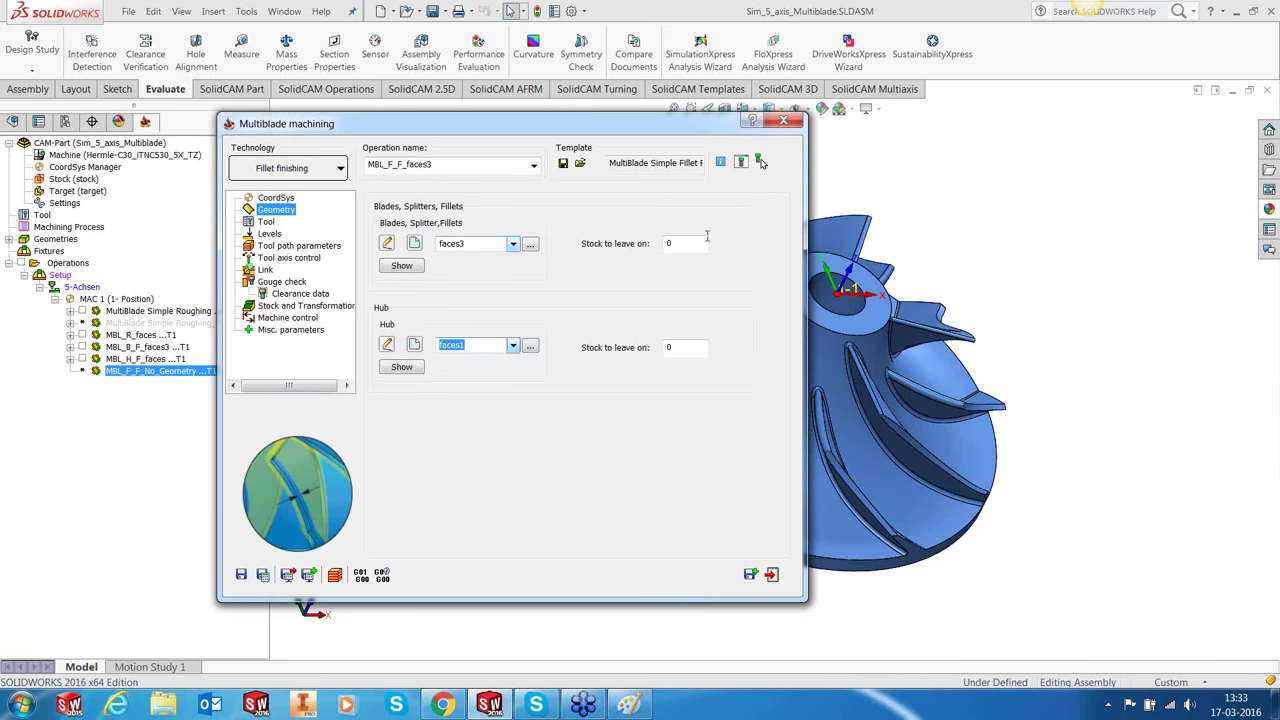
Step: Set the number of cuts to 4 on both the blade side and the hub side of the fillet finishing
click(266, 221)
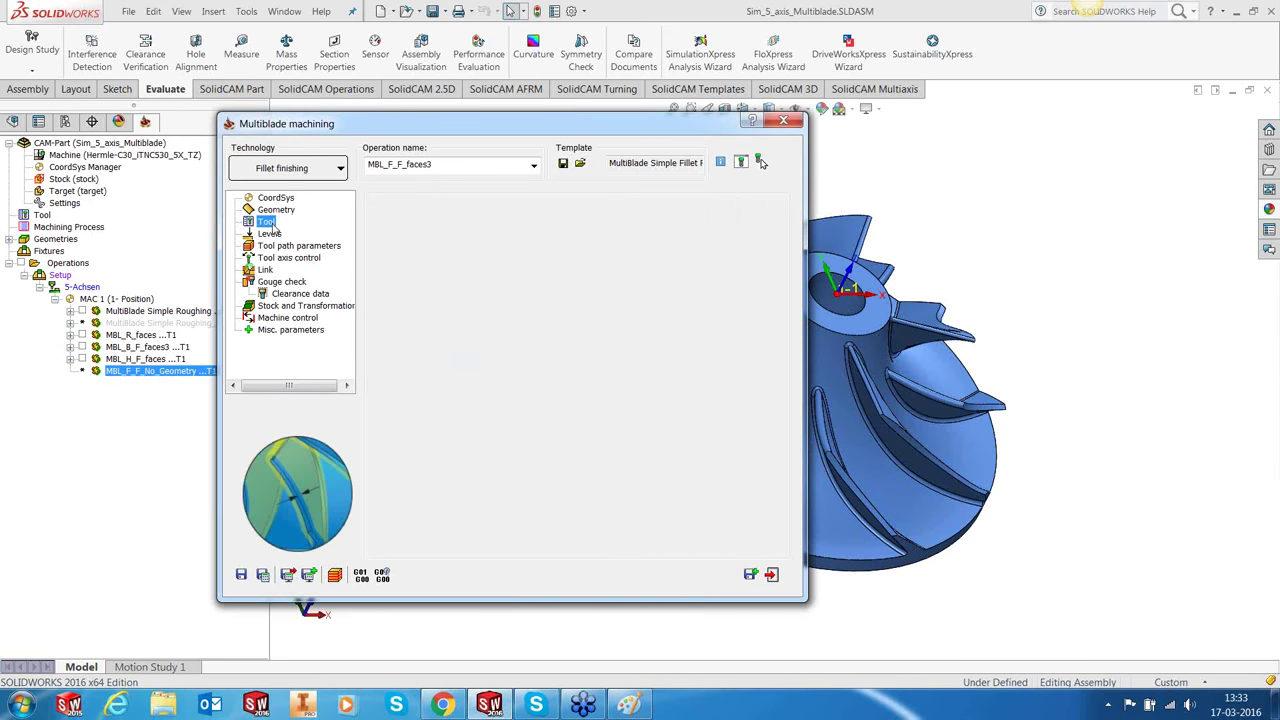
click(272, 234)
click(281, 247)
click(283, 259)
click(288, 247)
click(455, 204)
double_click(506, 375)
text(4)
double_click(709, 375)
text(4)
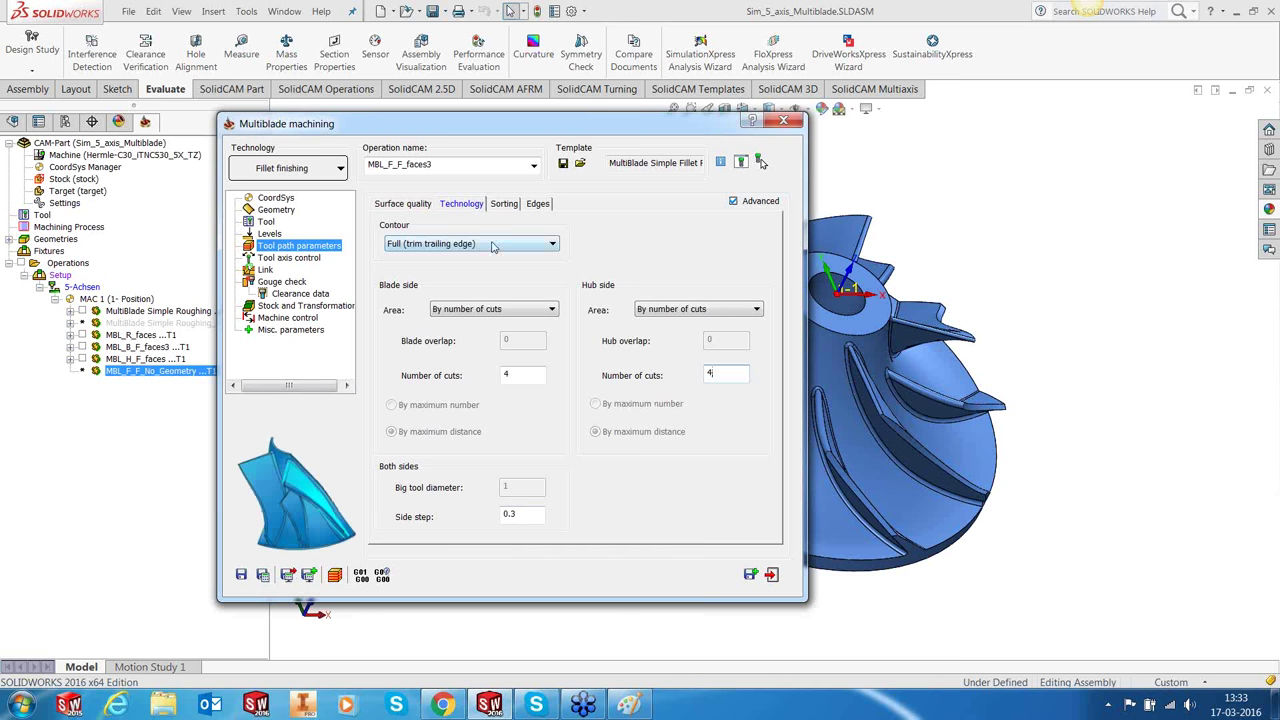
click(502, 205)
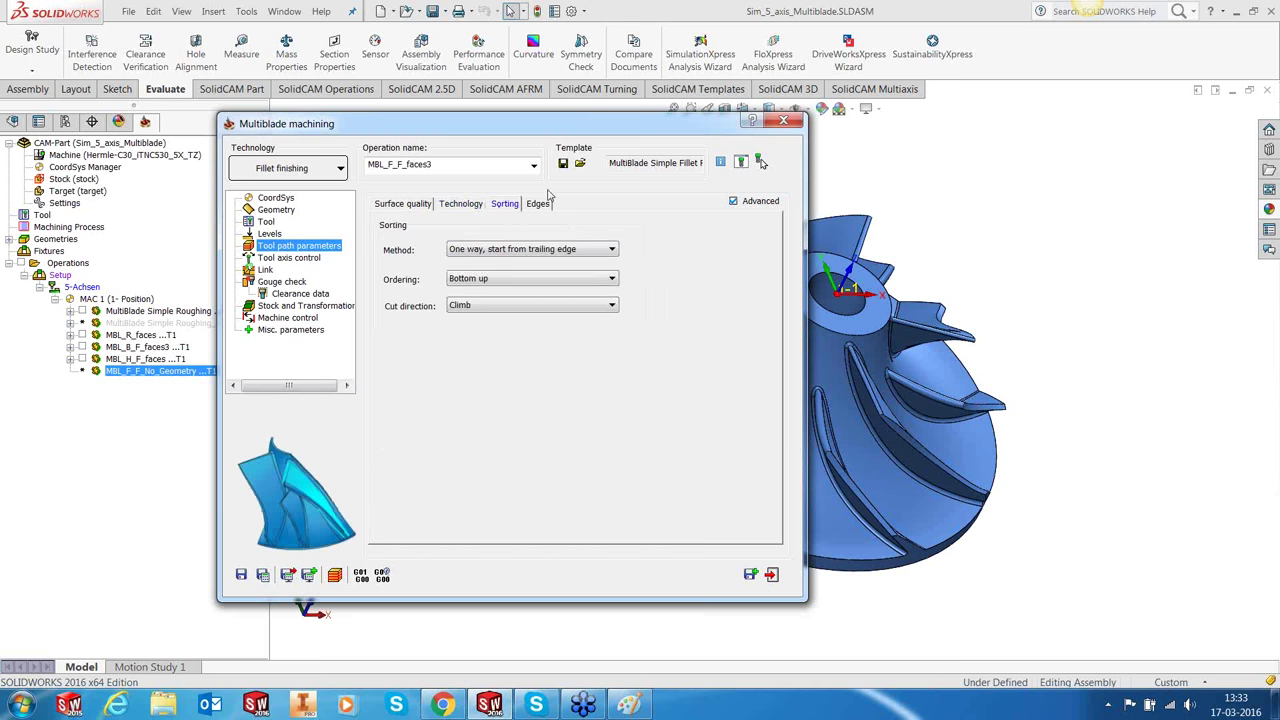
Step: Turn off automatic linking between layers and set those links to Direct blend
click(265, 270)
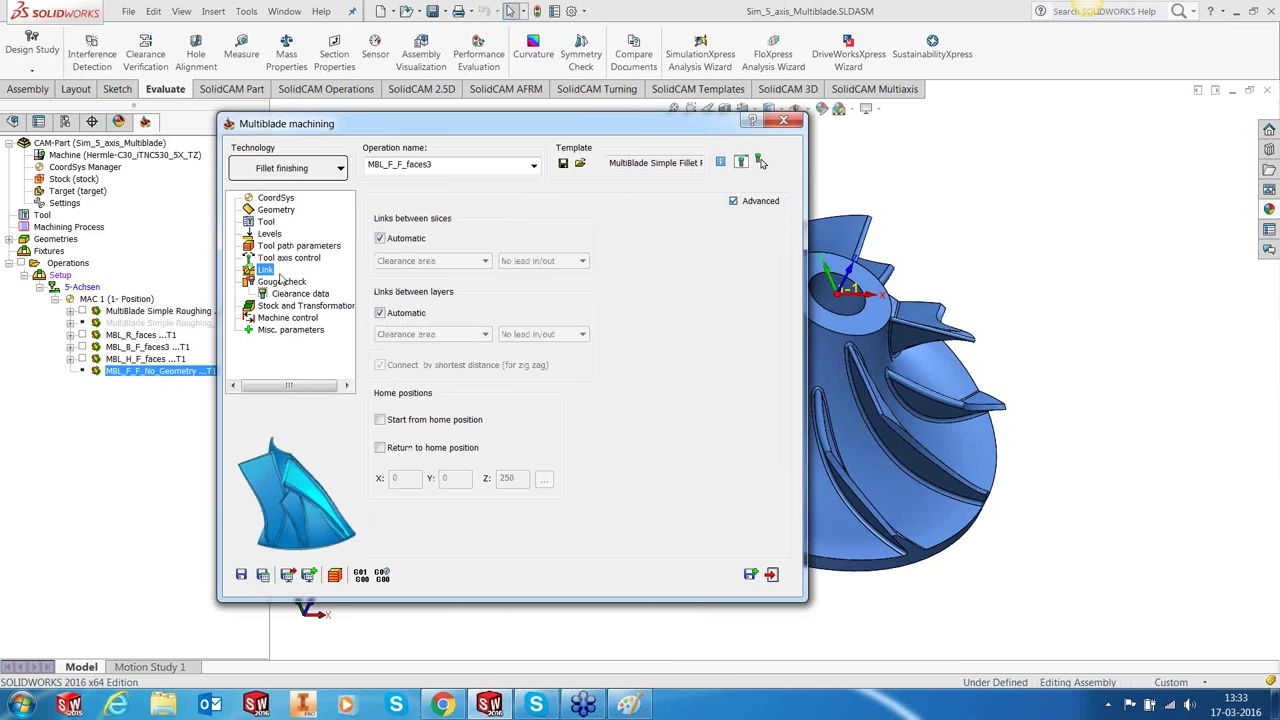
click(400, 313)
click(420, 334)
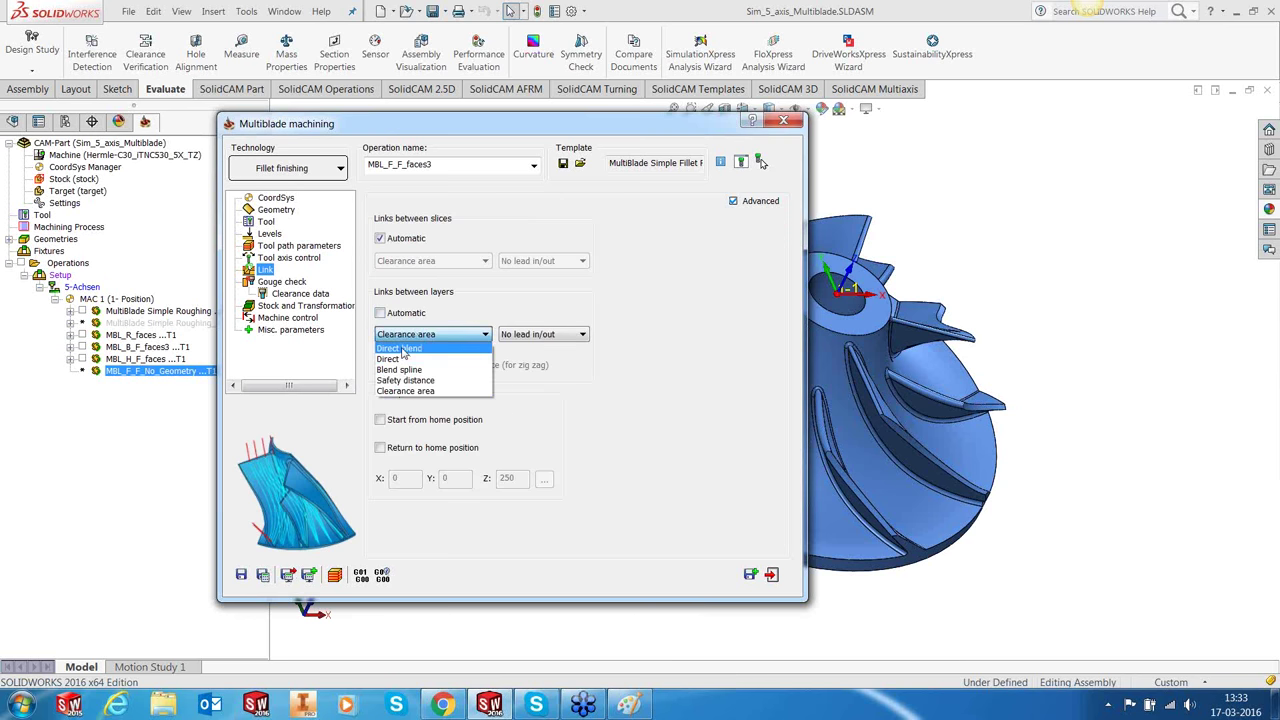
click(405, 349)
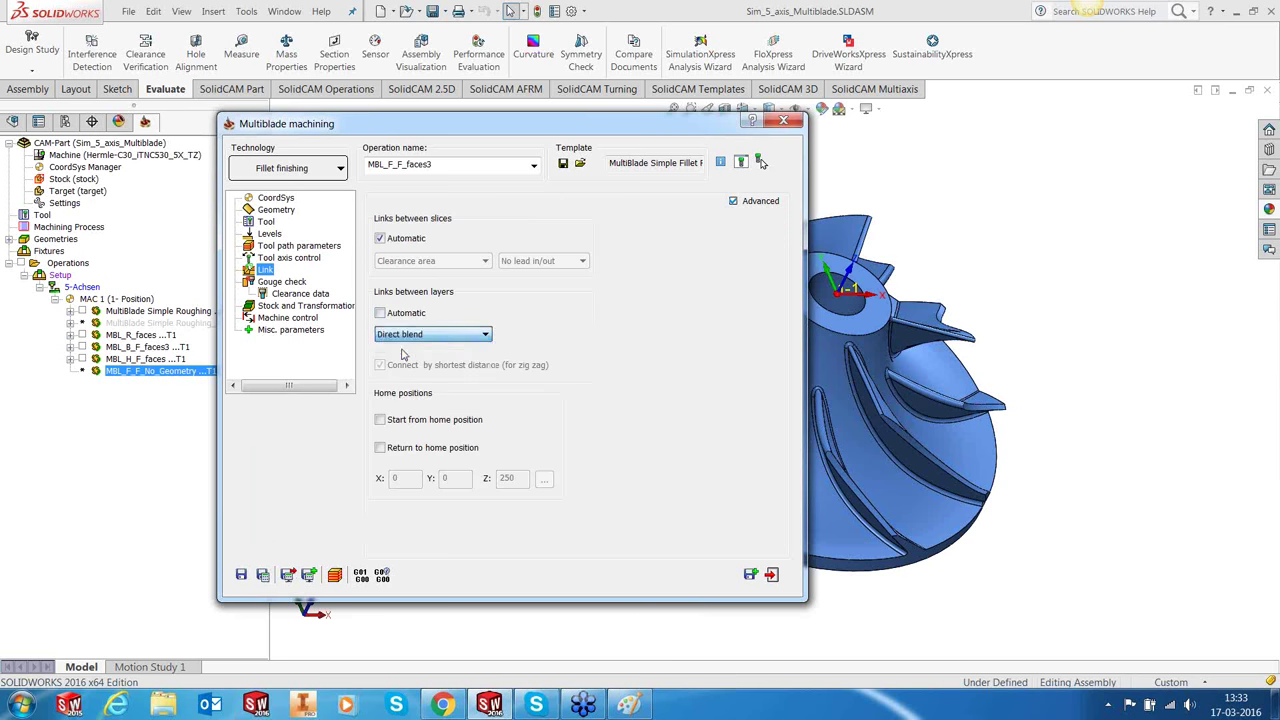
Step: Save and close the fillet finishing operation and calculate it in parallel on the local computer
click(241, 574)
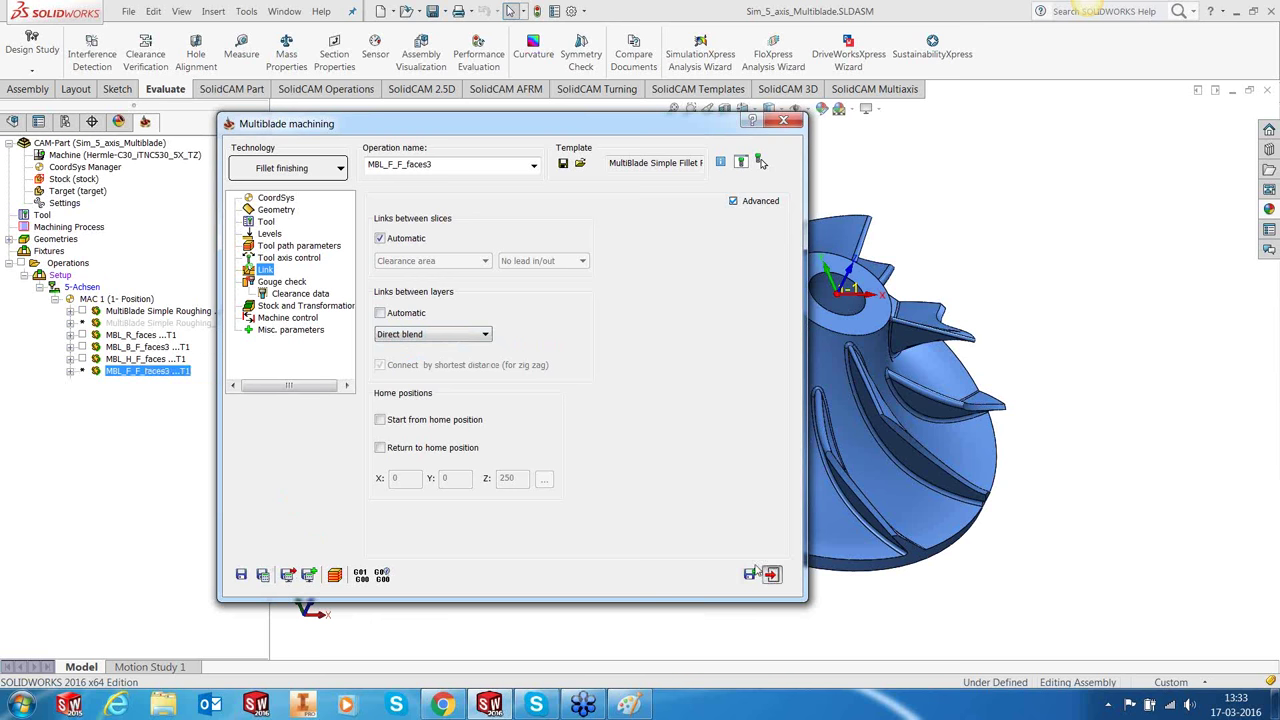
click(768, 573)
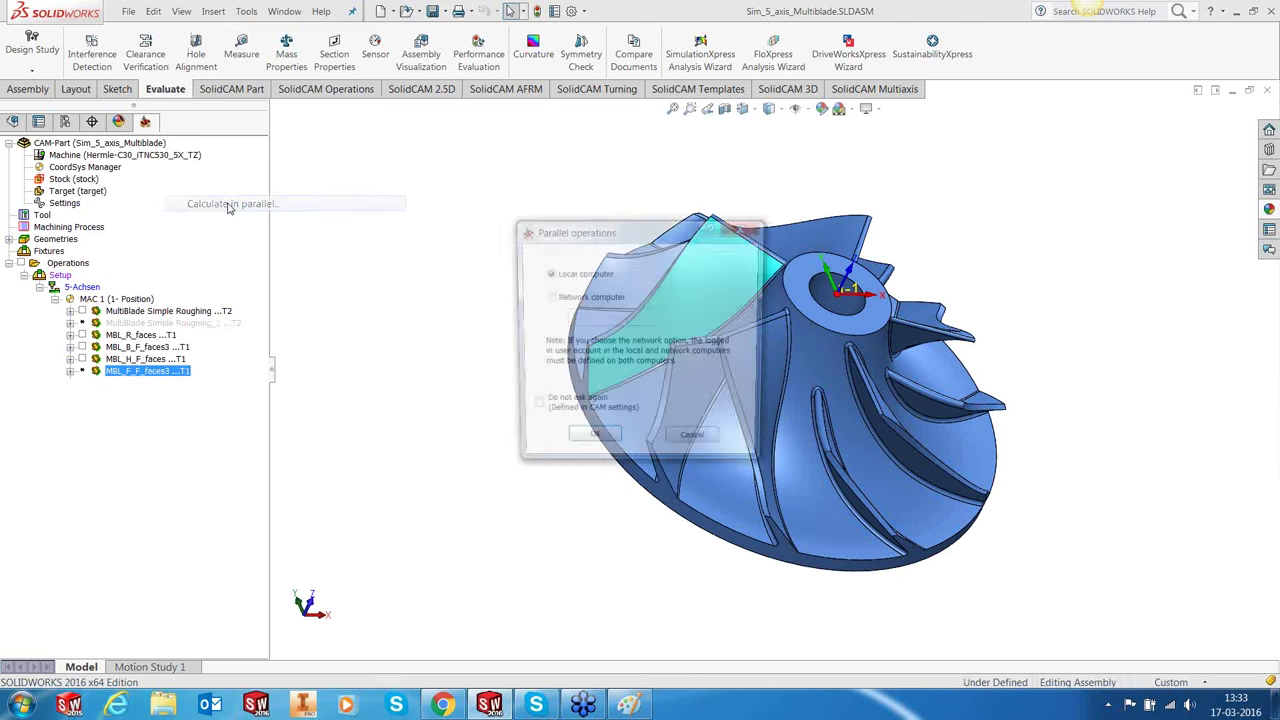
click(595, 443)
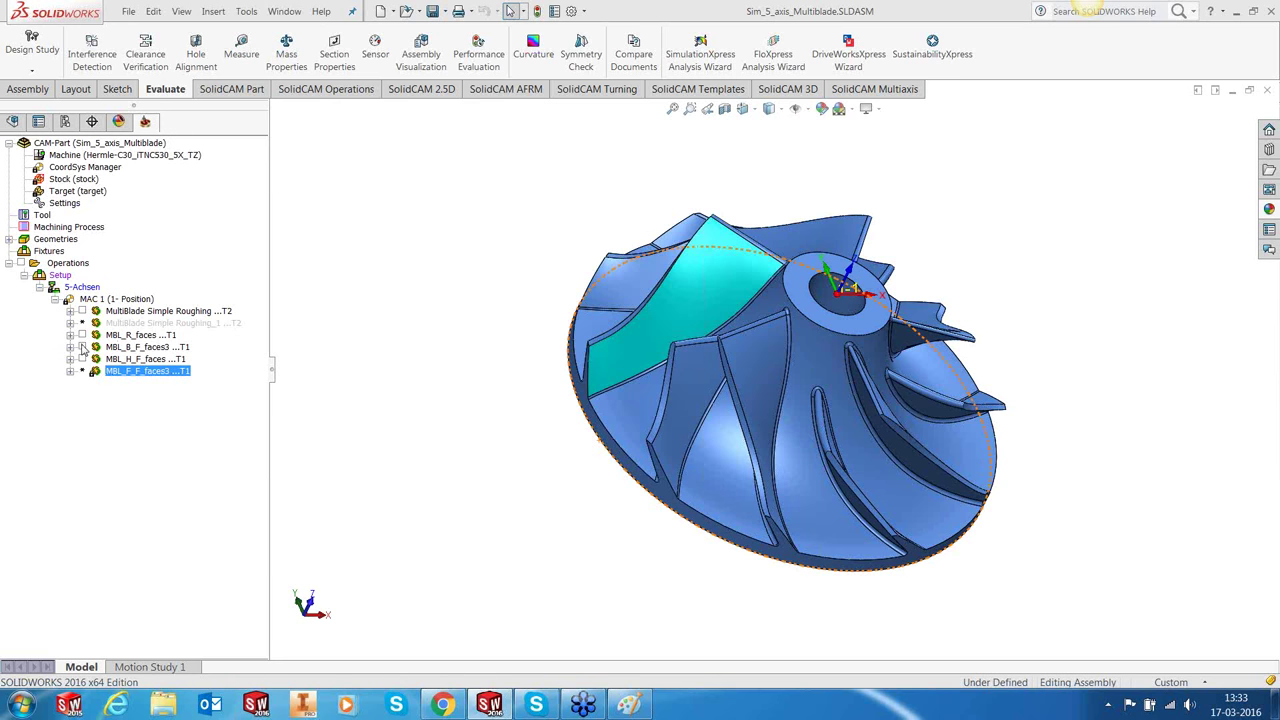
Step: Display the MBL_B_F_faces3 and MBL_H_F_faces toolpaths on the impeller and hide both again
click(82, 347)
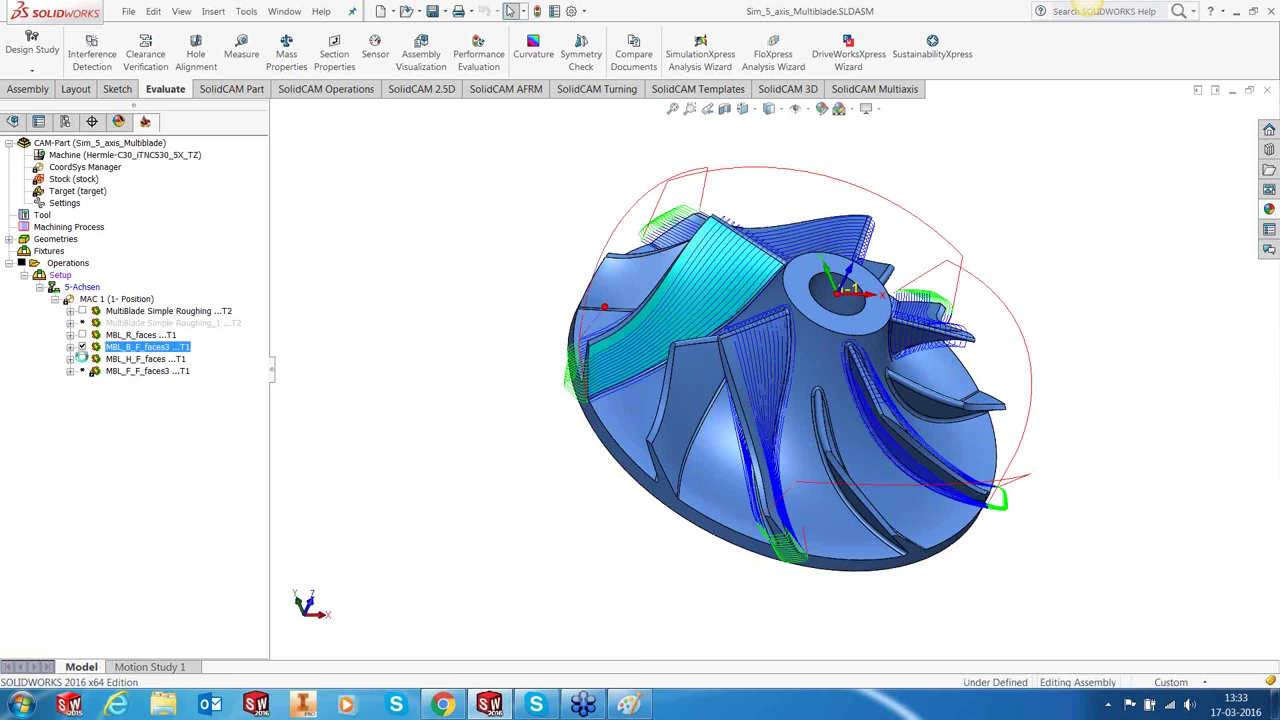
click(82, 359)
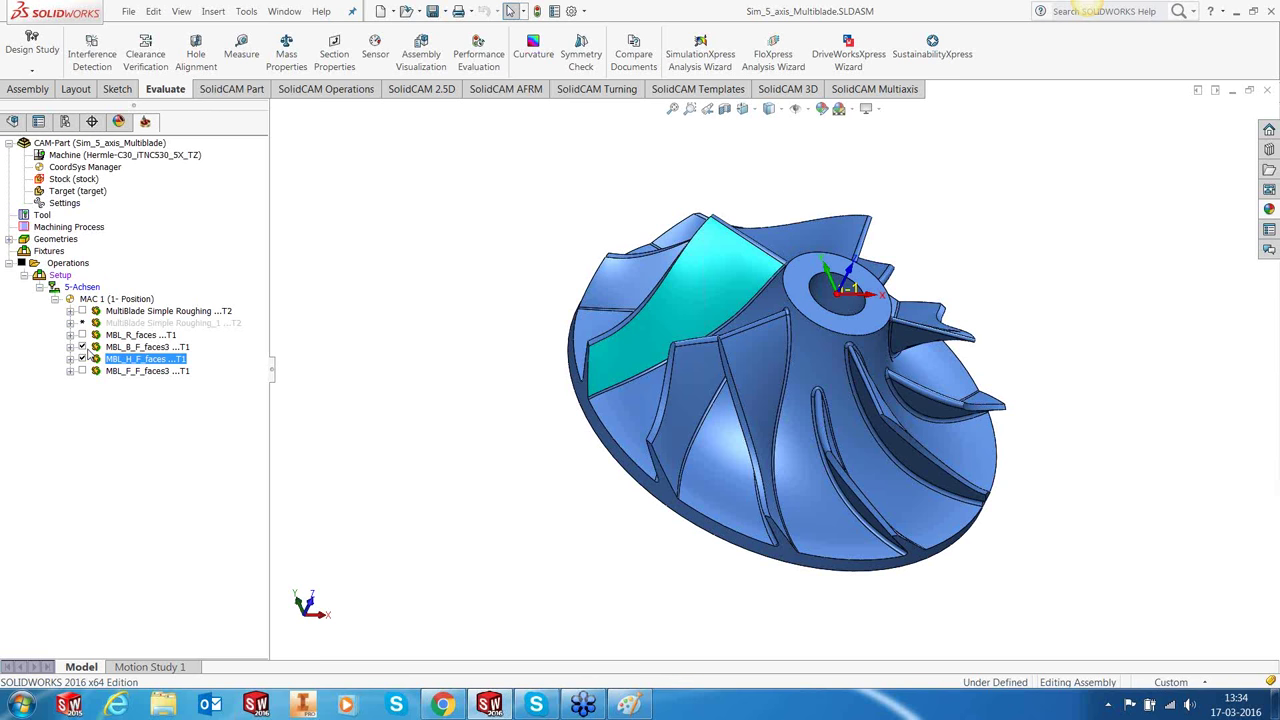
click(82, 358)
click(82, 346)
Step: Show only the MBL_F_F_faces3 toolpath and examine it along the blade fillet, especially the linking moves at the trailing edge
click(82, 370)
middle_drag(594, 452, 673, 456)
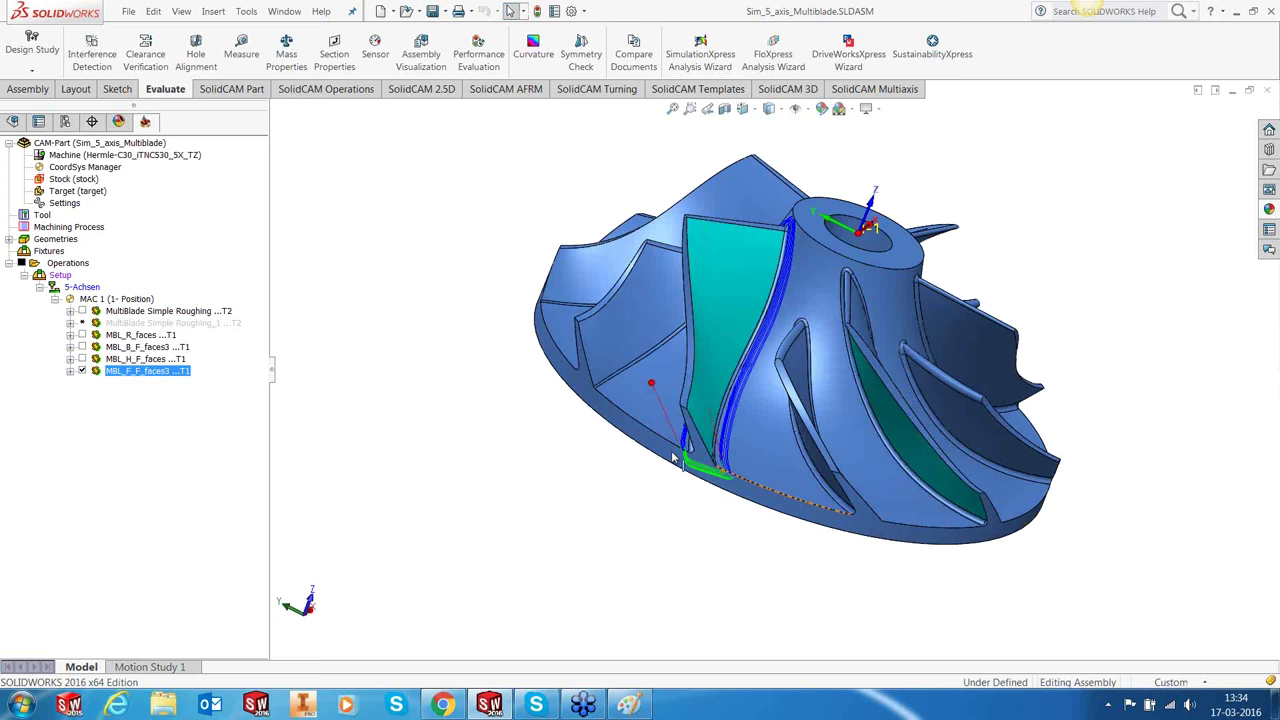
scroll(673, 457, down, 5)
middle_drag(753, 428, 600, 420)
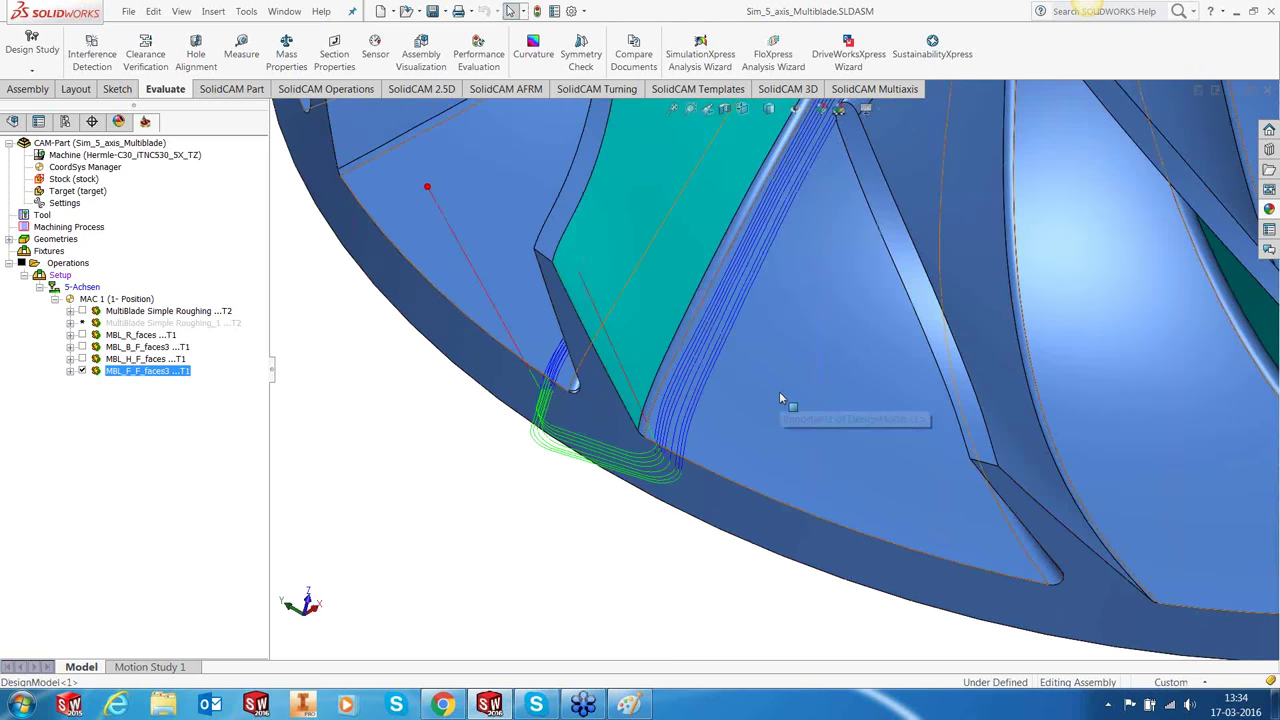
scroll(779, 391, up, 3)
middle_drag(779, 392, 800, 364)
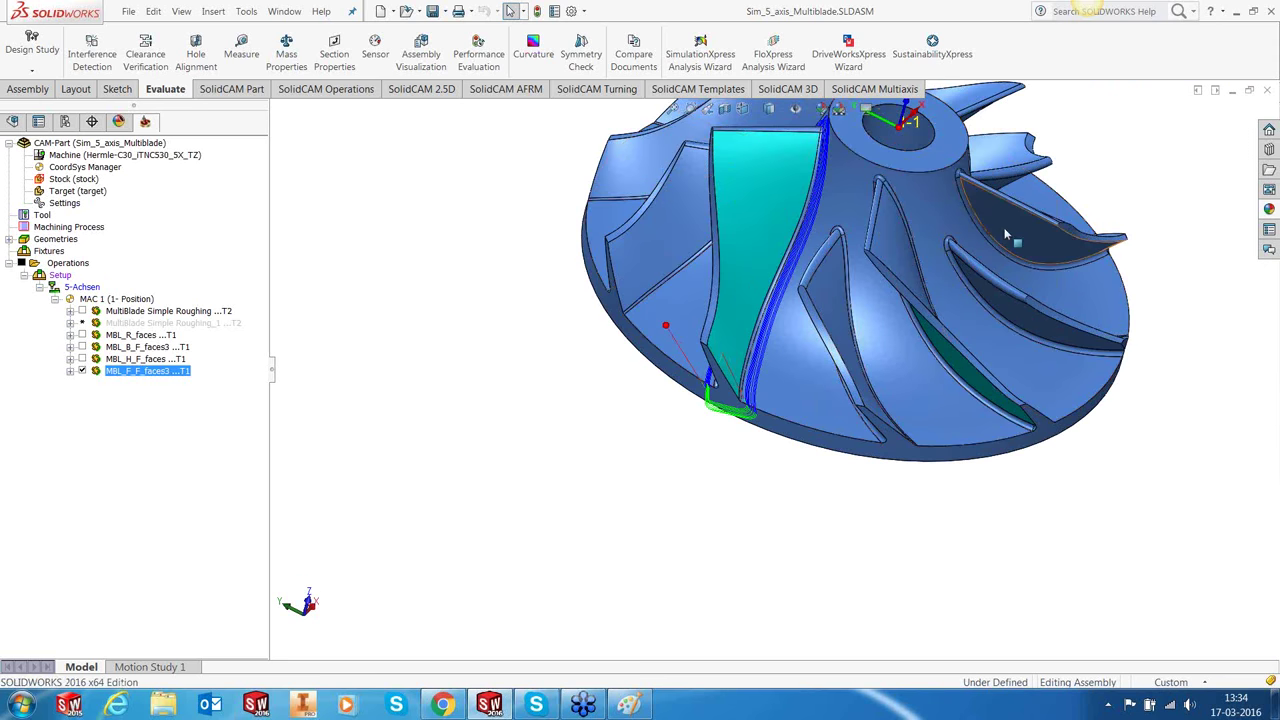
scroll(1006, 233, down, 2)
key(f)
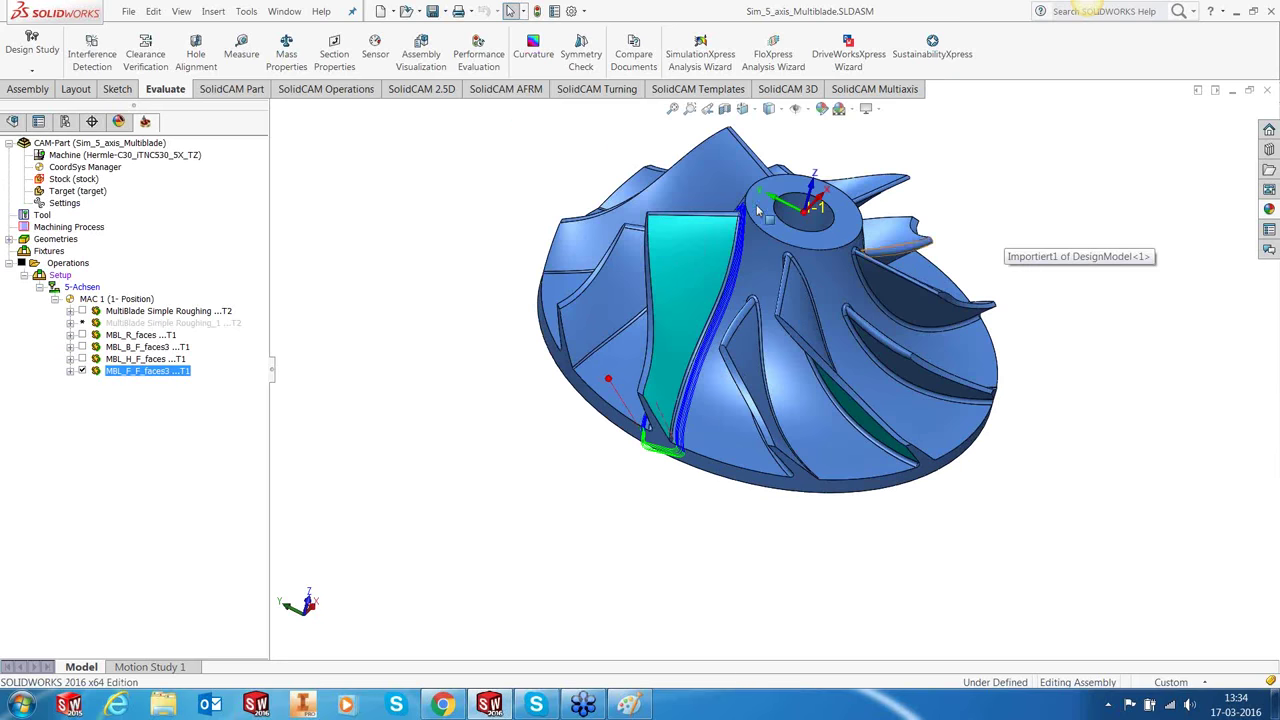
Step: Simulate MBL_F_F_faces3 step by step on the model, close the simulation and hide the toolpath
right_click(181, 370)
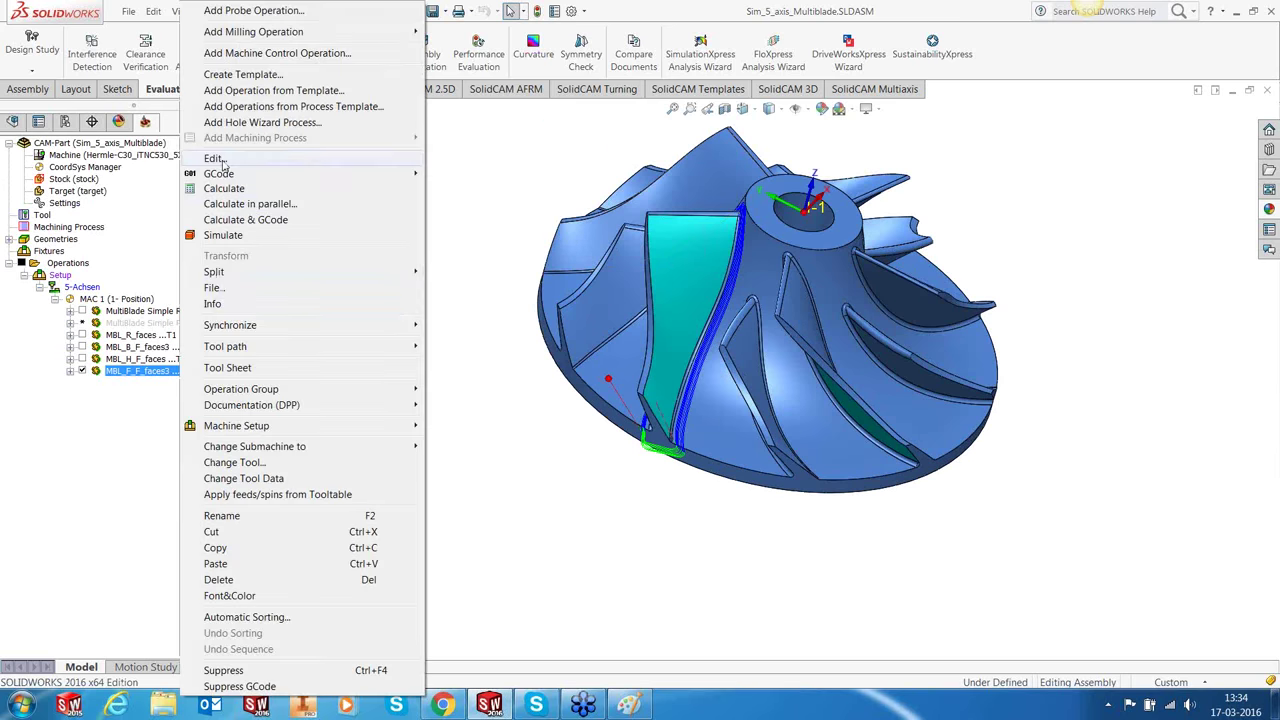
click(219, 236)
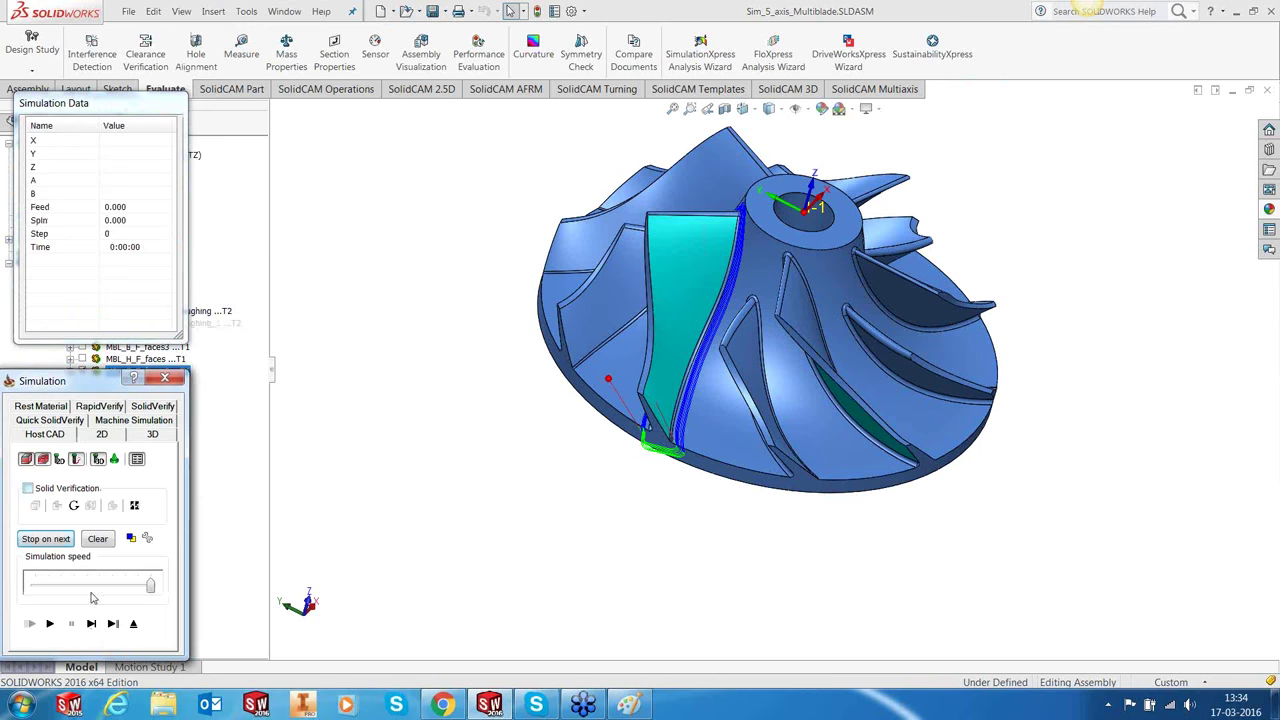
click(91, 624)
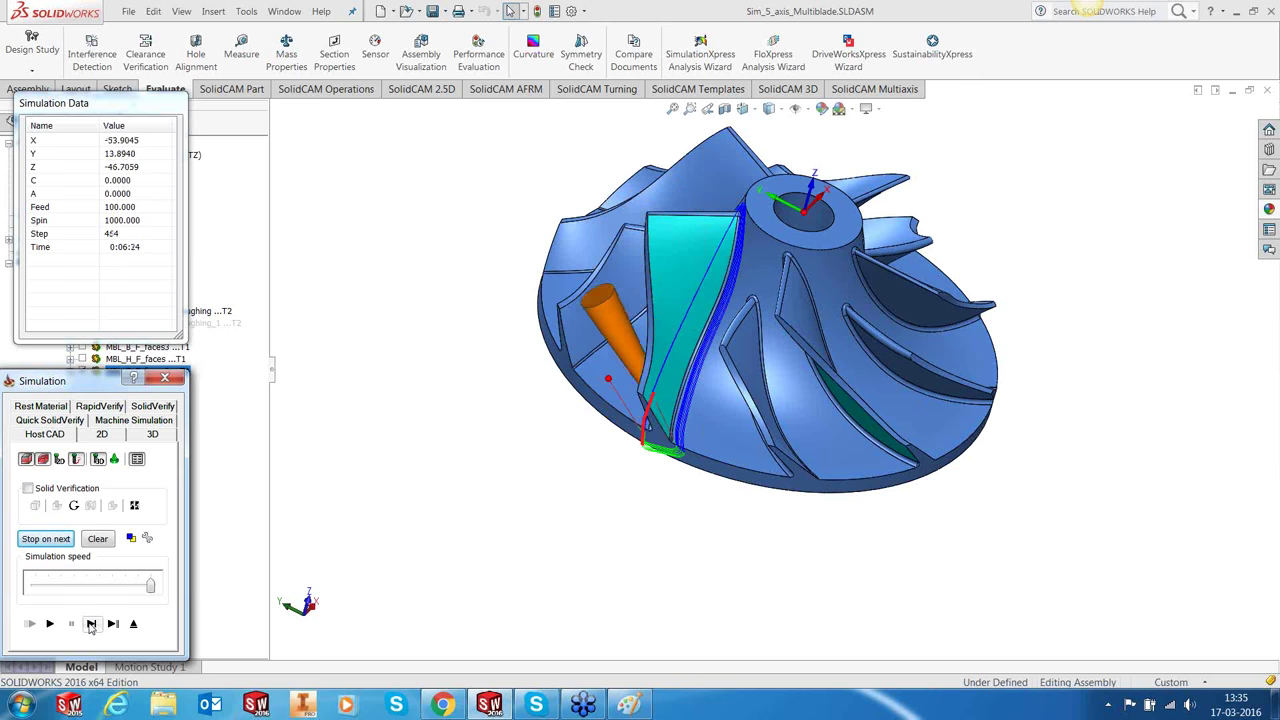
click(133, 623)
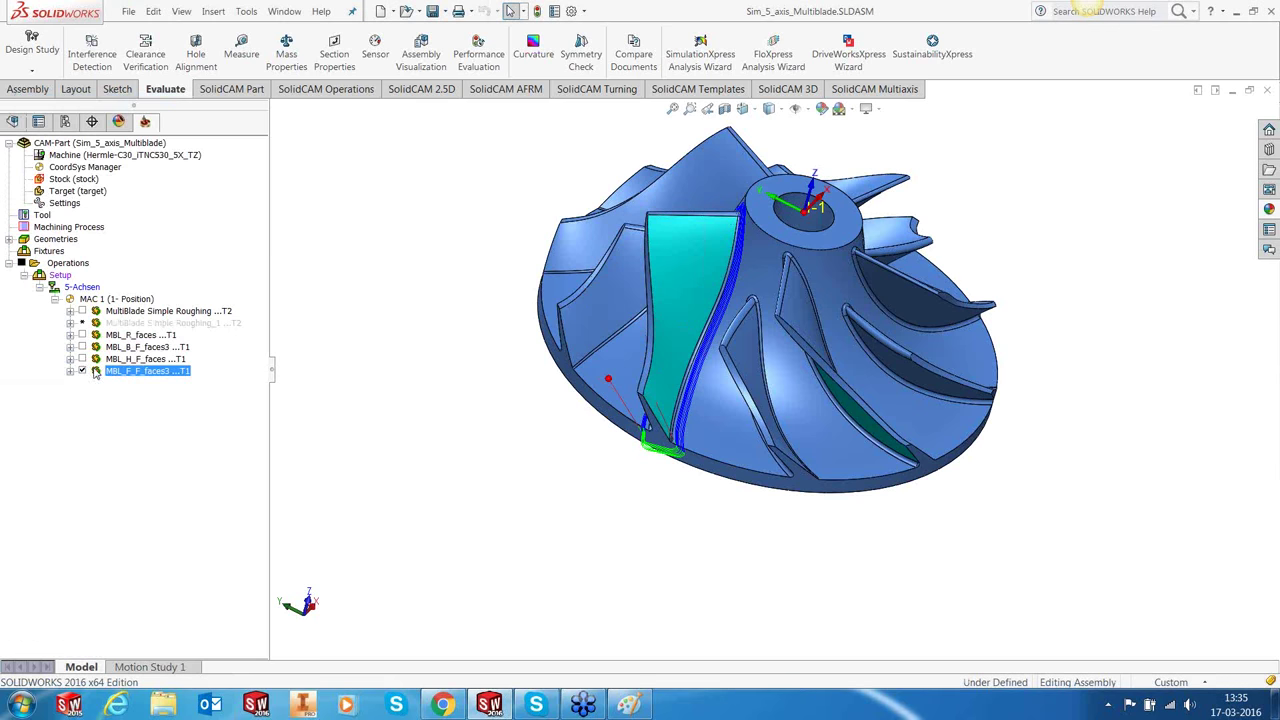
click(84, 372)
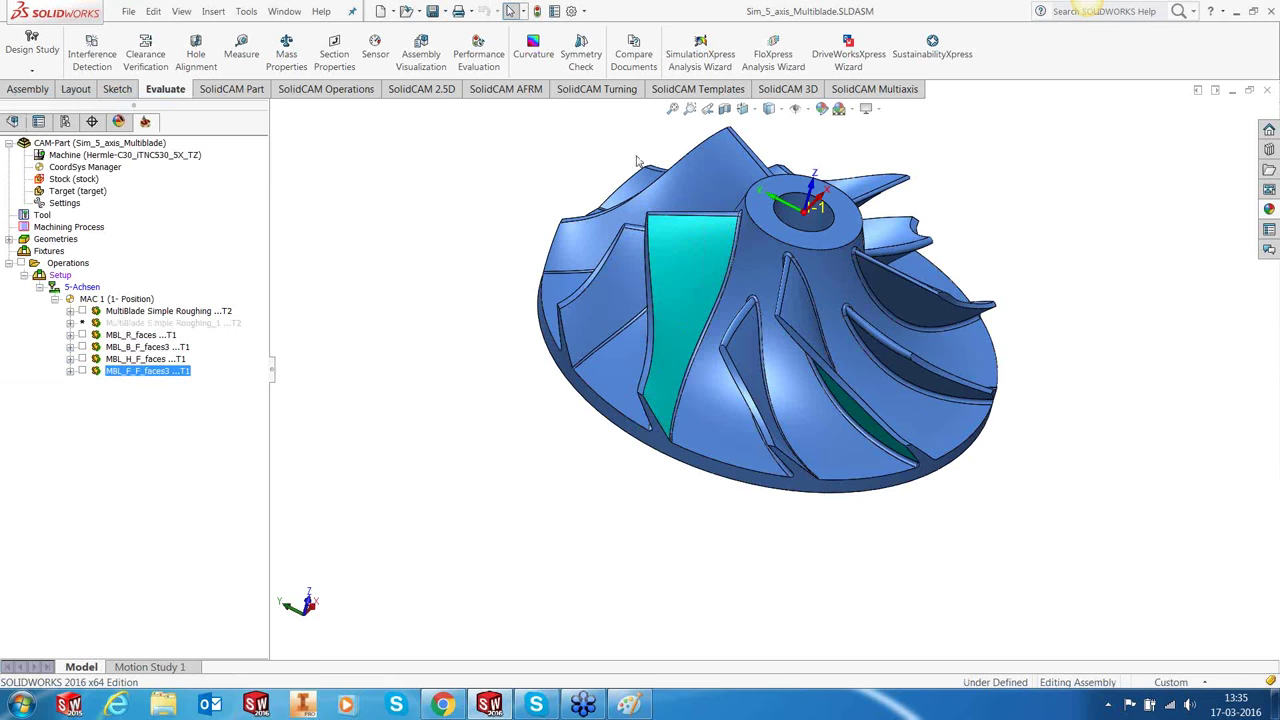
click(673, 110)
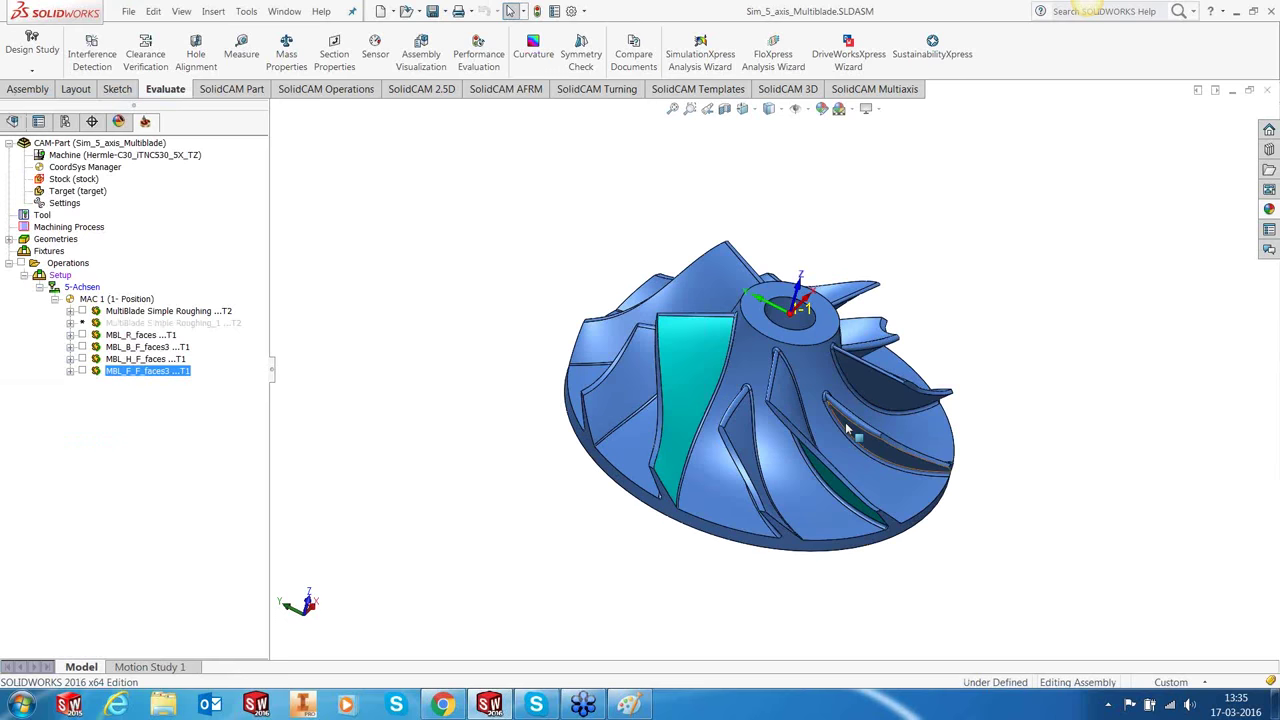
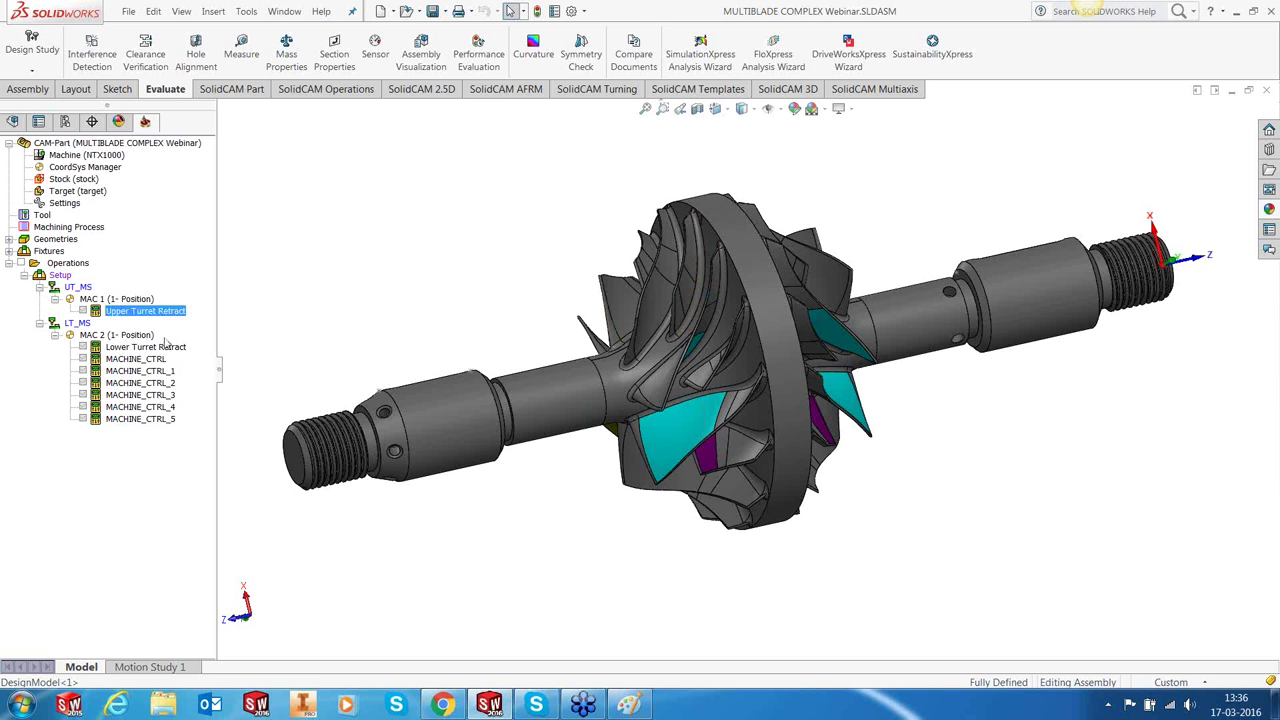
click(163, 359)
click(163, 371)
click(163, 383)
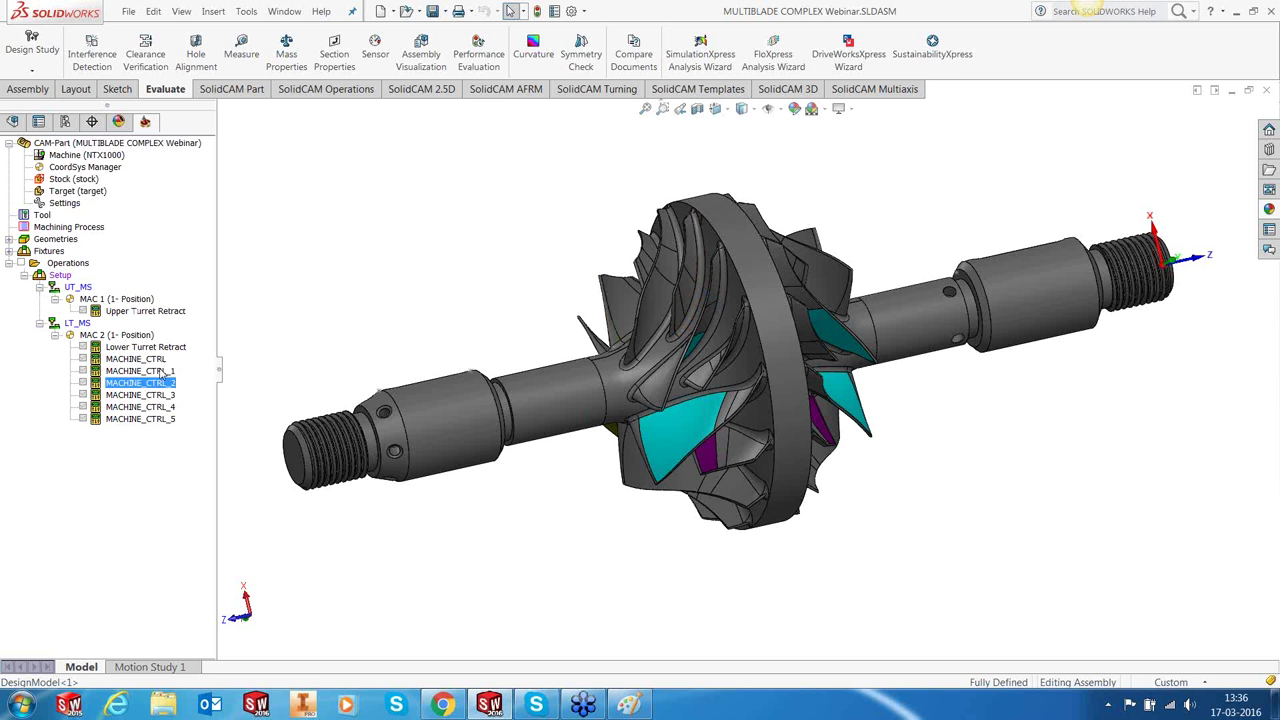
Step: Open the NTX1000 machine definition of the MULTIBLADE COMPLEX Webinar part and launch its machine simulation model
click(64, 156)
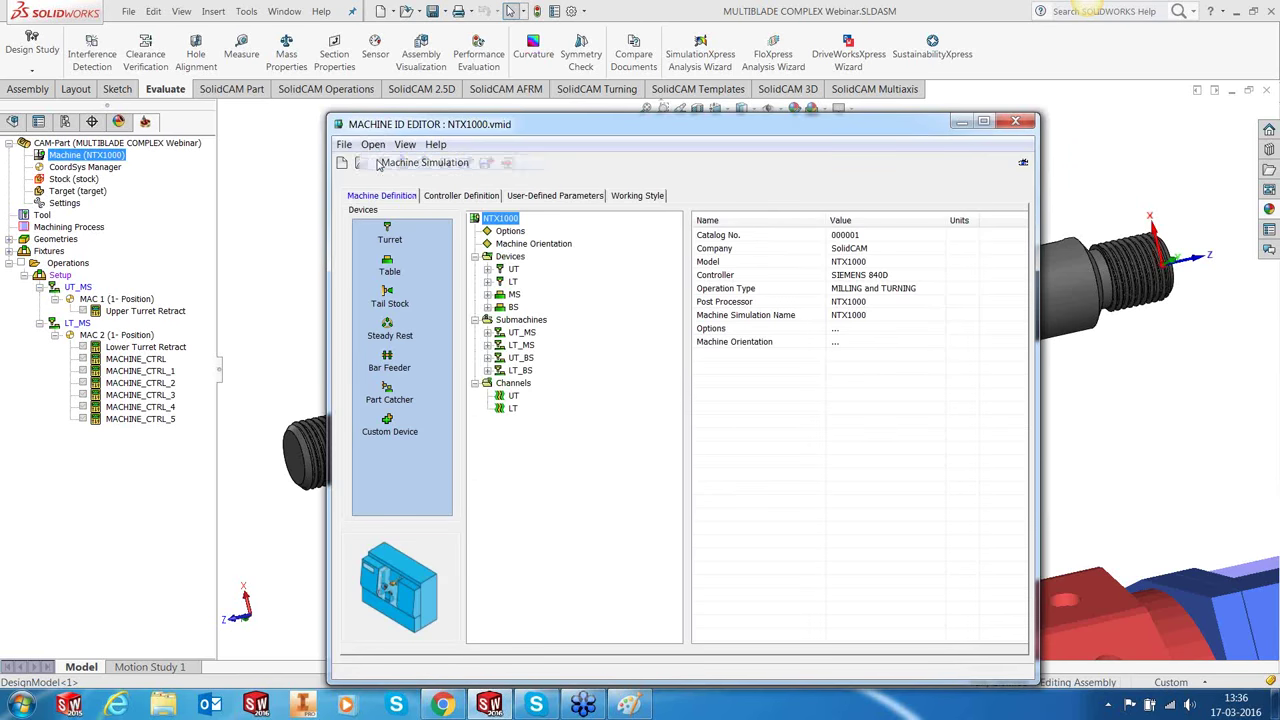
click(379, 165)
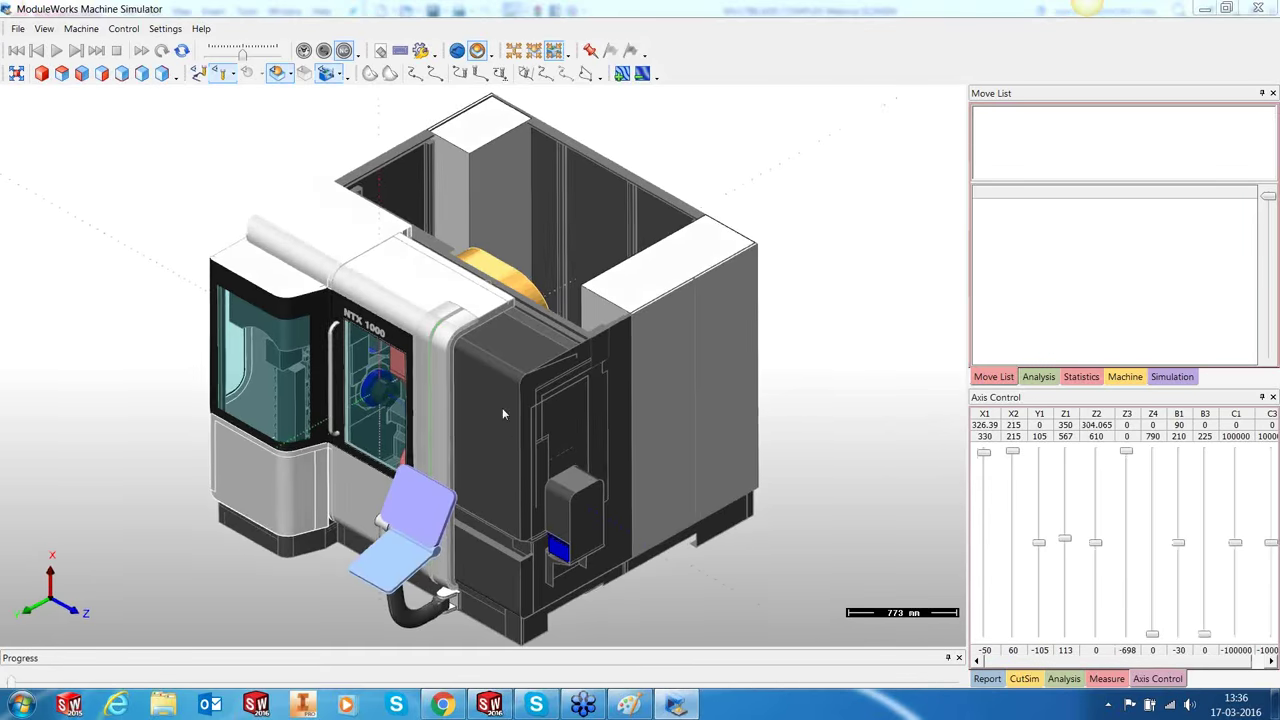
scroll(520, 420, up, 10)
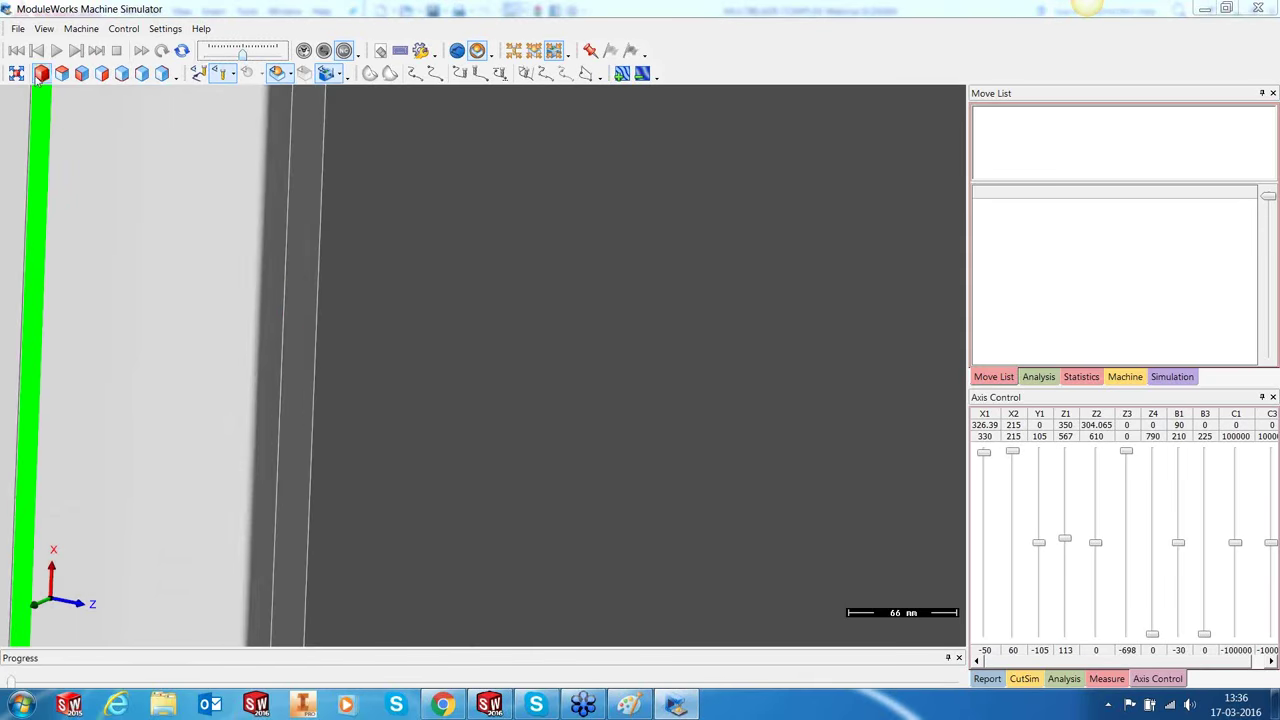
click(16, 74)
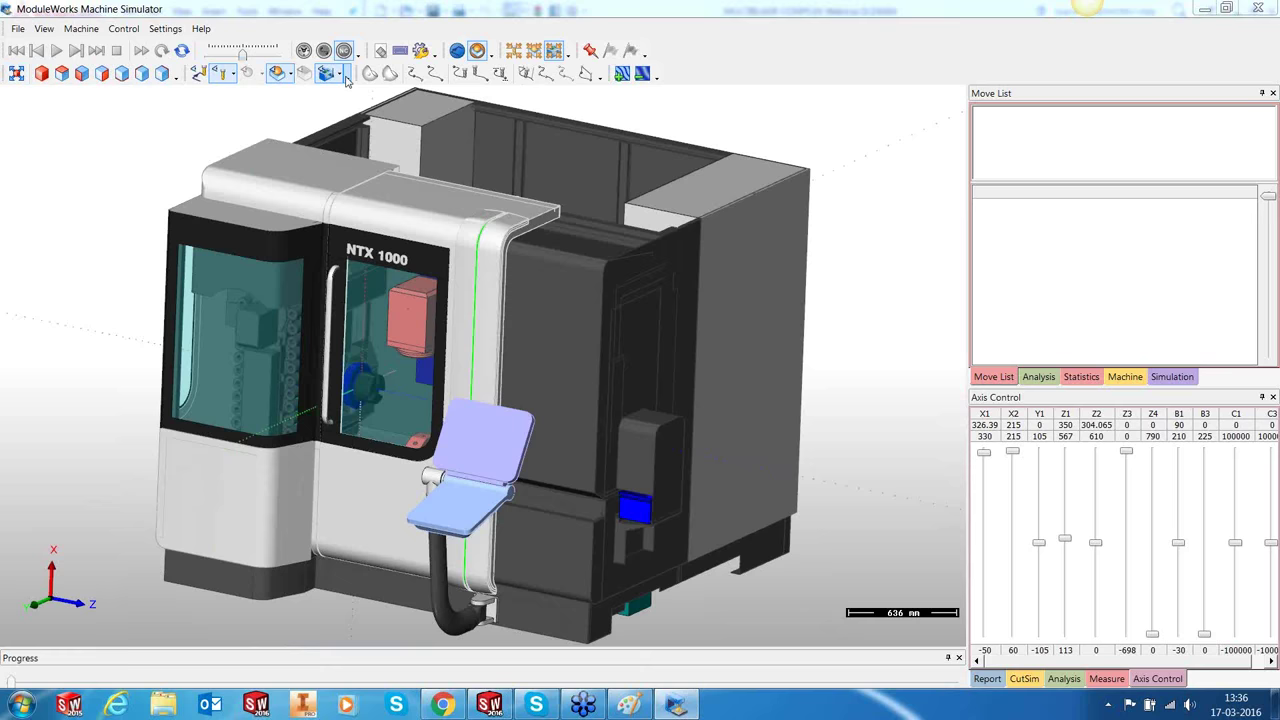
Step: Hide the machine housing and examine the two spindles, the turrets and their axes from the front
click(342, 76)
click(348, 152)
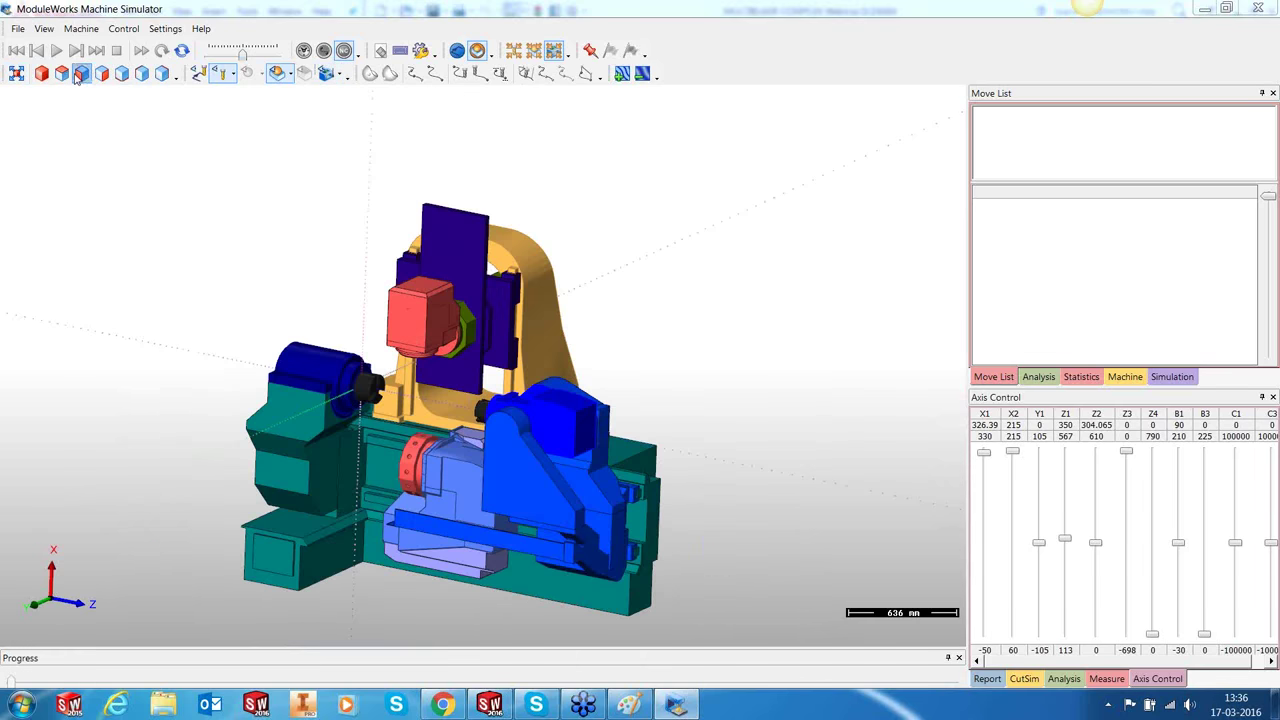
click(80, 74)
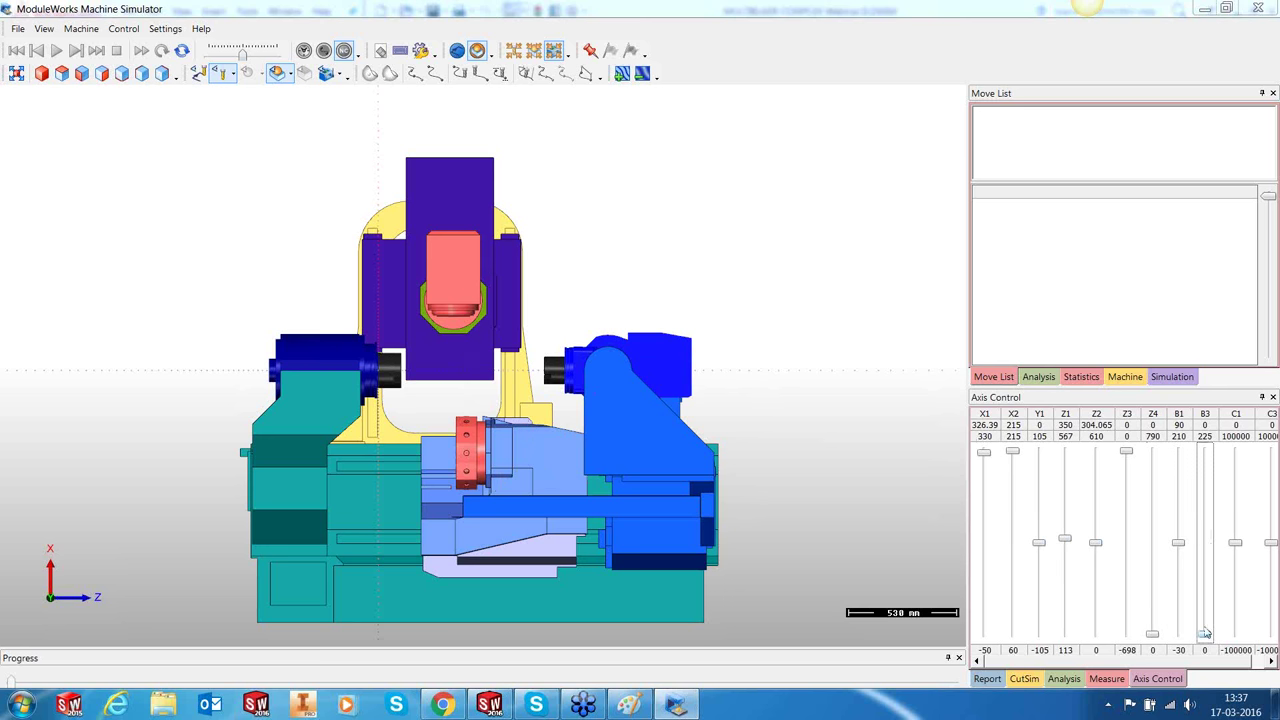
mouse_move(1204, 636)
mouse_down()
mouse_move(1206, 455)
mouse_move(1205, 636)
mouse_up()
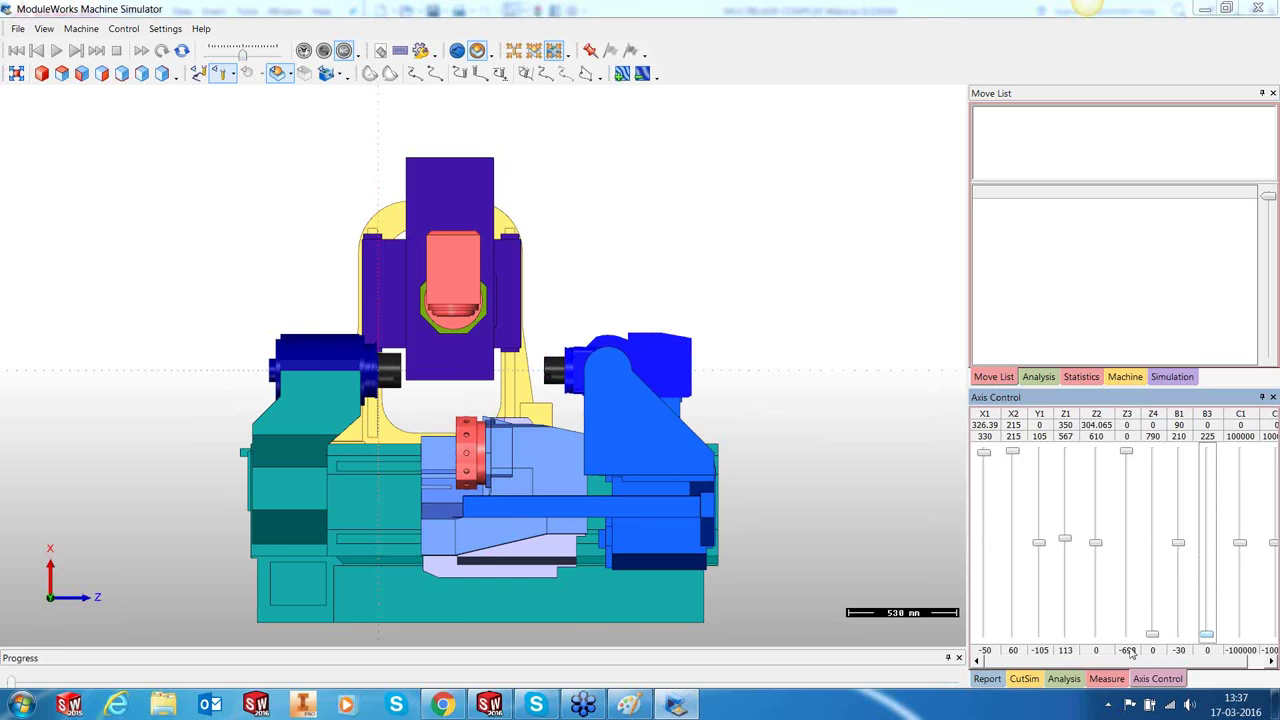
click(726, 478)
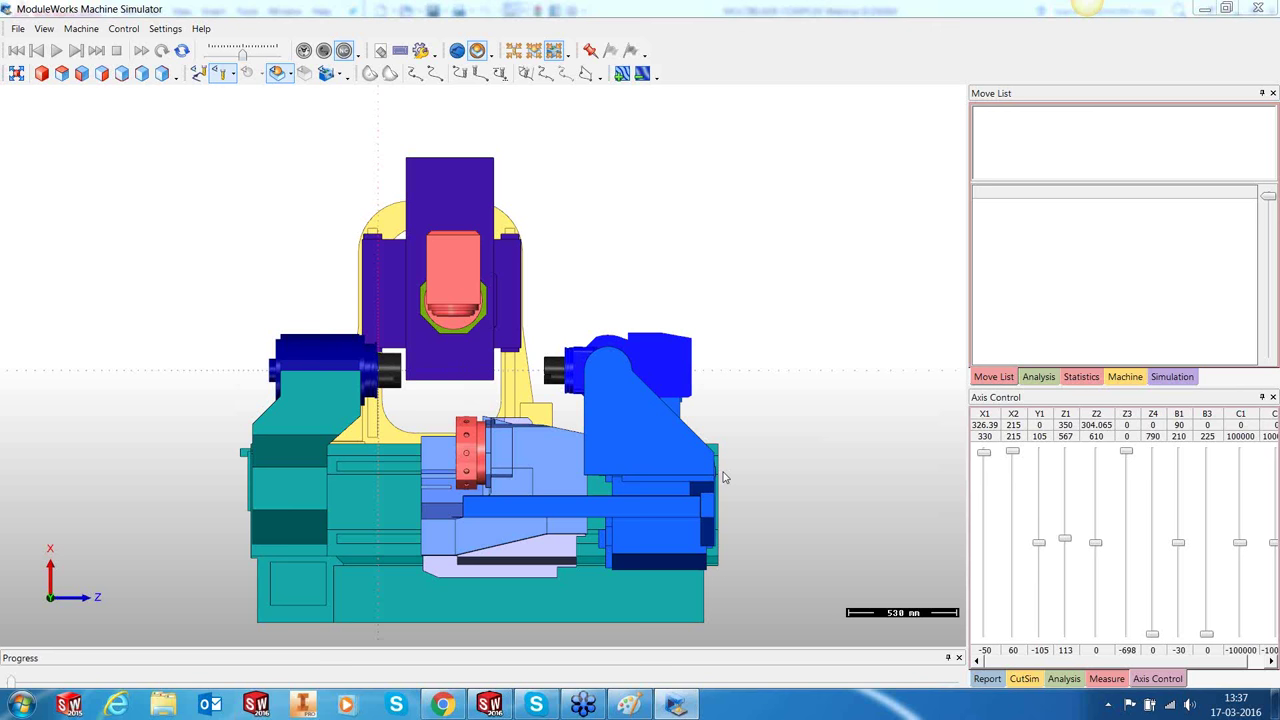
scroll(808, 403, down, 1)
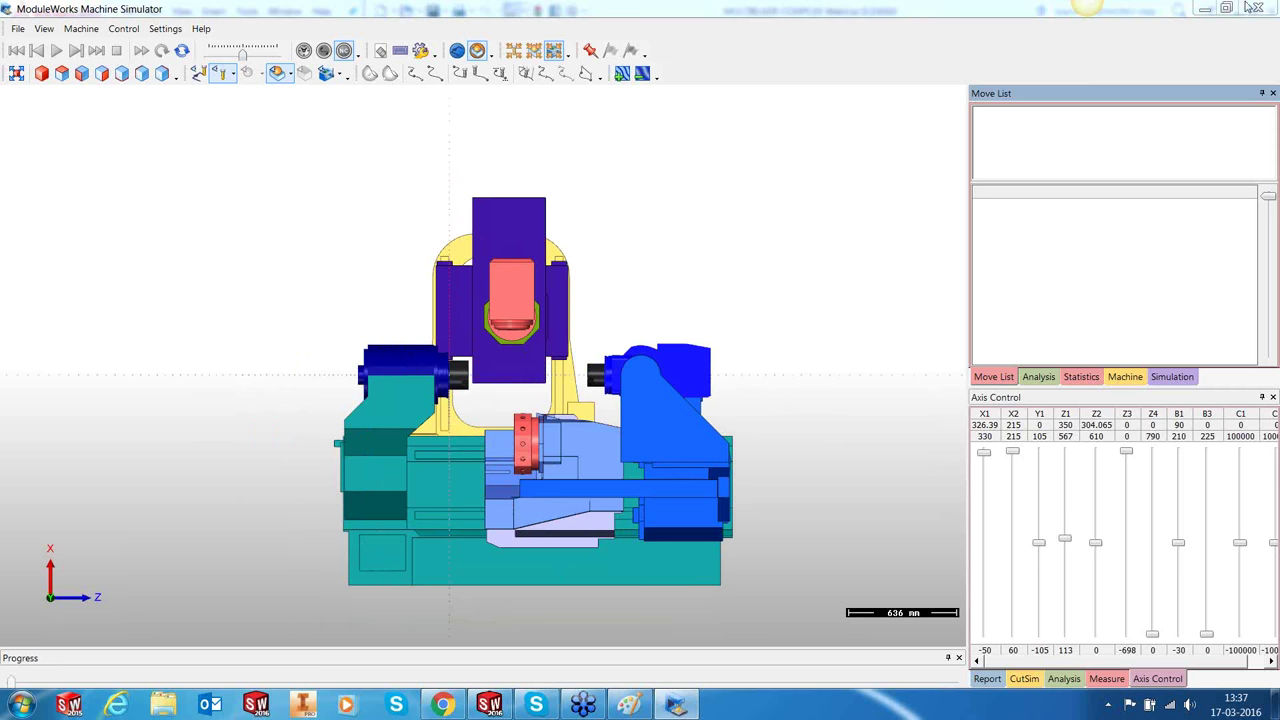
scroll(584, 371, up, 2)
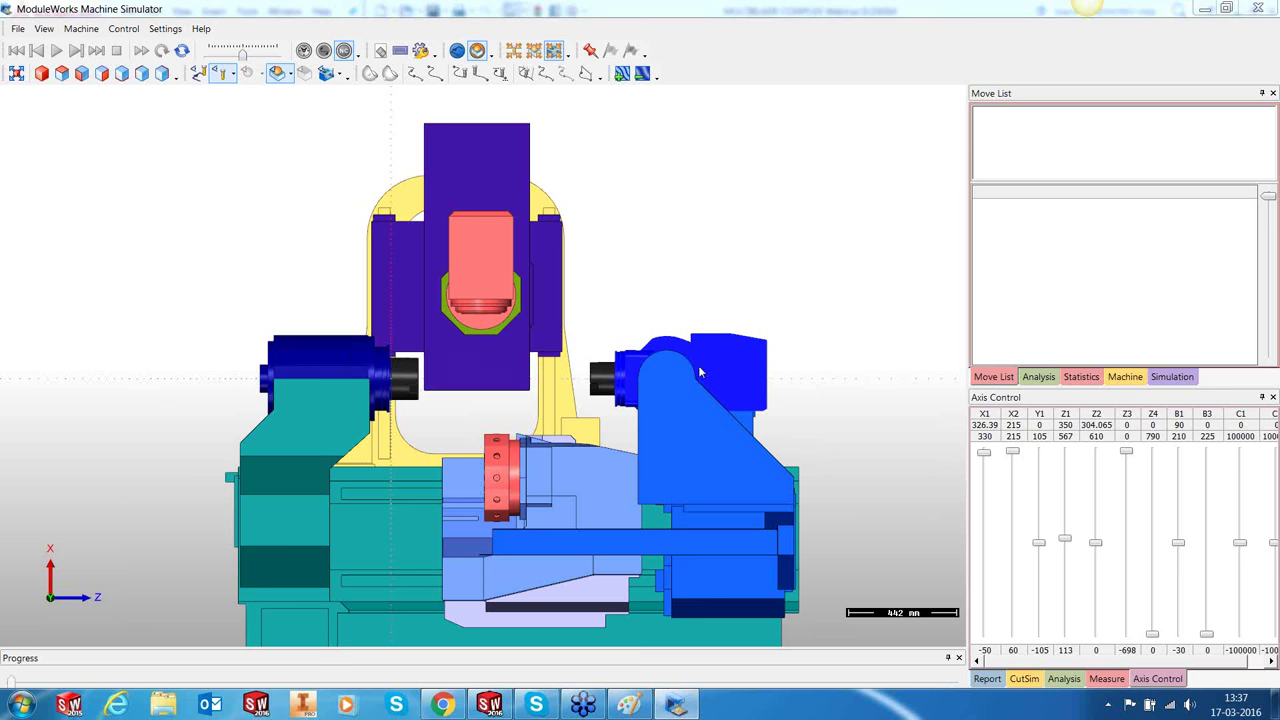
Step: Close the machine simulator and machine definition and view the double impeller shaft from another angle
click(1270, 9)
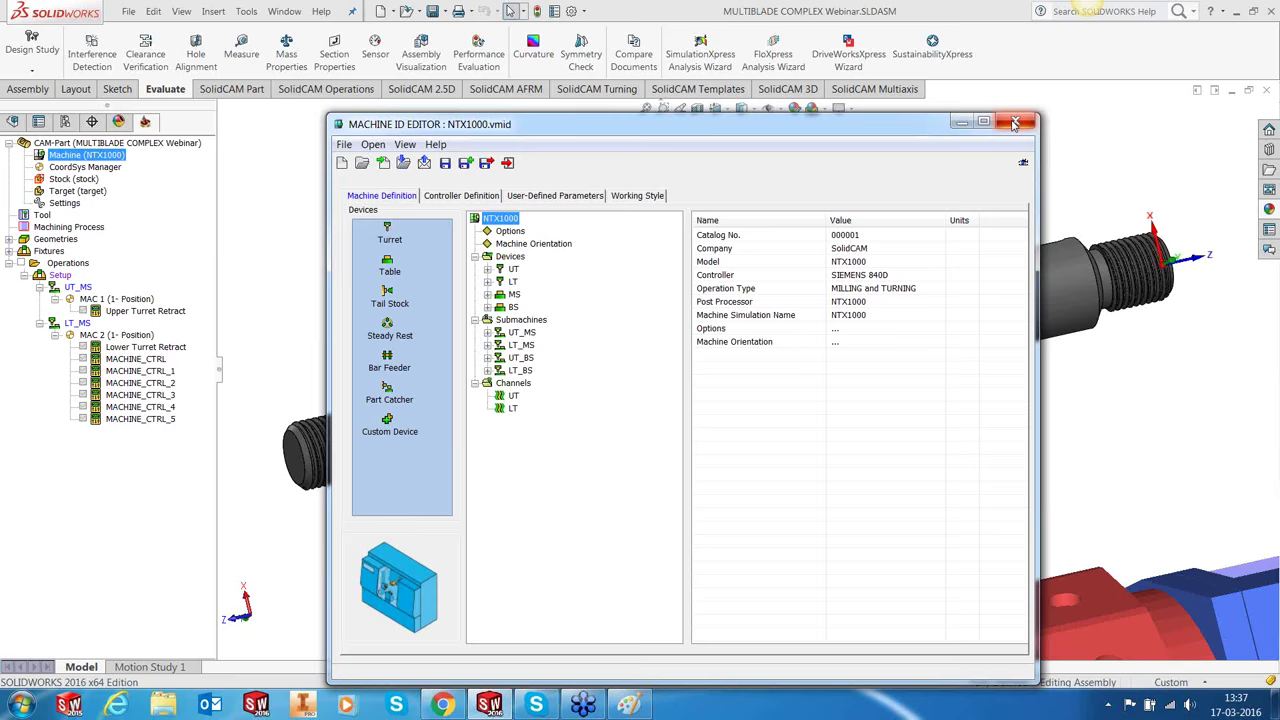
click(1013, 123)
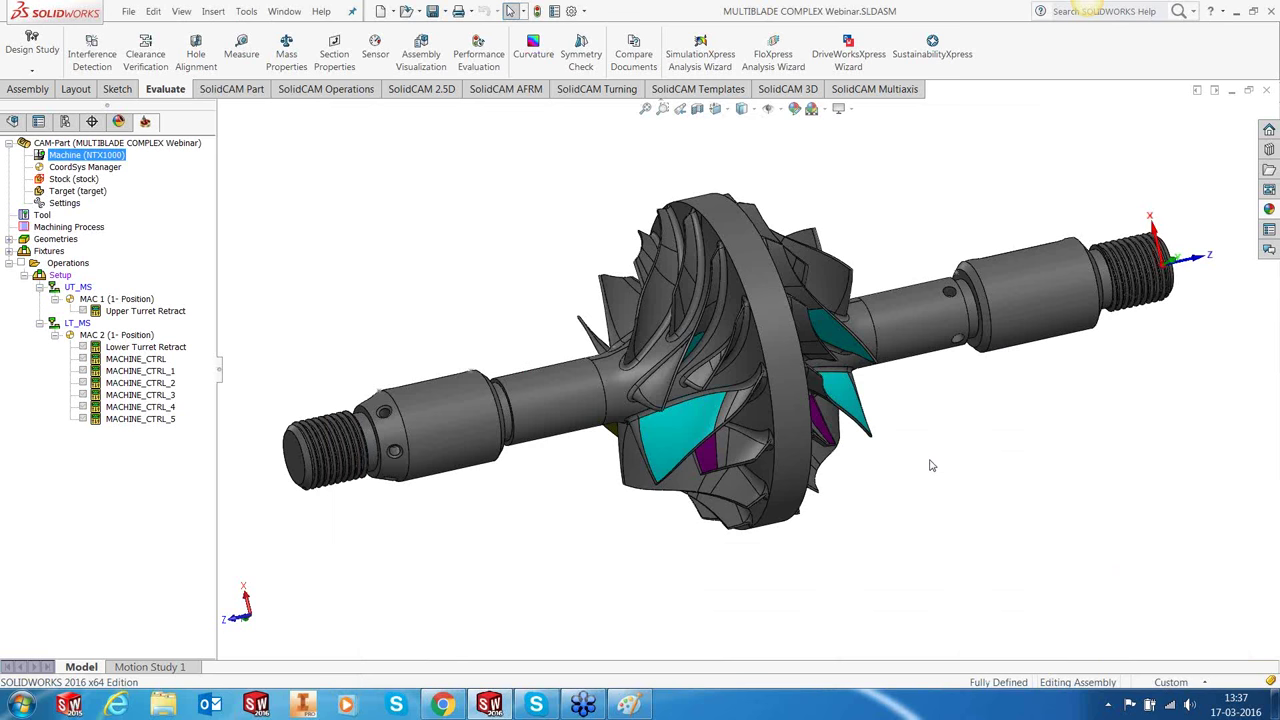
middle_drag(921, 467, 882, 434)
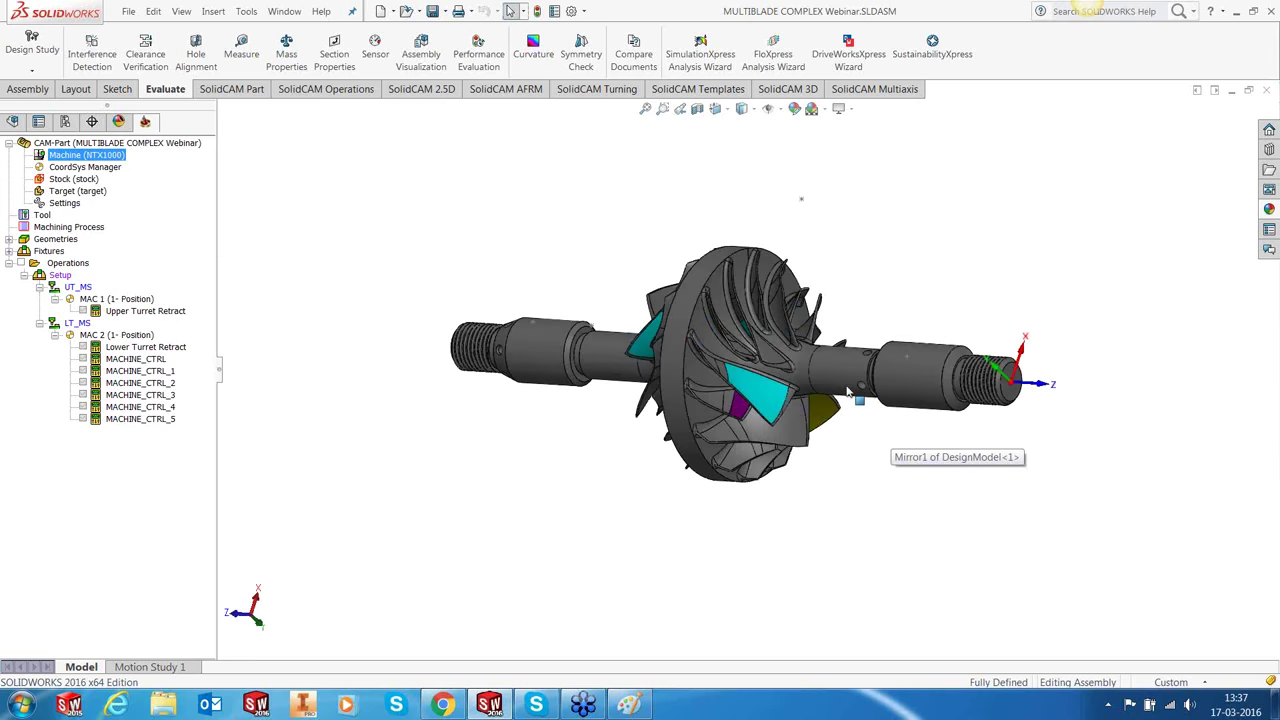
Step: Add an operation from the MultiBlade Complex Roughing template, using the template name as operation name, and save it
right_click(62, 263)
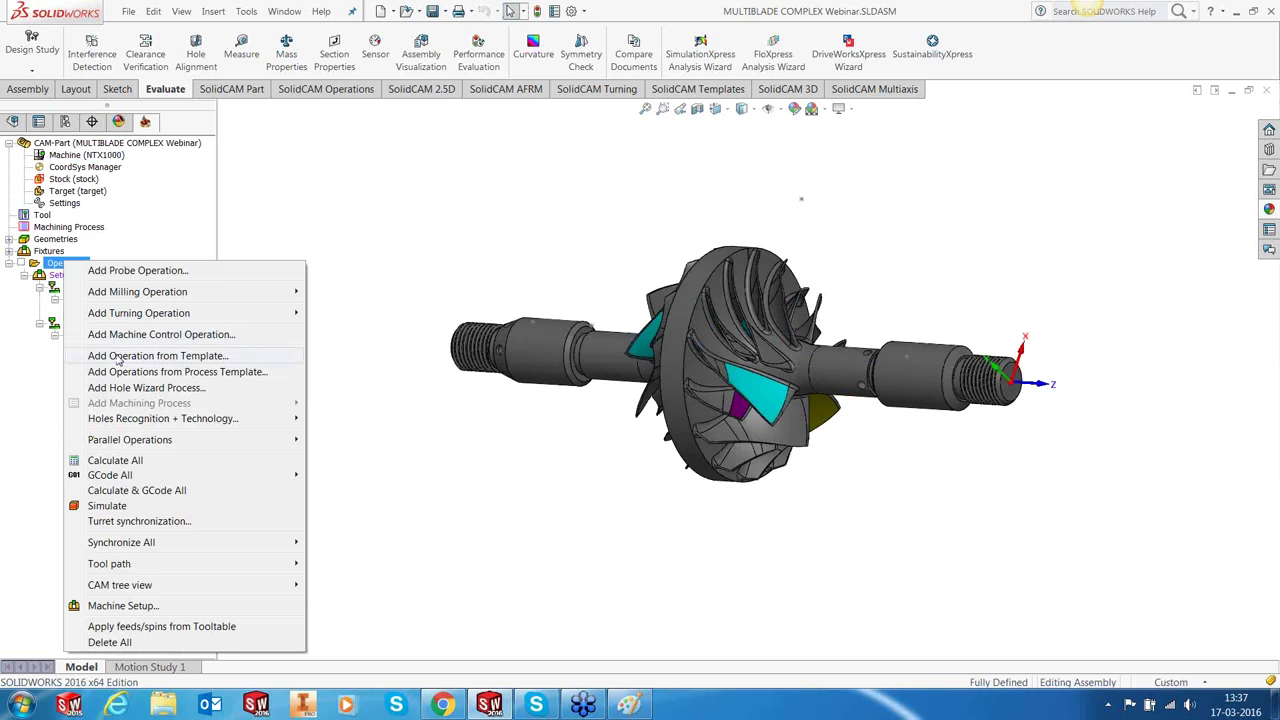
click(118, 356)
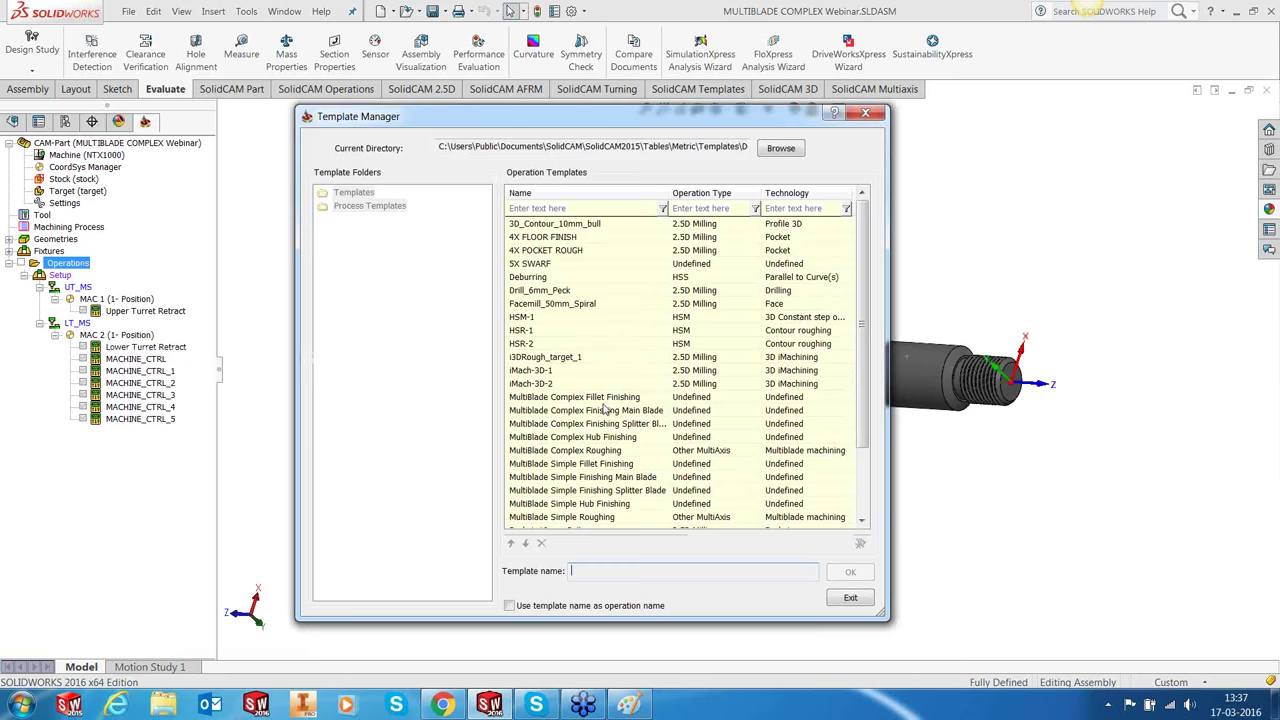
click(585, 450)
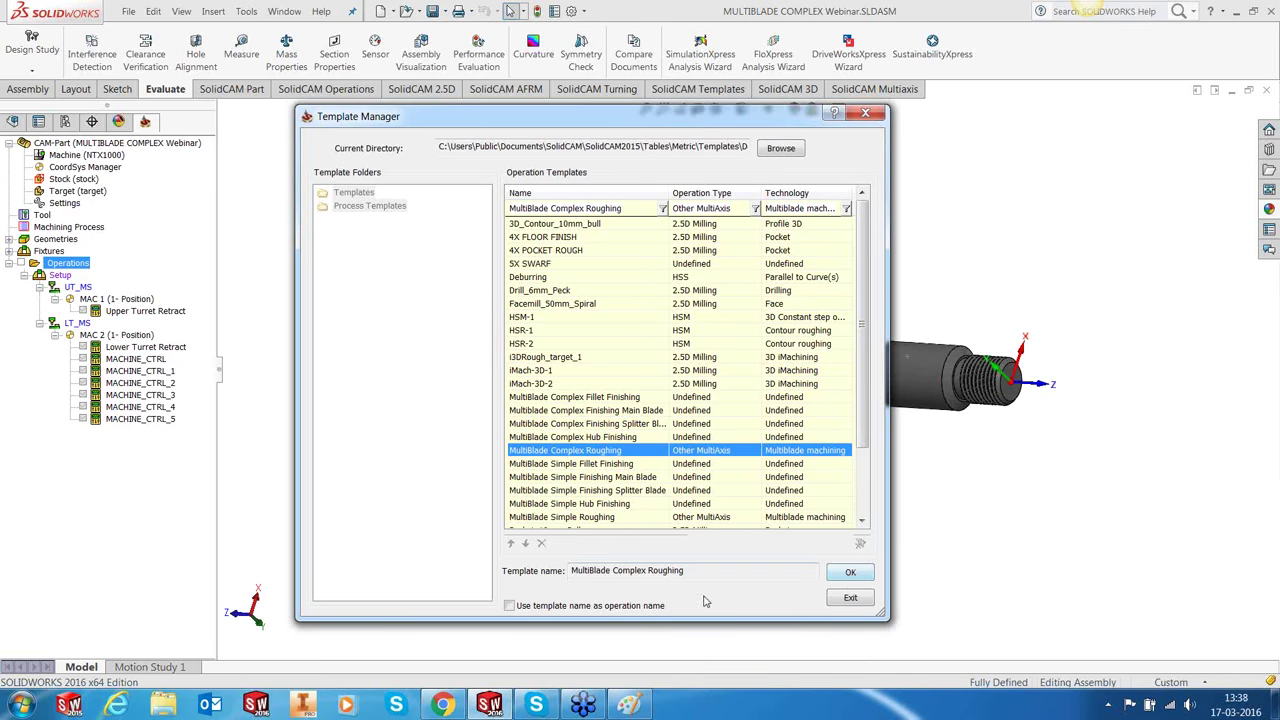
click(645, 606)
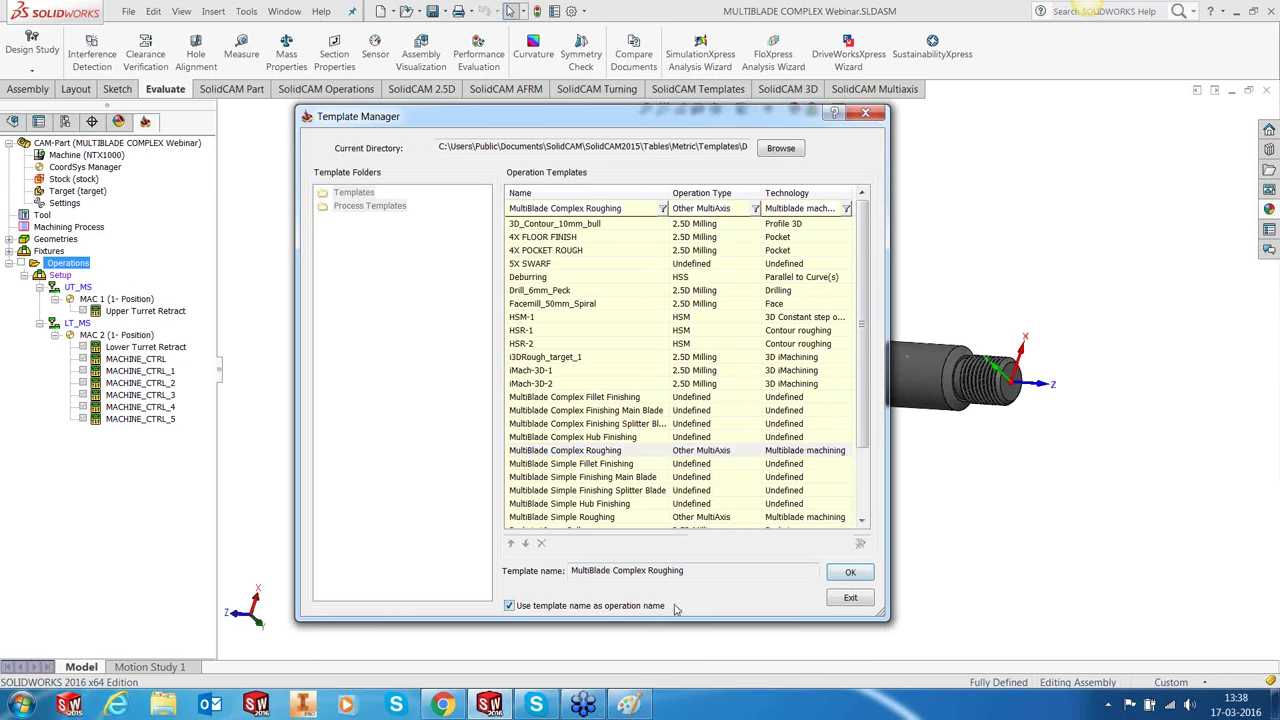
click(848, 573)
click(486, 382)
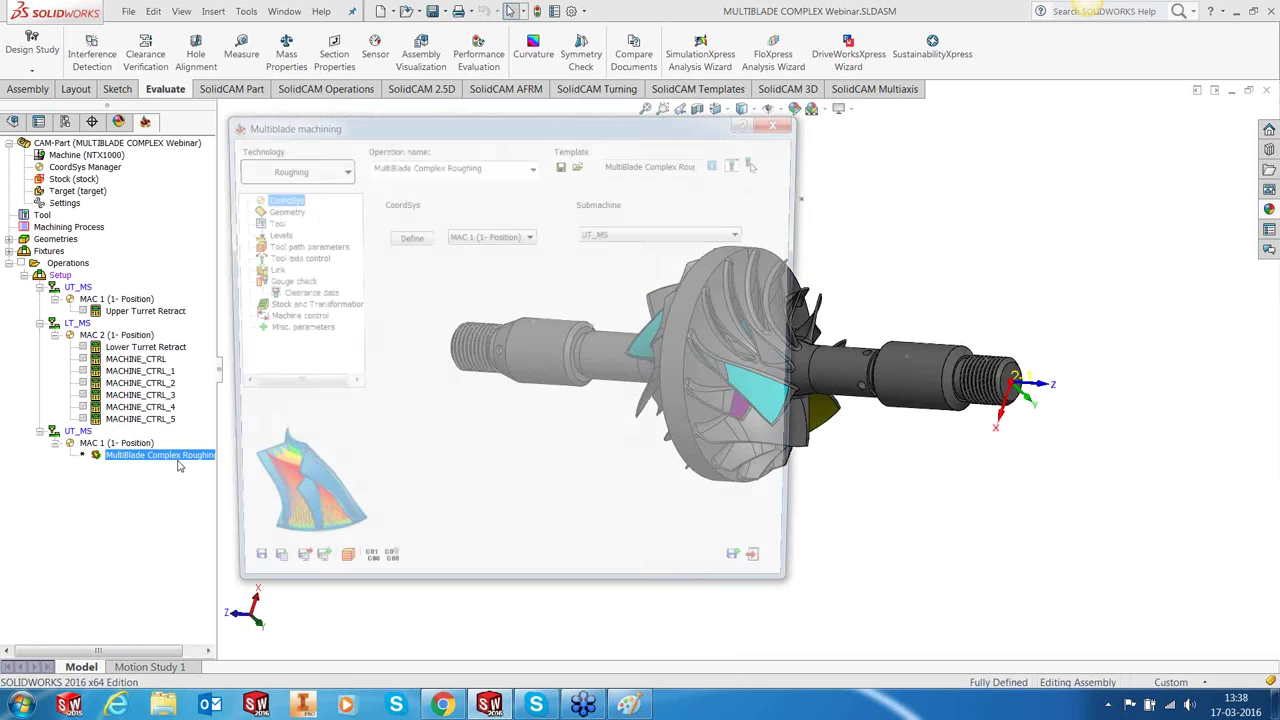
click(240, 574)
key(Return)
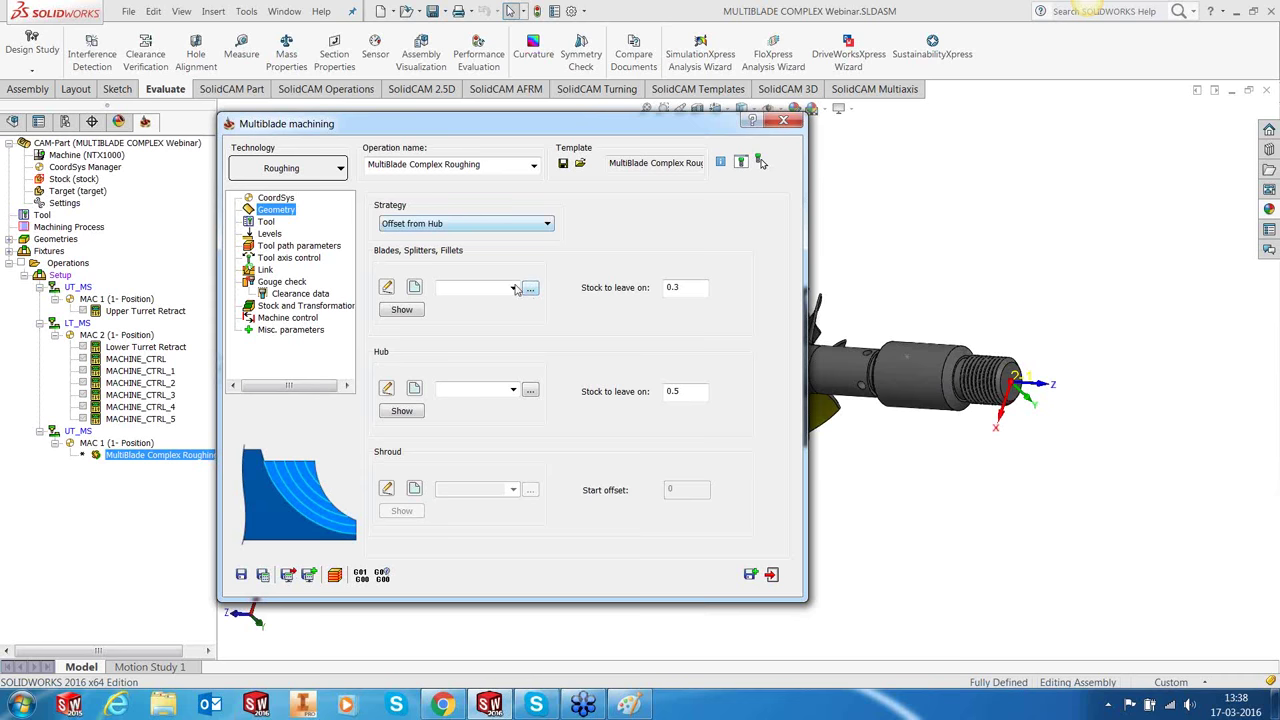
Step: Assign the existing geometry "faces" as the blades, splitters and fillets of the roughing operation
click(530, 289)
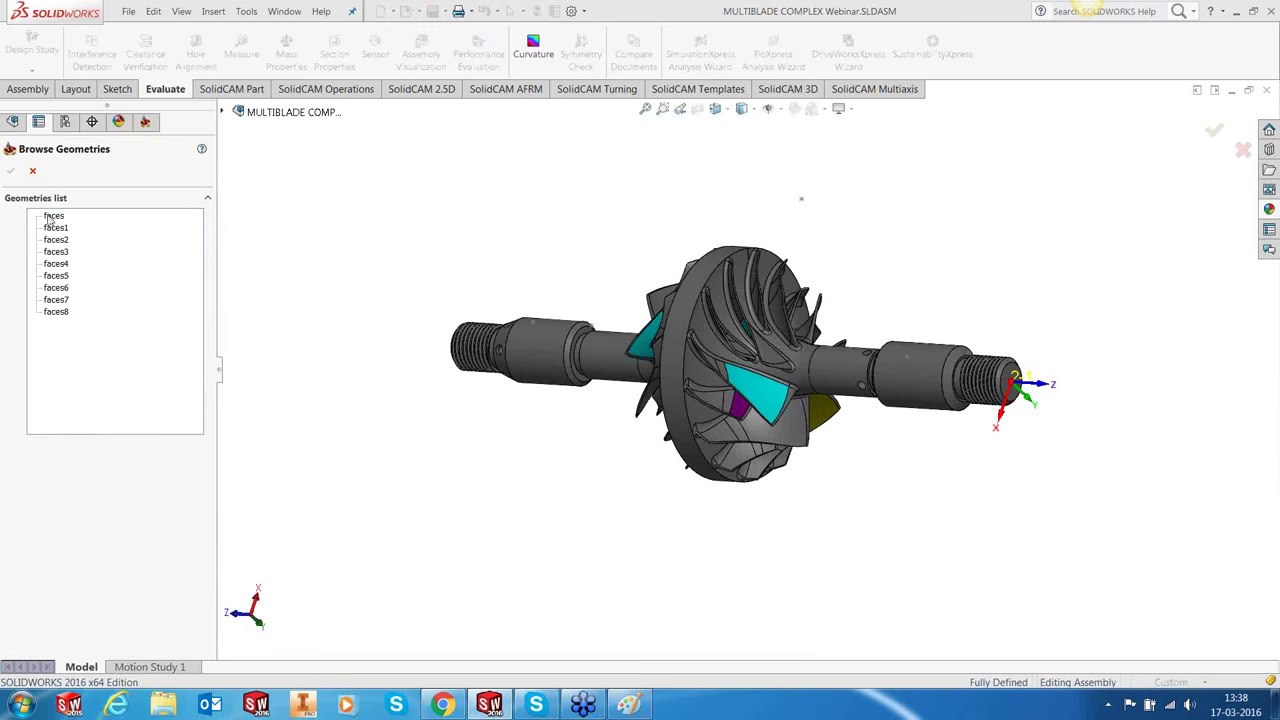
middle_drag(898, 457, 740, 380)
scroll(730, 373, down, 5)
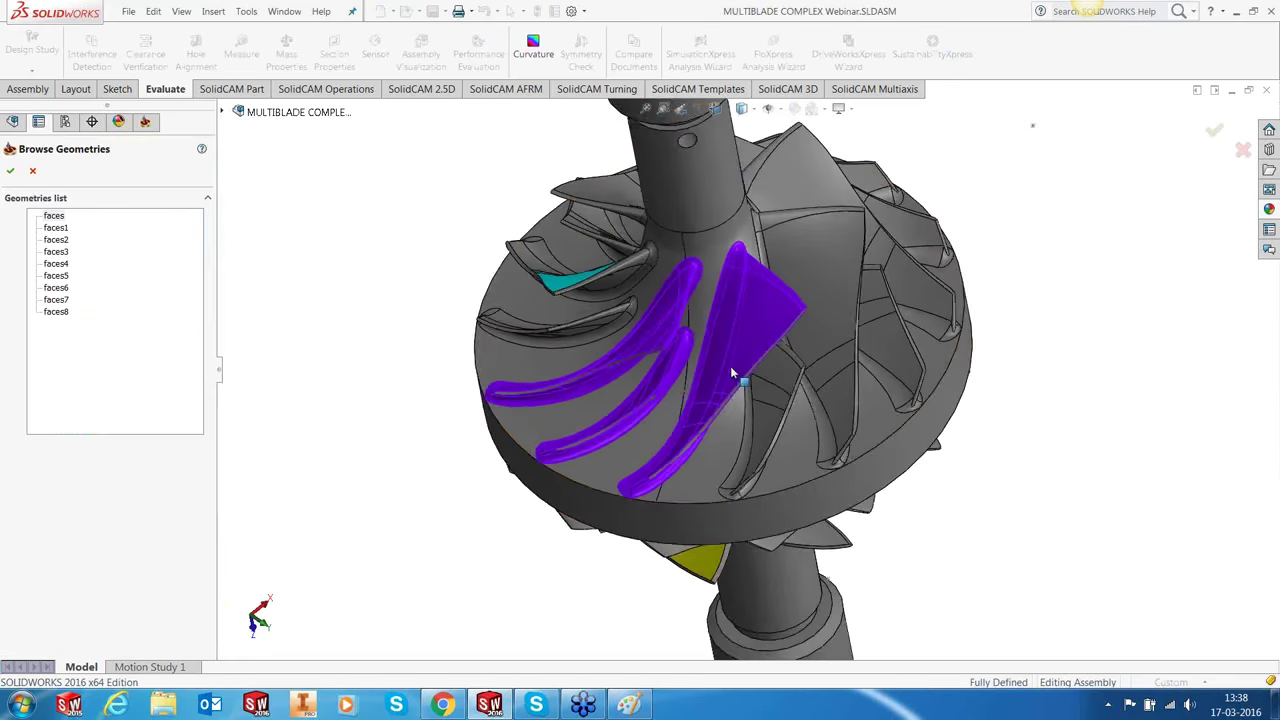
scroll(730, 373, down, 2)
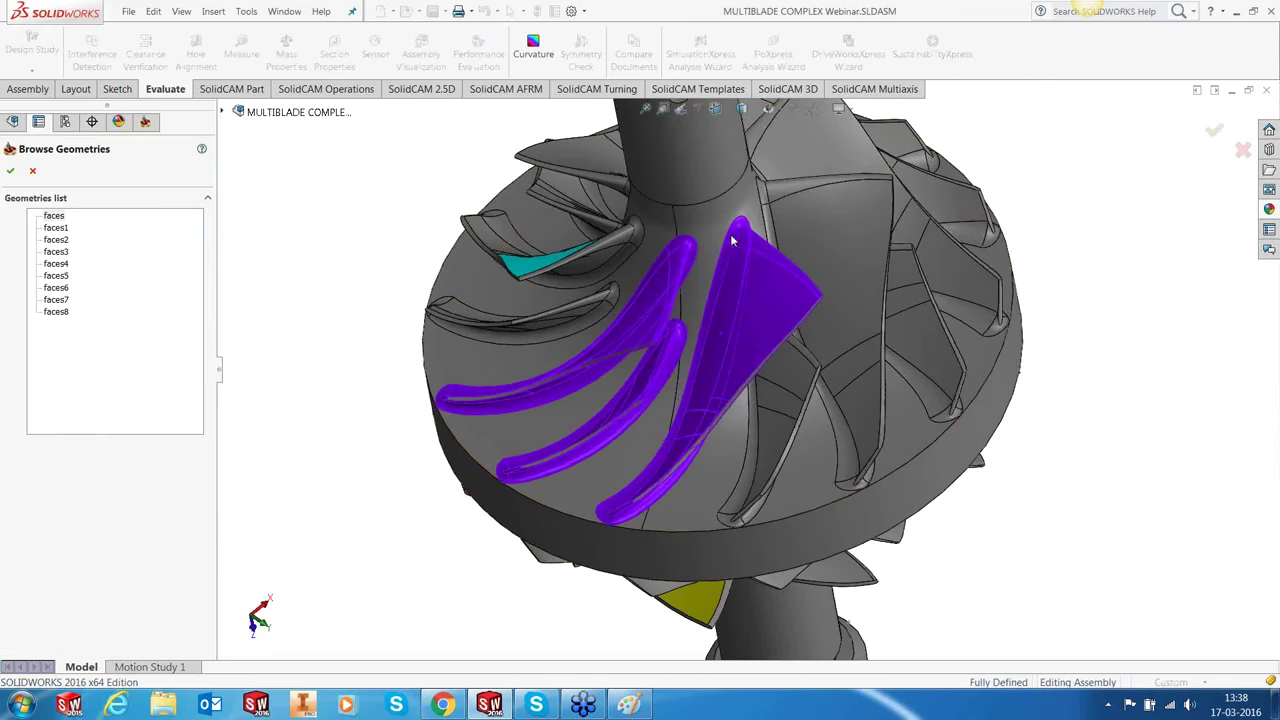
click(10, 173)
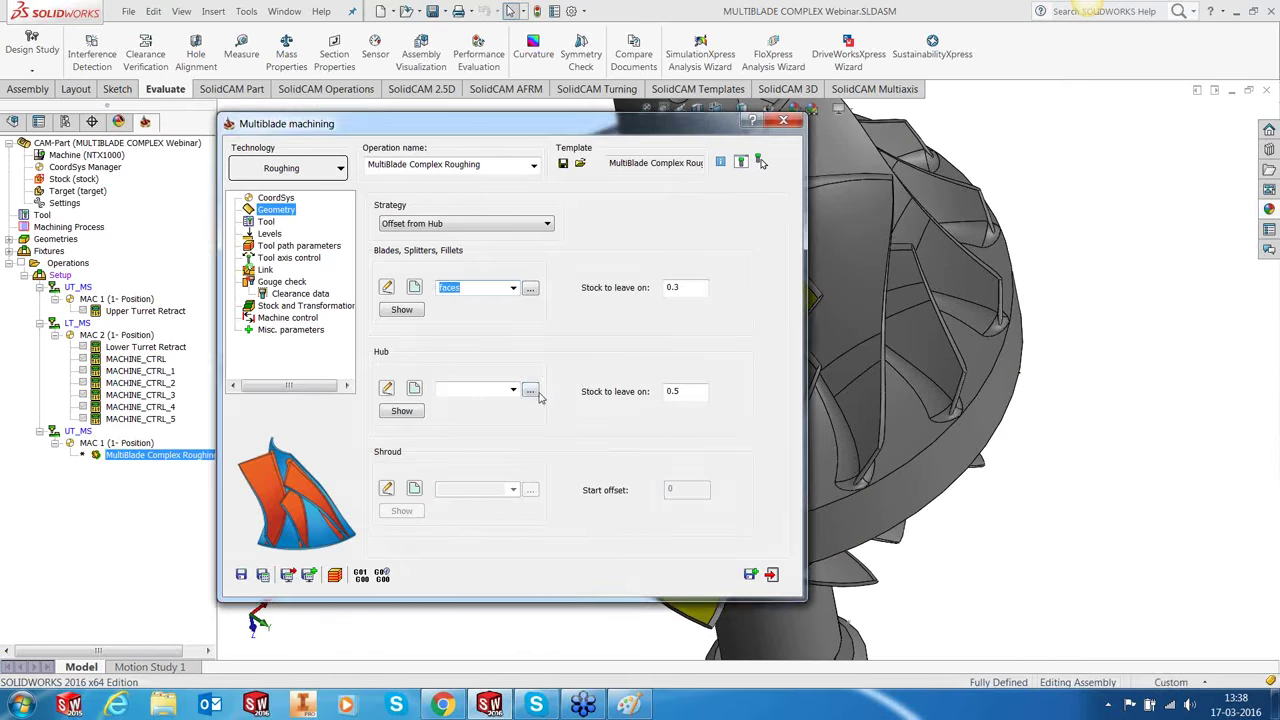
Step: Assign the existing geometry "faces1" as the hub of the roughing operation
click(529, 389)
click(55, 228)
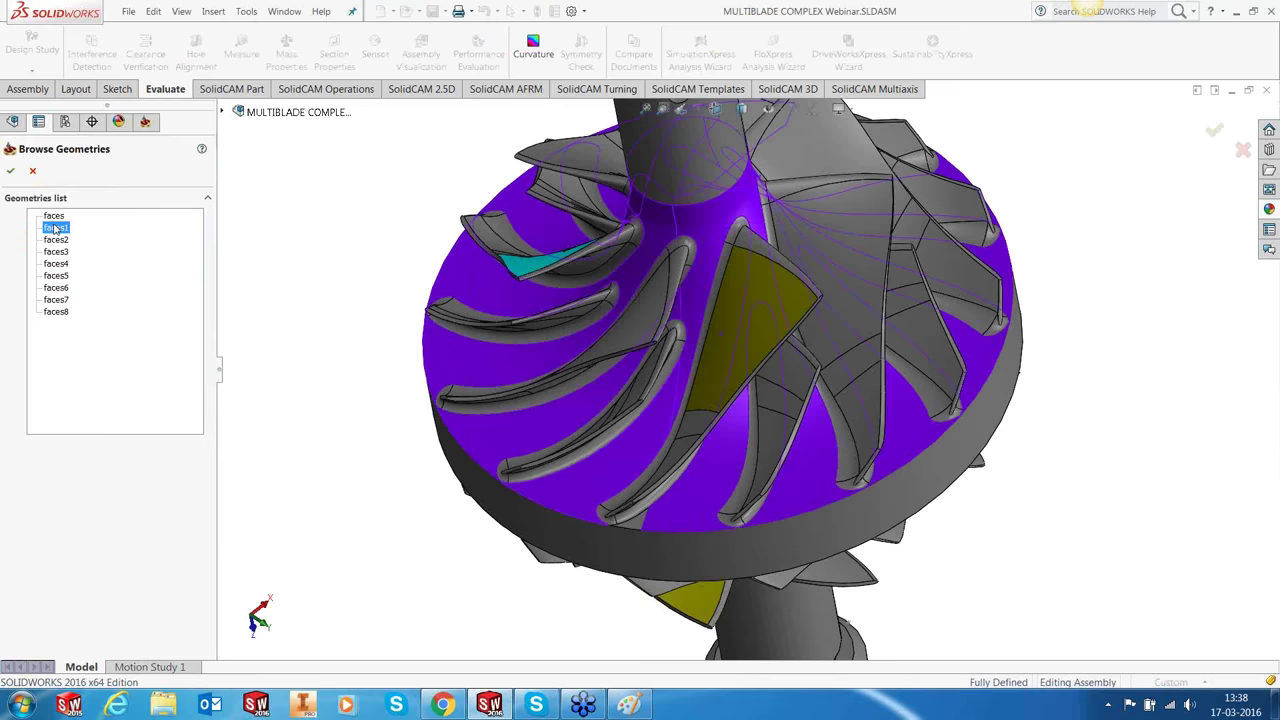
click(10, 173)
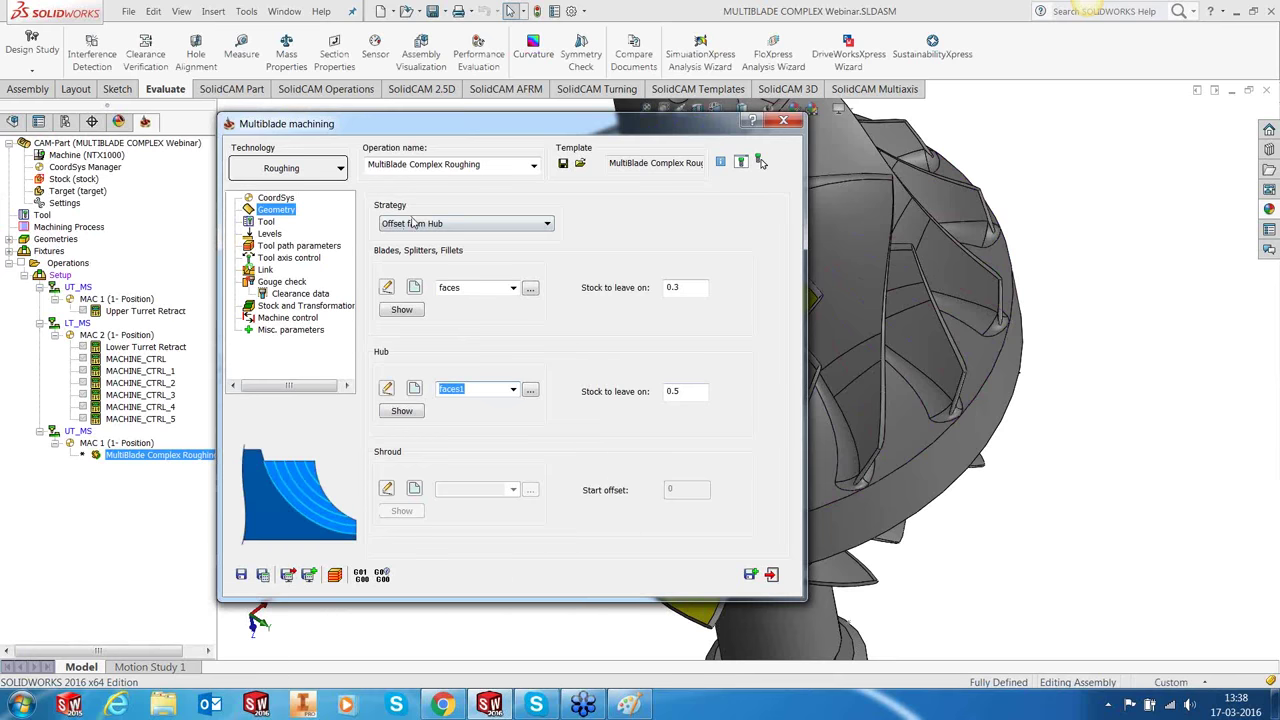
Step: Set edge rolling to Automatic in the roughing operation's tool path parameters
click(267, 222)
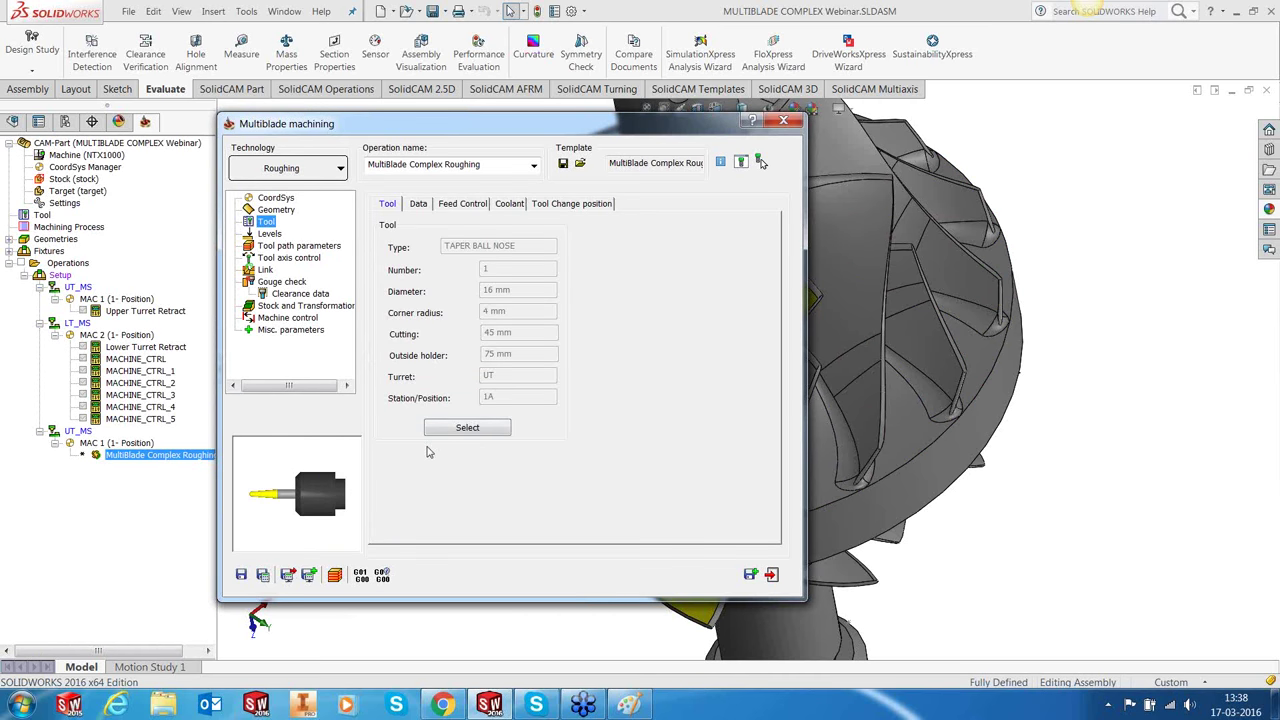
click(270, 234)
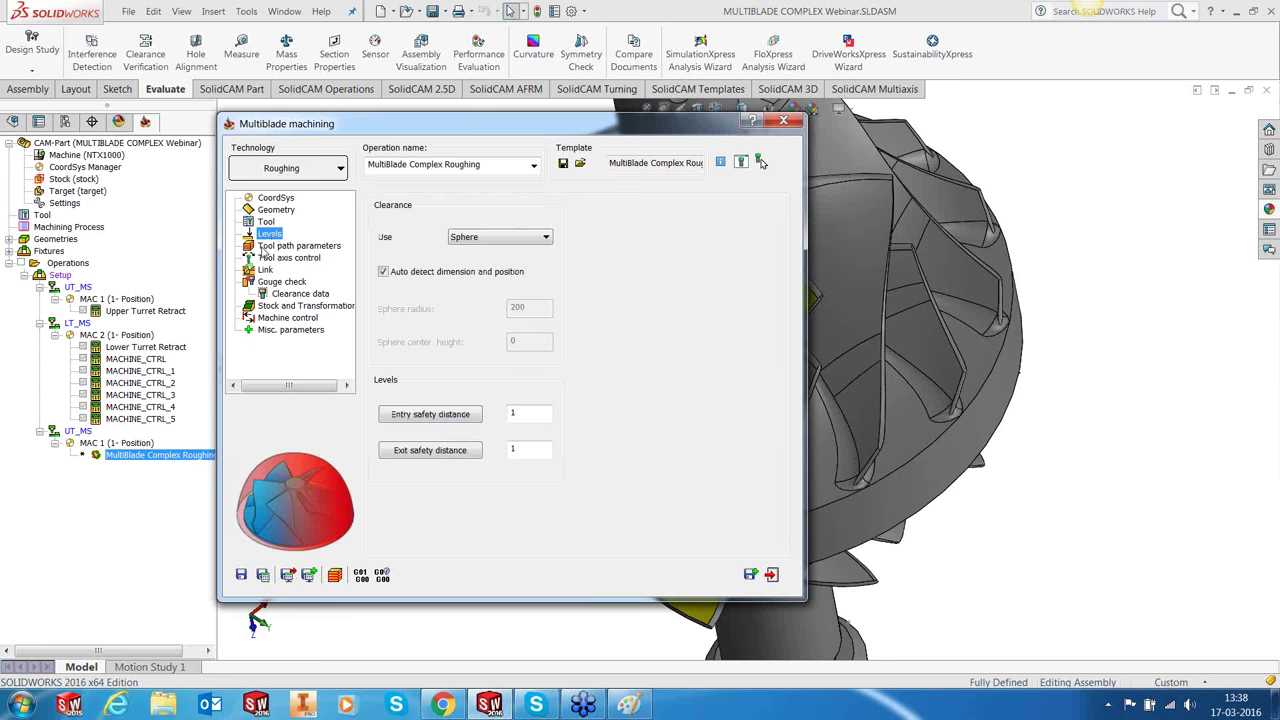
click(276, 246)
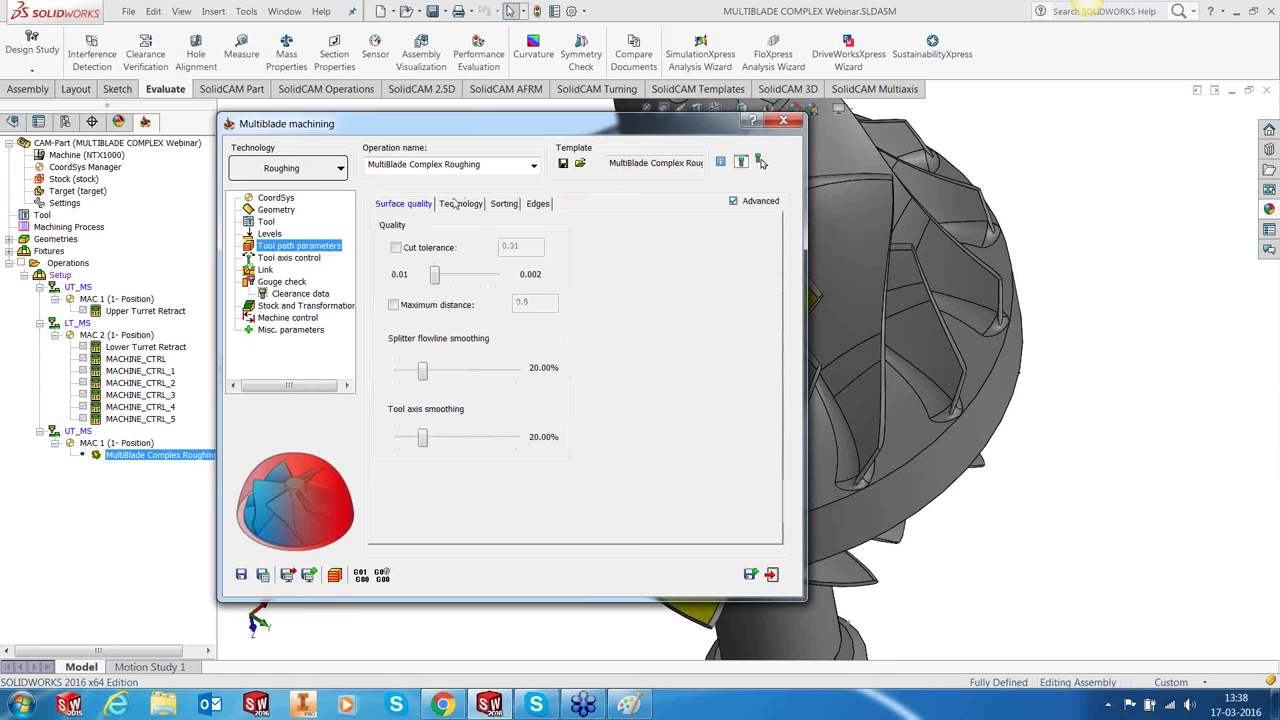
click(536, 206)
double_click(437, 365)
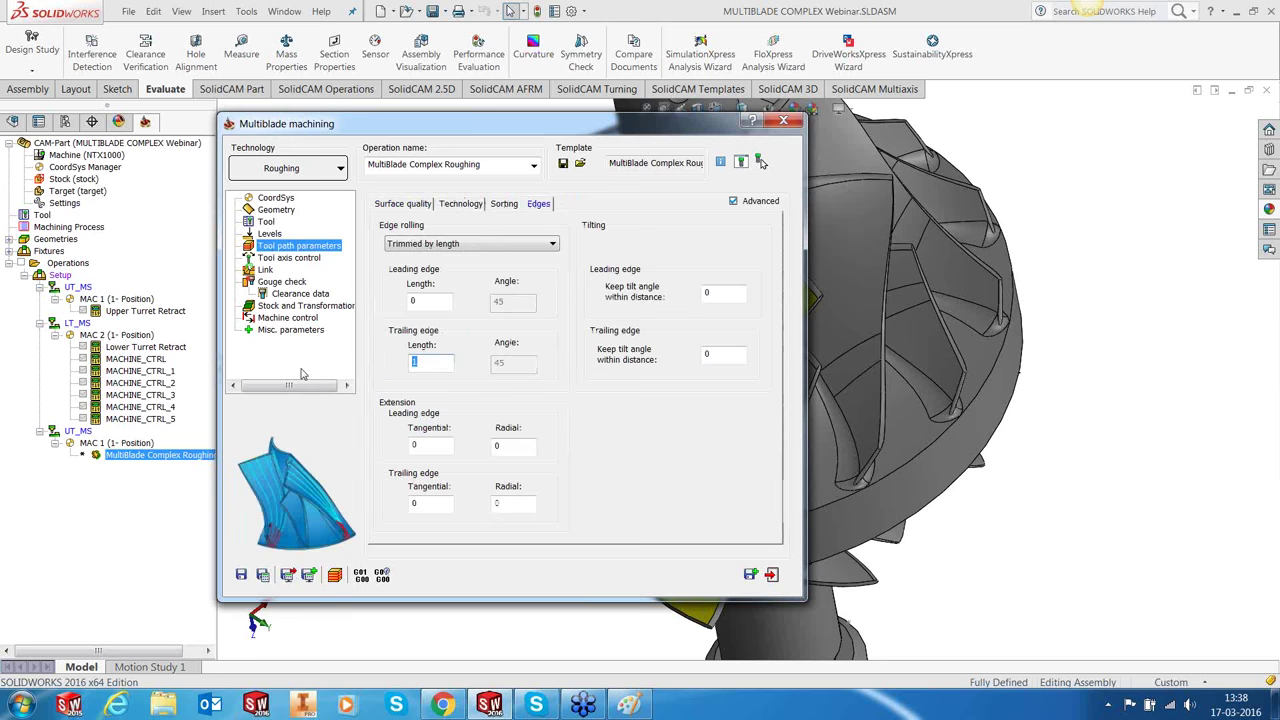
click(446, 243)
click(455, 257)
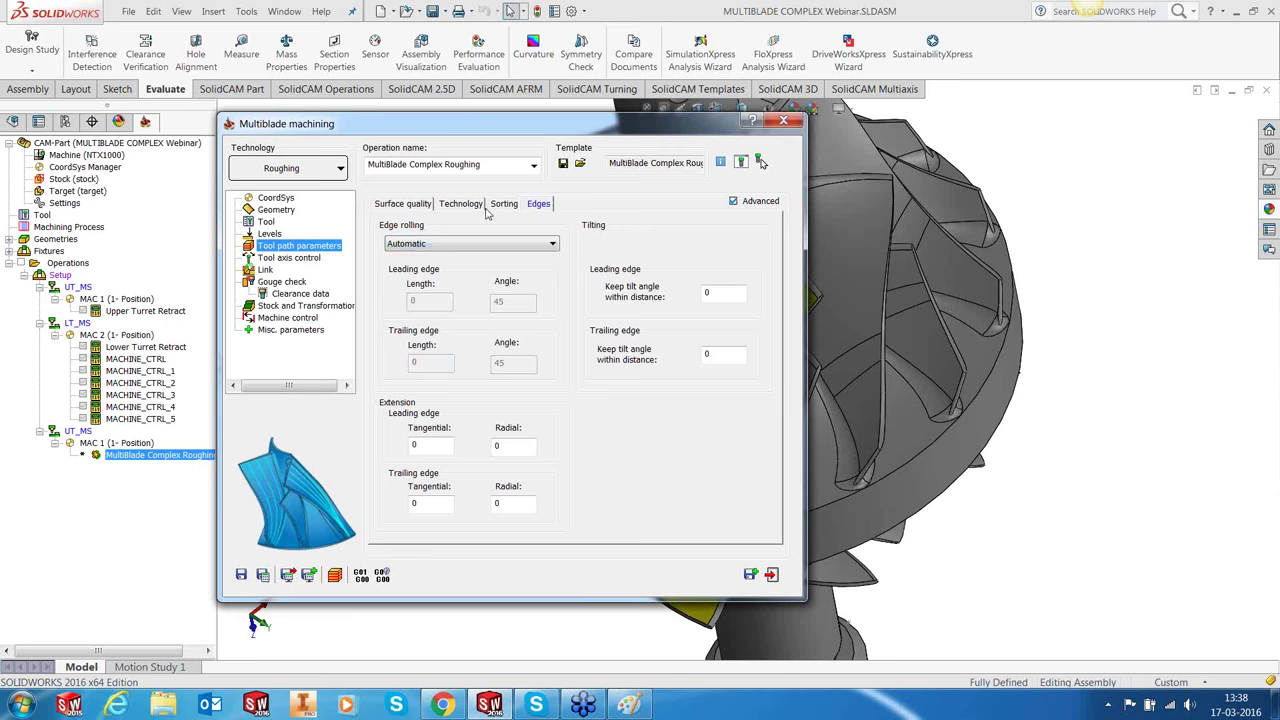
Step: Set the roughing operation's minimum lead angle to 0 in the tool axis control
click(289, 257)
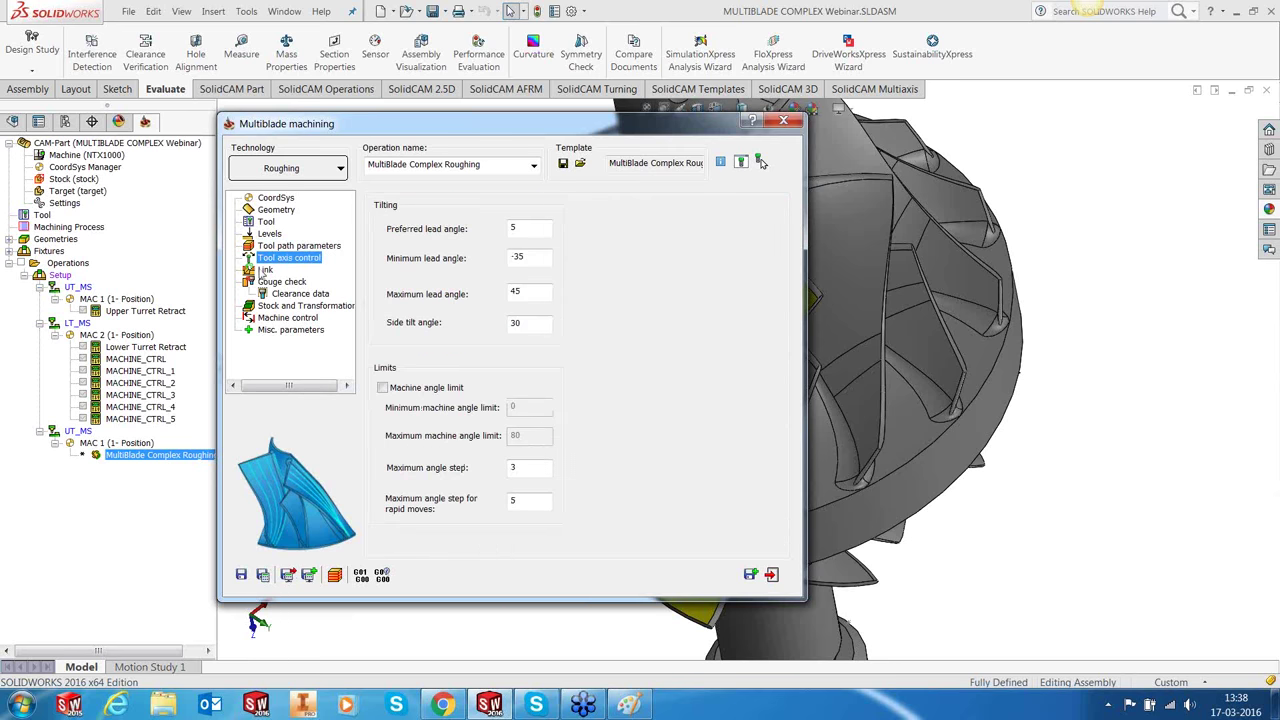
click(549, 256)
double_click(549, 256)
text(0)
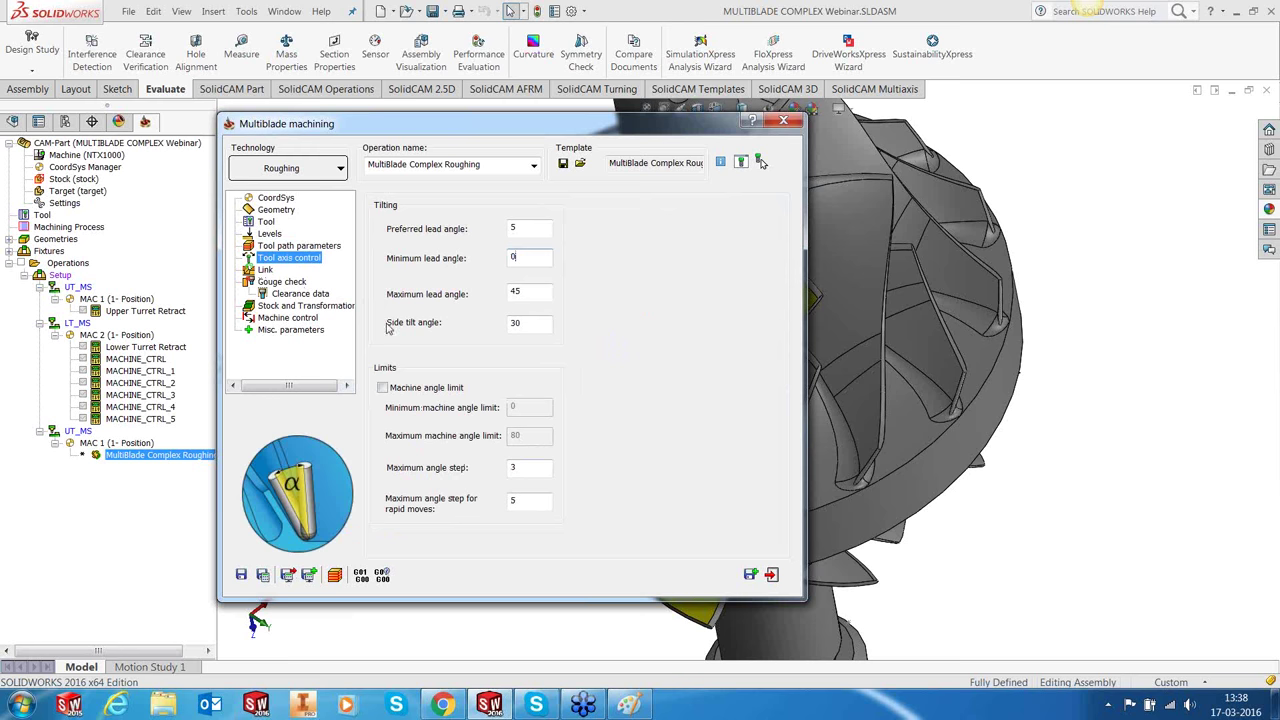
Step: Set the roughing operation's rotation to 1 segment, with a determined number of 1 to machine
click(266, 270)
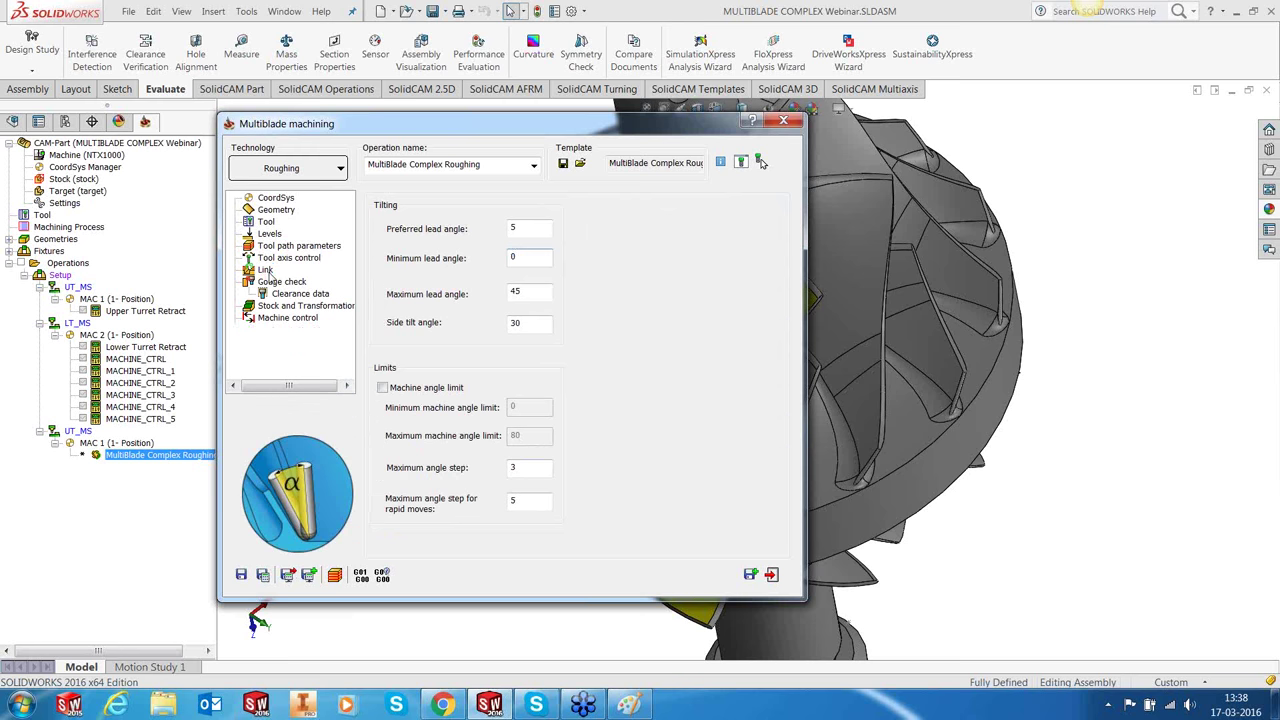
click(275, 282)
click(285, 294)
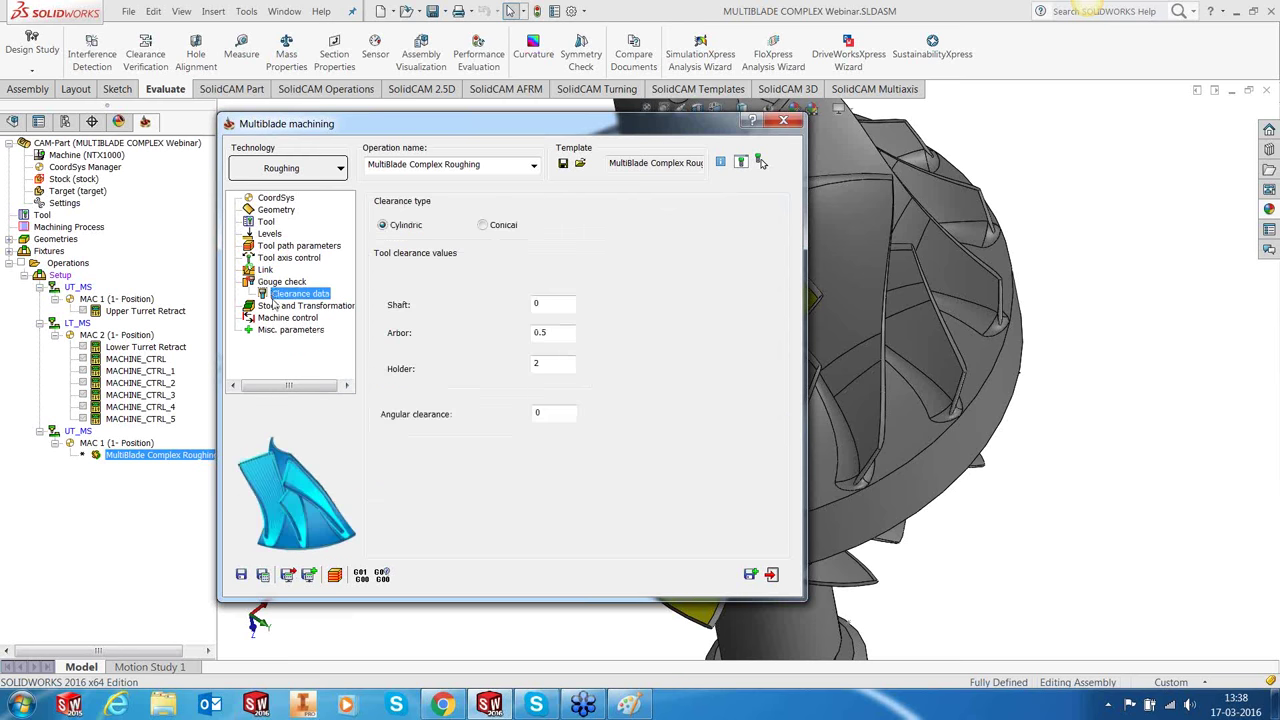
click(275, 306)
click(280, 317)
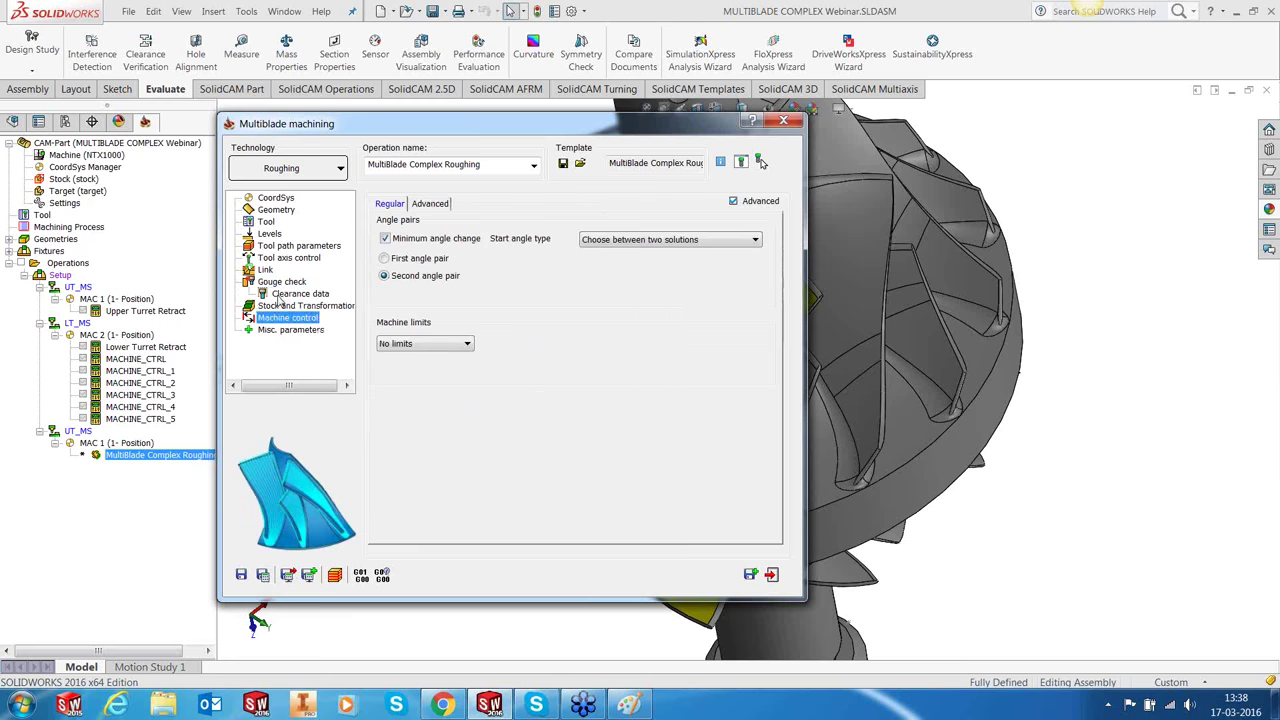
click(440, 204)
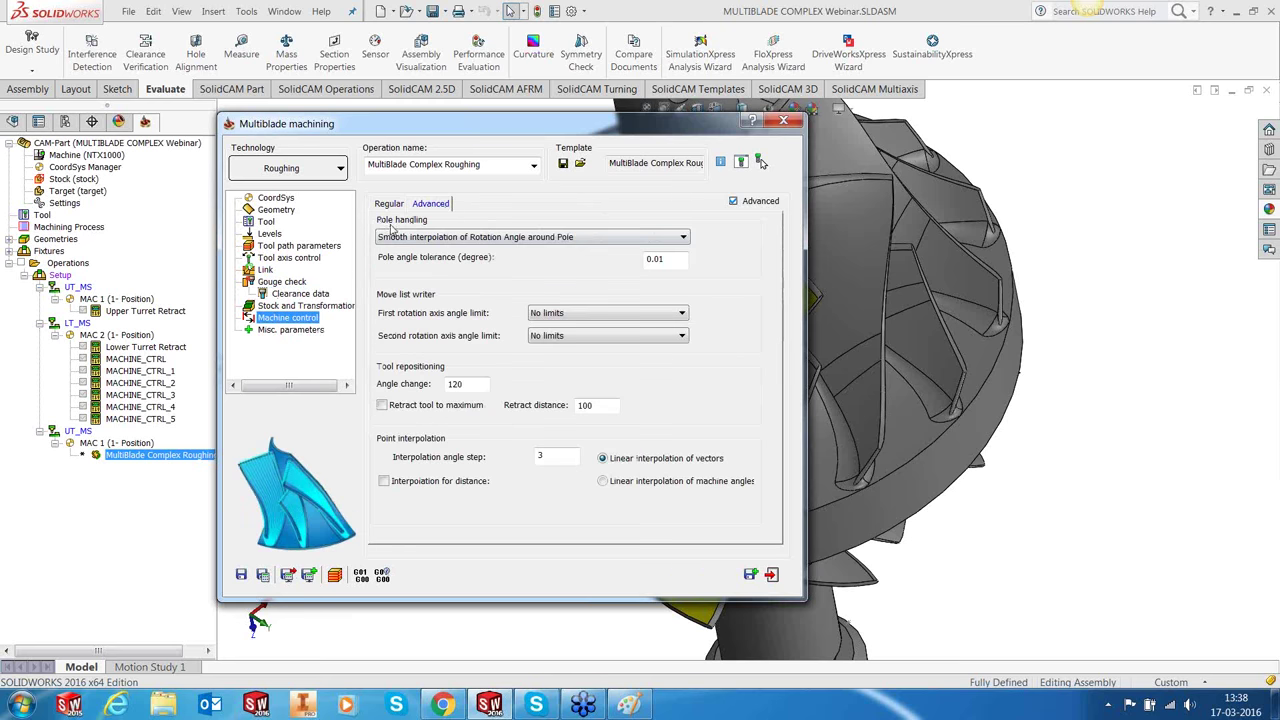
click(300, 306)
click(421, 204)
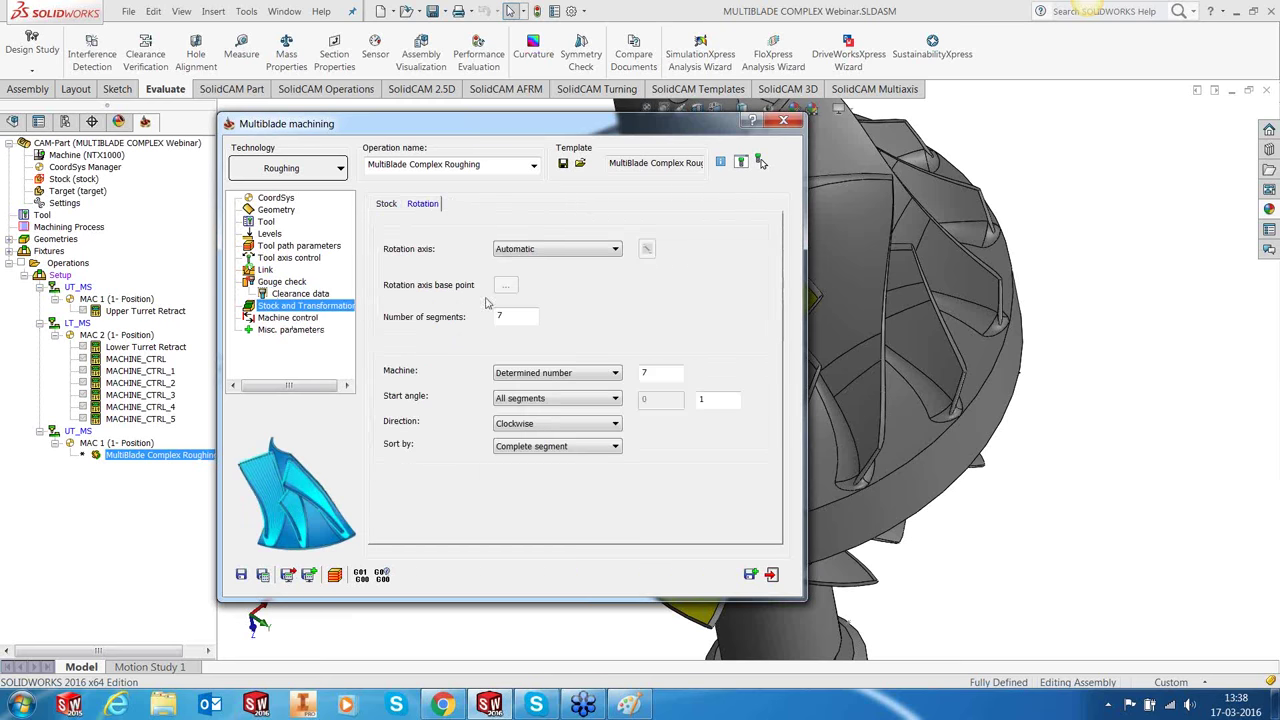
text(1)
key(Tab)
key(Tab)
text(1)
Step: Save and close the roughing operation, and move it above Upper Turret Retract under UT_MS, MAC 1
click(280, 318)
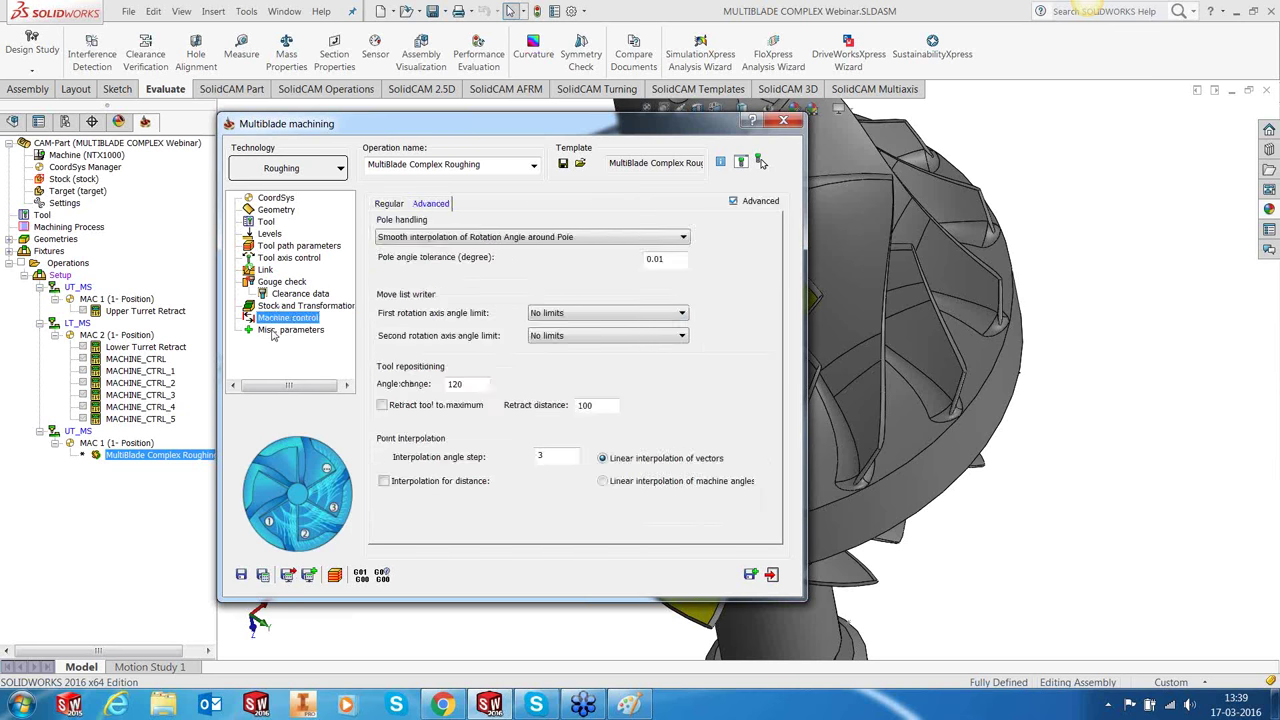
click(276, 330)
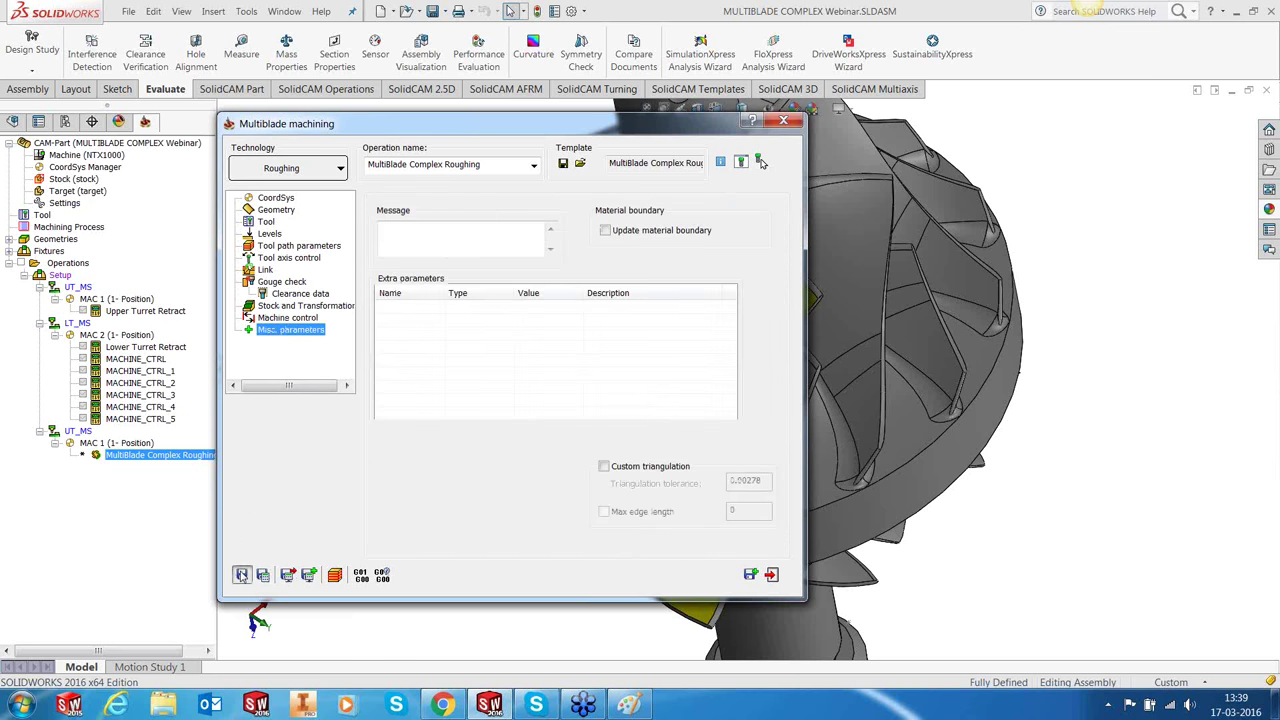
click(241, 574)
click(770, 574)
drag(108, 454, 137, 332)
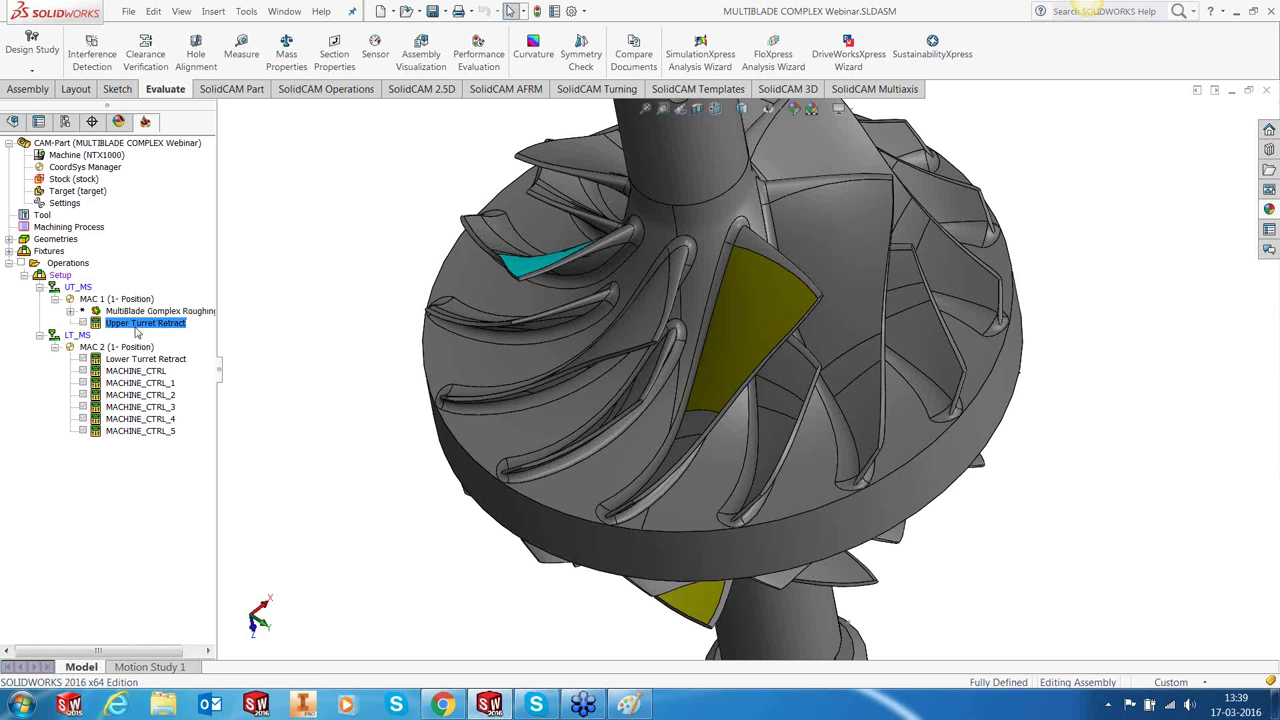
Step: Calculate the MultiBlade Complex Roughing operation in parallel
key(f)
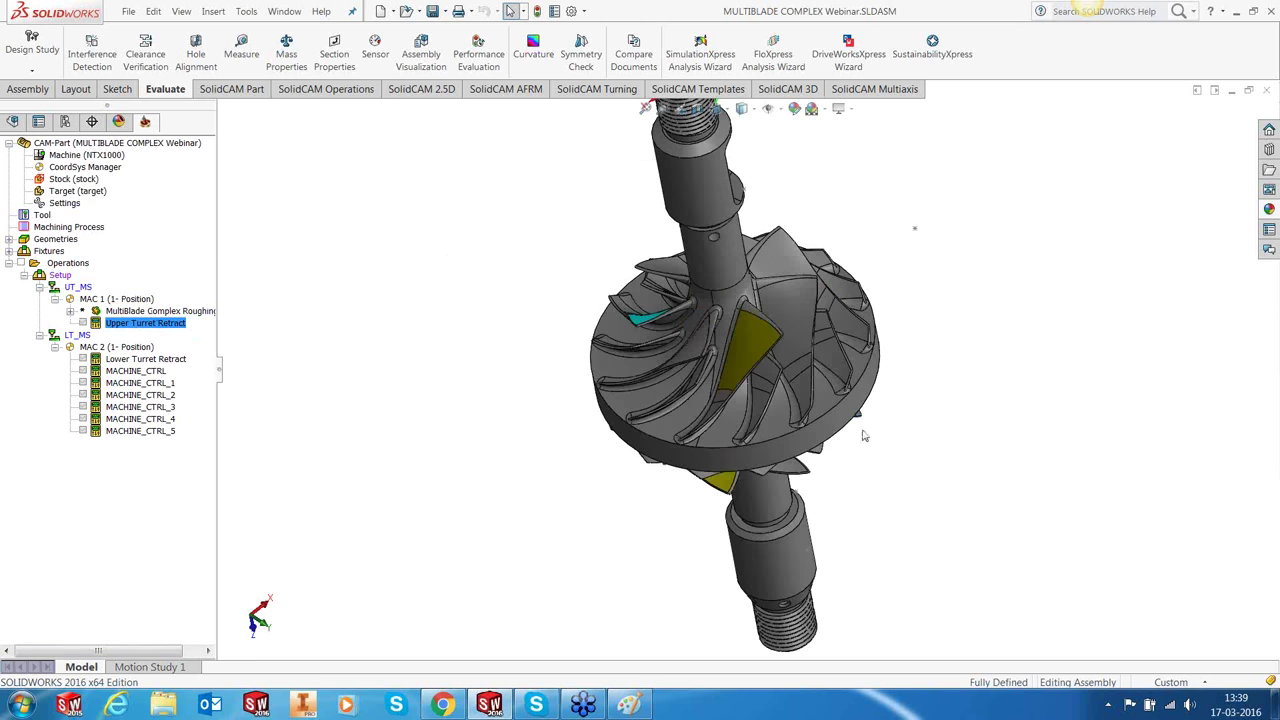
middle_drag(860, 418, 760, 432)
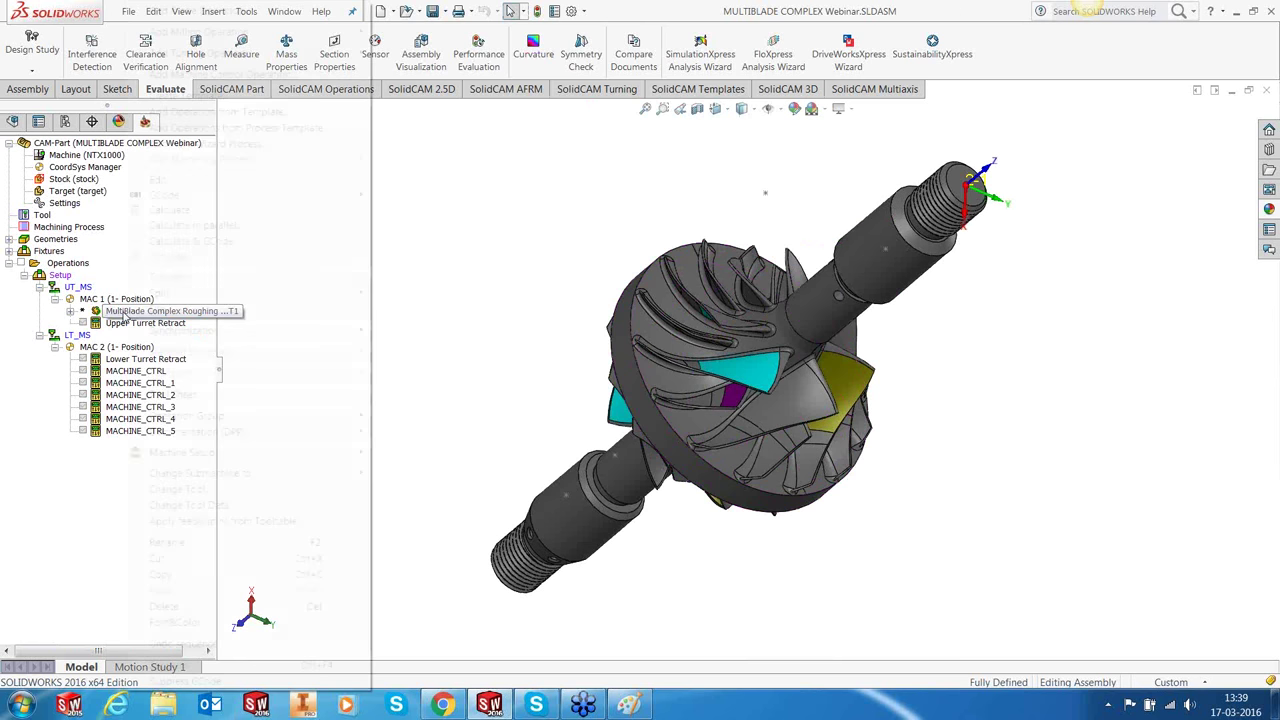
right_click(125, 312)
click(200, 226)
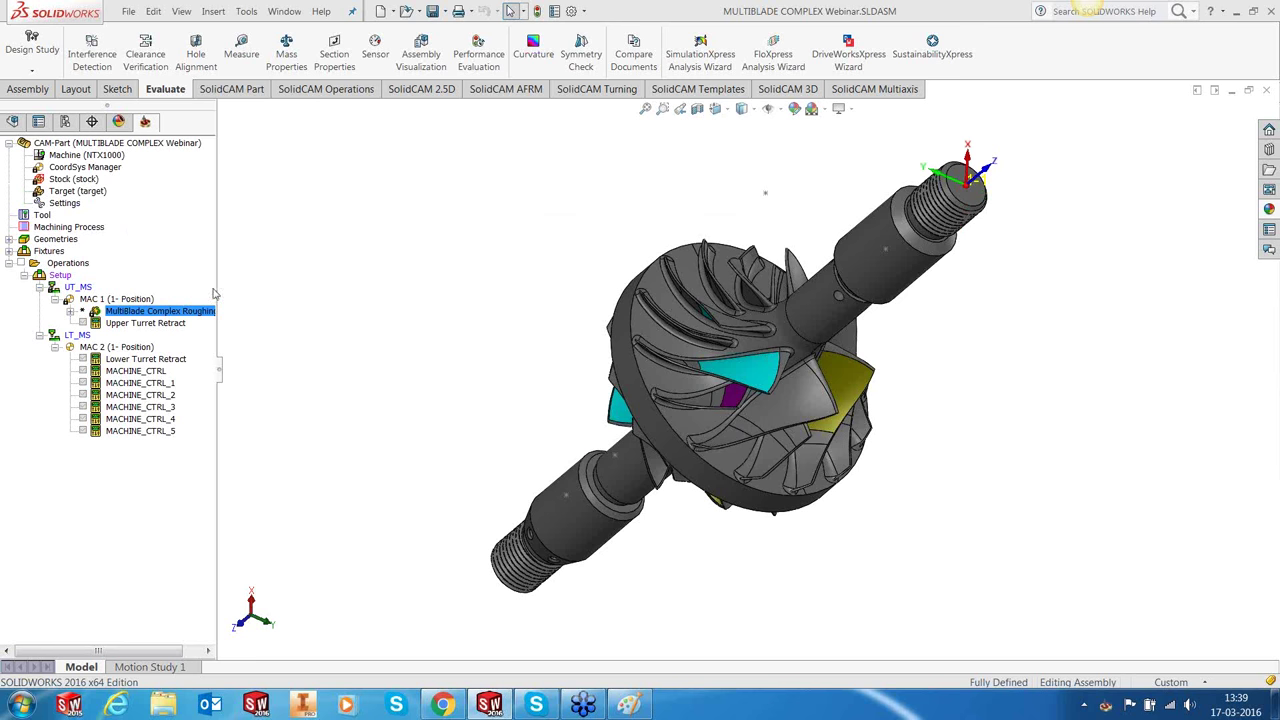
Step: Add an operation from the Multiblade Complex Finishing Main Blade template after the roughing operation
right_click(168, 316)
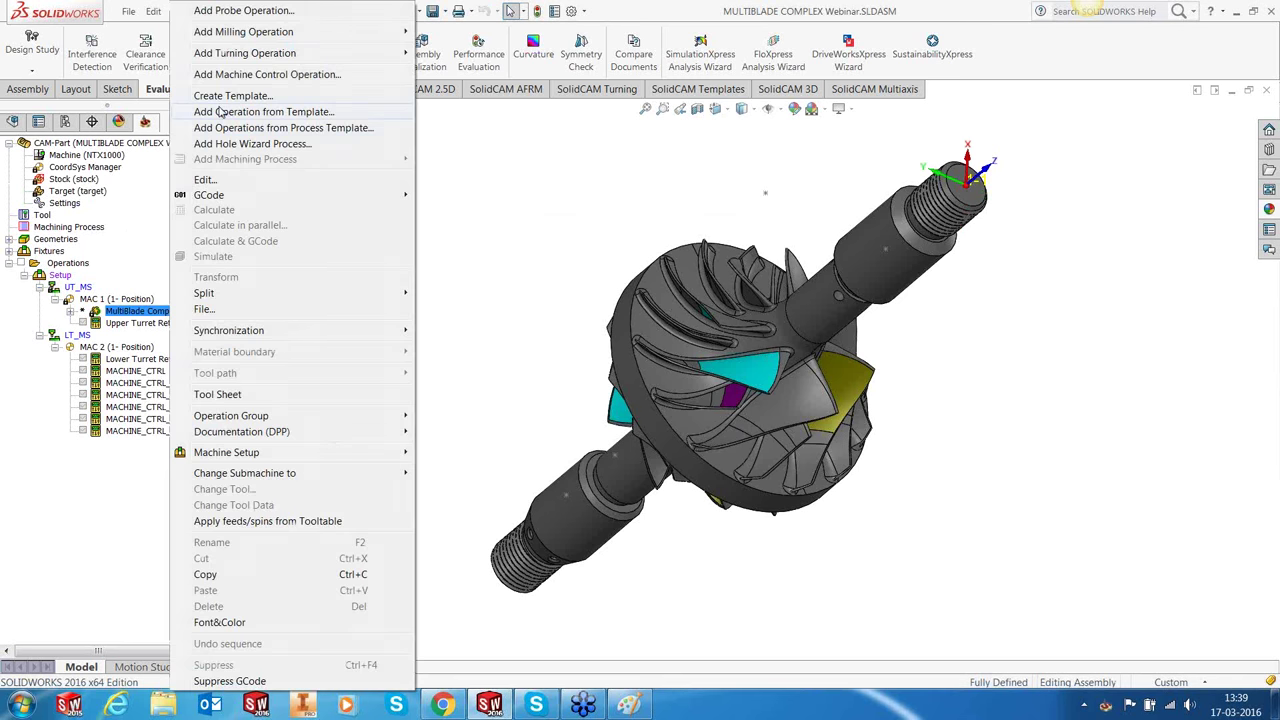
click(256, 114)
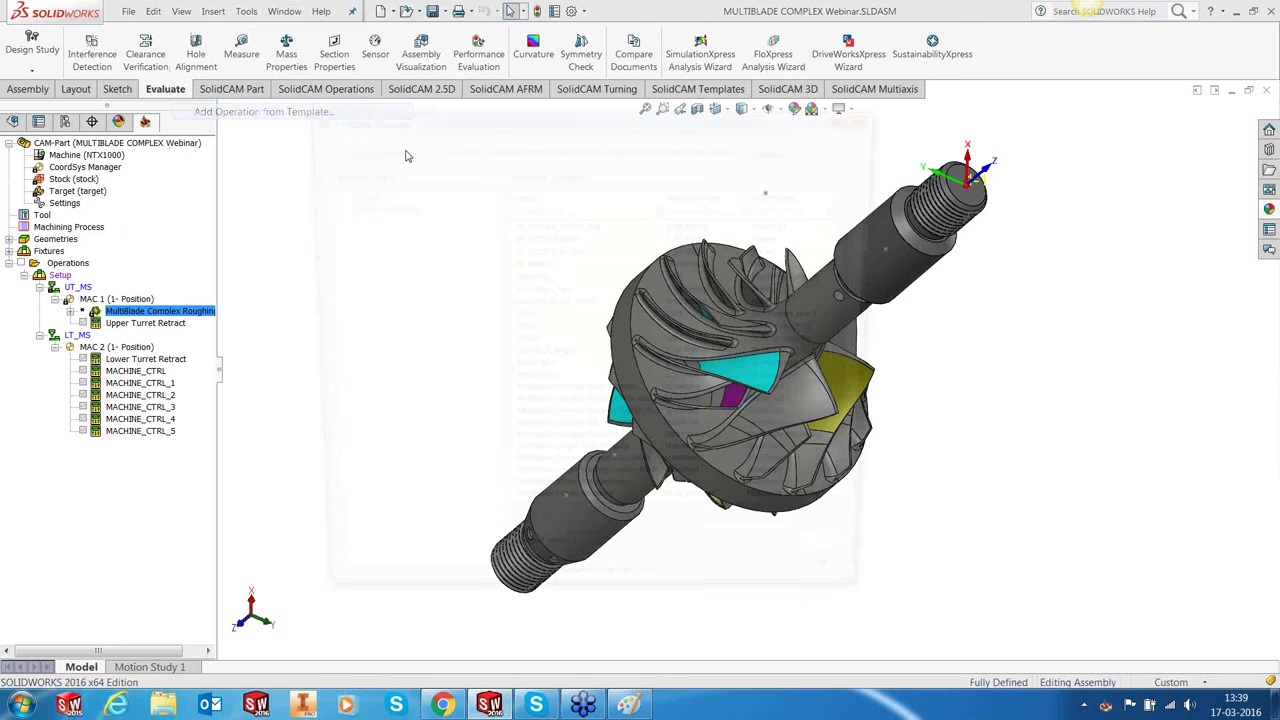
click(586, 415)
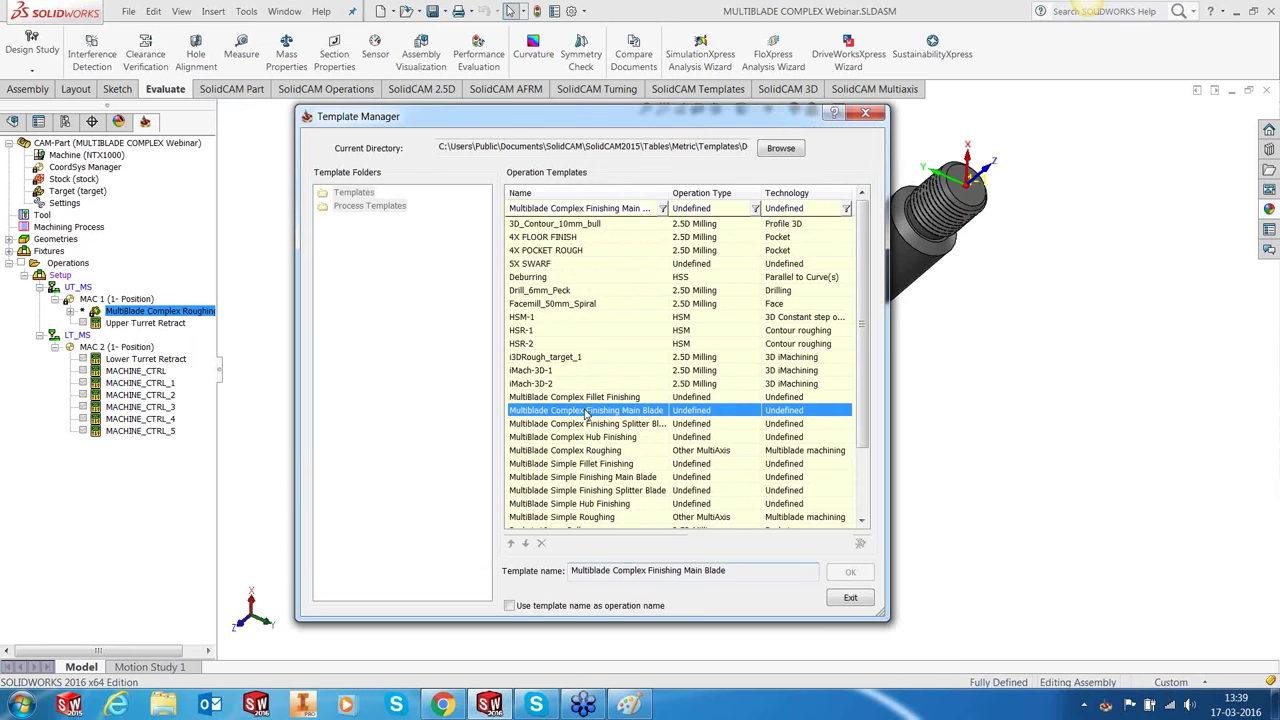
click(848, 575)
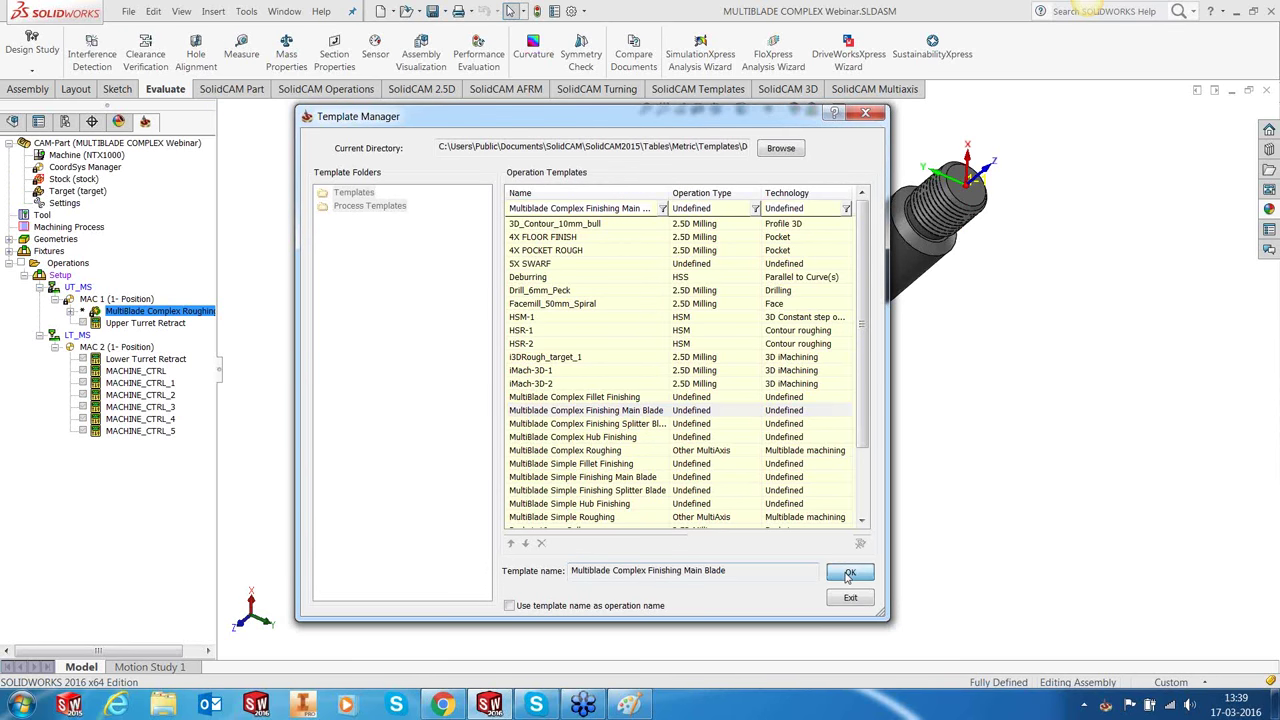
click(486, 382)
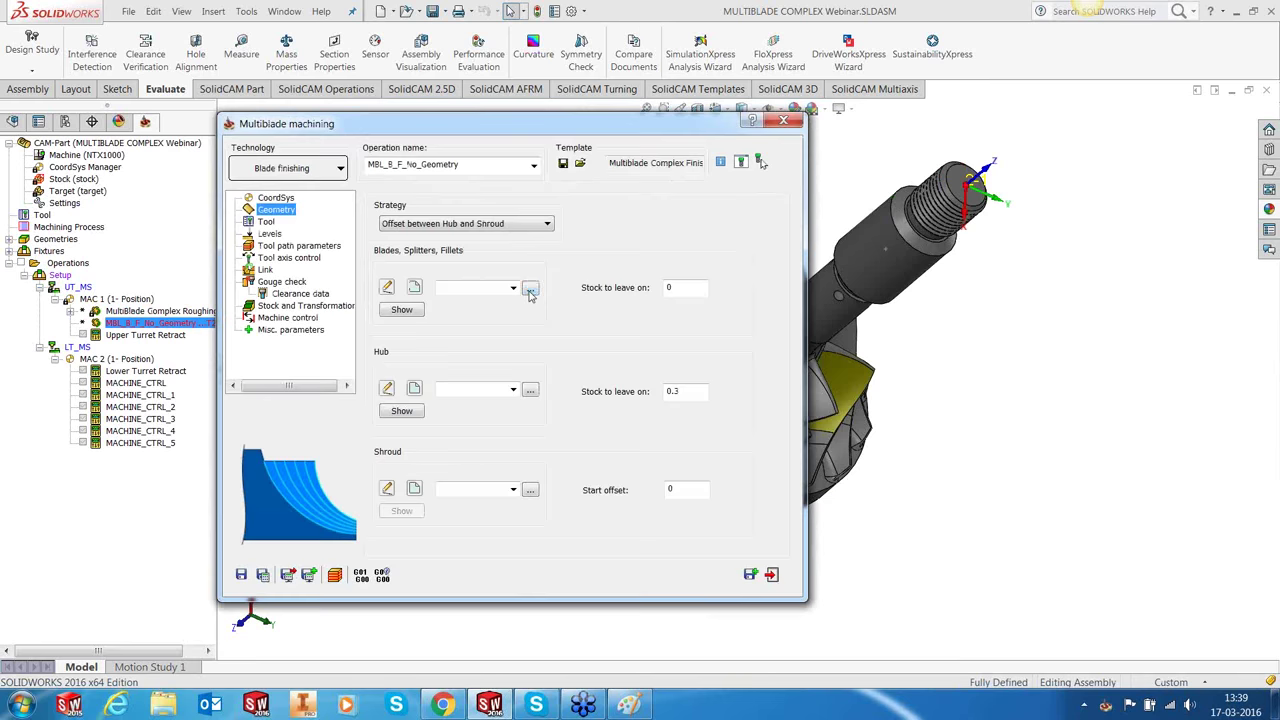
Step: Assign the faces4 geometry as the blades, splitters and fillets of the blade finishing operation
click(530, 289)
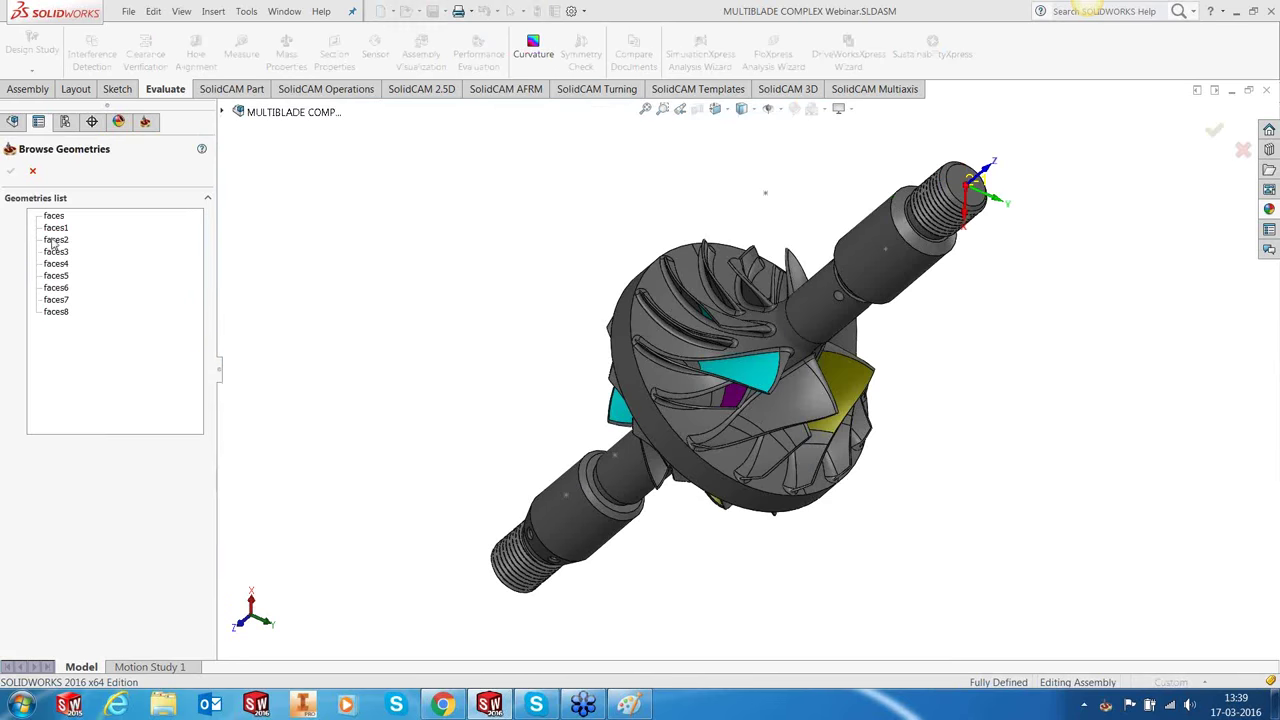
click(54, 252)
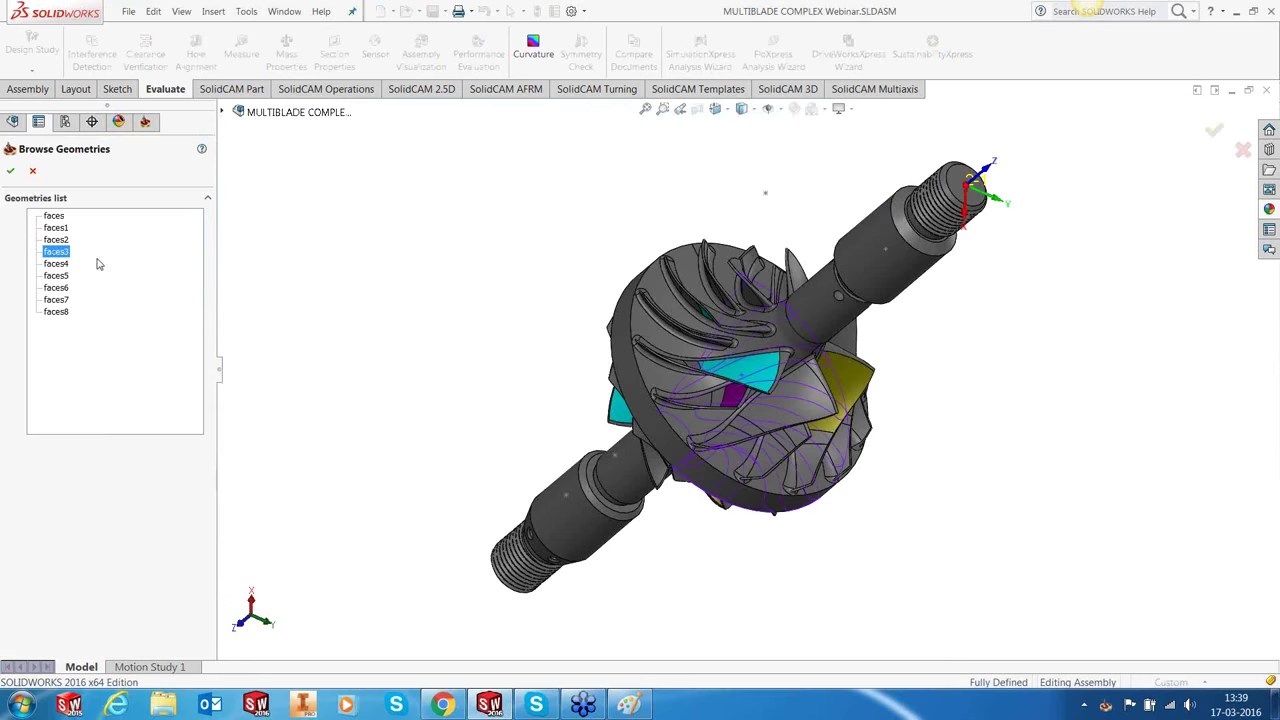
middle_drag(706, 395, 772, 468)
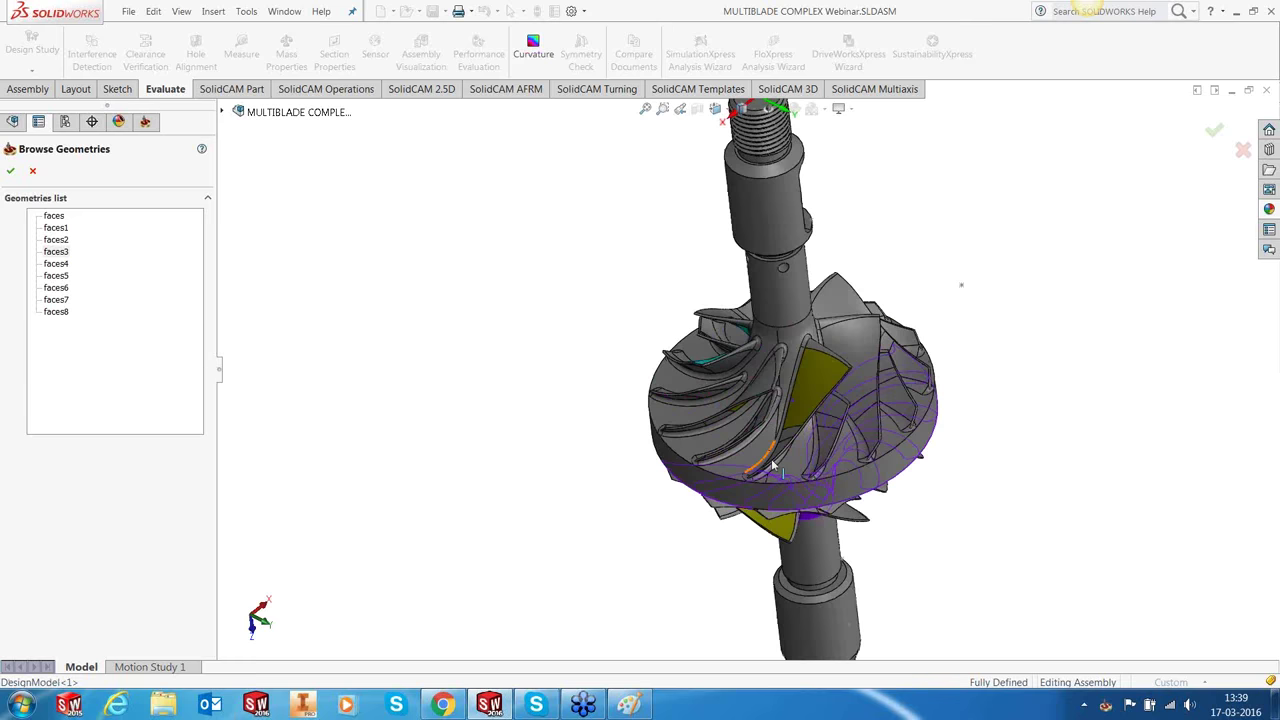
scroll(772, 468, down, 2)
click(56, 264)
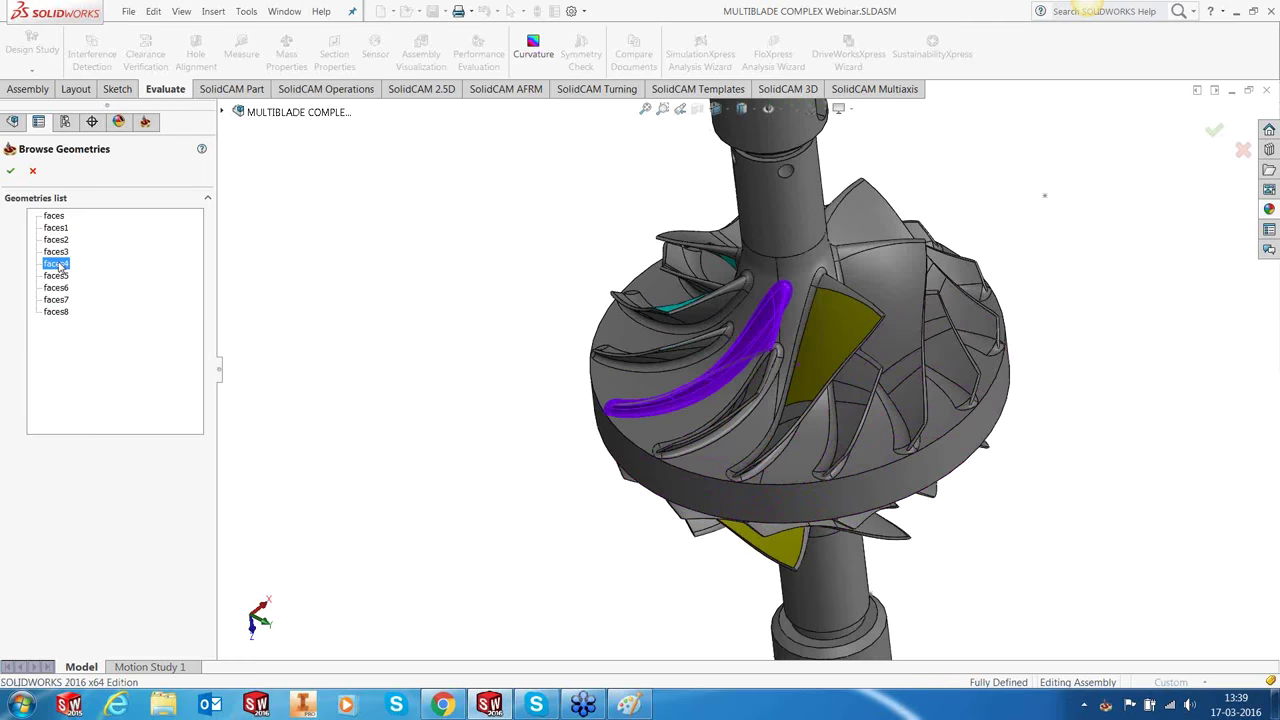
key(Return)
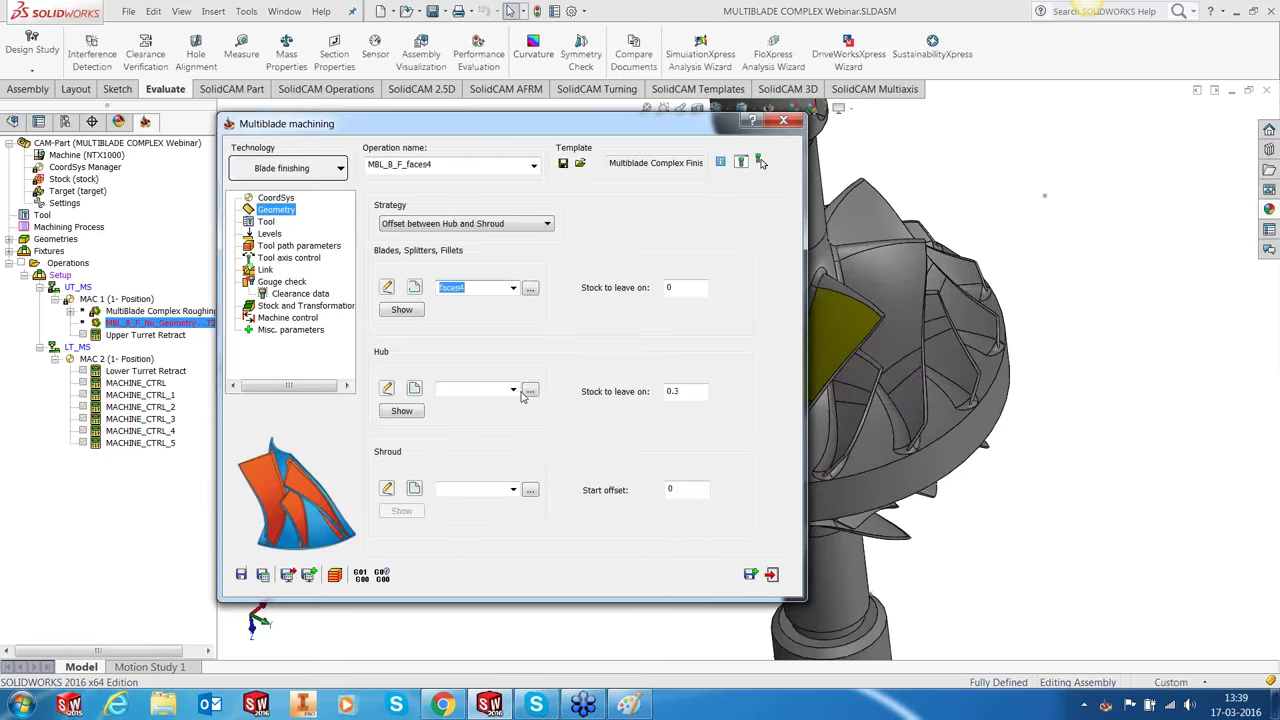
Step: Assign faces1 as the hub geometry and faces5 as the shroud geometry of the blade finishing operation
click(529, 391)
click(58, 228)
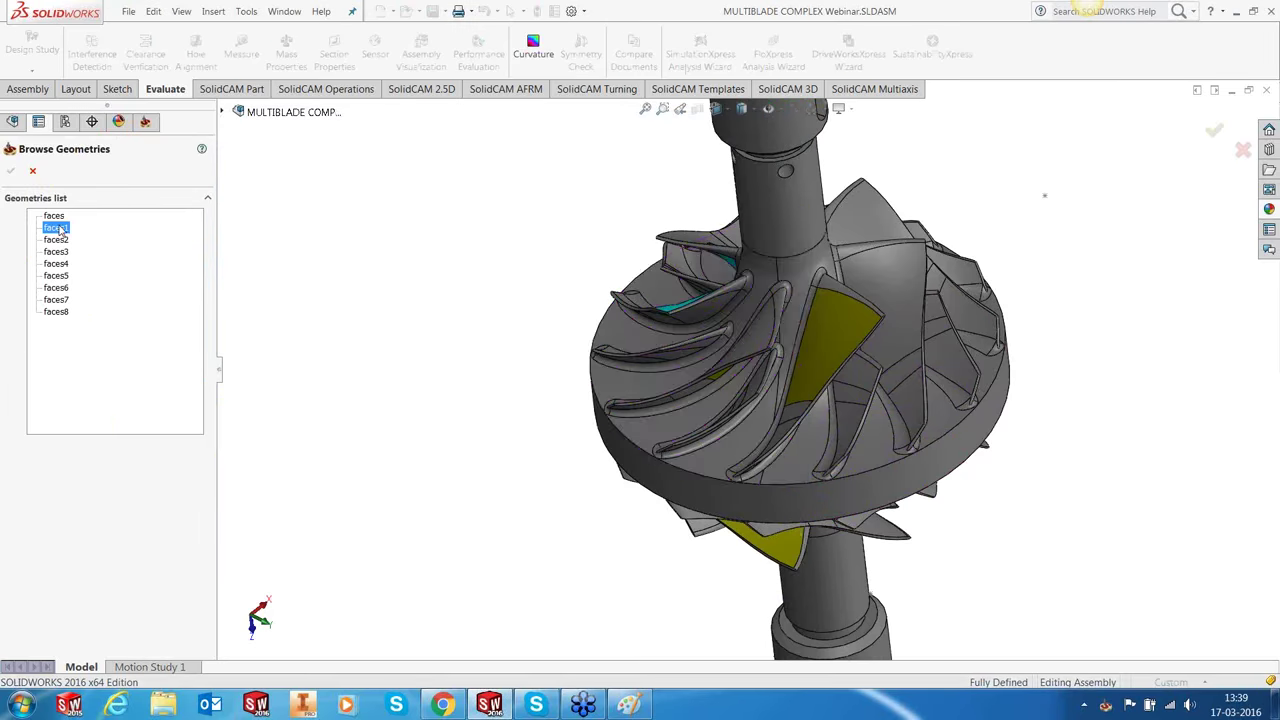
click(10, 171)
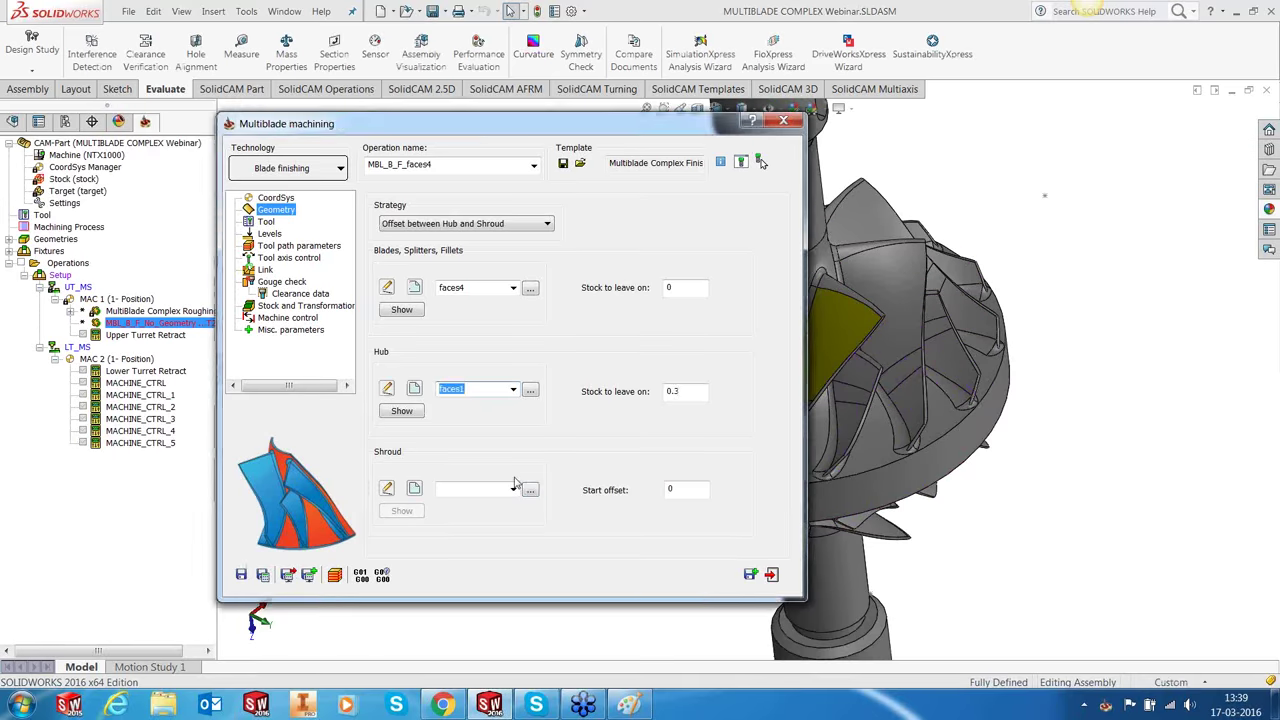
click(530, 489)
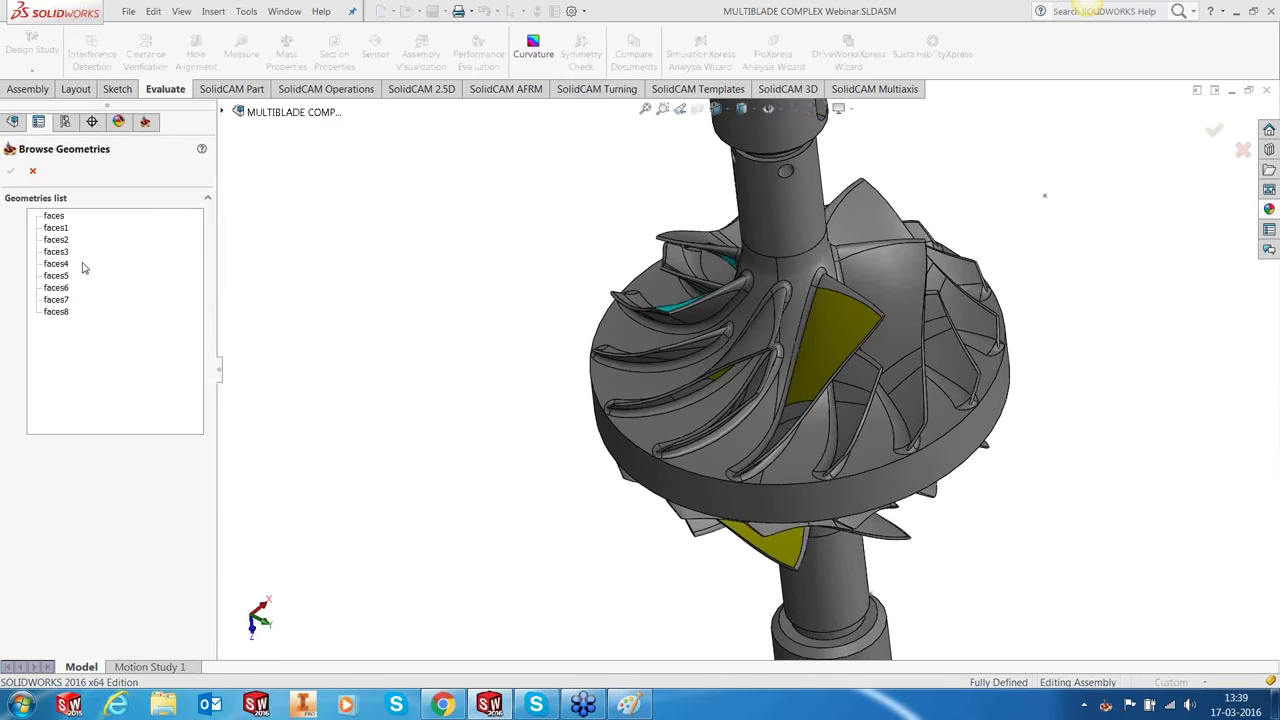
click(55, 240)
click(56, 252)
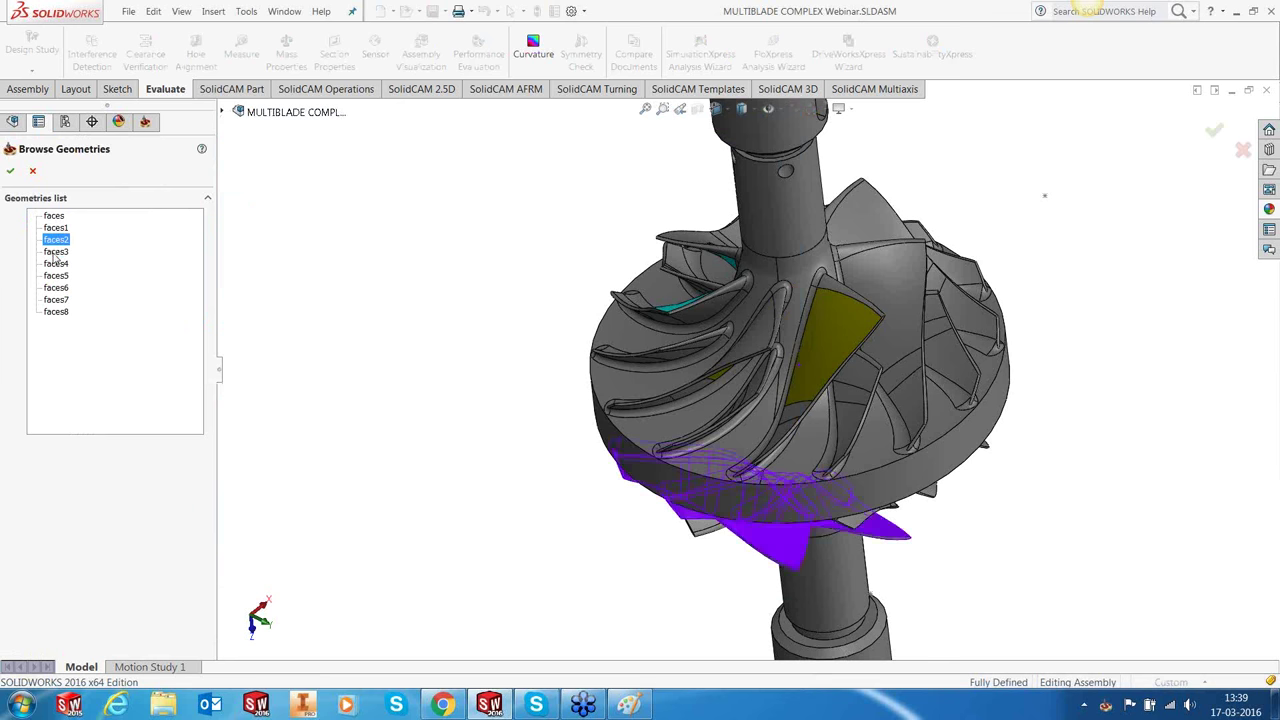
click(56, 276)
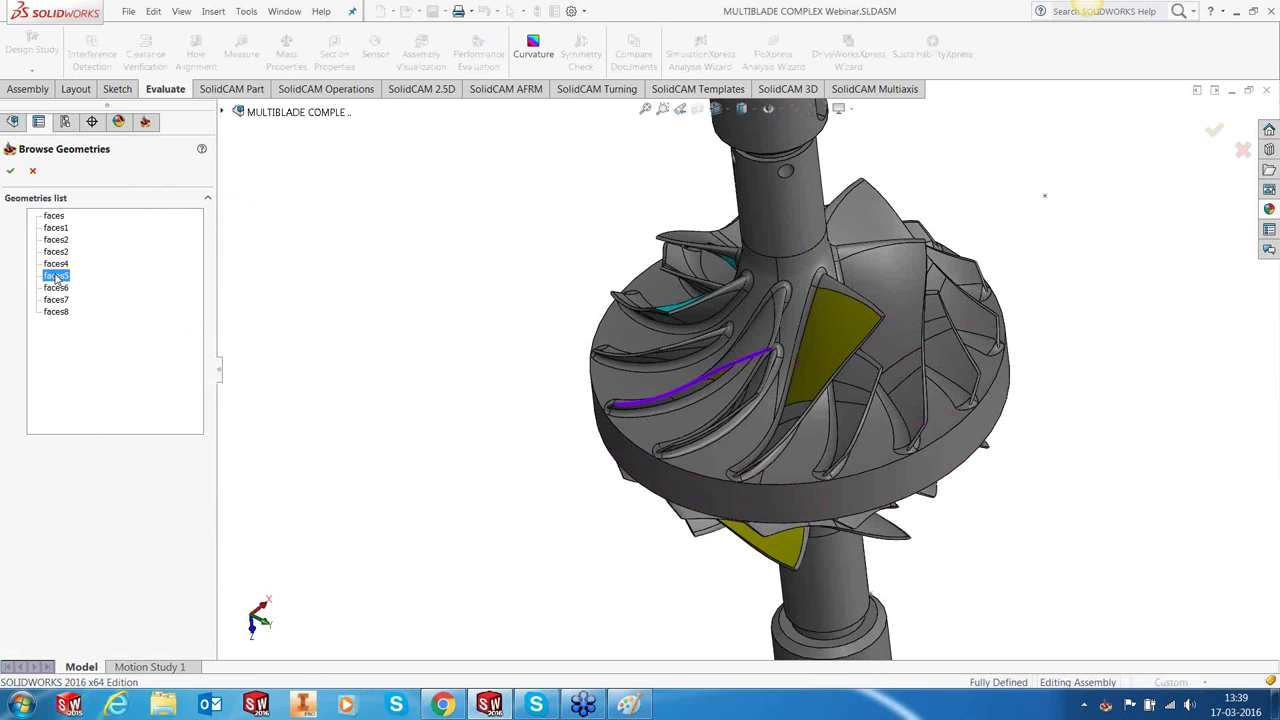
click(10, 170)
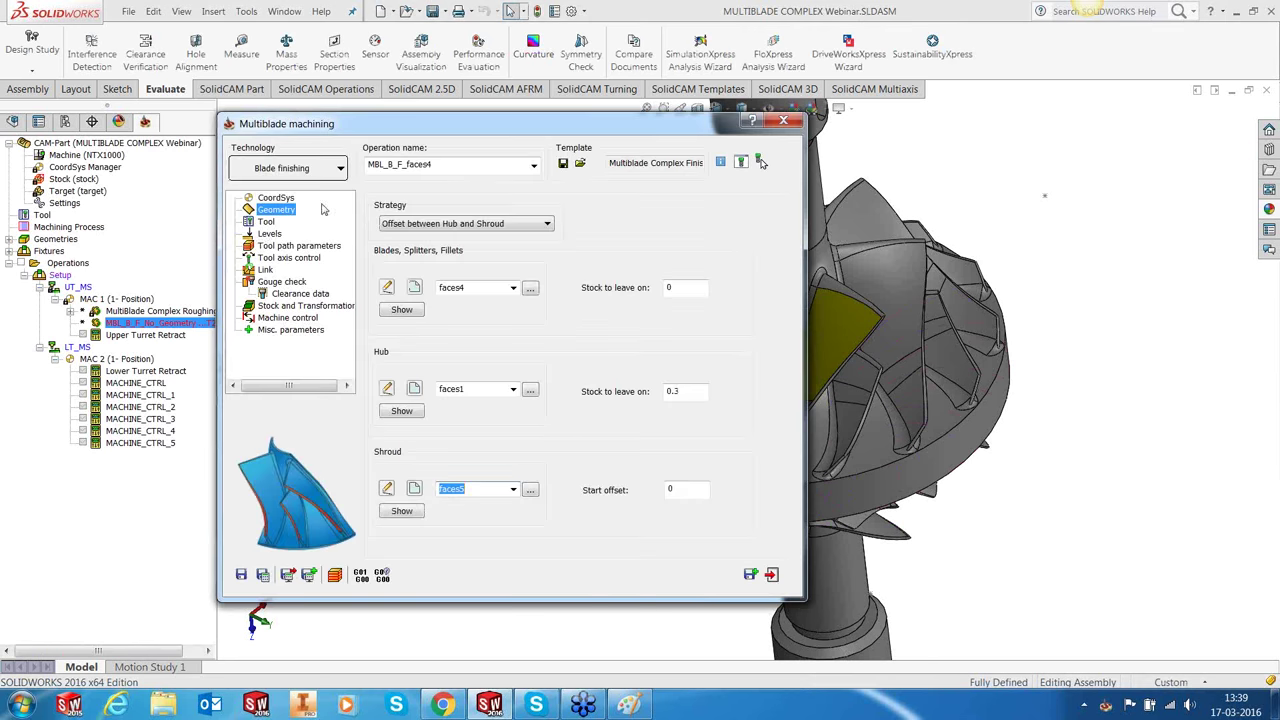
Step: Review the finishing operation's tool, clearance levels, and tool path layer and area settings
click(266, 222)
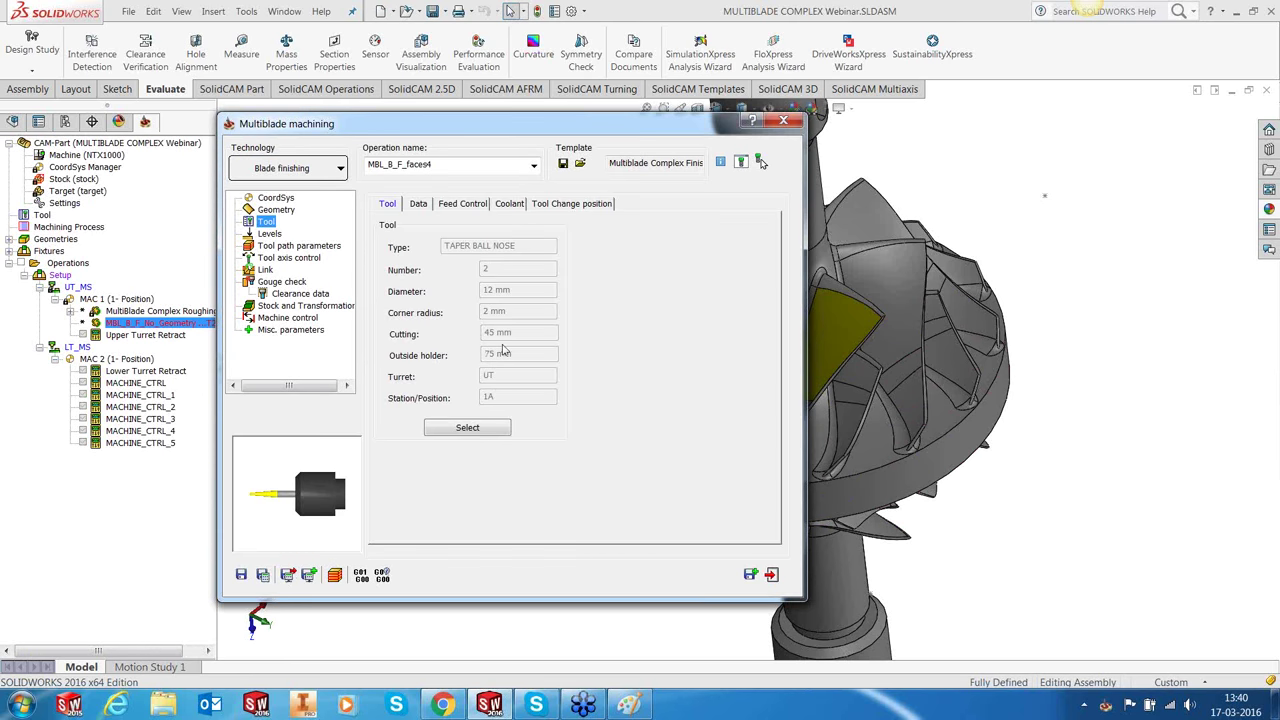
click(272, 235)
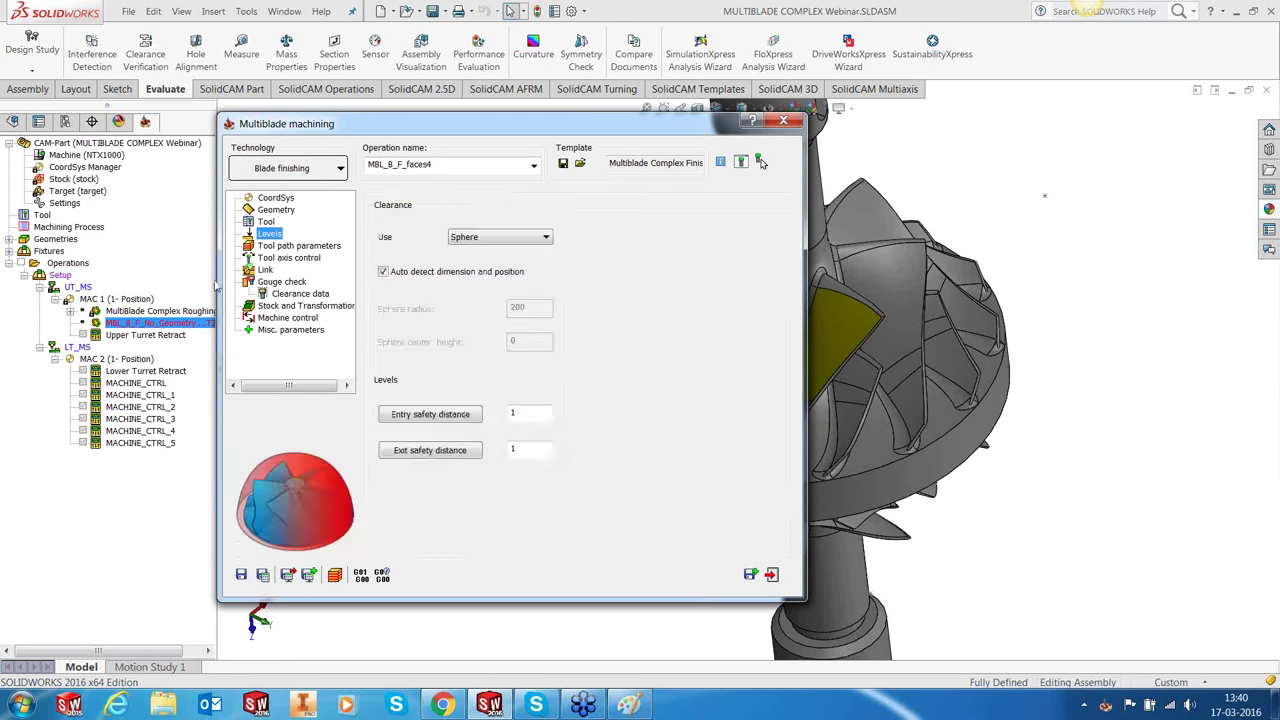
click(322, 248)
click(464, 204)
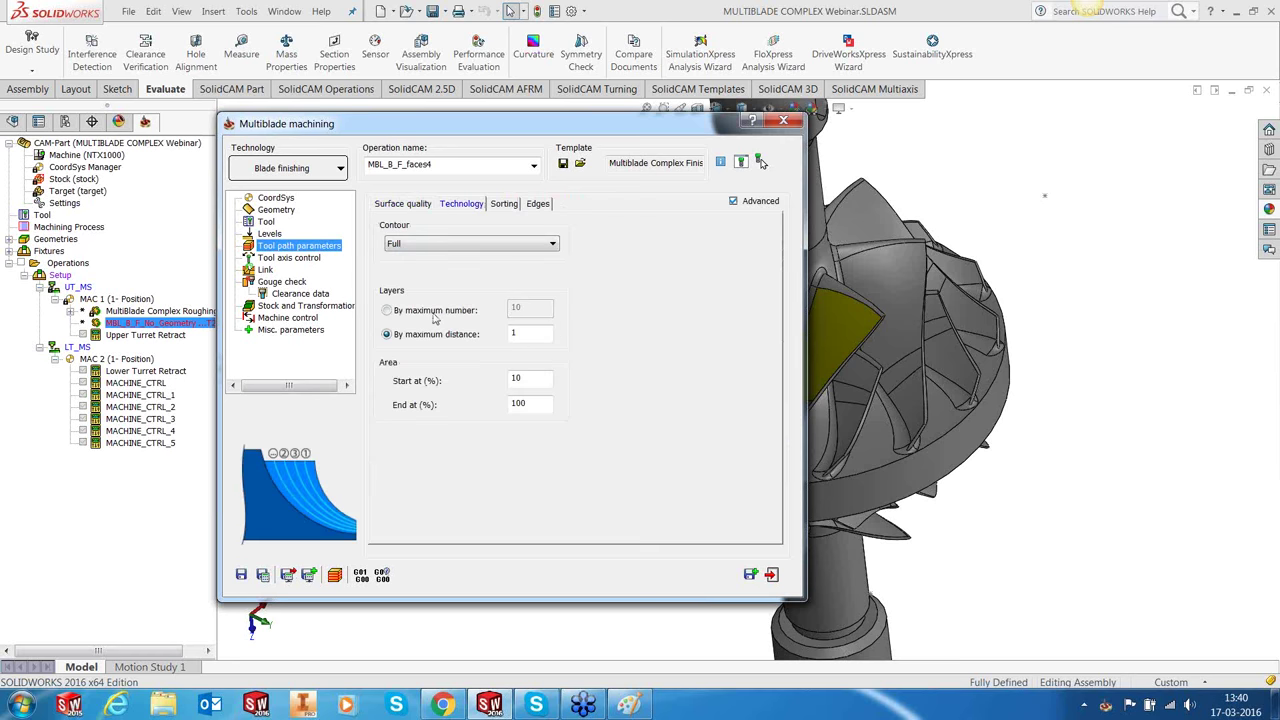
click(424, 341)
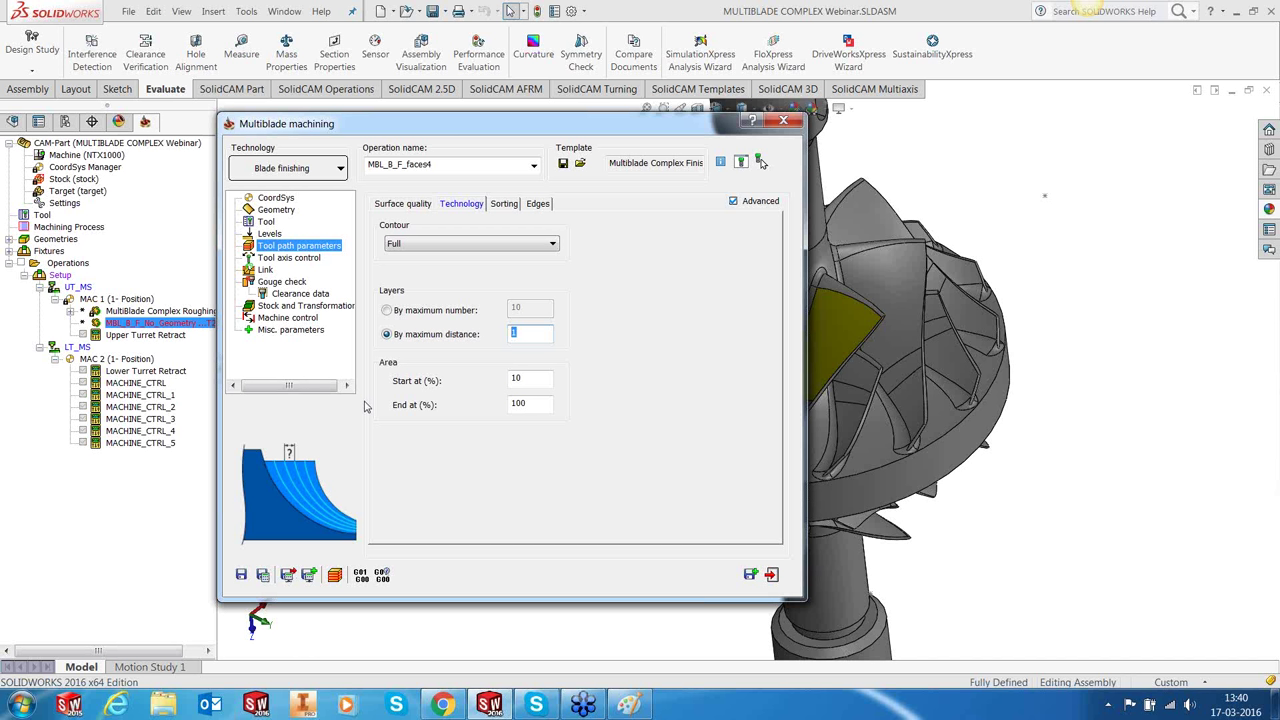
click(521, 380)
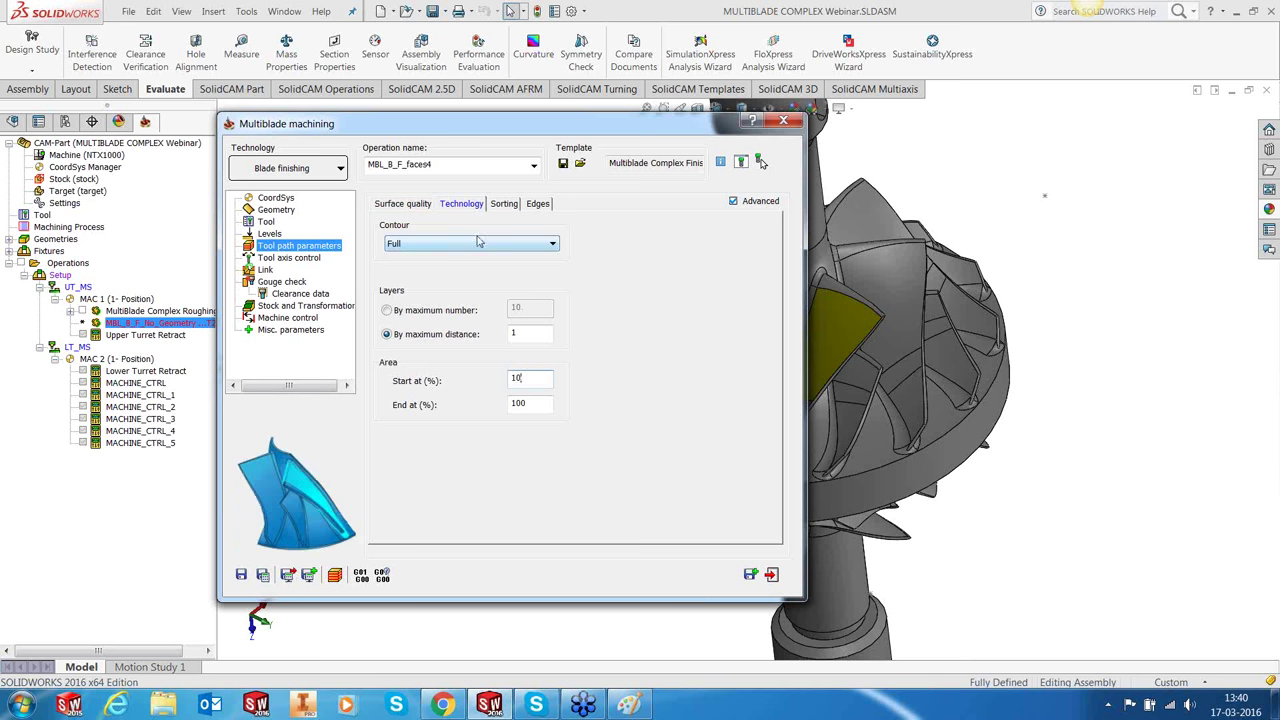
Step: Compare the contour options with the blade edges on the model and keep the contour at Full
drag(504, 131, 302, 121)
middle_drag(777, 488, 727, 473)
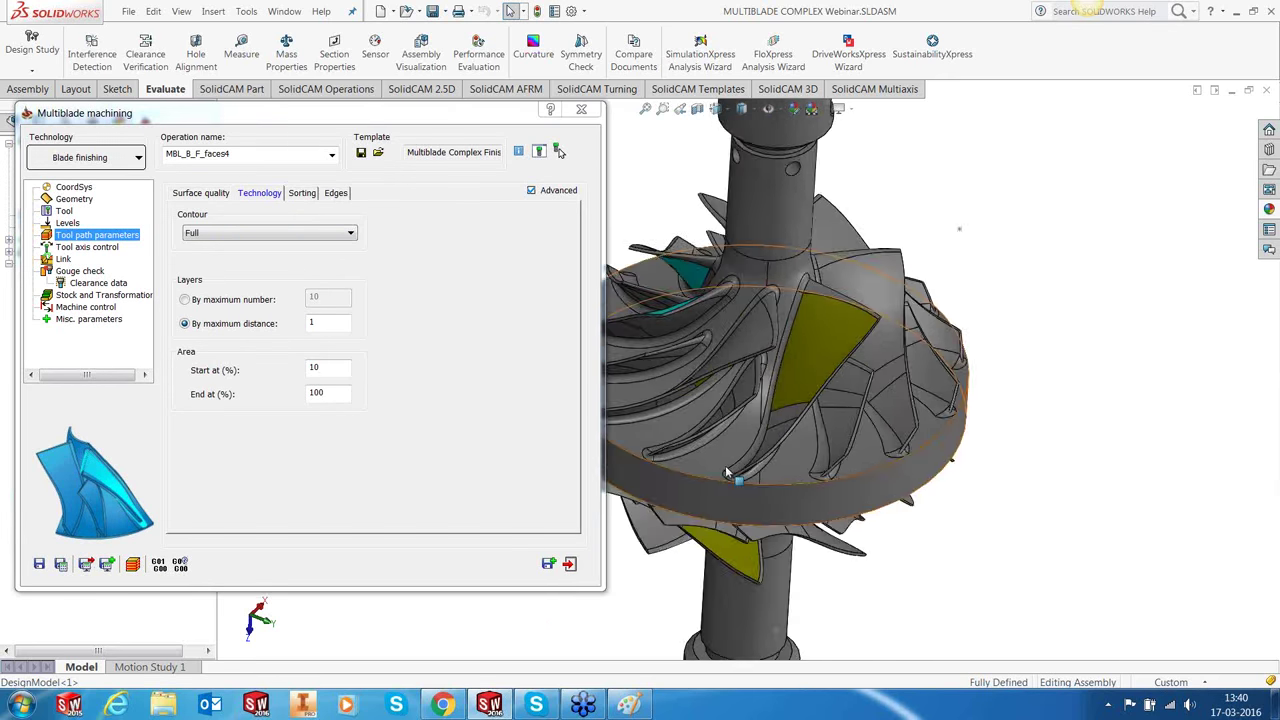
scroll(727, 473, down, 5)
click(244, 238)
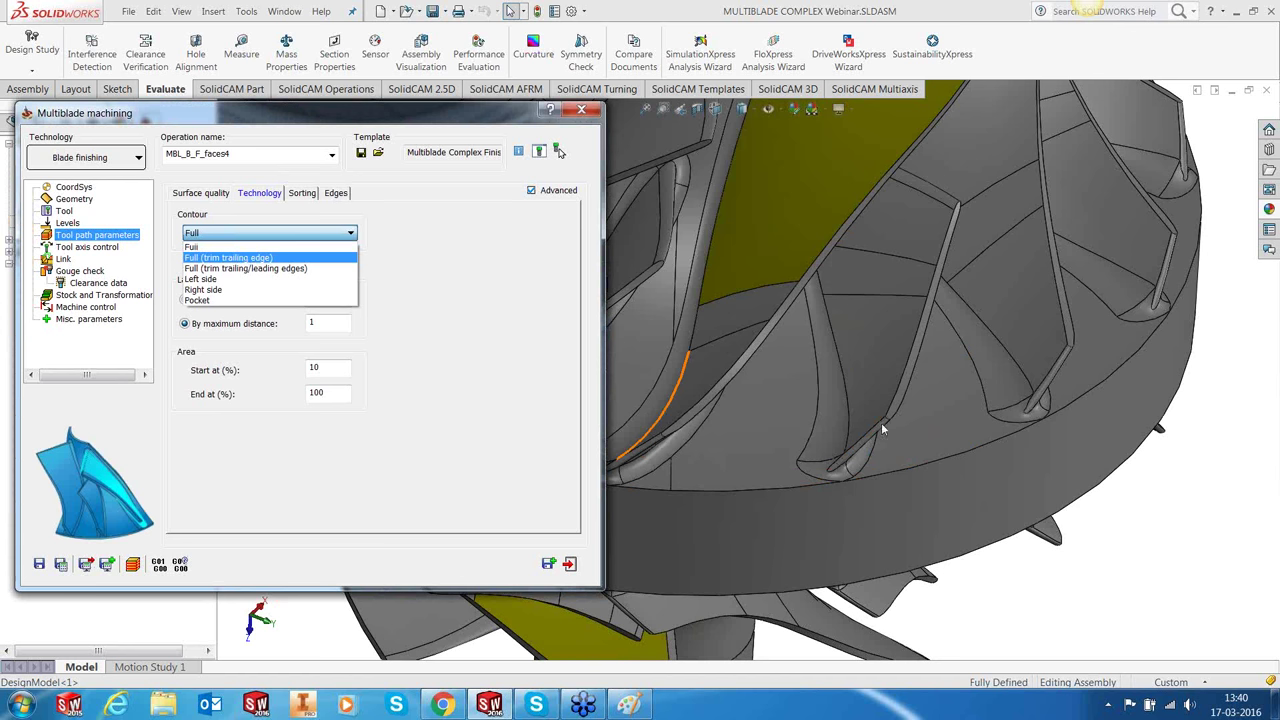
click(195, 247)
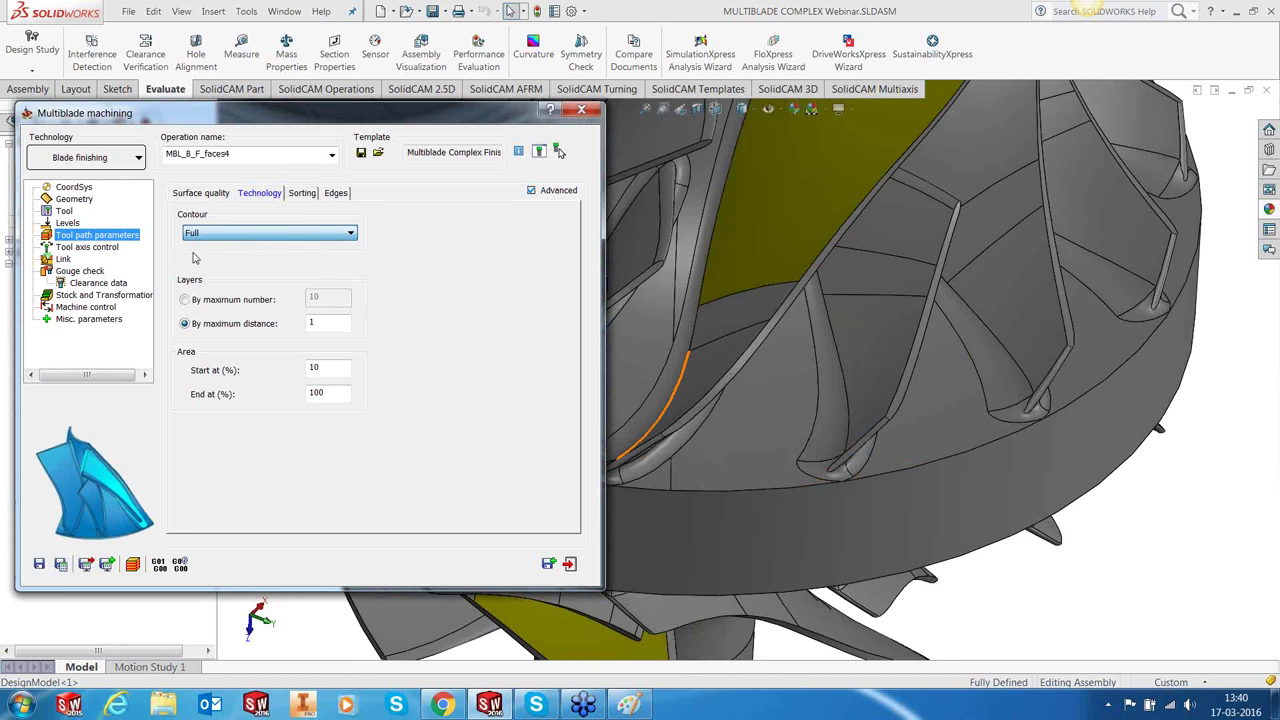
Step: Review the sorting and edge settings, keeping the sorting method at Spiral, start from leading edge
click(308, 194)
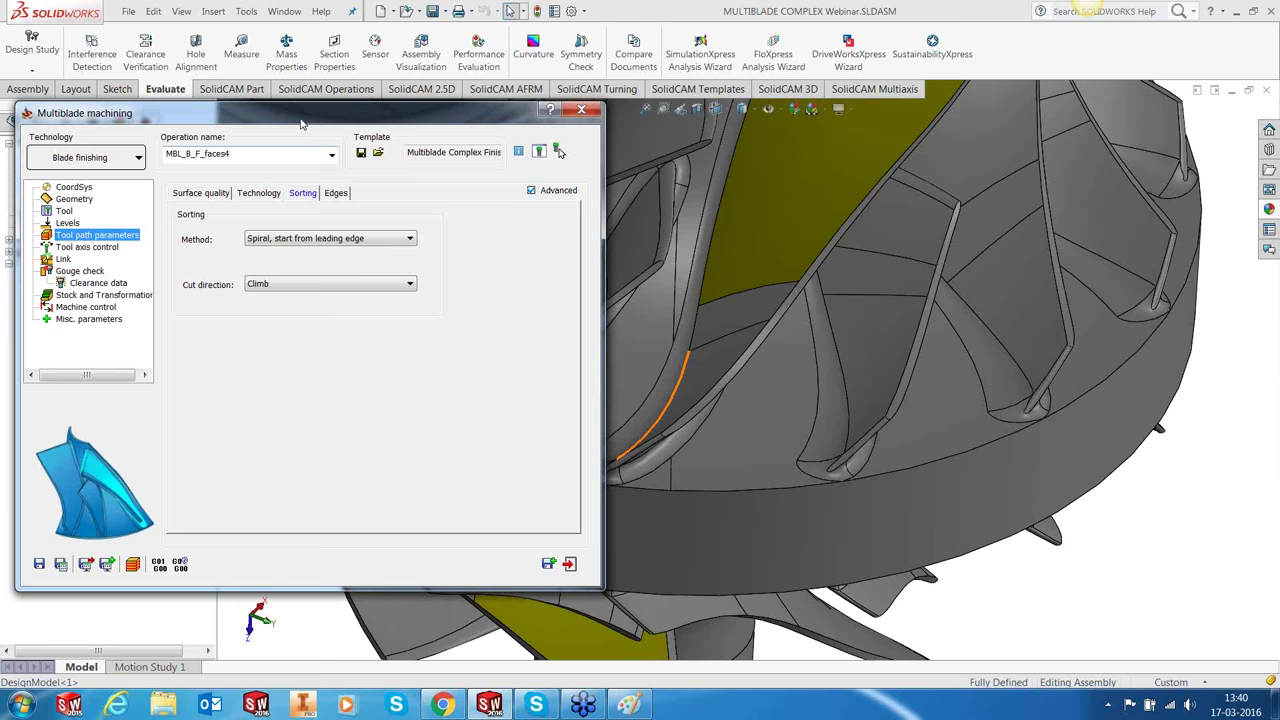
drag(301, 124, 448, 118)
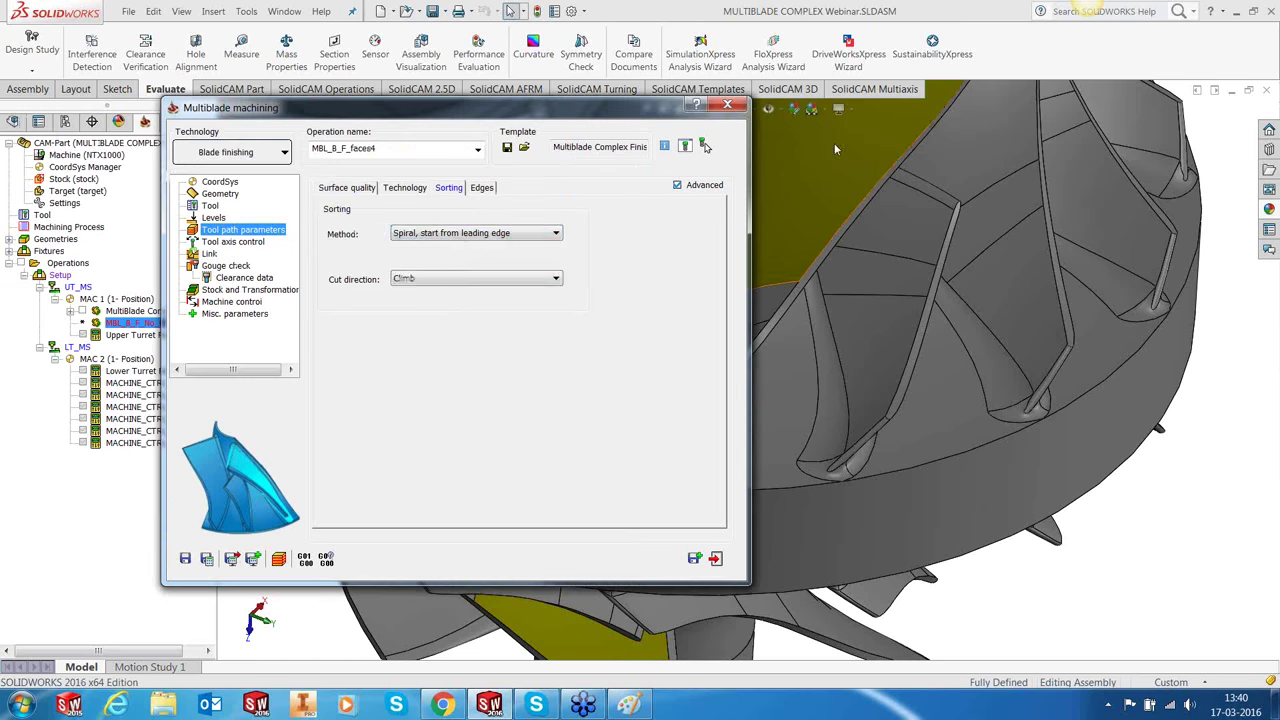
click(478, 234)
click(465, 268)
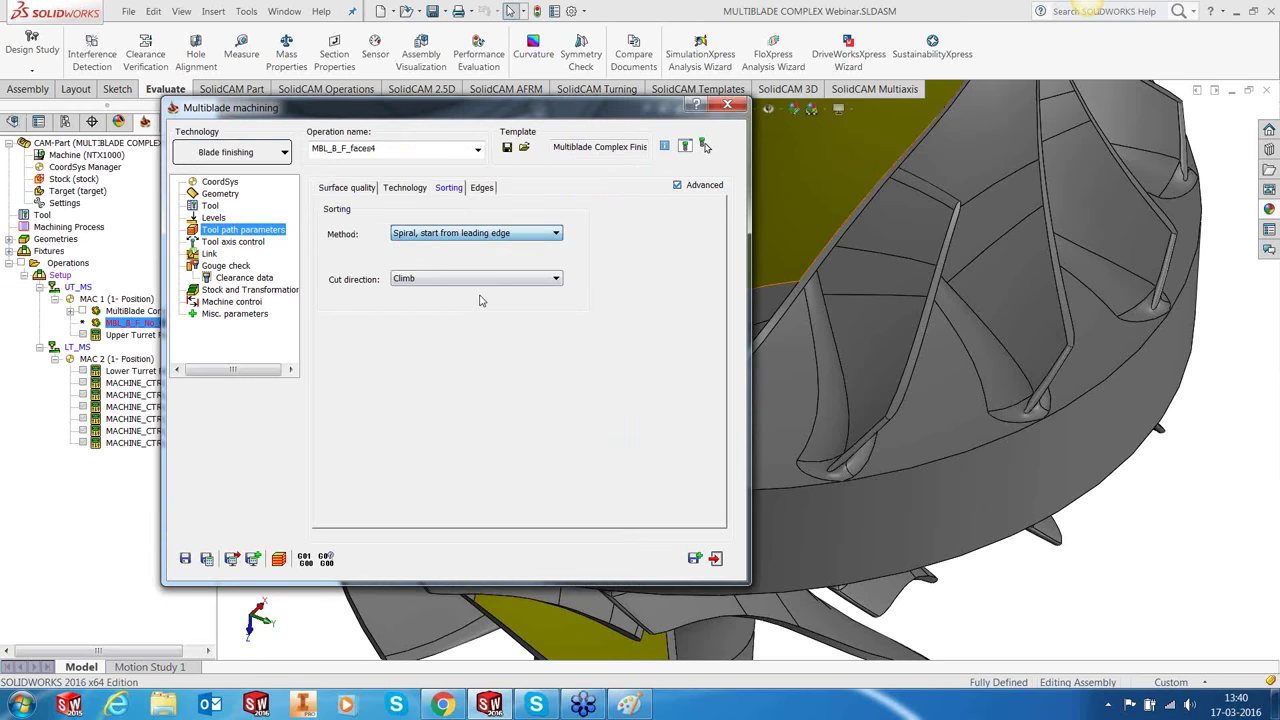
click(485, 188)
Step: Review the tool axis lead angles, the links and the gouge check clearance data of the finishing operation
click(250, 242)
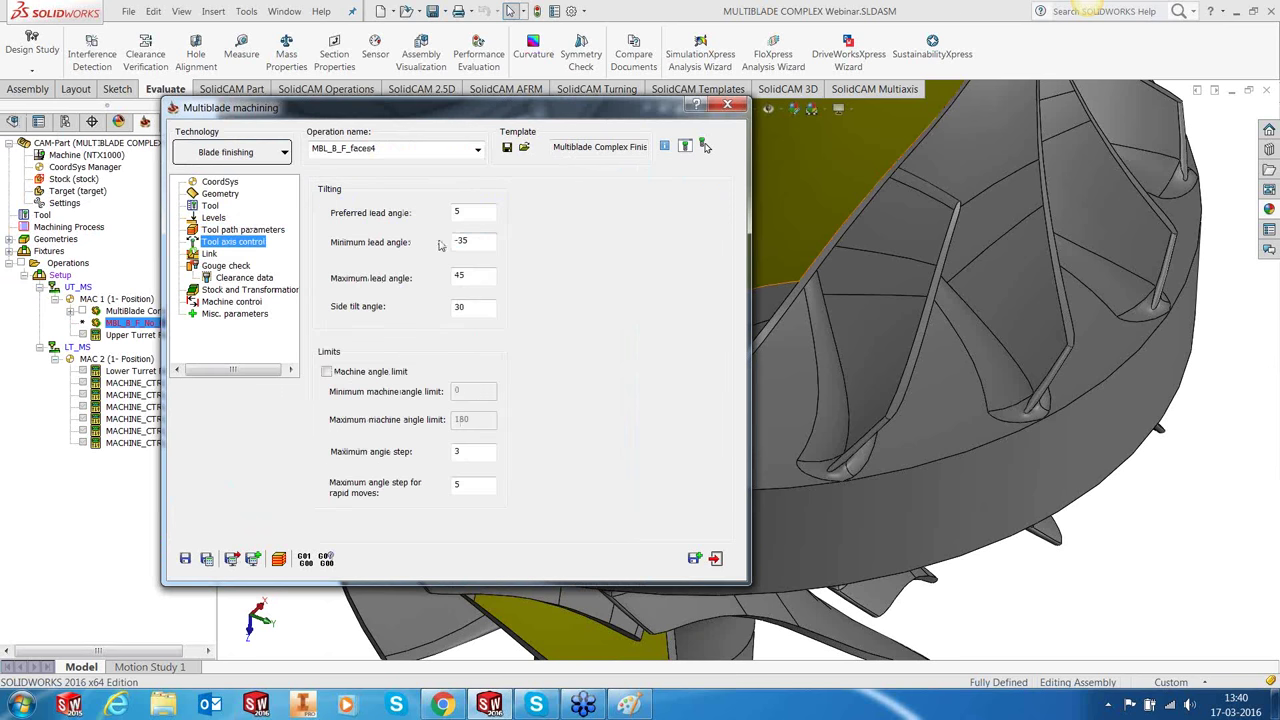
click(475, 240)
text(0)
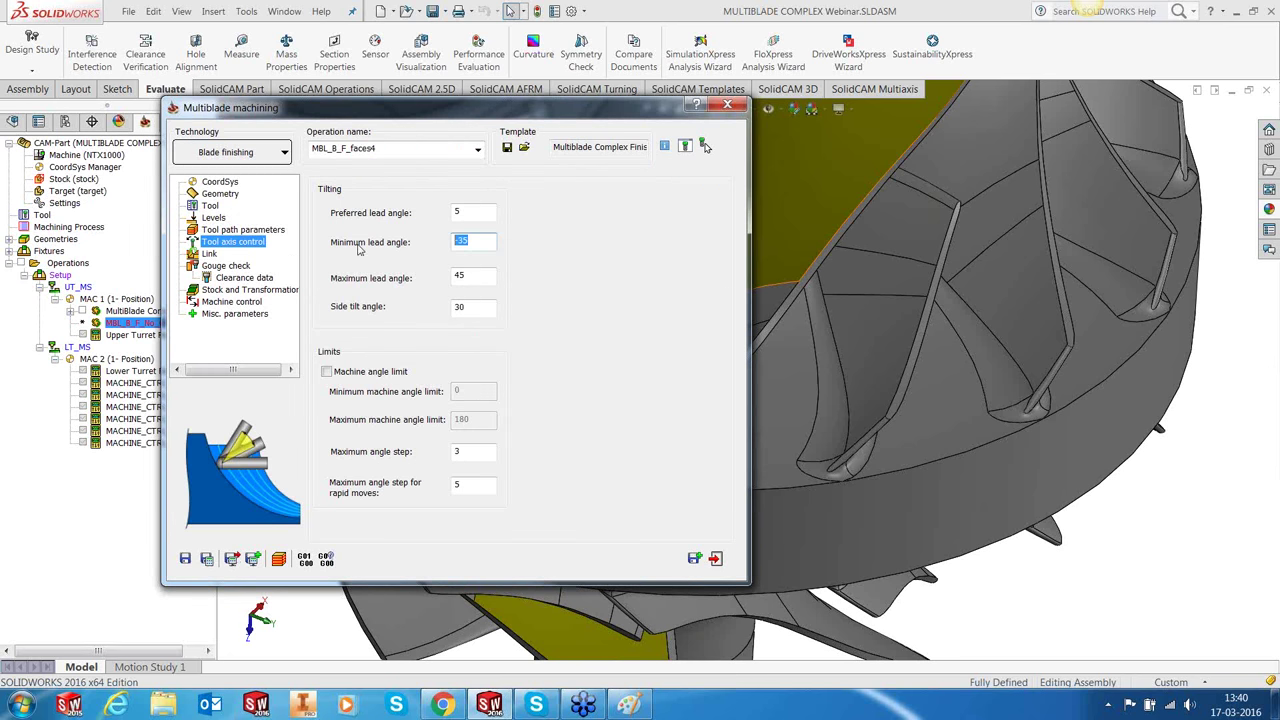
click(215, 254)
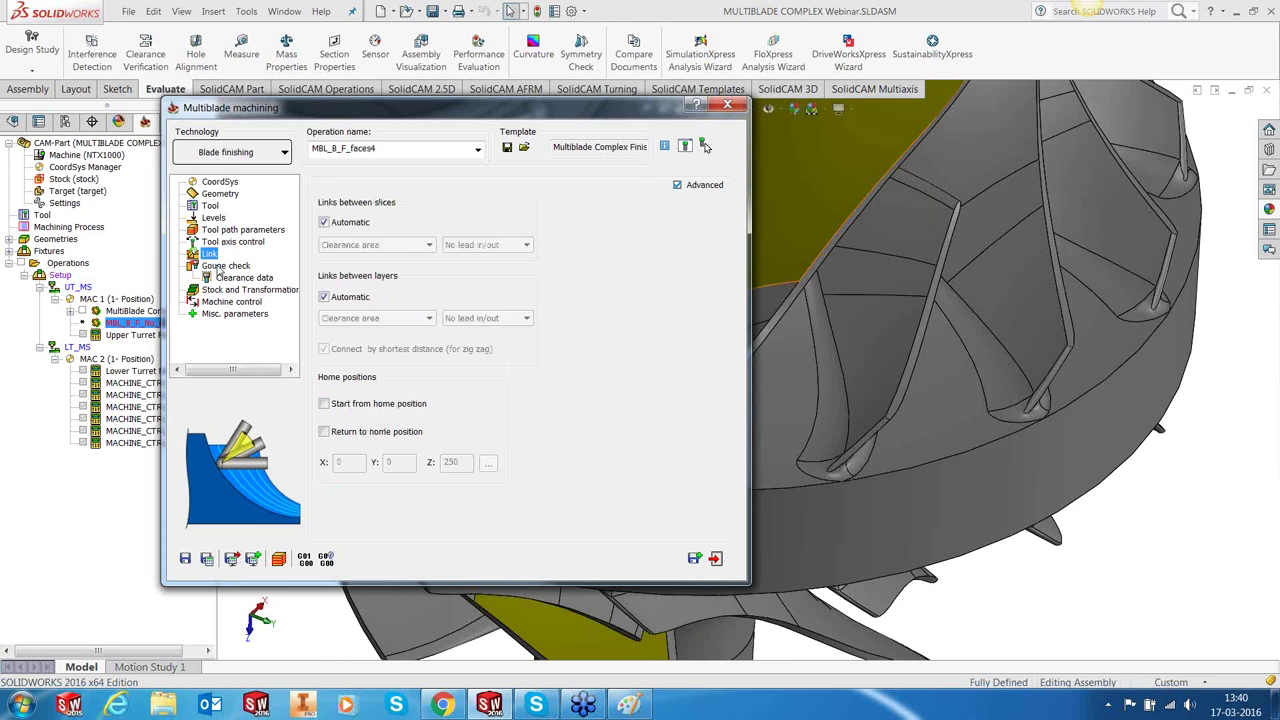
click(220, 266)
click(222, 278)
Step: Complete the finishing operation's rotation segment numbers, and save and calculate the operation
click(228, 290)
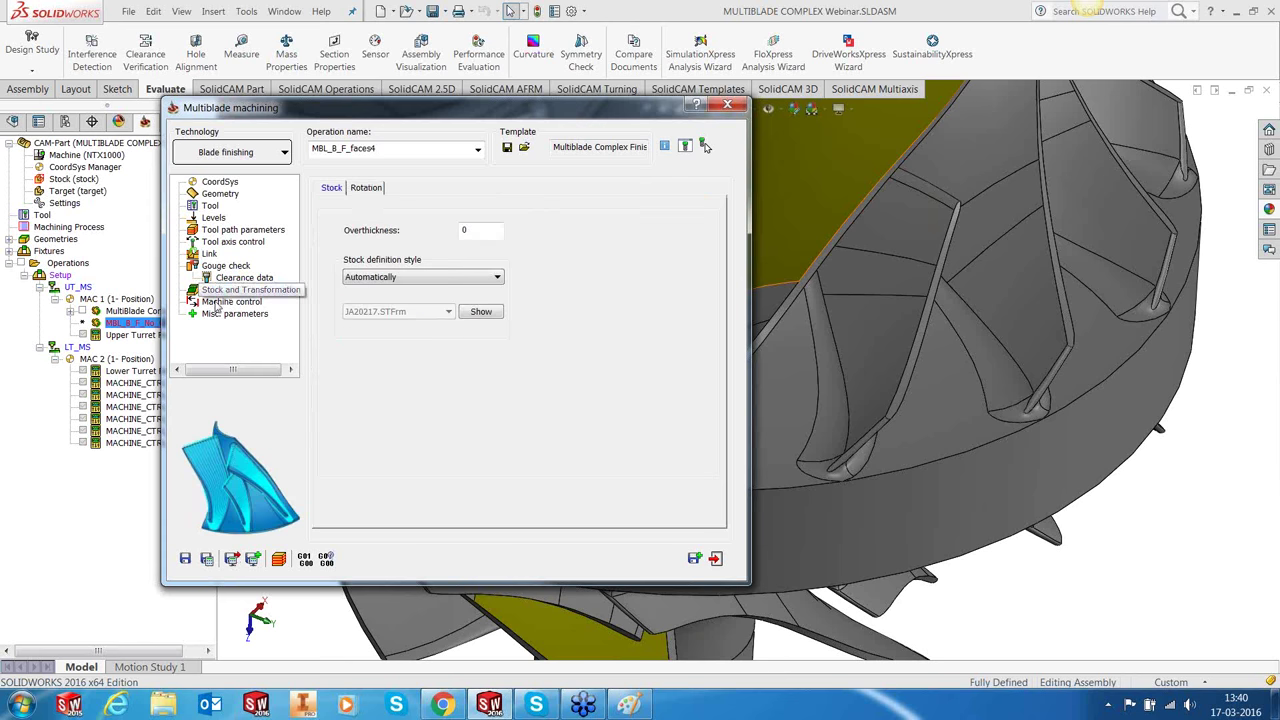
click(366, 188)
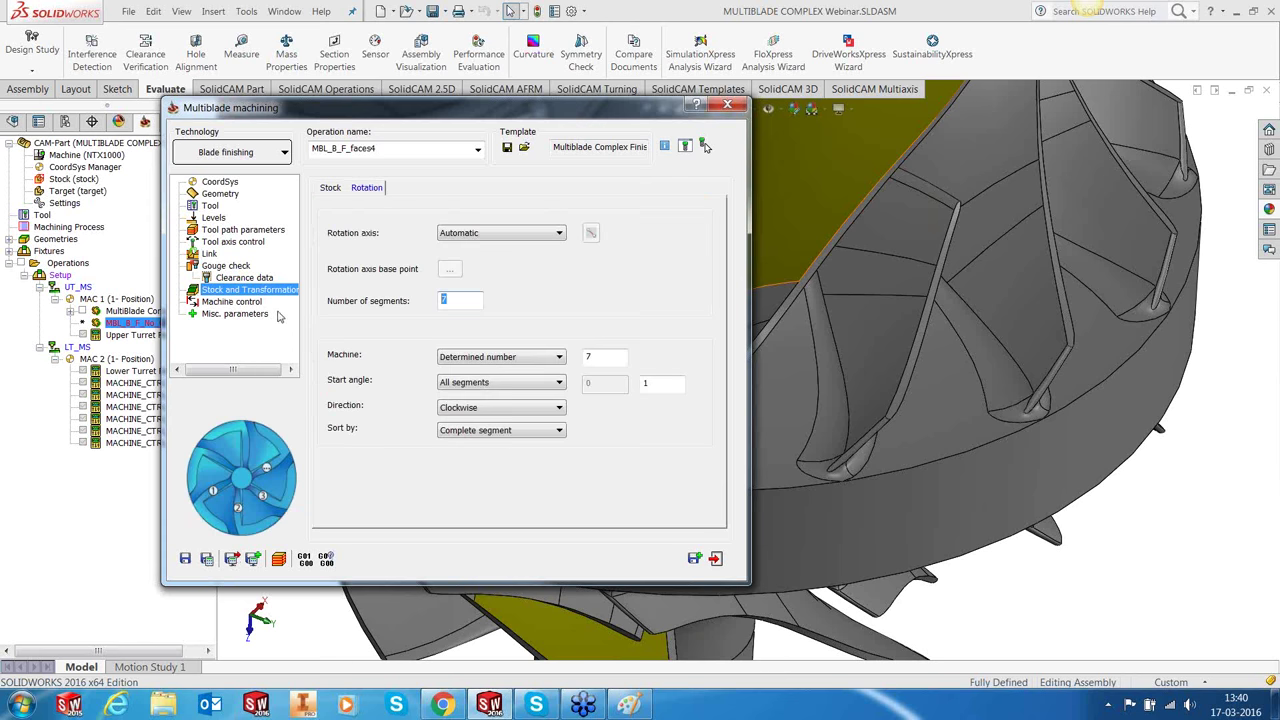
click(619, 352)
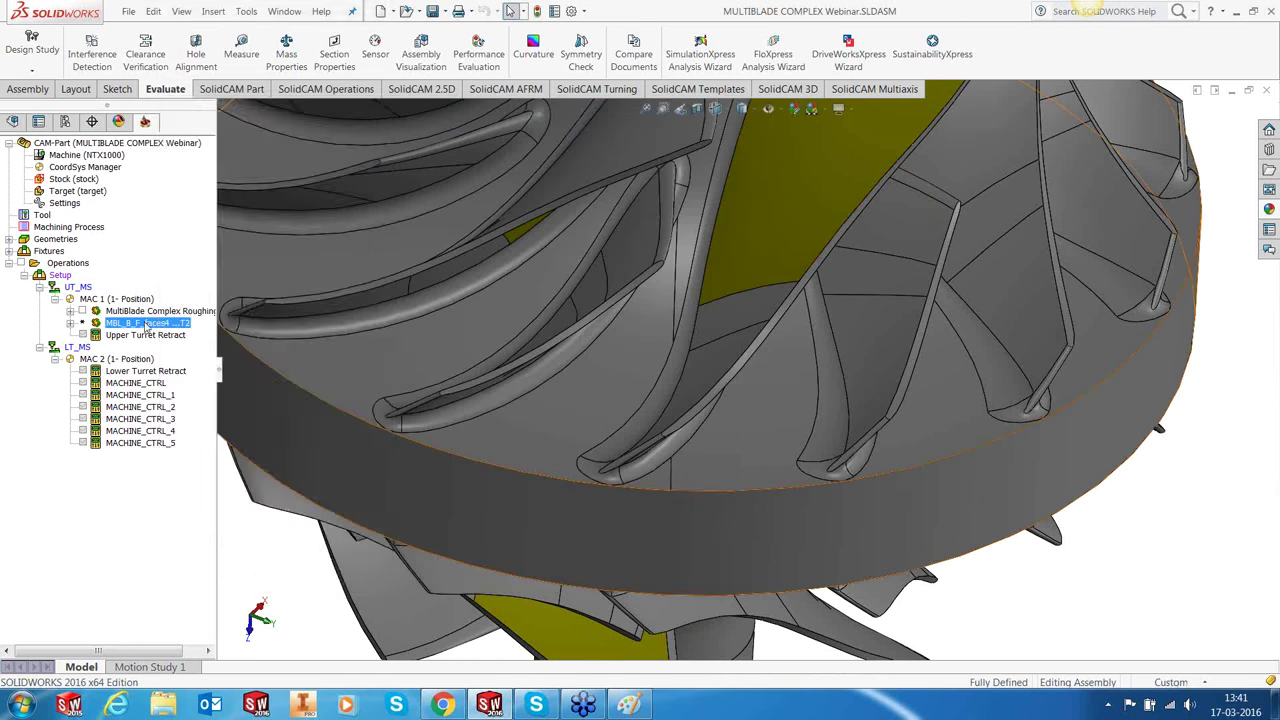
click(191, 225)
click(590, 438)
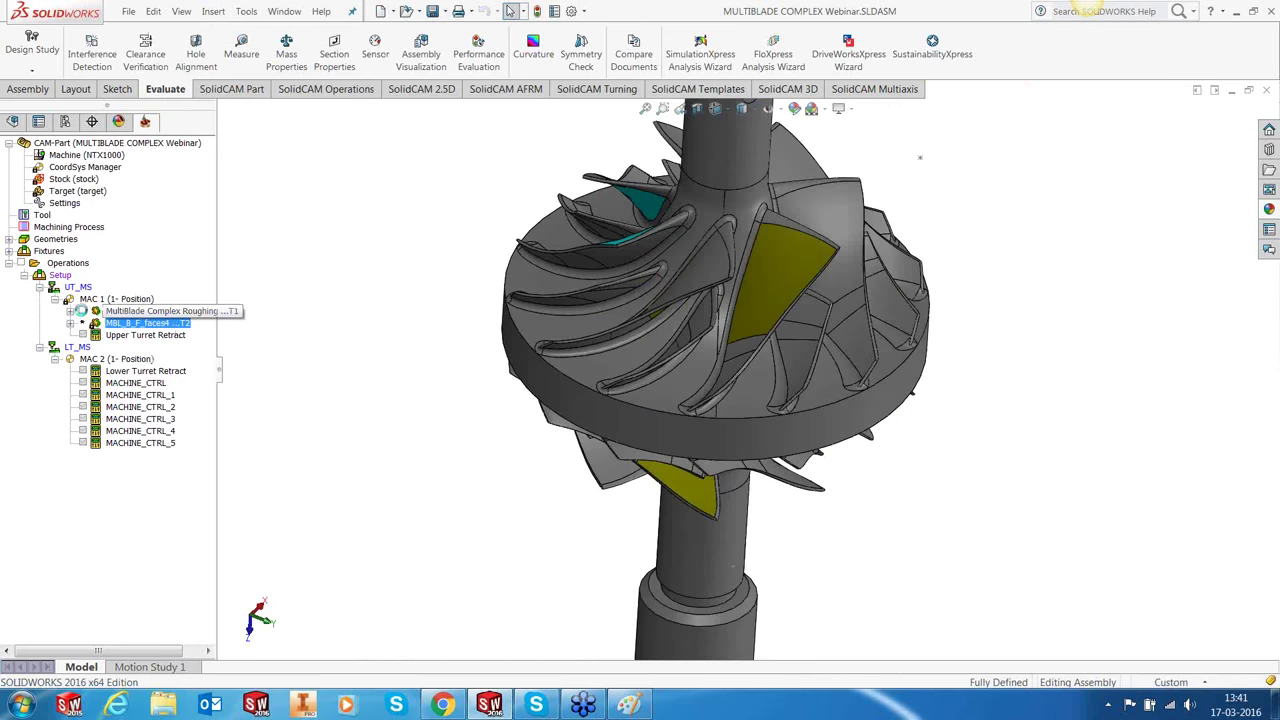
Step: Show the MultiBlade Complex Roughing tool path on the model and inspect it between the blades
click(82, 311)
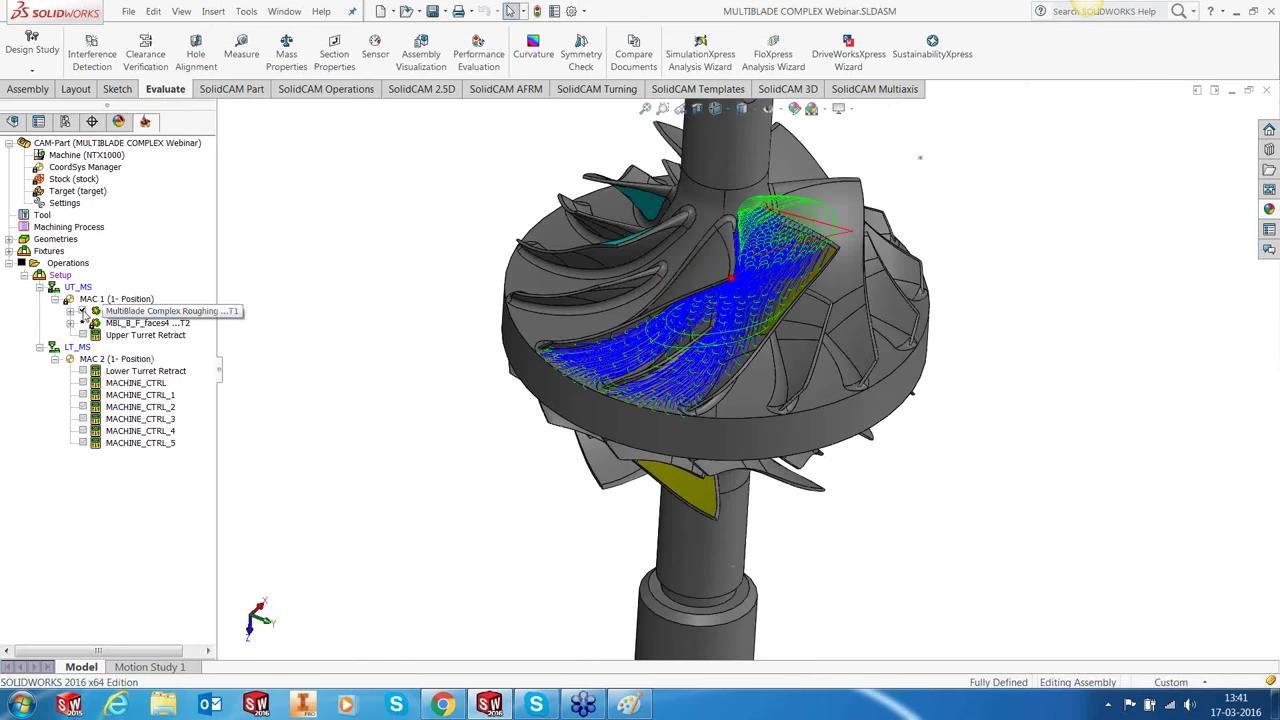
click(112, 311)
middle_drag(537, 291, 724, 307)
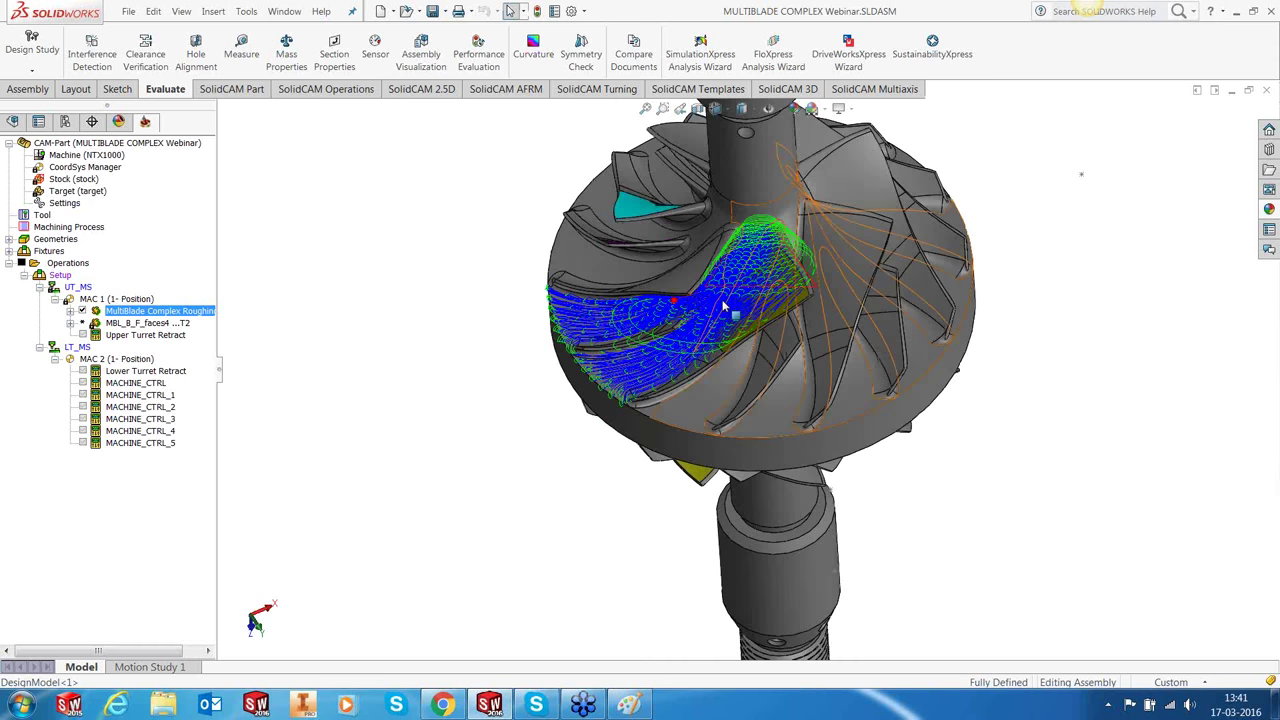
scroll(724, 307, down, 5)
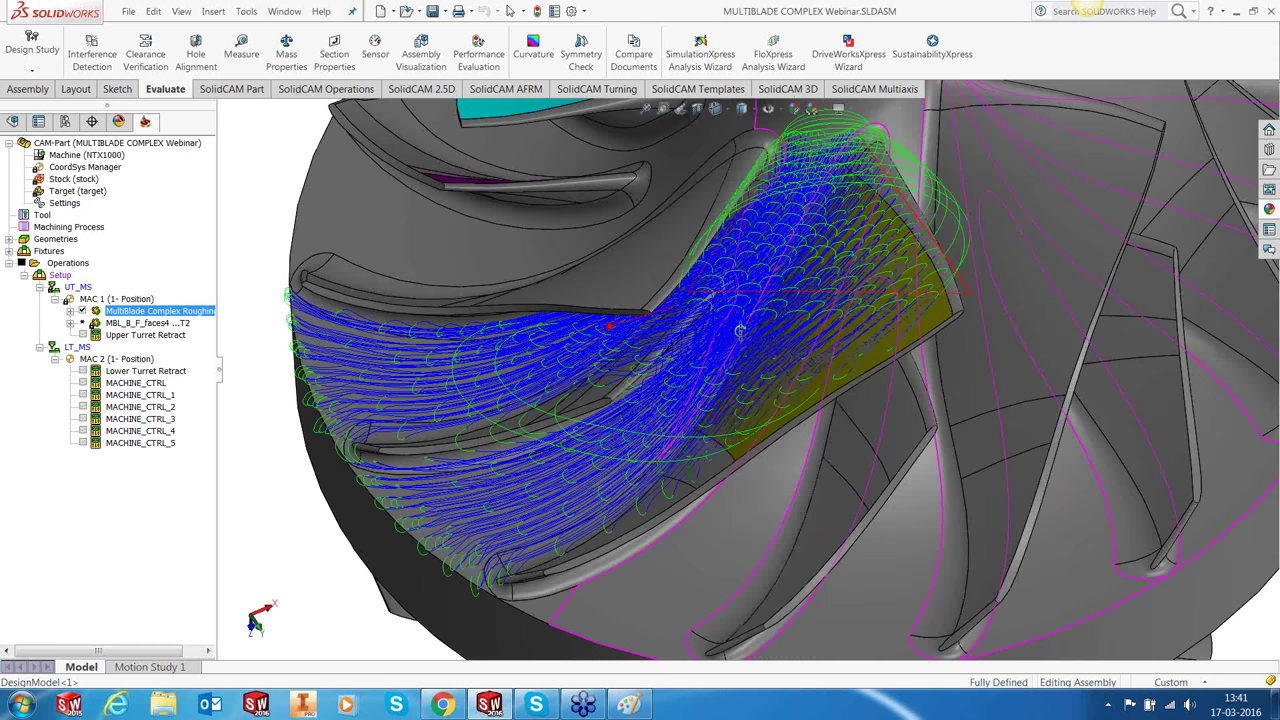
scroll(739, 330, up, 5)
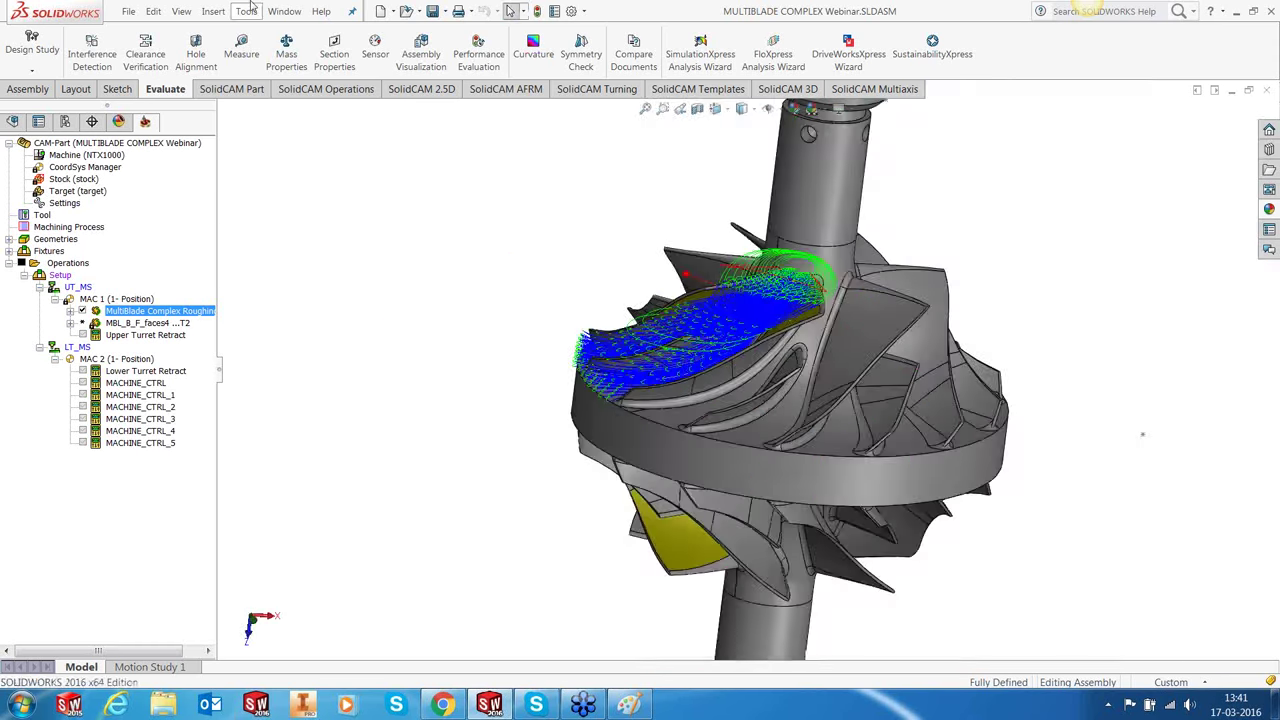
Step: Check the machine simulation options in the SolidCAM settings and accept them
click(247, 11)
mouse_move(360, 80)
click(530, 289)
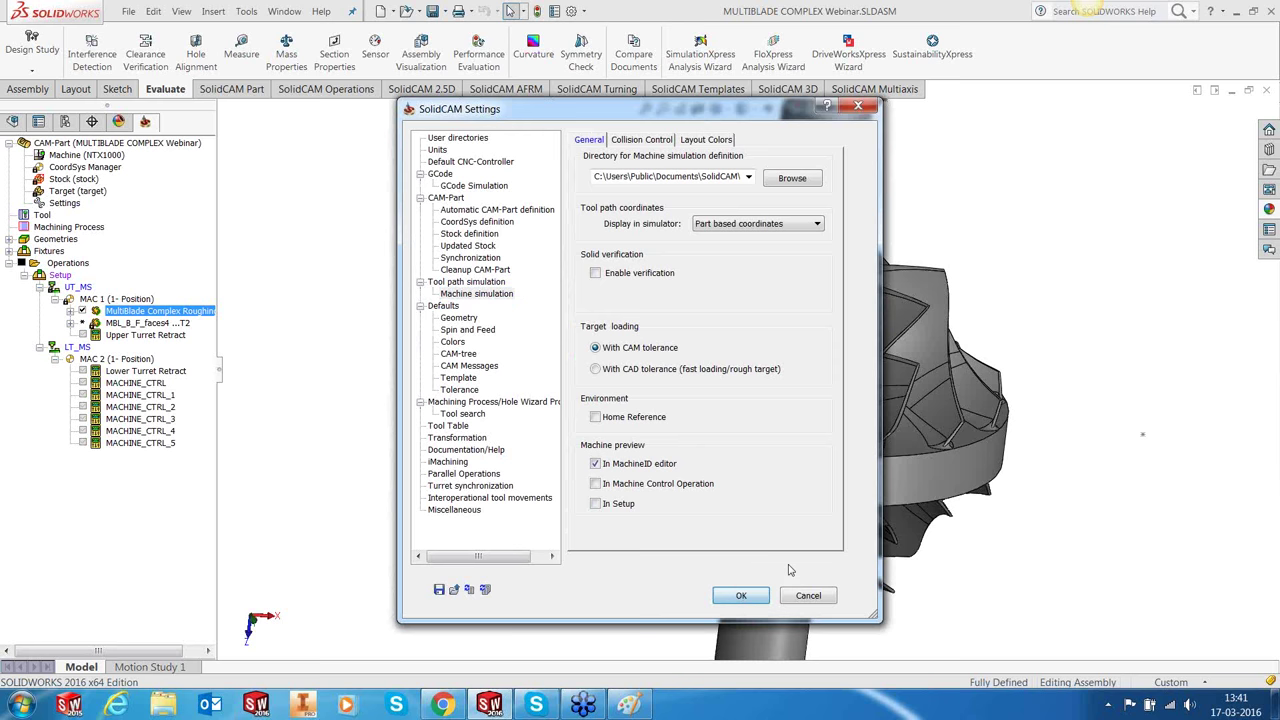
click(741, 595)
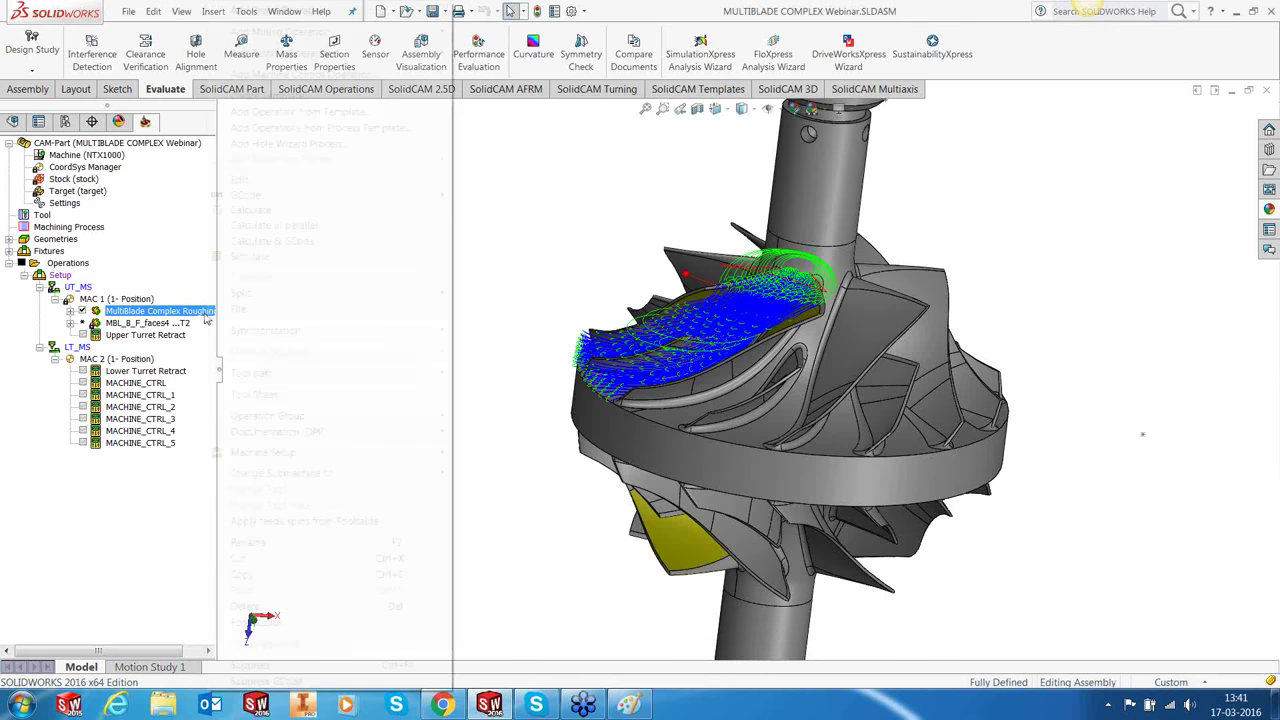
Step: Open the machine simulation of the MultiBlade Complex Roughing operation and view the machine around the impeller from the front
right_click(210, 312)
click(250, 256)
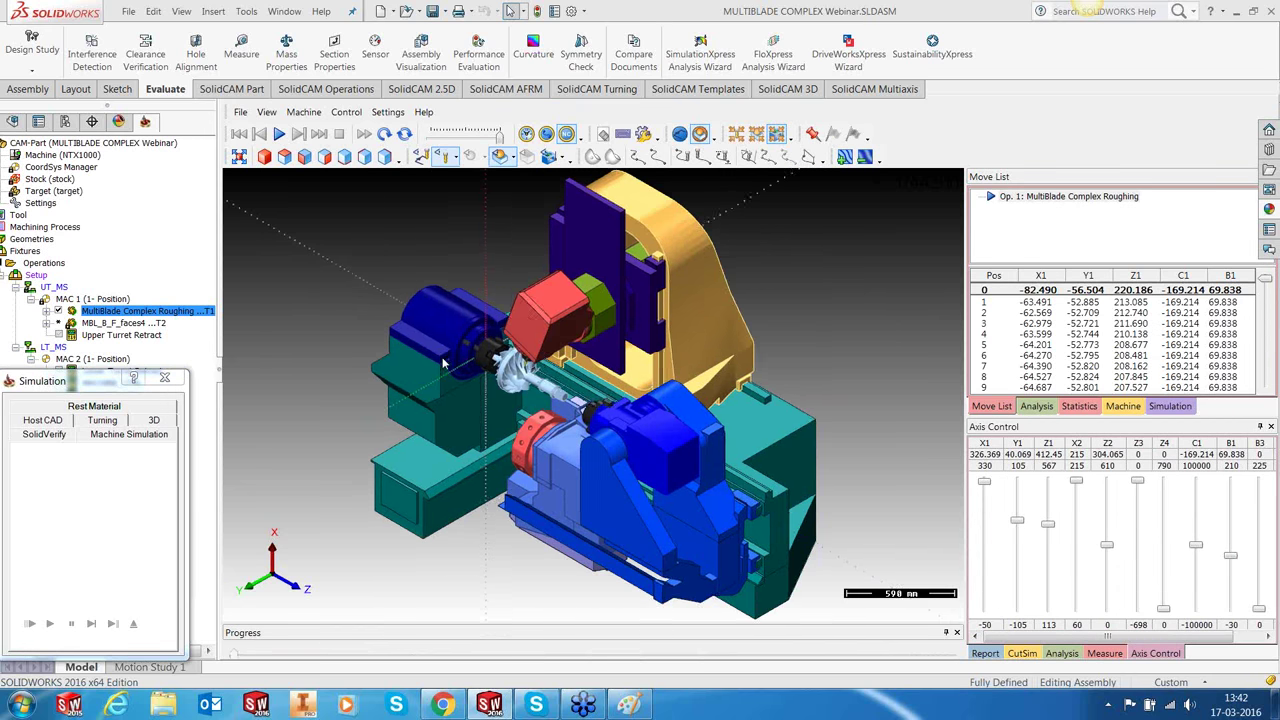
middle_drag(465, 402, 585, 316)
scroll(585, 316, up, 3)
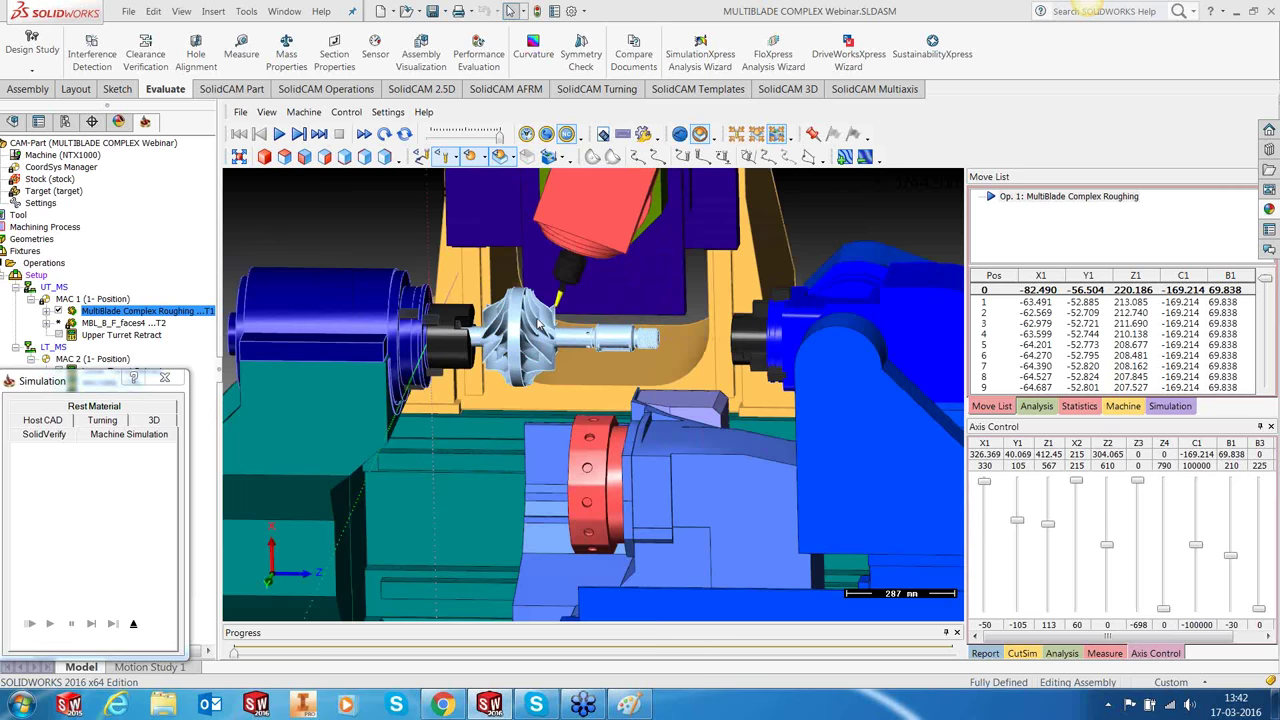
scroll(537, 324, up, 1)
middle_drag(538, 327, 522, 400)
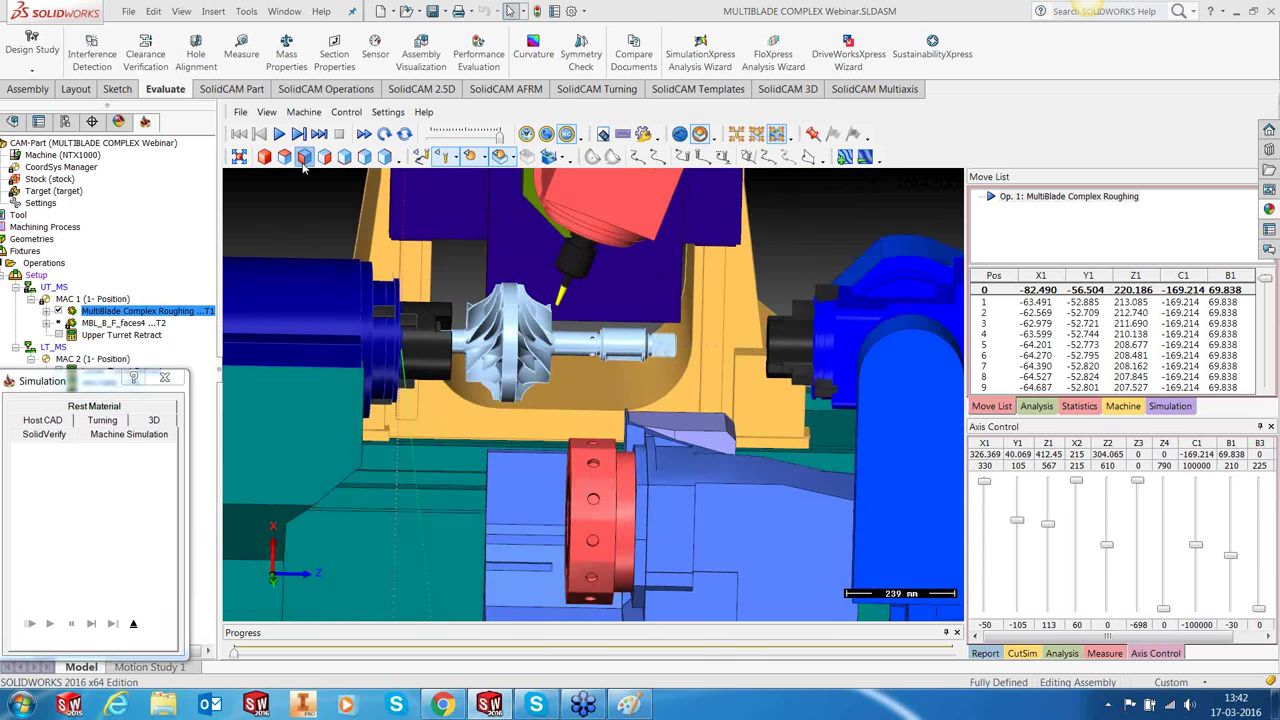
click(304, 158)
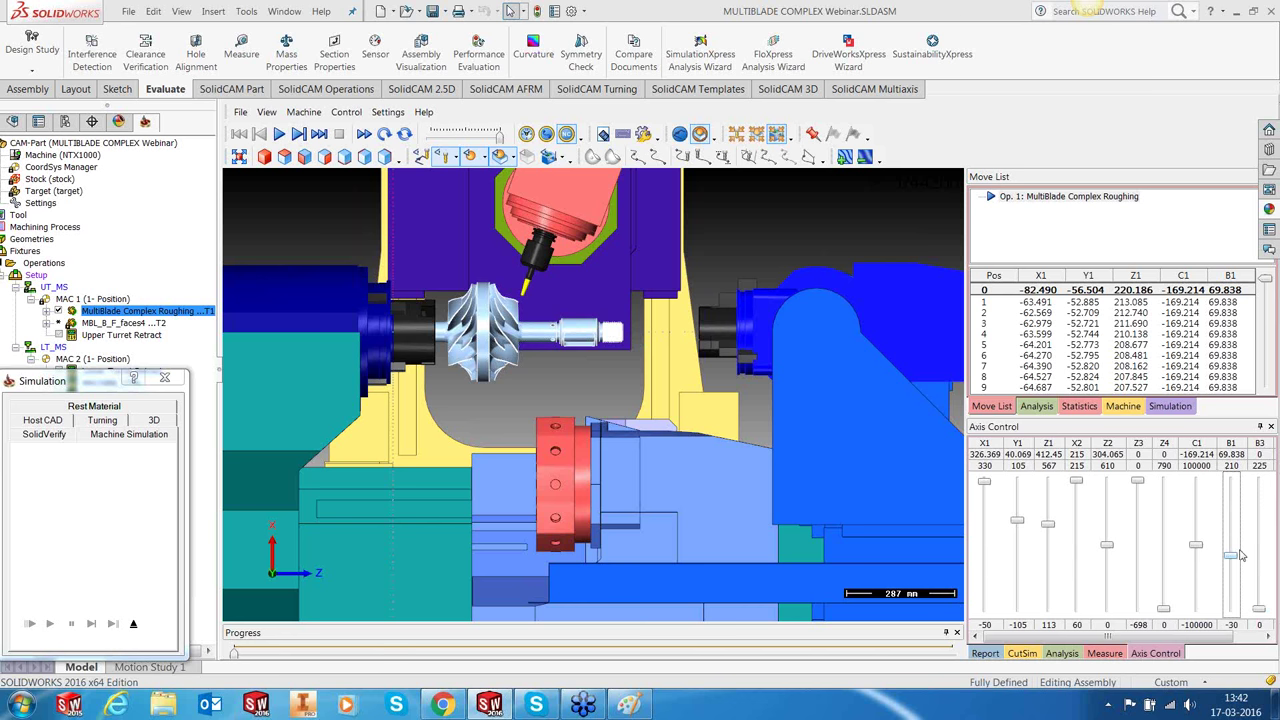
Step: Try moving the second spindle toward the shaft along the Z3 axis and return it to 0
drag(967, 573, 940, 573)
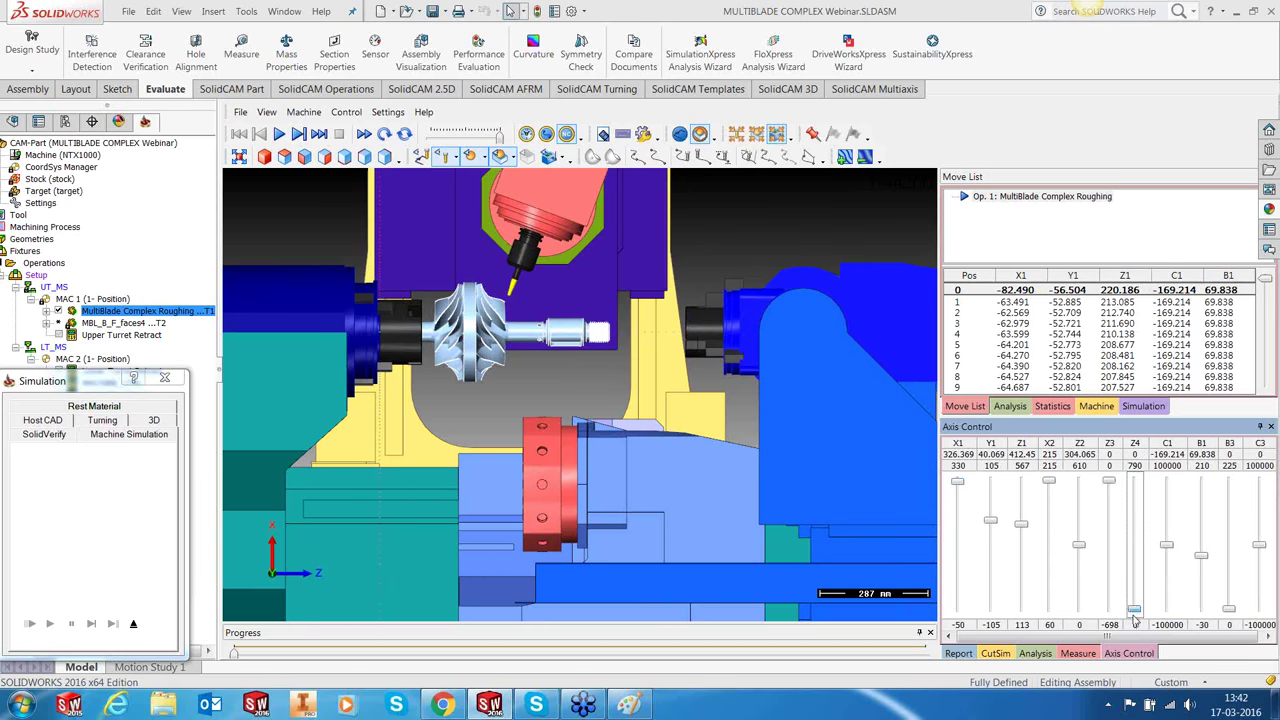
drag(1110, 483, 1109, 514)
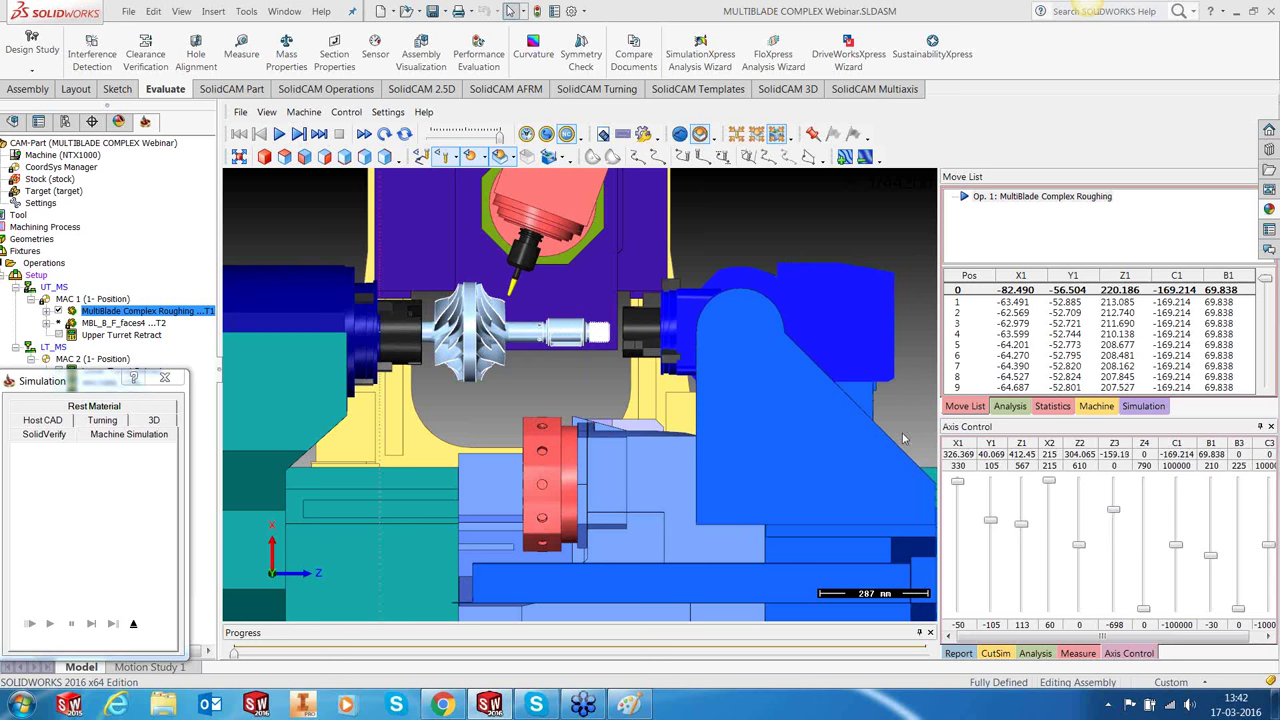
drag(1117, 516, 1118, 514)
drag(938, 440, 1073, 441)
Step: Run the roughing simulation with a close view of the impeller, adjust the playback speed and pause it
middle_drag(616, 369, 566, 328)
scroll(566, 328, up, 3)
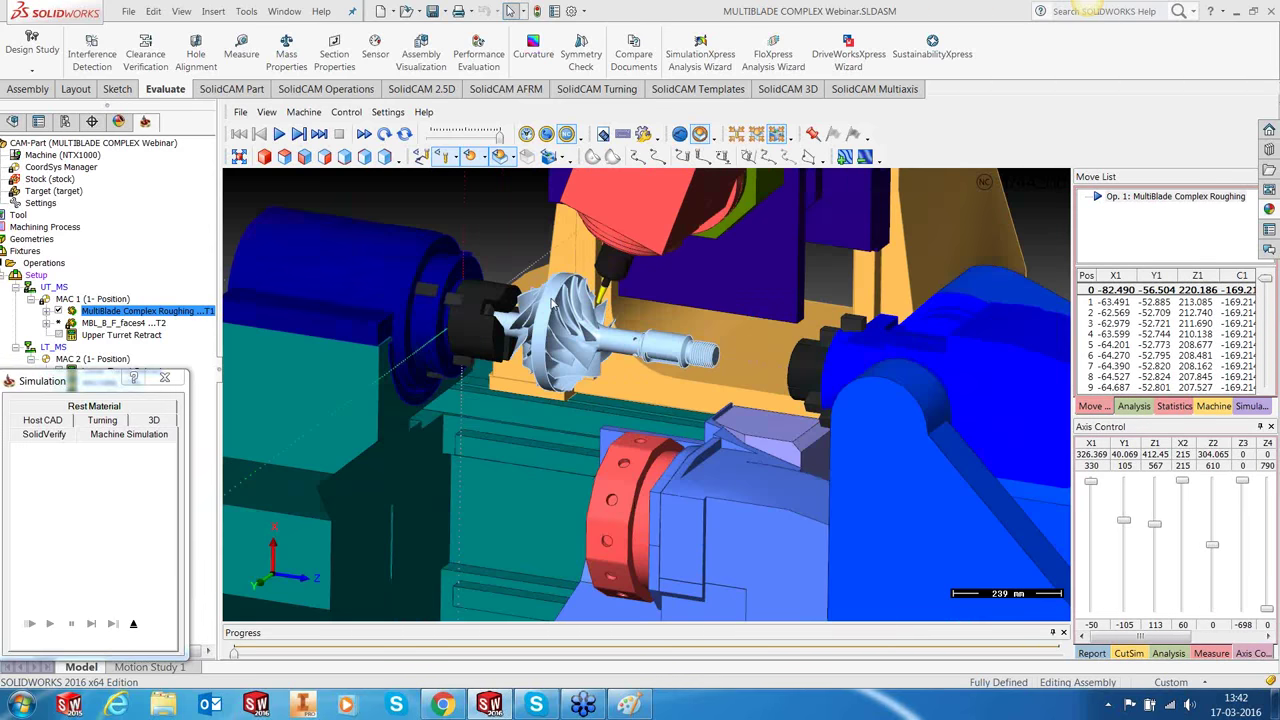
scroll(551, 304, up, 1)
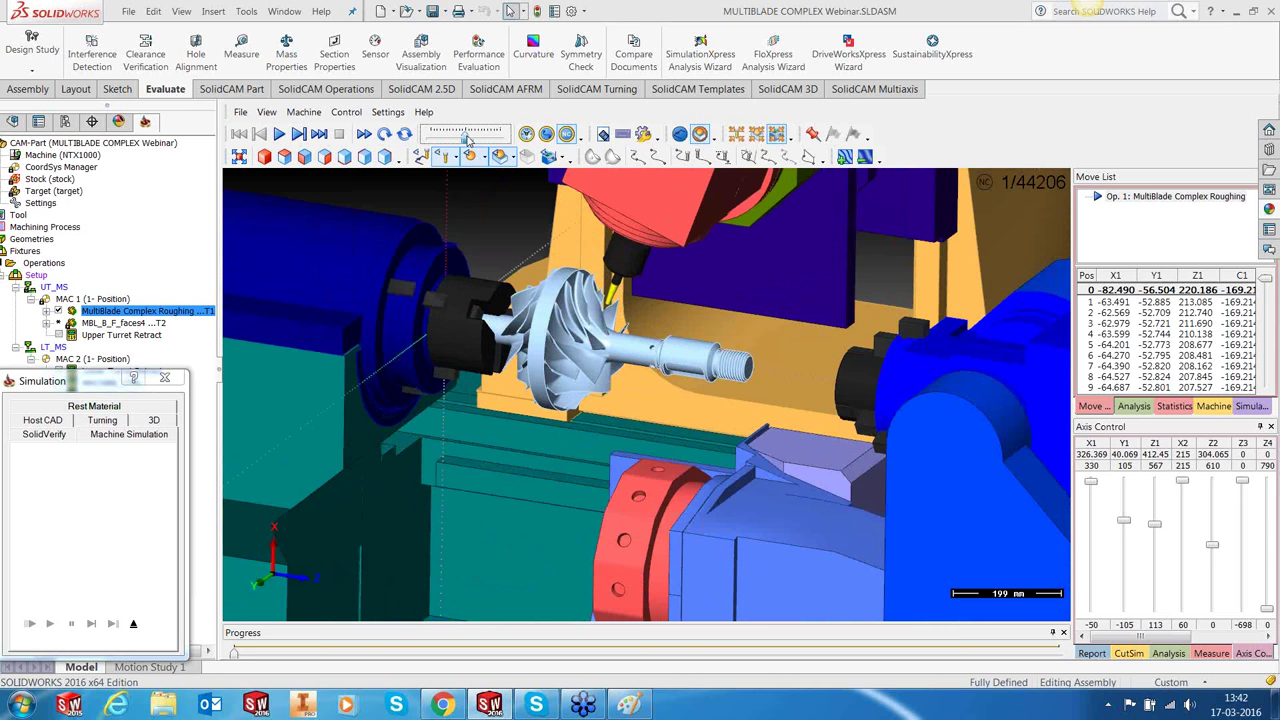
click(284, 138)
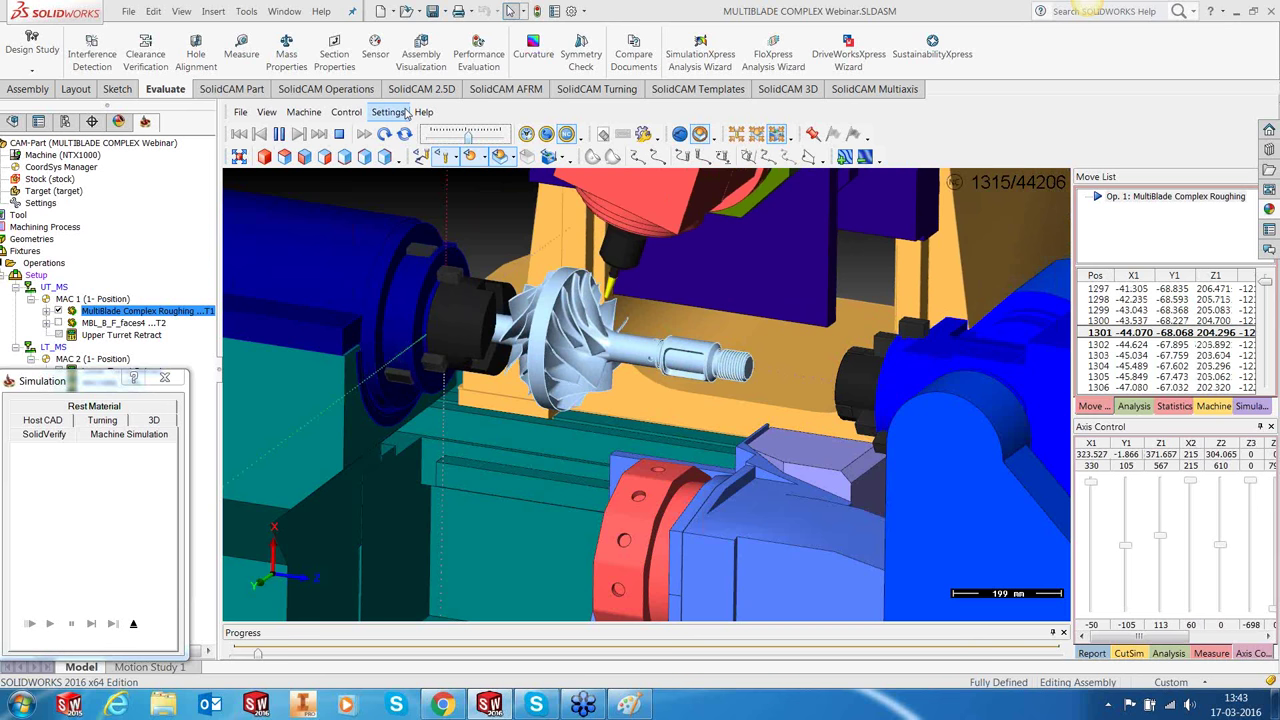
drag(467, 132, 472, 133)
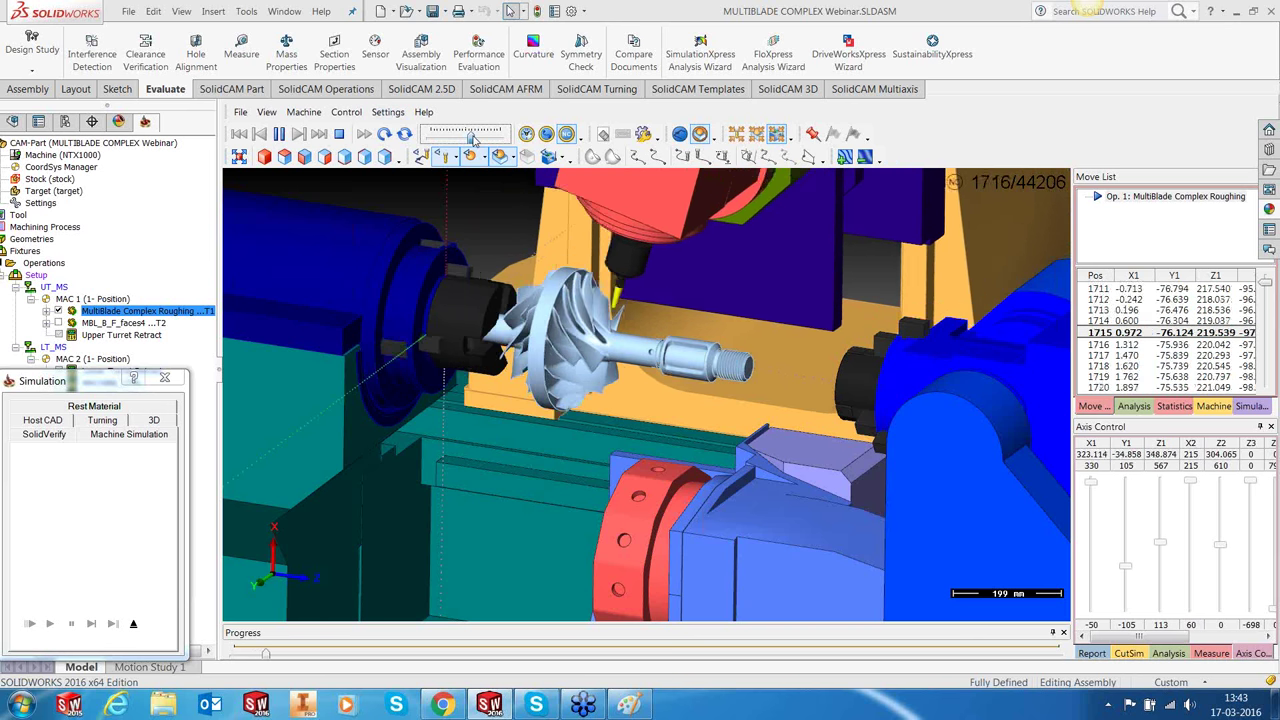
drag(472, 133, 475, 133)
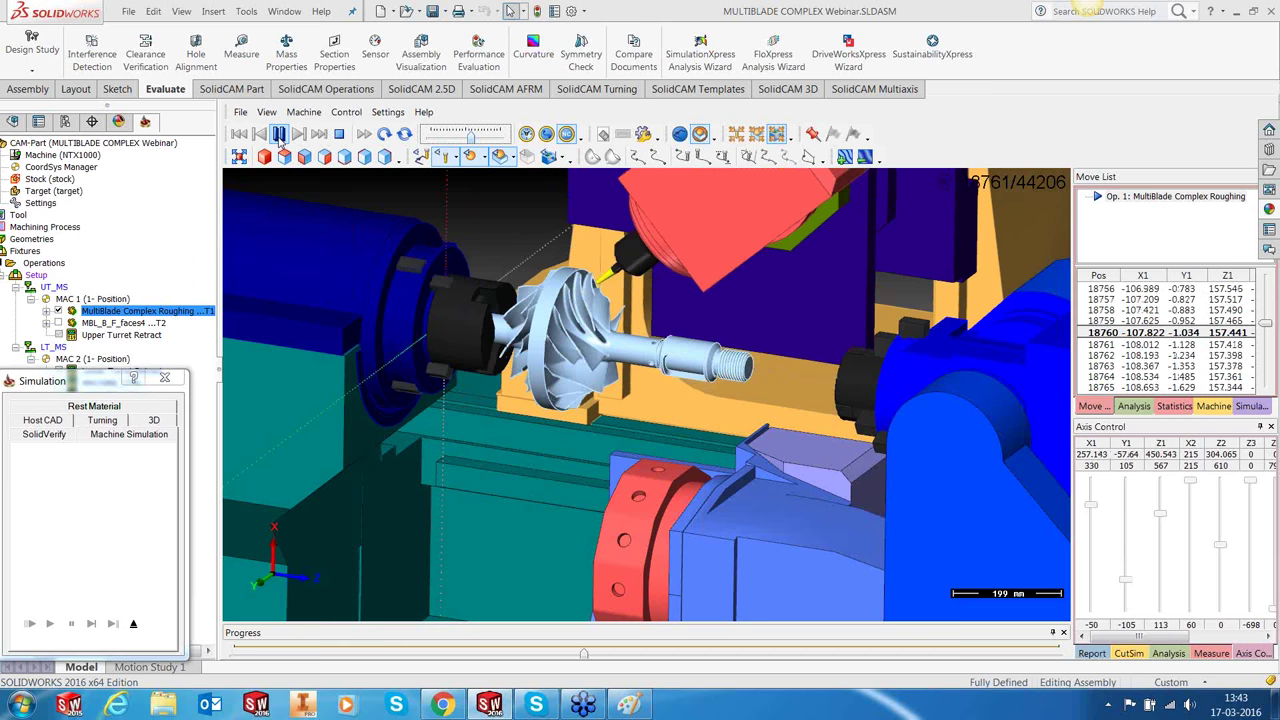
click(280, 134)
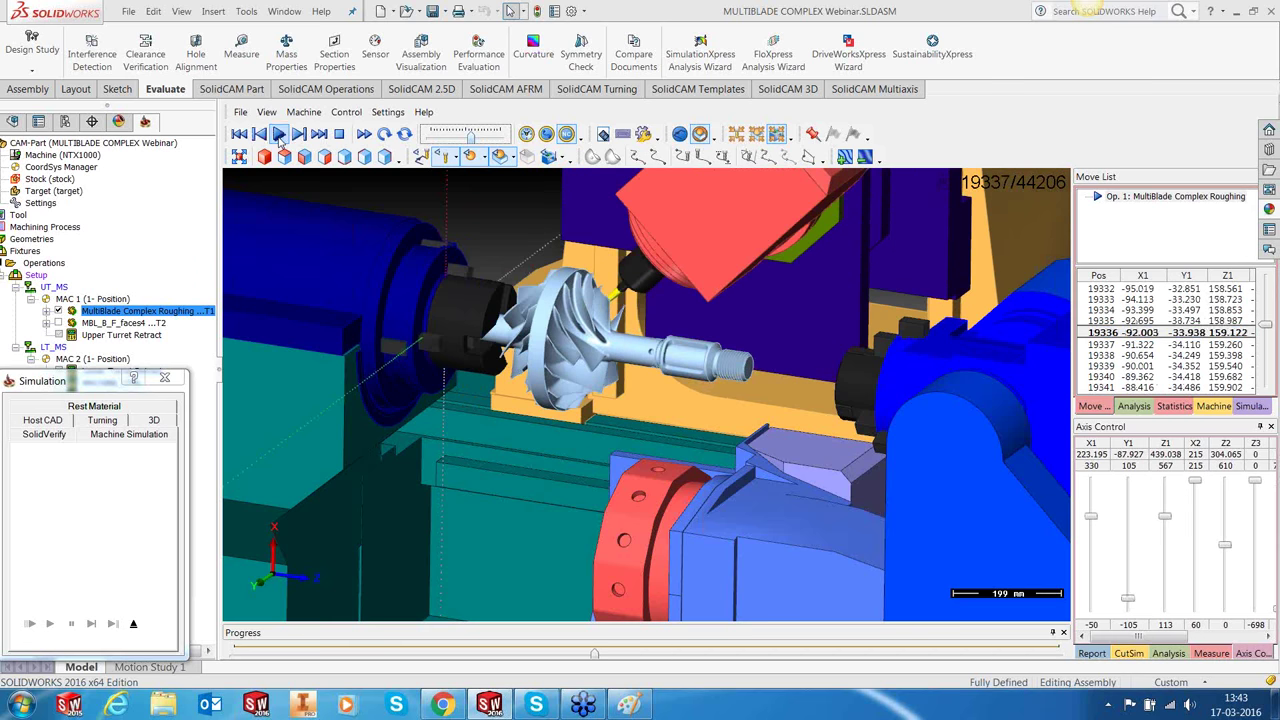
Step: Step through the roughing moves one by one from position 19336 to position 19590, watching the tool and machine axes
click(1140, 332)
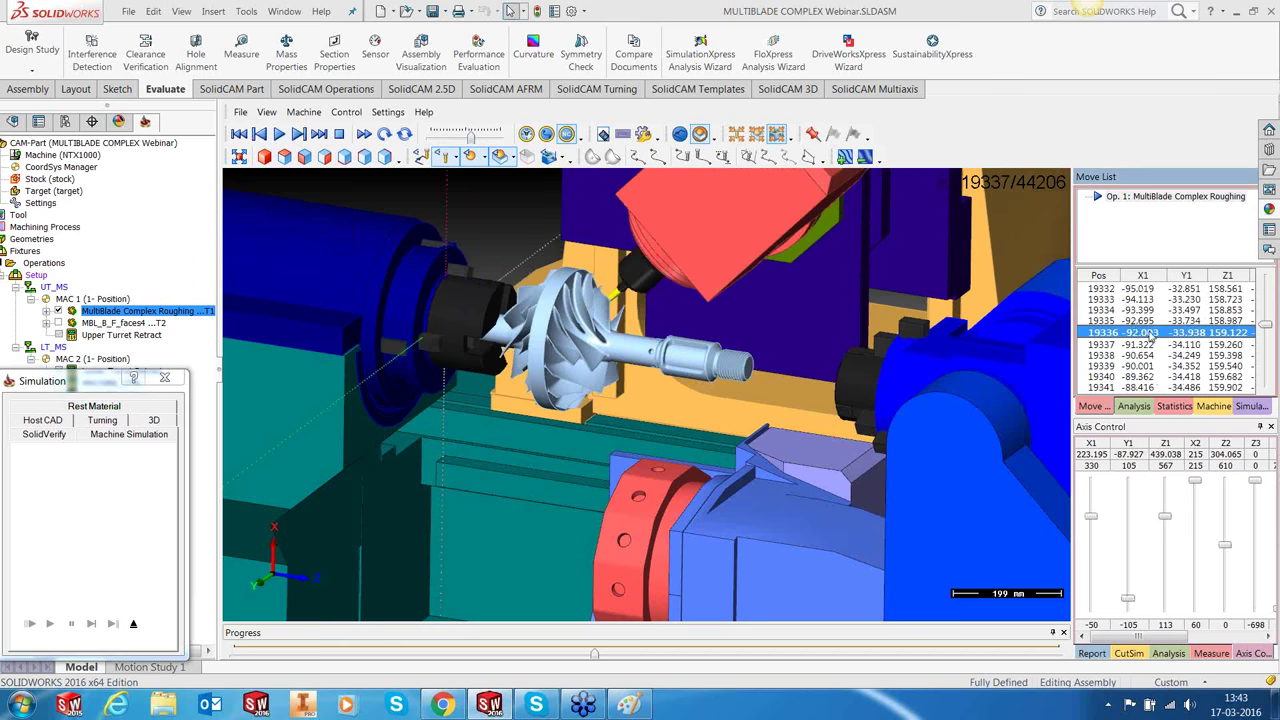
key(Down)
key(Down)
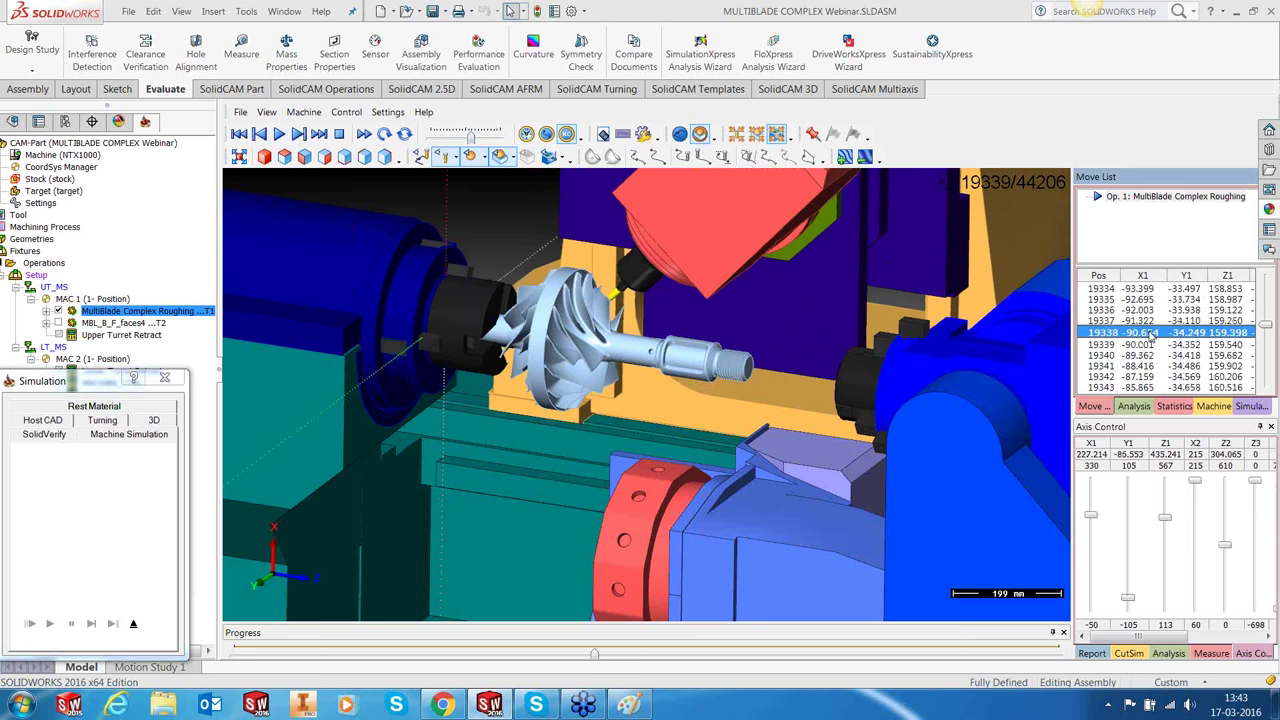
key(Down)
key(Down)
key(Down)
key(Down)
key(Down)
key(Down)
key(Down)
key(Down)
key(Down)
key(Down)
key(Down)
key(Down)
key(Down)
key(Down)
key(Down)
key(Down)
key(Down)
key(Down)
key(Down)
key(Down)
key(Down)
key(Down)
key(Down)
key(Down)
key(Down)
key(Down)
key(Down)
key(Down)
key(Down)
key(Down)
key(Down)
key(Down)
key(Down)
key(Down)
key(Down)
key(Down)
key(Down)
key(Down)
key(Down)
key(Down)
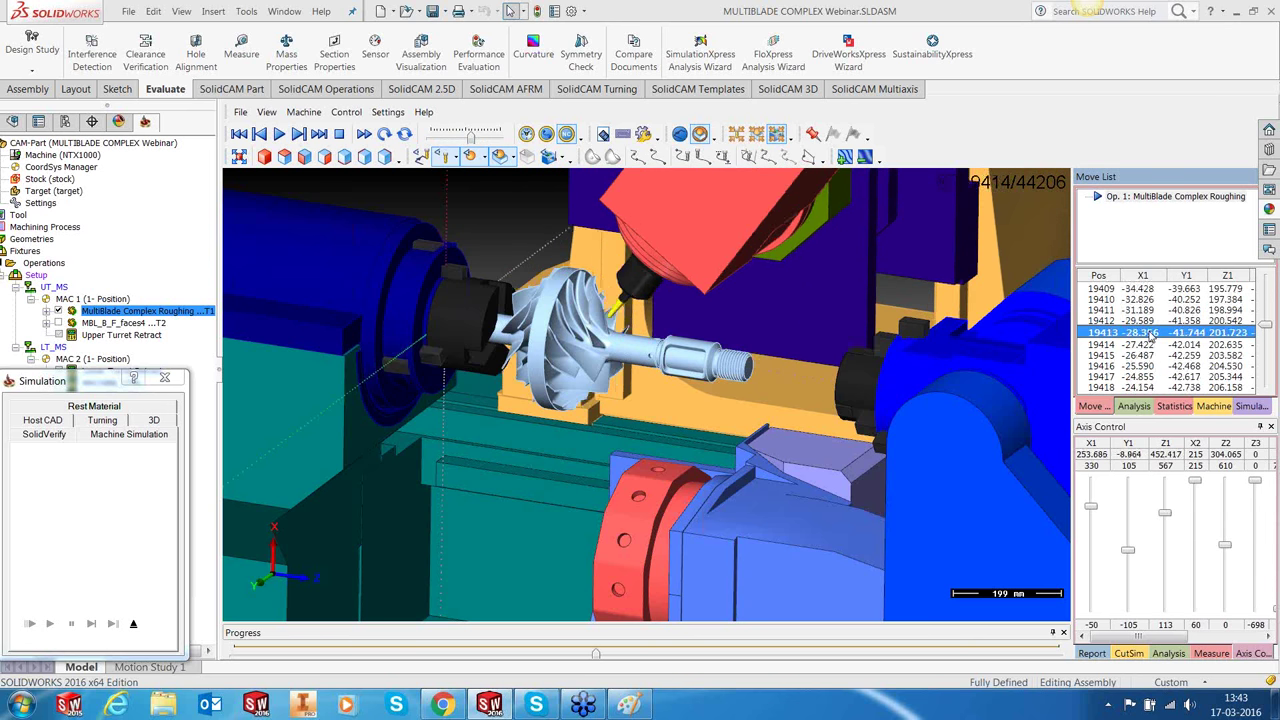
key(Down)
key(Down)
key(Down)
key(Down)
key(Down)
key(Down)
key(Down)
key(Down)
key(Down)
key(Down)
key(Down)
key(Down)
key(Down)
key(Down)
key(Down)
key(Down)
key(Down)
key(Down)
key(Down)
key(Down)
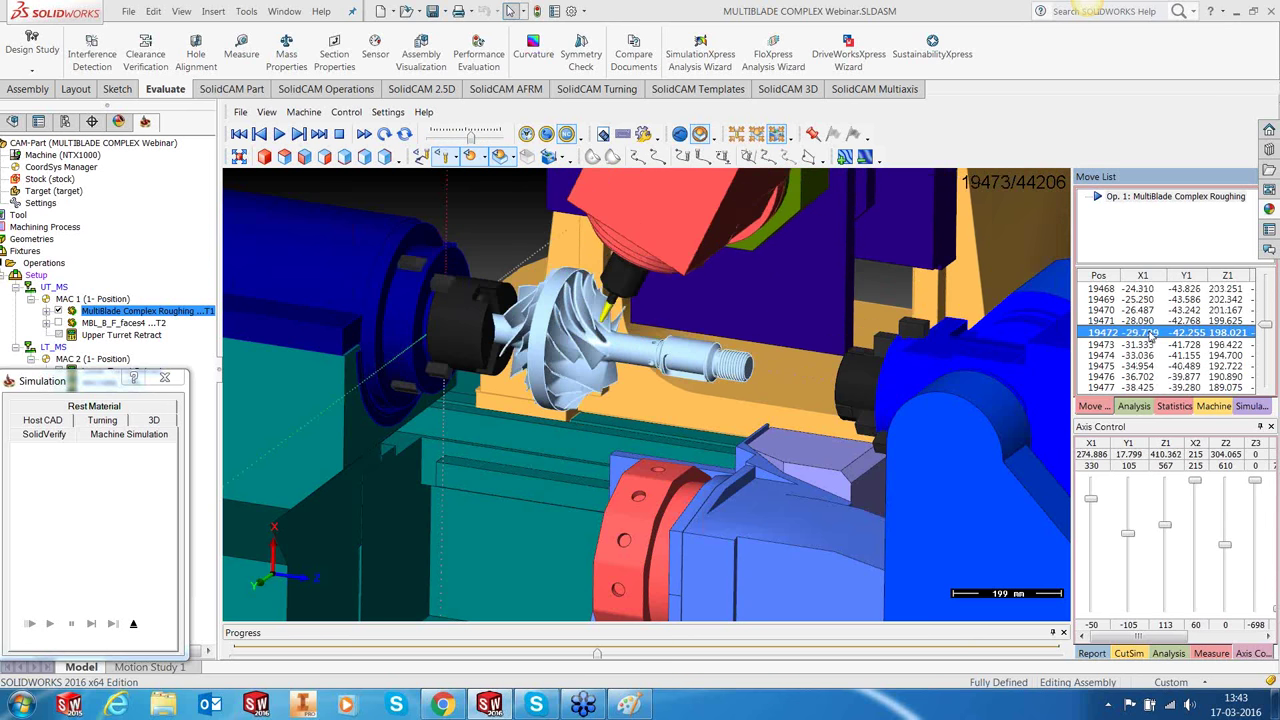
key(Down)
key(Down)
key(Down)
key(Down)
key(Down)
key(Down)
key(Down)
key(Down)
key(Down)
key(Down)
key(Down)
key(Down)
key(Down)
key(Down)
key(Down)
key(Down)
key(Down)
key(Down)
key(Down)
key(Down)
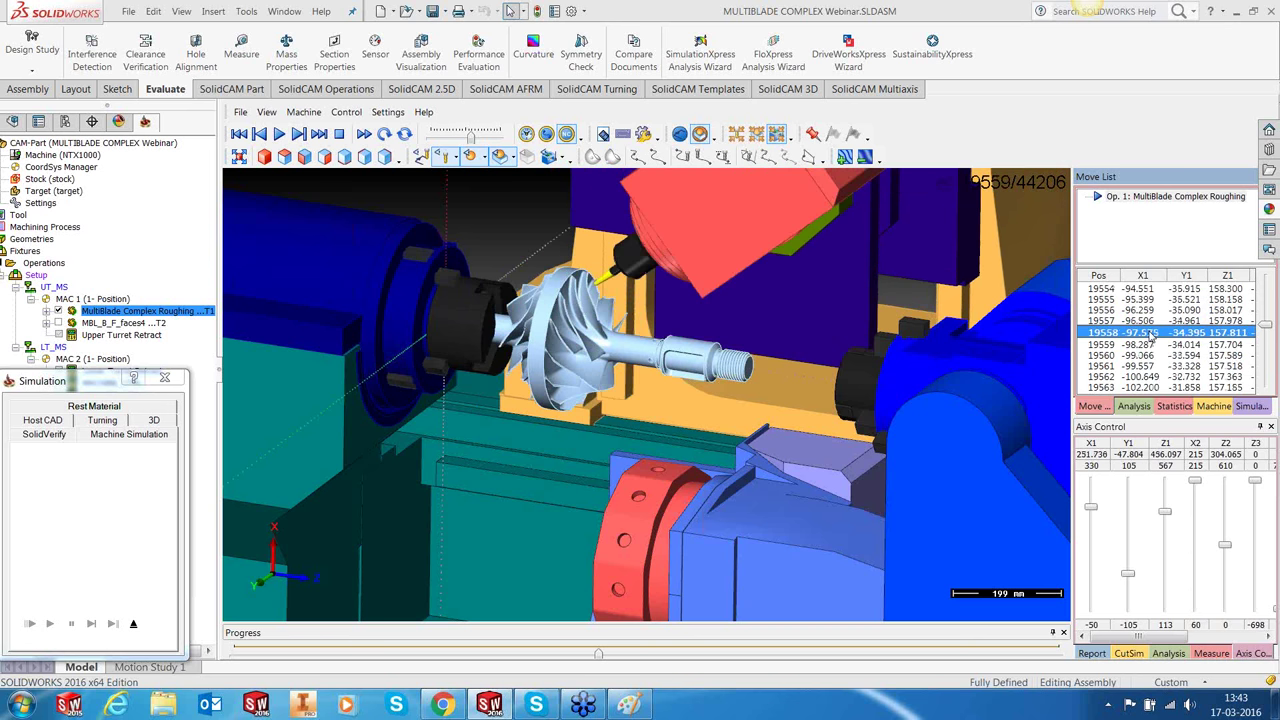
key(Down)
key(Down)
key(Down)
key(Down)
key(Down)
key(Down)
key(Down)
key(Down)
key(Down)
key(Down)
key(Down)
key(Down)
key(Down)
key(Down)
key(Down)
key(Down)
key(Down)
key(Down)
key(Down)
key(Down)
key(Down)
key(Down)
key(Down)
key(Down)
key(Down)
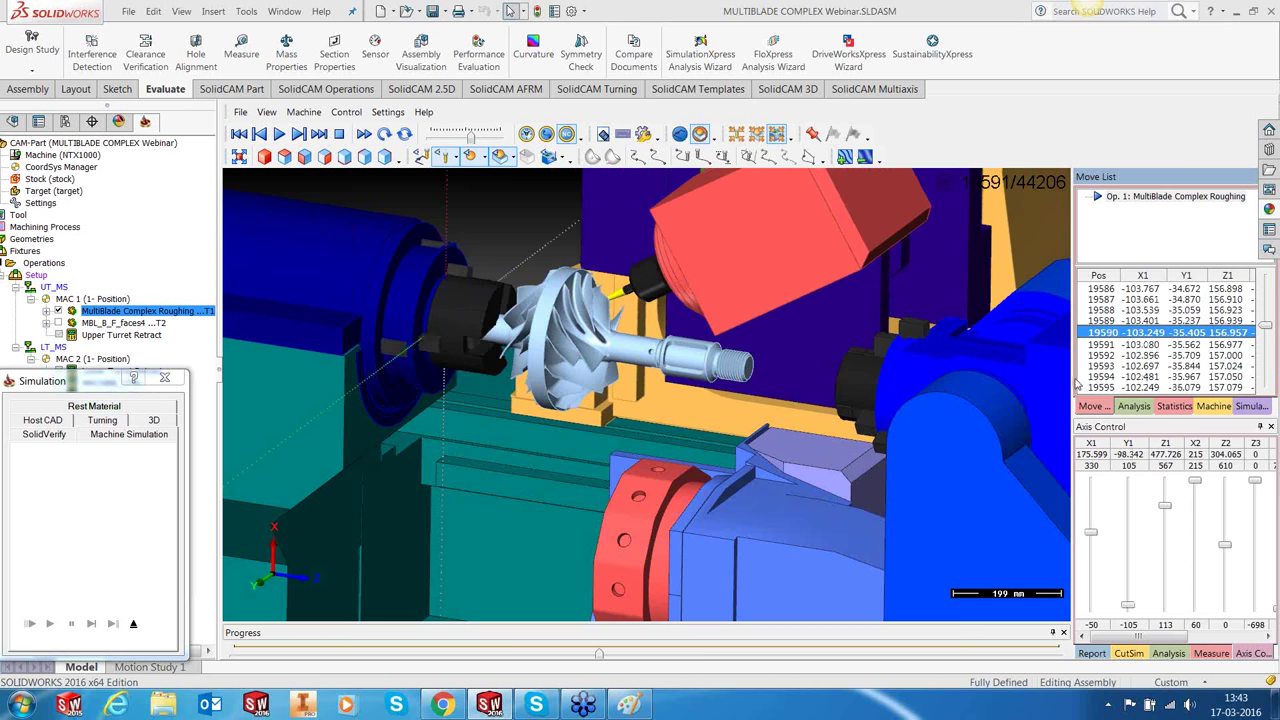
Step: View the machine from the front, check the Z3 axis control and advance the simulation to move 31535
drag(1072, 380, 1013, 385)
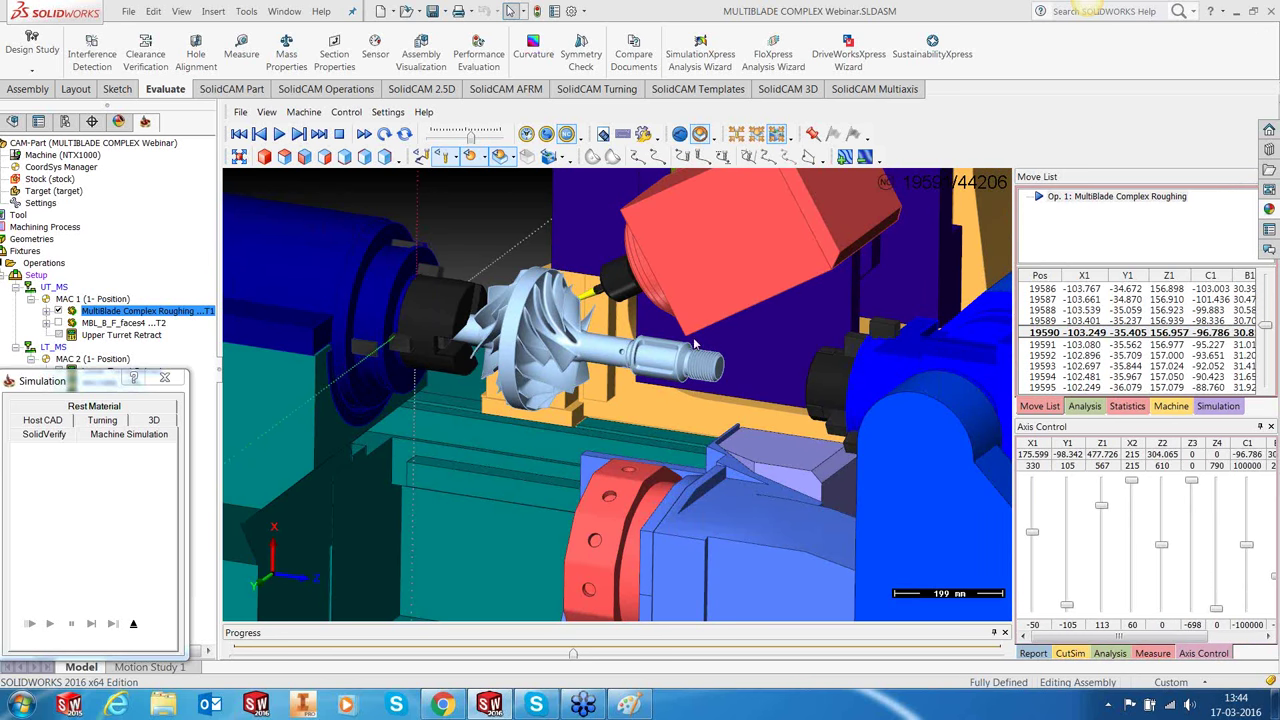
click(304, 158)
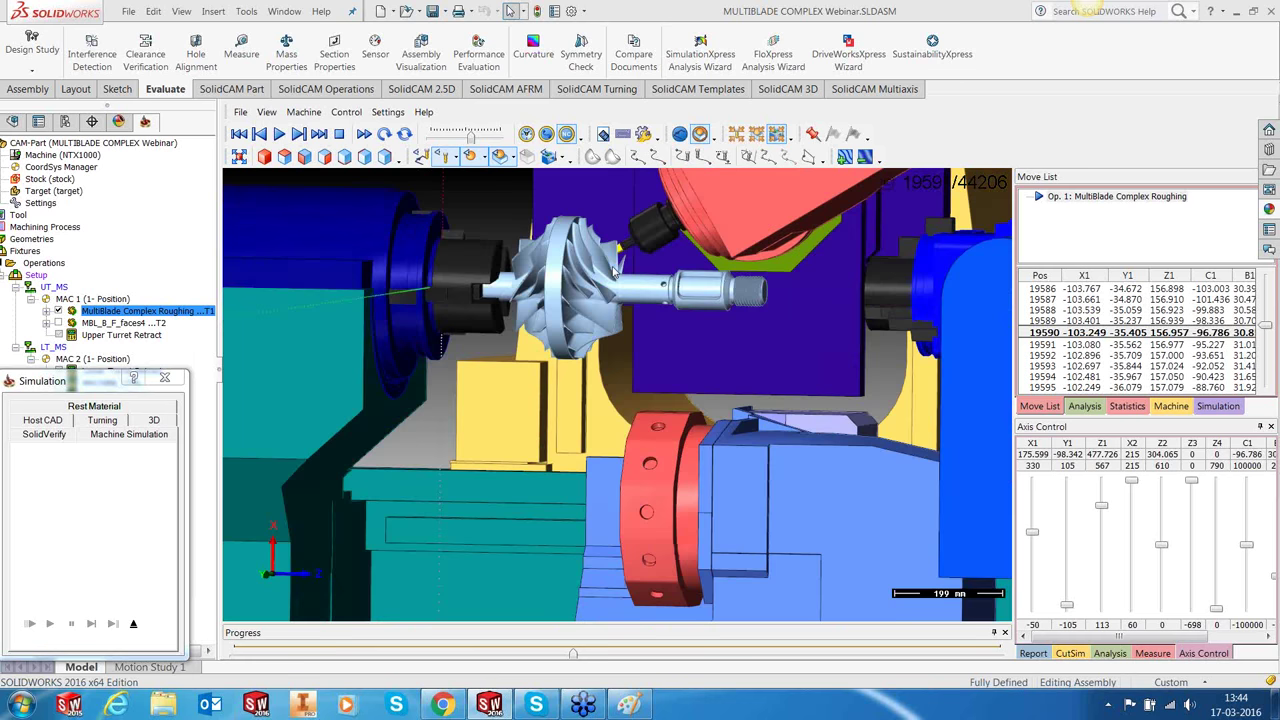
click(304, 158)
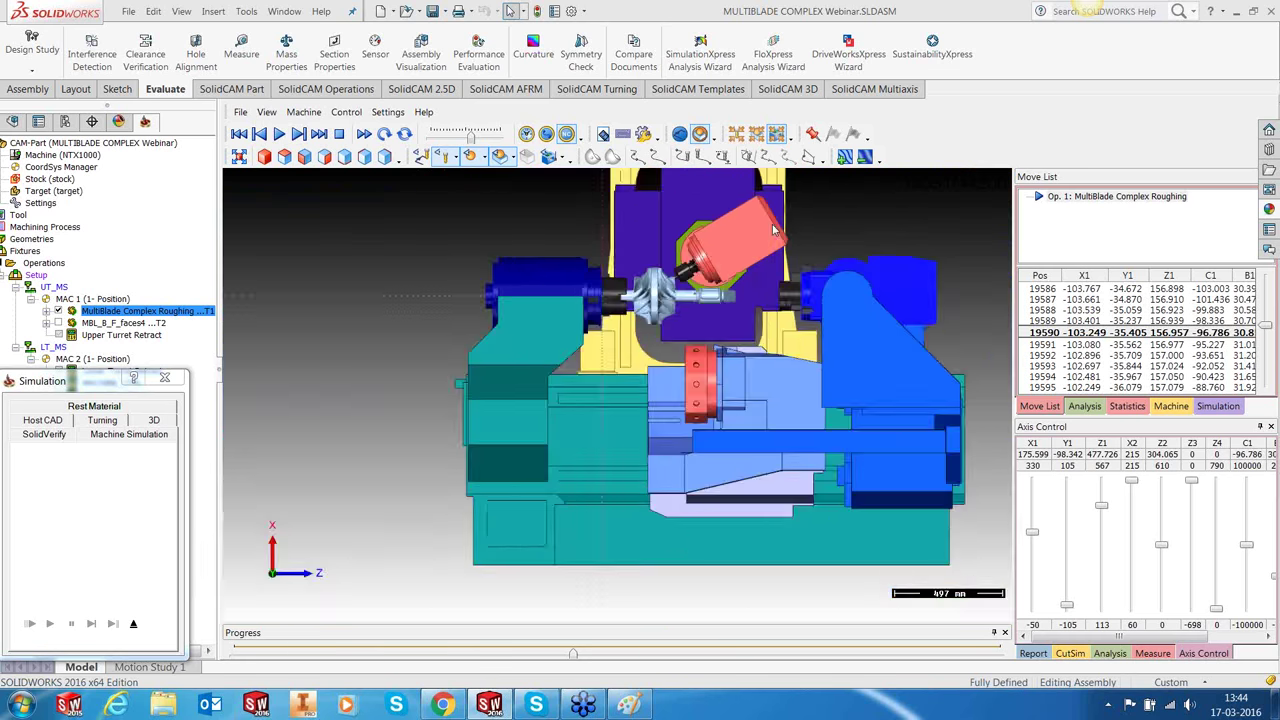
scroll(773, 230, up, 5)
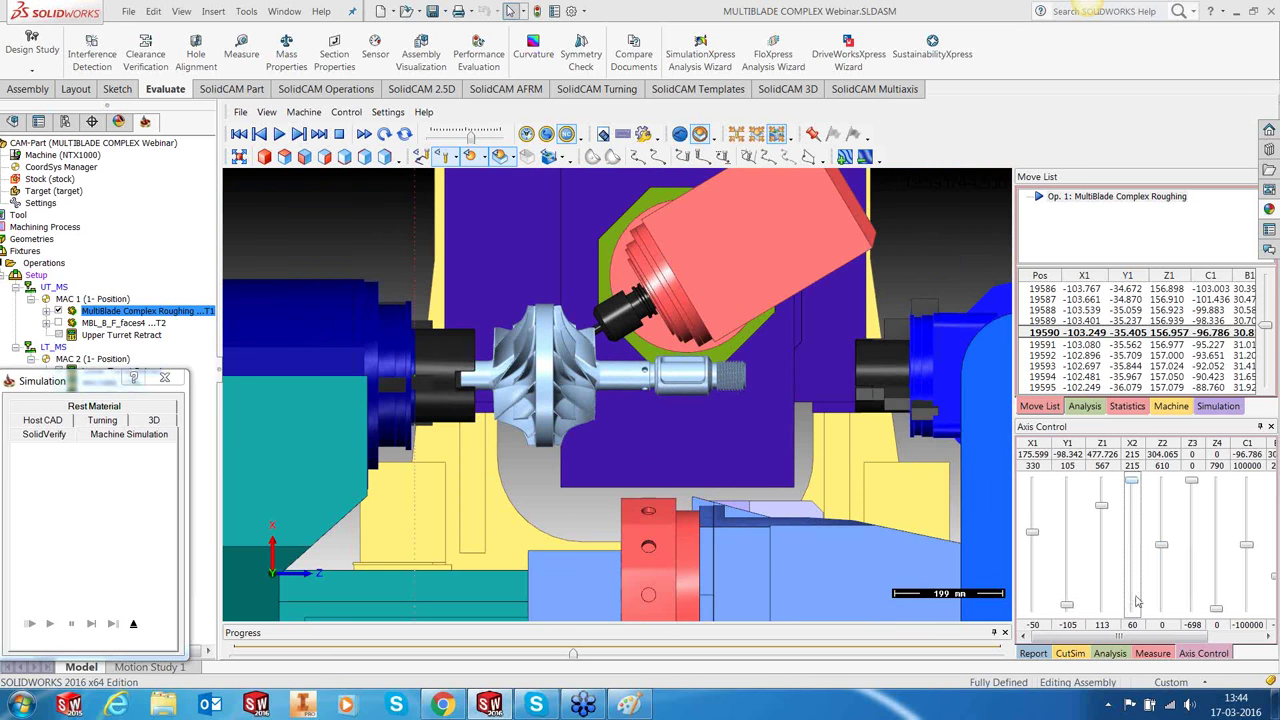
mouse_move(1192, 481)
mouse_down()
mouse_move(1193, 524)
mouse_move(1196, 481)
mouse_up()
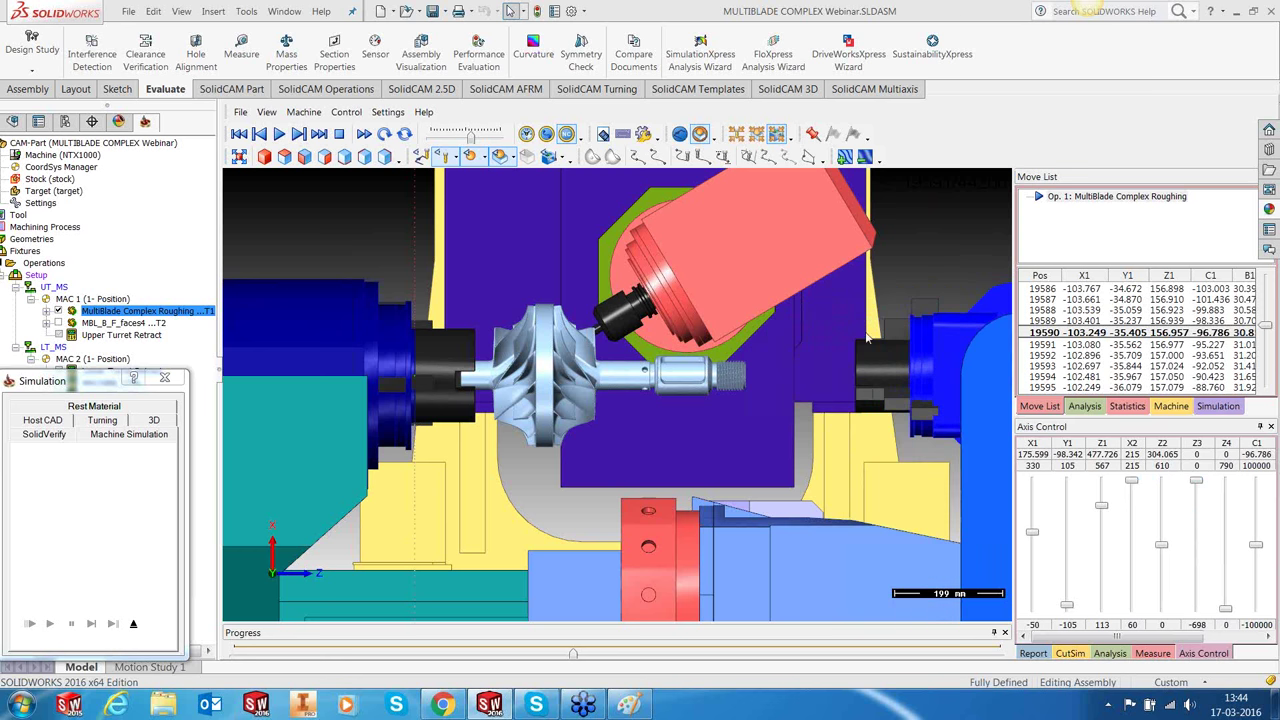
drag(1265, 330, 1265, 352)
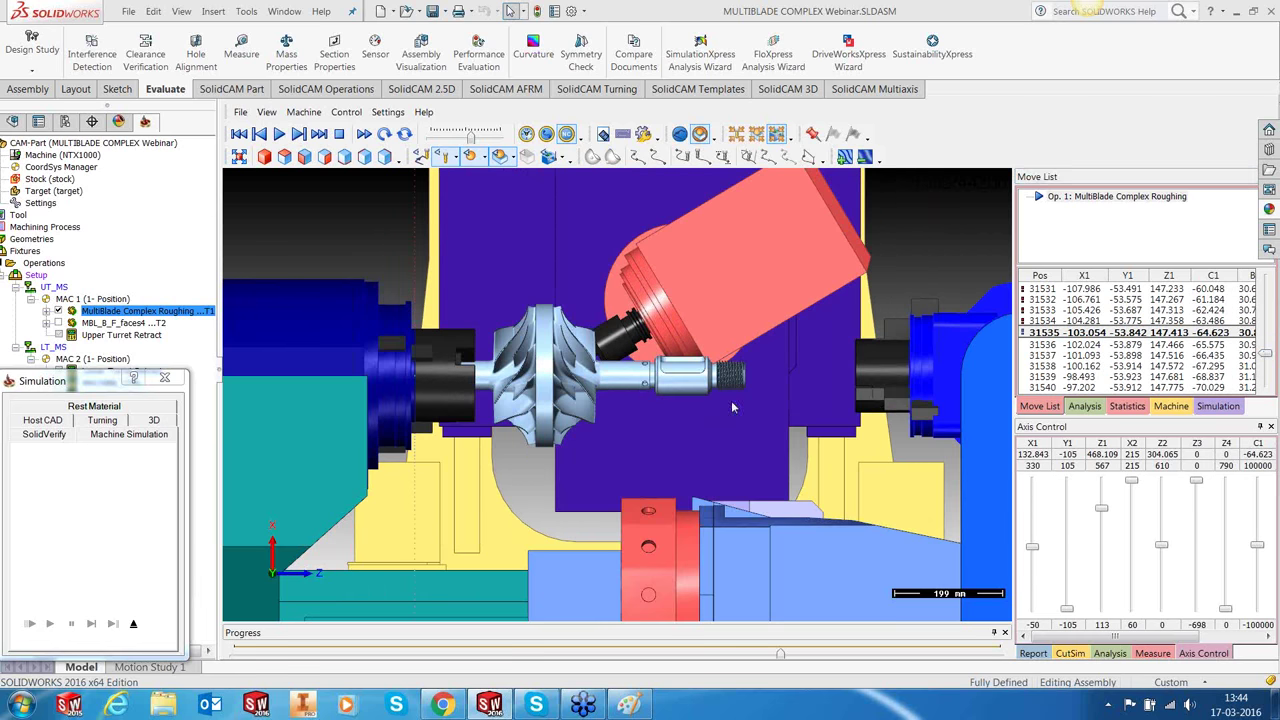
Step: Examine the clearance between the milling head and the threaded shaft end closely and from the front
middle_drag(643, 385, 558, 398)
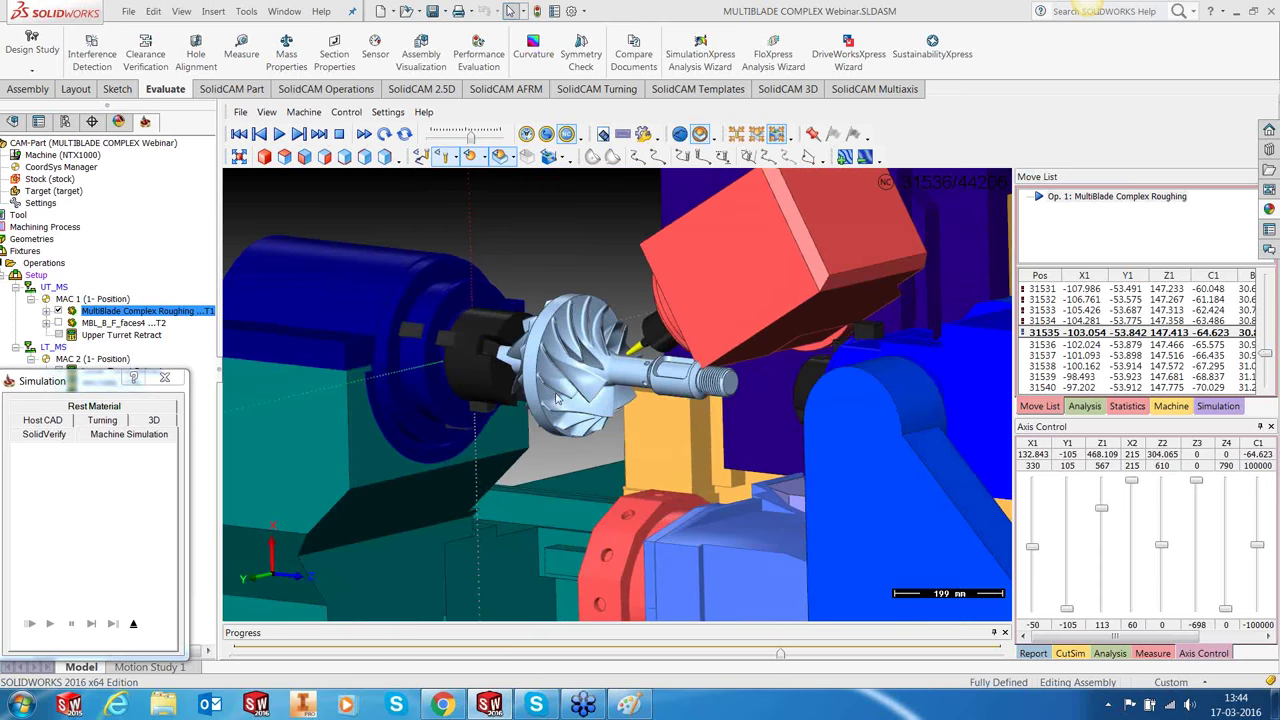
scroll(600, 376, up, 3)
middle_drag(600, 376, 832, 370)
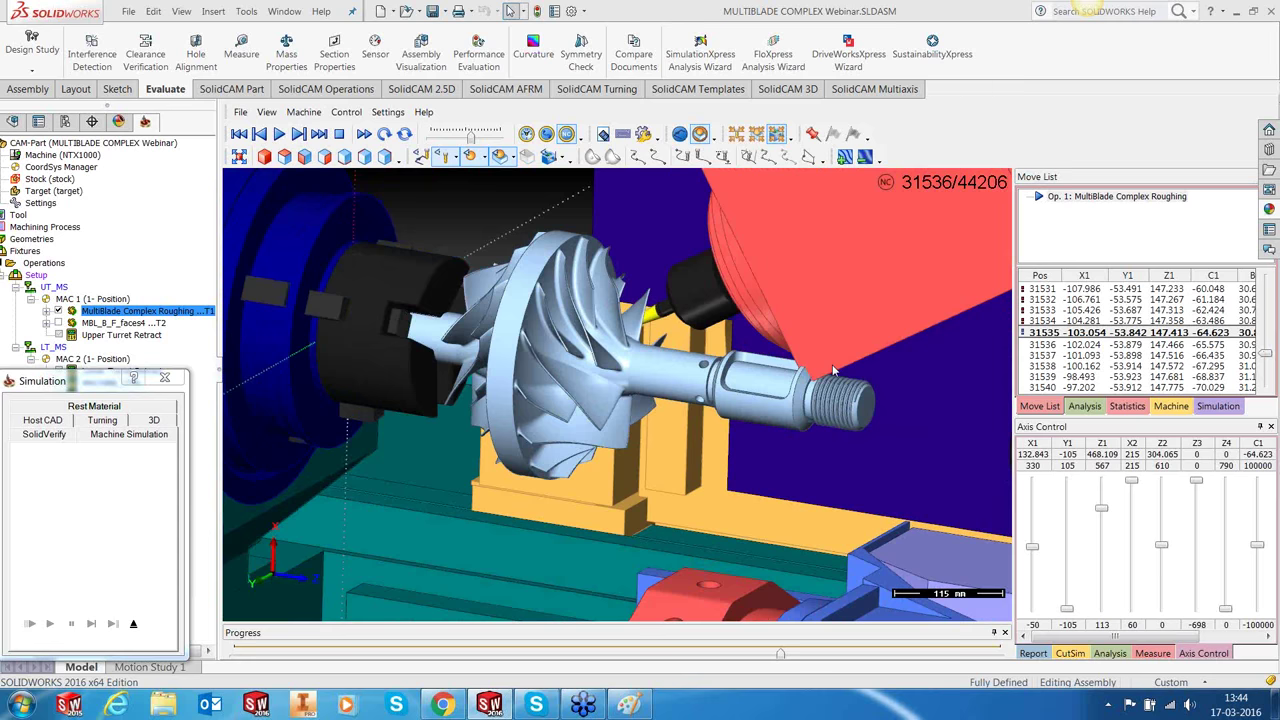
scroll(832, 370, up, 1)
scroll(764, 423, up, 4)
scroll(764, 423, up, 2)
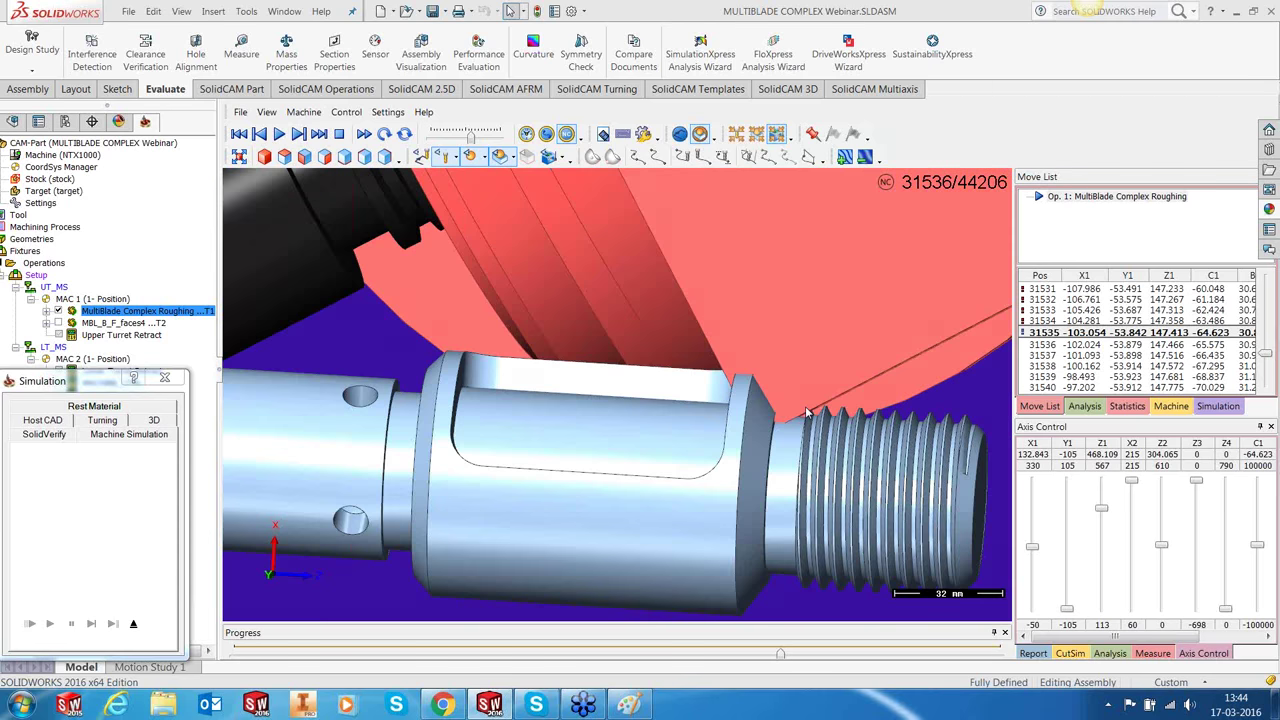
scroll(806, 494, down, 5)
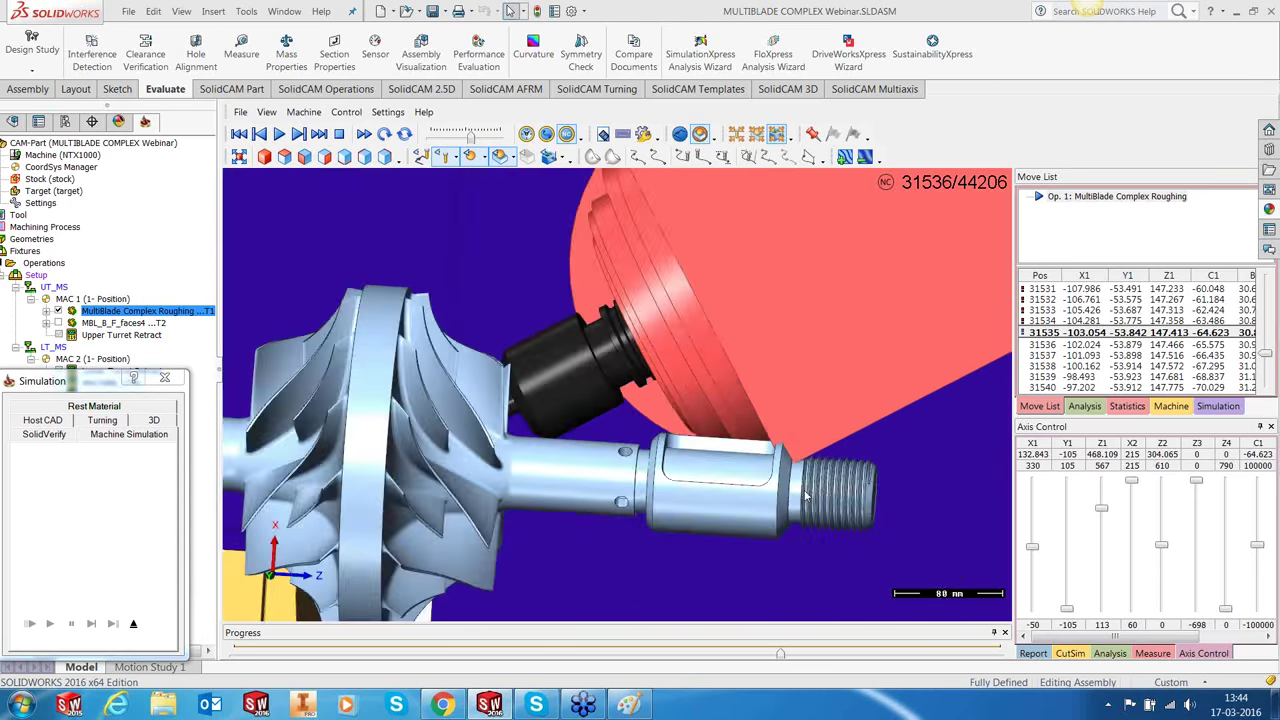
click(305, 157)
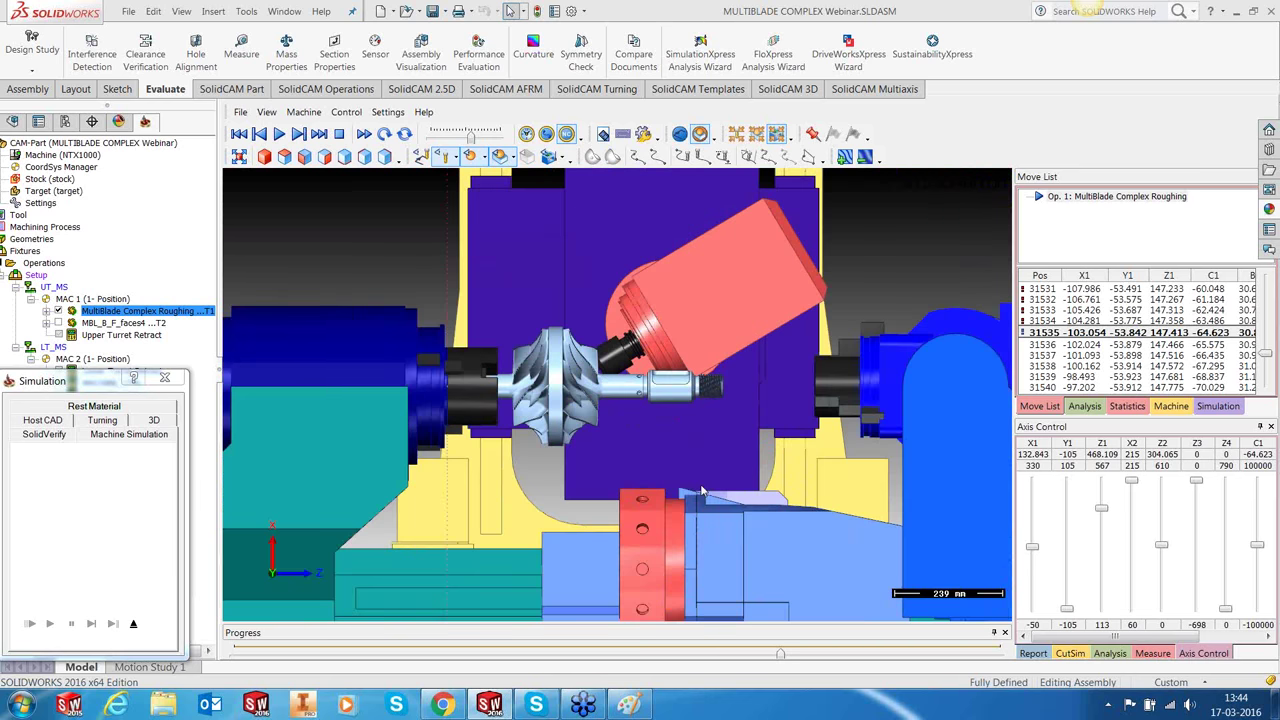
scroll(703, 490, up, 1)
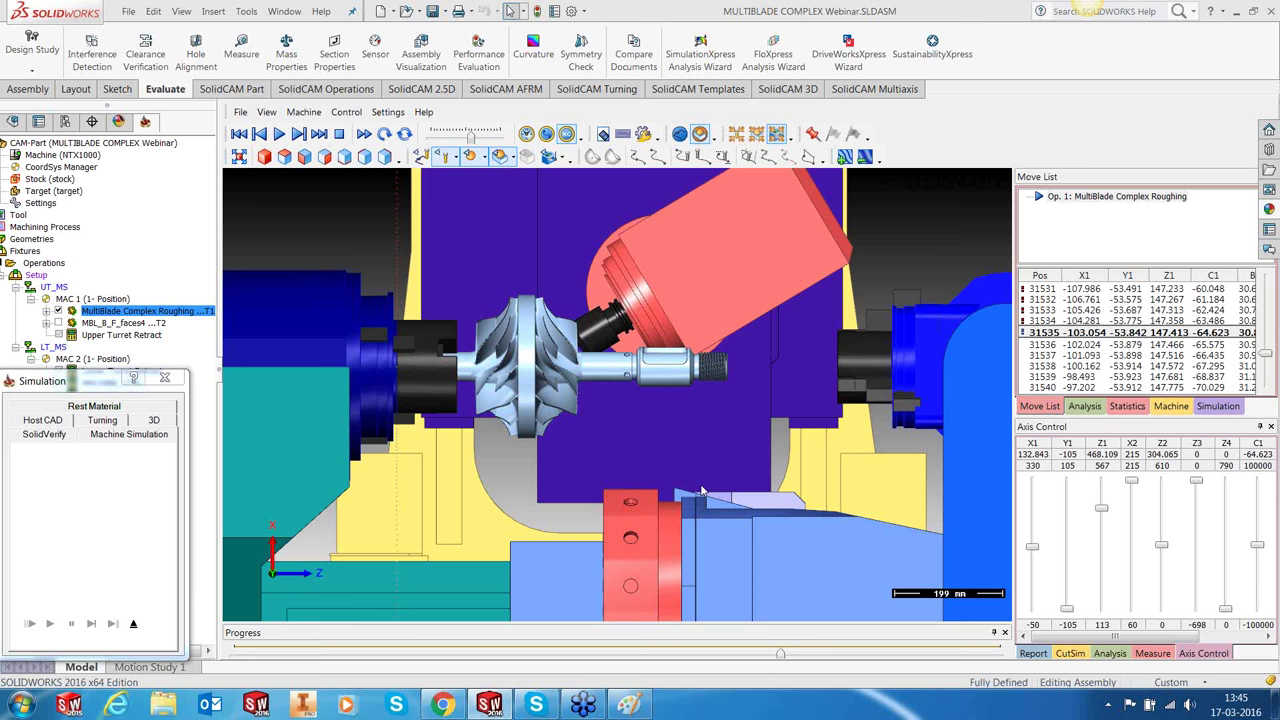
Step: Exit the machine simulation, display the roughing tool path on the model and examine it between the blades
click(134, 624)
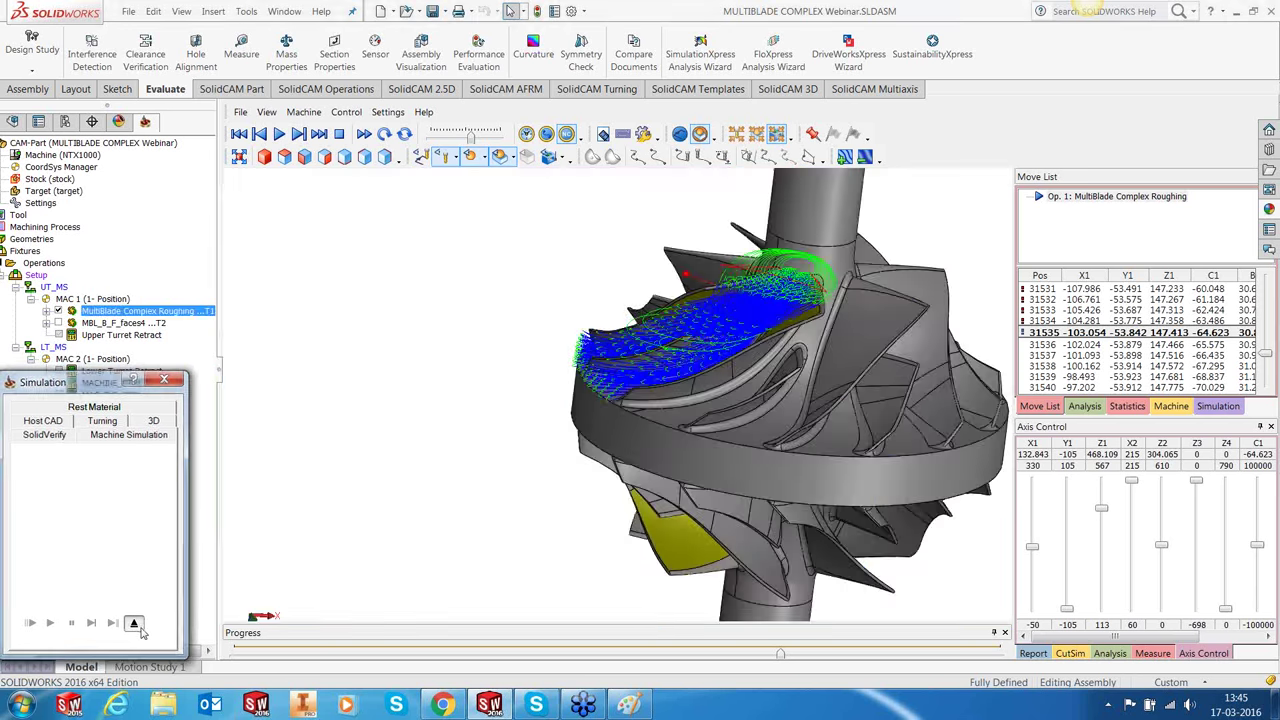
middle_drag(850, 250, 860, 525)
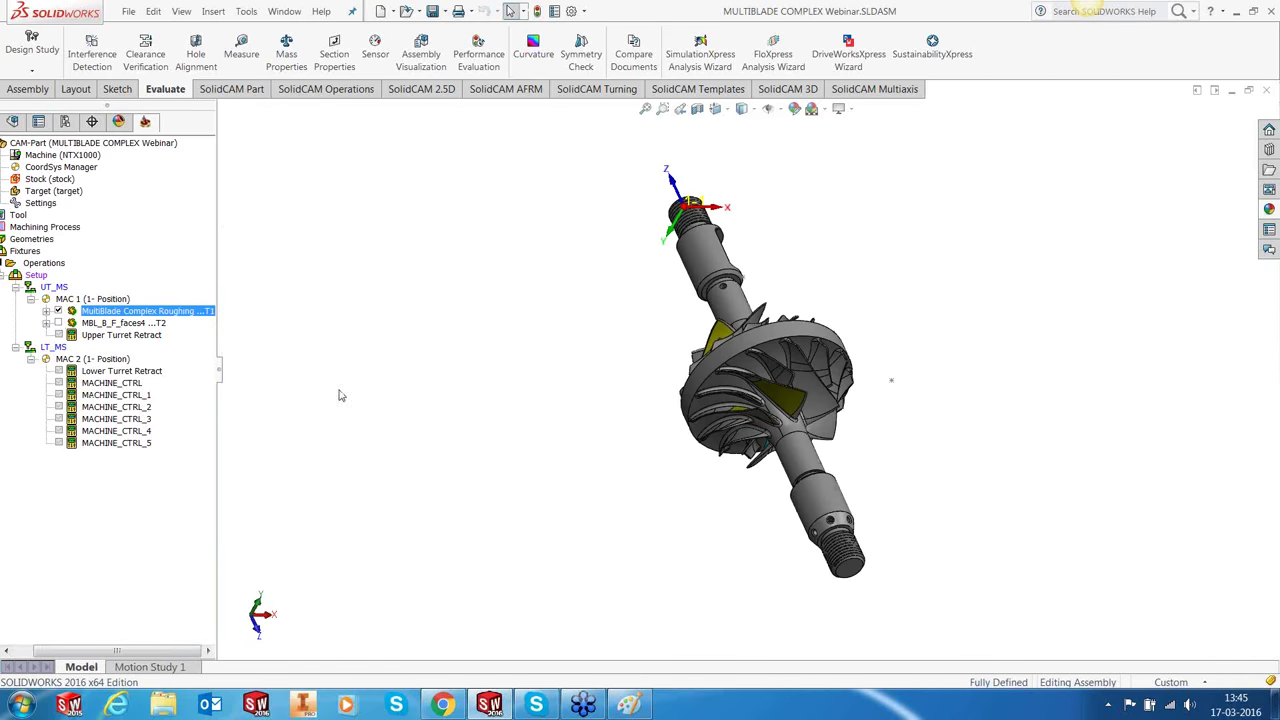
click(58, 311)
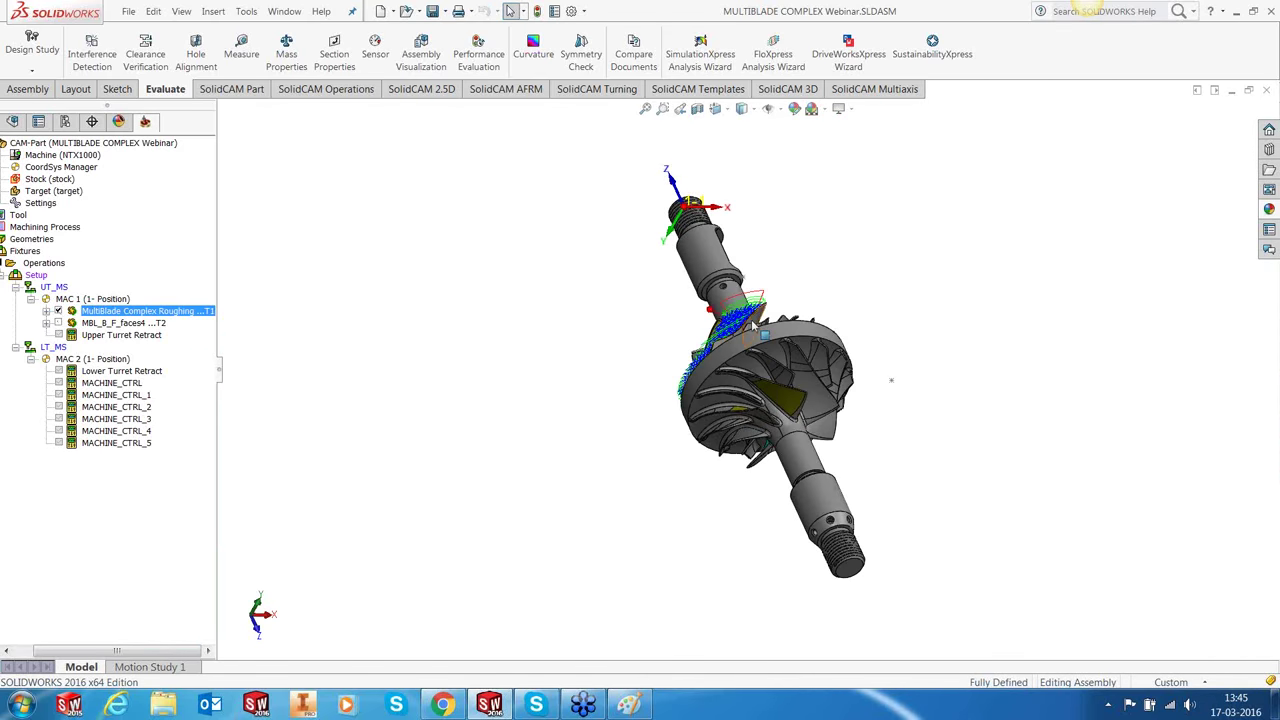
middle_drag(905, 376, 765, 400)
scroll(750, 398, up, 3)
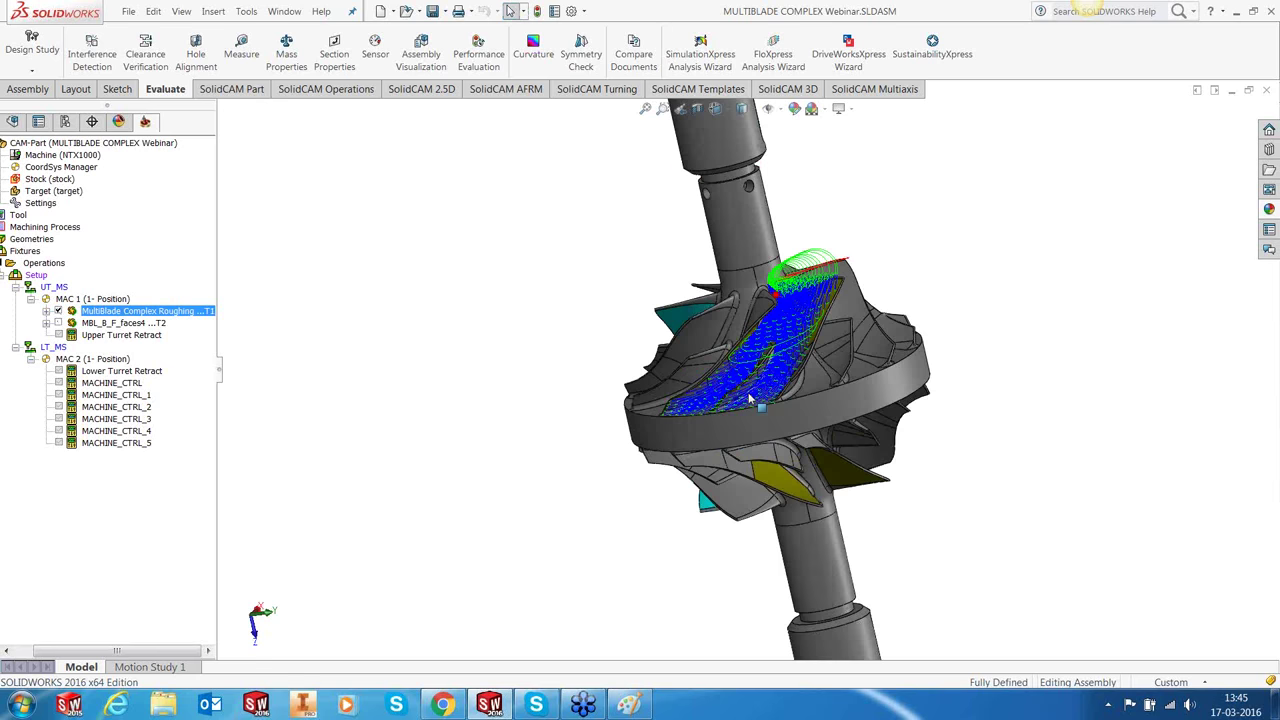
scroll(748, 398, up, 2)
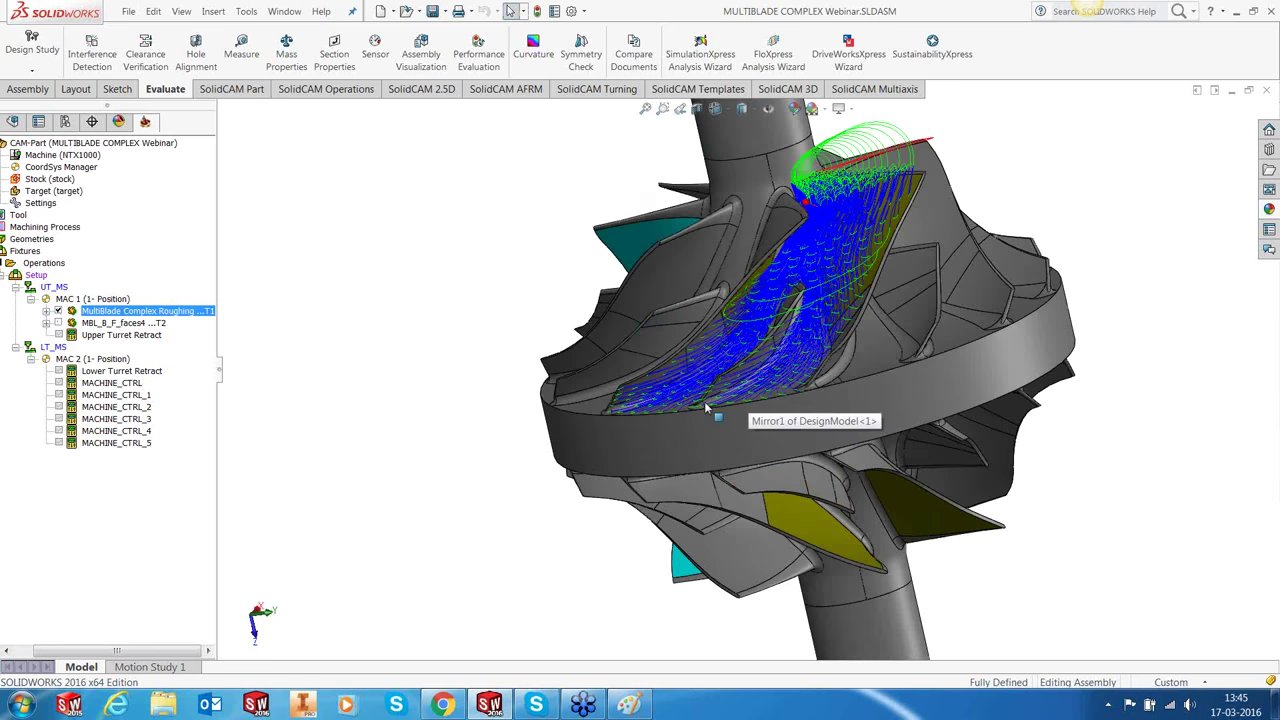
Step: Examine the roughing passes around the splitter blade's lower edge near the hub rim, closely and from the side
scroll(705, 407, up, 3)
scroll(747, 410, up, 3)
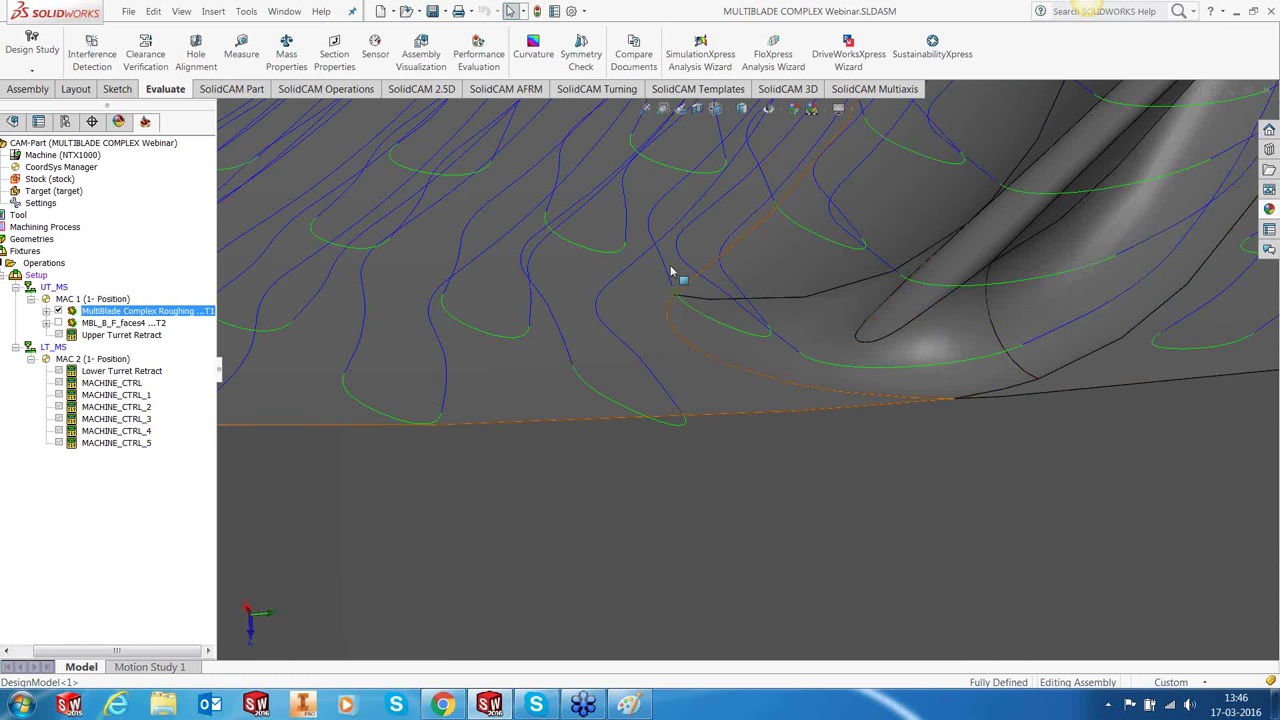
scroll(672, 272, up, 2)
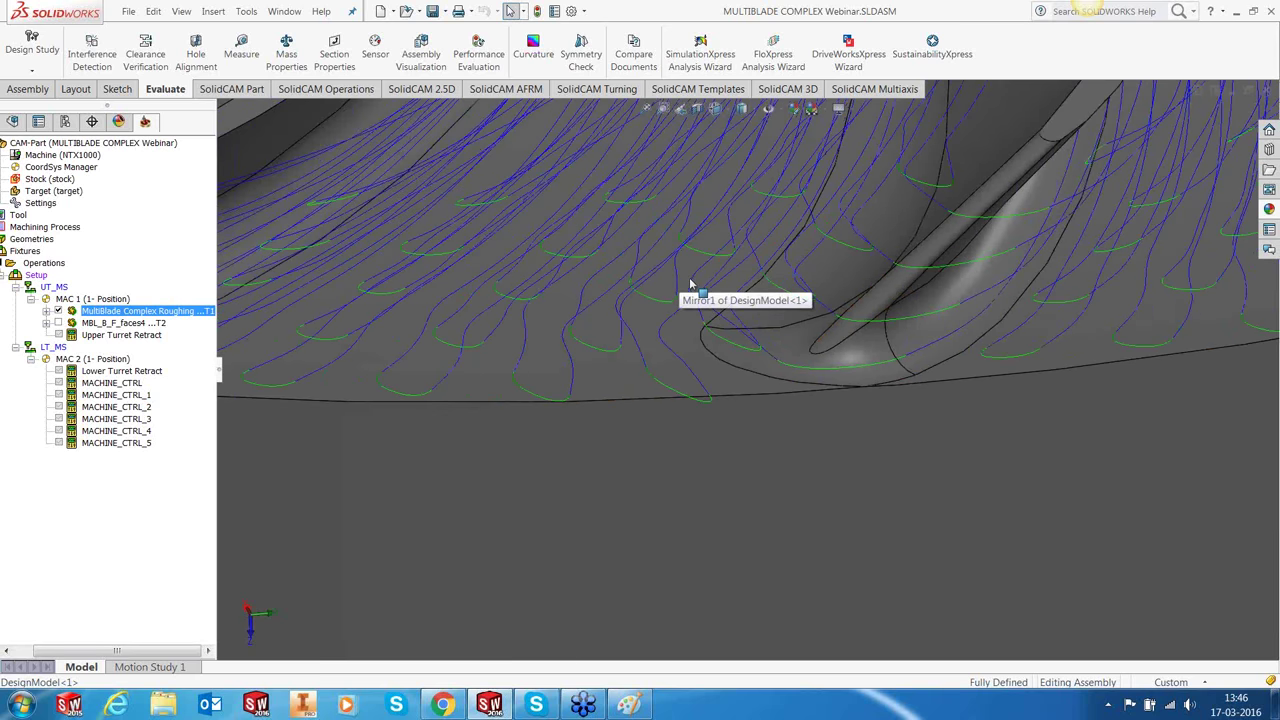
scroll(690, 285, up, 1)
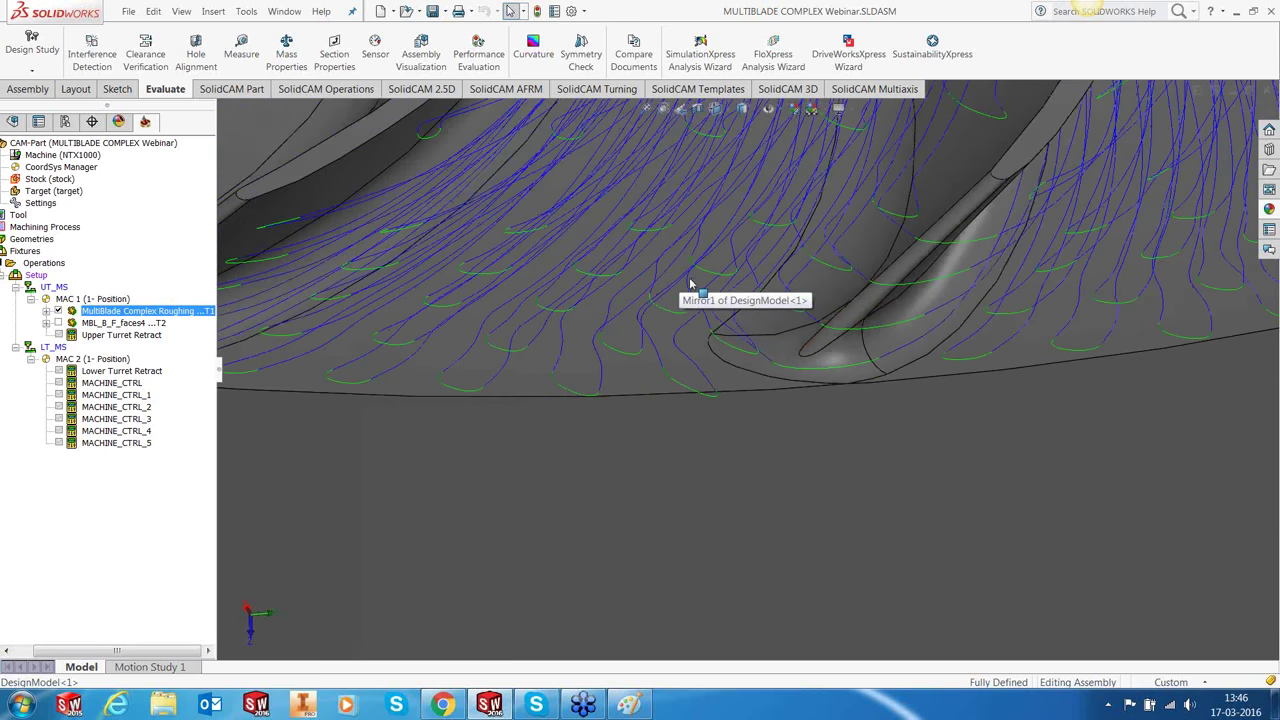
scroll(690, 285, up, 2)
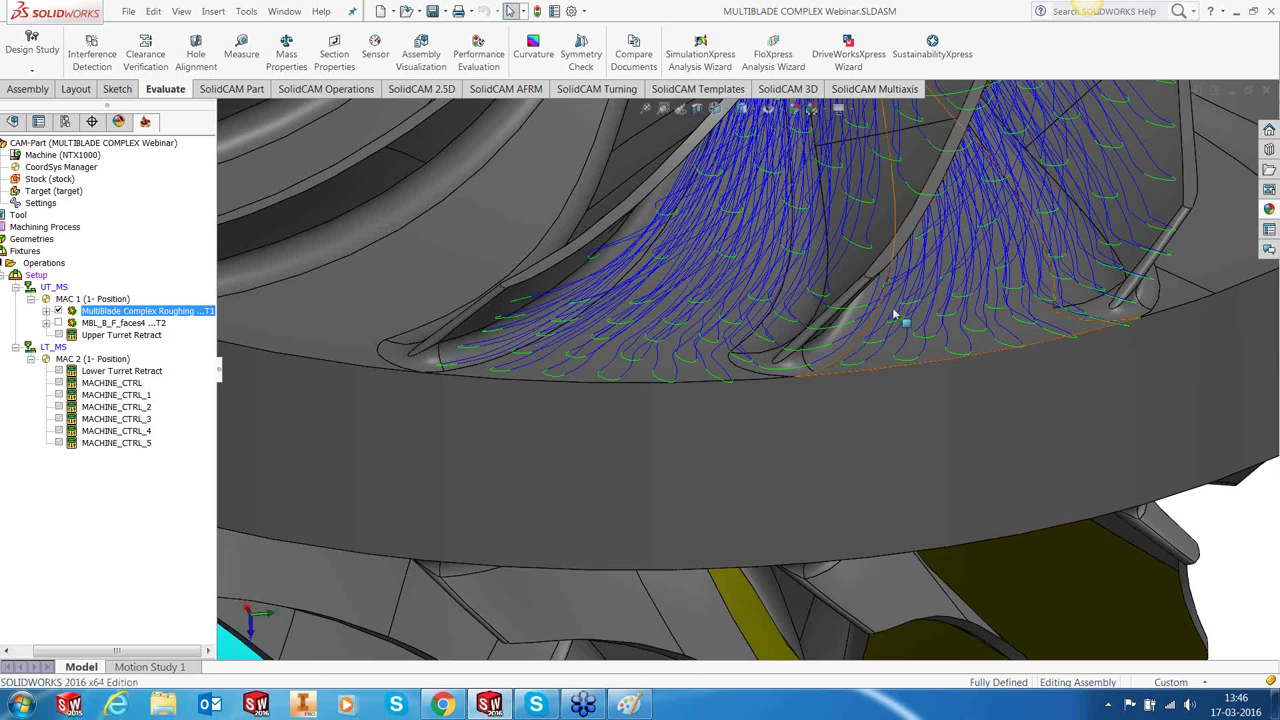
scroll(895, 315, up, 1)
mouse_move(895, 315)
middle_down()
mouse_move(763, 280)
mouse_move(898, 311)
middle_up()
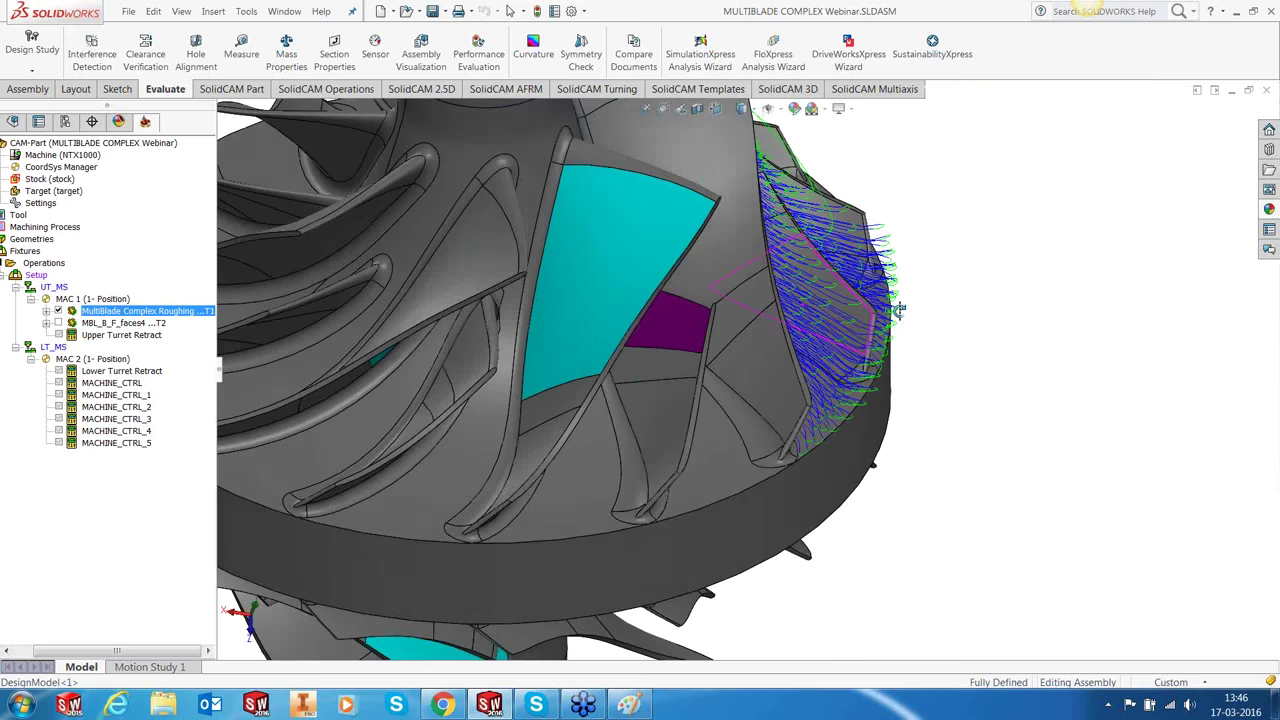
Step: Hide the roughing tool path and set the roughing operation's edge rolling to Trimmed by length with a trailing edge length of 1
click(58, 311)
right_click(117, 316)
key(Escape)
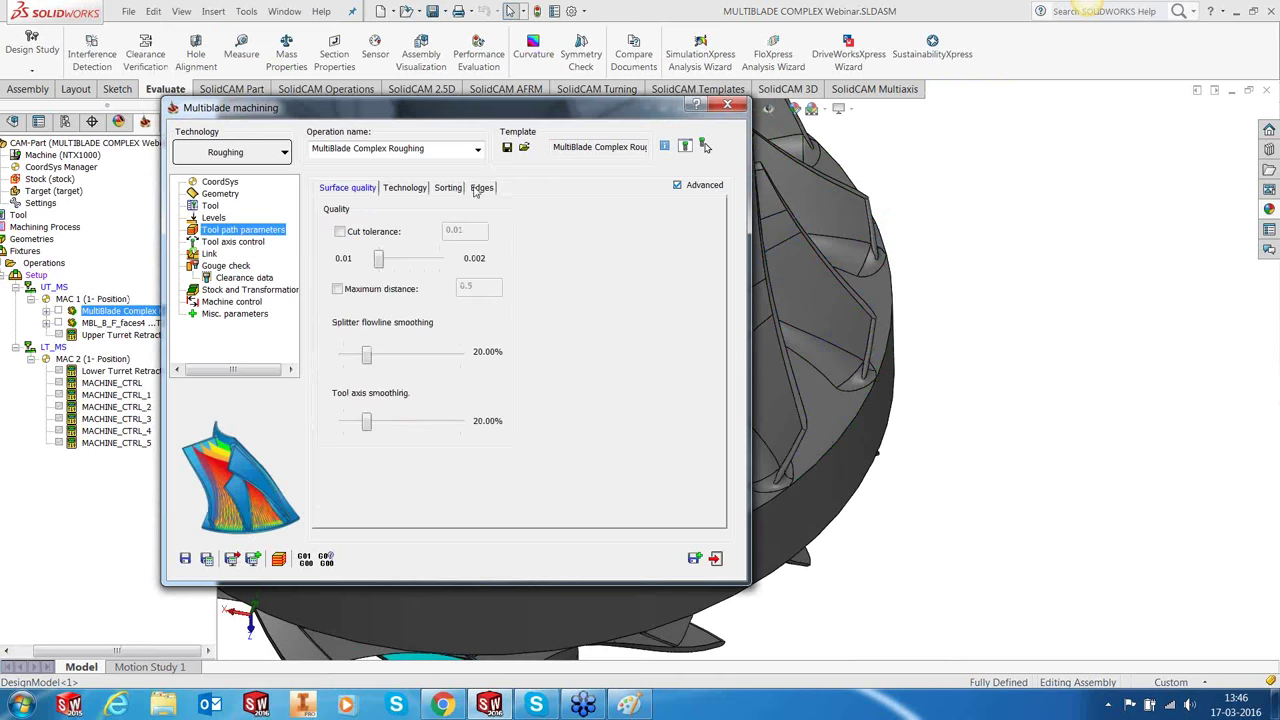
click(481, 189)
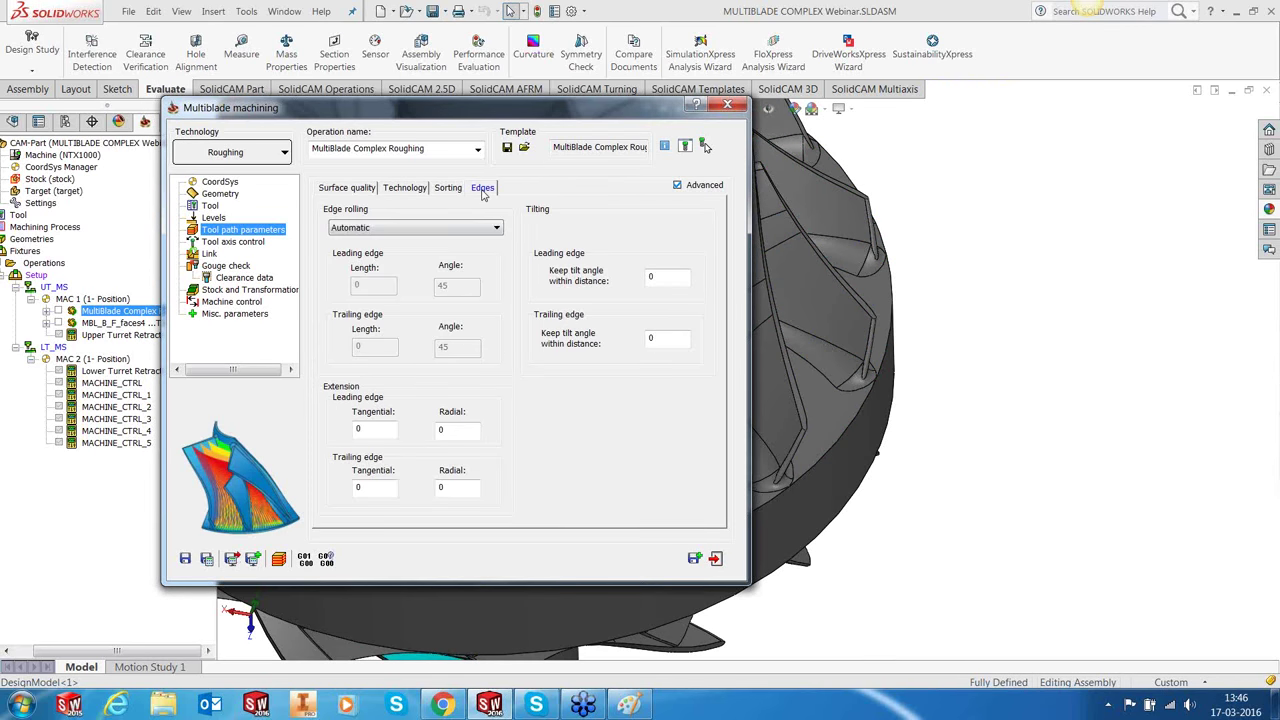
click(450, 228)
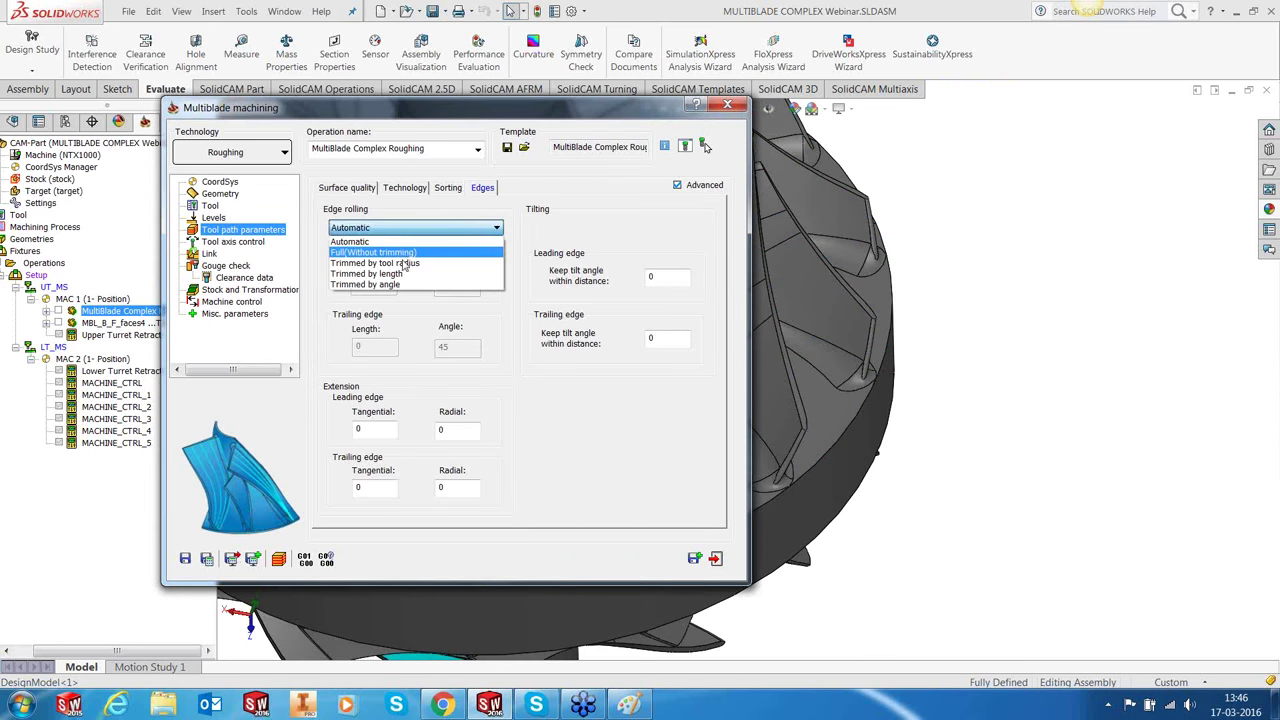
click(402, 273)
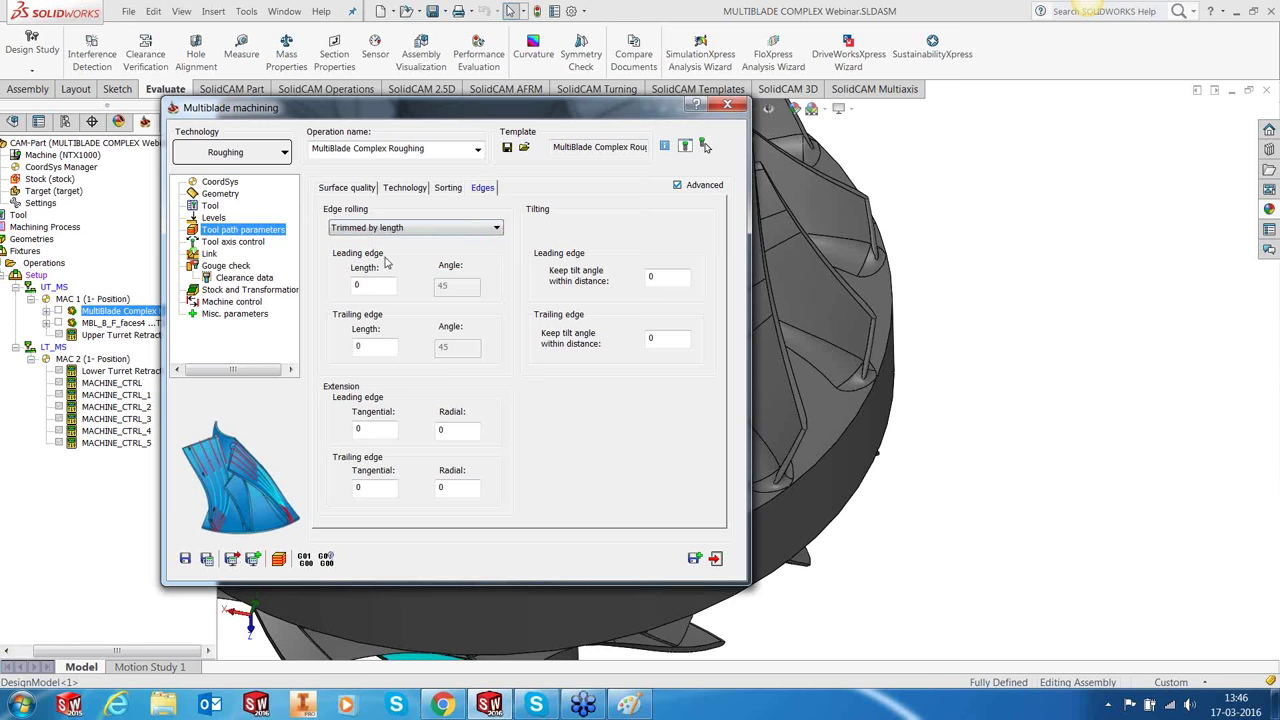
click(353, 347)
text(1)
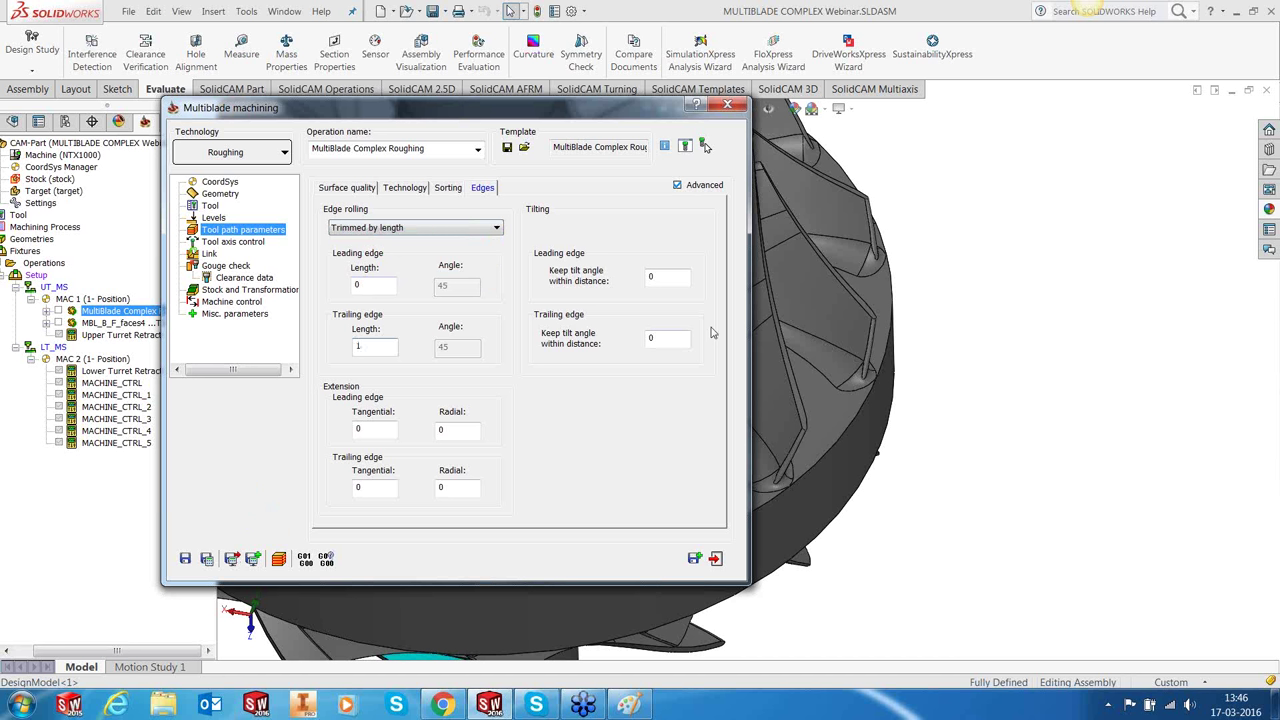
Step: Save and close the roughing operation and calculate it in parallel
click(207, 560)
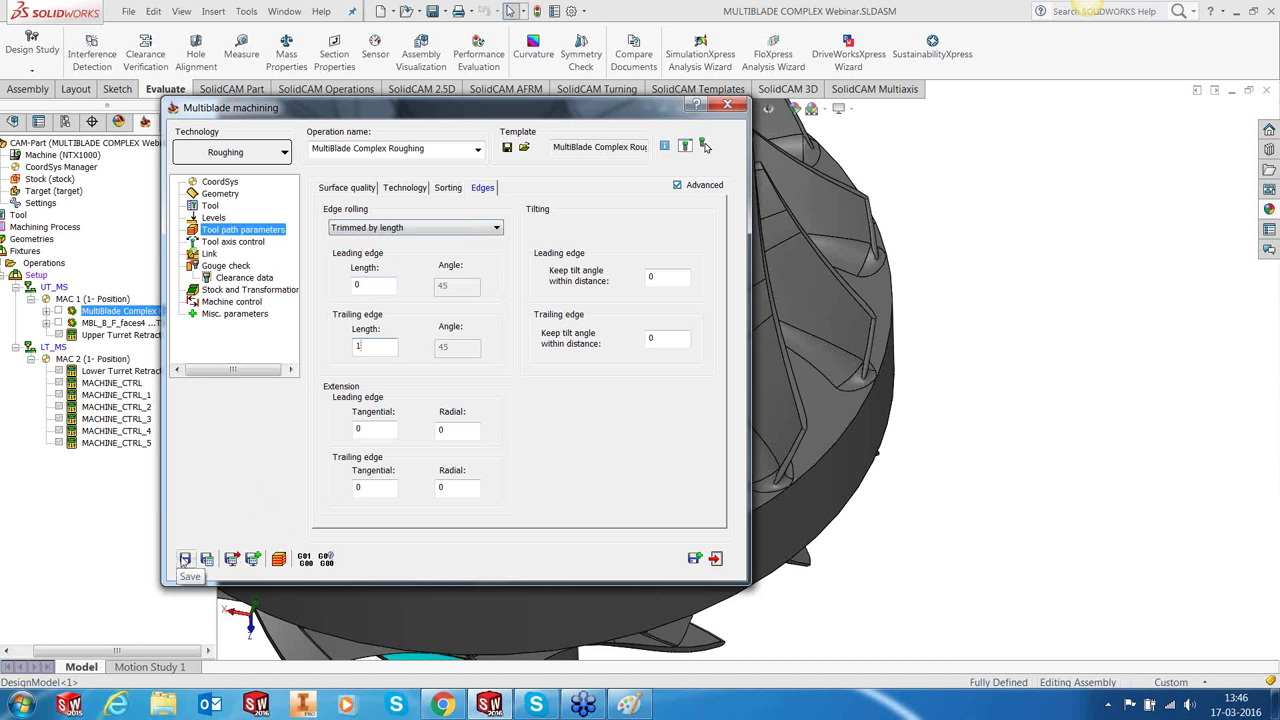
click(715, 559)
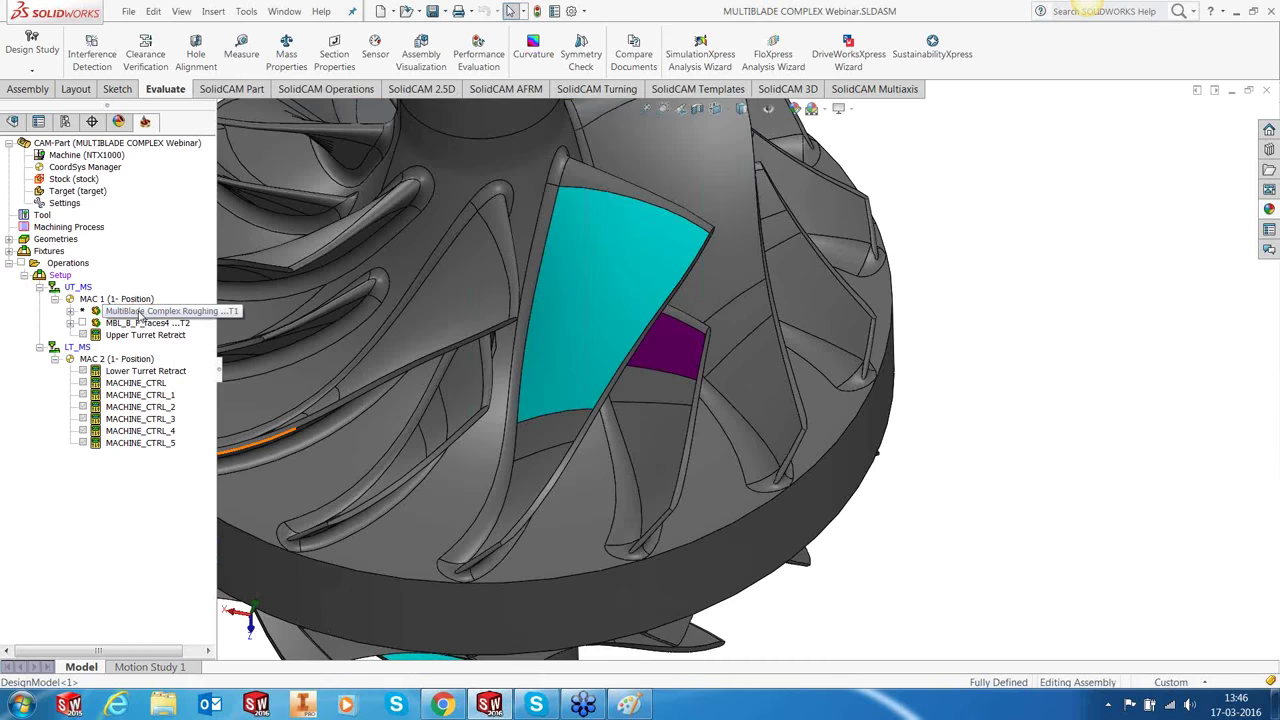
right_click(141, 316)
click(177, 226)
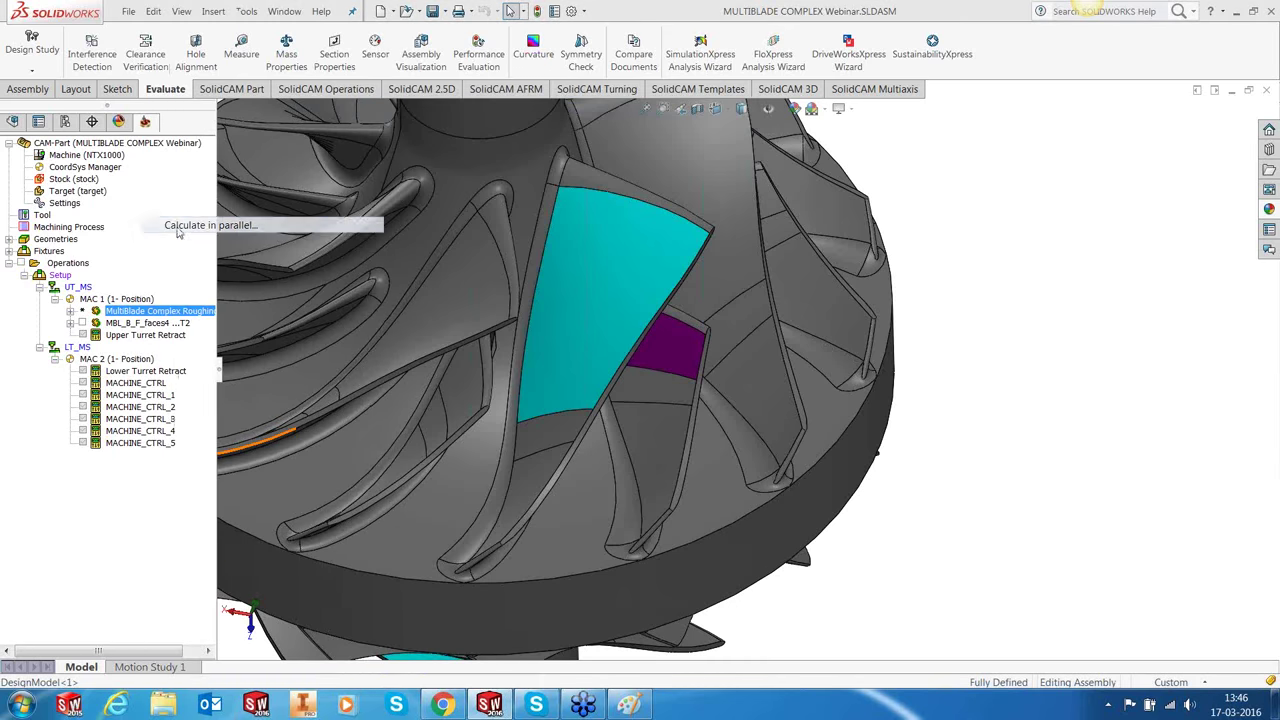
click(590, 444)
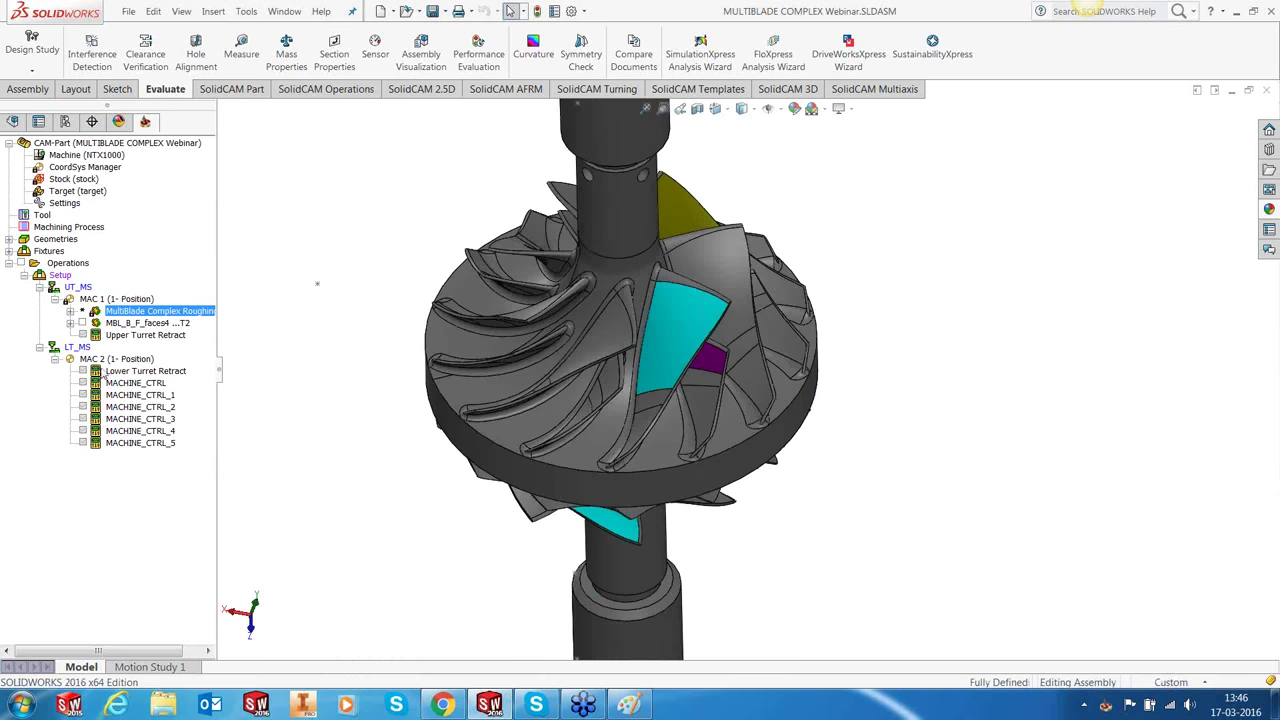
Step: Display the tool path of blade finishing operation MBL_B_F_faces4 and examine it around the blade
click(90, 323)
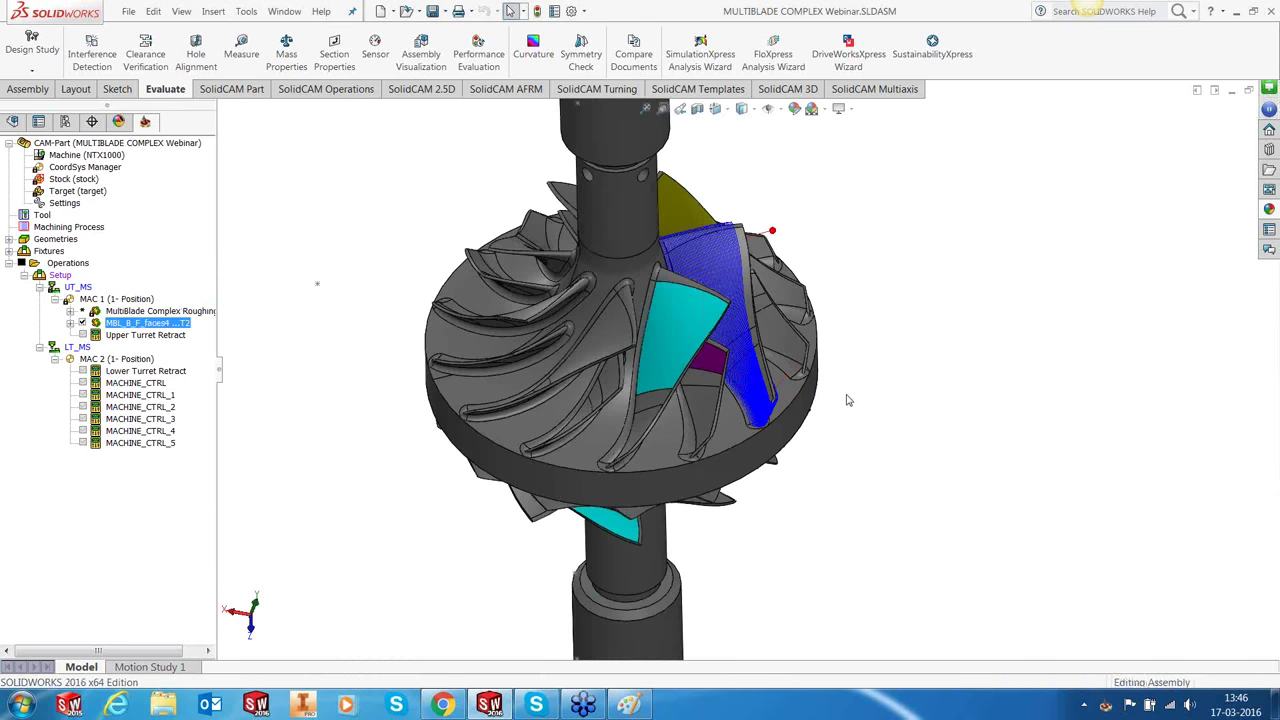
middle_drag(860, 408, 788, 454)
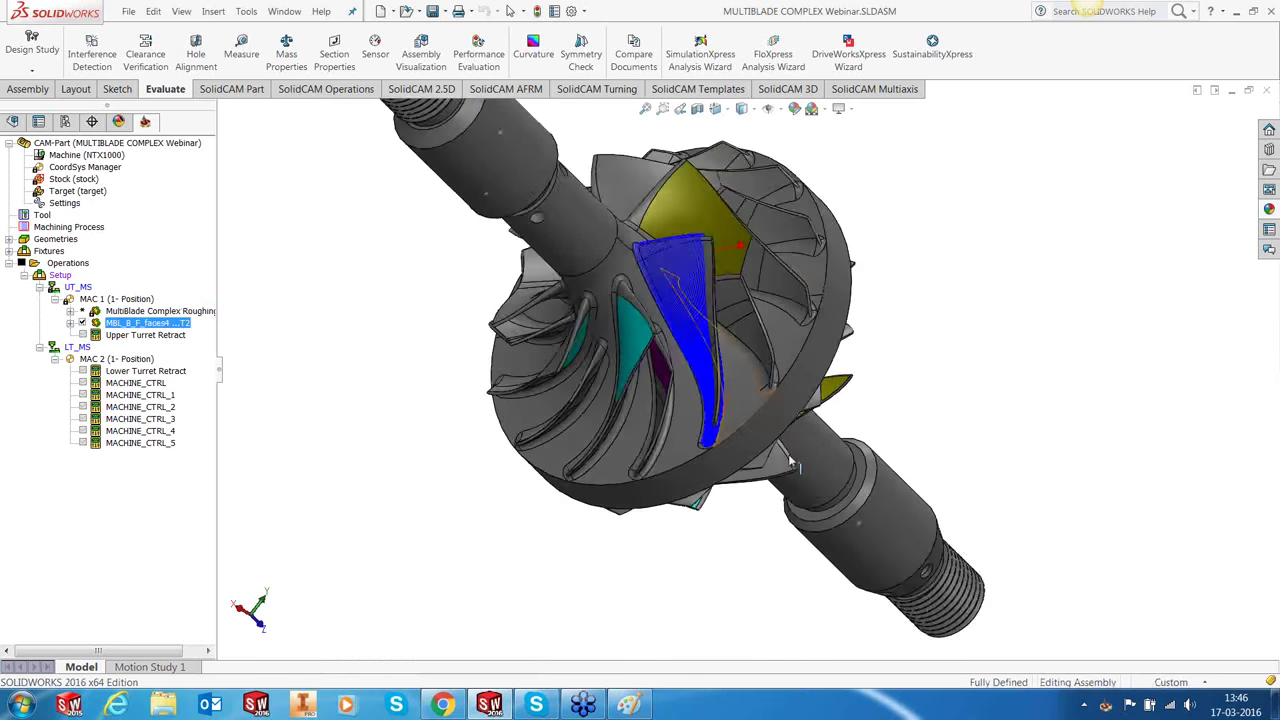
scroll(715, 375, down, 5)
middle_drag(715, 375, 708, 278)
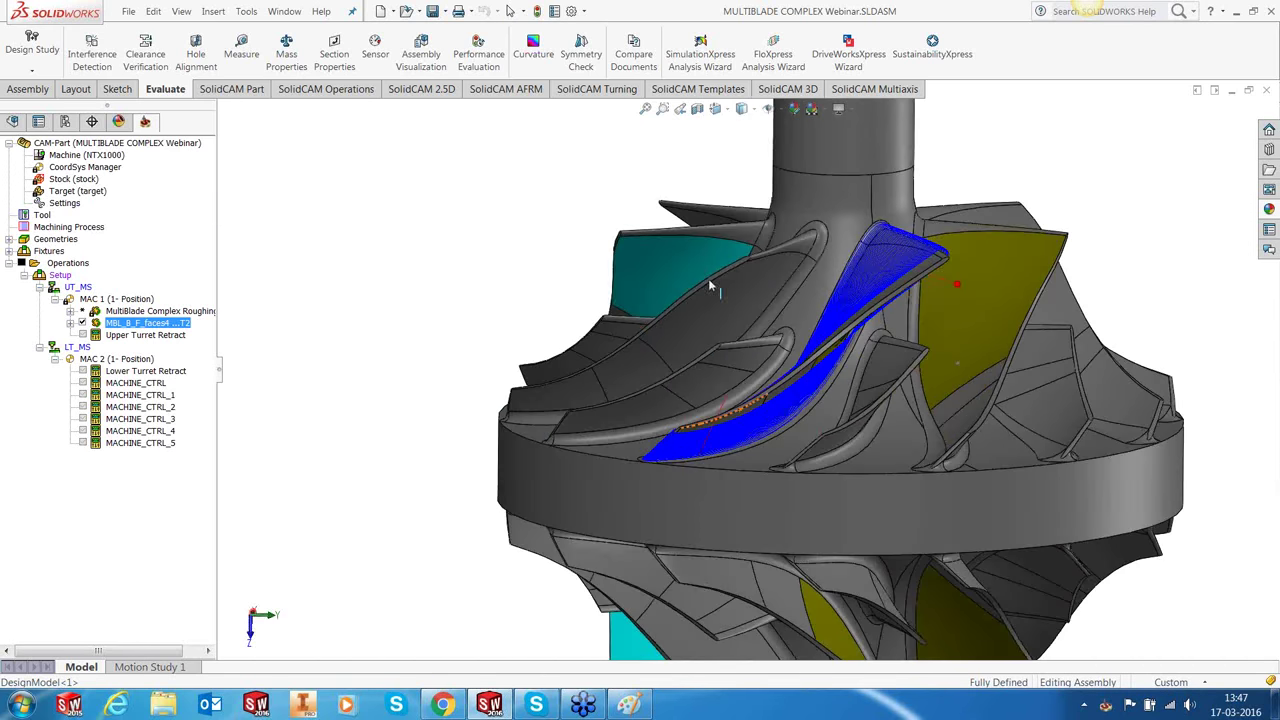
Step: Simulate the MBL_B_F_faces4 finishing operation on the model, advancing the tool in single steps to step 131
right_click(160, 323)
click(208, 256)
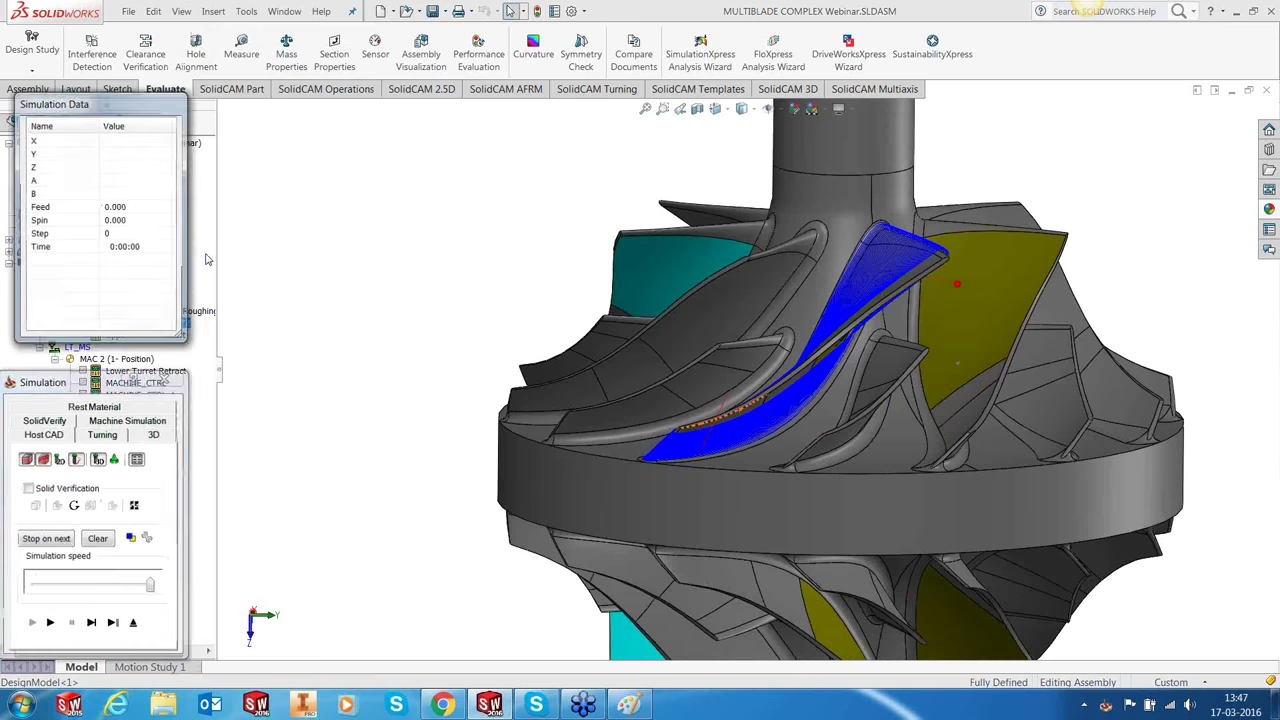
click(91, 623)
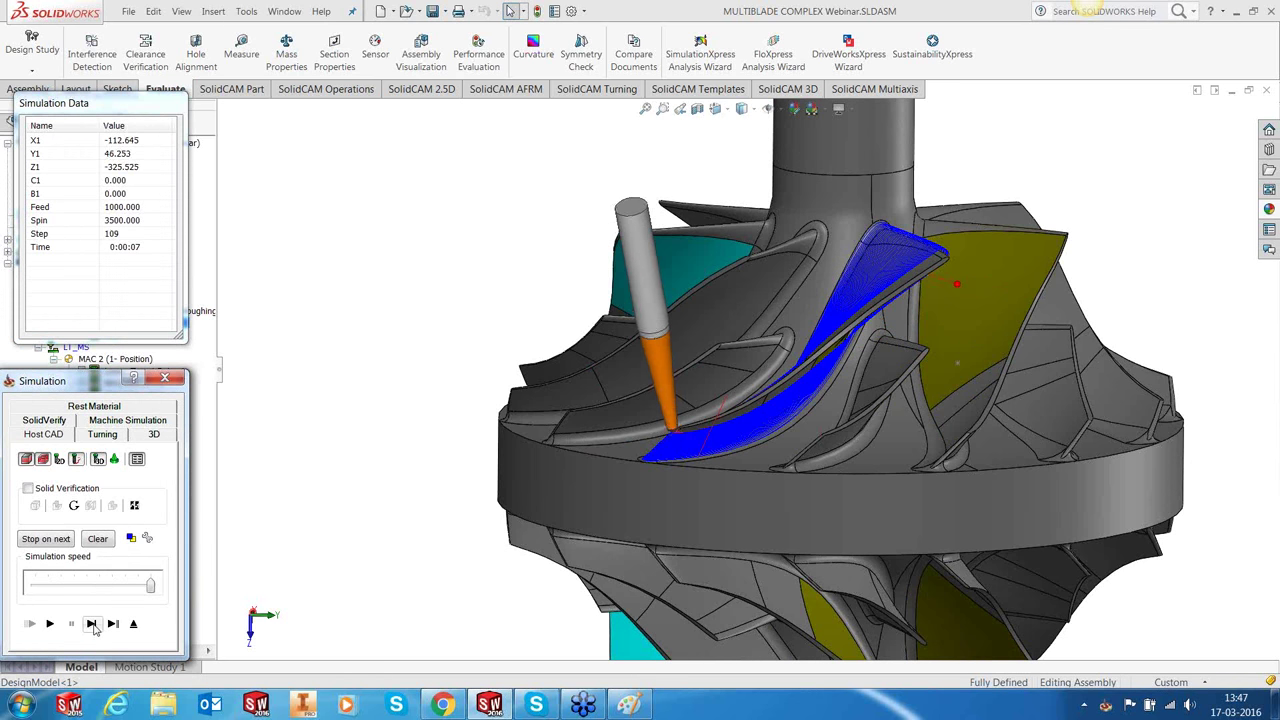
click(94, 627)
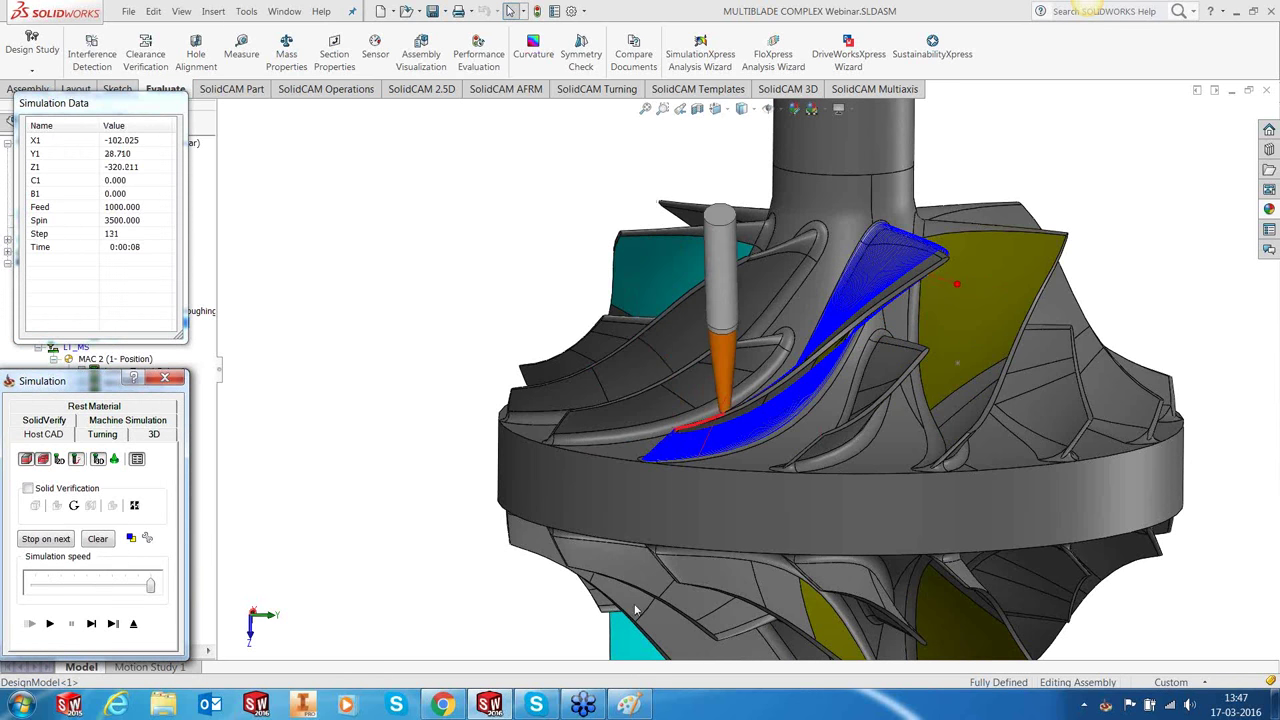
Step: Examine the finishing tool's ball tip closely where it meets the blade's edge
click(738, 437)
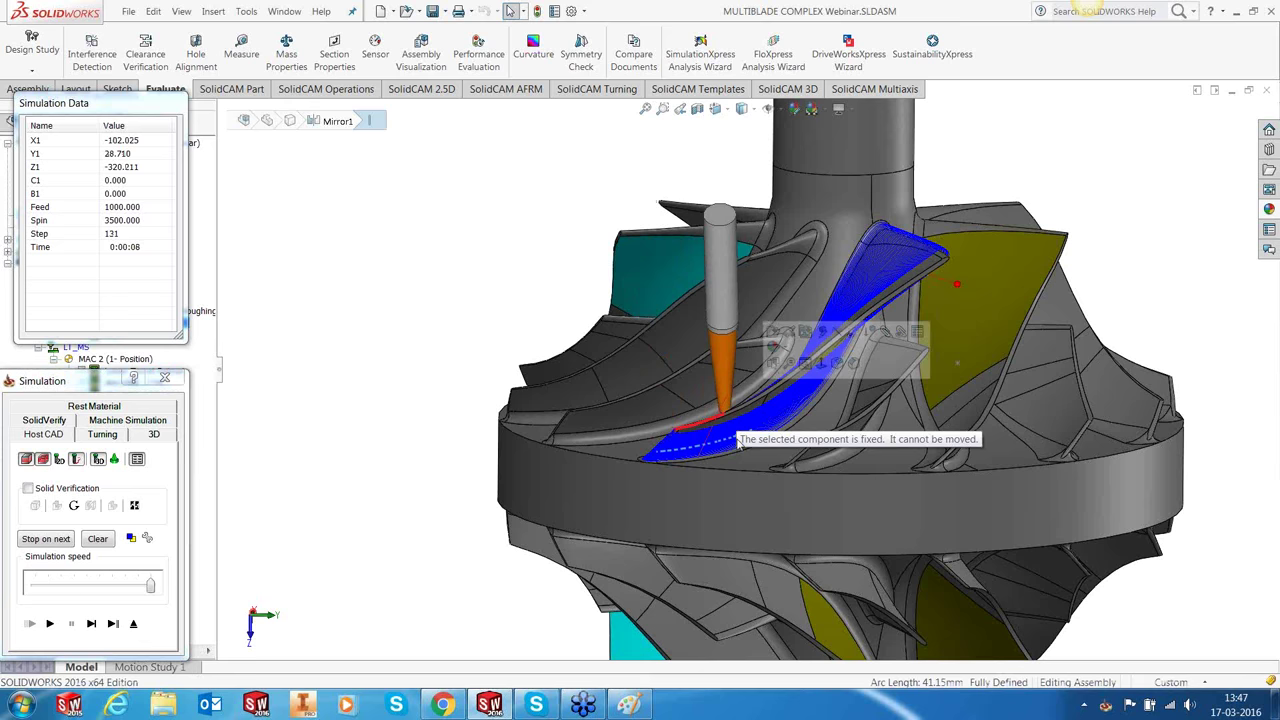
middle_drag(768, 466, 874, 385)
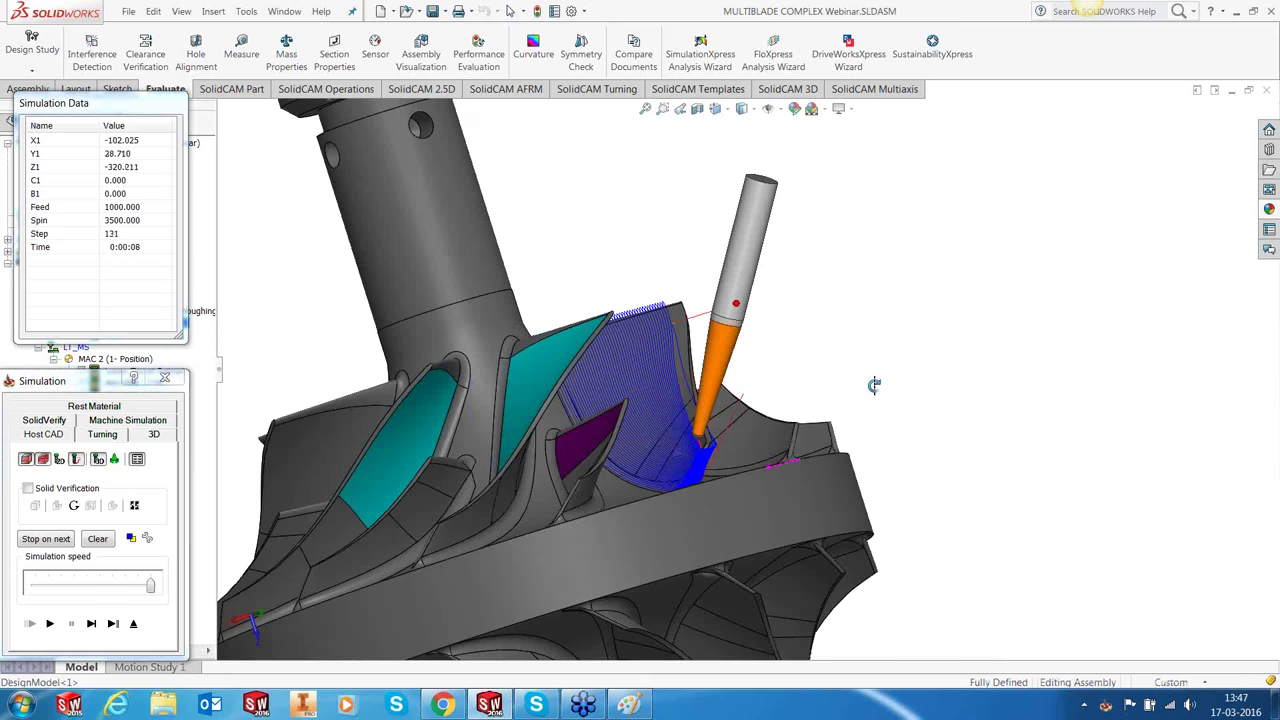
scroll(738, 415, down, 5)
scroll(738, 415, down, 3)
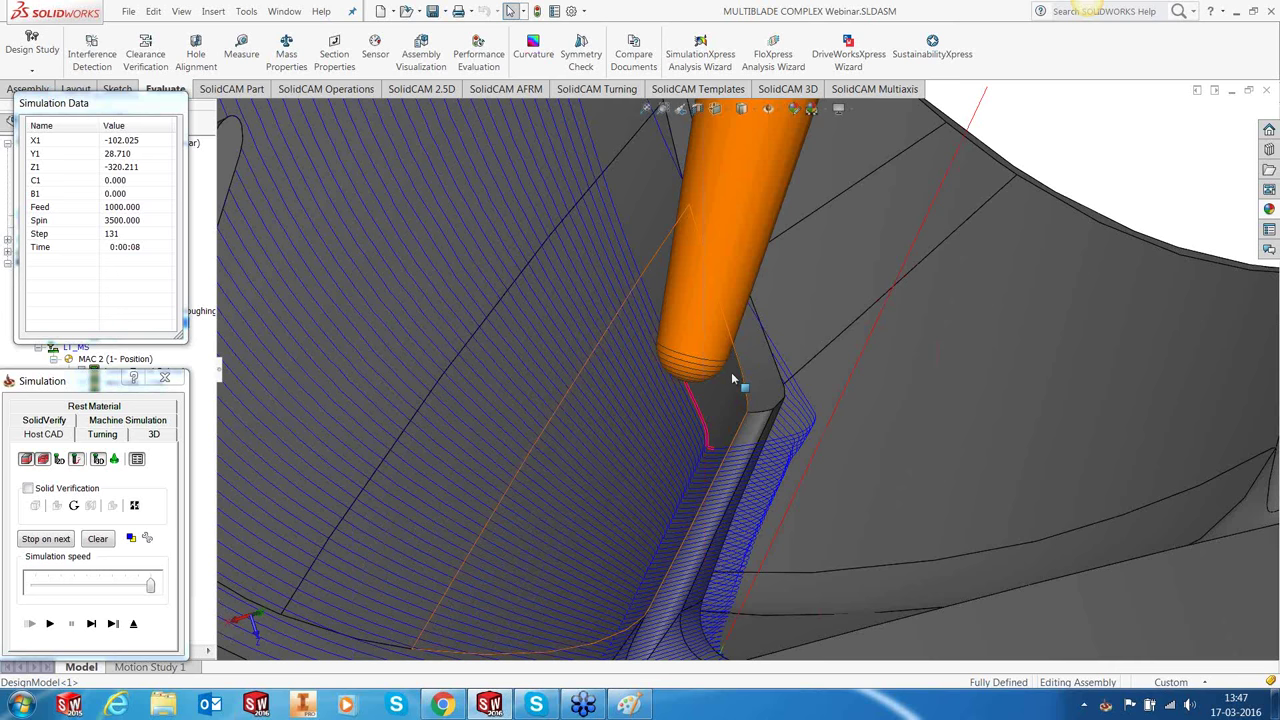
scroll(733, 378, down, 4)
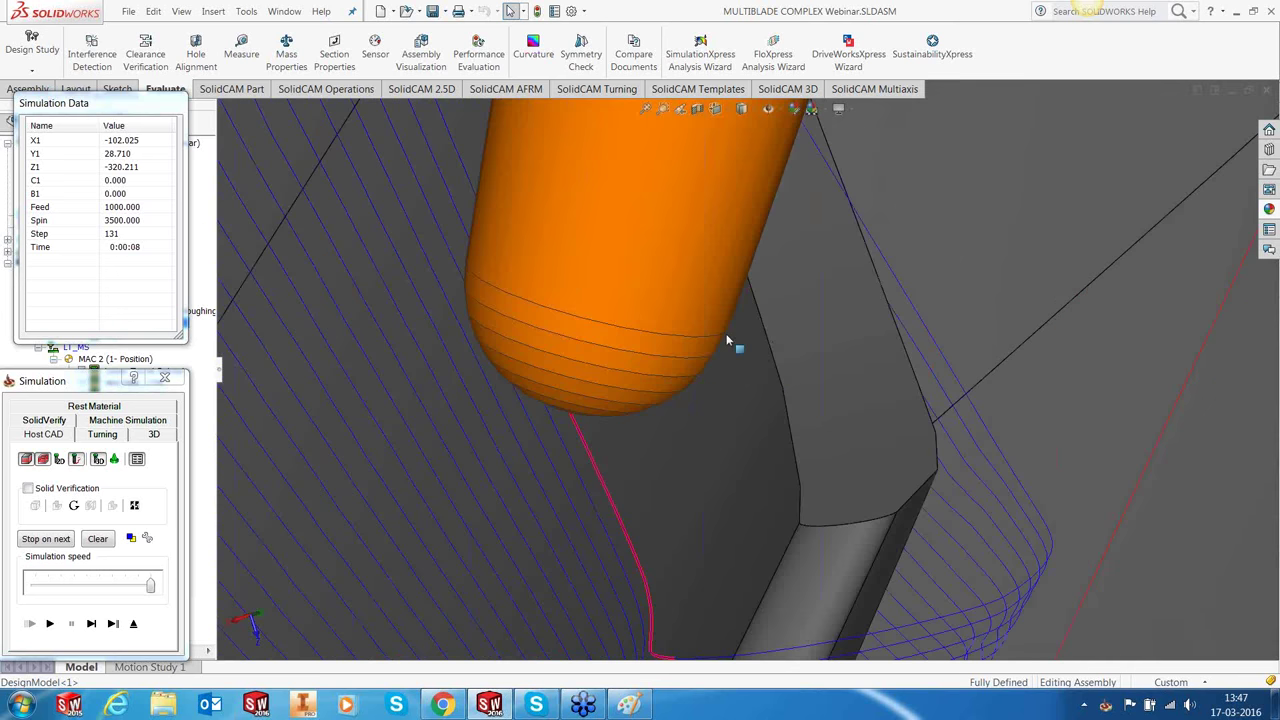
scroll(727, 341, down, 2)
scroll(728, 342, down, 2)
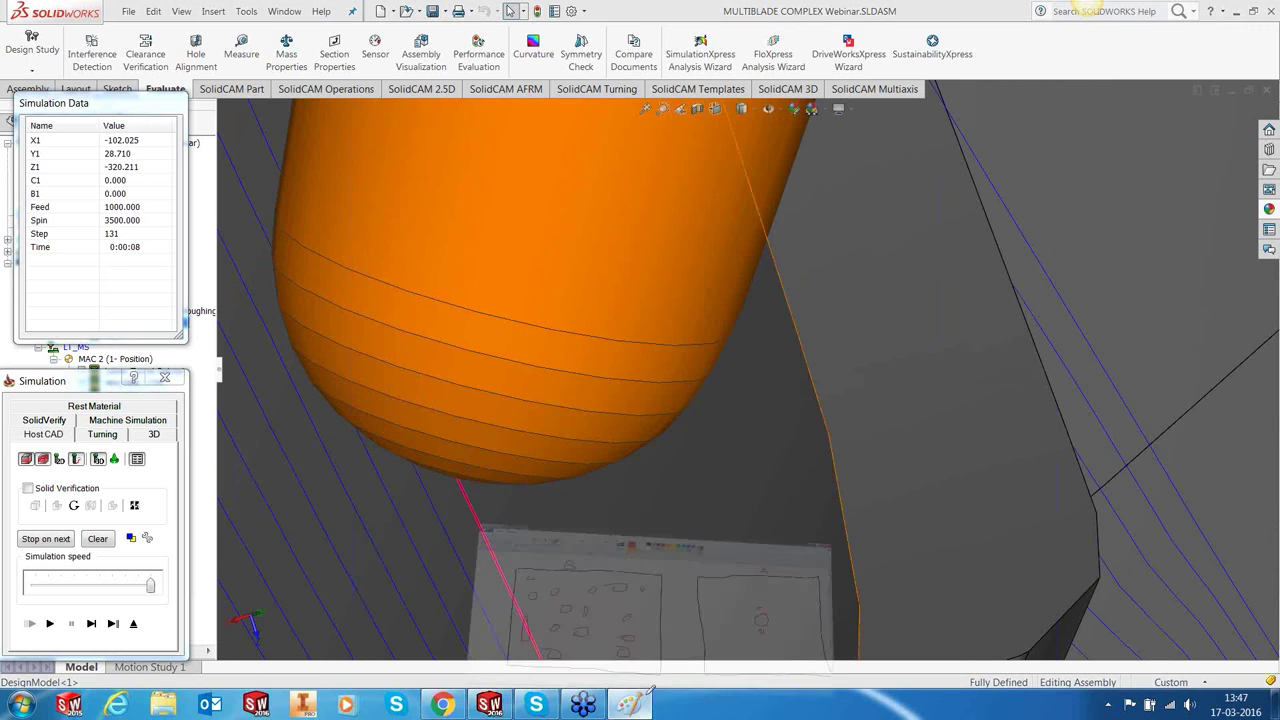
Step: Switch to Paint and start a new blank drawing without saving the existing sketch
click(651, 690)
key(alt+f)
key(n)
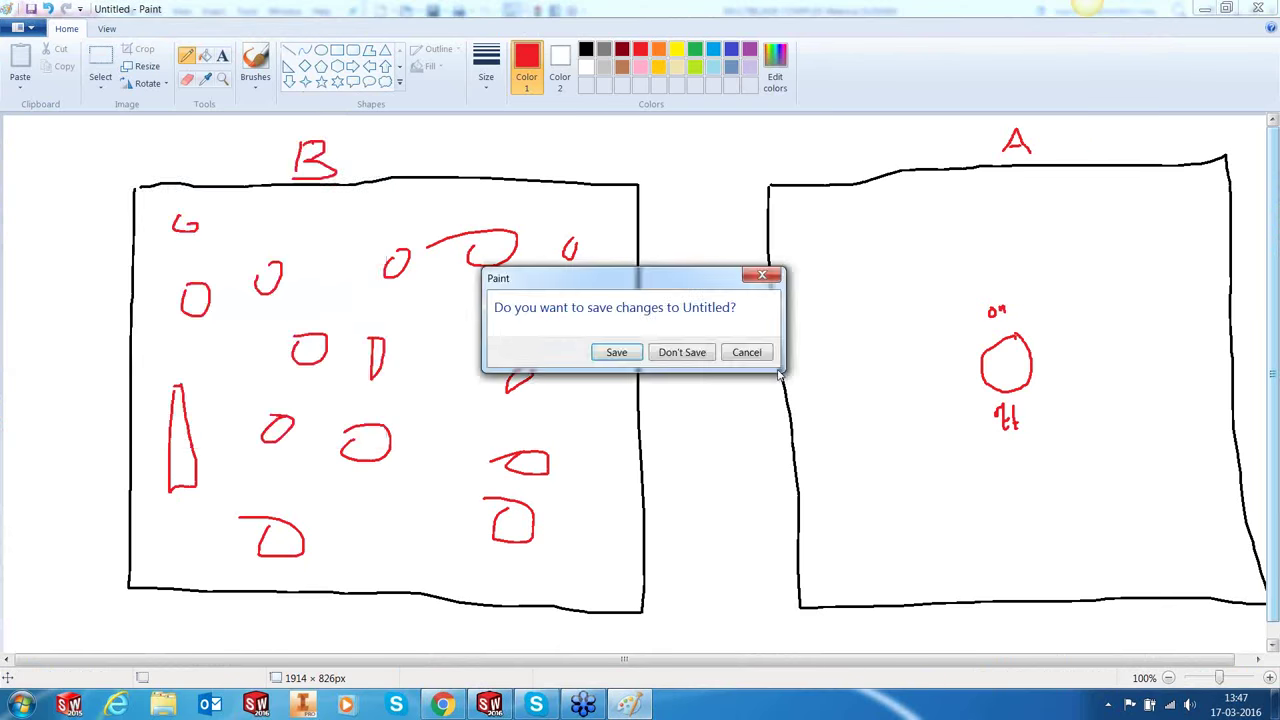
click(704, 353)
Step: Sketch a slanted blade line with a short top edge, a small rounded tool outline with direction arrows and a long line extending from it
drag(656, 308, 559, 576)
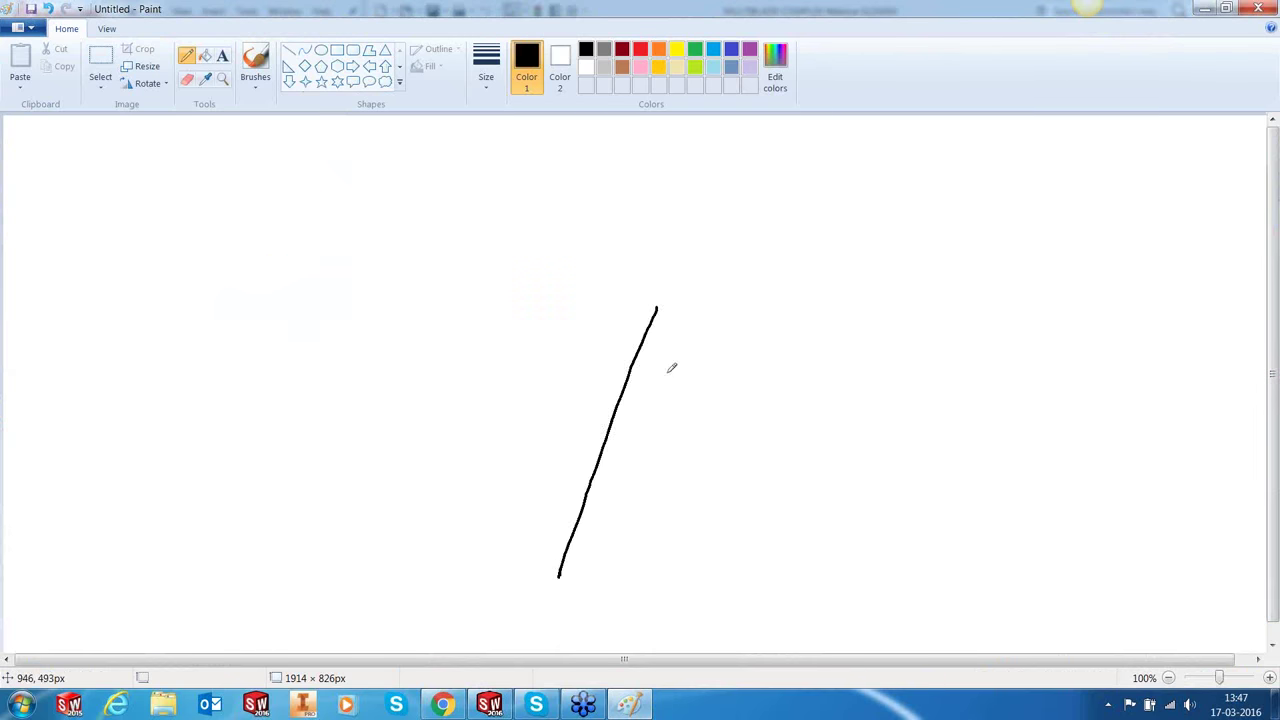
drag(657, 308, 695, 308)
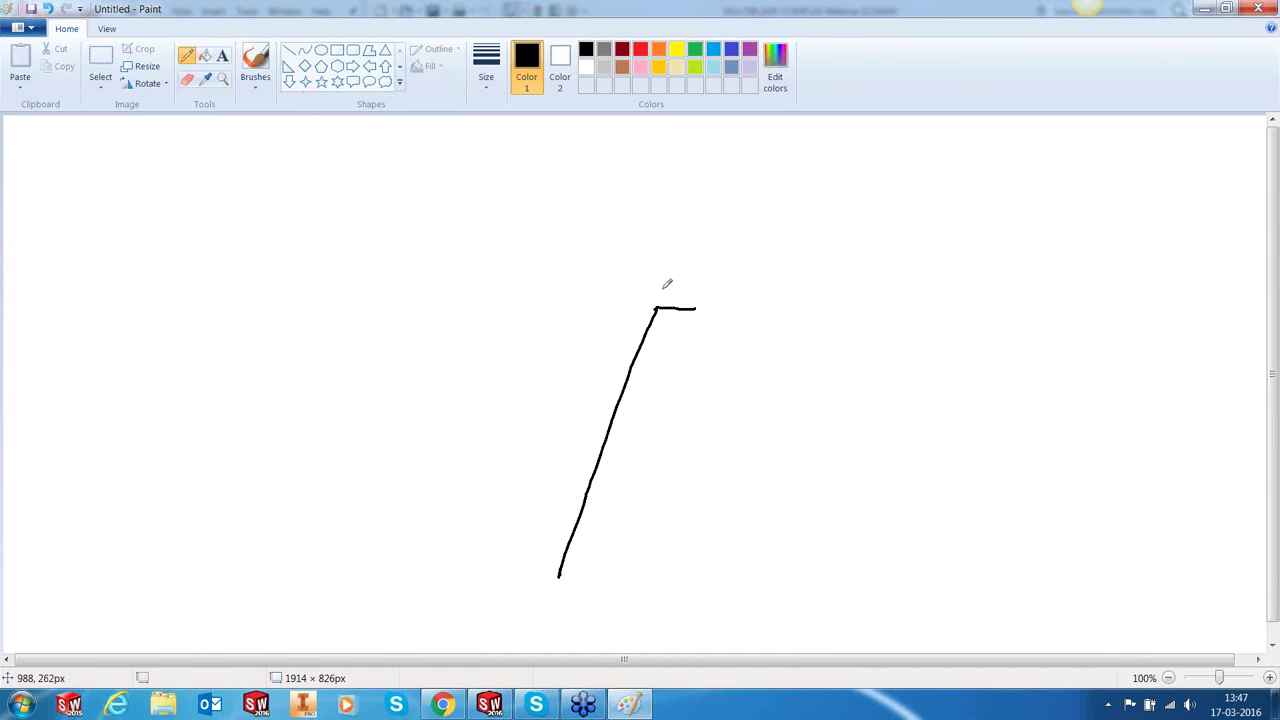
mouse_move(647, 285)
mouse_down()
mouse_move(612, 281)
mouse_move(637, 313)
mouse_move(658, 298)
mouse_move(636, 277)
mouse_up()
mouse_move(658, 305)
mouse_down()
mouse_move(668, 300)
mouse_move(608, 345)
mouse_move(645, 352)
mouse_up()
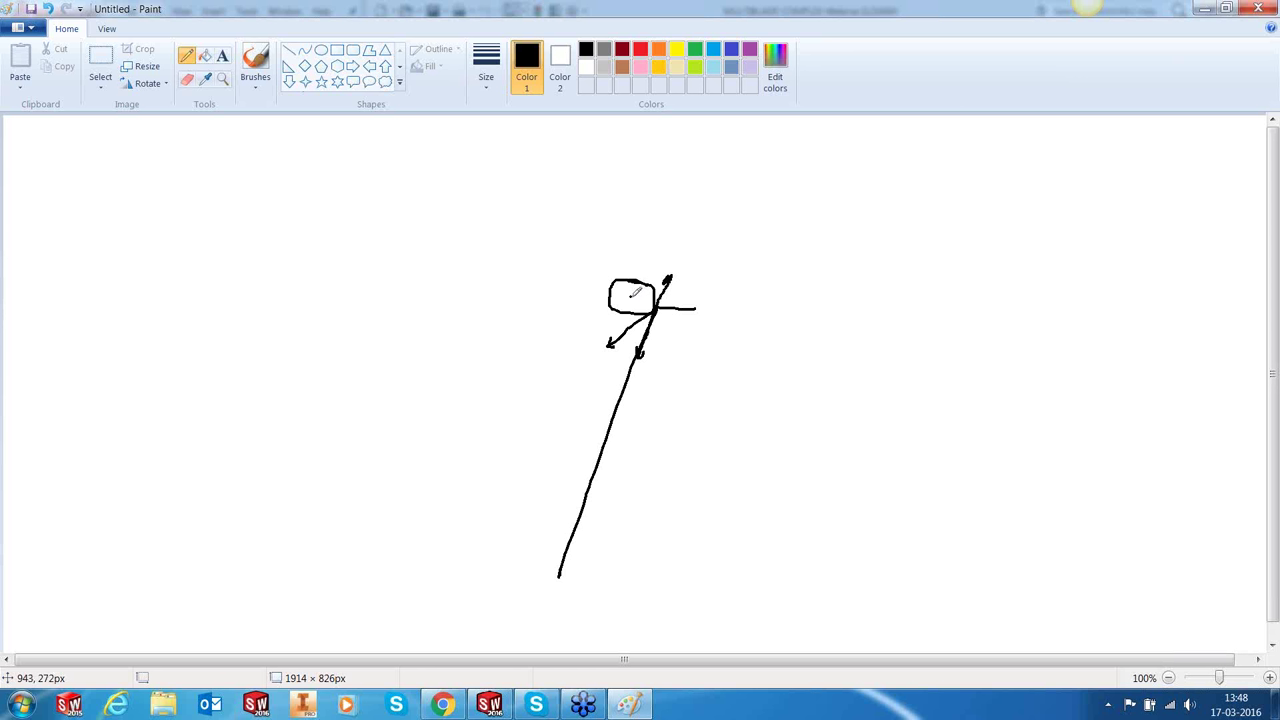
drag(632, 295, 829, 191)
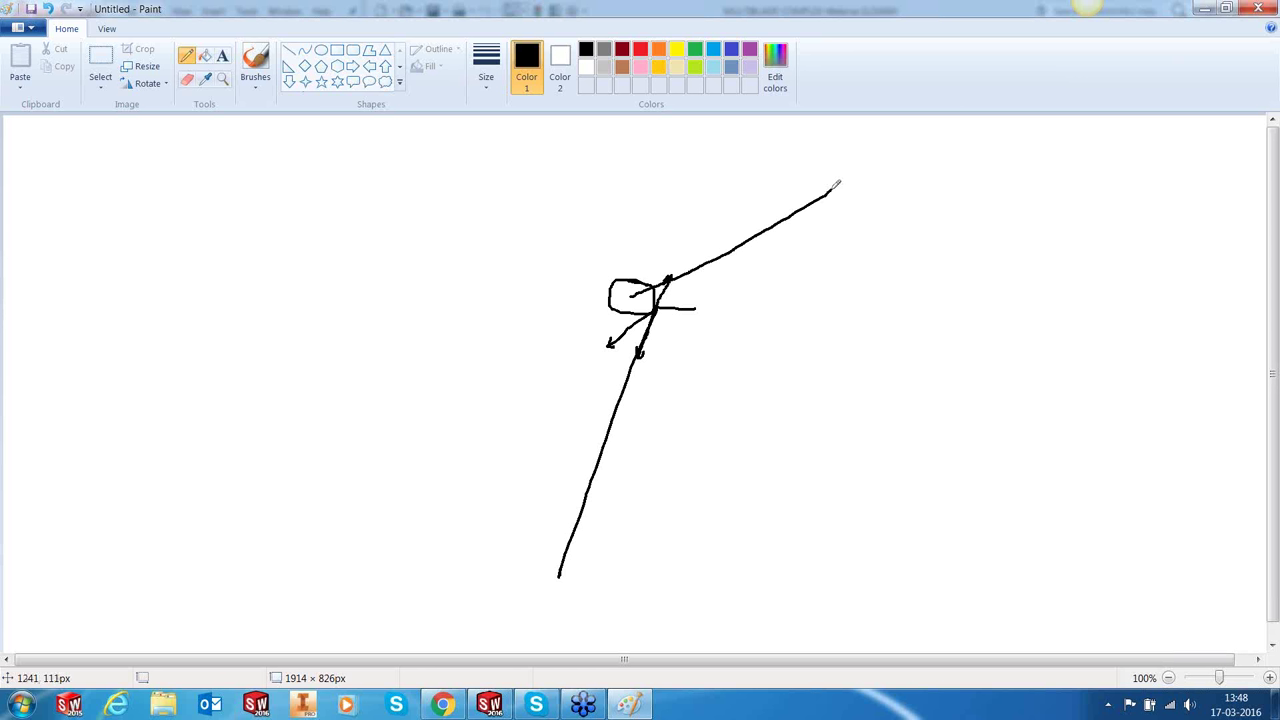
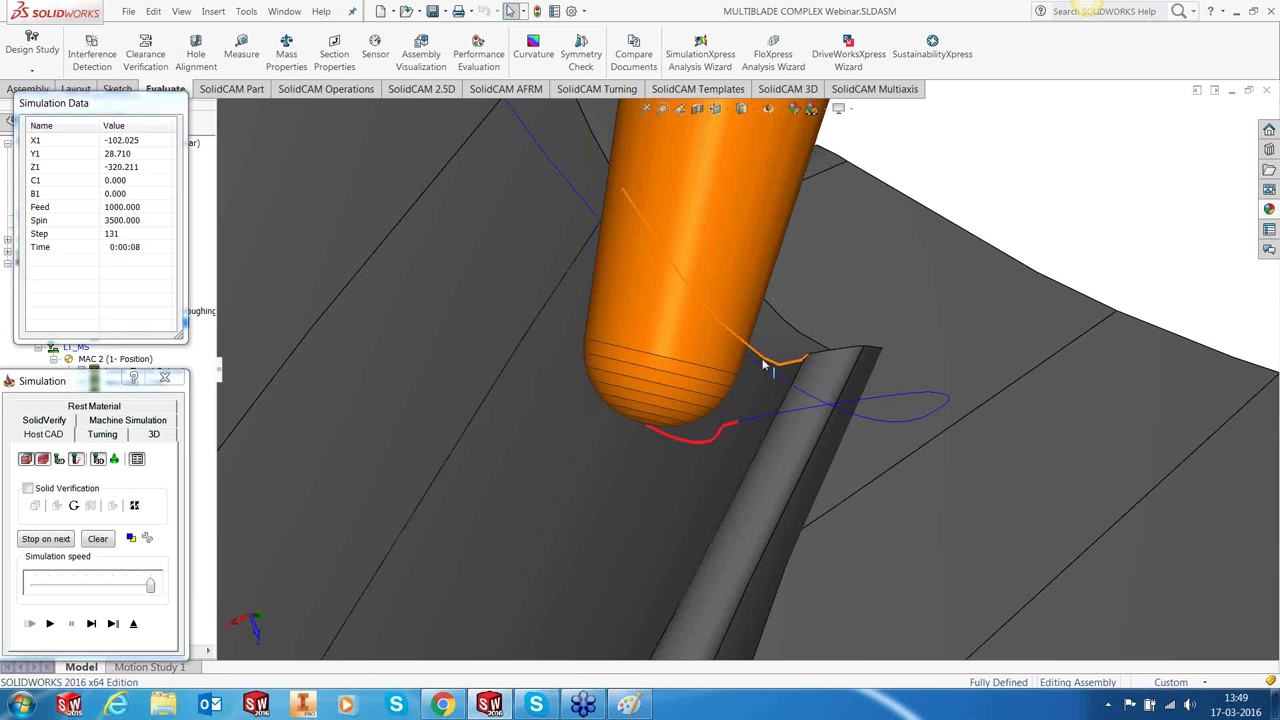
Step: Examine the single finishing pass and tool tip at the blade edge in SolidWorks, and exit the simulation
middle_drag(763, 366, 792, 325)
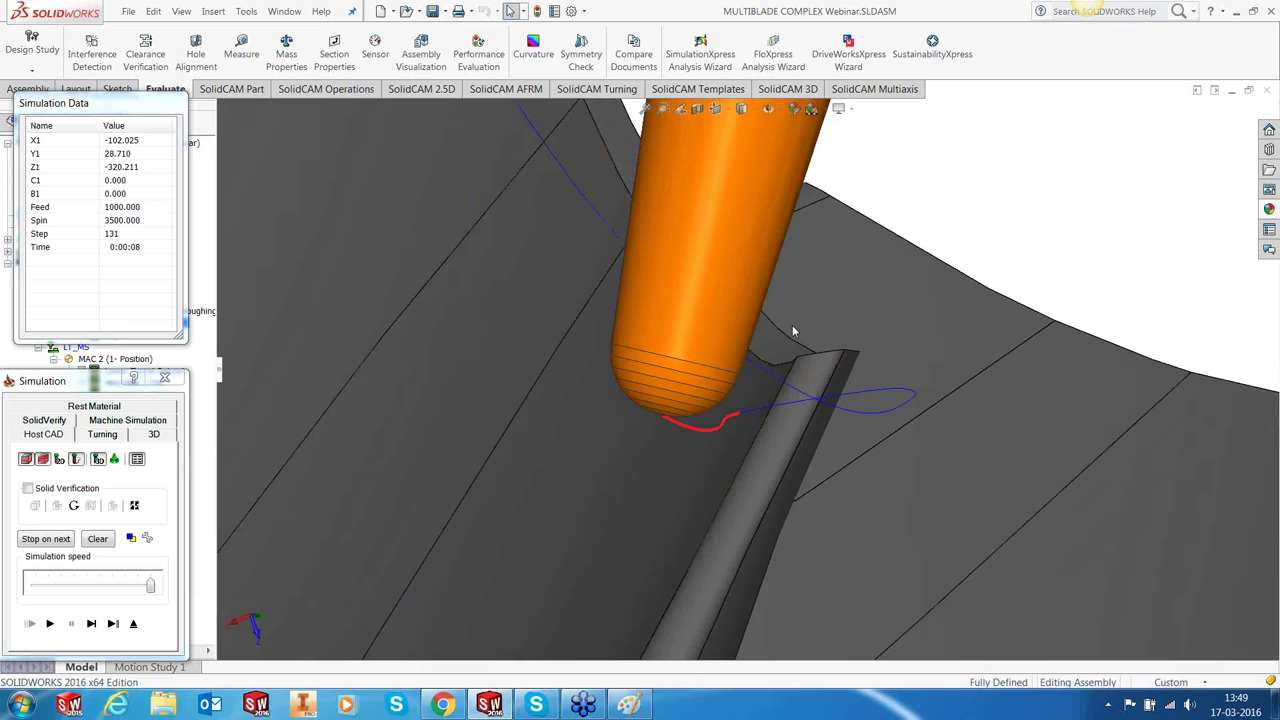
scroll(793, 331, up, 5)
scroll(793, 331, up, 5)
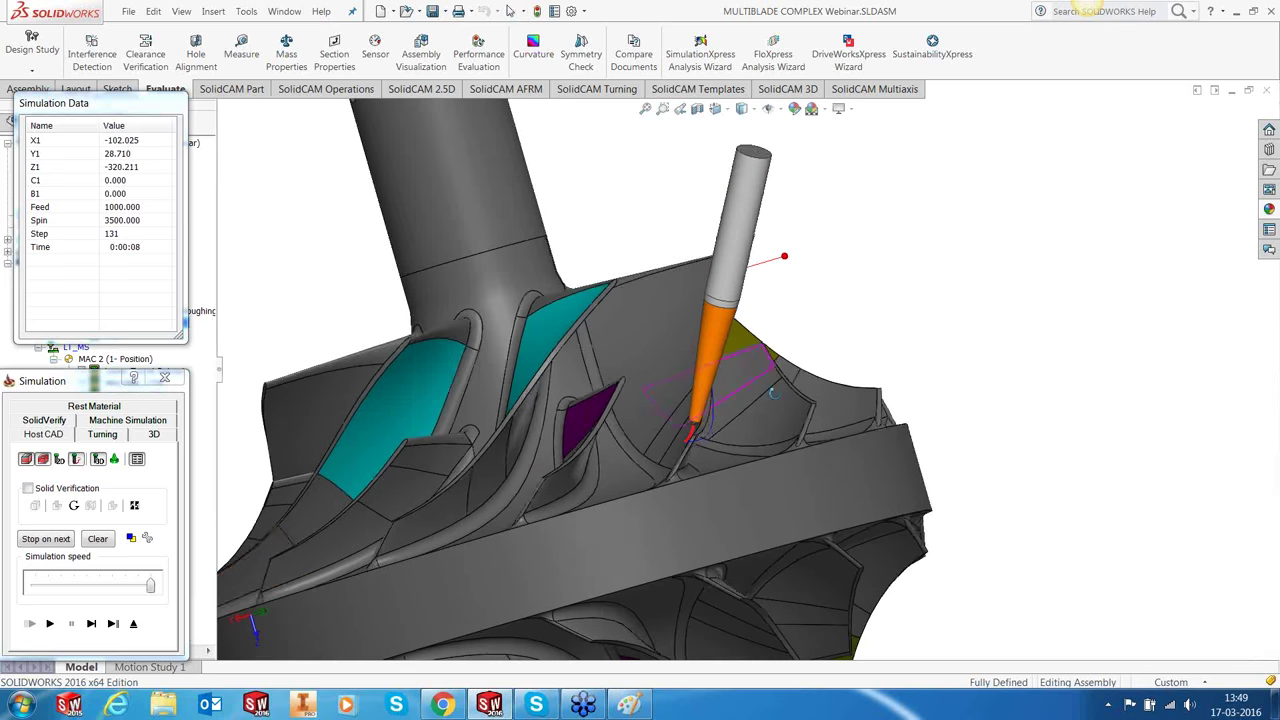
key(Escape)
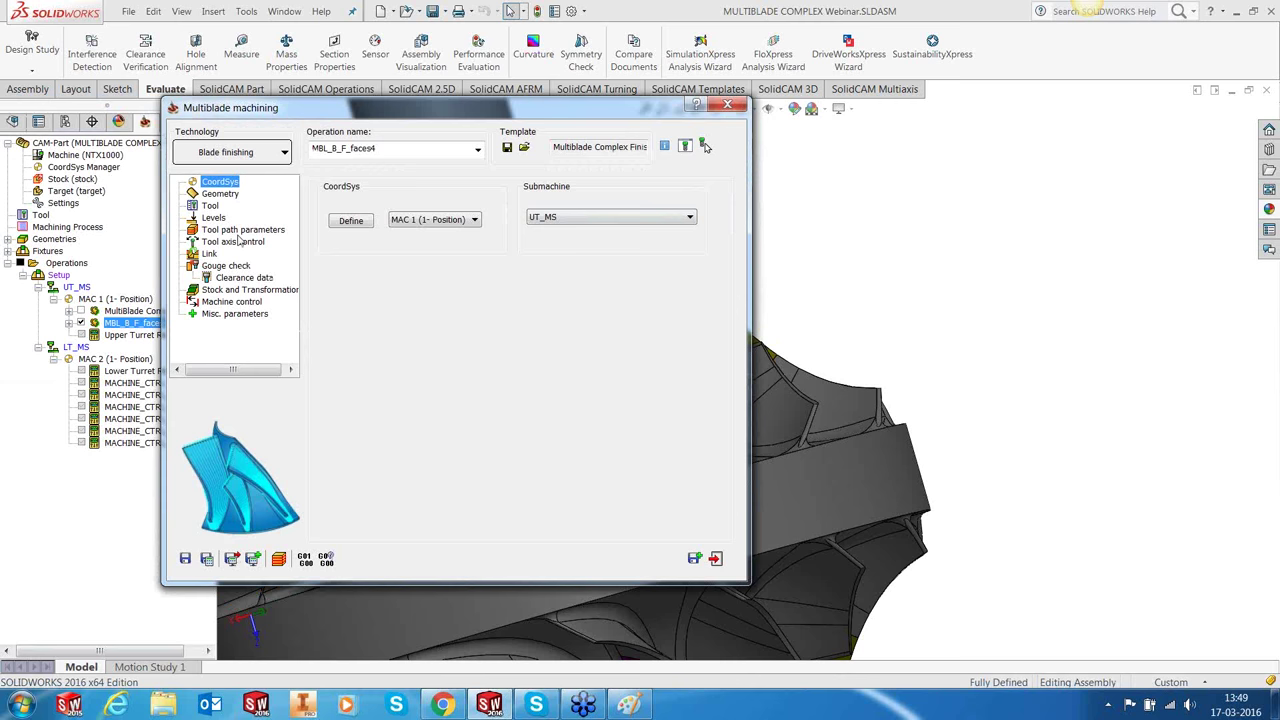
Step: Review the blade finishing operation's layer distance and area start and end settings, and close the operation
click(243, 229)
click(404, 188)
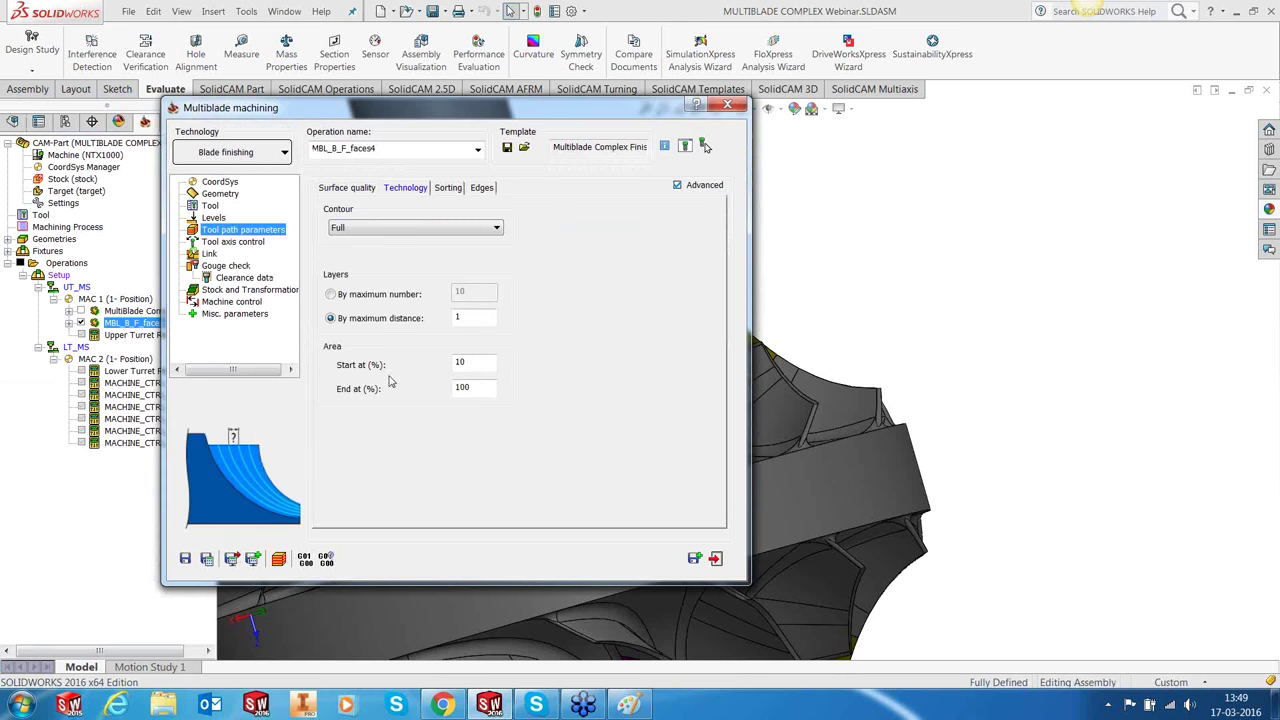
double_click(477, 362)
click(727, 105)
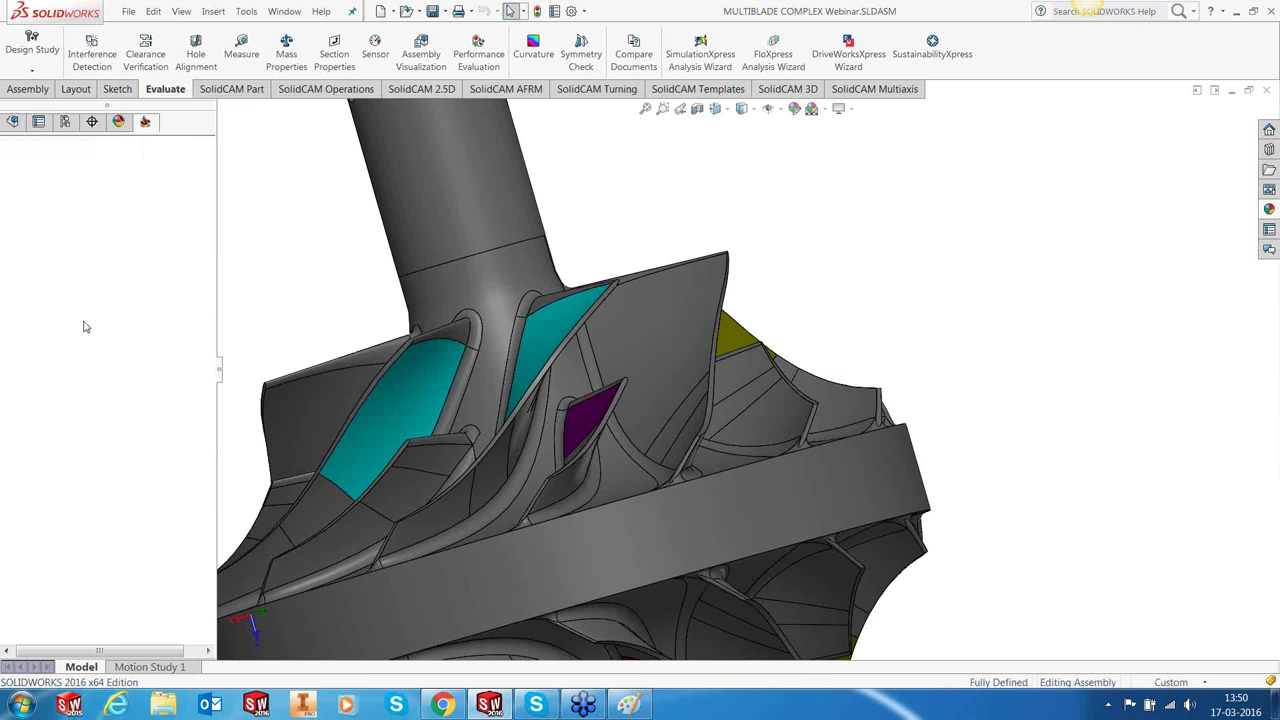
Step: Display the MultiBlade Complex Roughing tool path on the impeller and open its machine simulation
click(140, 311)
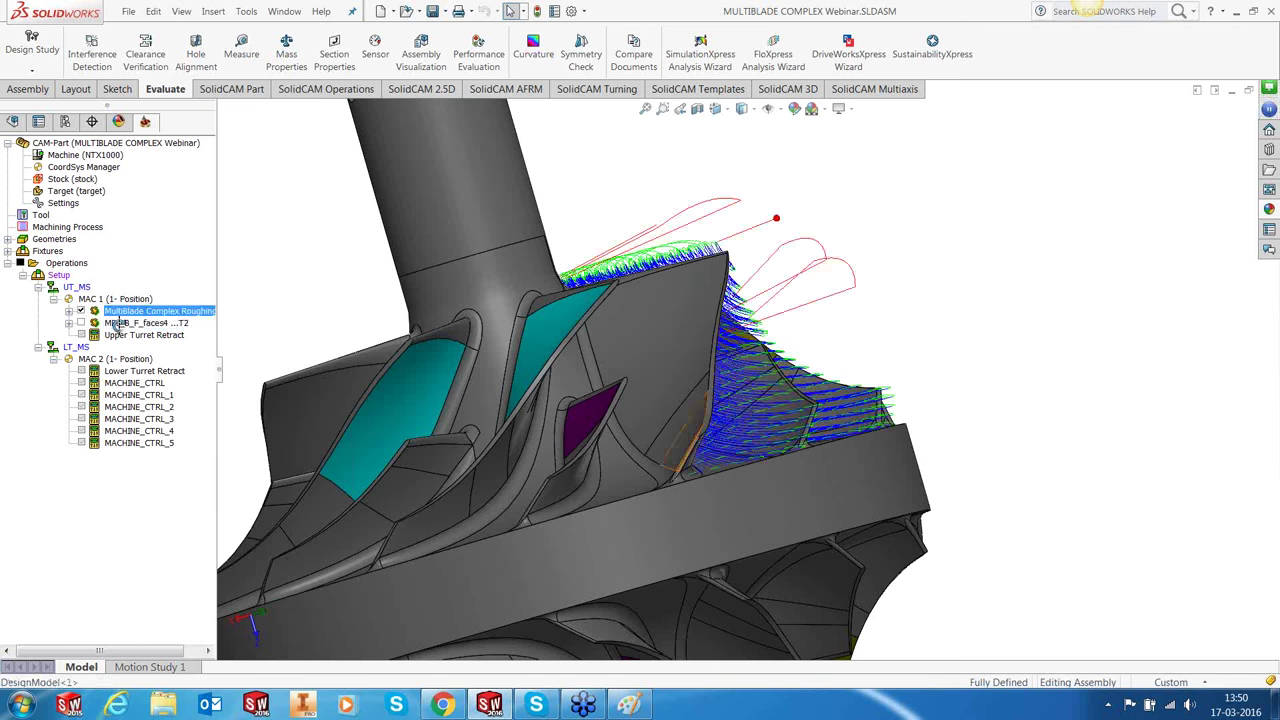
key(ctrl+shift+z)
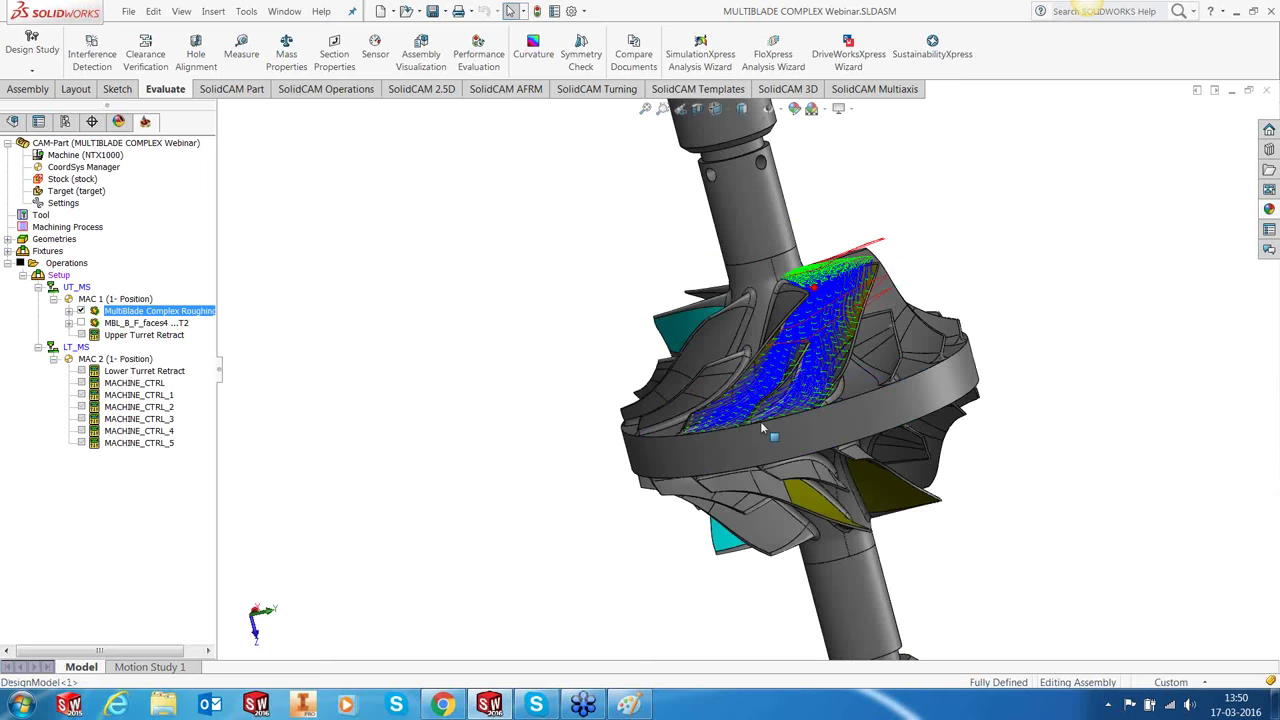
scroll(762, 428, down, 2)
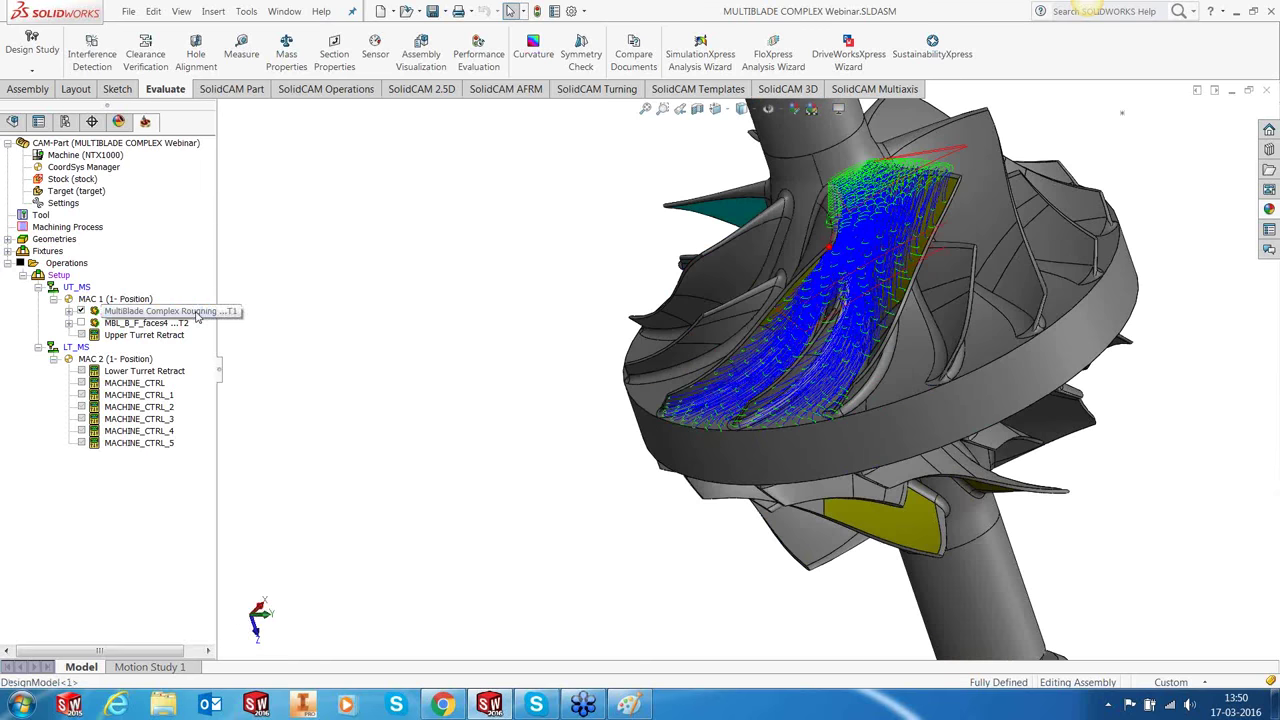
right_click(197, 300)
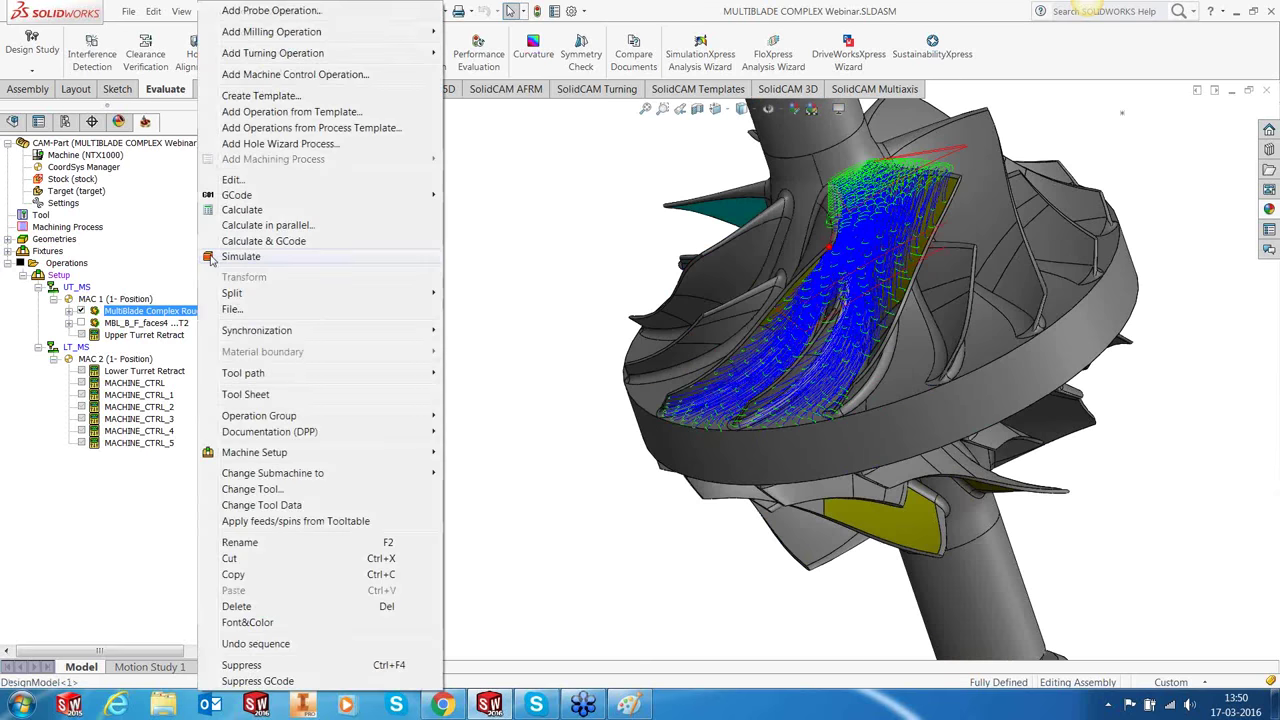
click(241, 256)
click(129, 434)
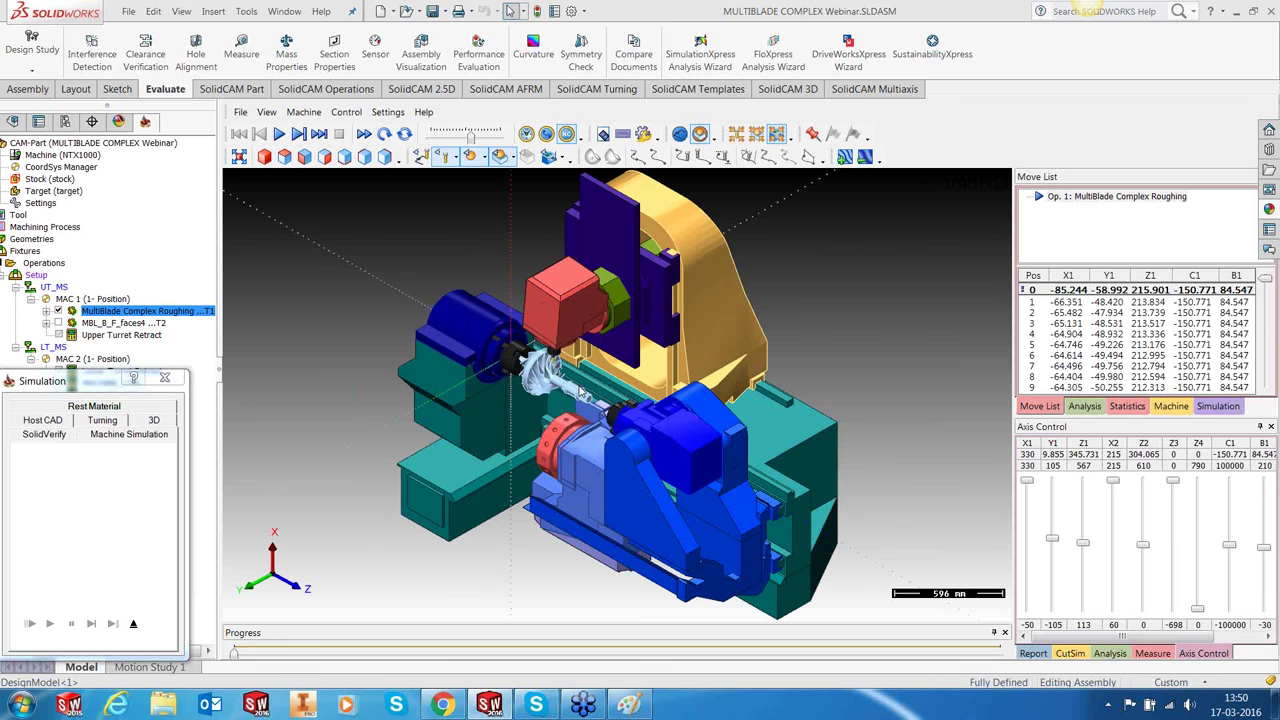
Step: Play the roughing machine simulation at a higher speed in a view perpendicular to the X-Z plane, and exit it
click(284, 157)
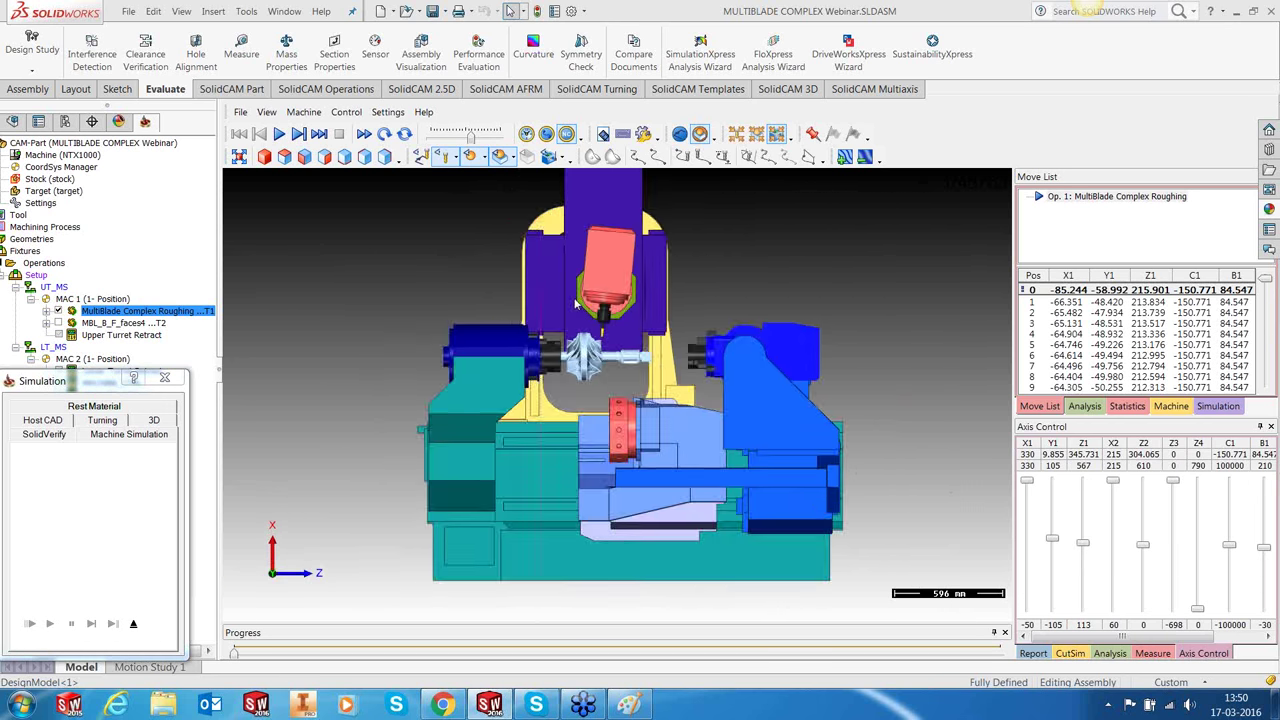
scroll(577, 305, up, 2)
click(279, 134)
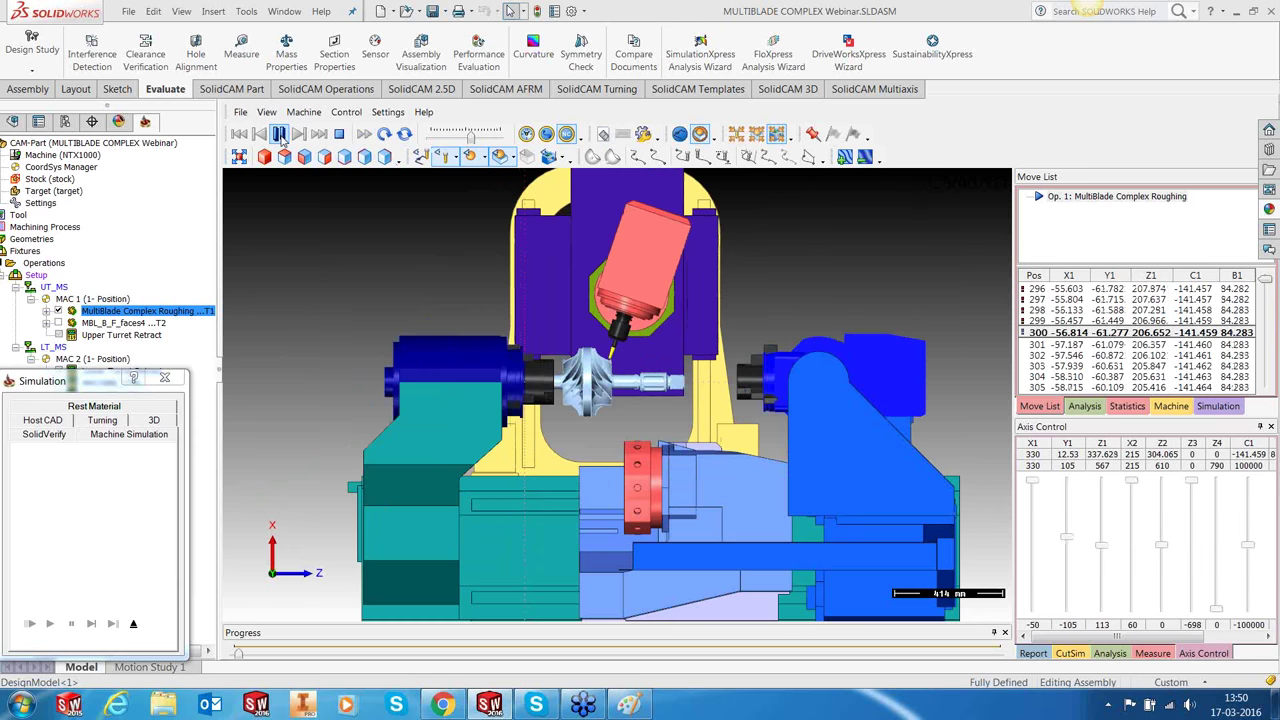
drag(470, 131, 481, 132)
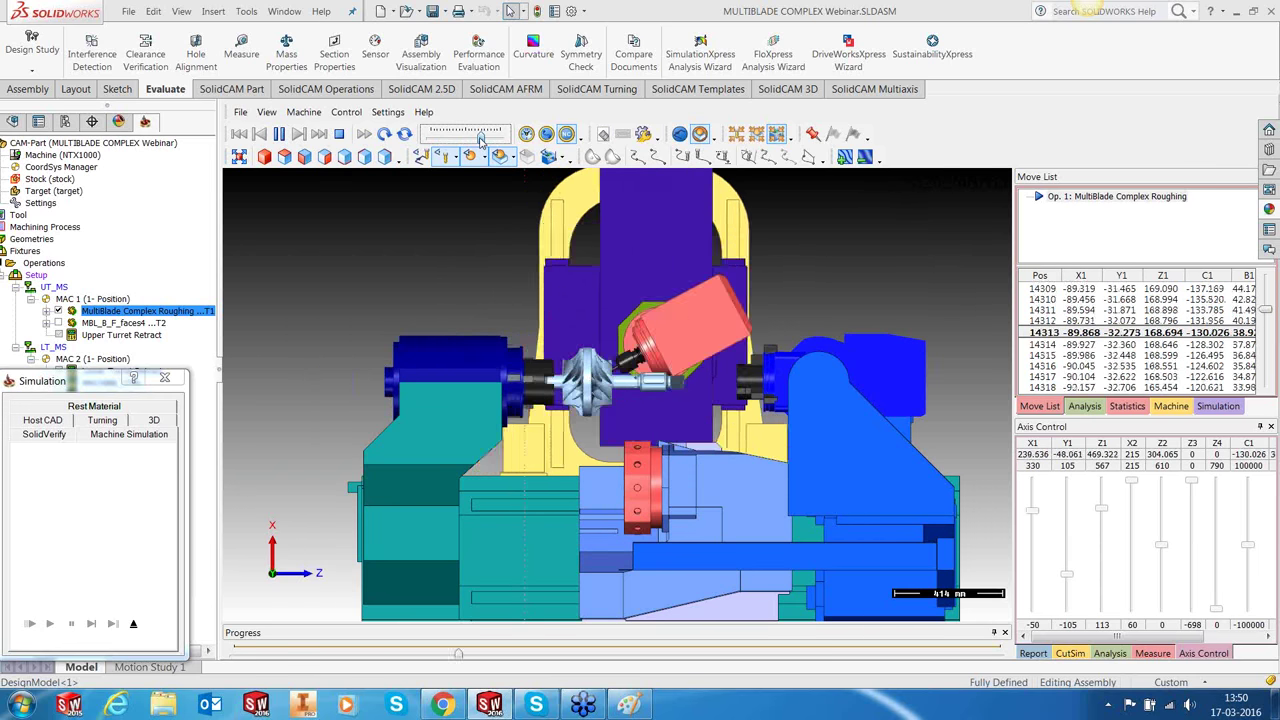
click(280, 134)
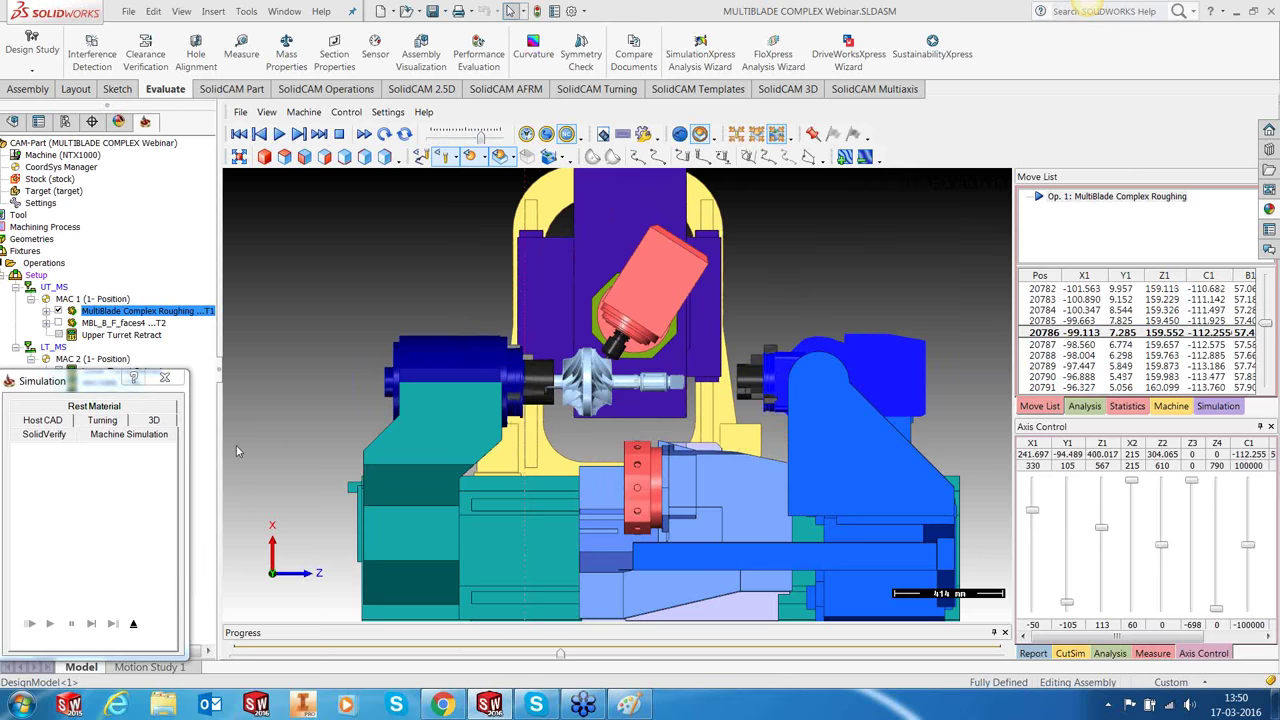
click(133, 625)
click(134, 625)
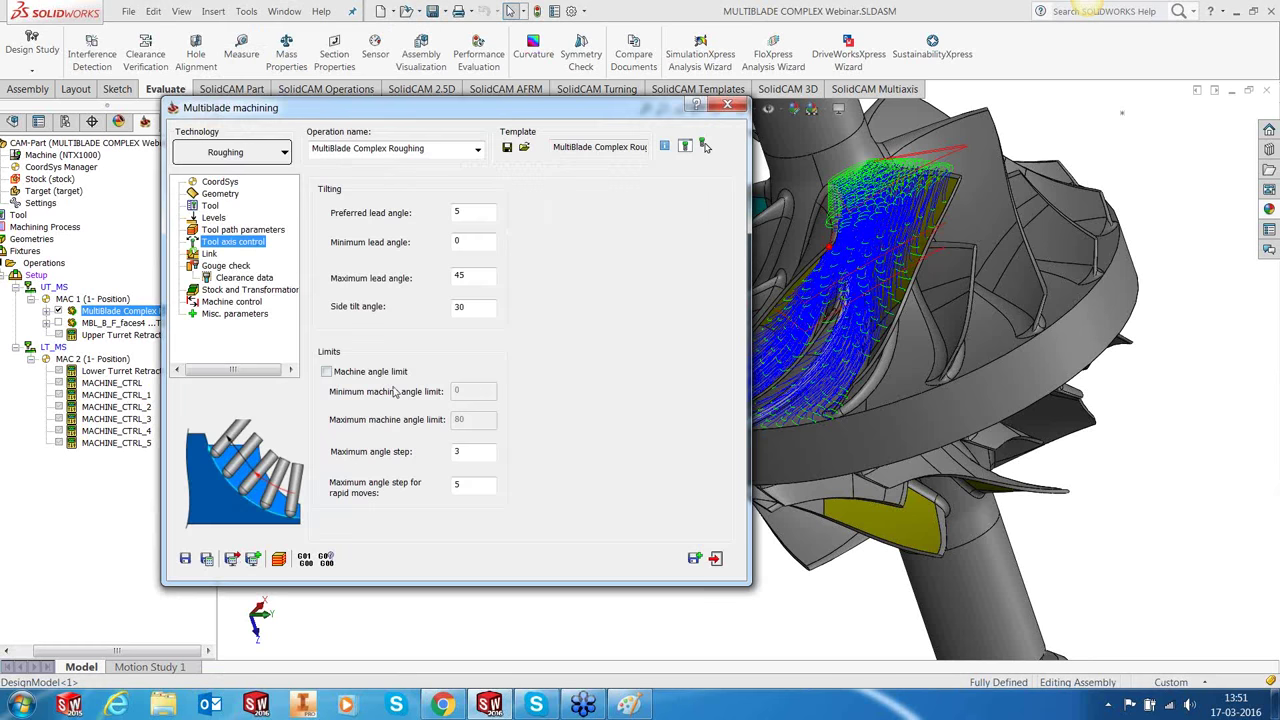
Step: Enable the roughing operation's machine angle limit, examine its limit values and the edge trimming settings, and exit without saving
click(392, 373)
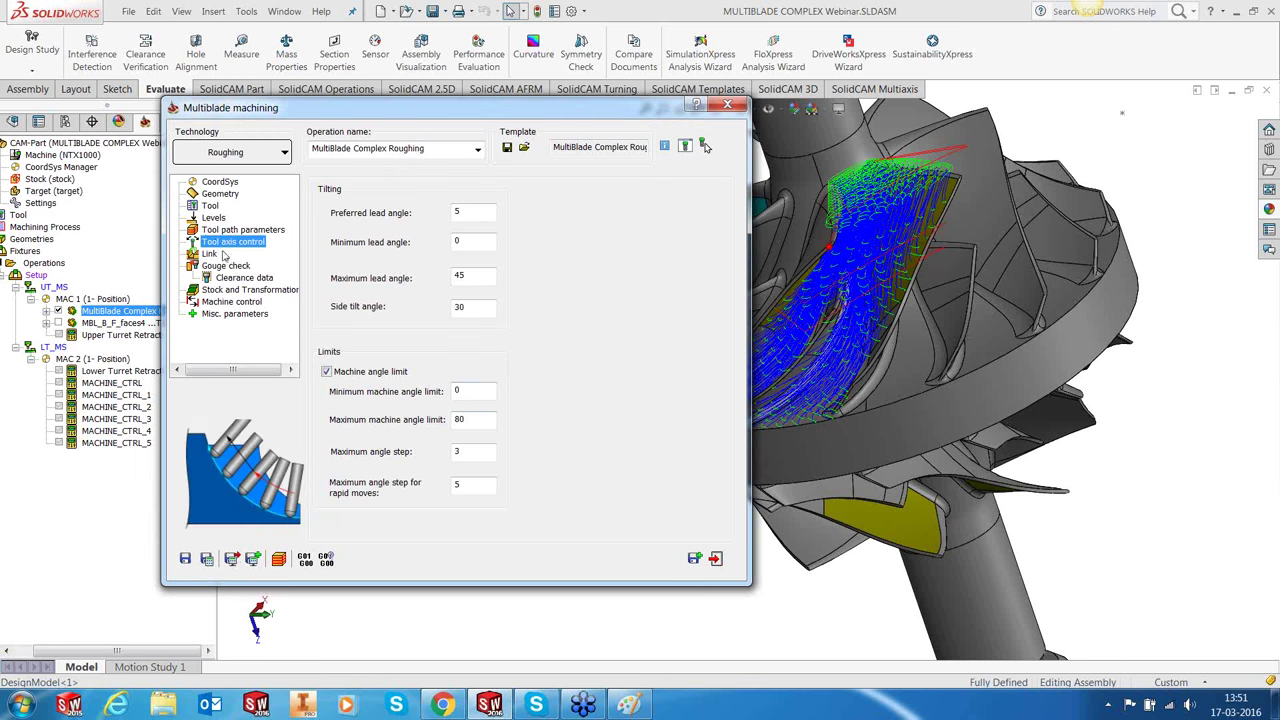
click(262, 230)
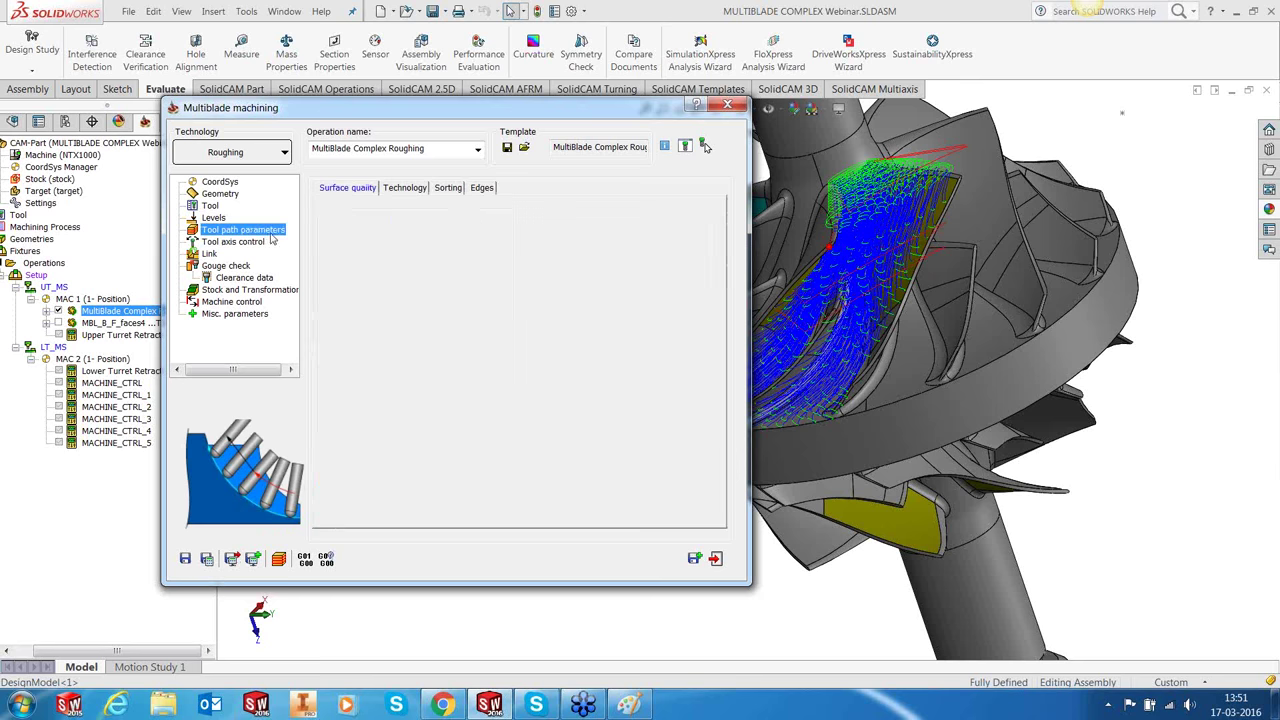
click(483, 188)
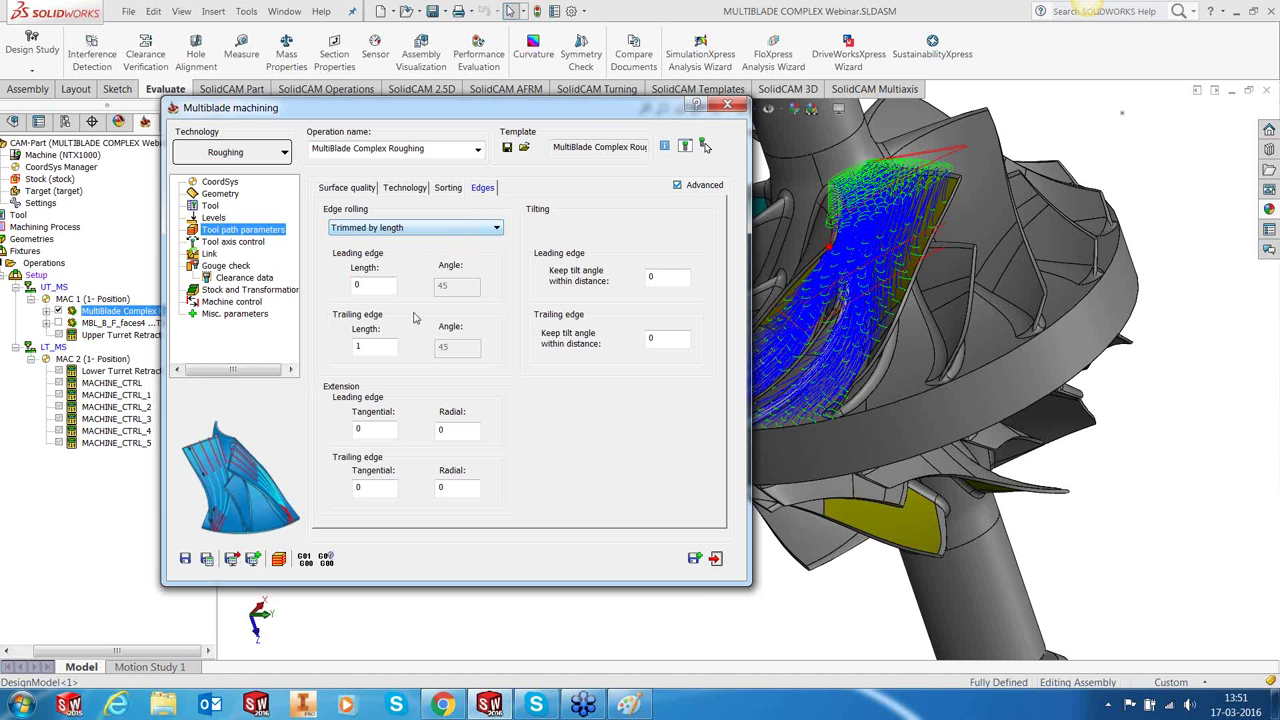
double_click(384, 345)
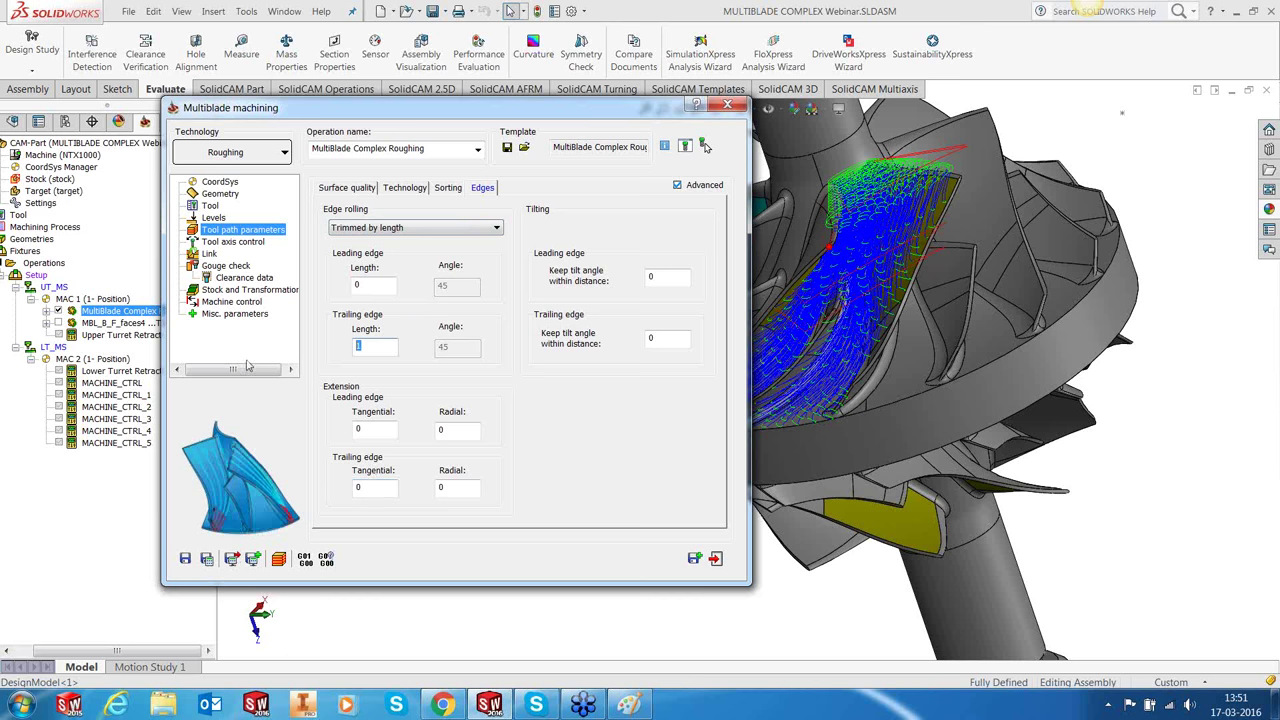
click(240, 242)
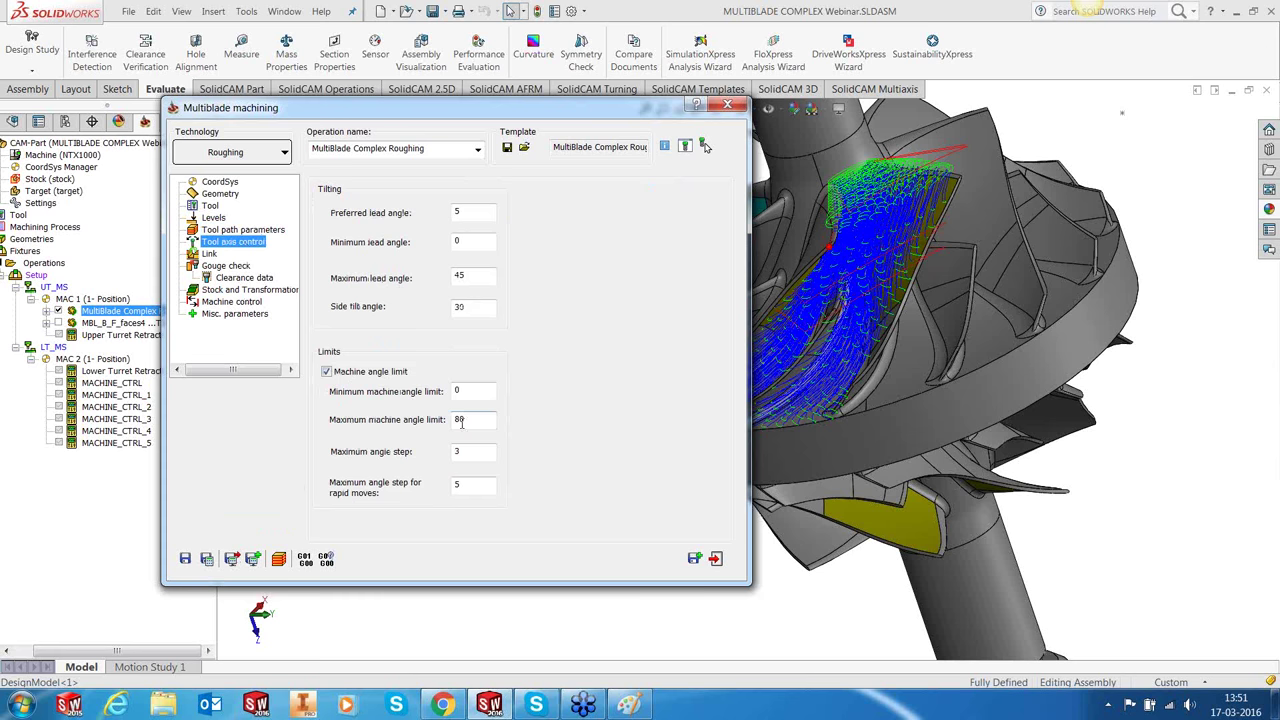
click(470, 391)
click(728, 104)
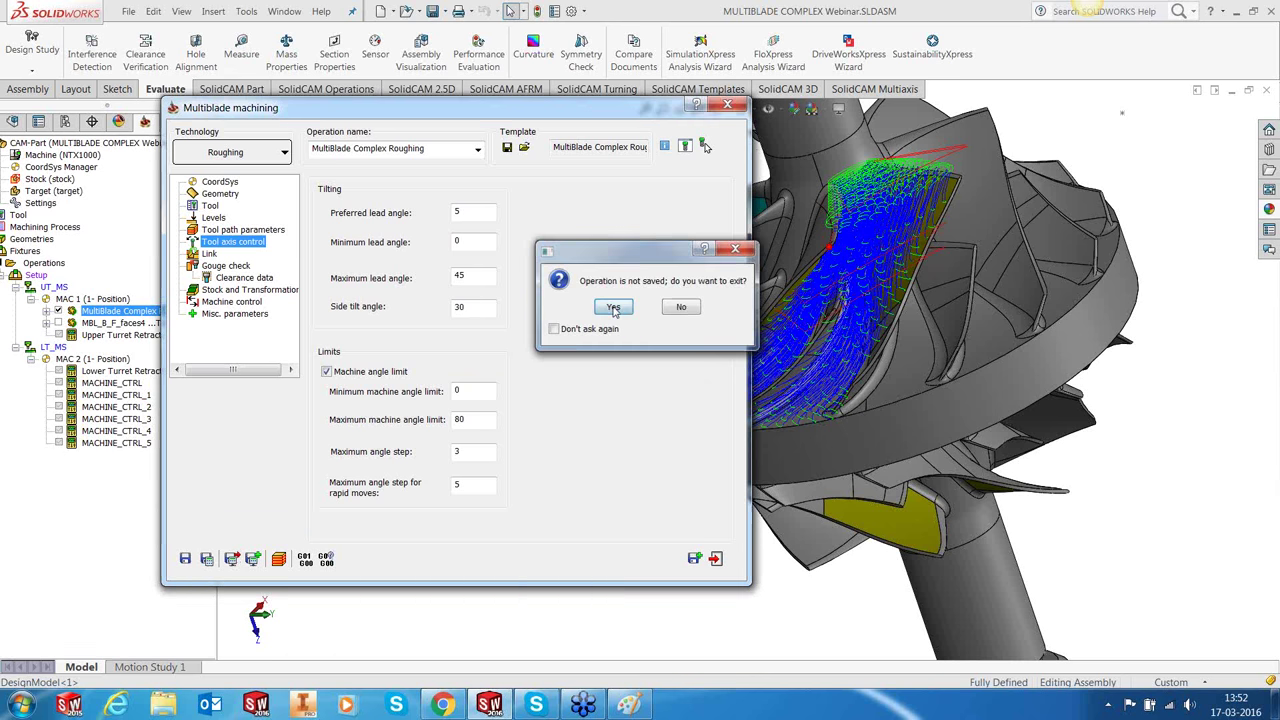
click(614, 308)
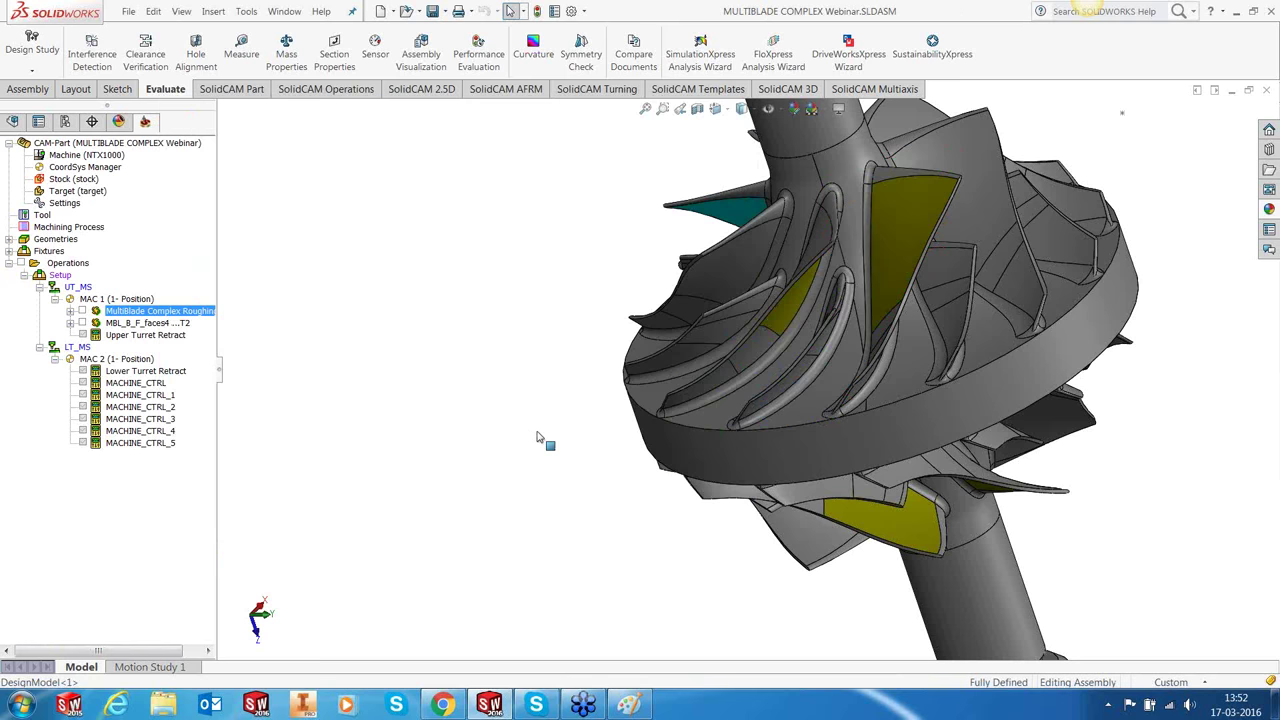
Step: Show the MBL_B_F_faces4 finishing tool path, examine it around the blade from several angles, and hide it
middle_drag(537, 437, 795, 272)
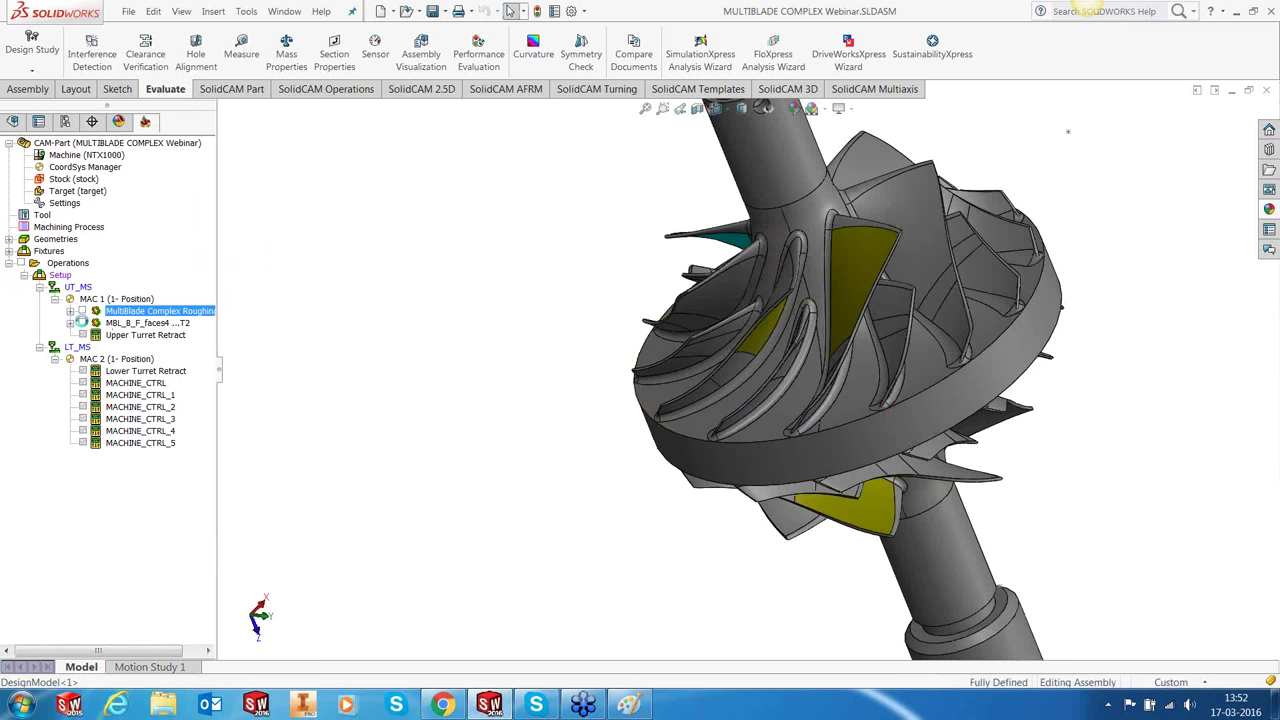
click(82, 322)
middle_drag(916, 340, 767, 390)
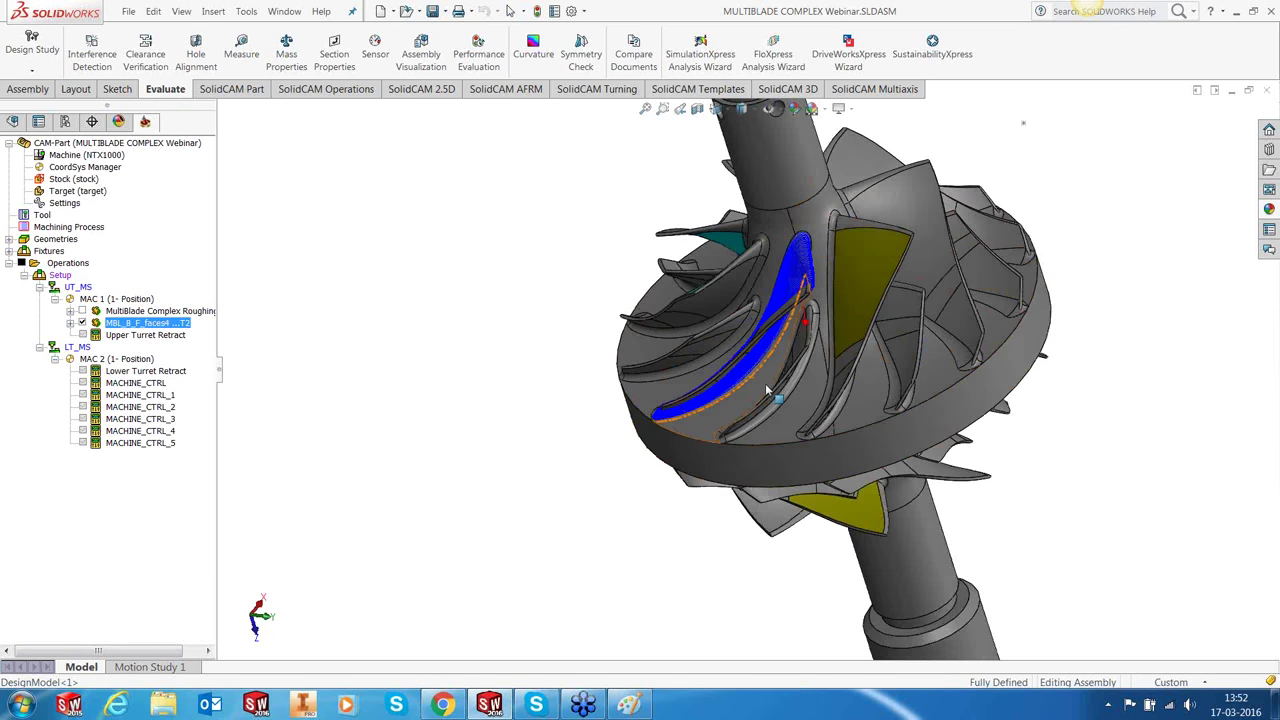
scroll(765, 383, down, 3)
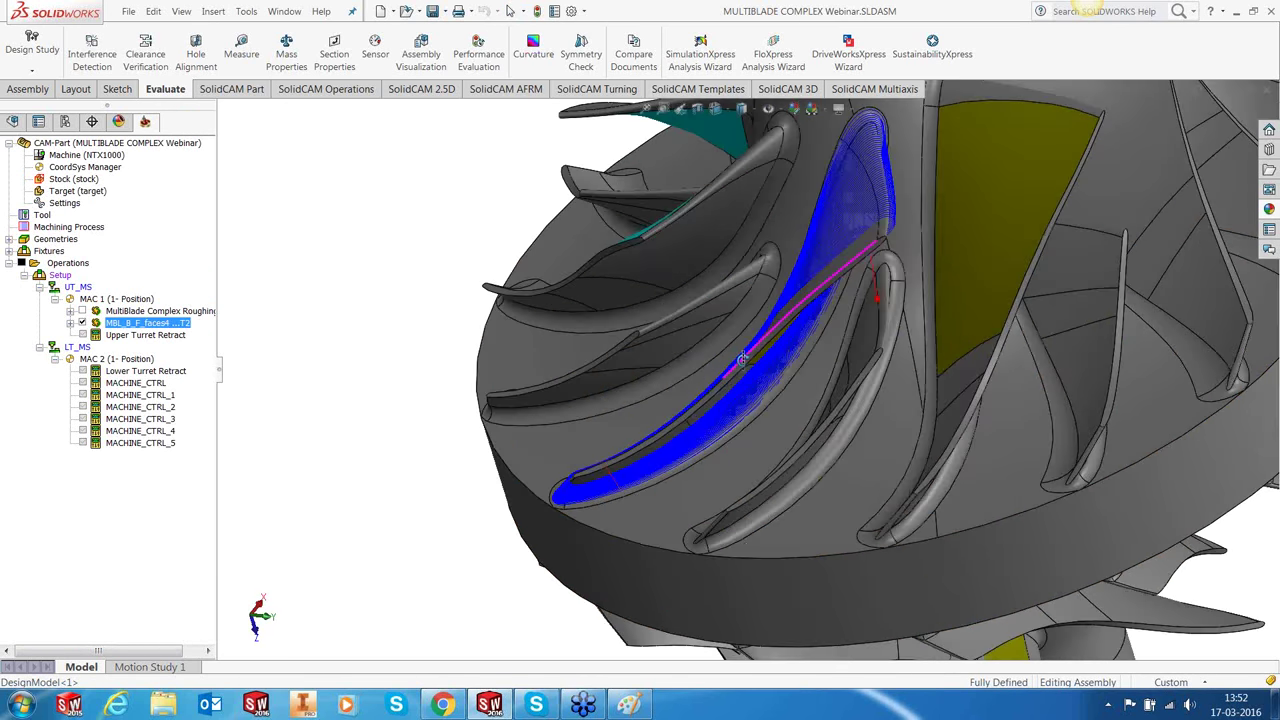
middle_drag(743, 360, 612, 438)
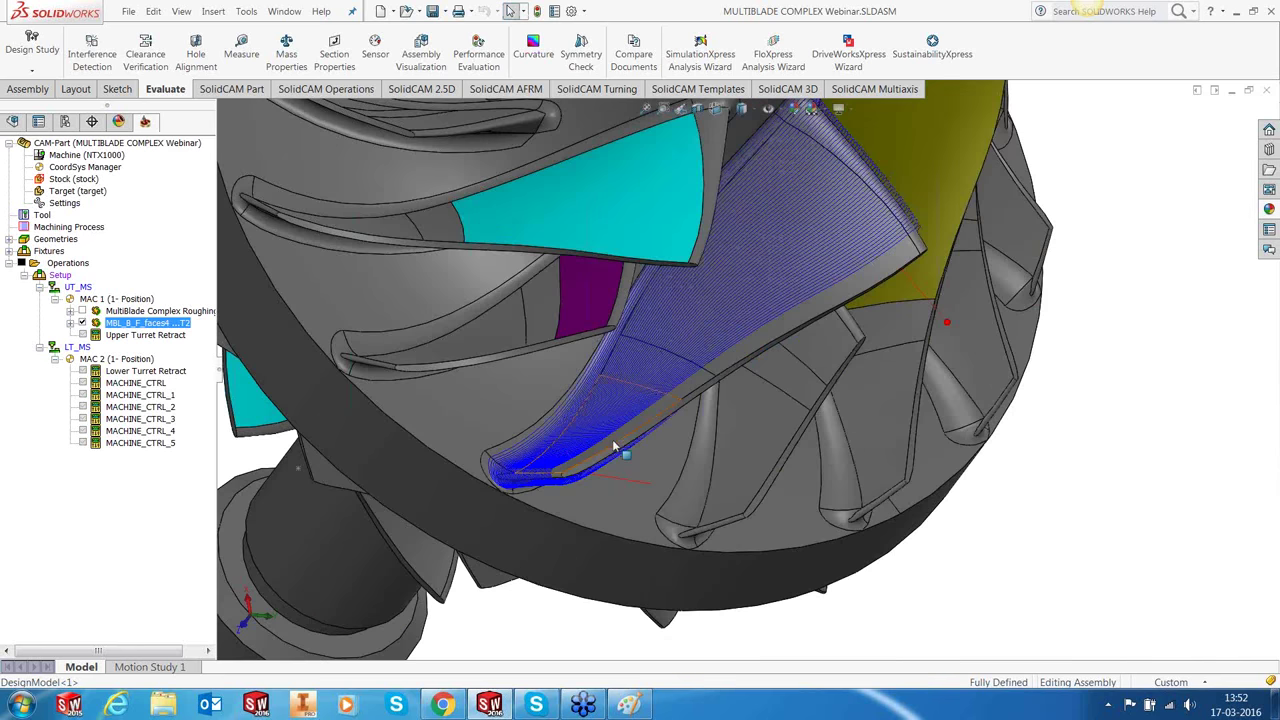
scroll(618, 448, up, 2)
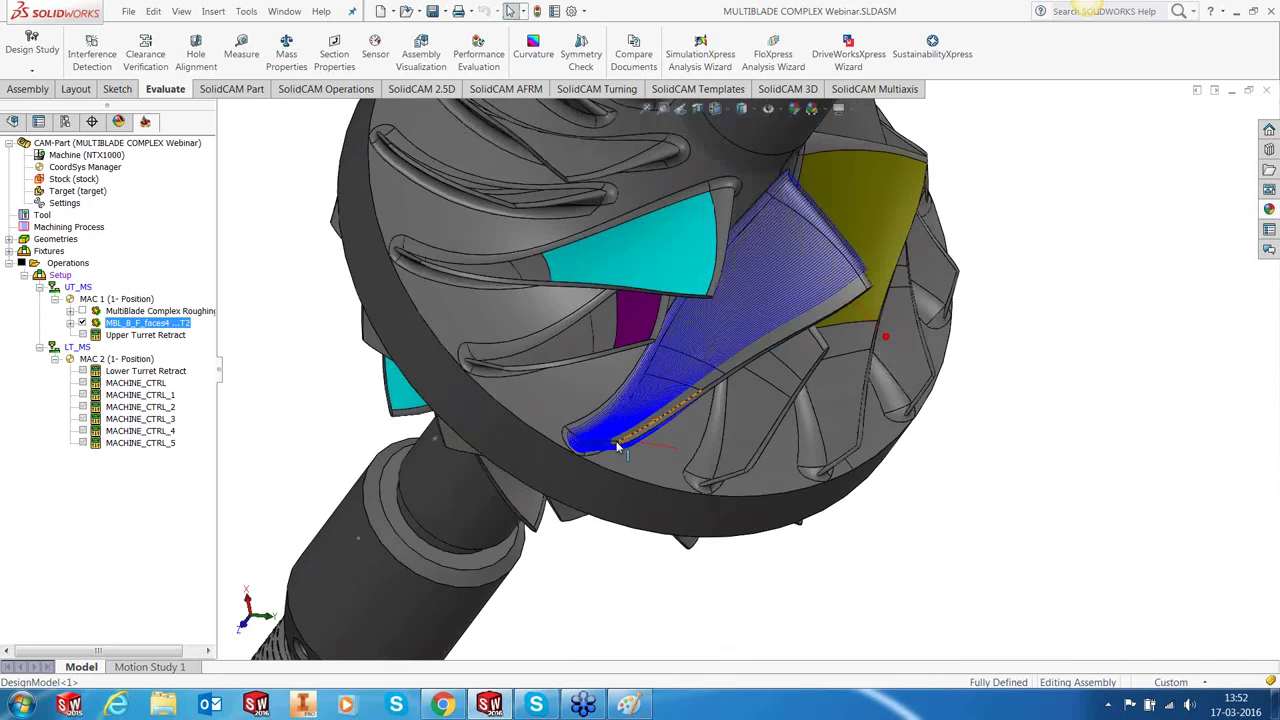
middle_drag(618, 448, 560, 420)
click(82, 323)
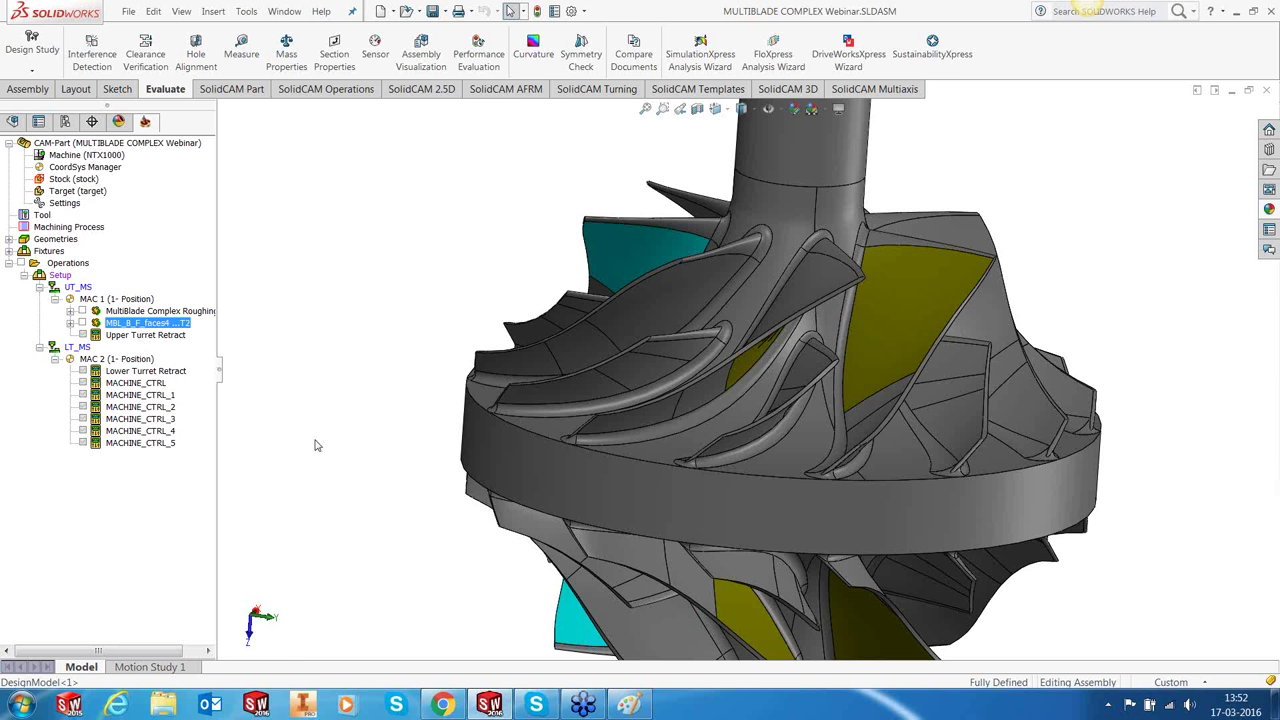
Step: Add a roughing operation from the MultiBlade Complex Roughing template after MACHINE_CTRL_5, using the UT_BS submachine
right_click(157, 446)
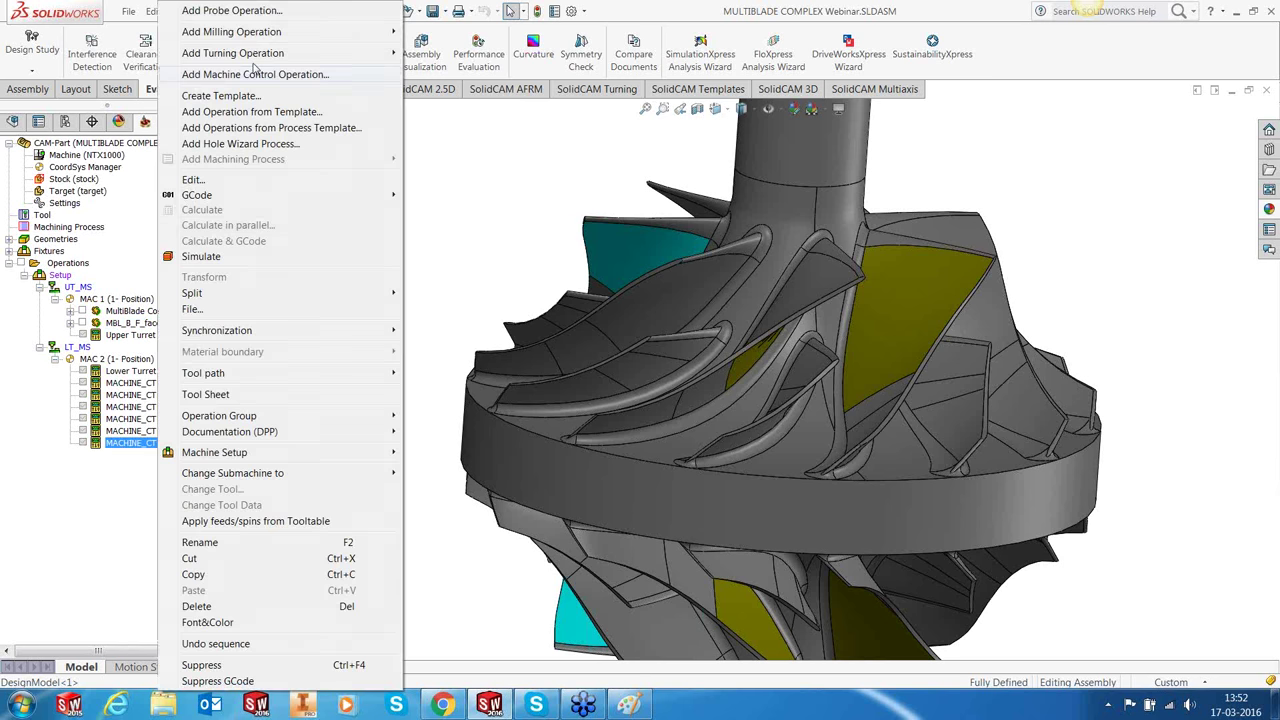
click(261, 113)
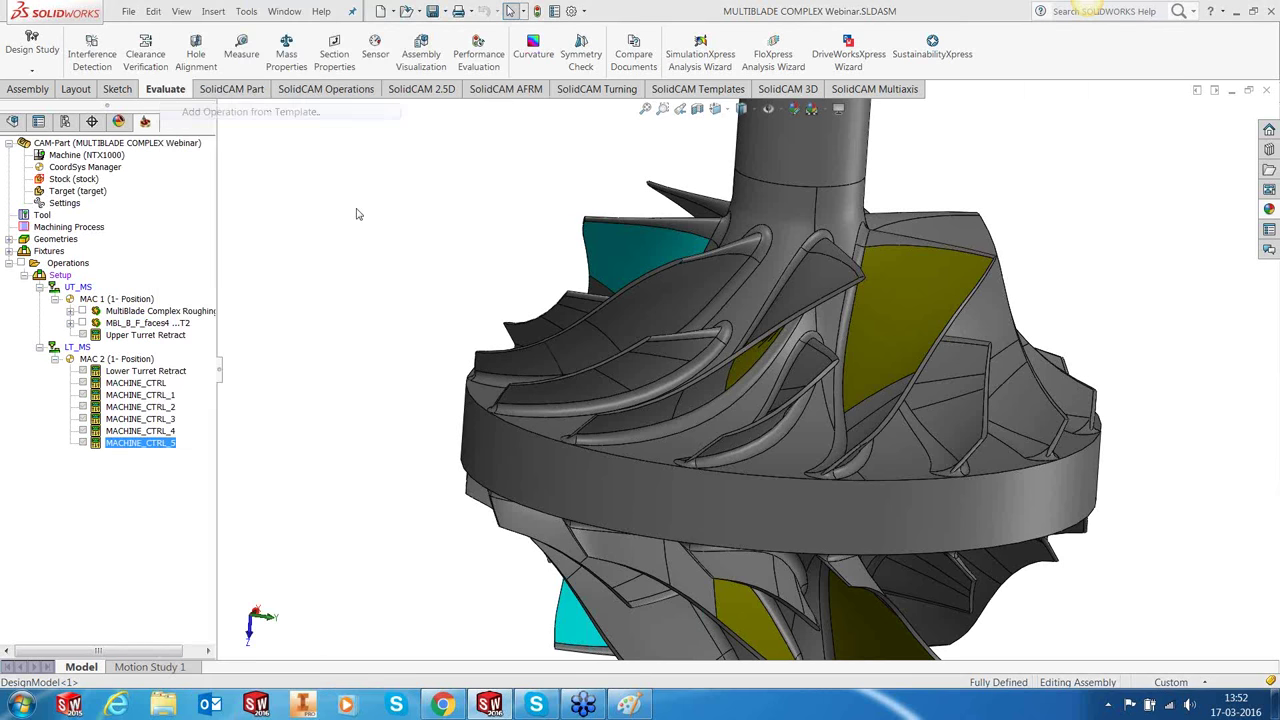
click(580, 450)
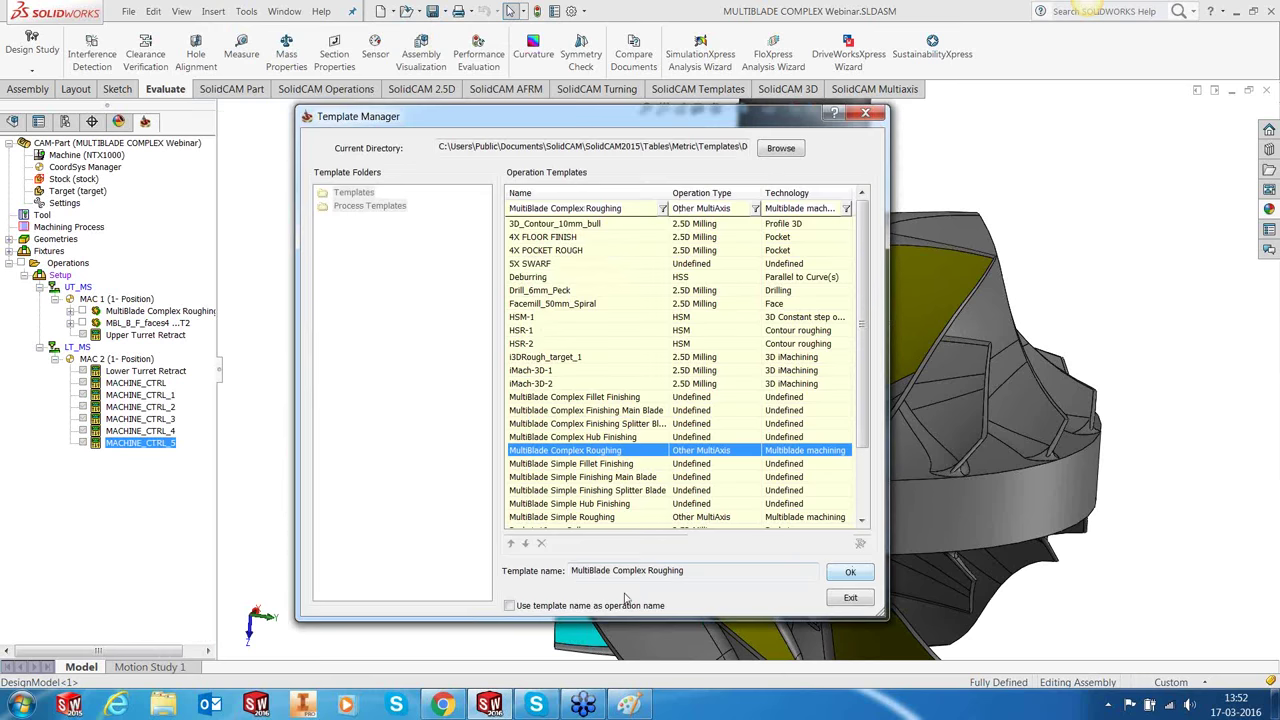
click(849, 573)
click(497, 348)
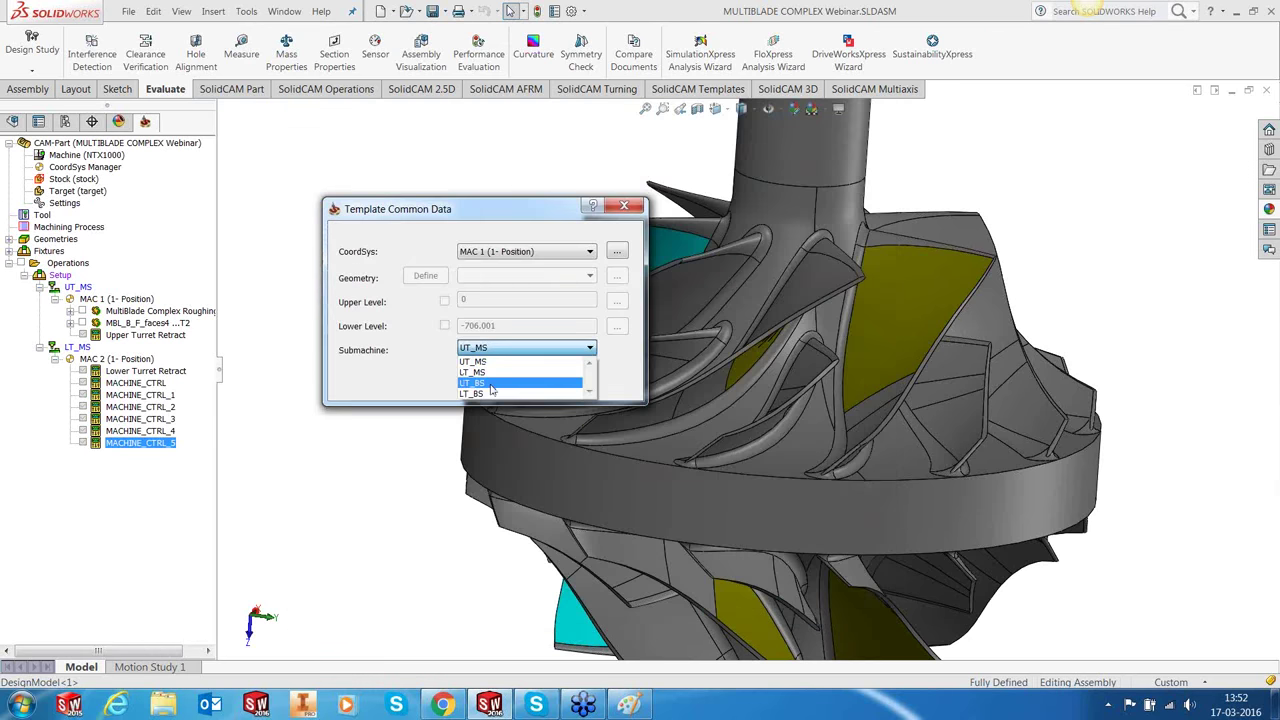
click(490, 385)
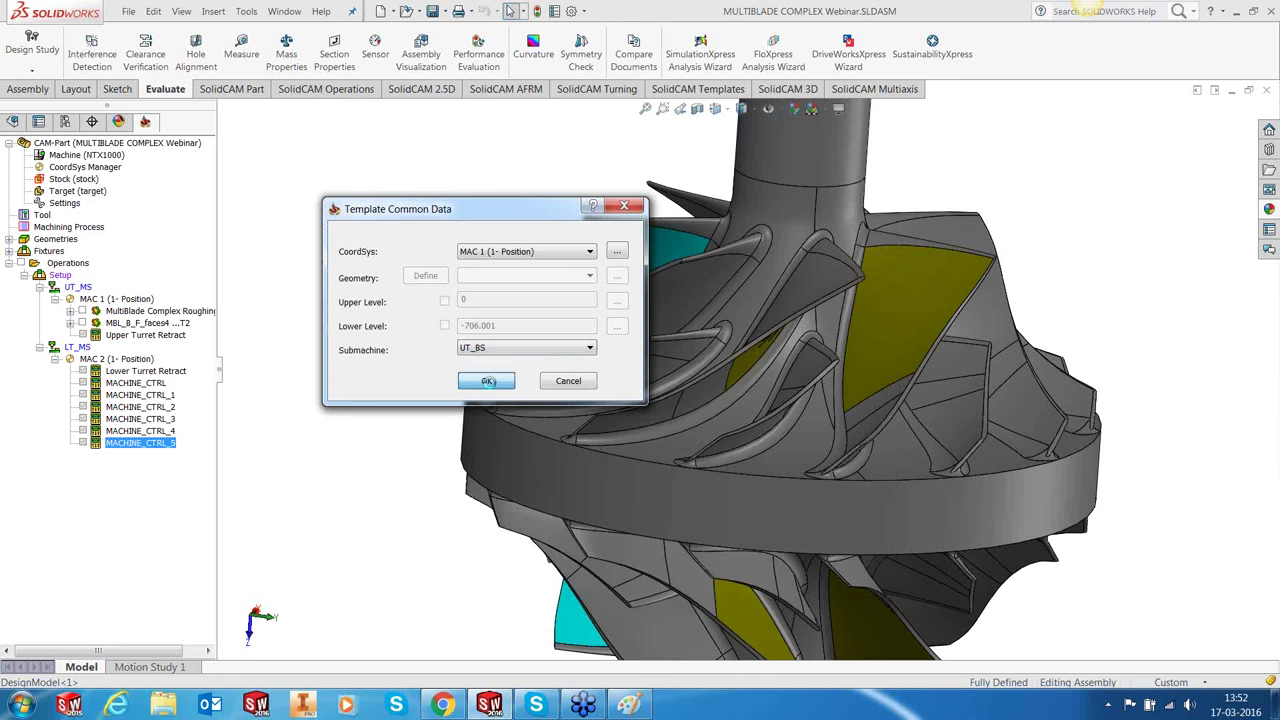
click(488, 383)
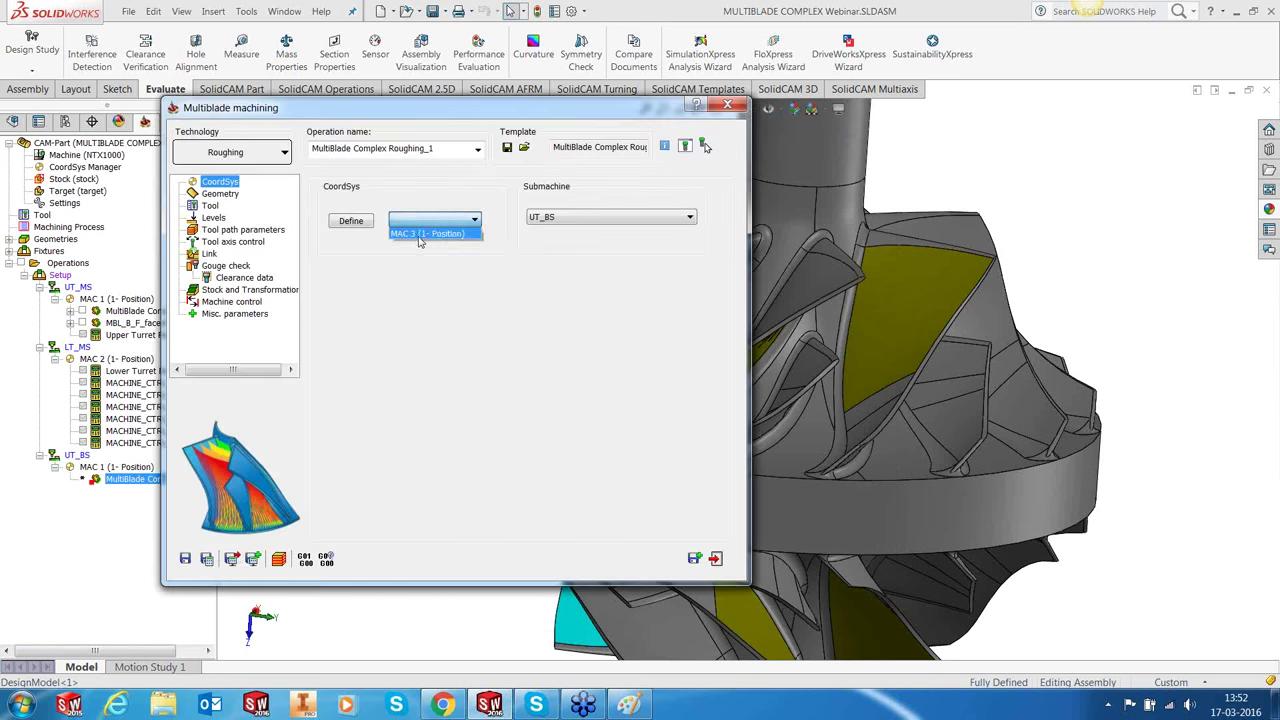
Step: Browse the existing geometries for the roughing operation's blades, splitters and fillets, examining faces6 and faces7 on the impeller
click(216, 194)
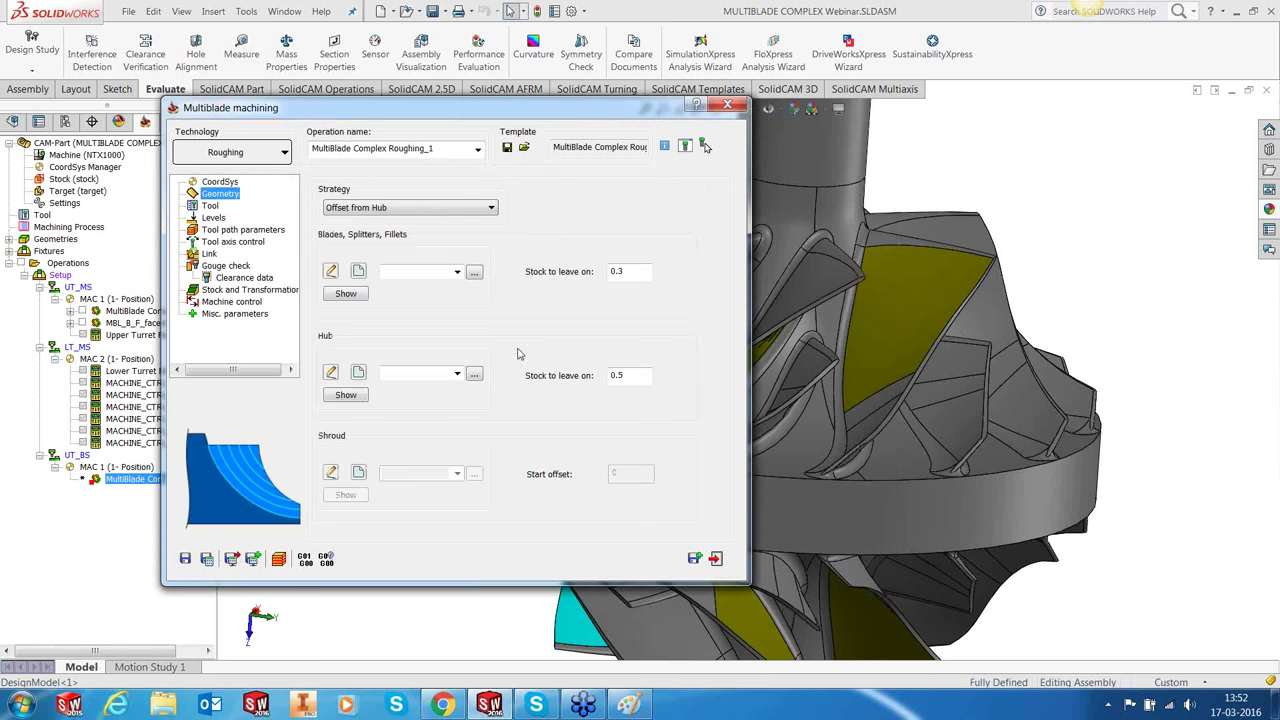
click(475, 274)
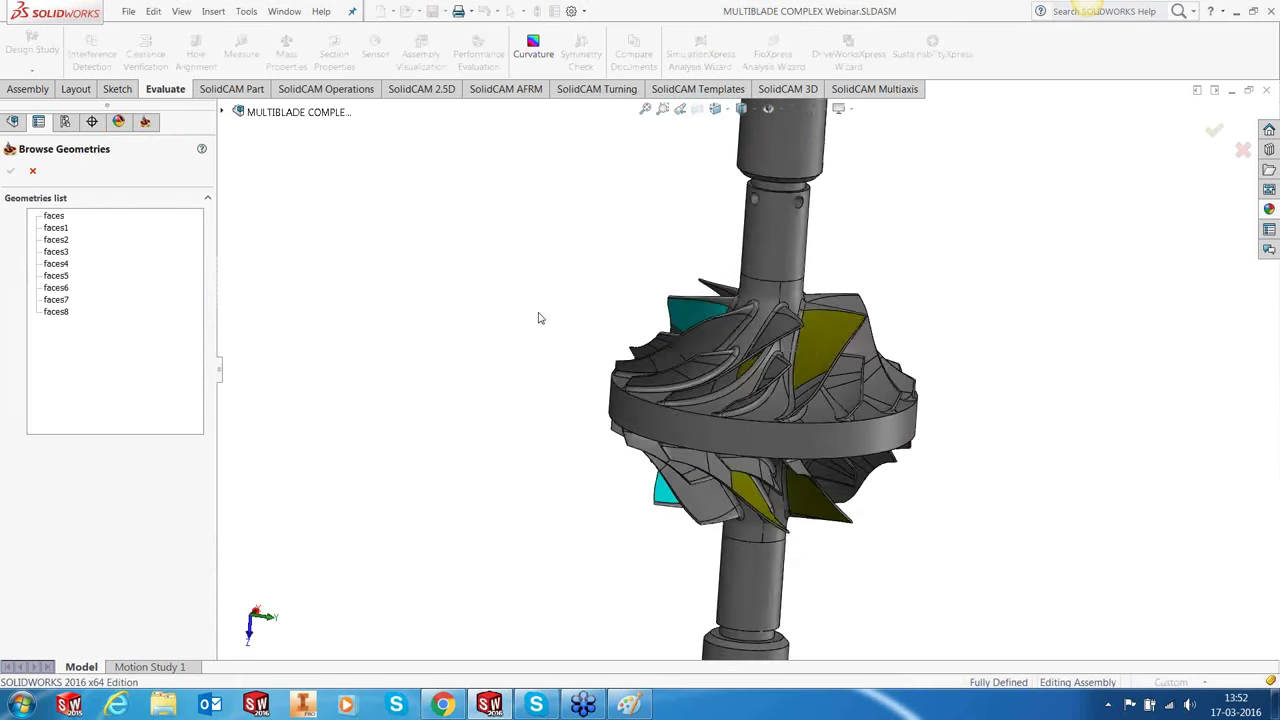
middle_drag(527, 416, 700, 420)
scroll(750, 381, down, 4)
click(56, 288)
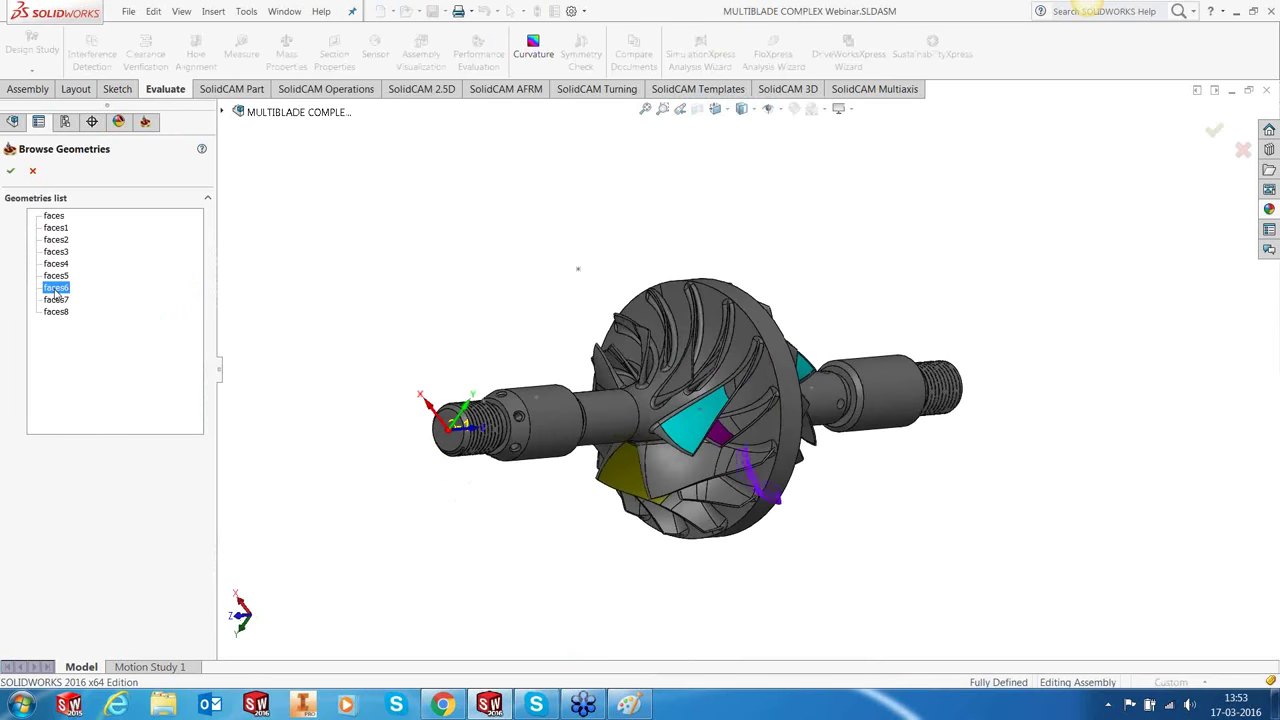
click(57, 300)
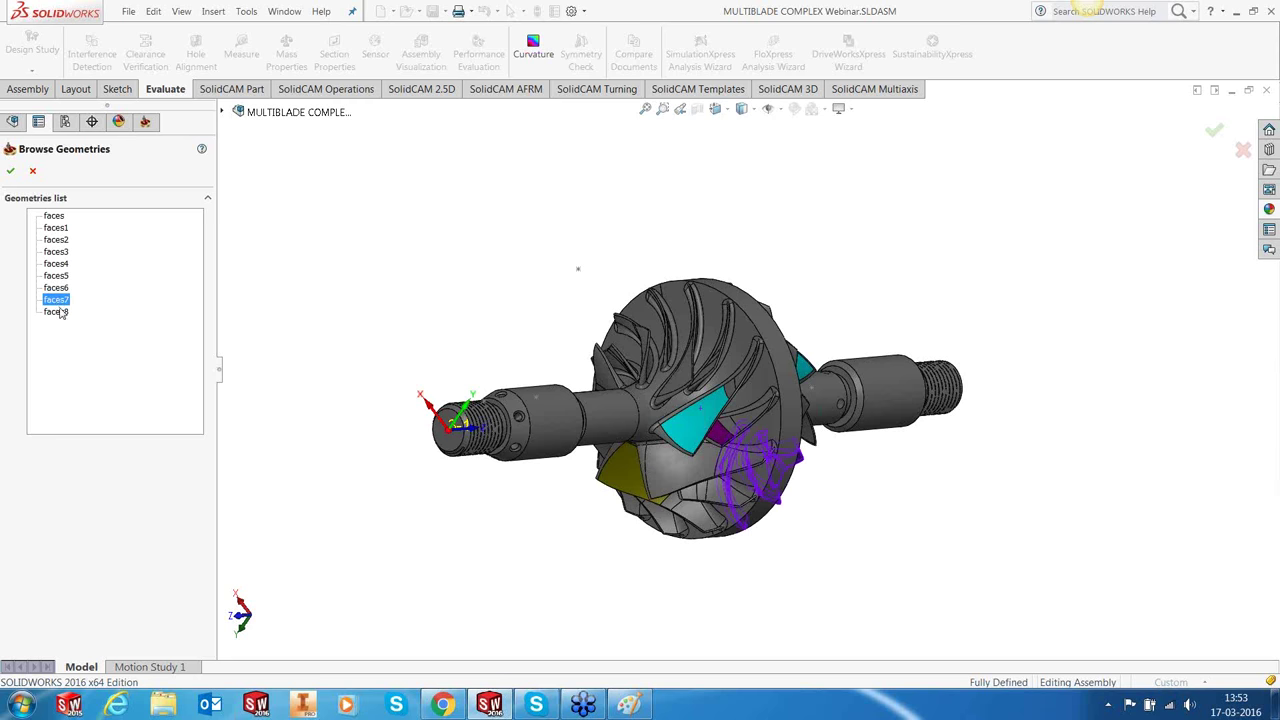
middle_drag(443, 343, 700, 230)
click(10, 170)
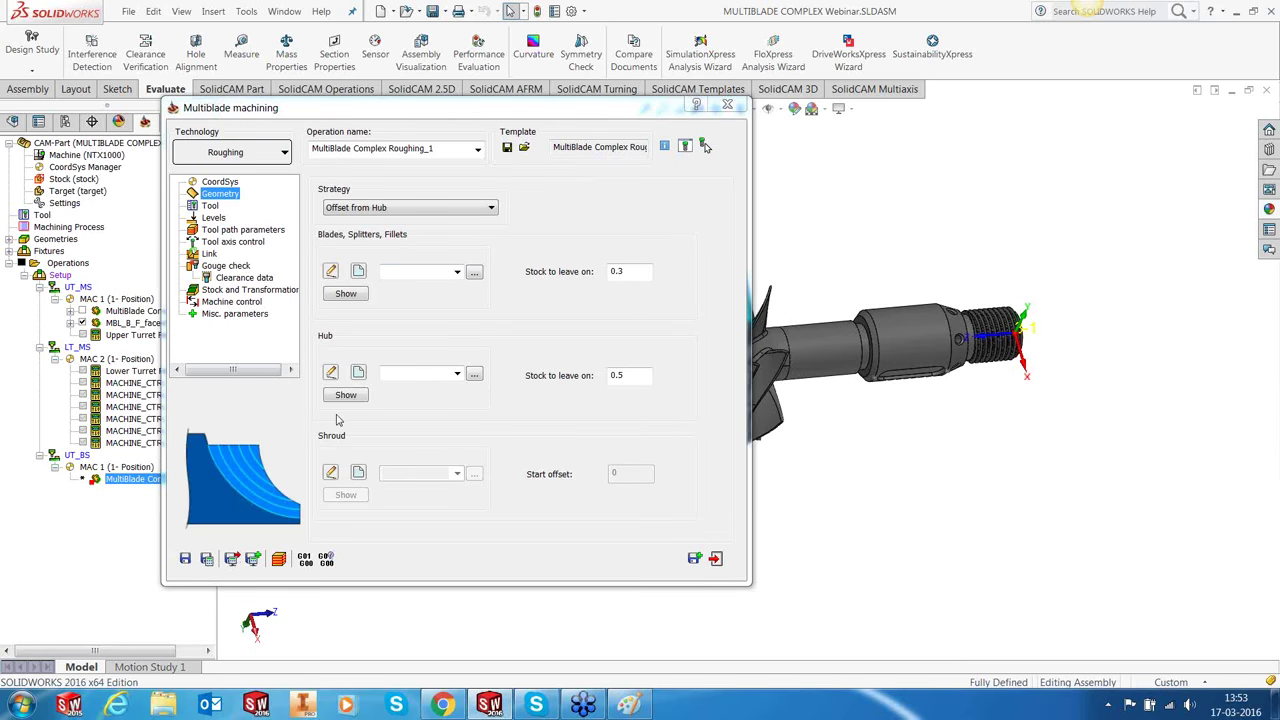
Step: Reopen the list of existing blade geometries and examine faces6 and faces8 on the model
click(477, 272)
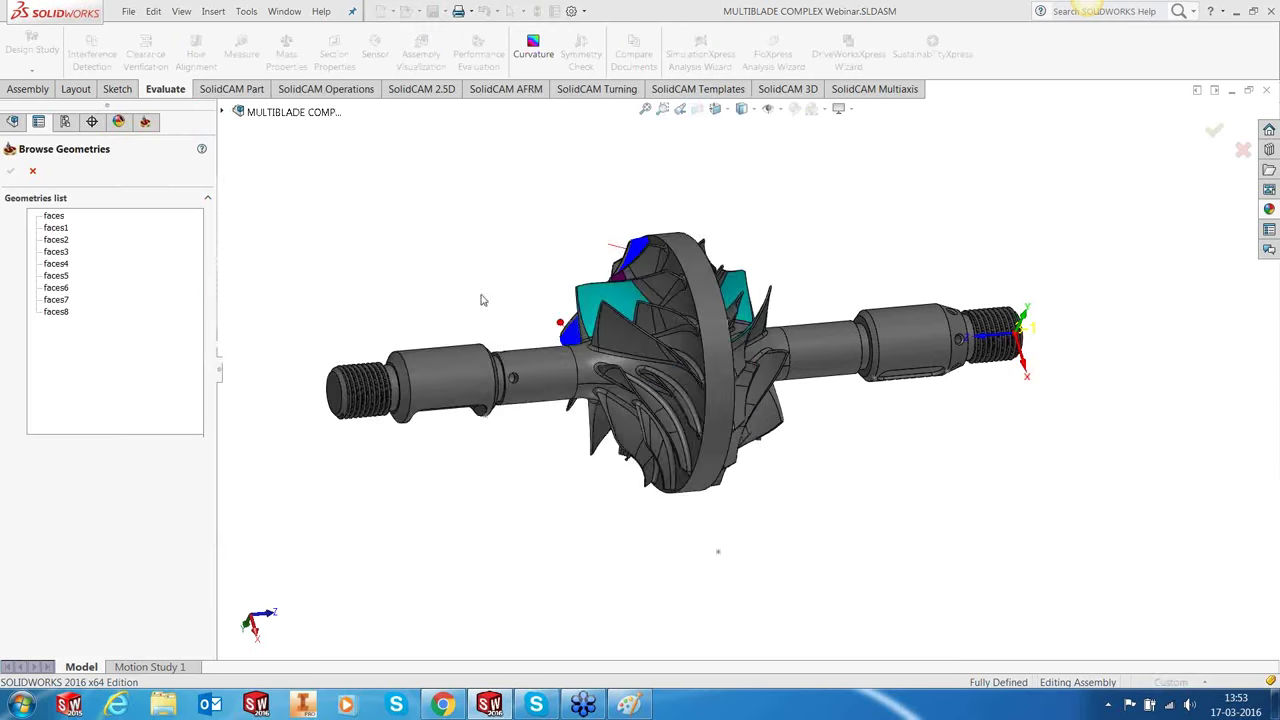
middle_drag(480, 300, 515, 296)
click(57, 288)
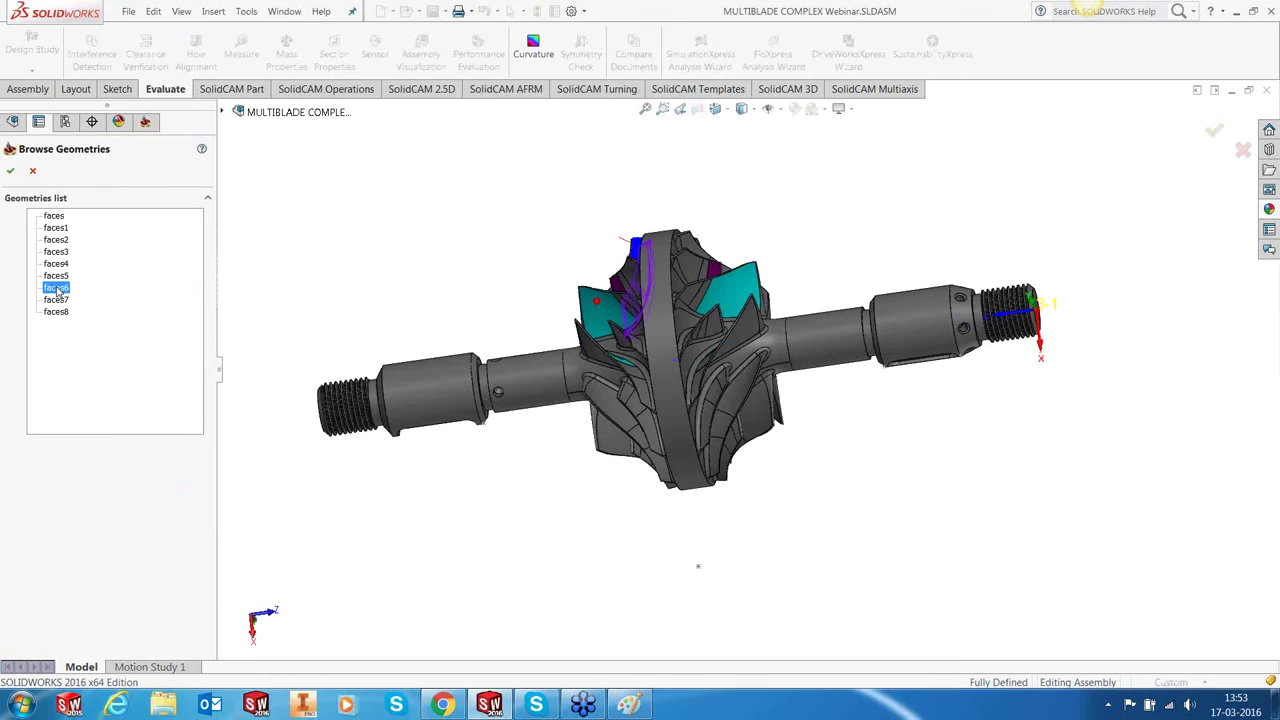
double_click(58, 290)
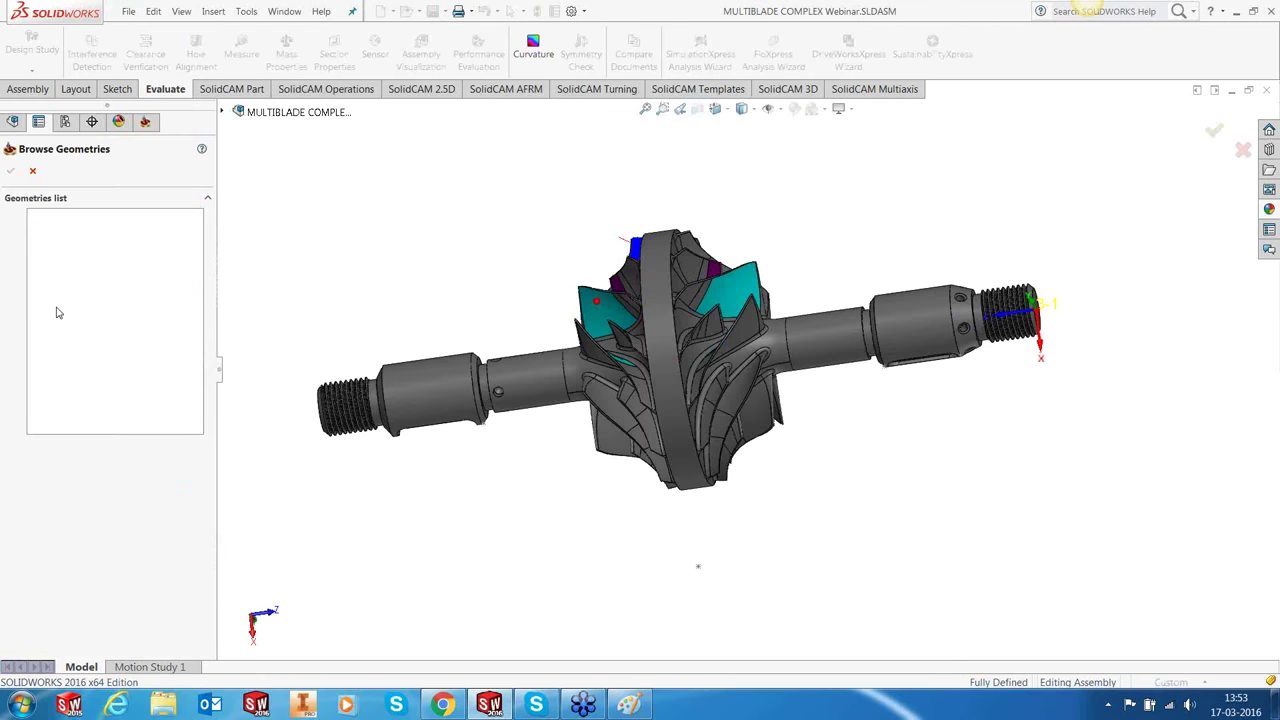
click(56, 311)
Step: Examine the geometries faces3 to faces7 one after another on the impeller, and leave the list without choosing any
click(563, 377)
middle_drag(563, 377, 590, 372)
click(56, 251)
click(64, 265)
click(63, 277)
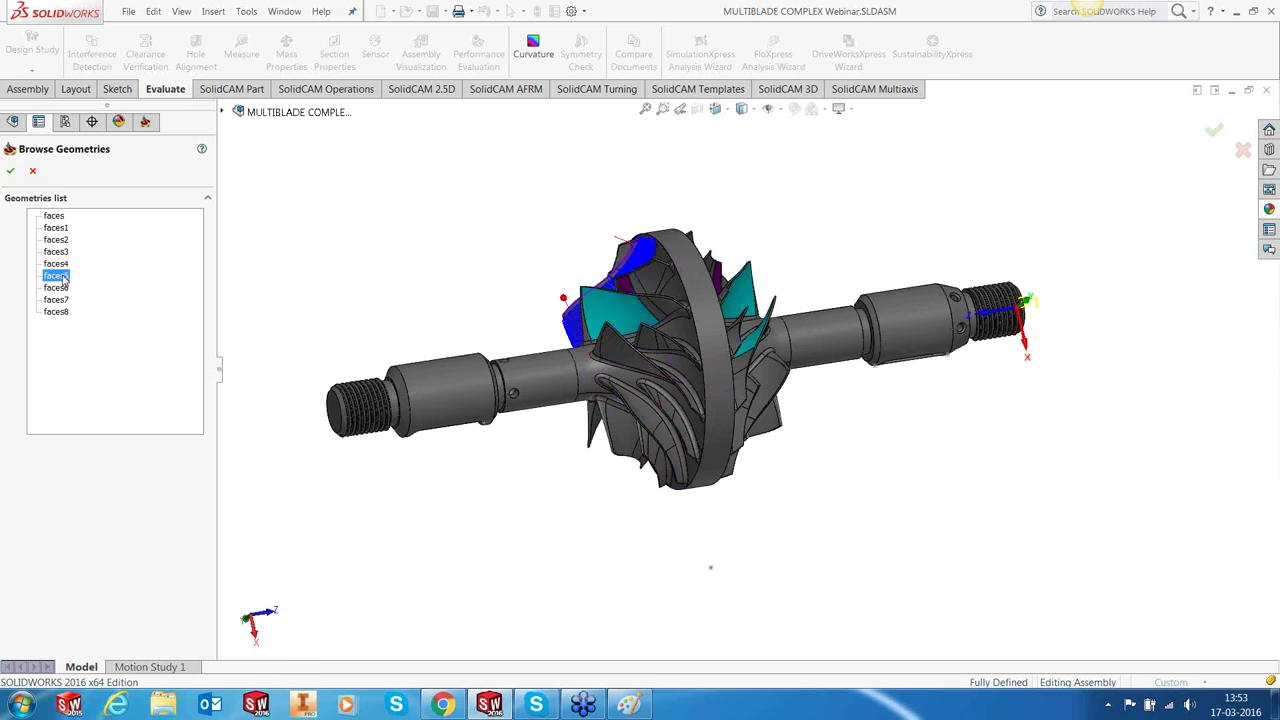
click(62, 289)
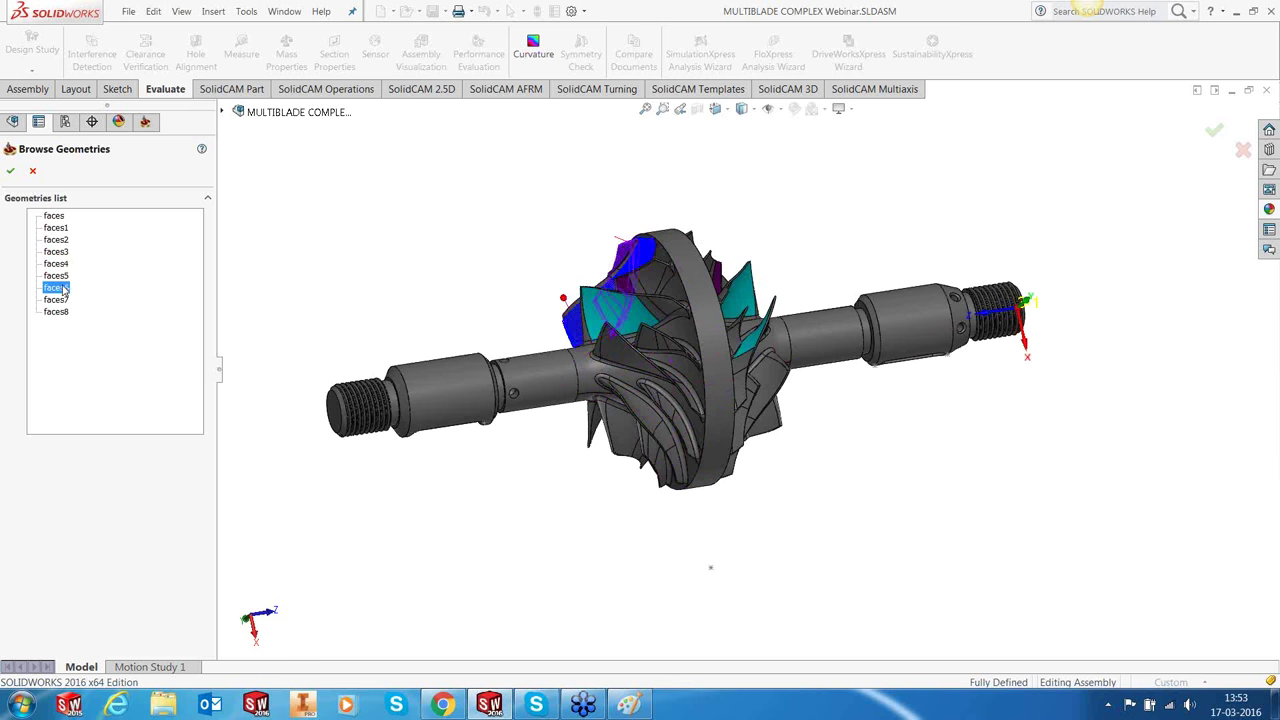
click(56, 300)
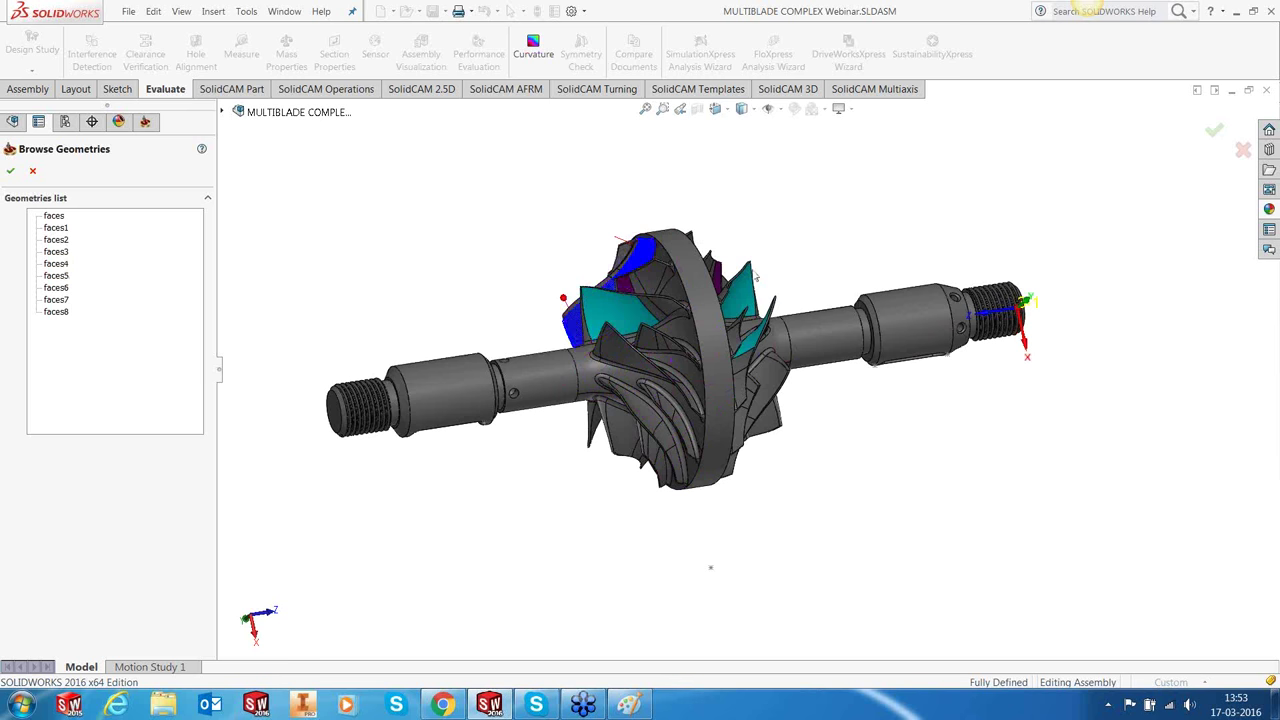
middle_drag(855, 256, 752, 538)
click(33, 173)
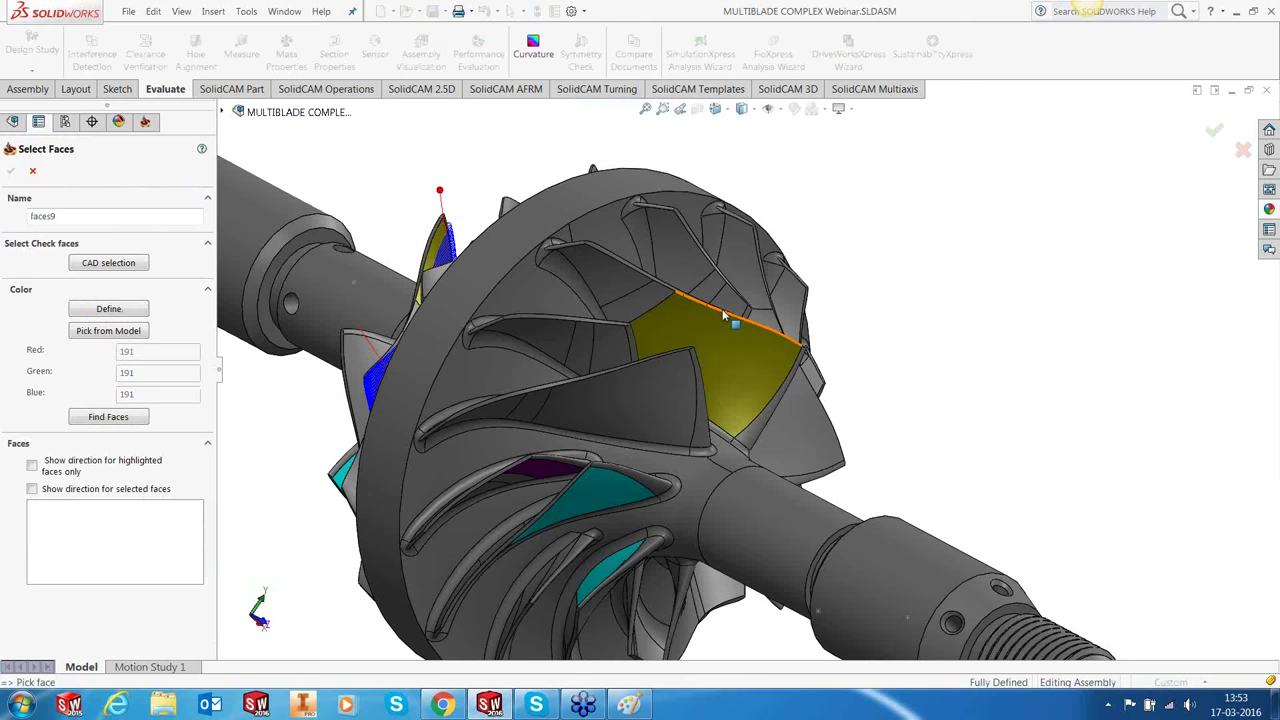
Step: Begin a new blades, splitters and fillets geometry by picking one main blade's side faces and the adjoining fillets
click(724, 316)
scroll(740, 345, down, 3)
scroll(730, 380, down, 2)
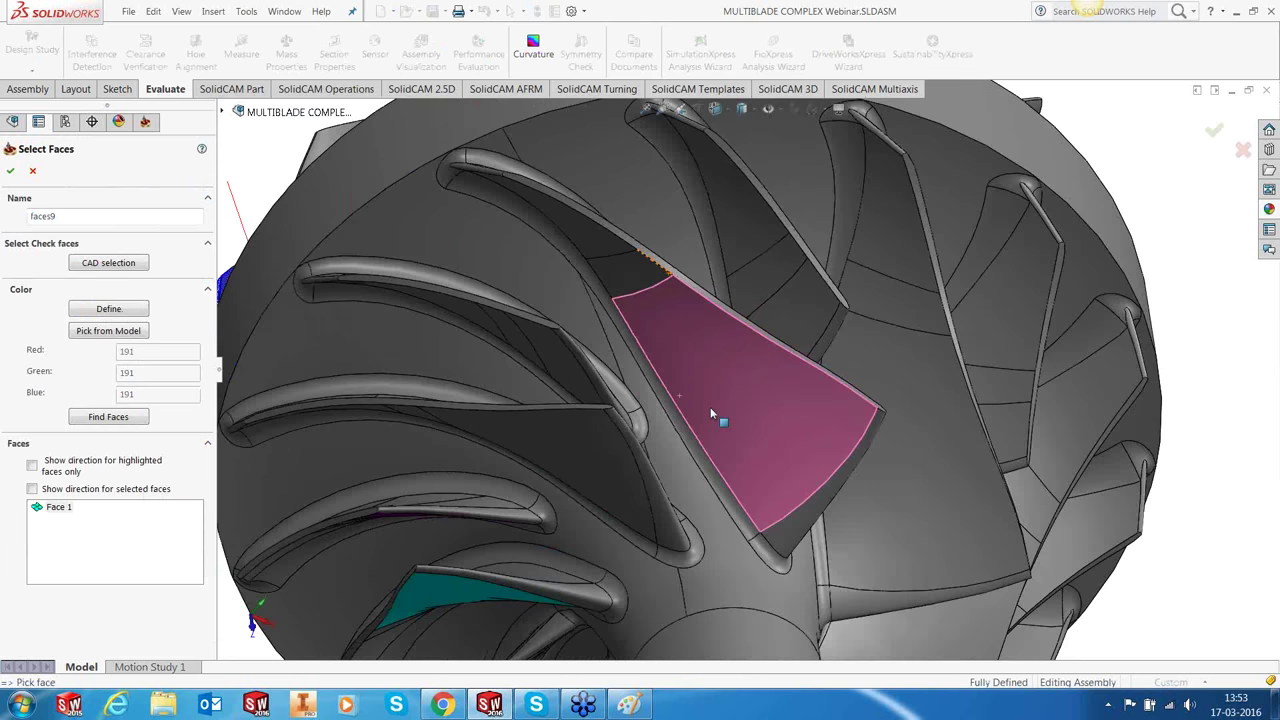
click(628, 262)
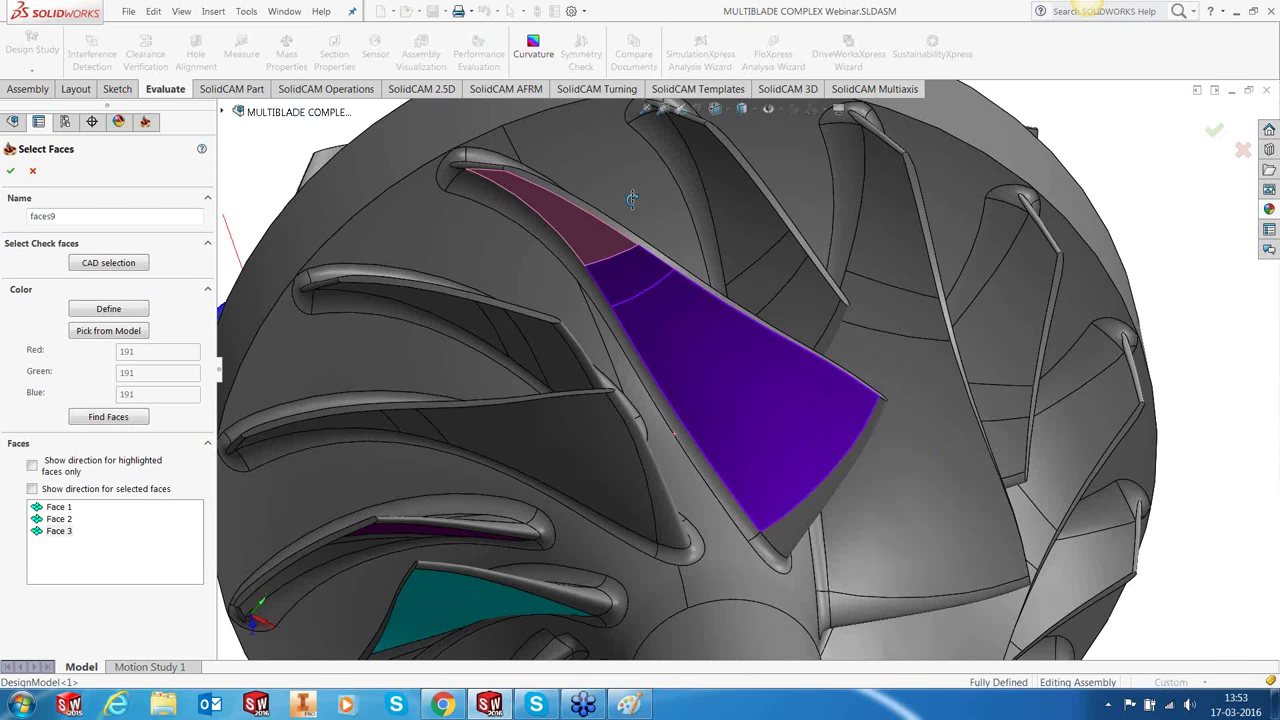
click(628, 210)
scroll(600, 195, down, 3)
click(514, 187)
scroll(920, 427, up, 5)
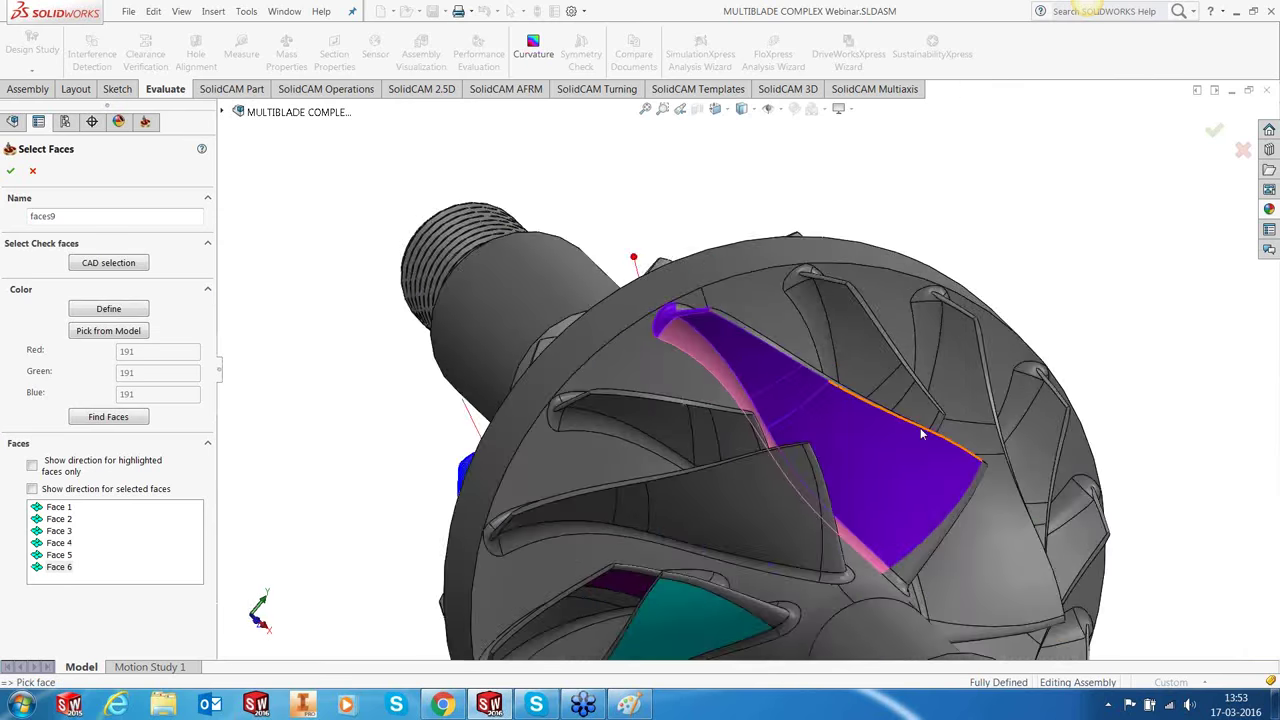
scroll(882, 515, up, 2)
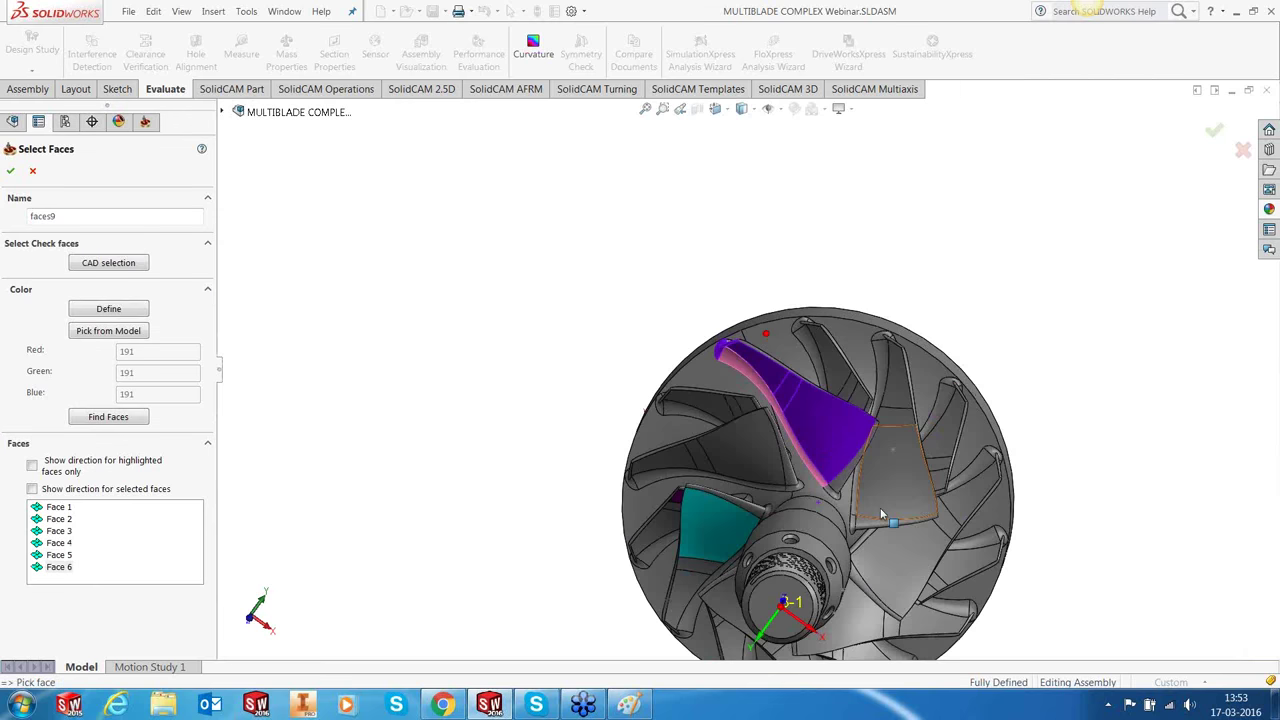
Step: Add the same main blade's edge face, remaining root fillets and opposite side faces to the geometry
scroll(882, 515, down, 5)
click(754, 410)
middle_drag(753, 405, 815, 387)
click(815, 387)
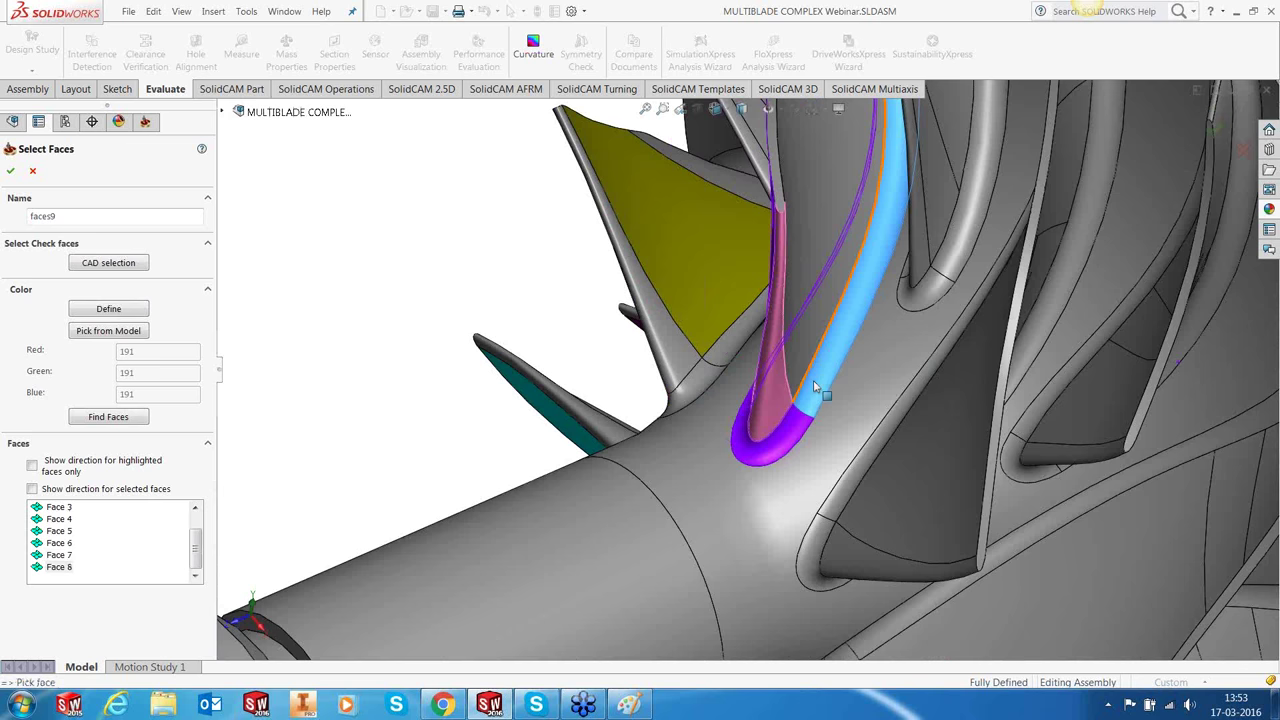
scroll(800, 330, up, 5)
scroll(786, 266, down, 3)
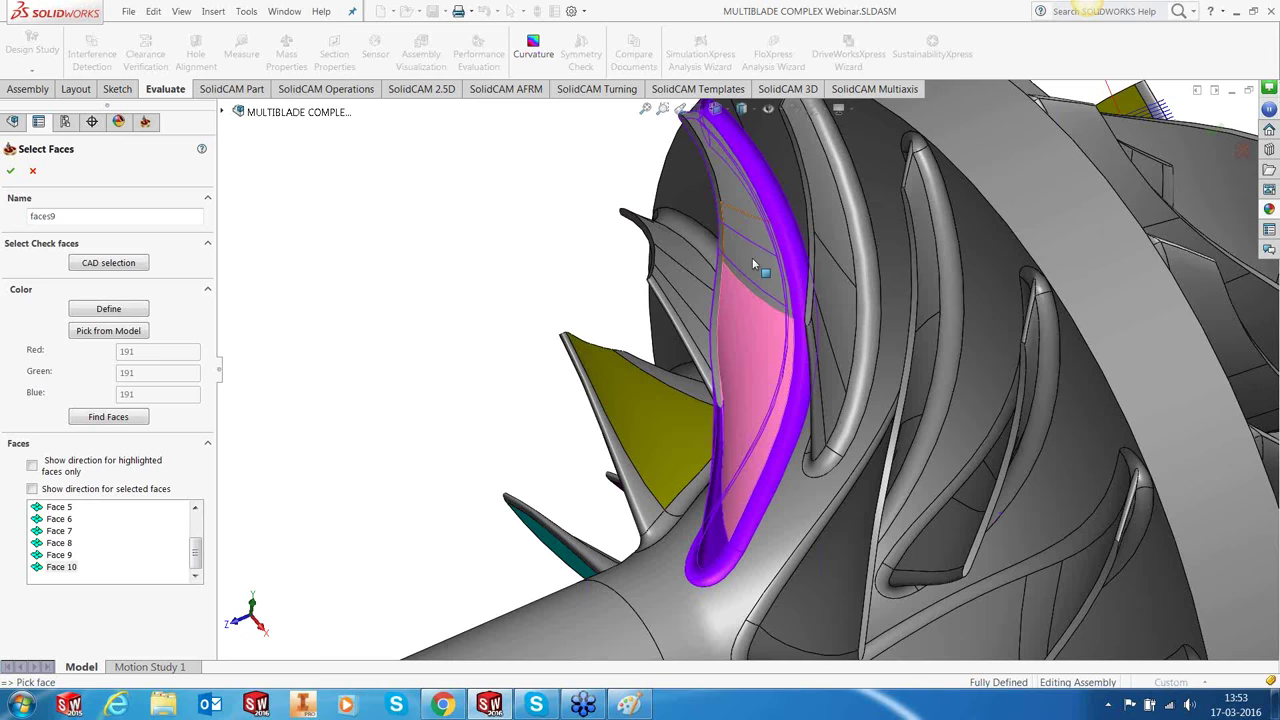
click(752, 257)
middle_drag(752, 257, 783, 268)
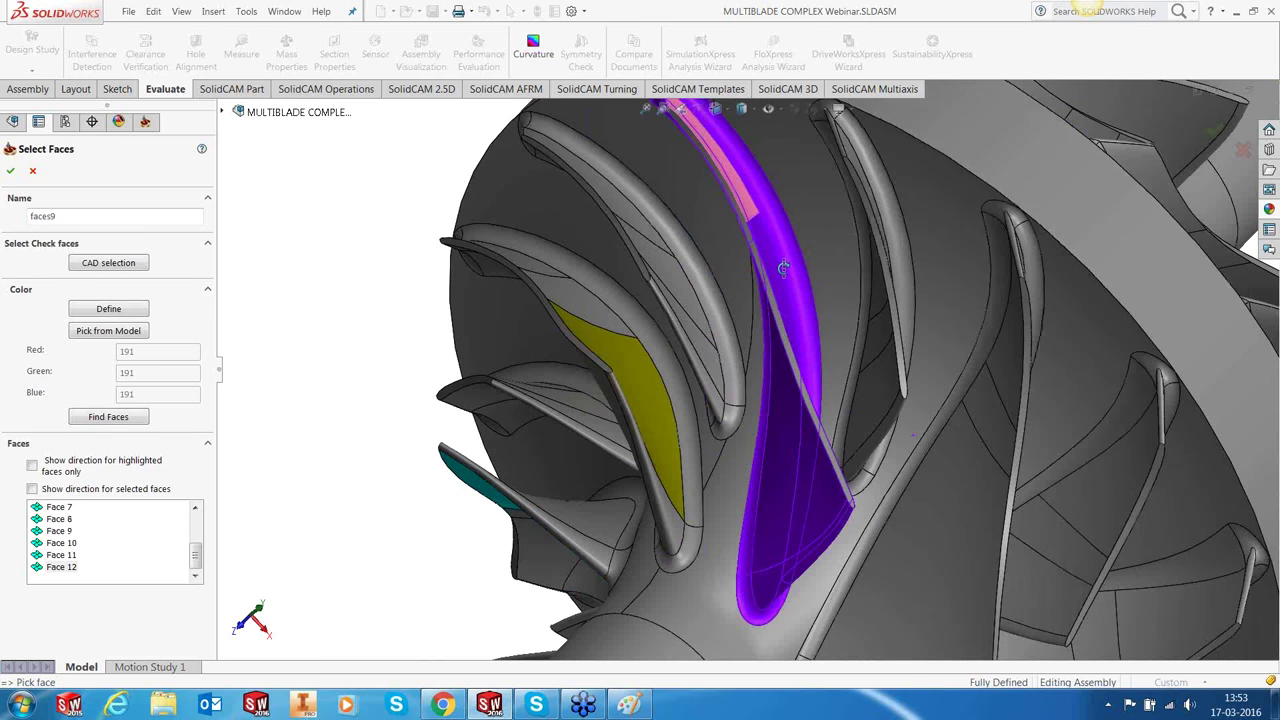
scroll(702, 250, down, 2)
scroll(702, 250, up, 6)
middle_drag(702, 250, 752, 438)
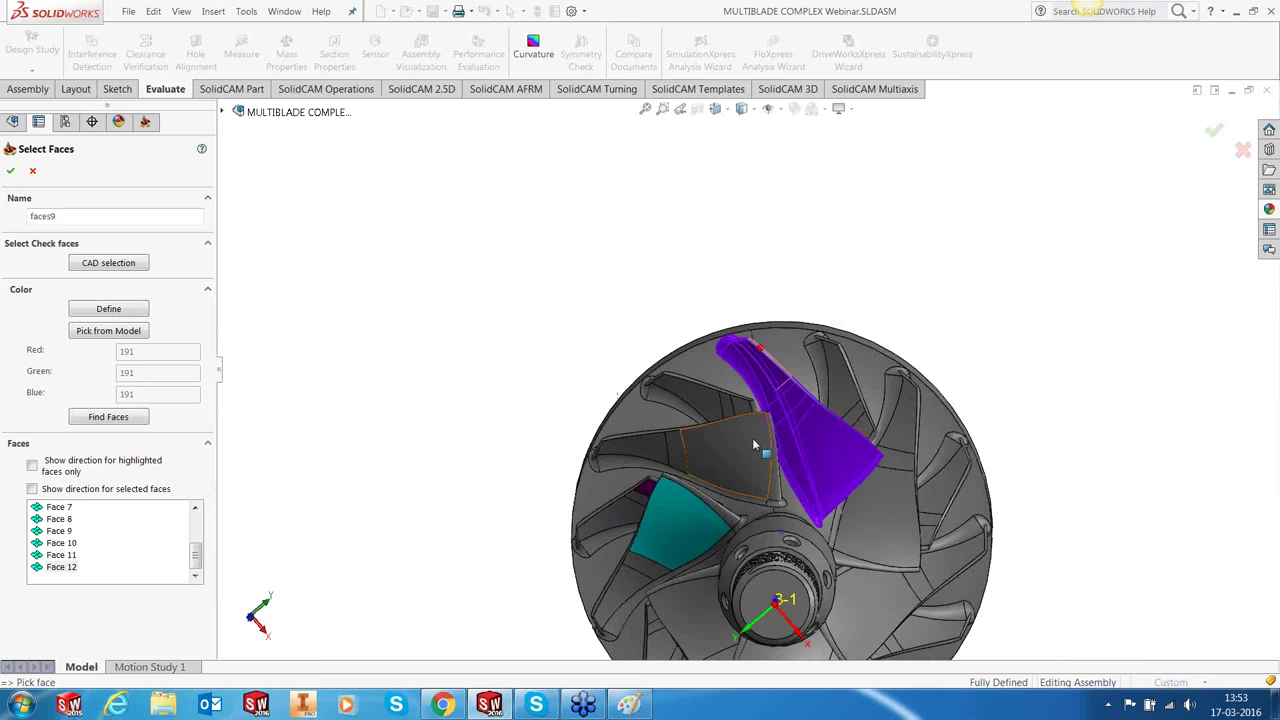
Step: Add the neighbouring splitter's side faces and the fillets around its root to the geometry
scroll(754, 445, up, 1)
scroll(680, 397, down, 3)
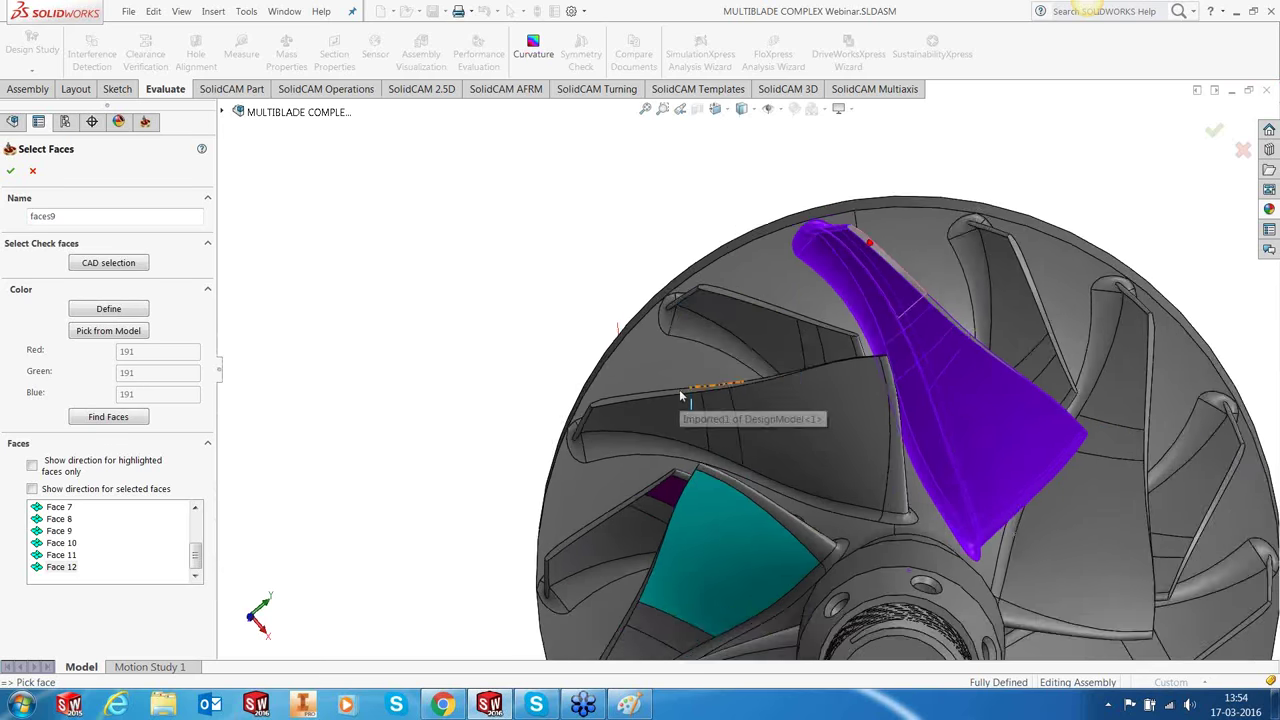
scroll(680, 397, down, 2)
click(697, 313)
middle_drag(697, 311, 808, 371)
click(857, 429)
click(871, 457)
click(907, 496)
click(905, 453)
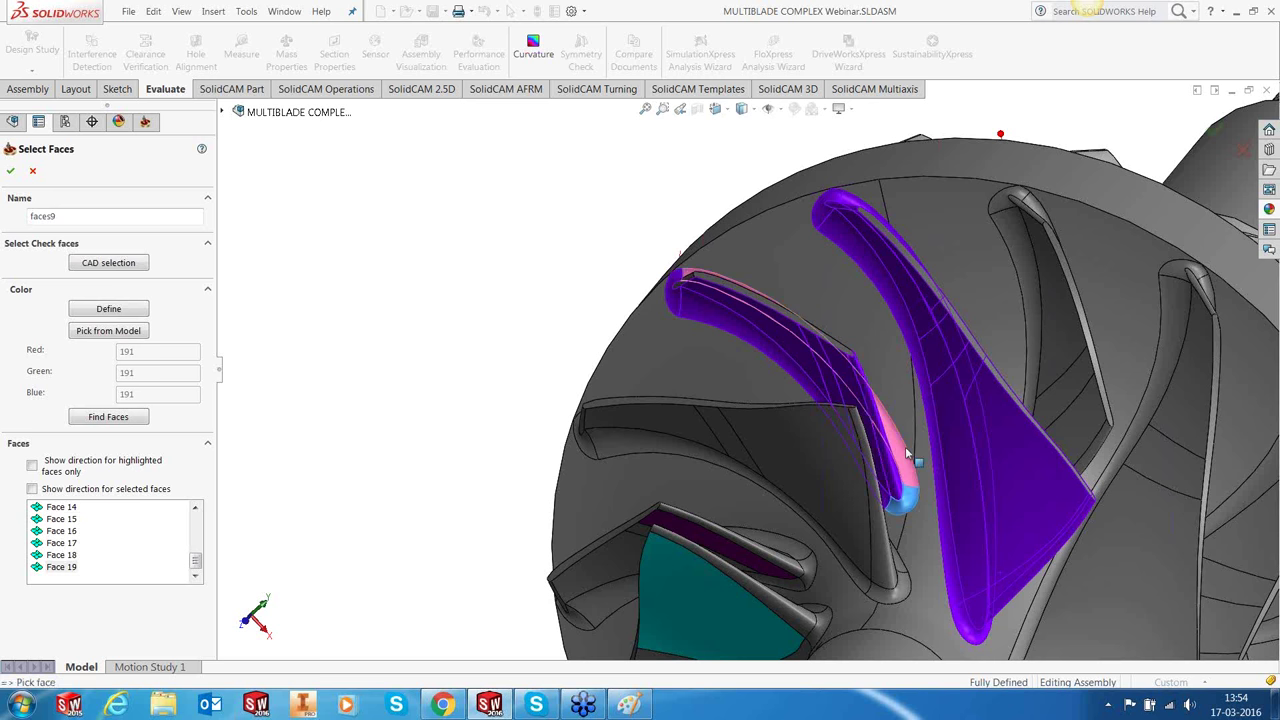
Step: Add the splitter's opposite side faces to the geometry and check its narrow end near the rim
middle_drag(905, 446, 894, 400)
click(806, 295)
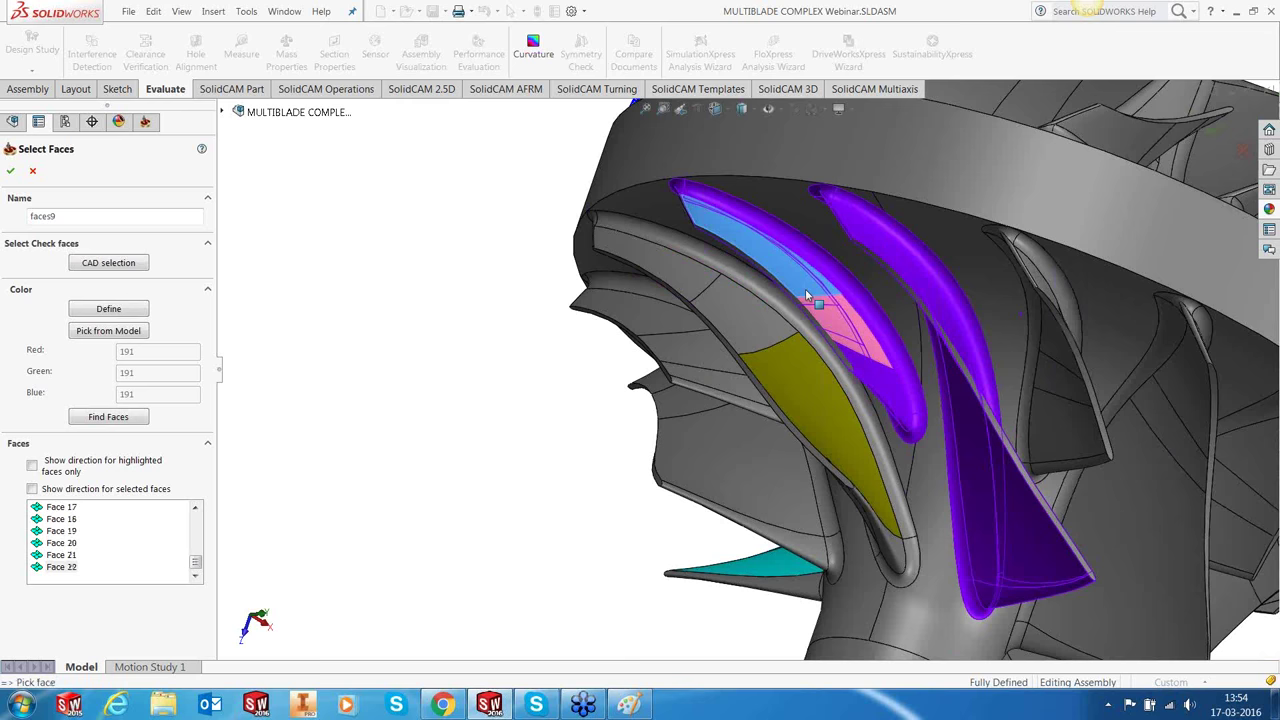
middle_drag(806, 295, 843, 232)
scroll(749, 250, down, 3)
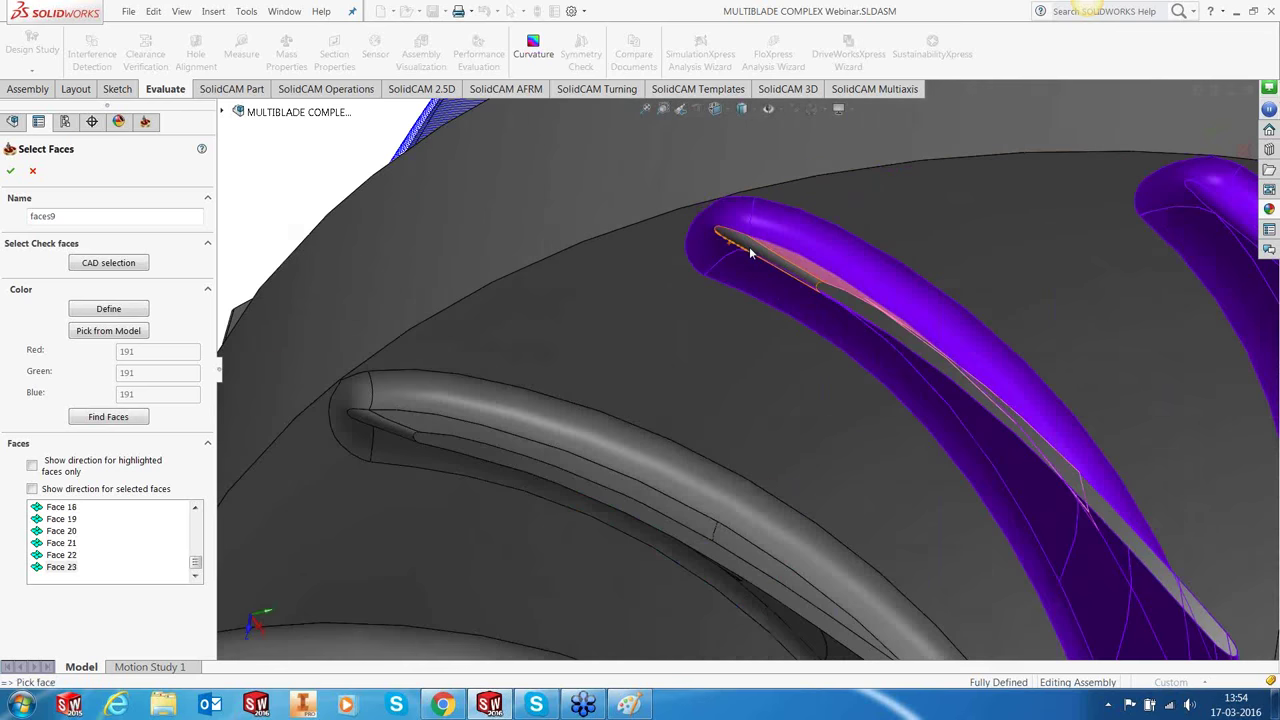
scroll(749, 246, up, 4)
middle_drag(749, 246, 778, 447)
Step: Add the main blade beyond the splitter to the geometry, picking its large side face and root fillets
click(795, 470)
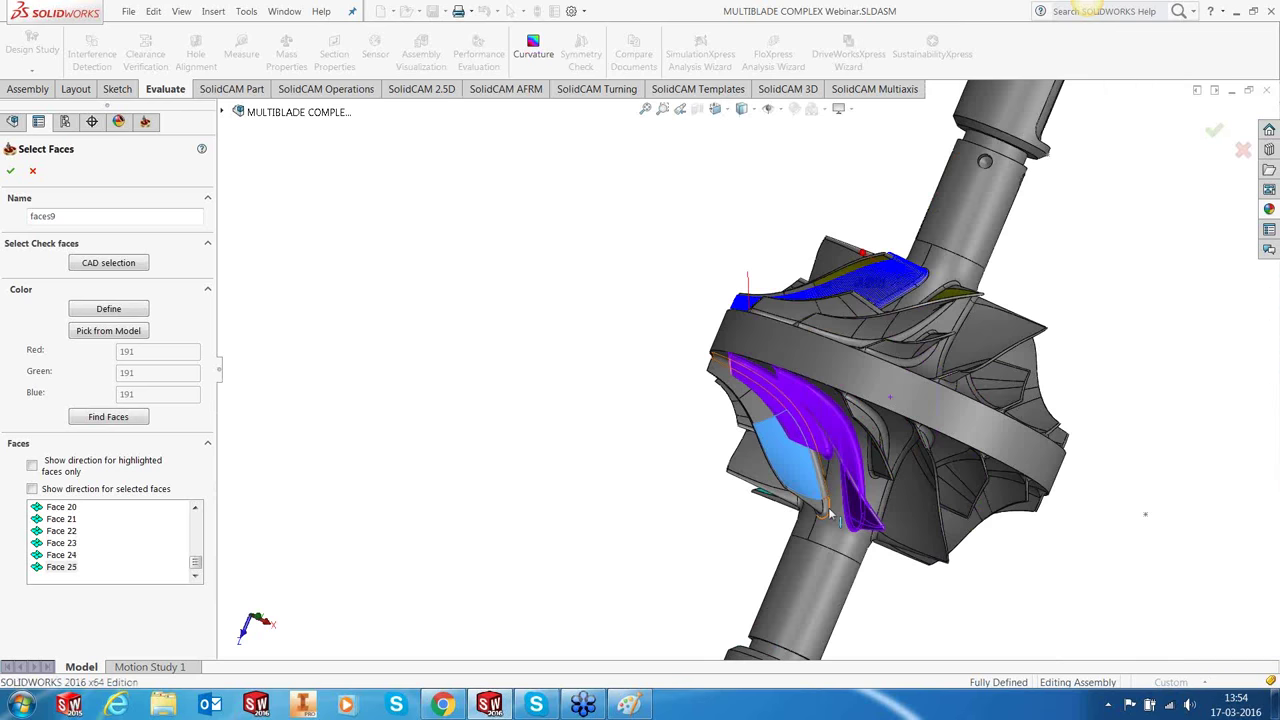
scroll(825, 508, down, 3)
click(790, 447)
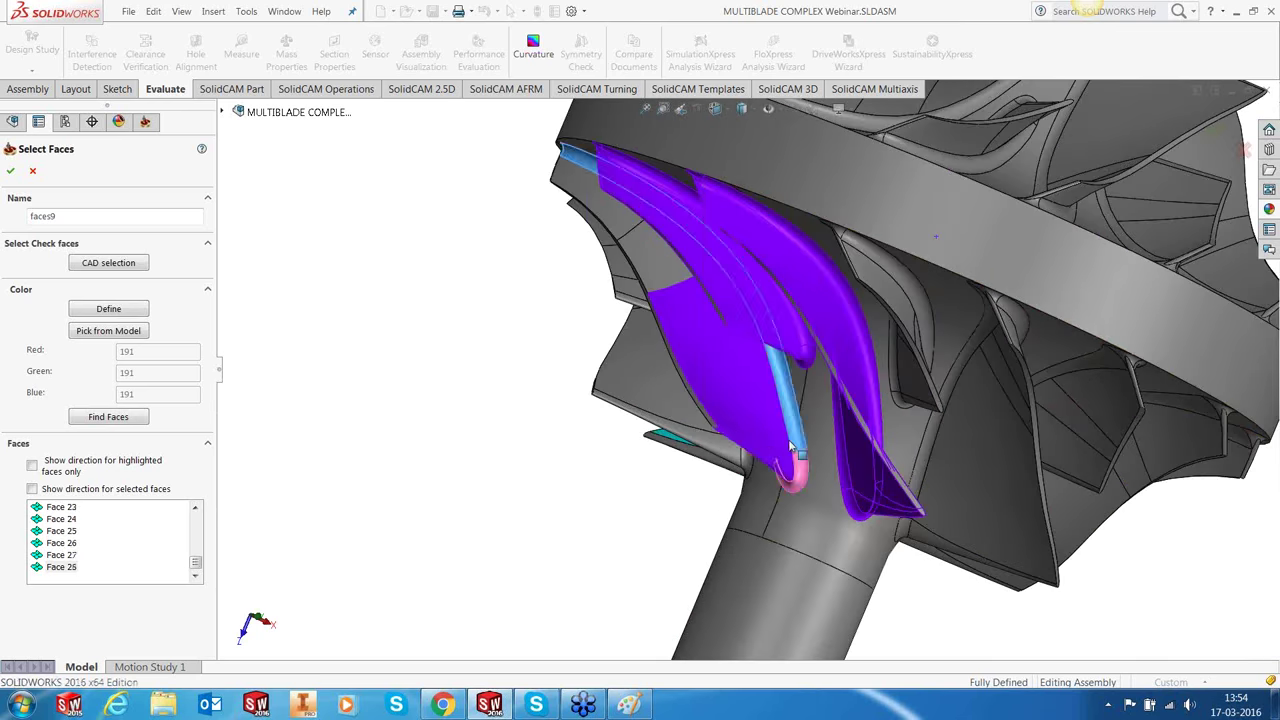
mouse_move(790, 447)
middle_down()
mouse_move(805, 405)
mouse_move(772, 442)
middle_up()
click(772, 442)
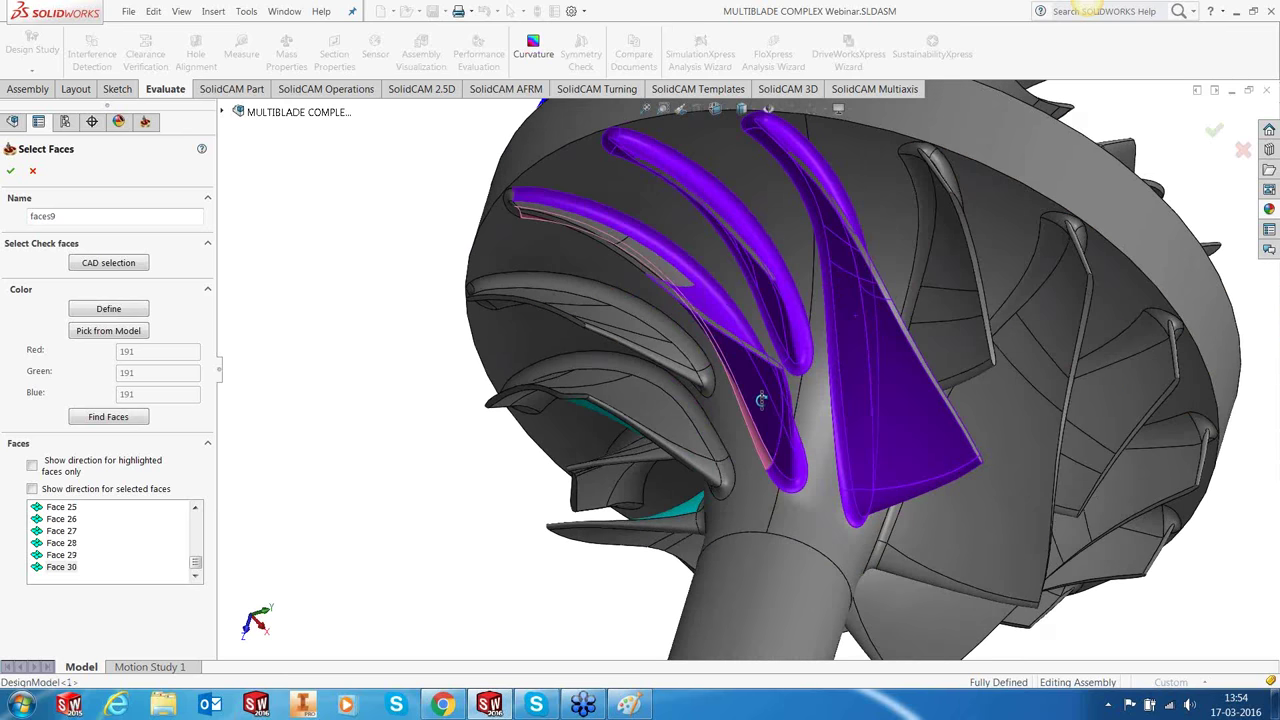
Step: Add the second main blade's remaining inner side faces and end fillet, and accept the blades, splitters and fillets geometry
scroll(584, 301, down, 5)
click(584, 301)
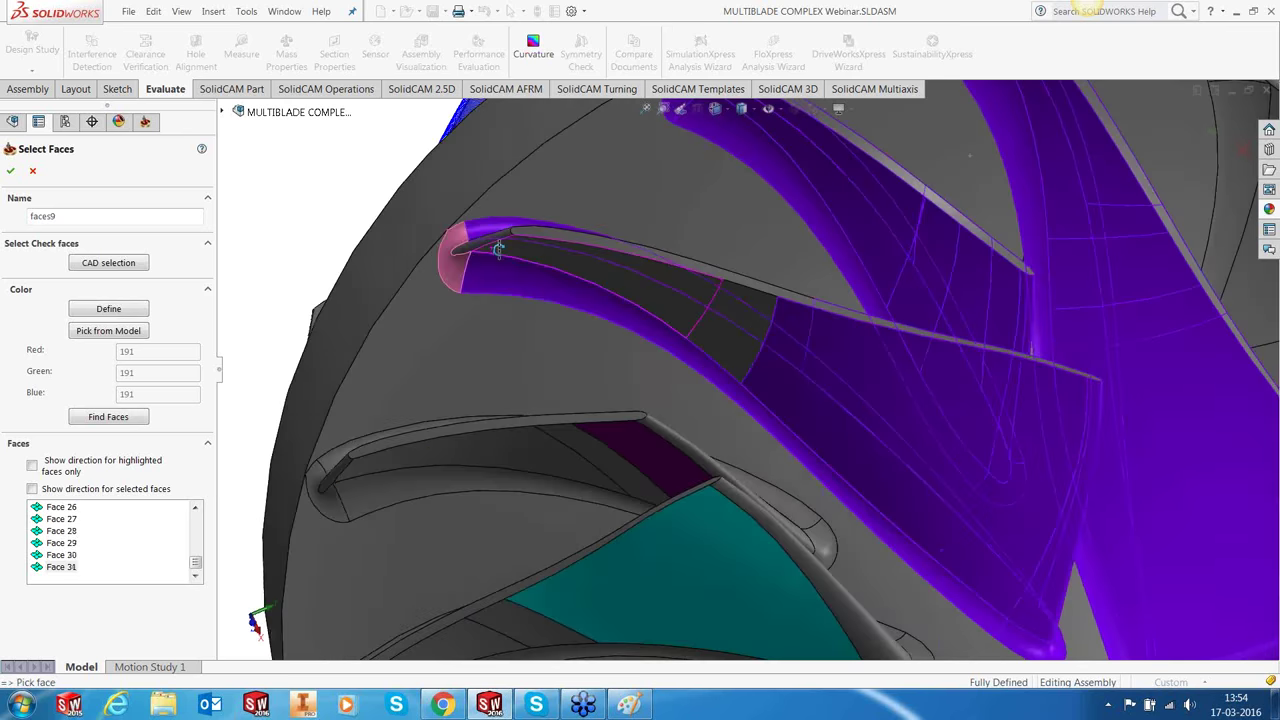
click(551, 262)
scroll(551, 262, down, 5)
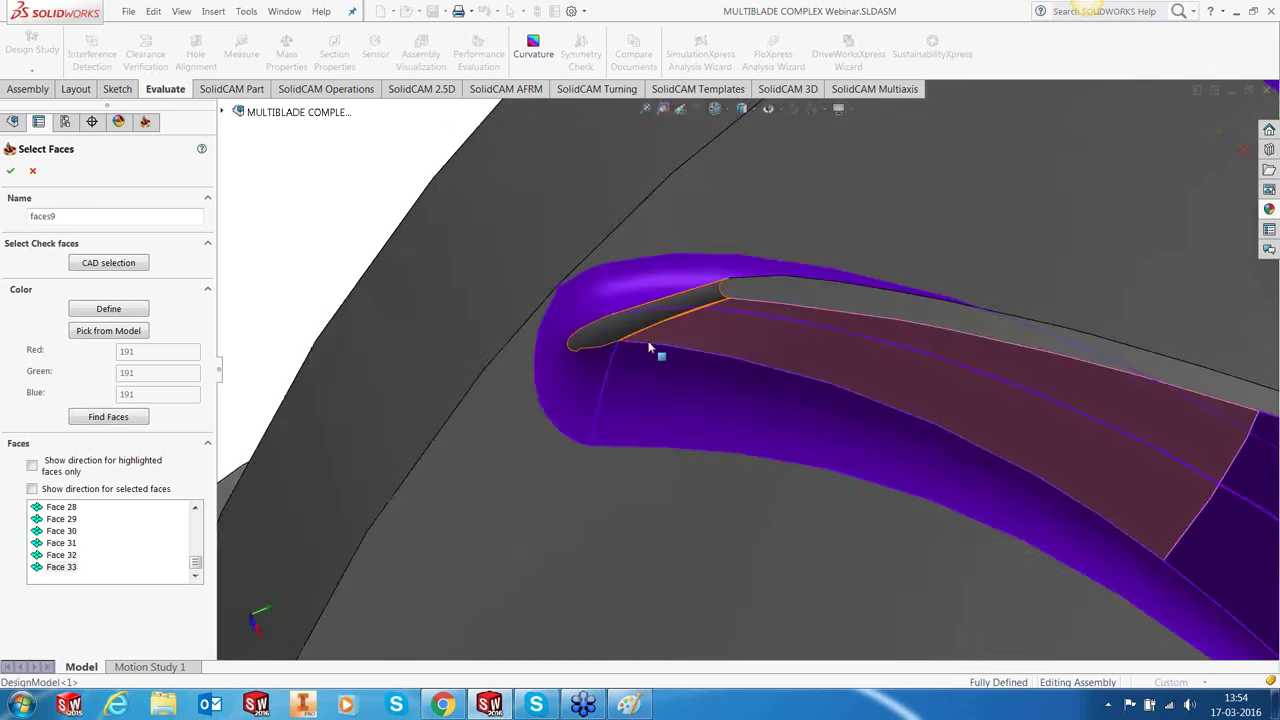
click(648, 348)
scroll(591, 471, up, 5)
scroll(632, 396, down, 5)
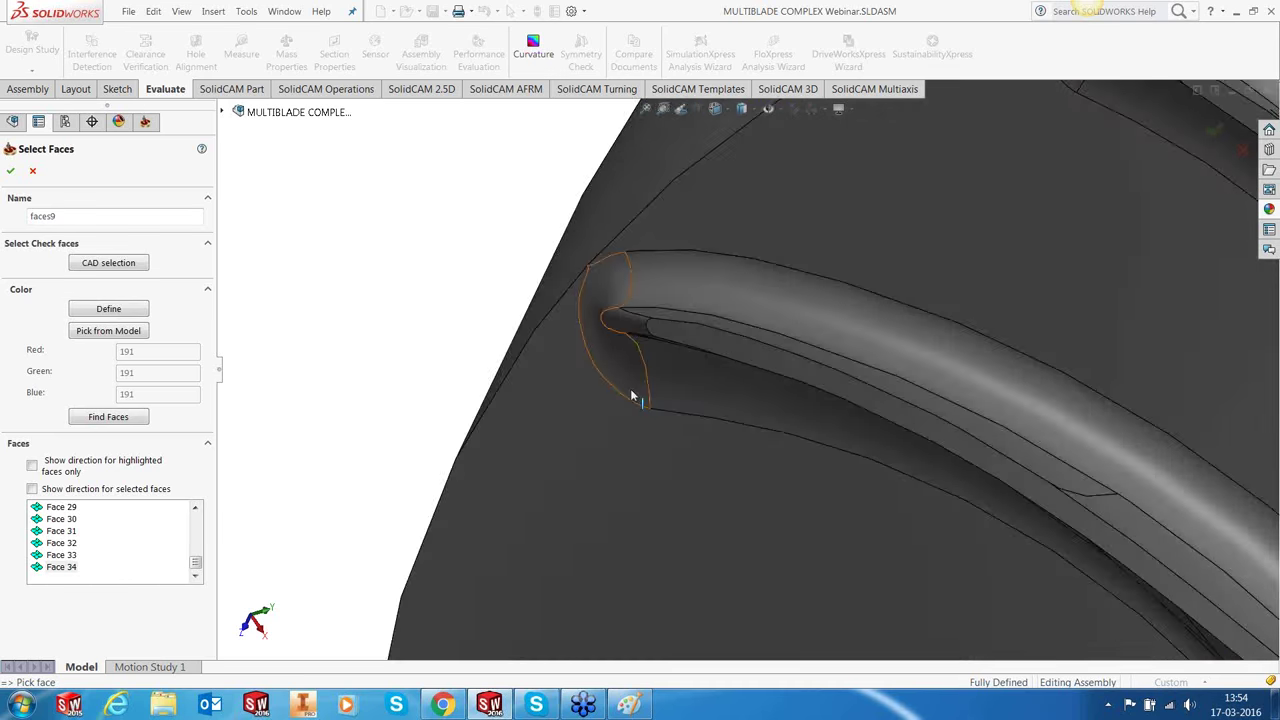
scroll(631, 396, up, 5)
click(10, 170)
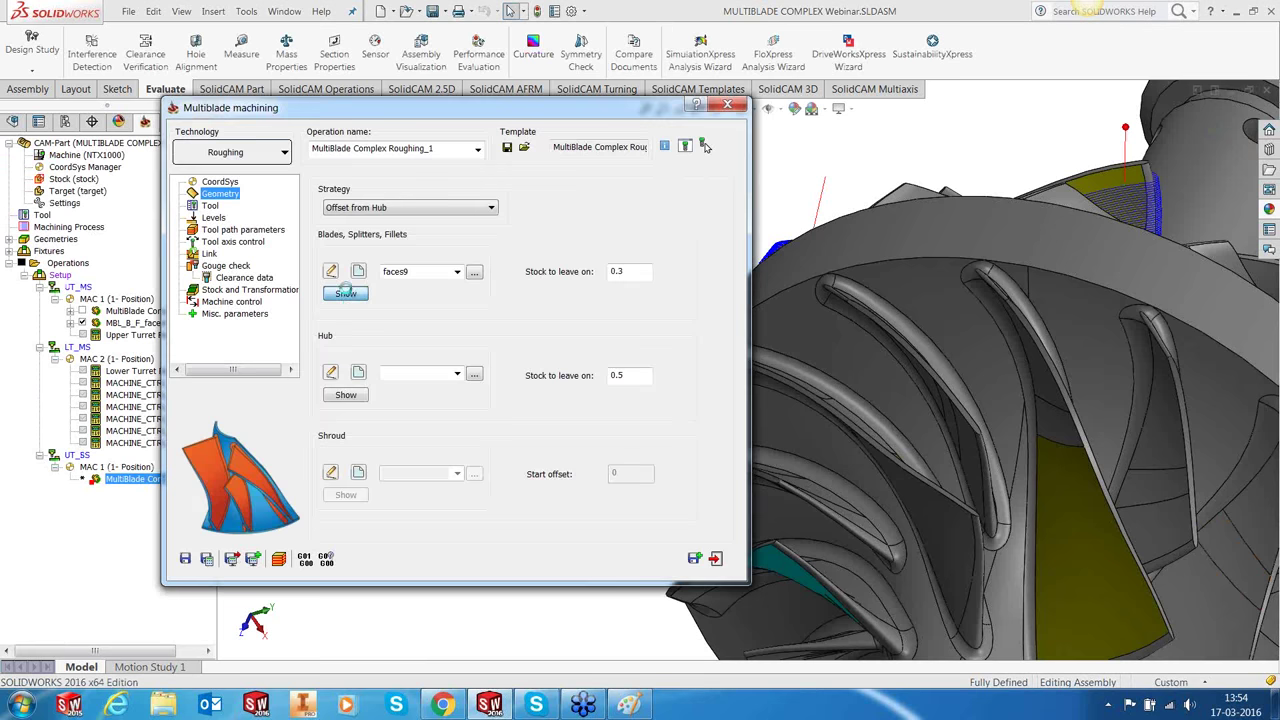
Step: Show the faces9 selection on the model, and edit it to add the second main blade's missing outer side faces
click(345, 294)
middle_drag(637, 347, 612, 378)
click(11, 171)
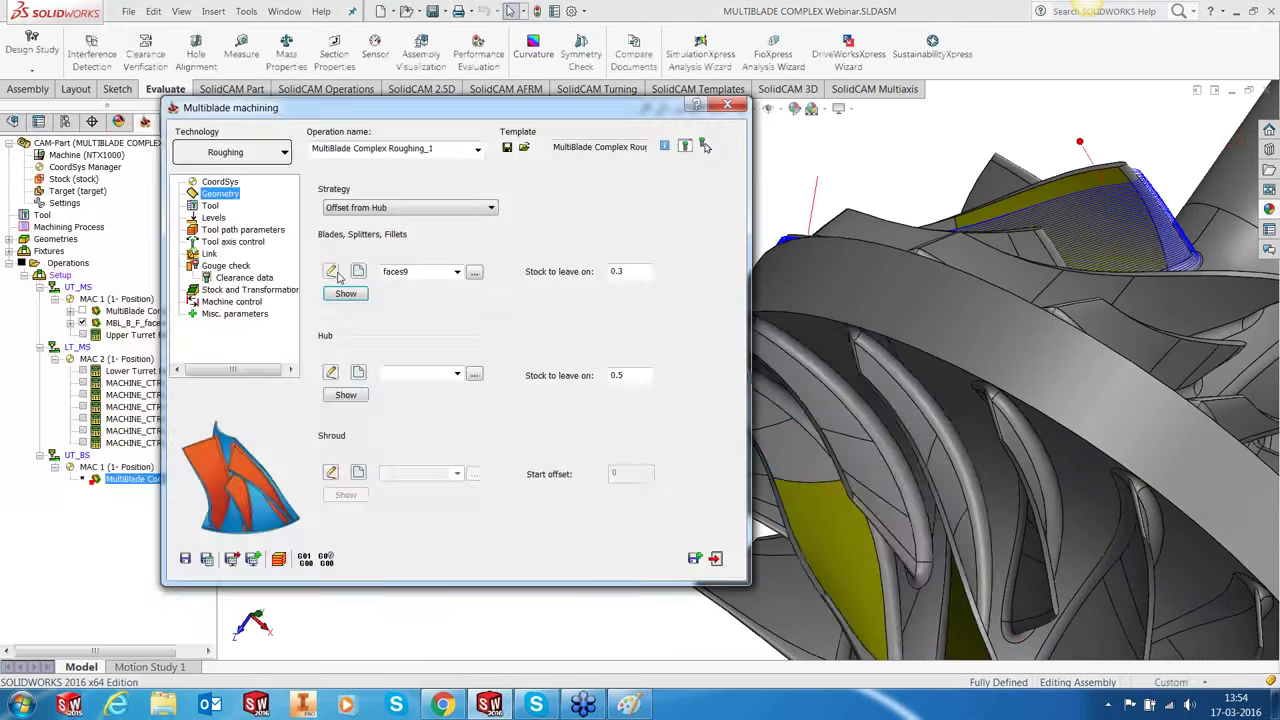
click(417, 270)
click(758, 423)
middle_drag(758, 423, 786, 416)
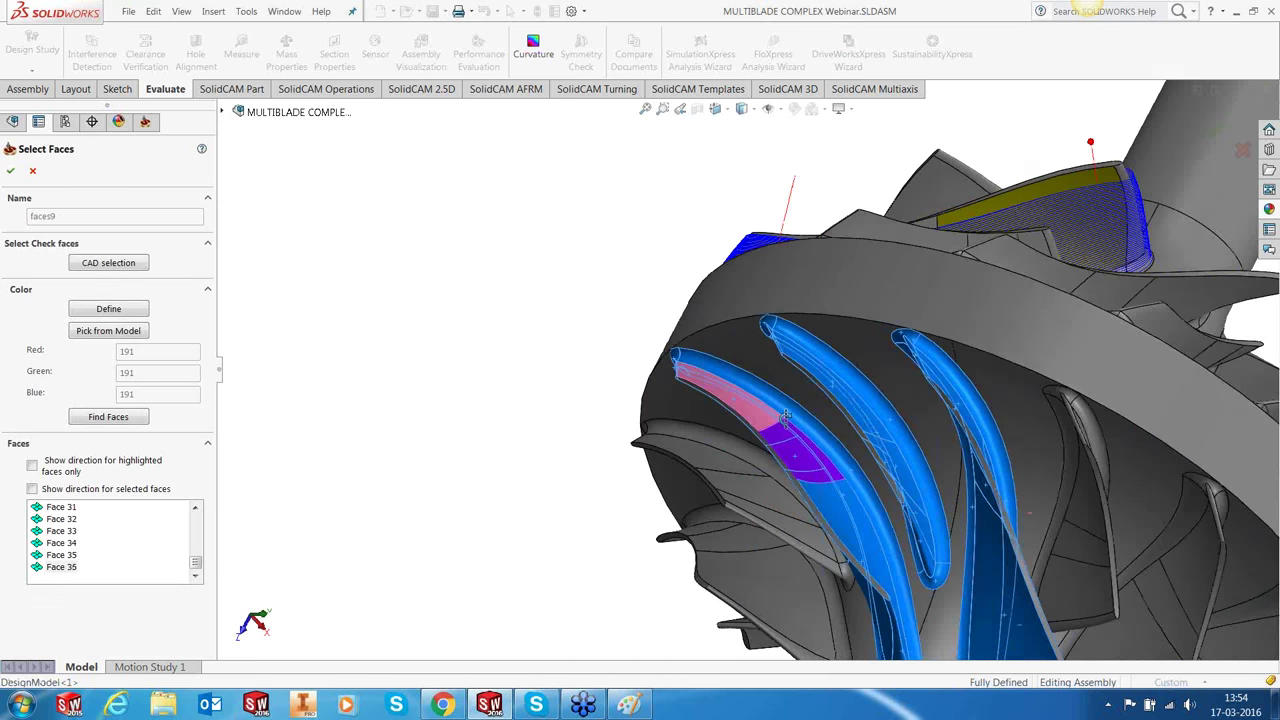
key(Return)
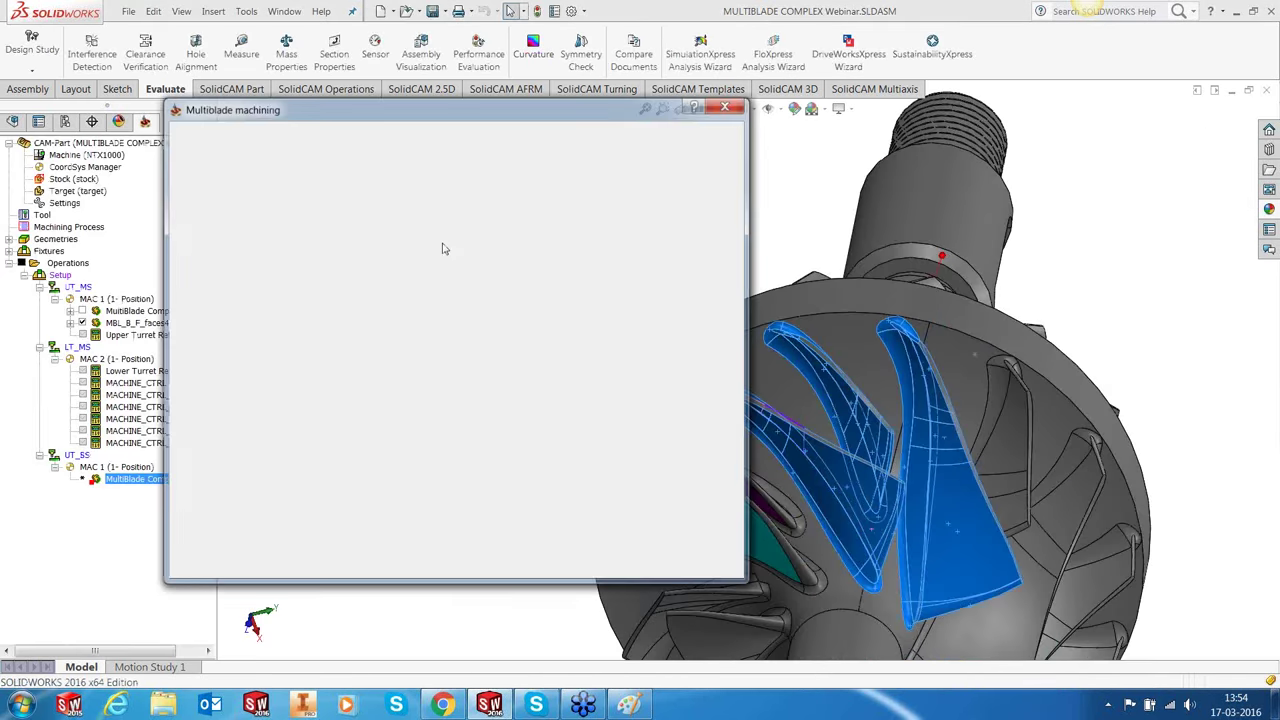
Step: Define the hub geometry from the three hub faces around the selected blades and splitter, and accept it as faces10
click(355, 372)
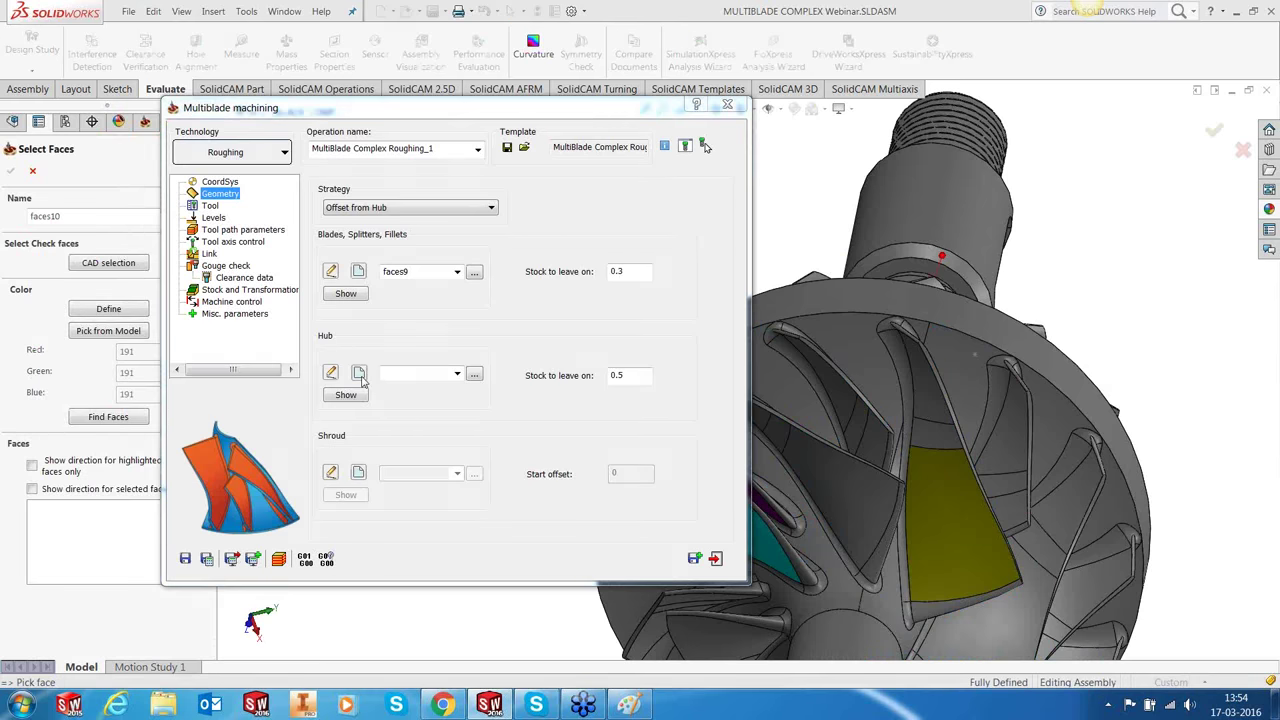
click(780, 388)
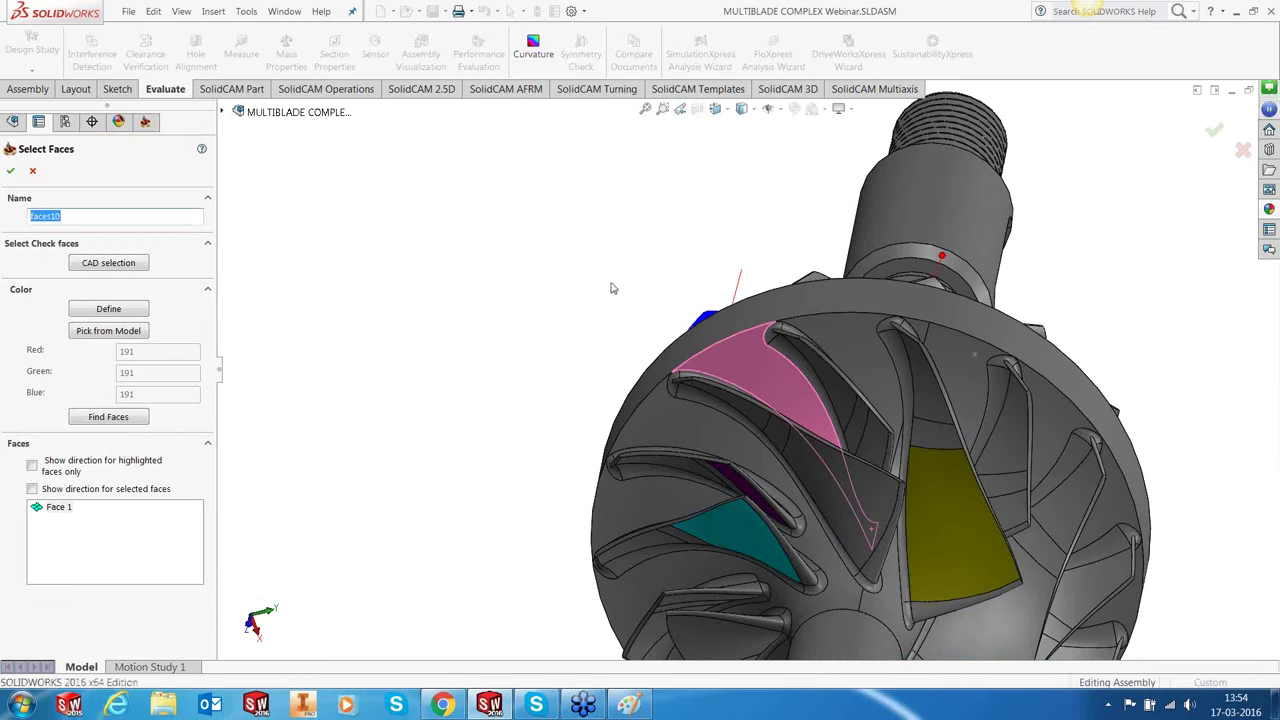
scroll(614, 300, up, 2)
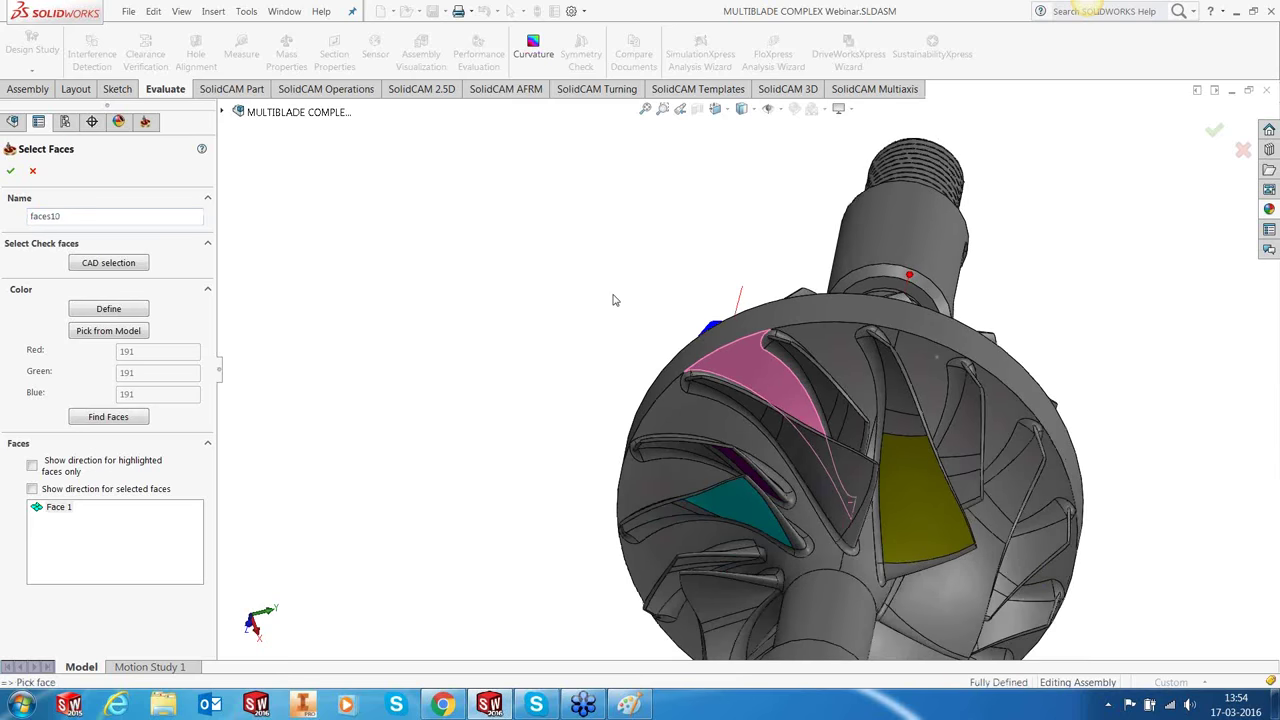
scroll(591, 360, up, 2)
scroll(837, 417, down, 2)
click(819, 376)
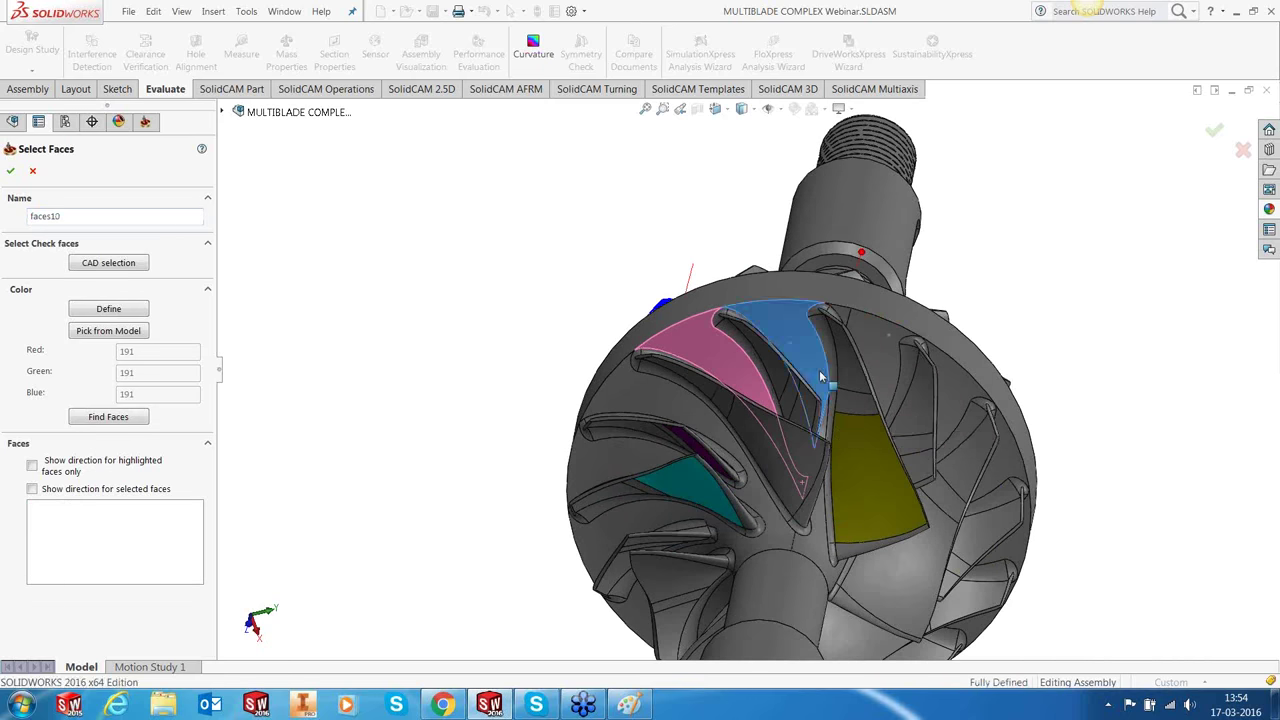
middle_drag(819, 376, 798, 362)
scroll(801, 490, down, 2)
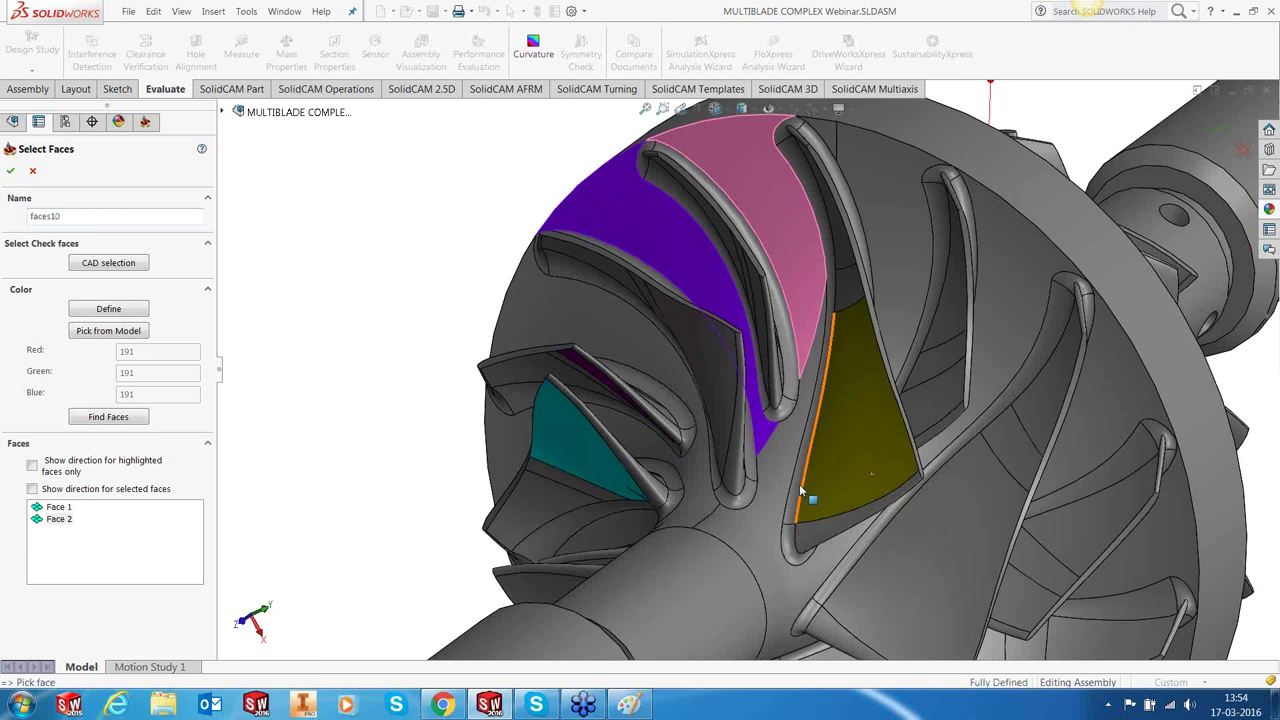
click(782, 520)
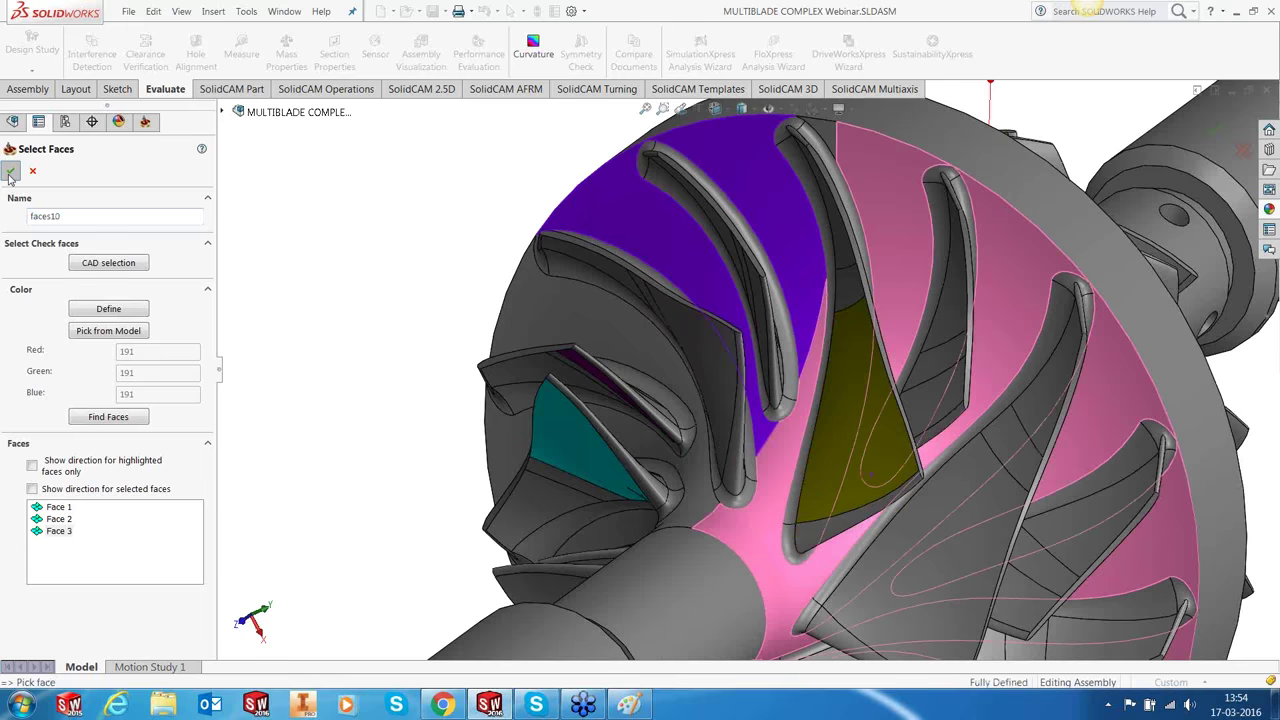
click(9, 175)
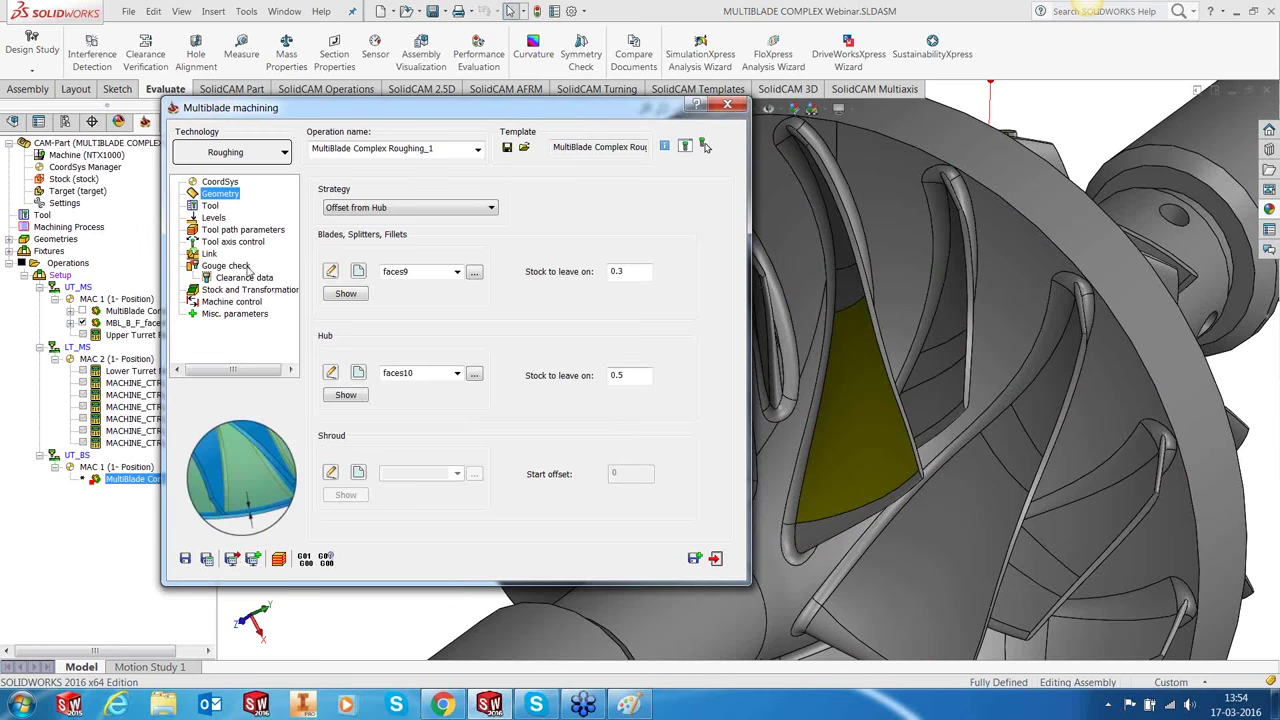
Step: Review the roughing operation's tool, levels, tool axis control, link, gouge check and clearance data settings
click(211, 206)
click(214, 218)
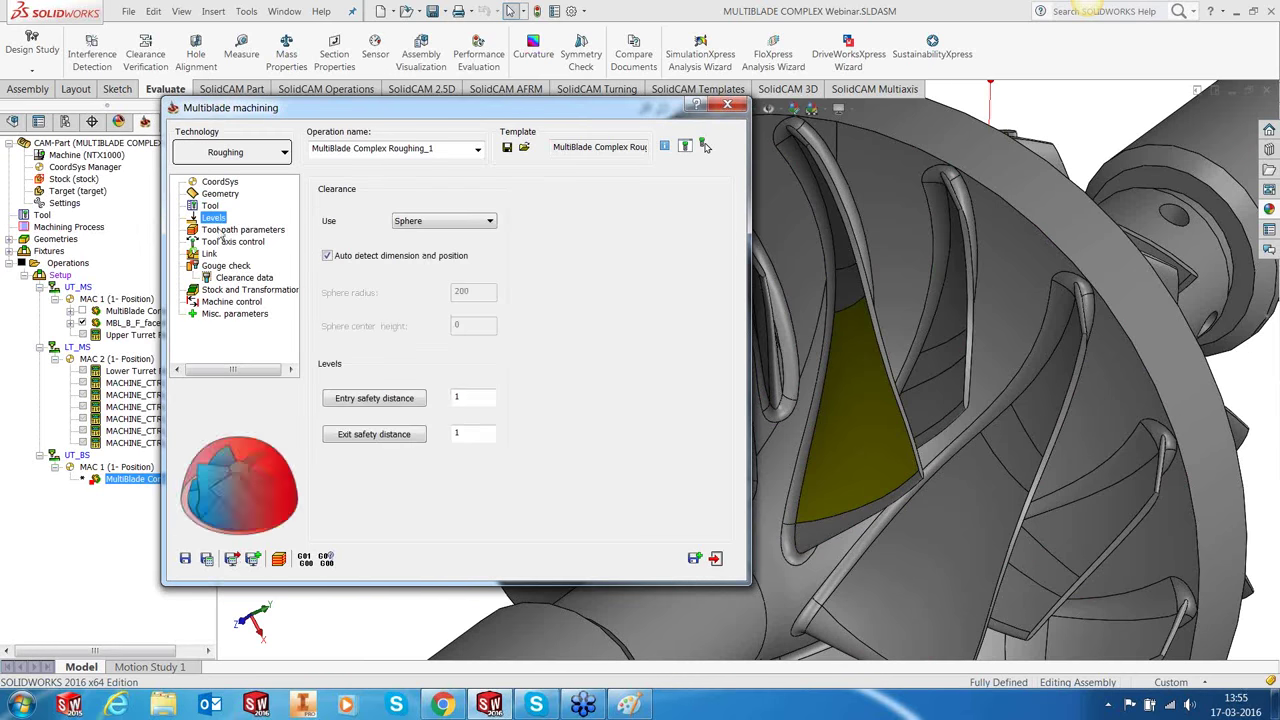
click(220, 242)
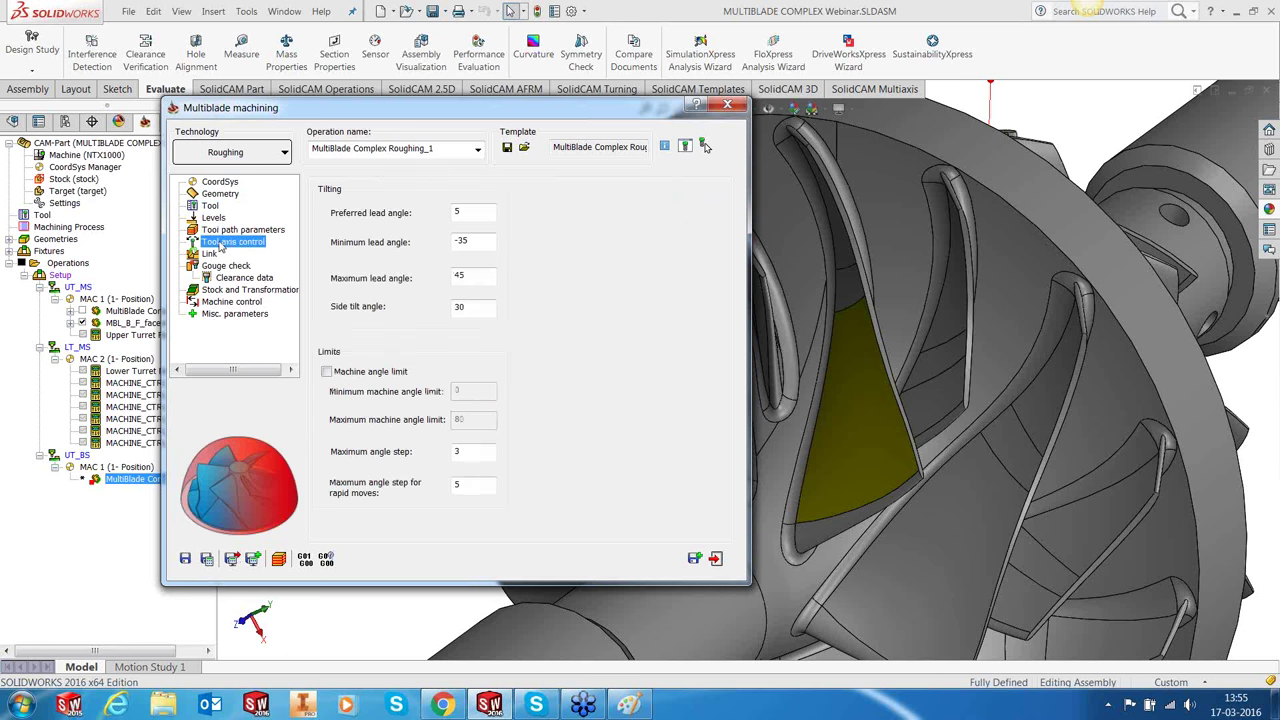
click(209, 254)
click(215, 265)
click(222, 278)
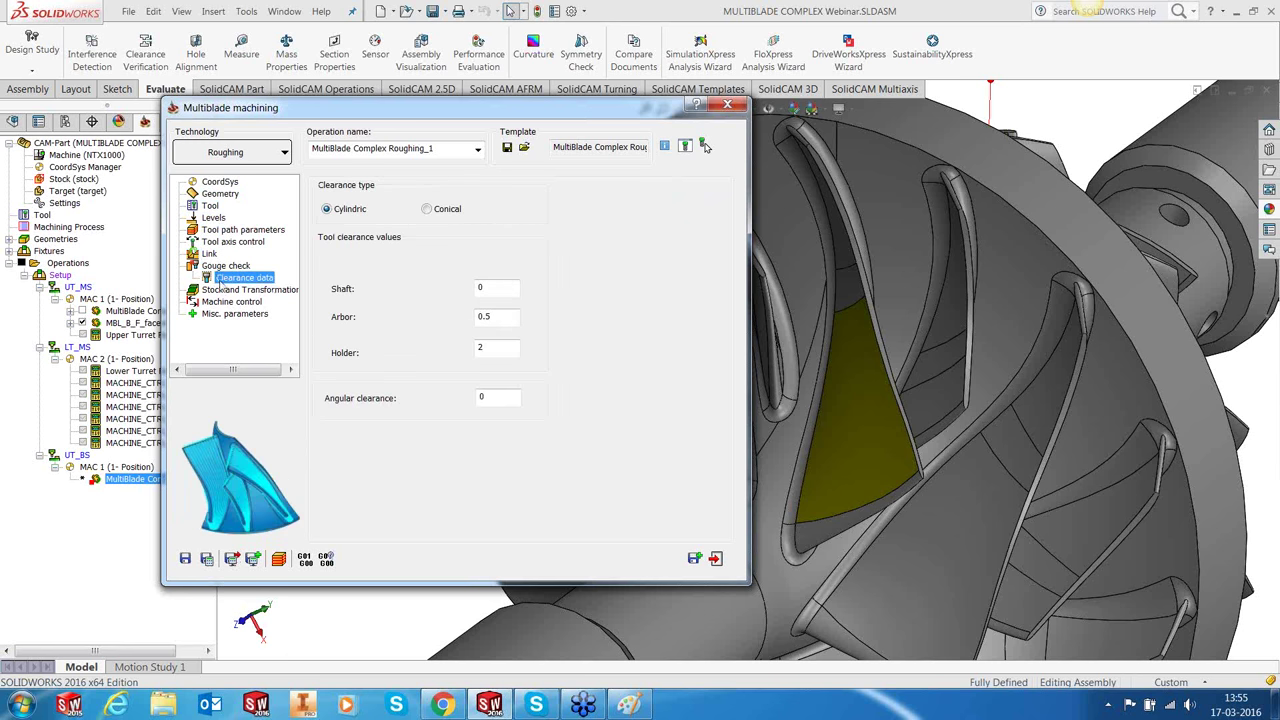
Step: Set the rotation transformation's number of segments and number of machined segments to 1, and save the operation
click(222, 290)
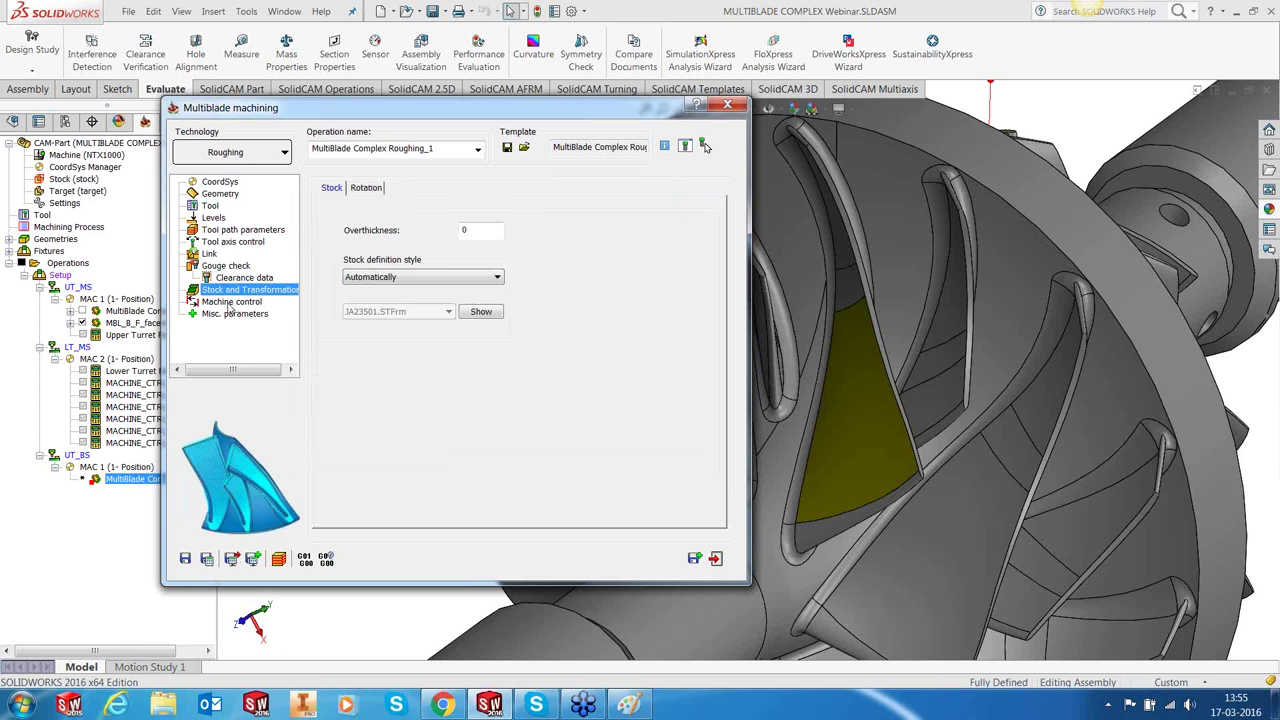
click(368, 188)
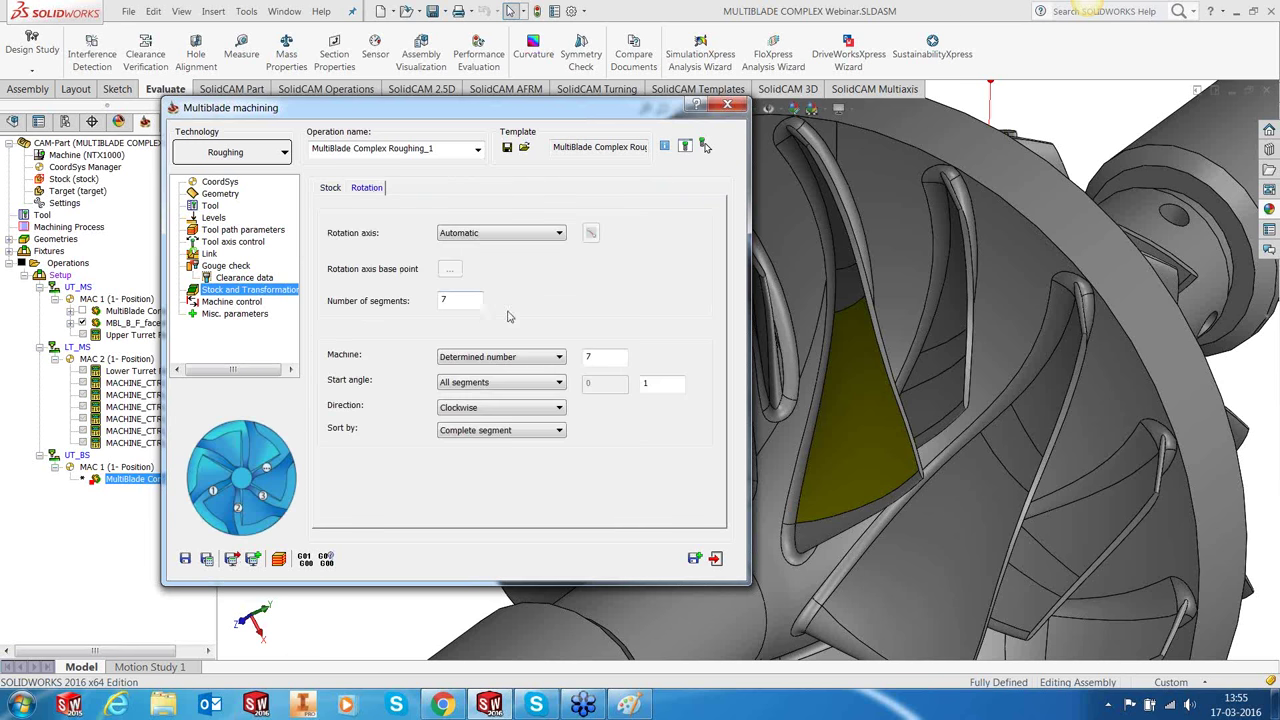
text(1)
key(Tab)
click(185, 558)
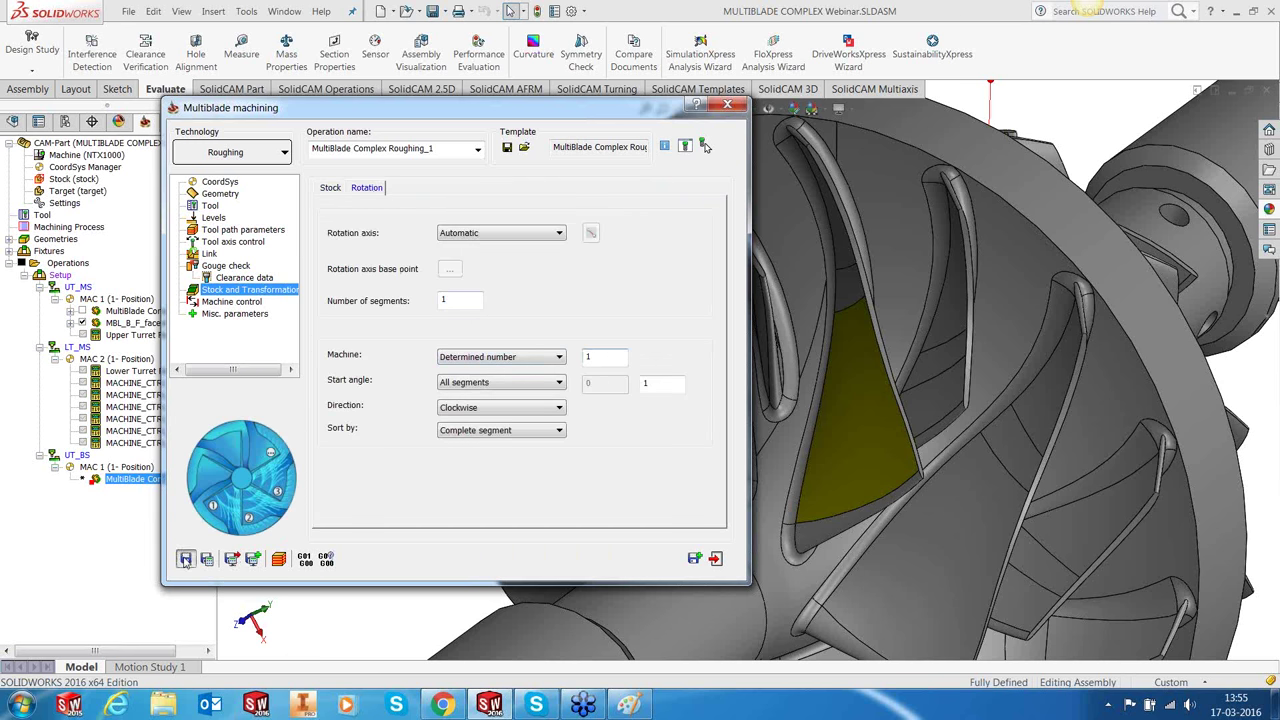
Step: Check the machine control settings, then save and close the MultiBlade Complex Roughing_1 operation
click(236, 302)
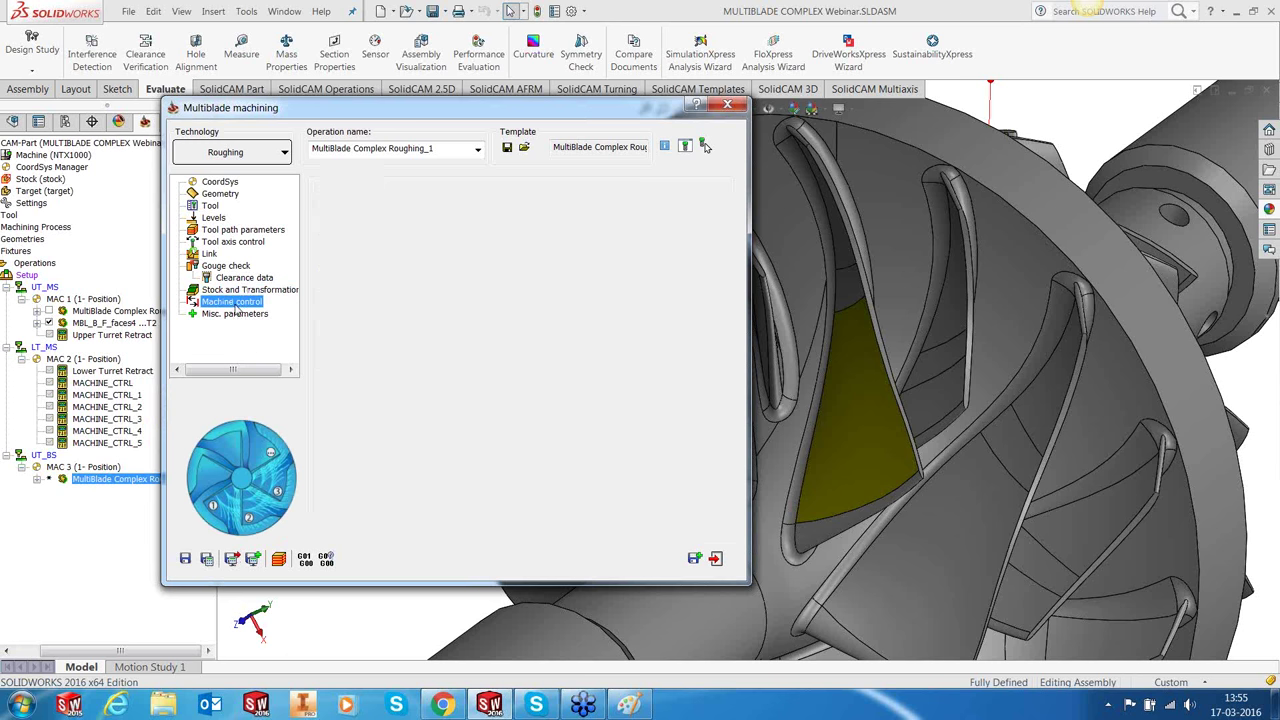
click(185, 558)
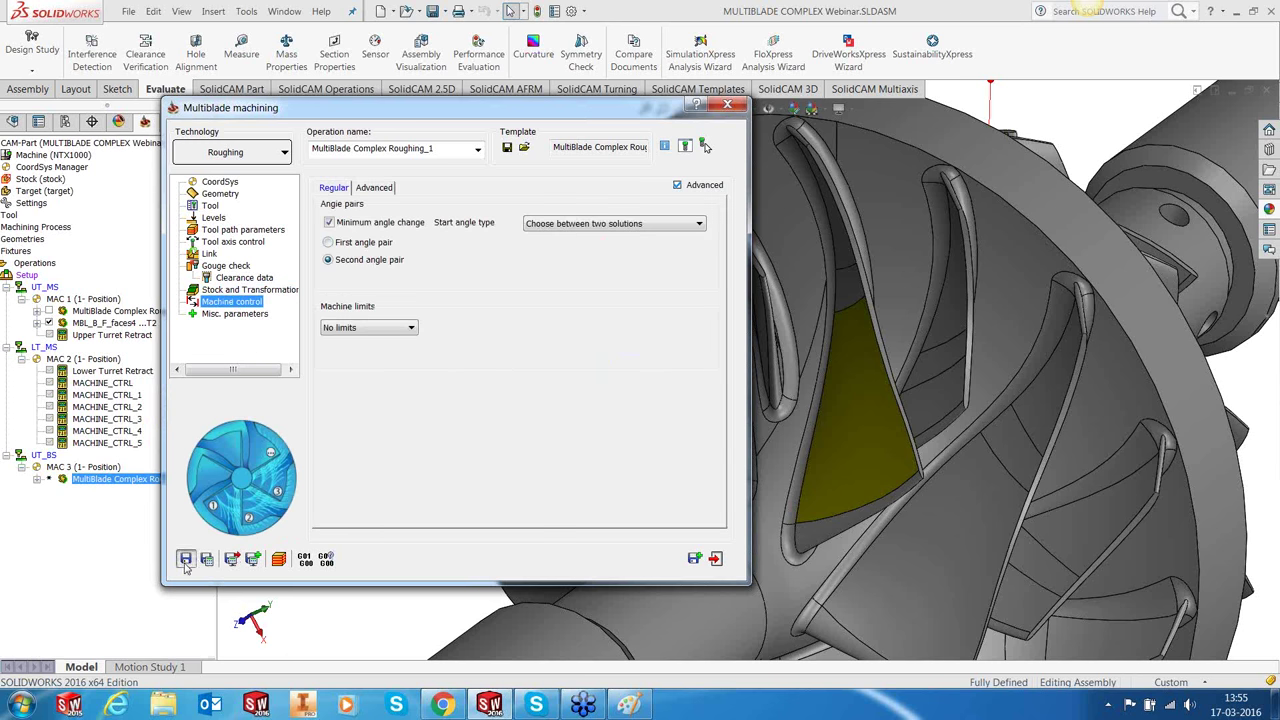
click(716, 559)
right_click(170, 479)
click(240, 226)
click(580, 447)
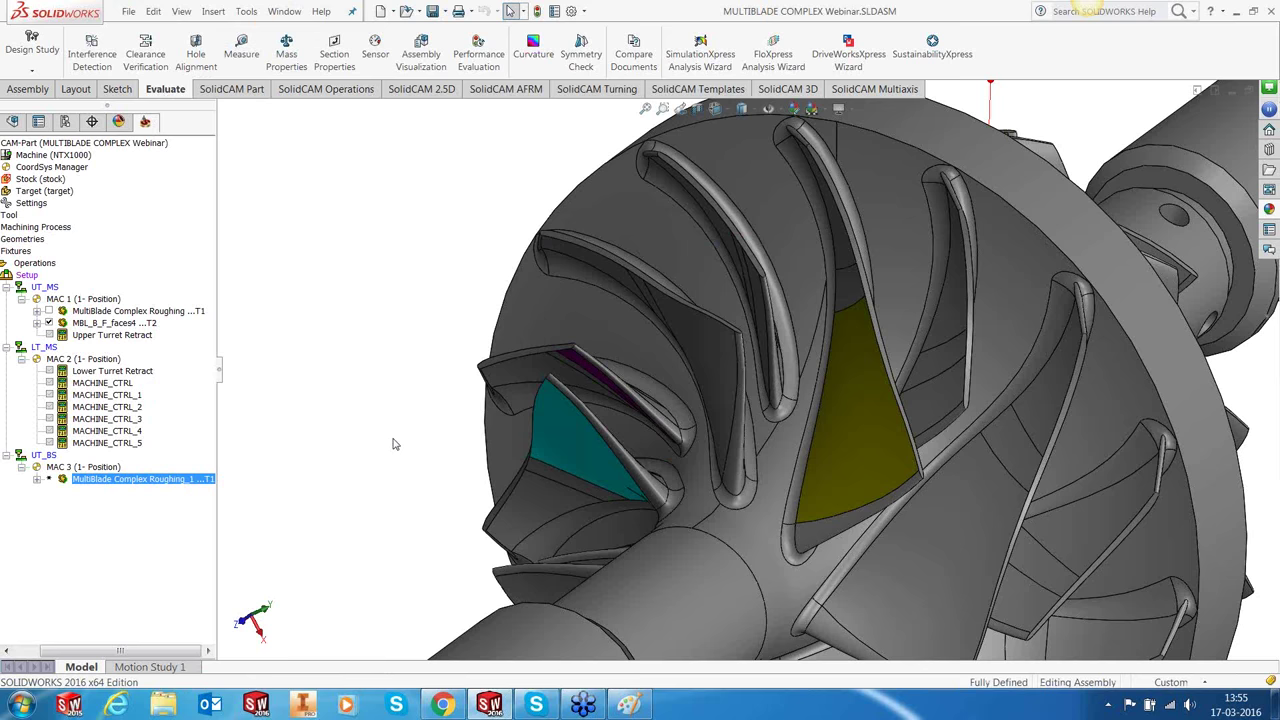
Step: Examine the impeller from several sides, including a blade's root fillet where it meets the hub
key(f)
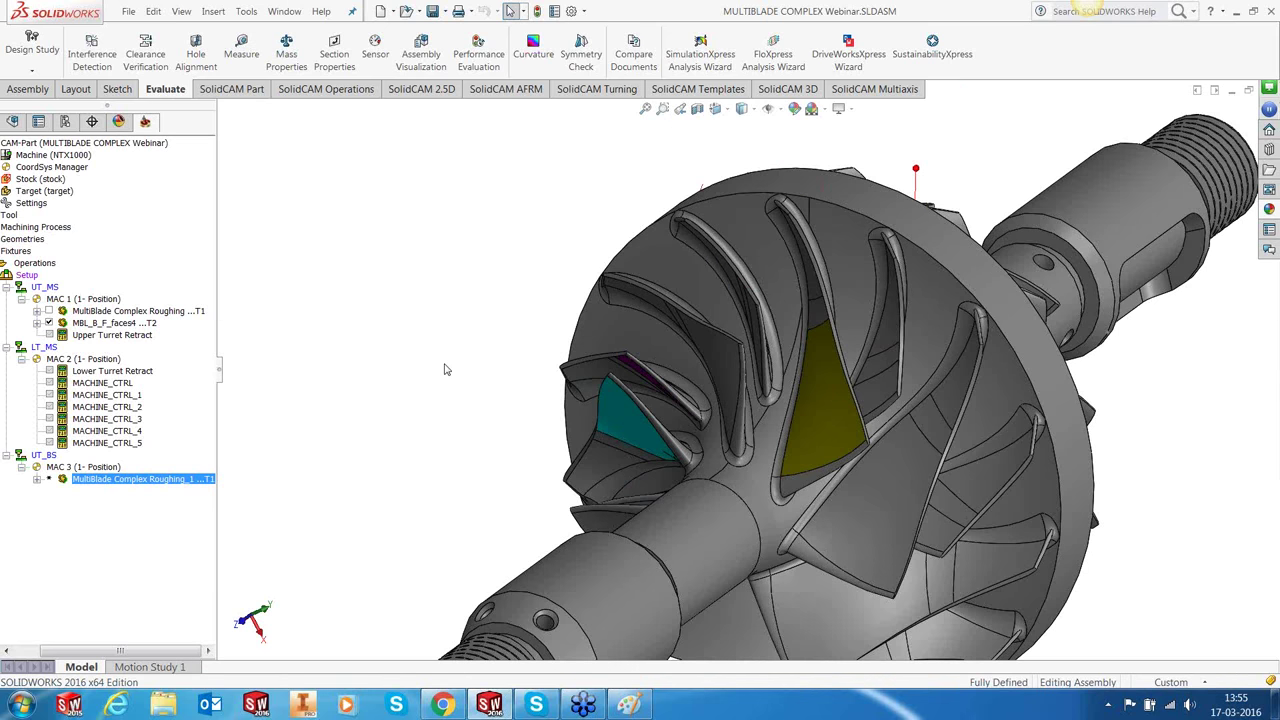
middle_drag(446, 369, 443, 362)
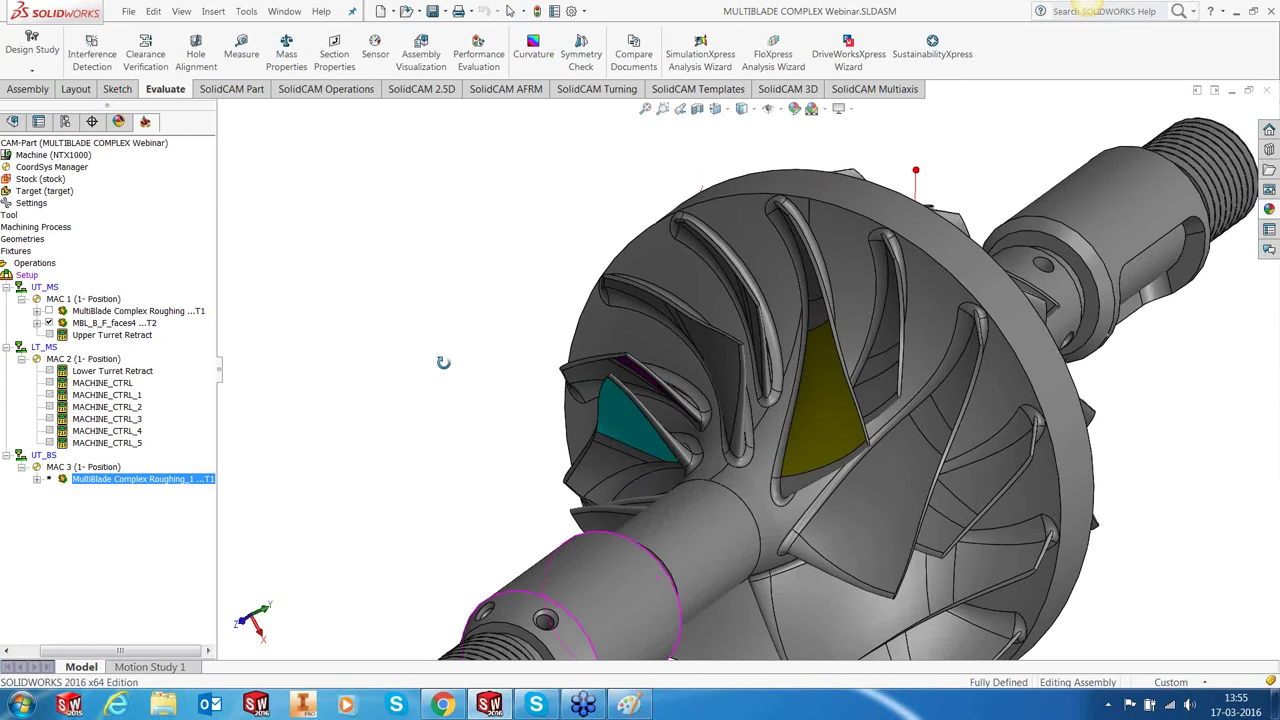
scroll(443, 350, down, 3)
scroll(831, 472, down, 2)
middle_drag(831, 472, 915, 305)
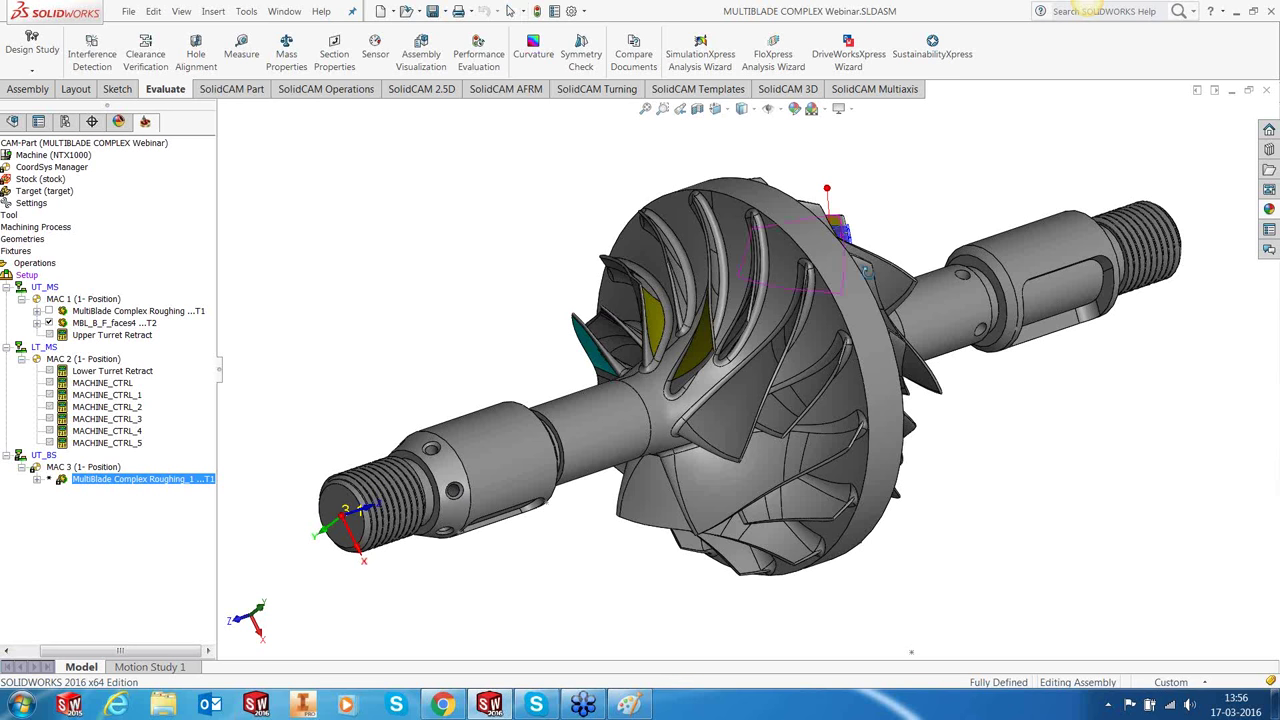
middle_drag(790, 255, 600, 420)
scroll(740, 297, down, 3)
scroll(740, 291, down, 2)
scroll(733, 381, down, 2)
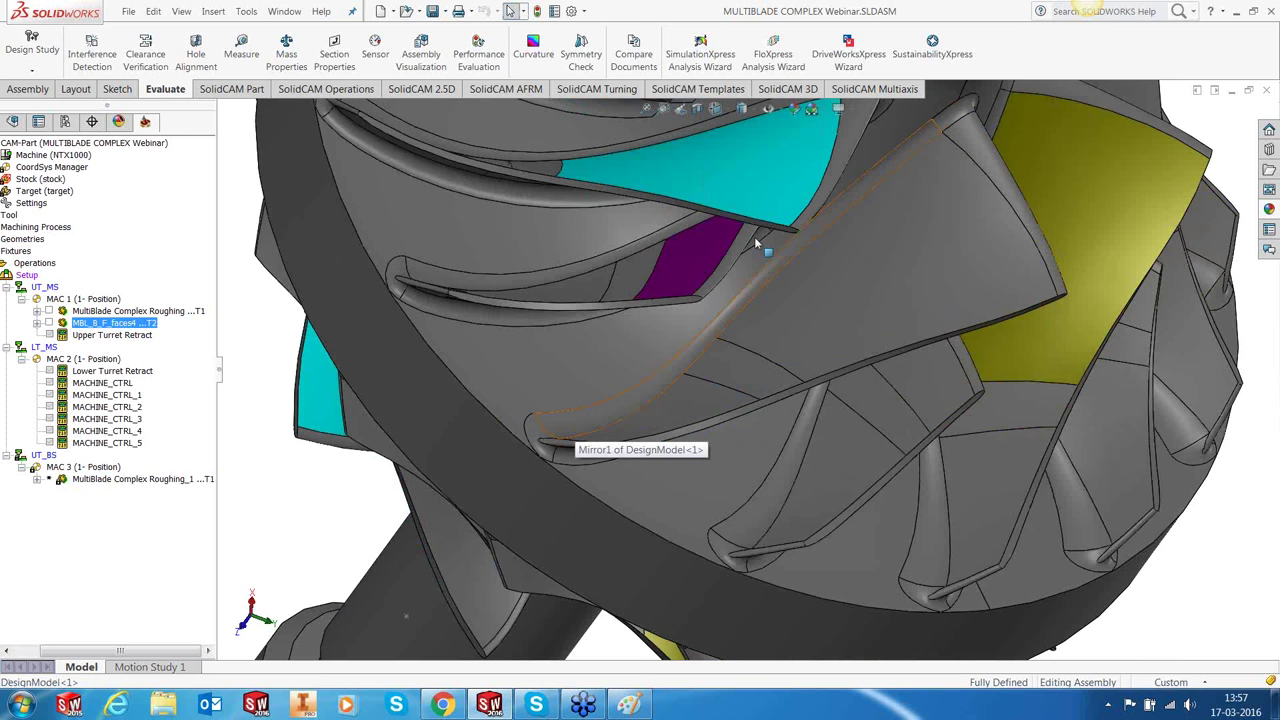
click(612, 426)
middle_drag(612, 426, 610, 420)
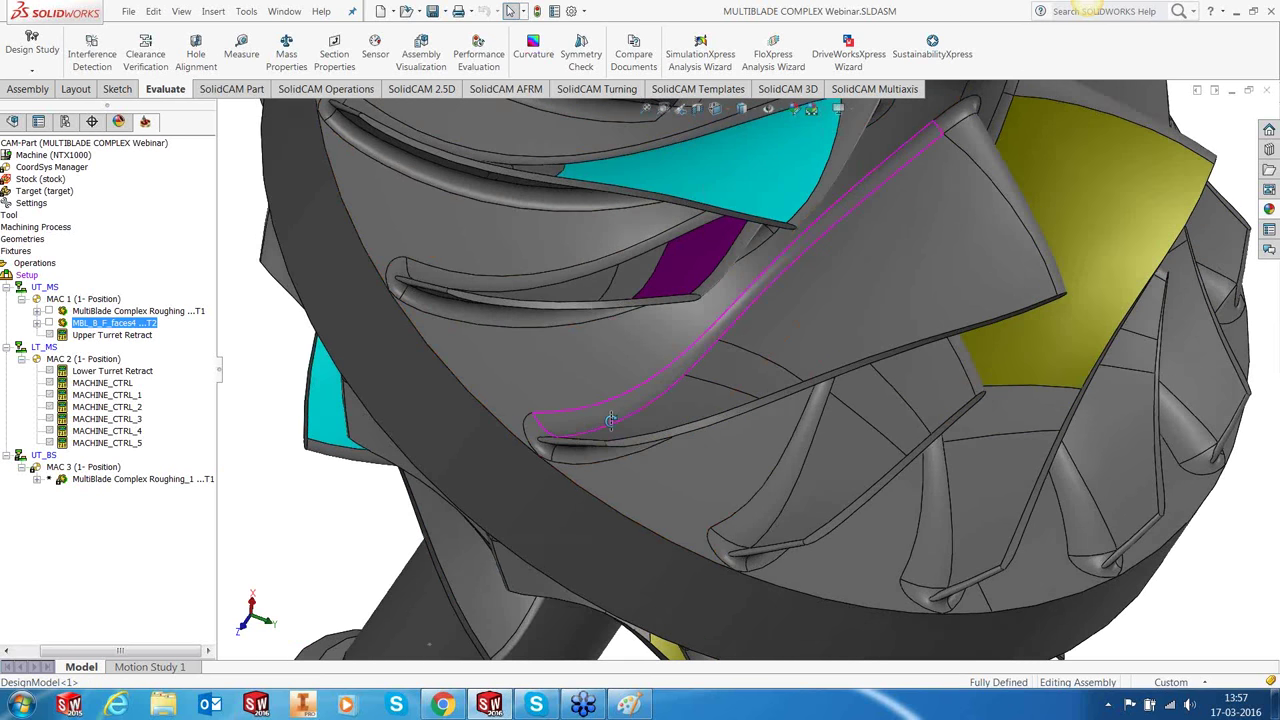
Step: Add an operation after MBL_B_F_faces4 from the MultiBlade Complex Fillet Finishing template and choose its coordinate system
right_click(140, 323)
click(230, 112)
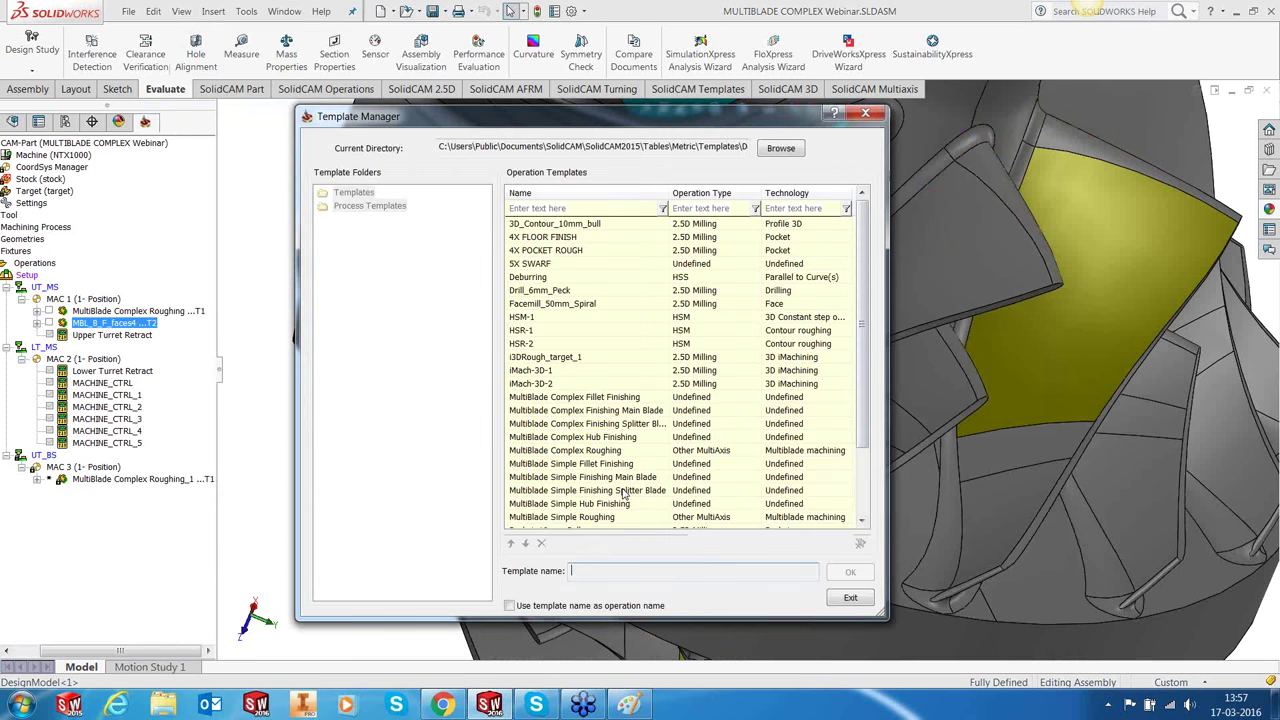
click(600, 477)
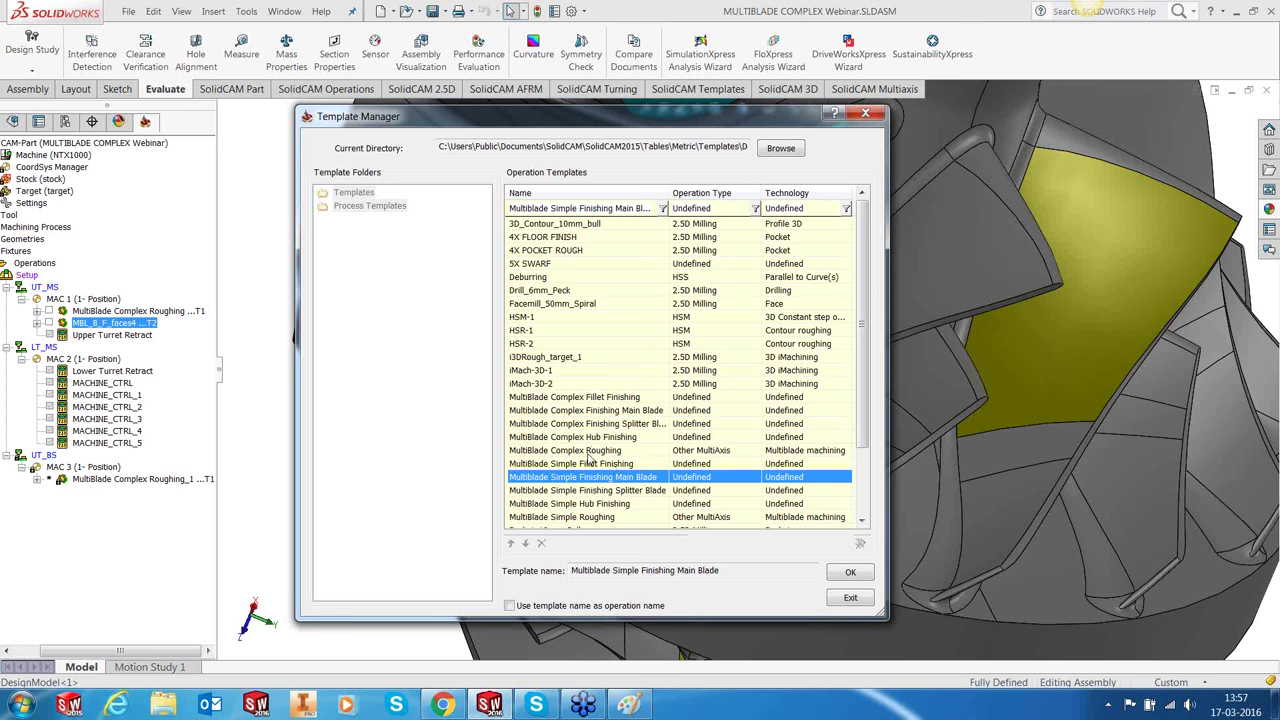
click(593, 400)
click(847, 572)
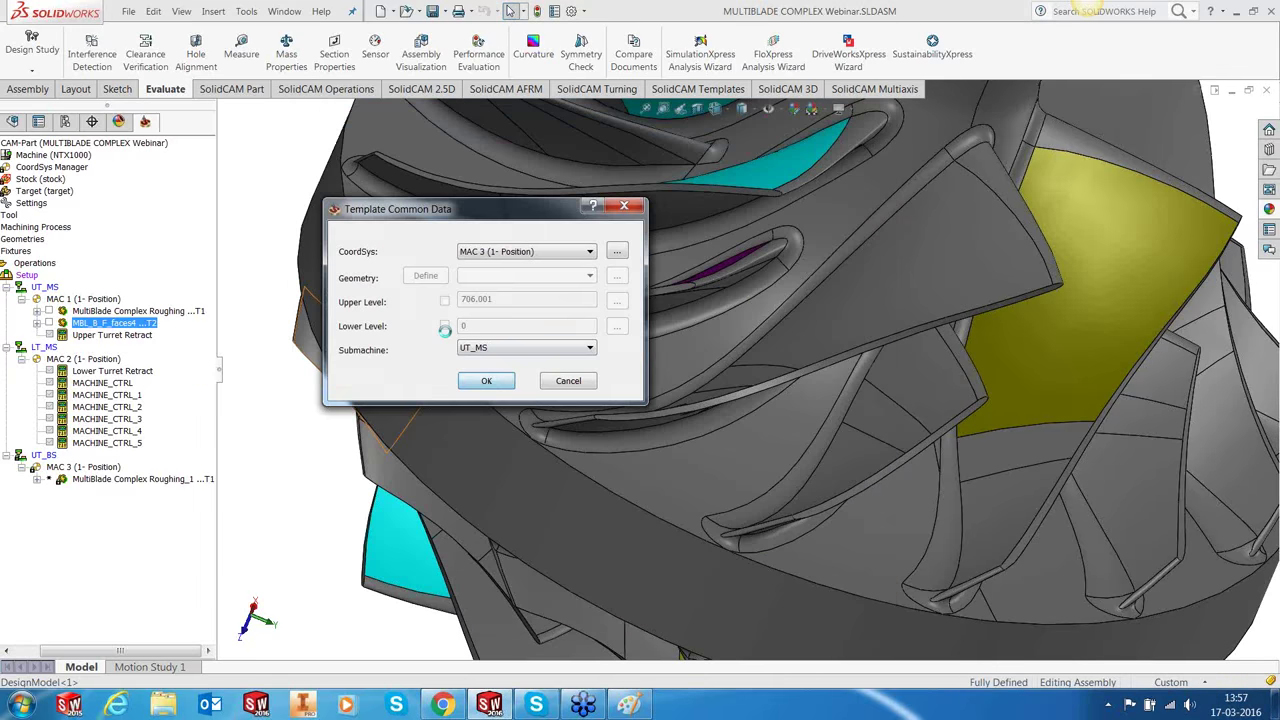
key(Return)
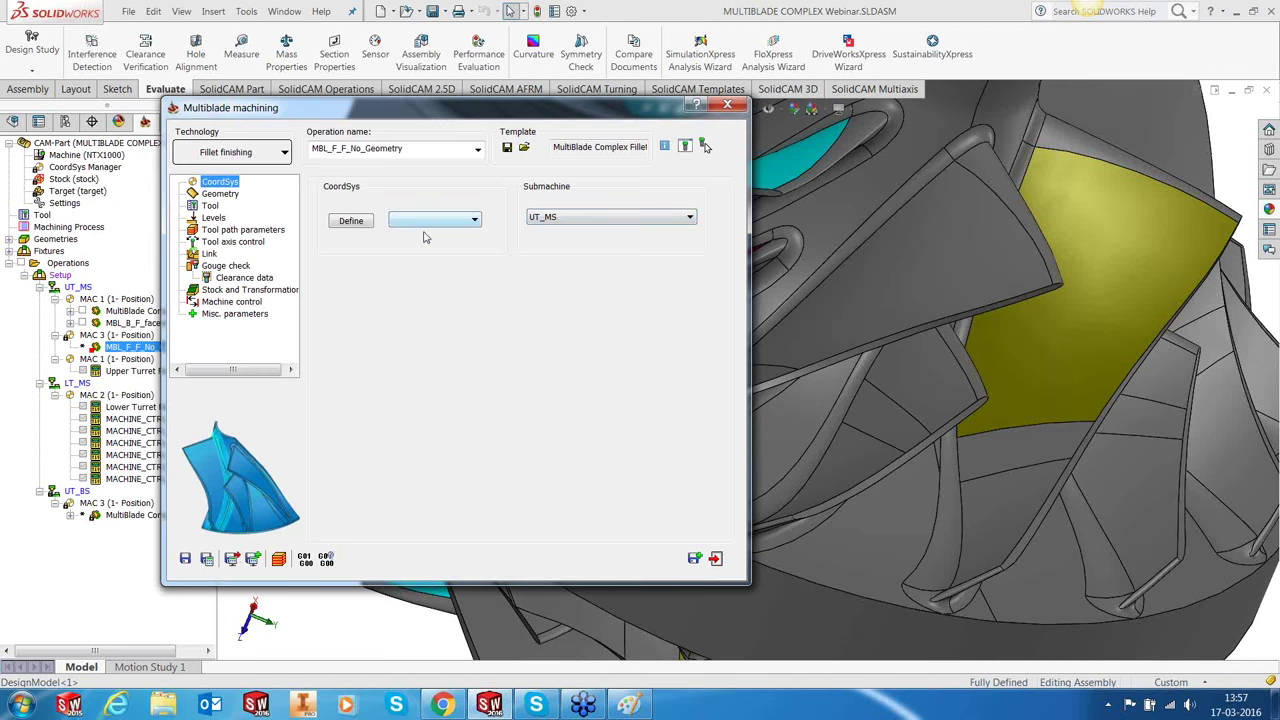
click(411, 224)
click(418, 234)
Step: Compare the existing face geometries on the model and assign faces4 as the fillet finishing operation's blades, splitters and fillets
click(221, 193)
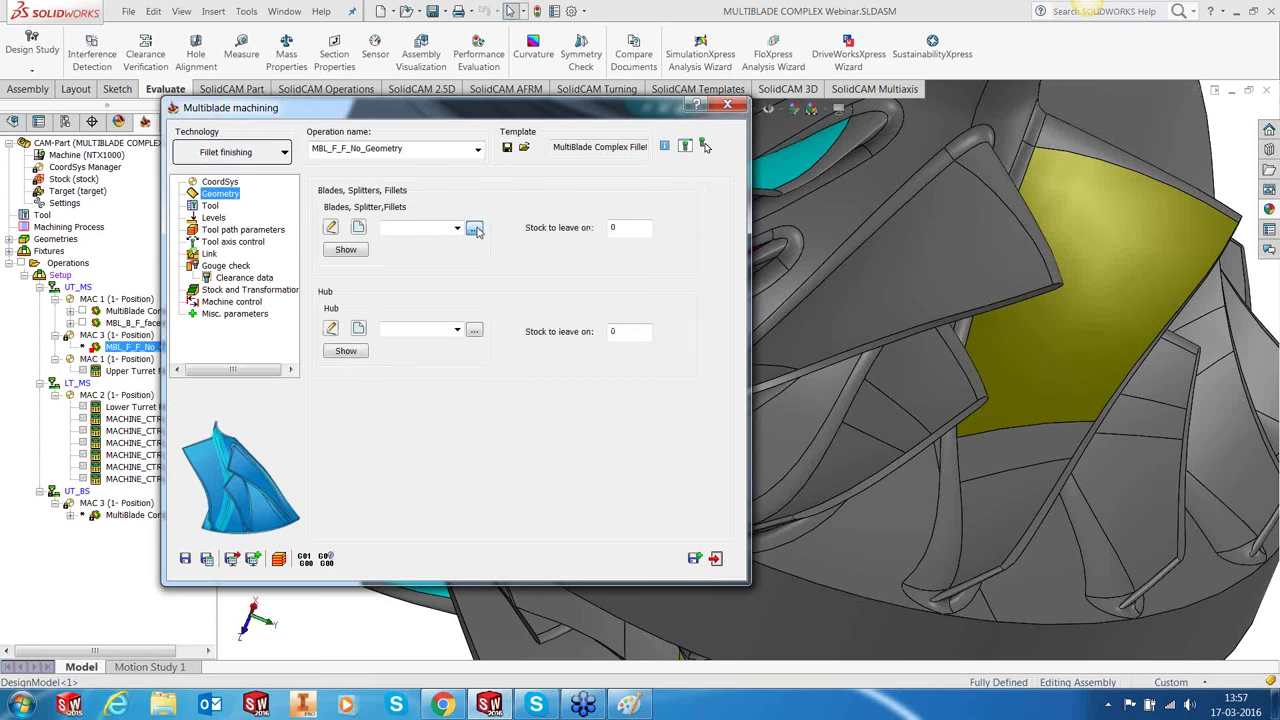
click(475, 230)
click(56, 251)
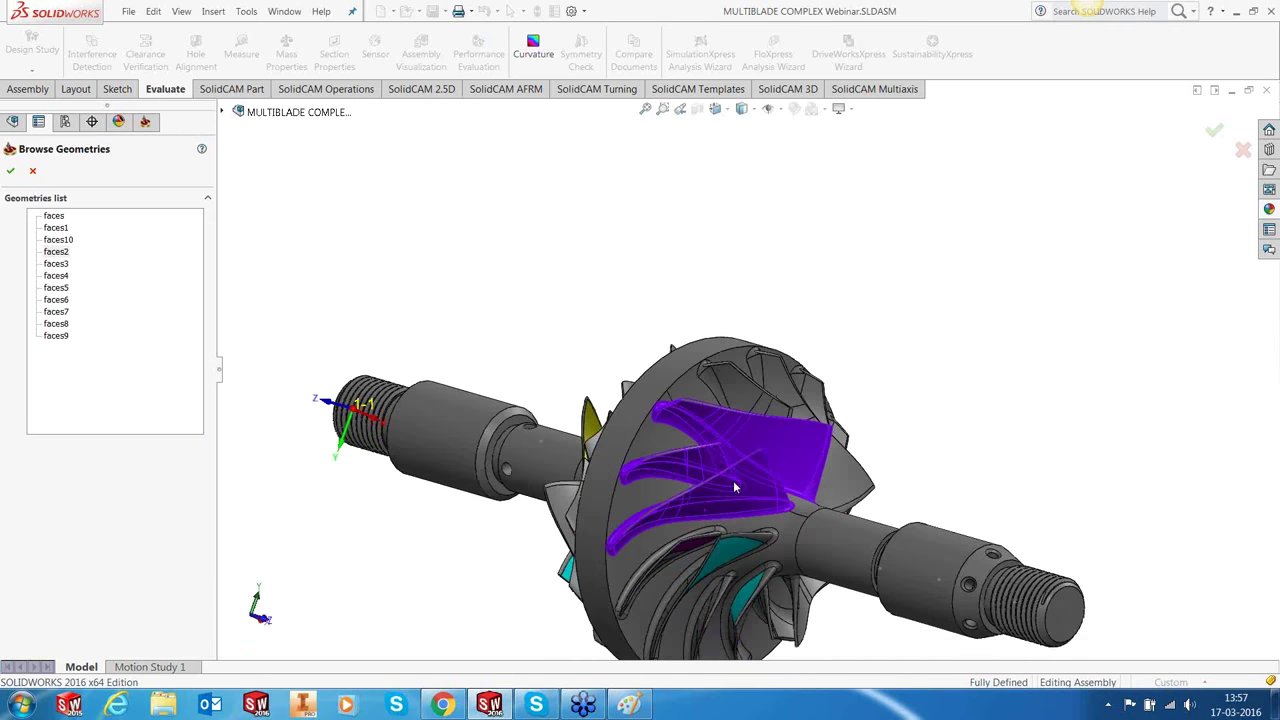
scroll(733, 480, down, 2)
click(58, 264)
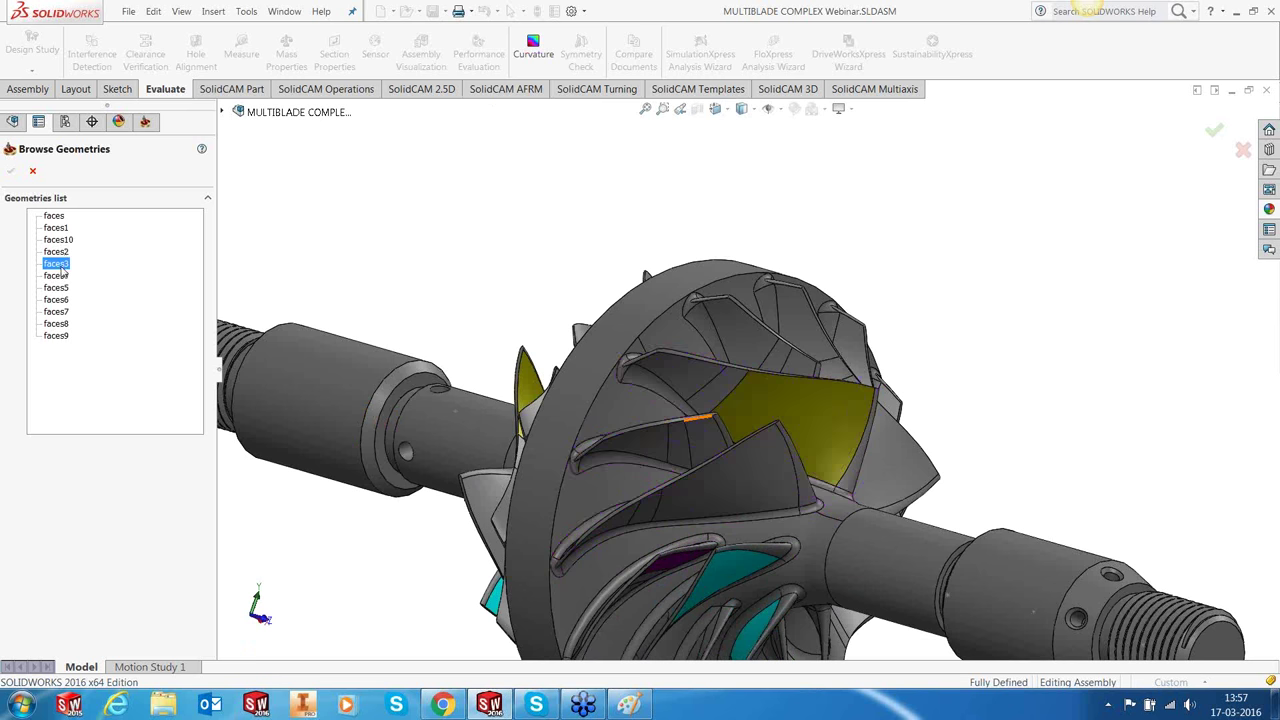
click(60, 277)
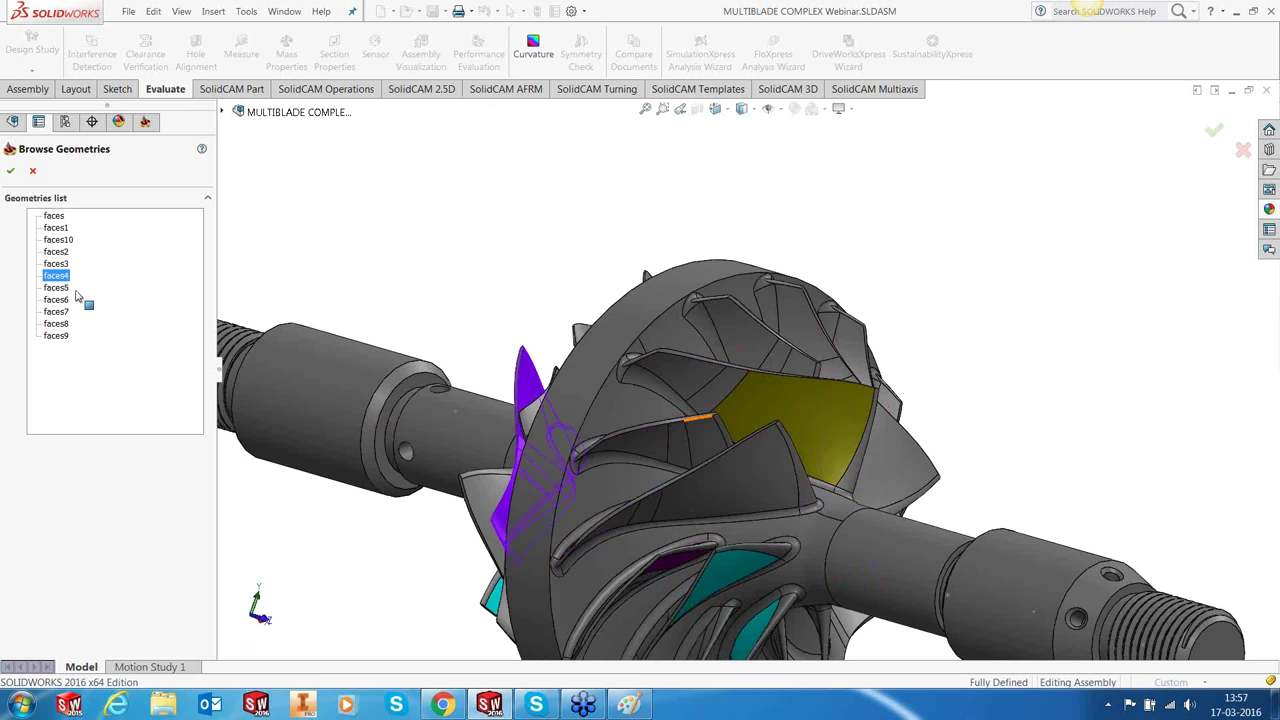
middle_drag(548, 417, 303, 613)
scroll(397, 398, down, 5)
scroll(628, 370, up, 5)
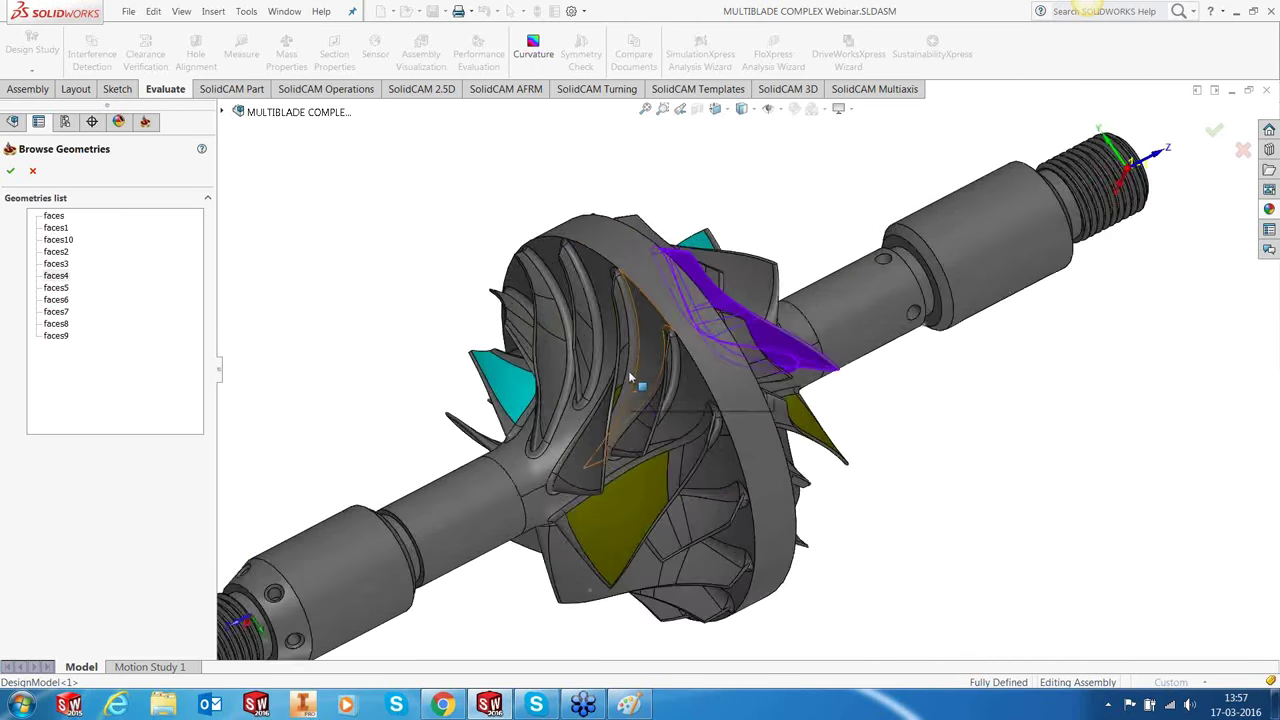
middle_drag(628, 370, 650, 459)
click(11, 172)
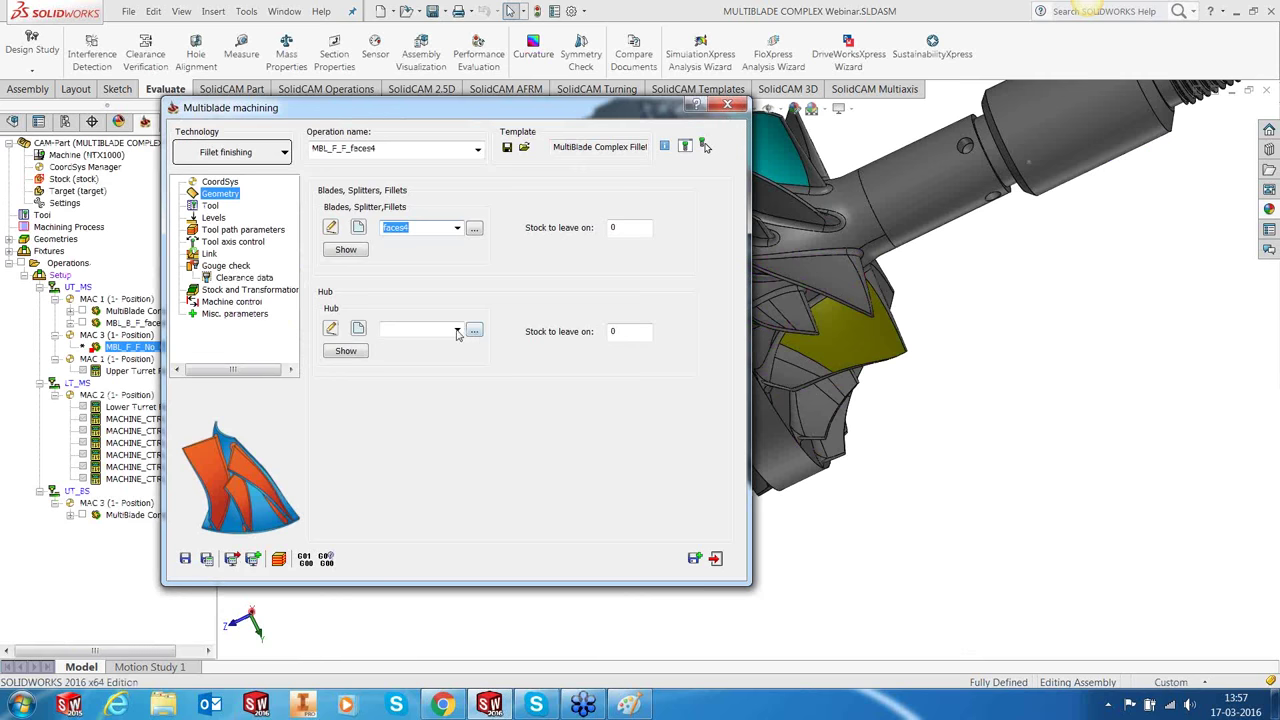
Step: Assign faces1 as the fillet finishing operation's hub geometry and check its tool data
click(457, 330)
click(470, 334)
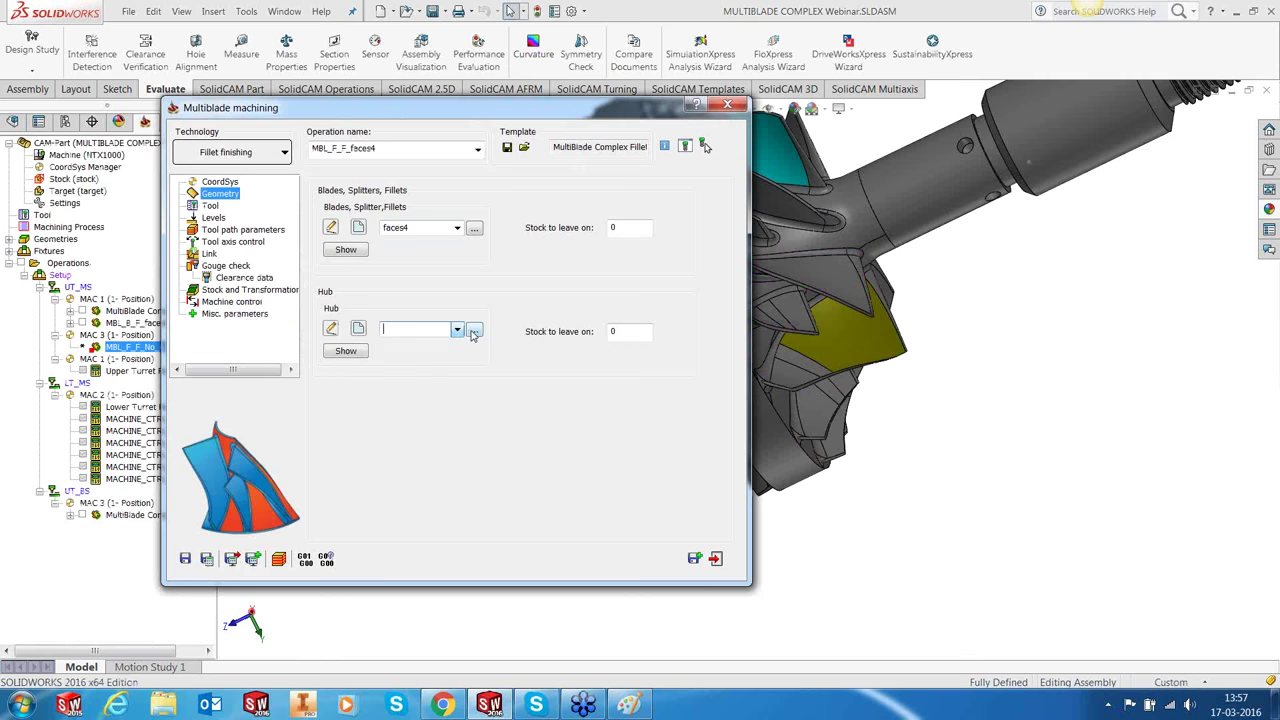
click(474, 332)
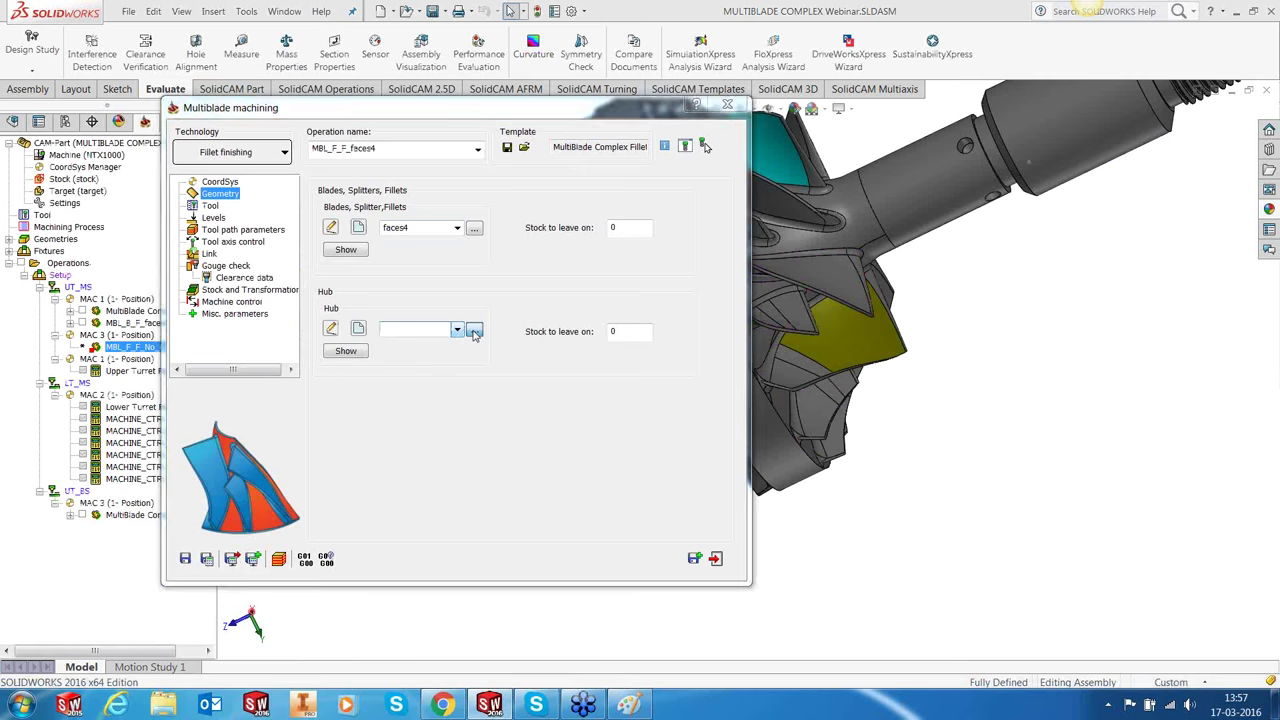
double_click(62, 234)
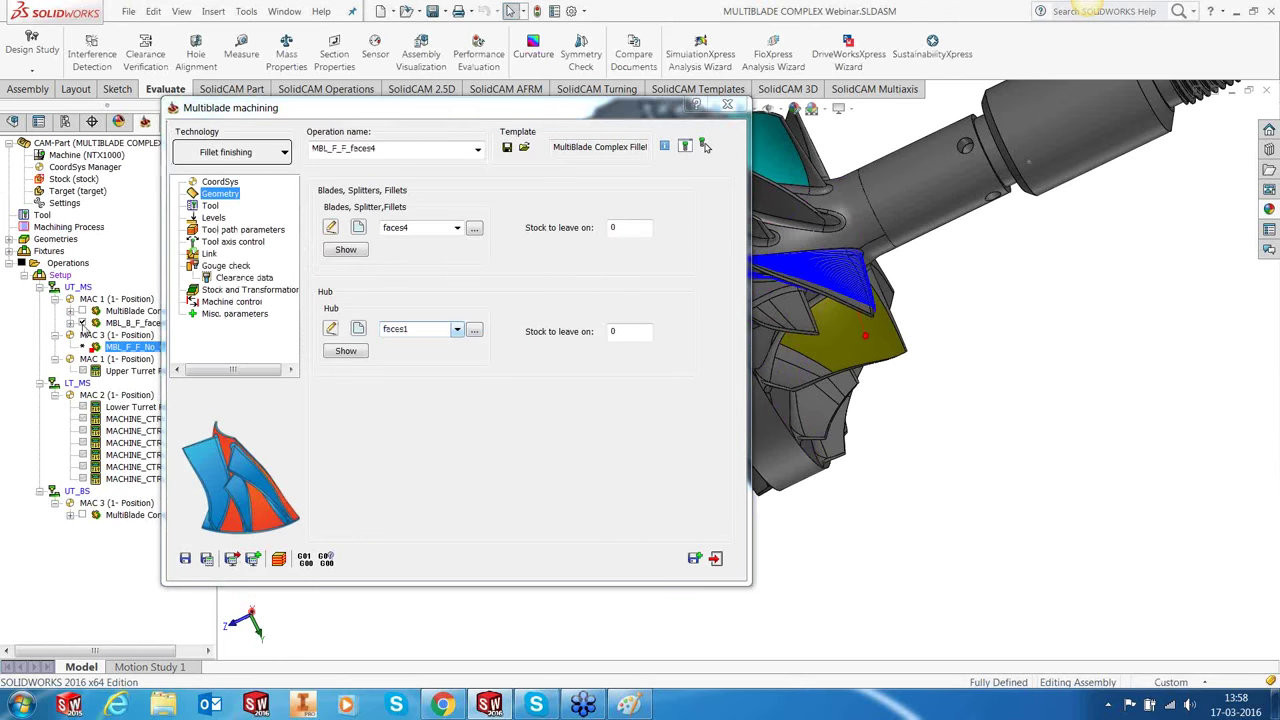
click(211, 206)
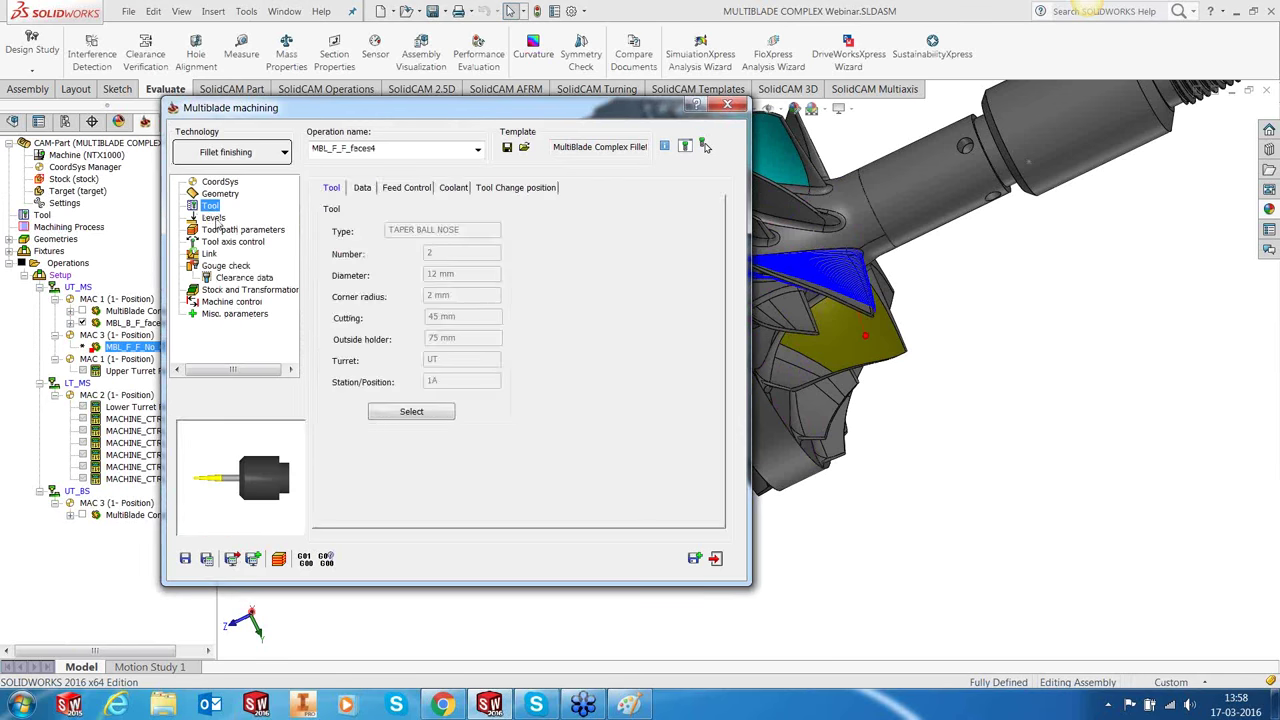
Step: Check the fillet finishing operation's levels, technology, sorting, edges and tool axis tilting, and save the operation
click(214, 219)
click(232, 230)
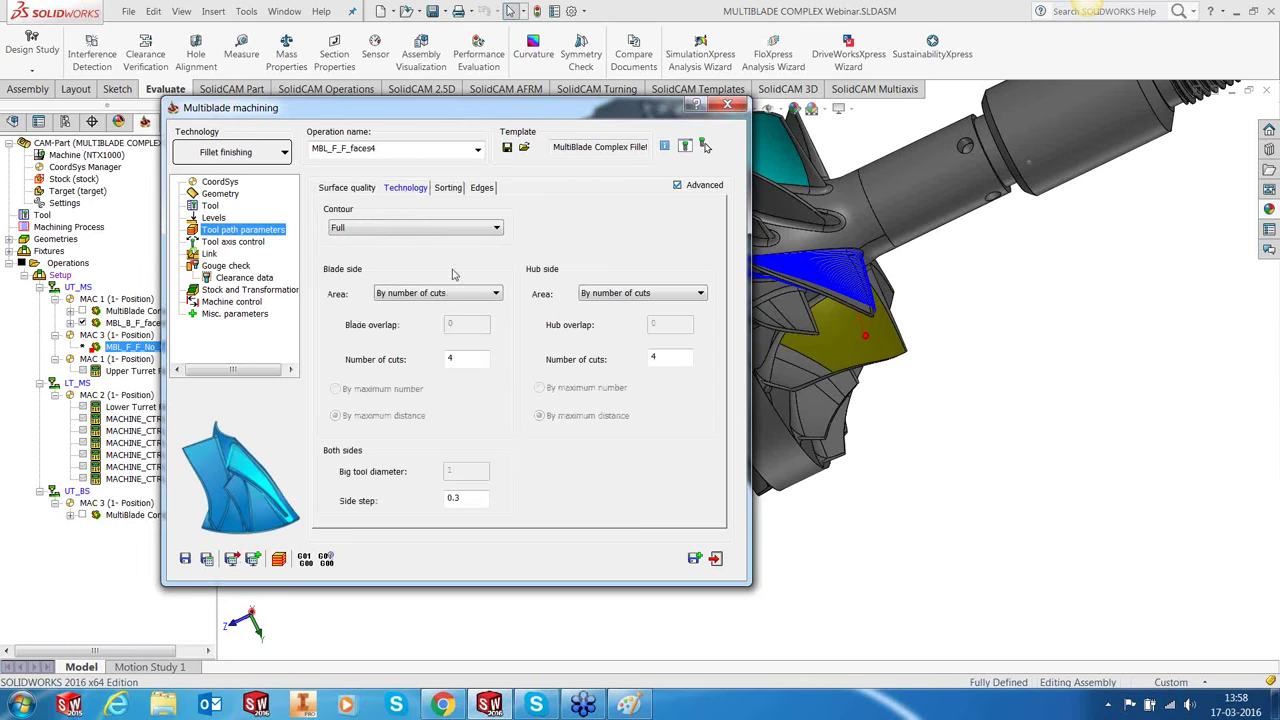
click(452, 190)
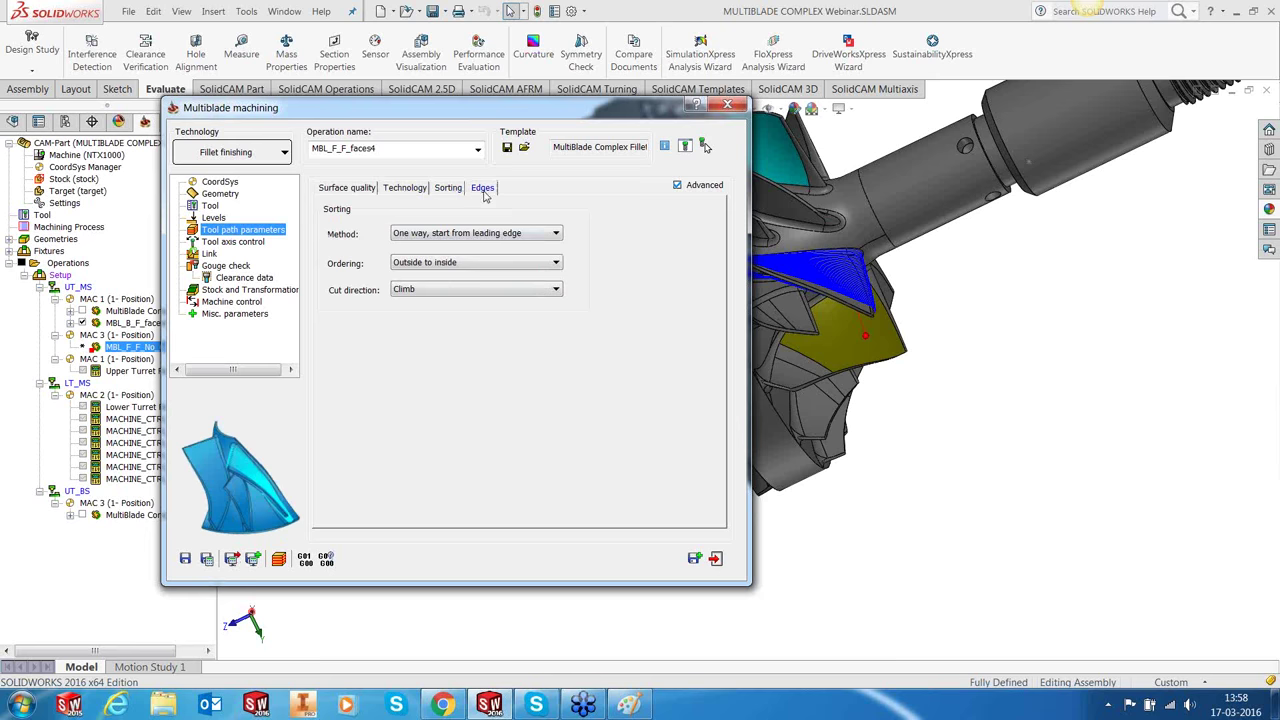
click(481, 189)
click(212, 245)
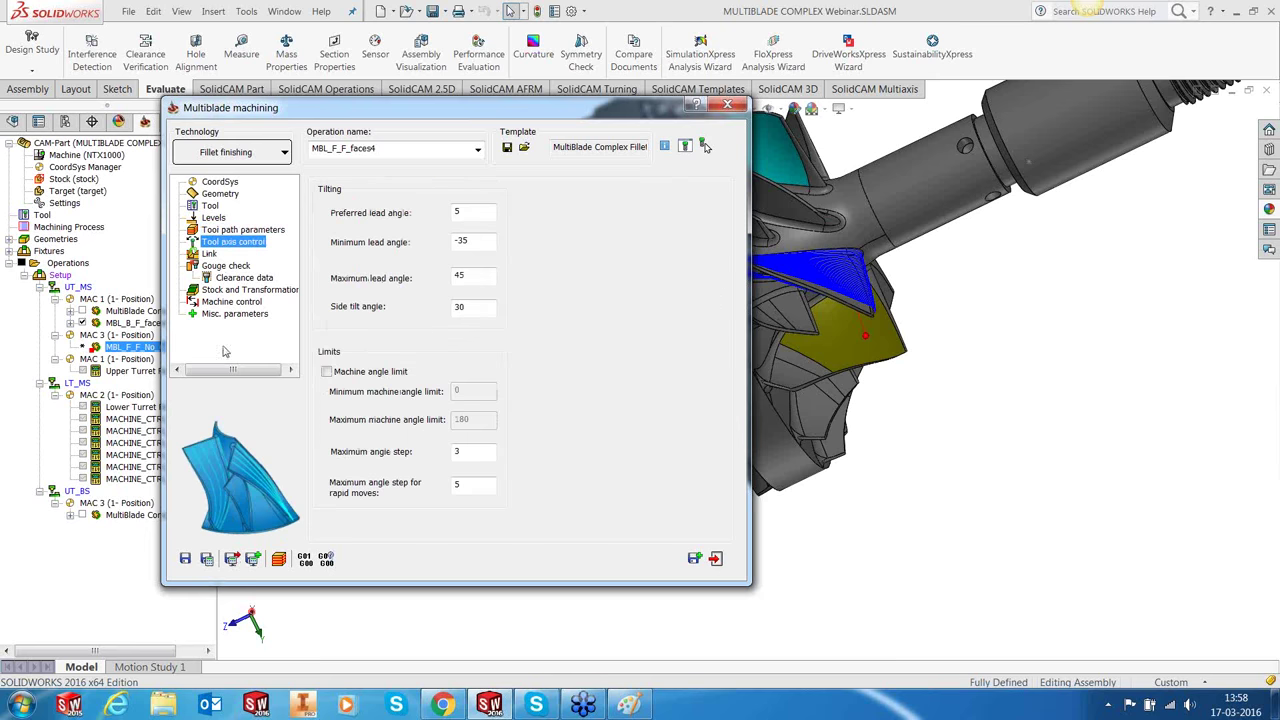
click(186, 559)
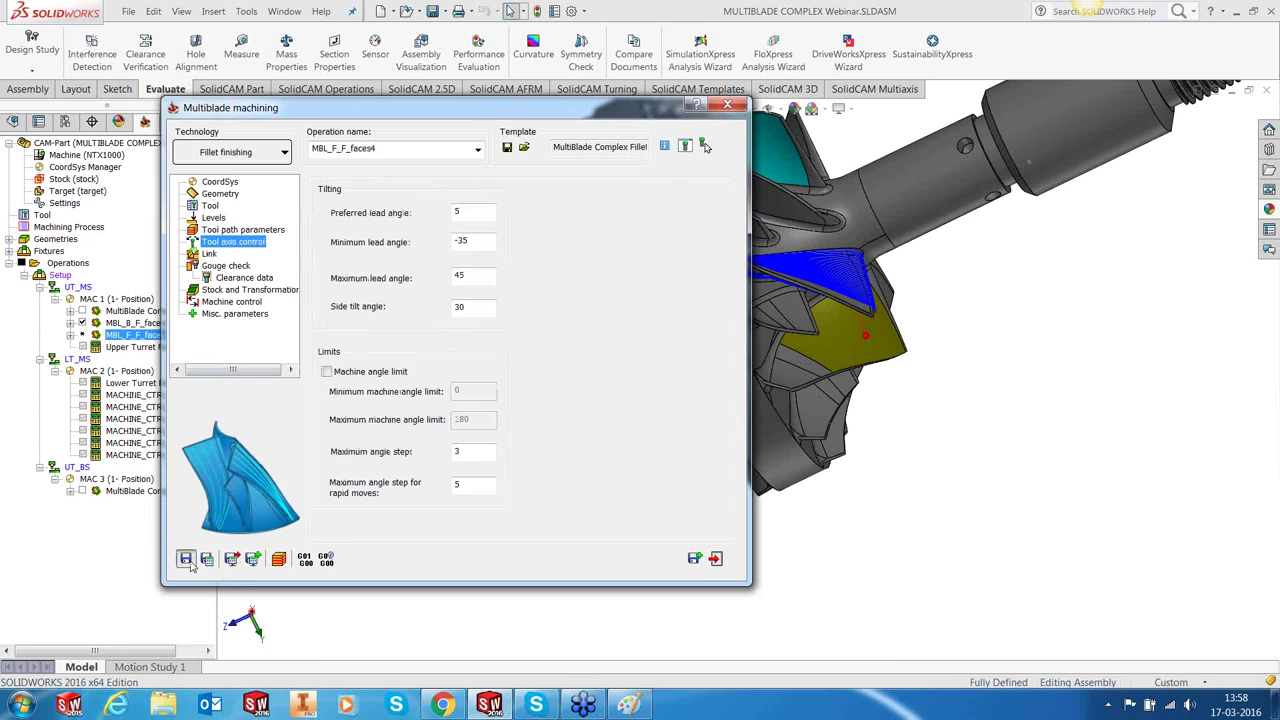
click(716, 559)
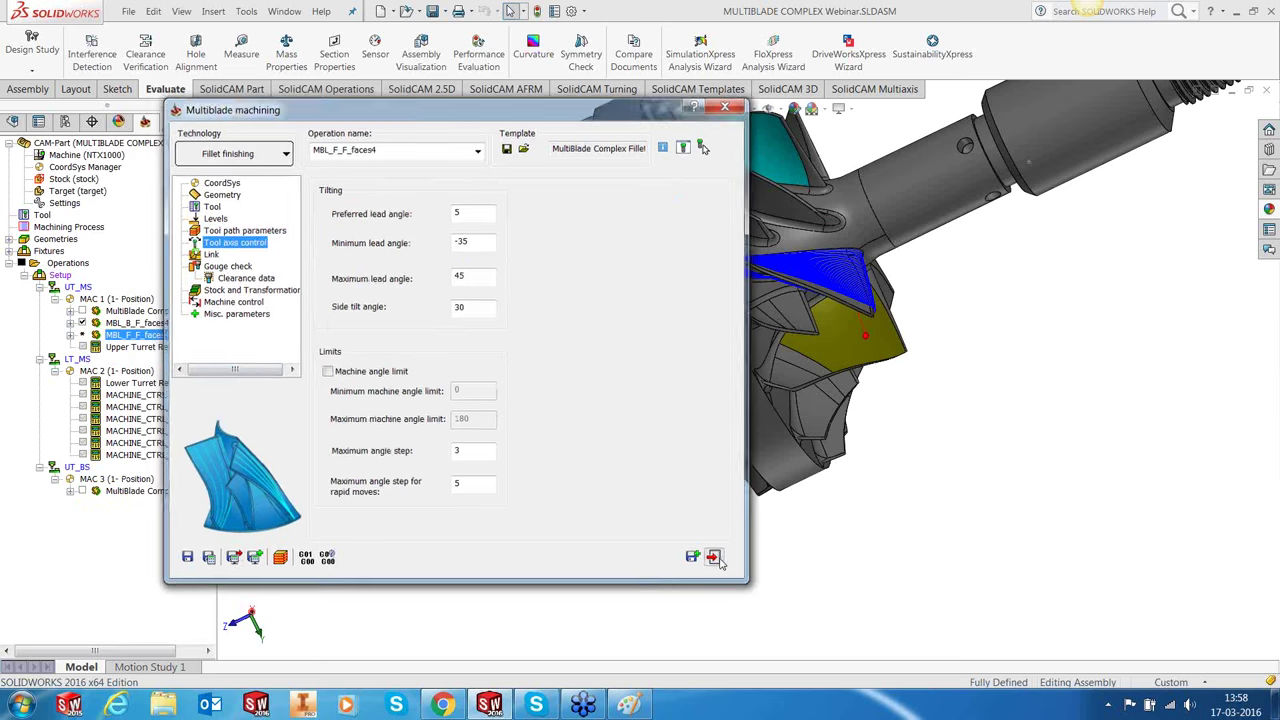
Step: Calculate MBL_F_F_faces4 in parallel and display the toolpath of the UT_BS roughing operation on the model
right_click(160, 342)
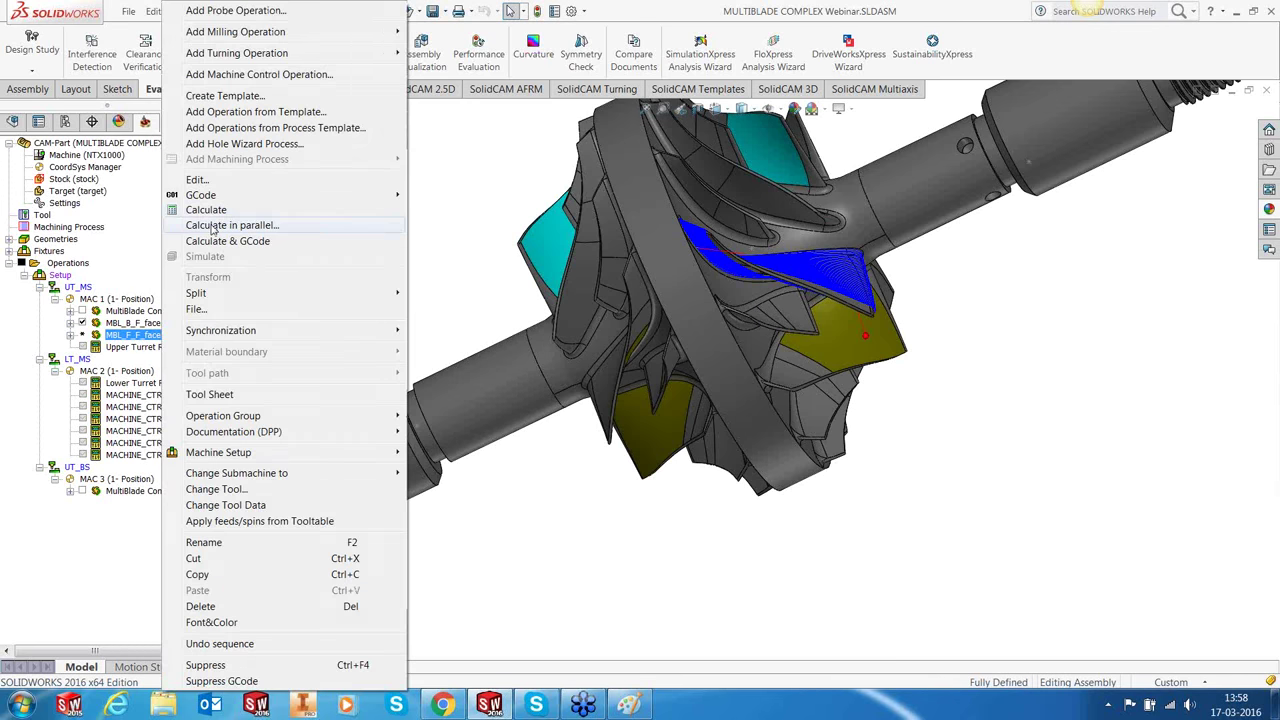
click(212, 226)
key(Return)
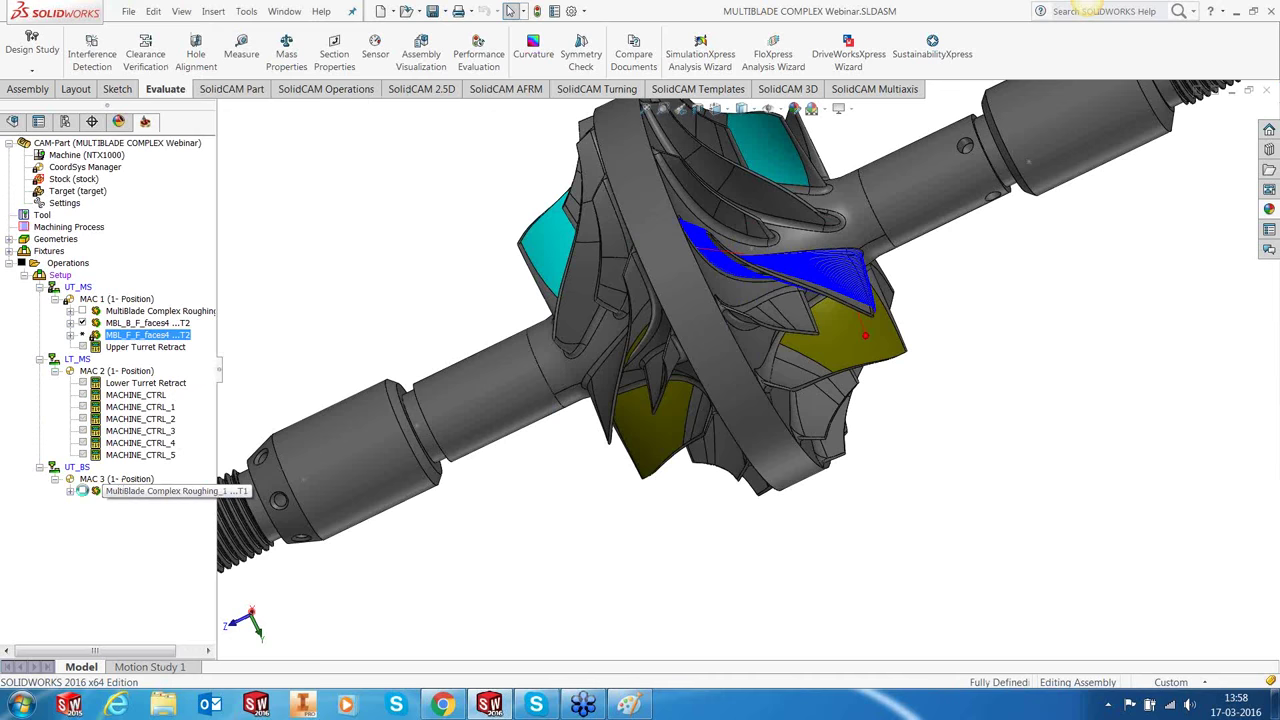
middle_drag(706, 482, 710, 445)
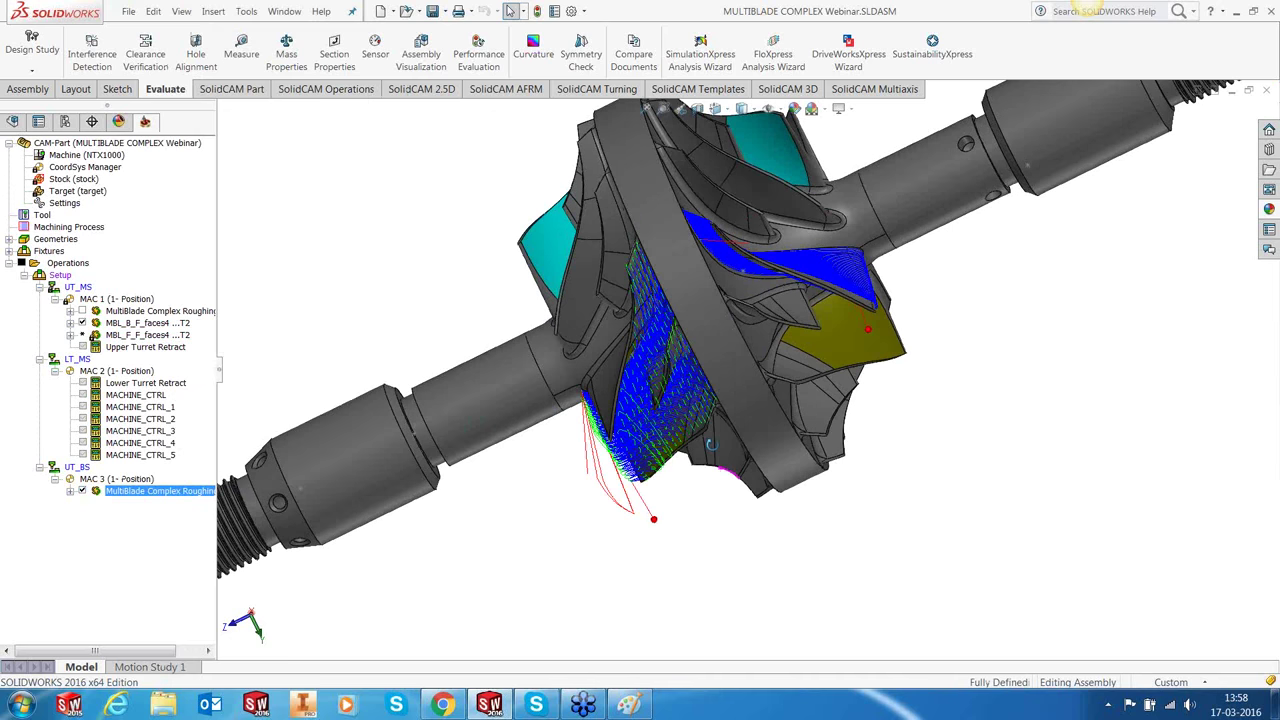
Step: Select MBL_B_F_faces4, both turret retracts, MACHINE_CTRL through MACHINE_CTRL_5 and MultiBlade Complex Roughing_1, and load them into Machine Simulation
click(160, 311)
click(147, 323)
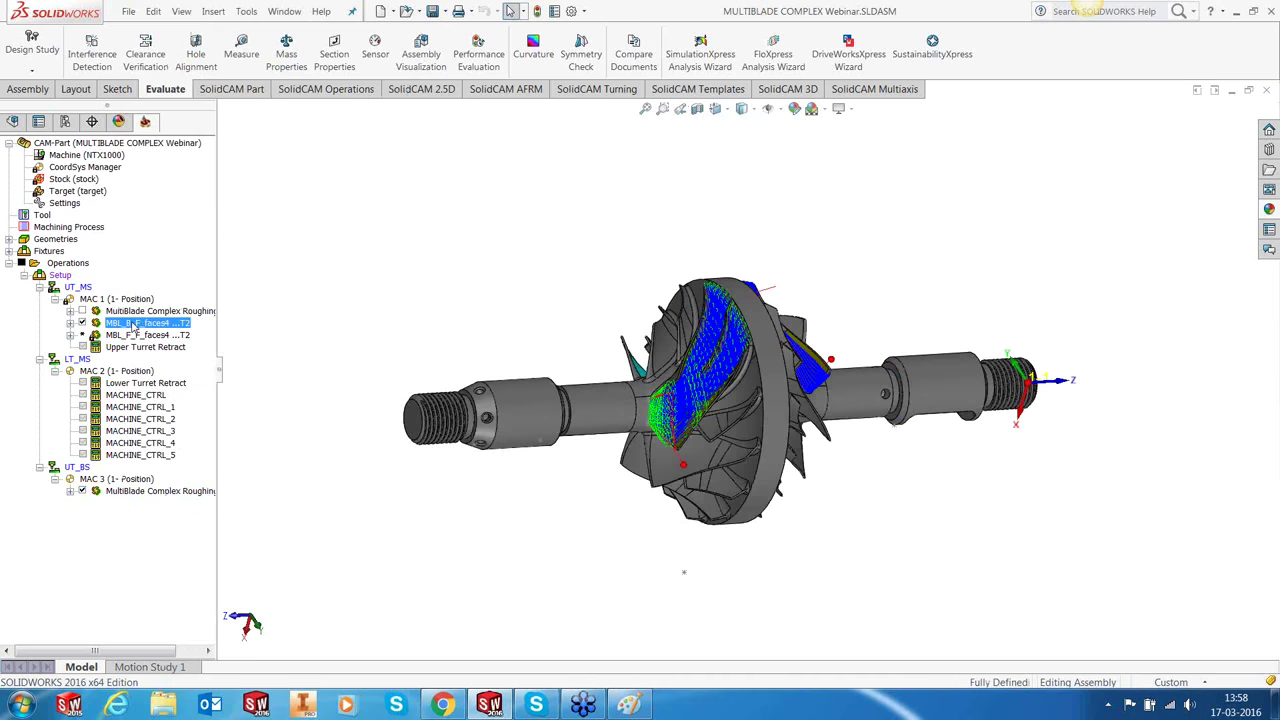
ctrl+click(140, 348)
ctrl+click(130, 383)
ctrl+click(130, 395)
ctrl+click(129, 407)
ctrl+click(129, 419)
ctrl+click(129, 431)
ctrl+click(129, 443)
ctrl+click(129, 455)
ctrl+click(125, 491)
right_click(128, 491)
click(180, 267)
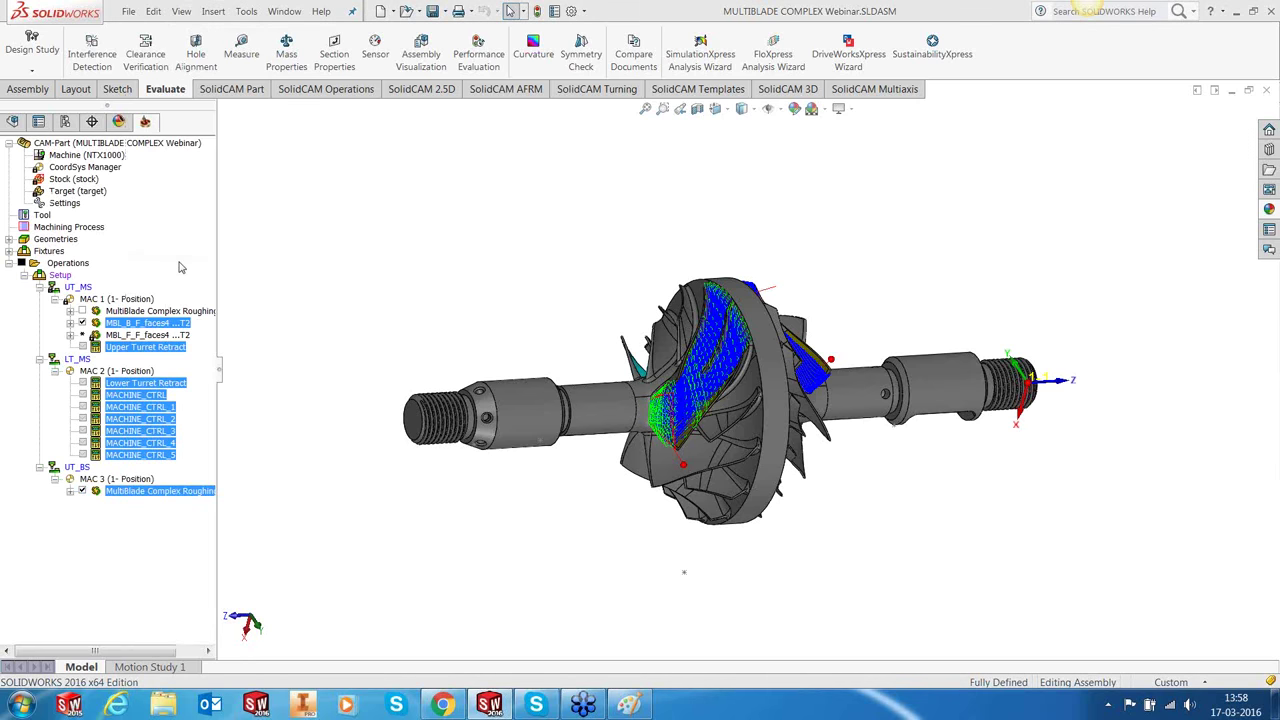
click(138, 431)
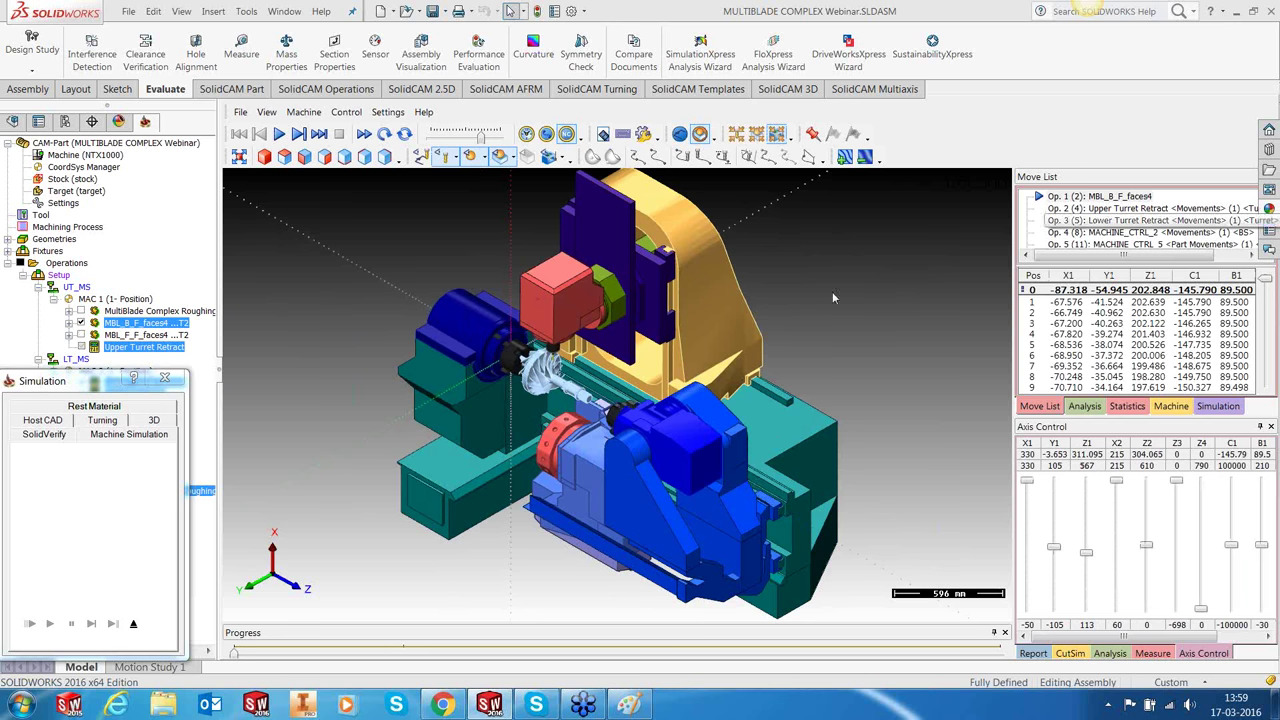
Step: Step through the simulated moves from MBL_B_F_faces4 over the retracts and part transfer to MultiBlade Complex Roughing_1, and exit the simulation
click(304, 157)
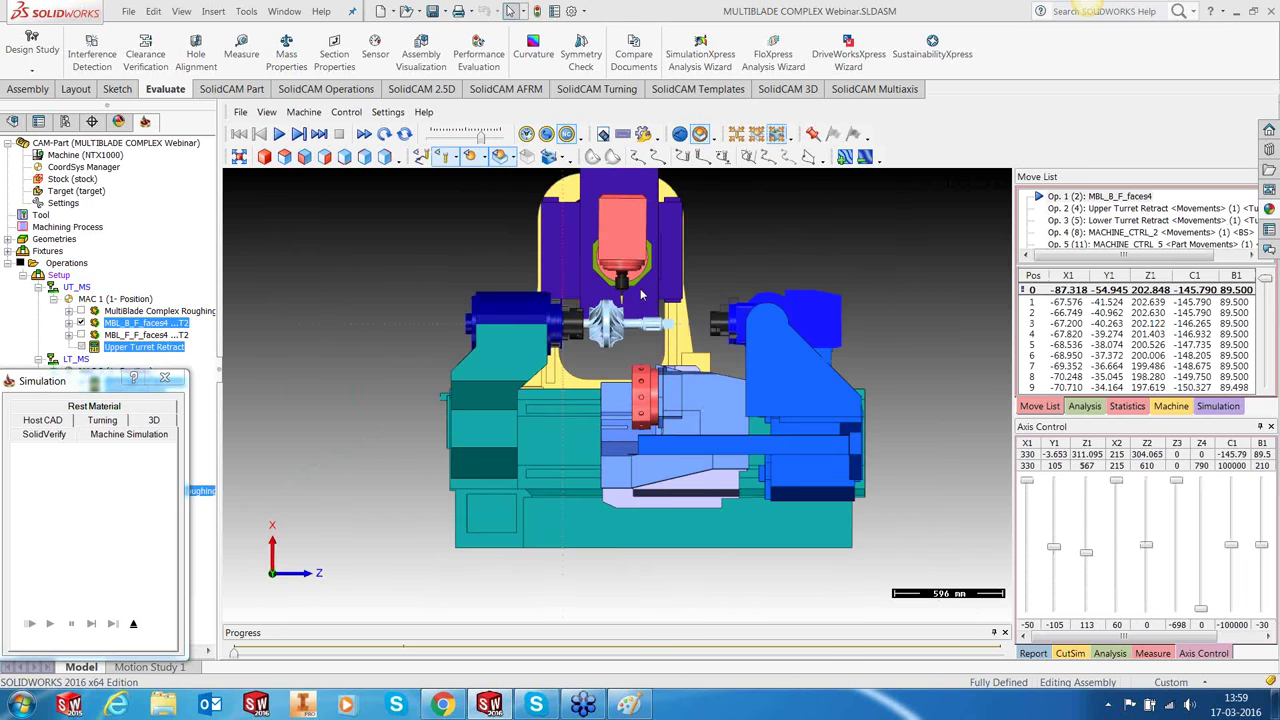
scroll(640, 288, up, 3)
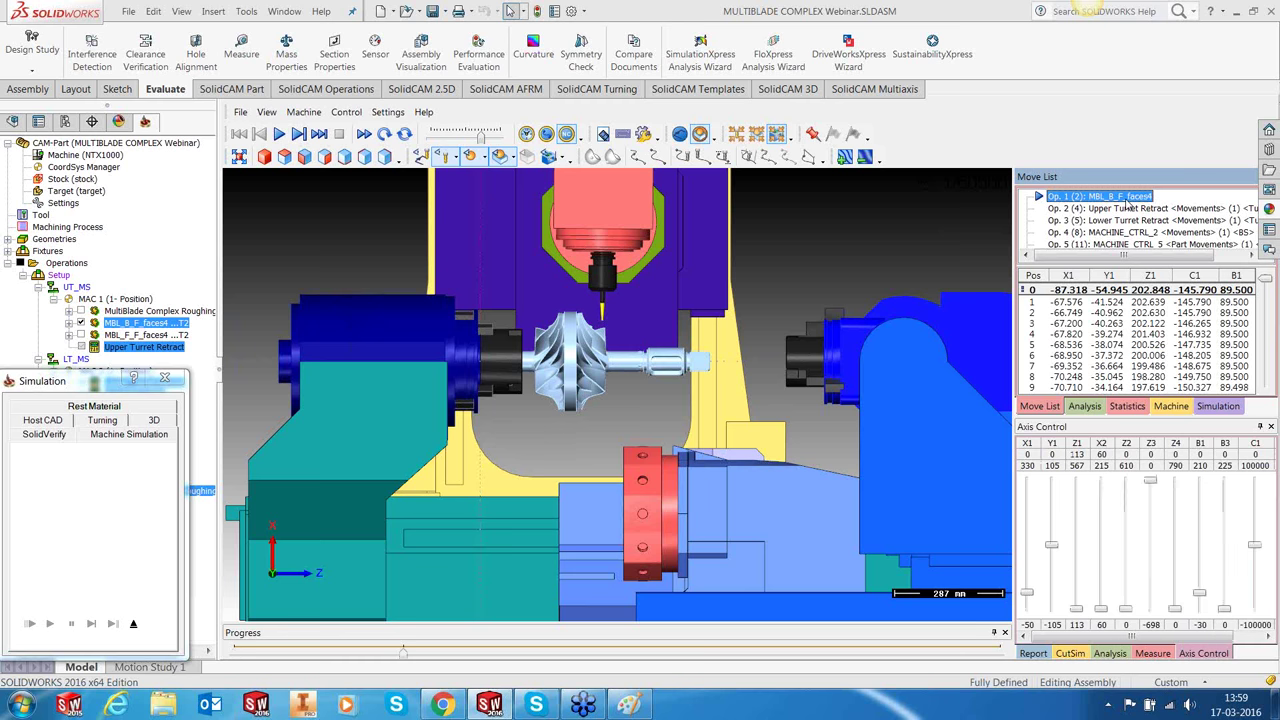
click(1128, 206)
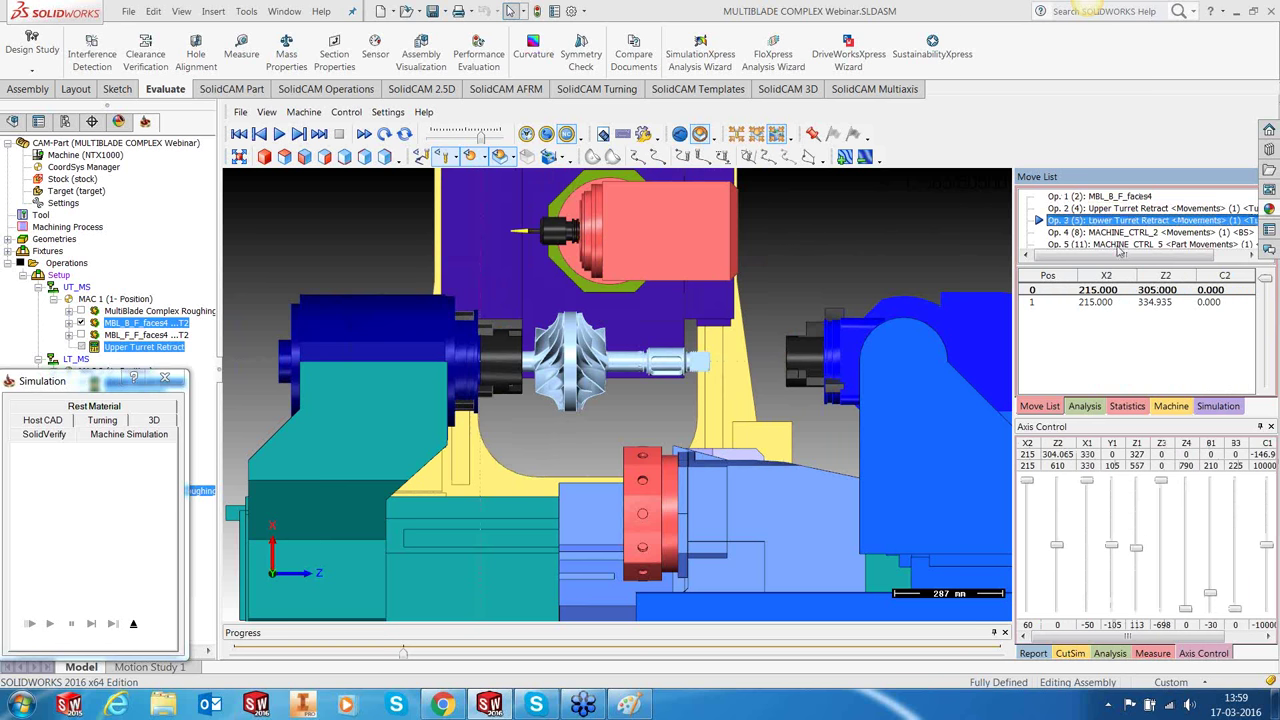
click(1138, 301)
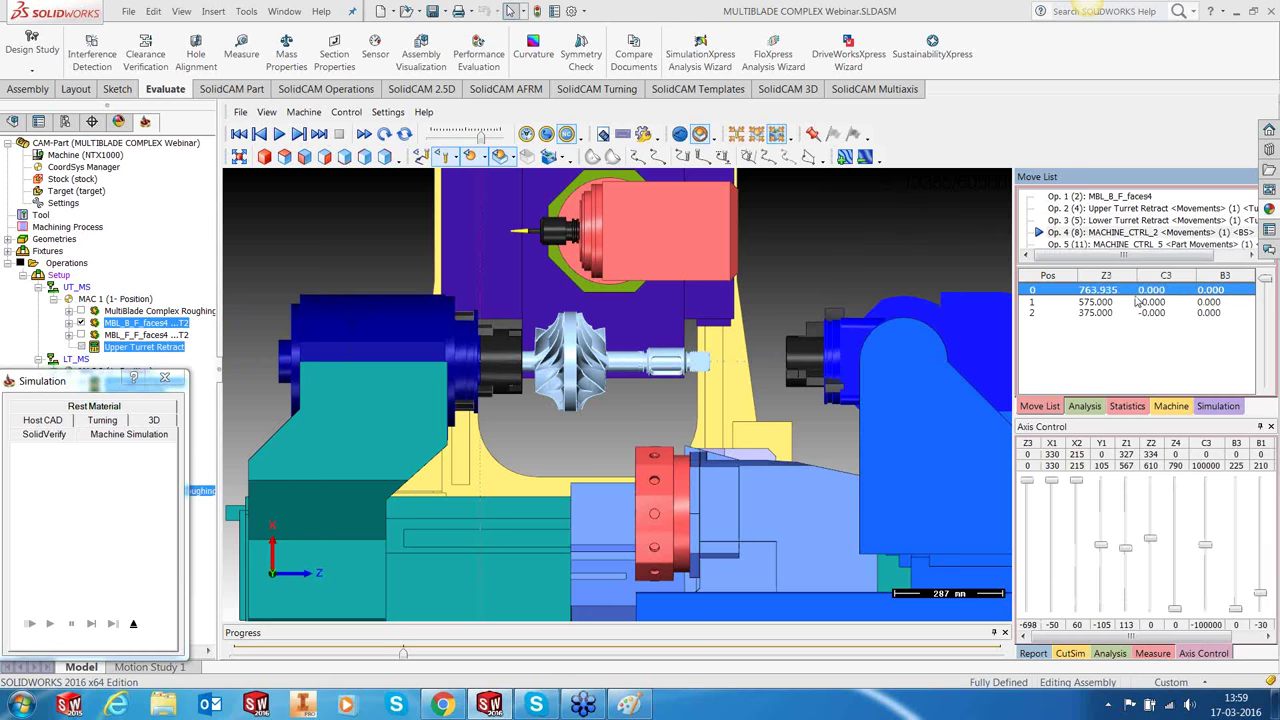
click(1138, 301)
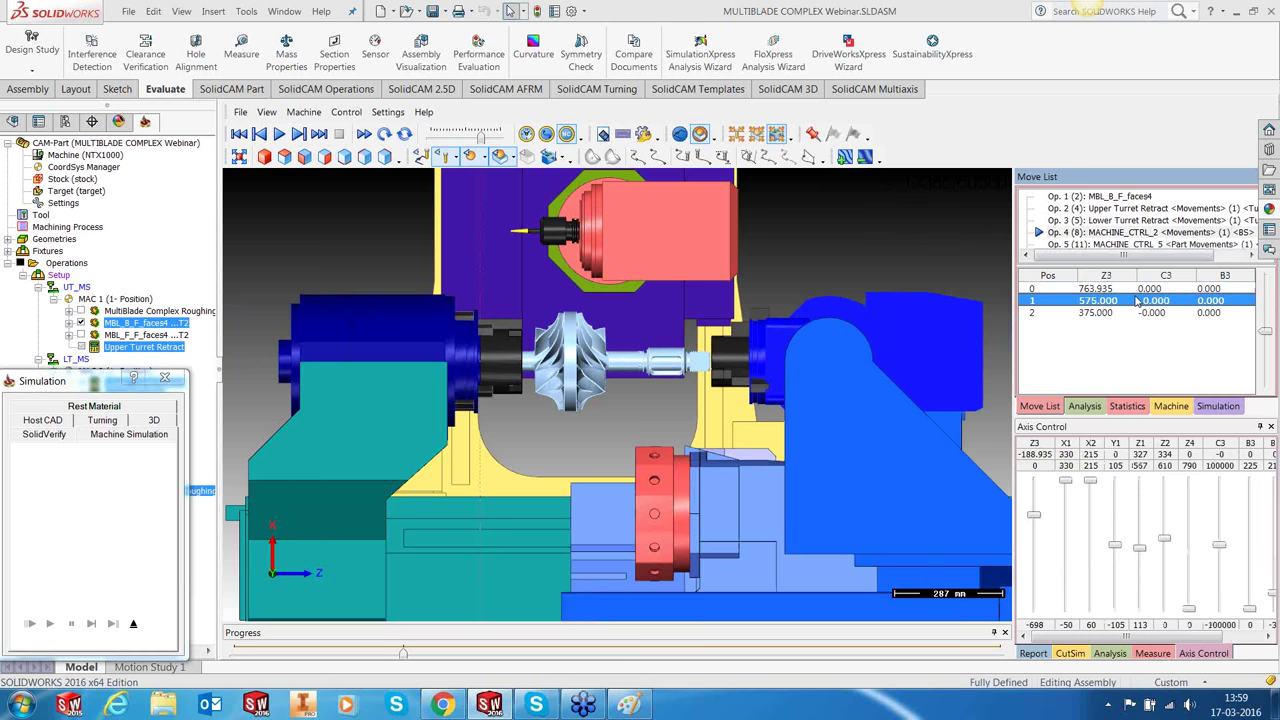
key(Down)
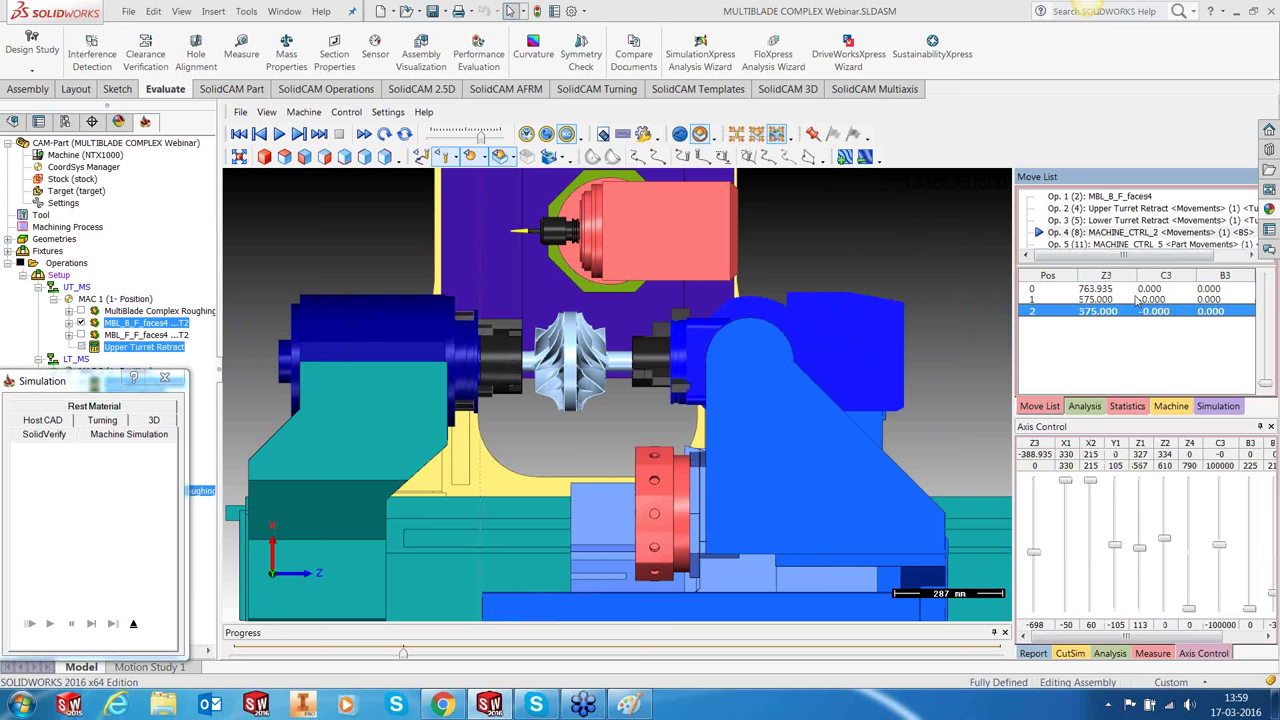
key(Down)
key(Down)
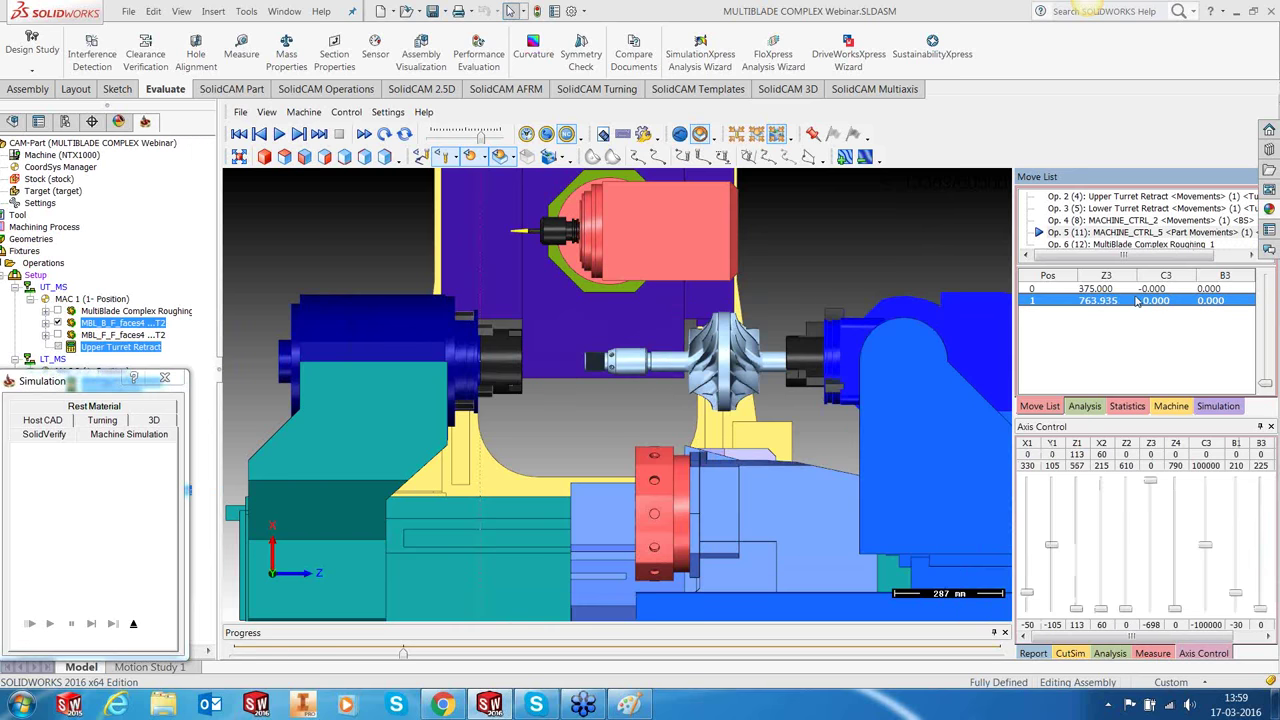
key(Down)
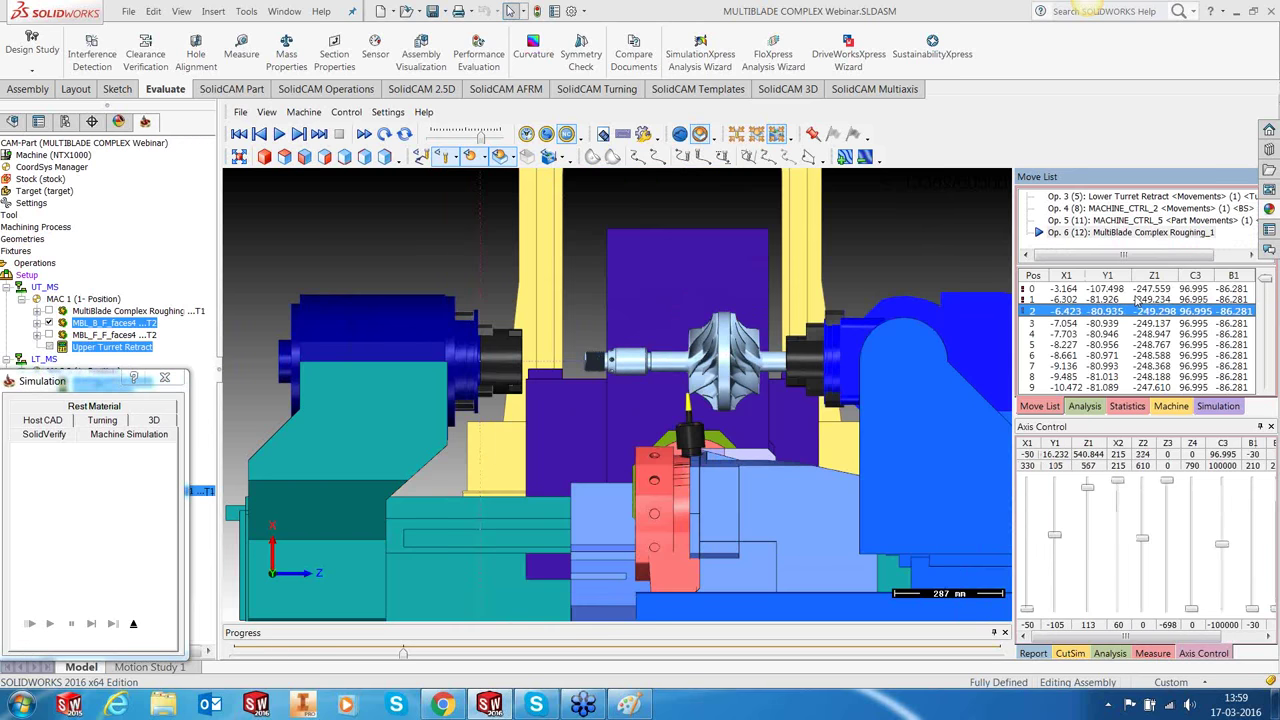
click(762, 430)
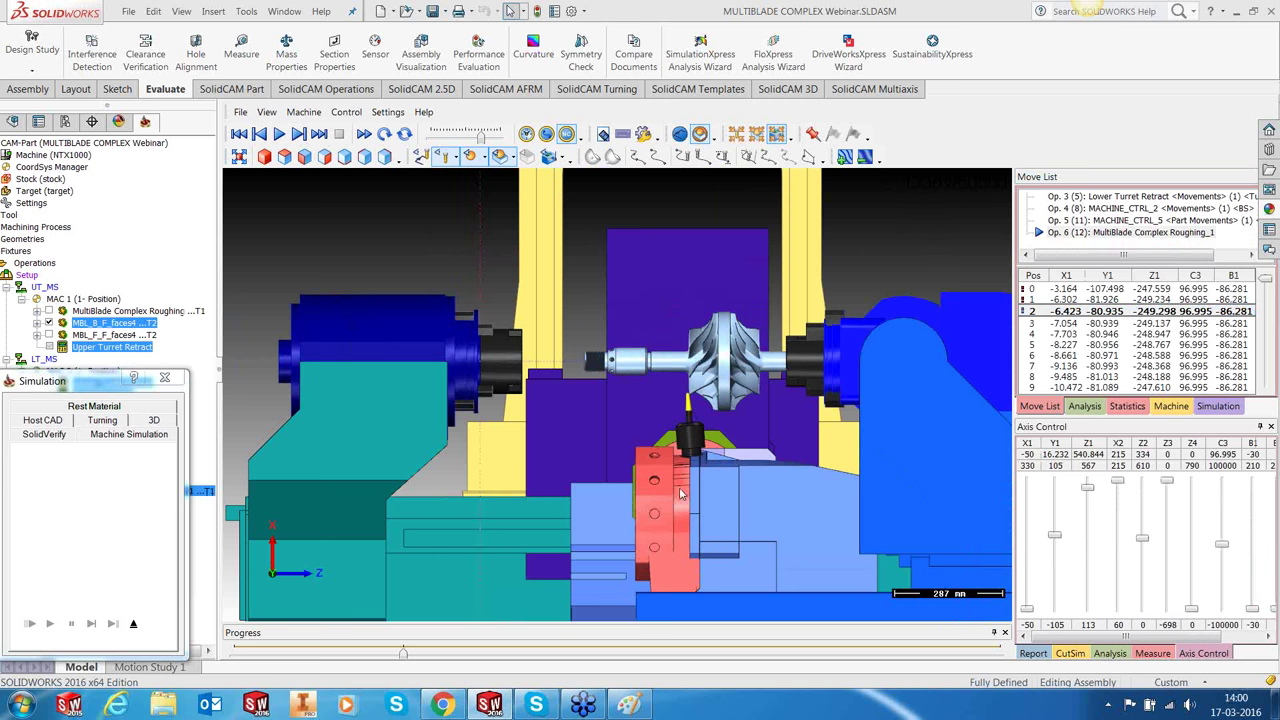
click(135, 623)
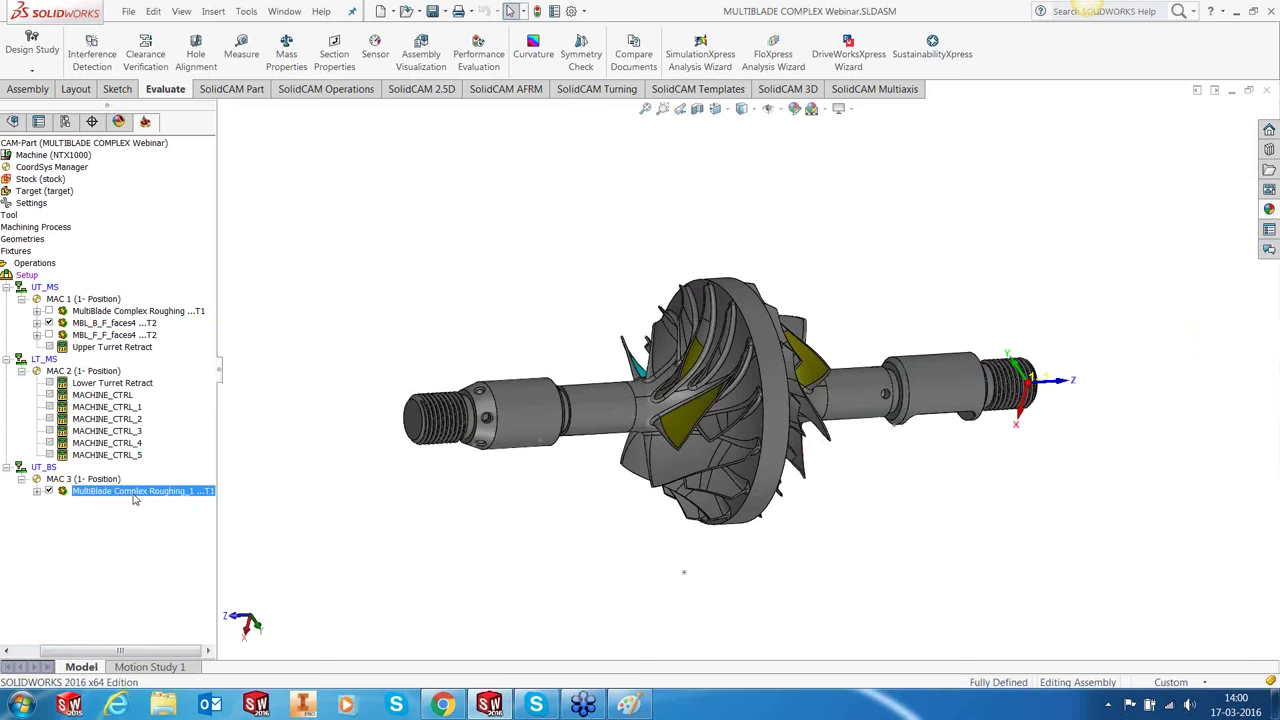
Step: Set MultiBlade Complex Roughing_1's machine control to the first angle pair and open the operation in Machine Simulation
right_click(137, 494)
click(337, 217)
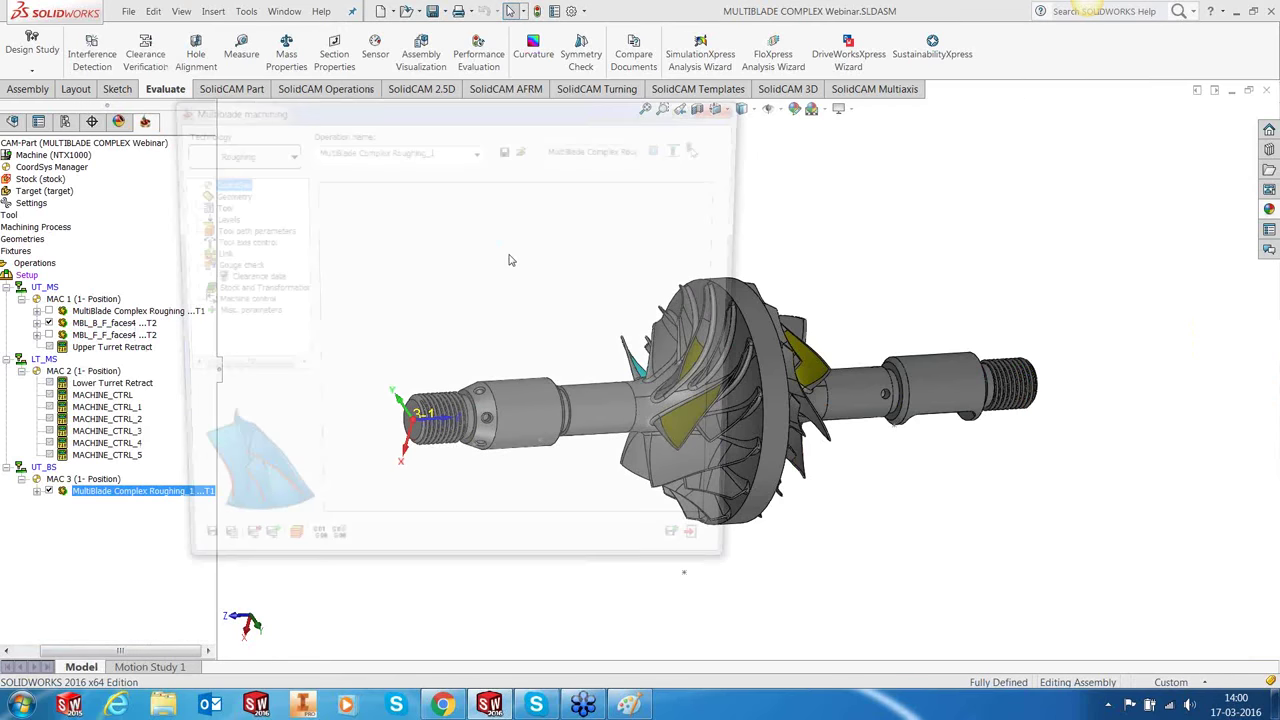
click(250, 289)
click(366, 188)
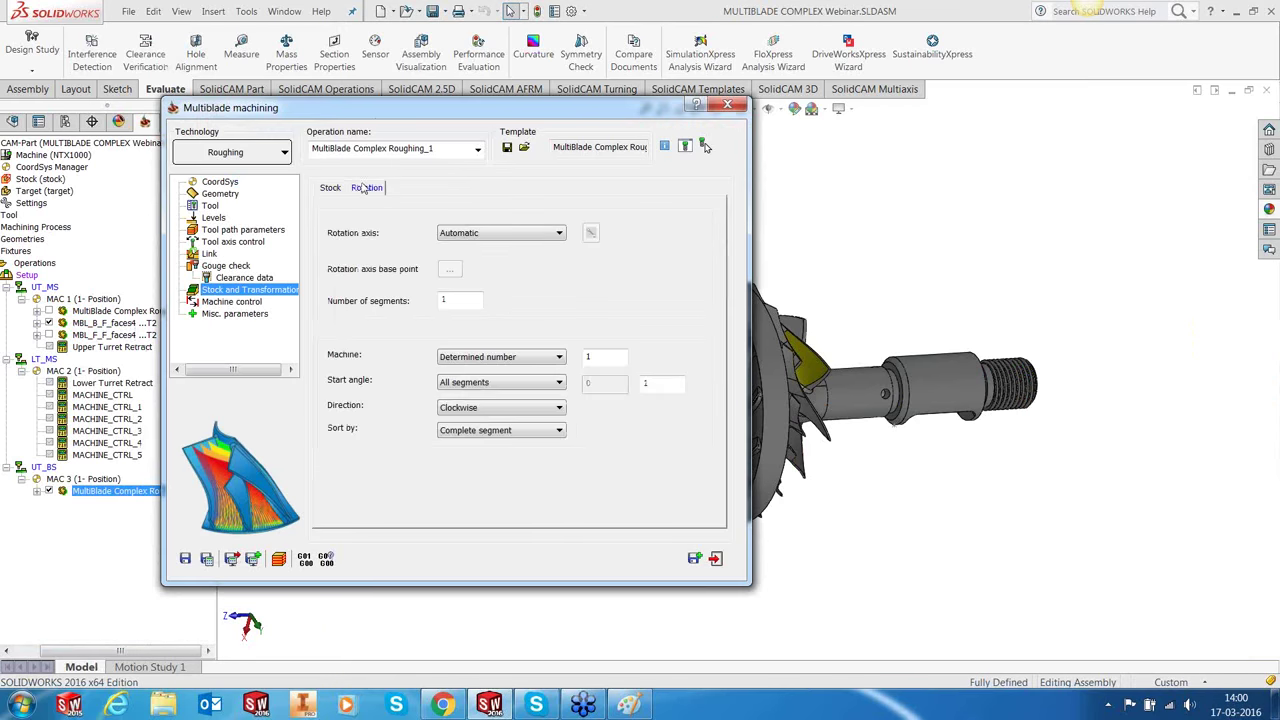
click(241, 302)
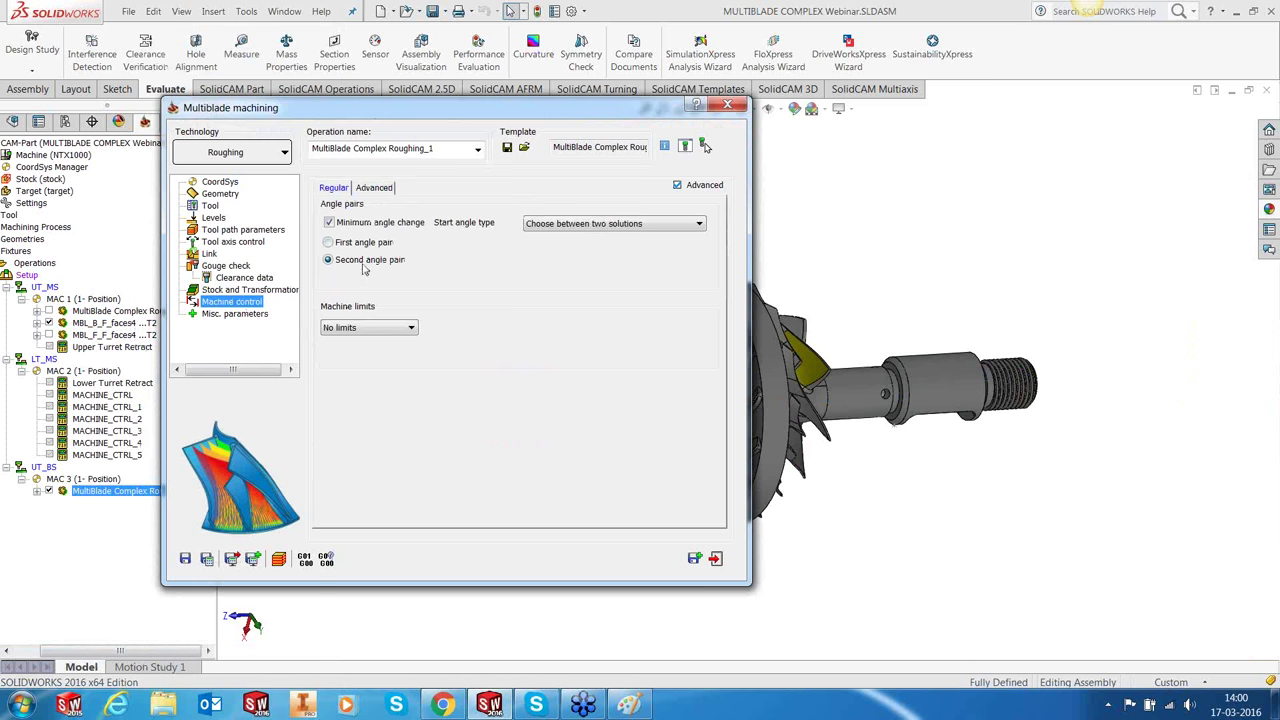
click(364, 243)
click(278, 559)
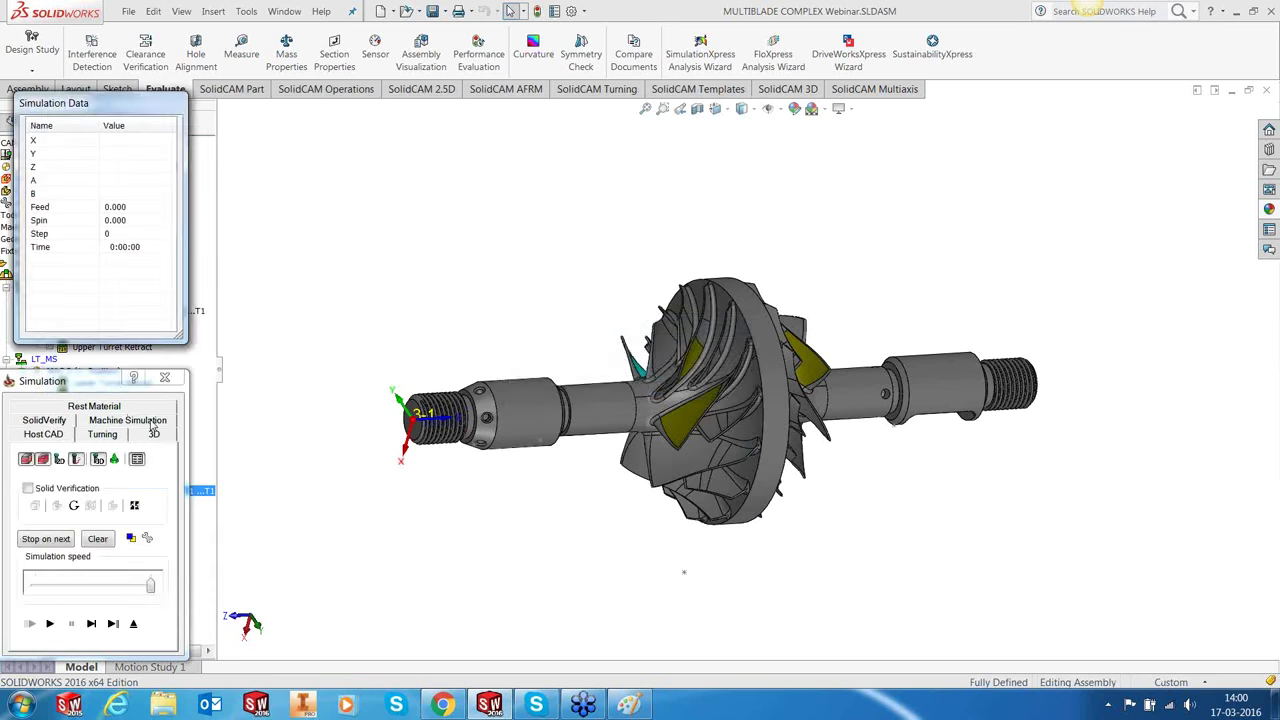
click(150, 421)
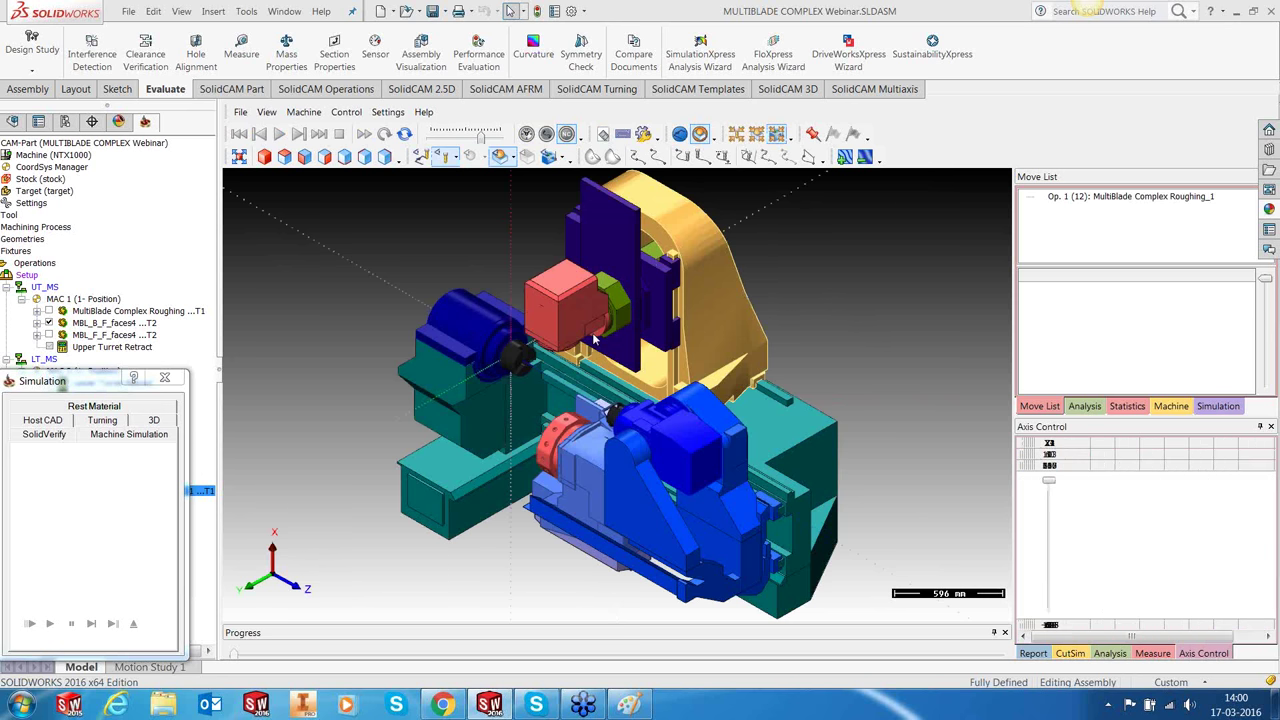
Step: Play the roughing simulation at the sub-spindle, pause it to inspect the tool at the impeller, and close the simulation and operation
middle_drag(594, 340, 680, 380)
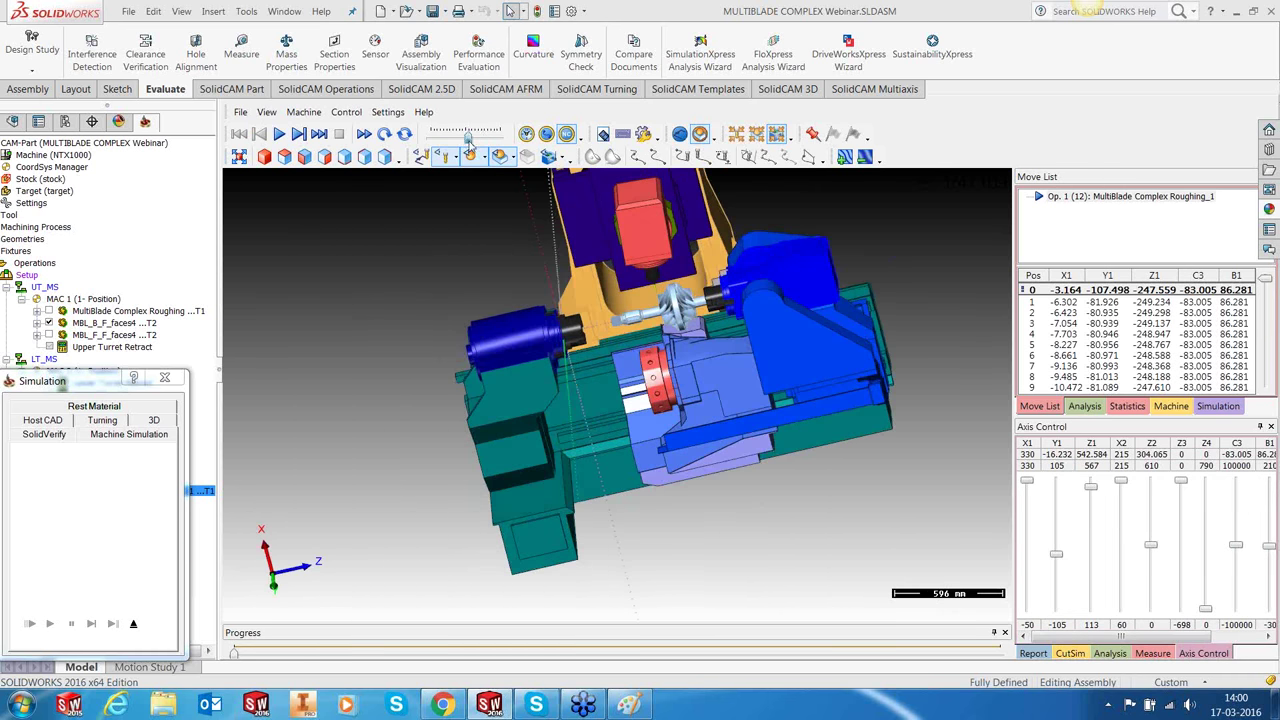
click(280, 134)
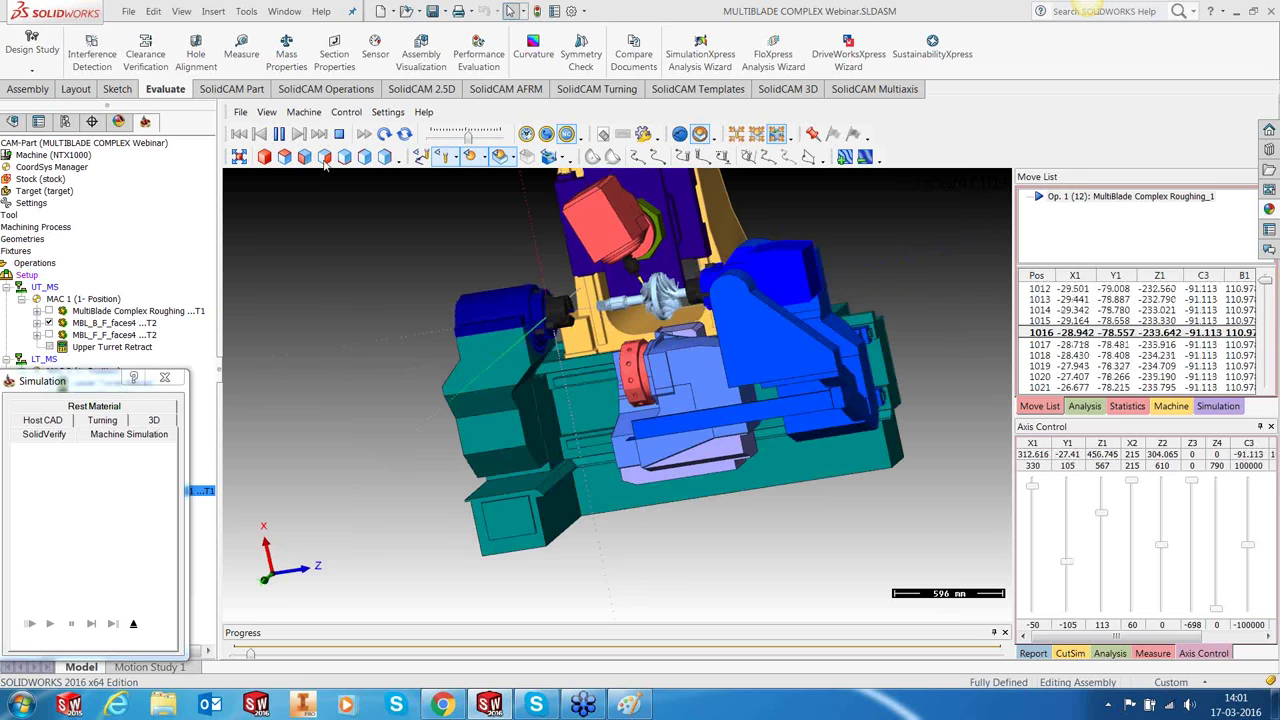
click(280, 134)
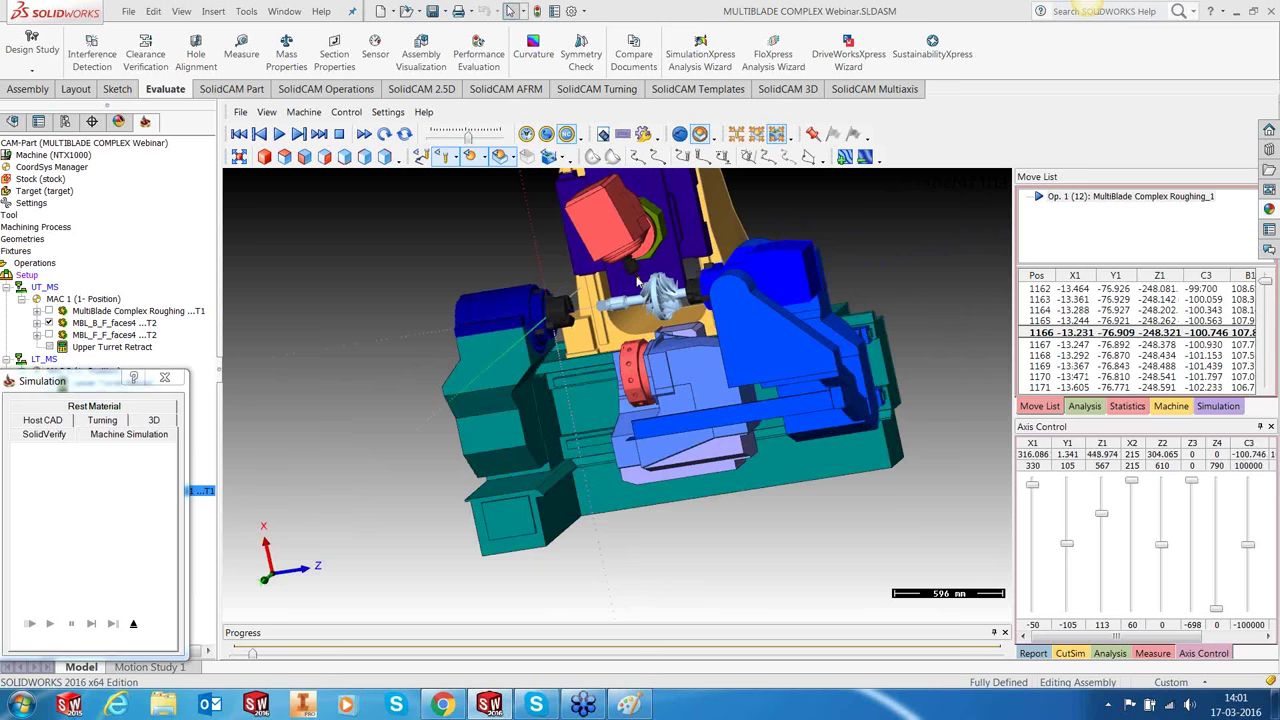
scroll(637, 283, up, 1)
scroll(637, 283, up, 4)
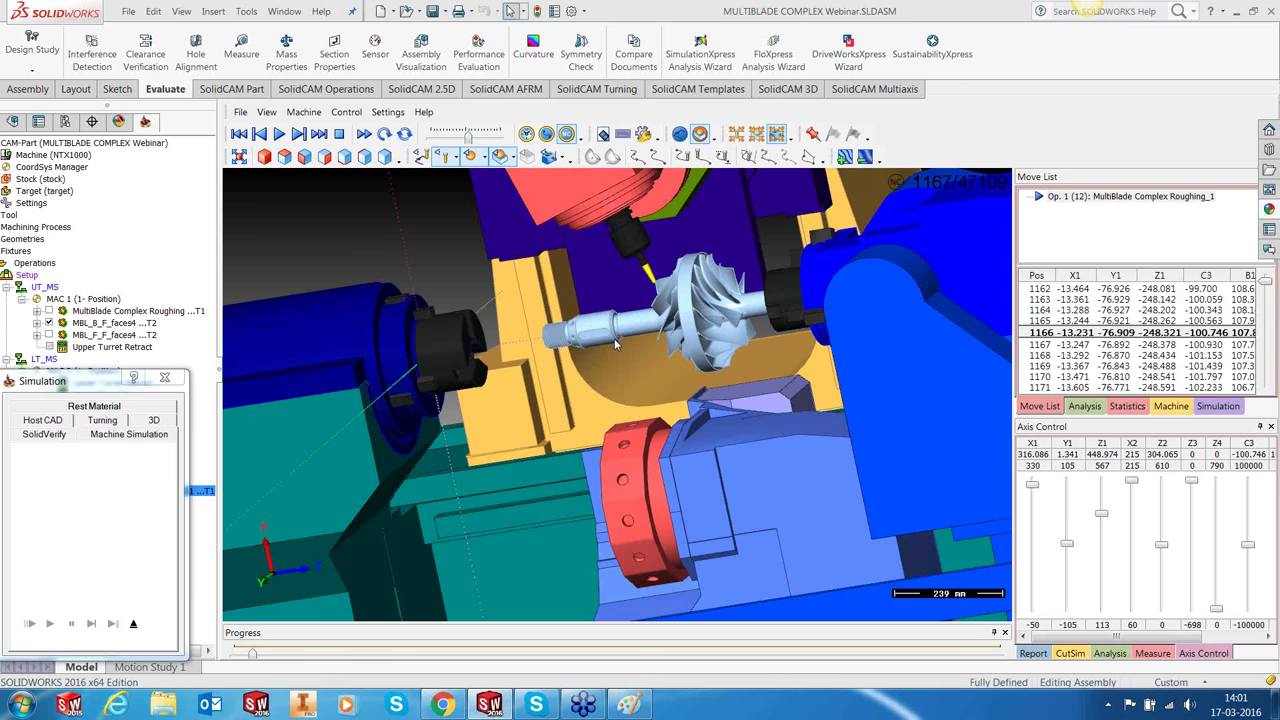
scroll(615, 344, up, 3)
click(133, 623)
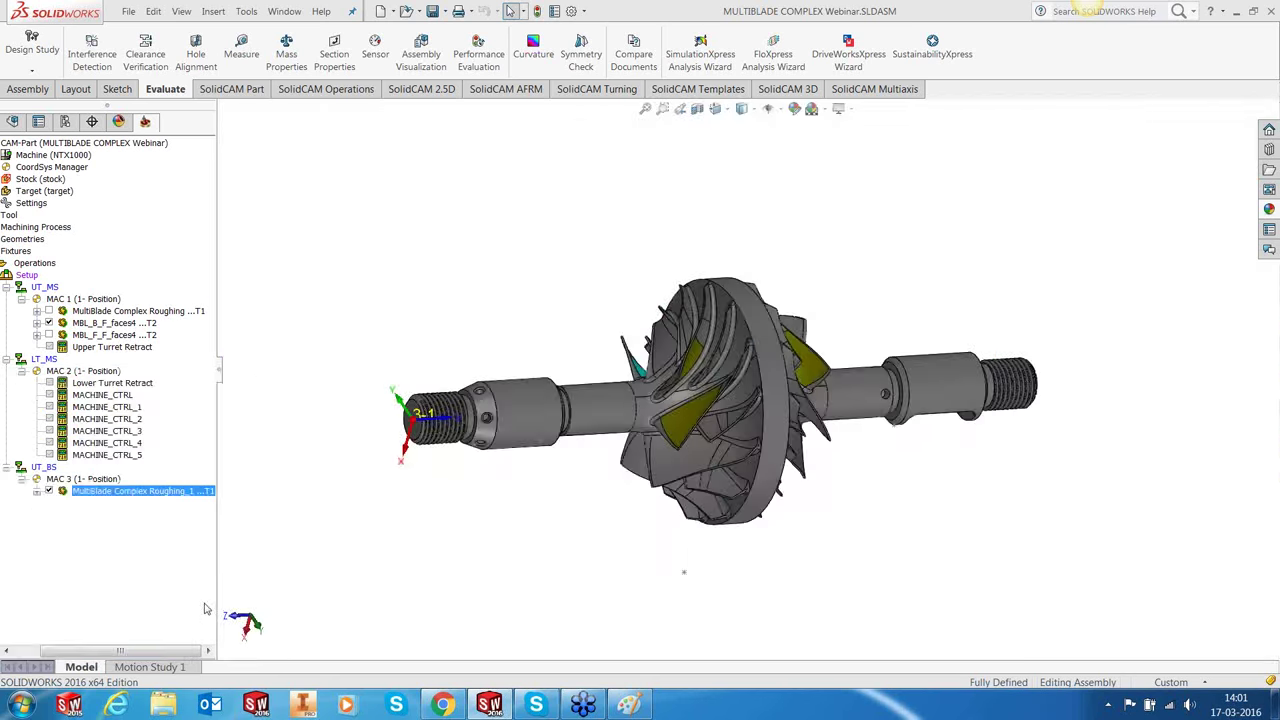
click(716, 559)
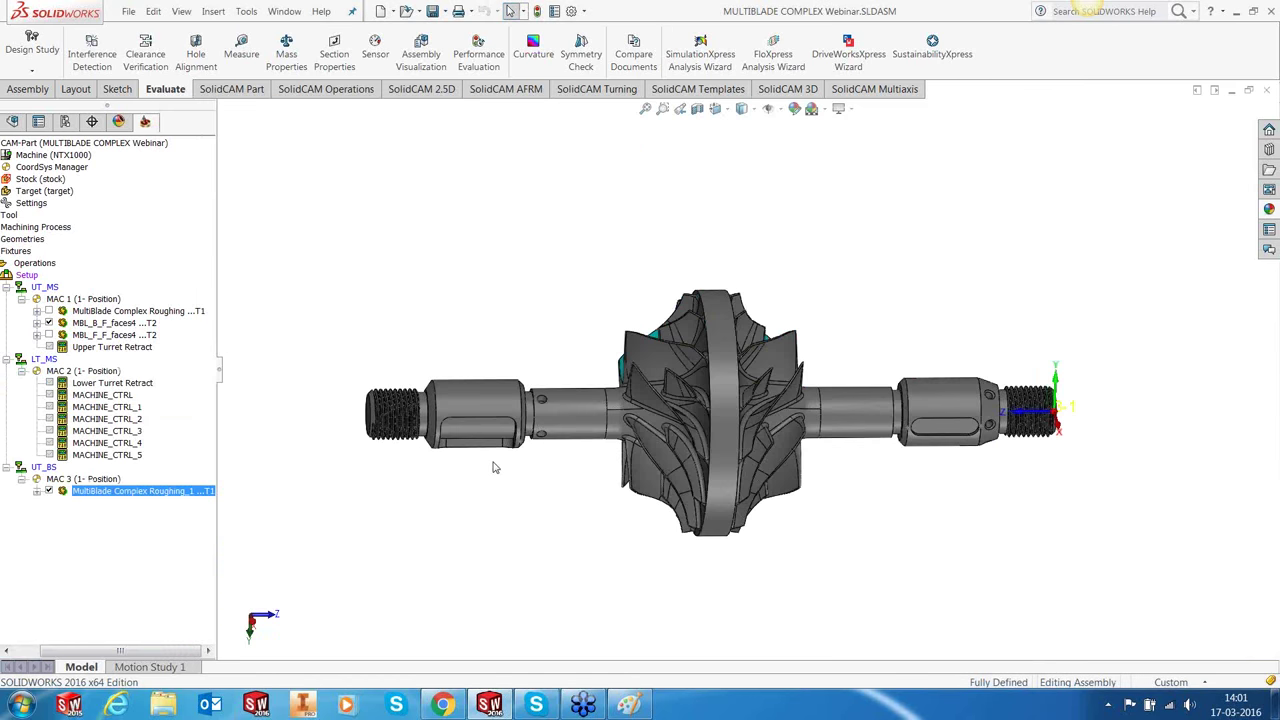
Step: Examine the wall and floor of the wrapped slot near the shaft's threaded end, and view the whole impeller shaft from several sides
scroll(492, 467, down, 3)
scroll(528, 417, down, 2)
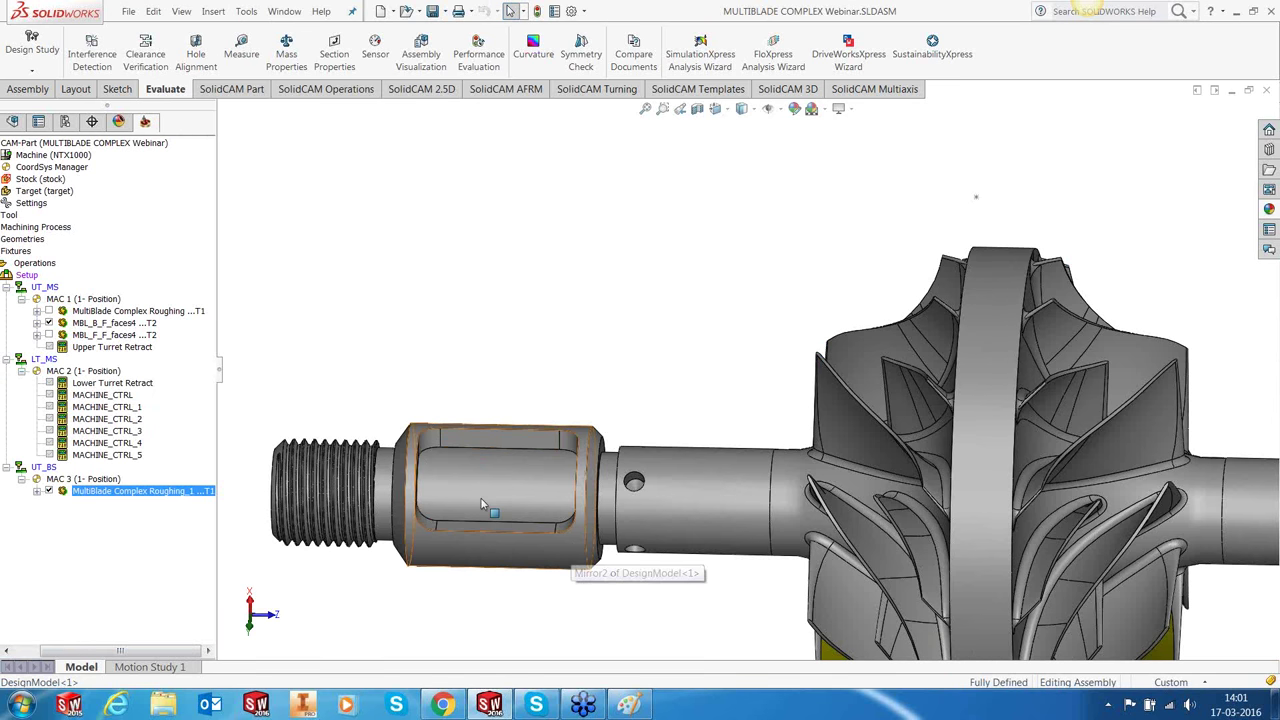
click(517, 483)
middle_drag(517, 483, 525, 452)
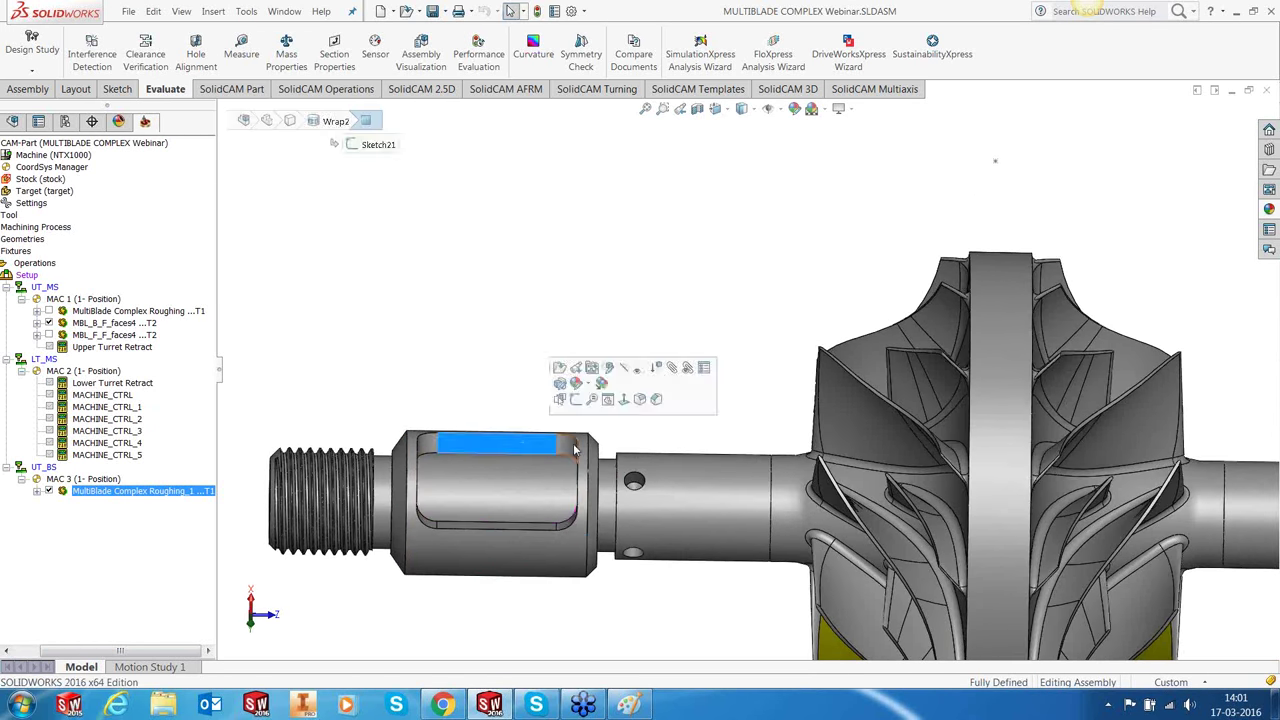
click(541, 528)
click(548, 515)
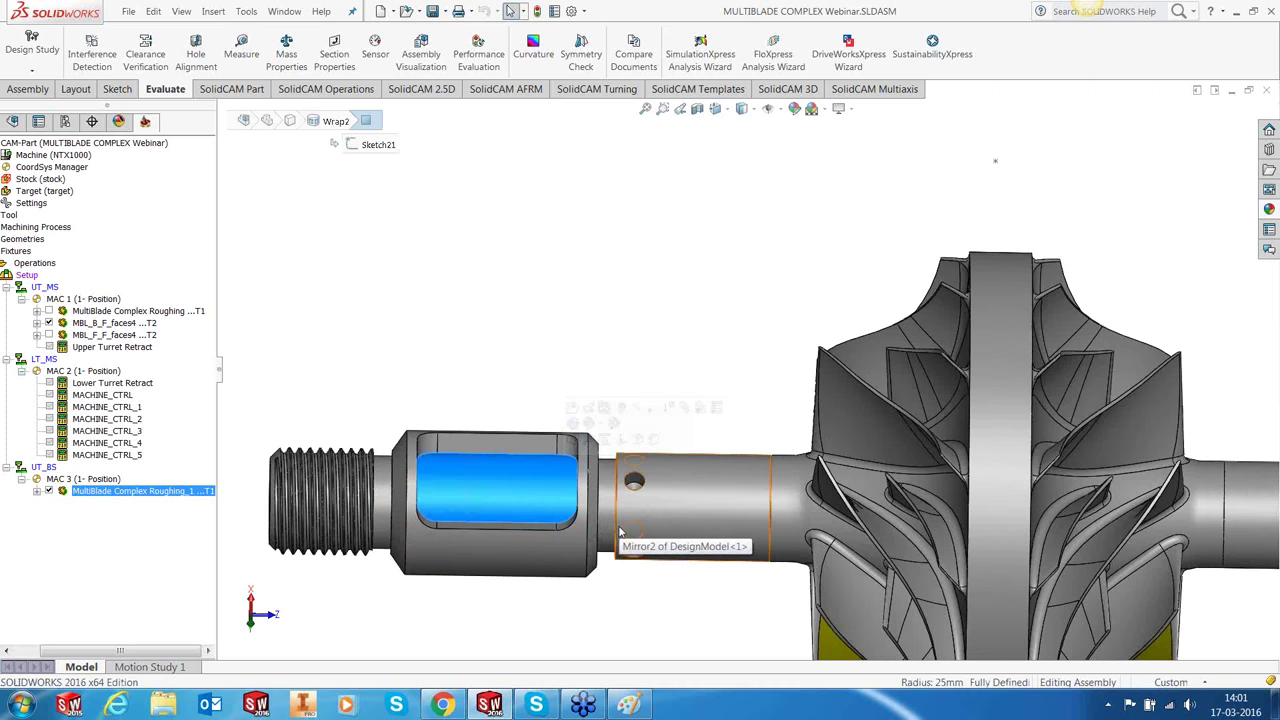
click(589, 274)
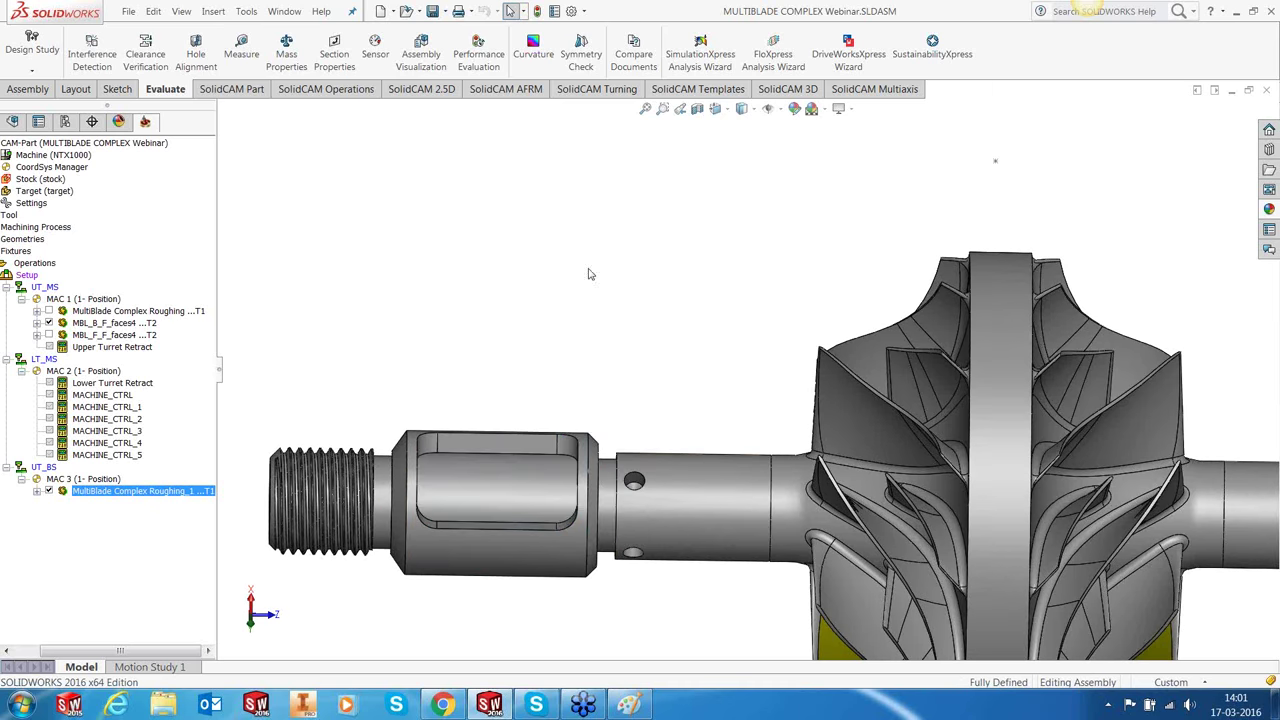
scroll(624, 357, up, 3)
middle_drag(623, 351, 1027, 313)
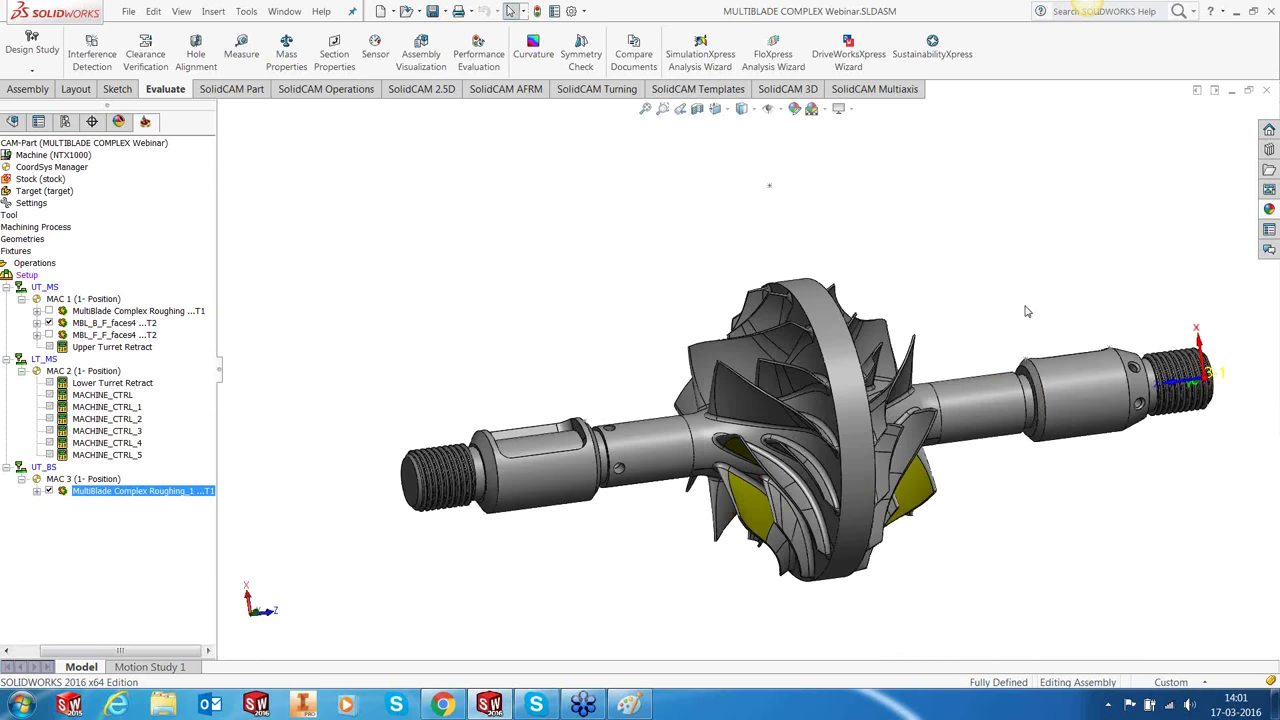
scroll(1025, 312, down, 2)
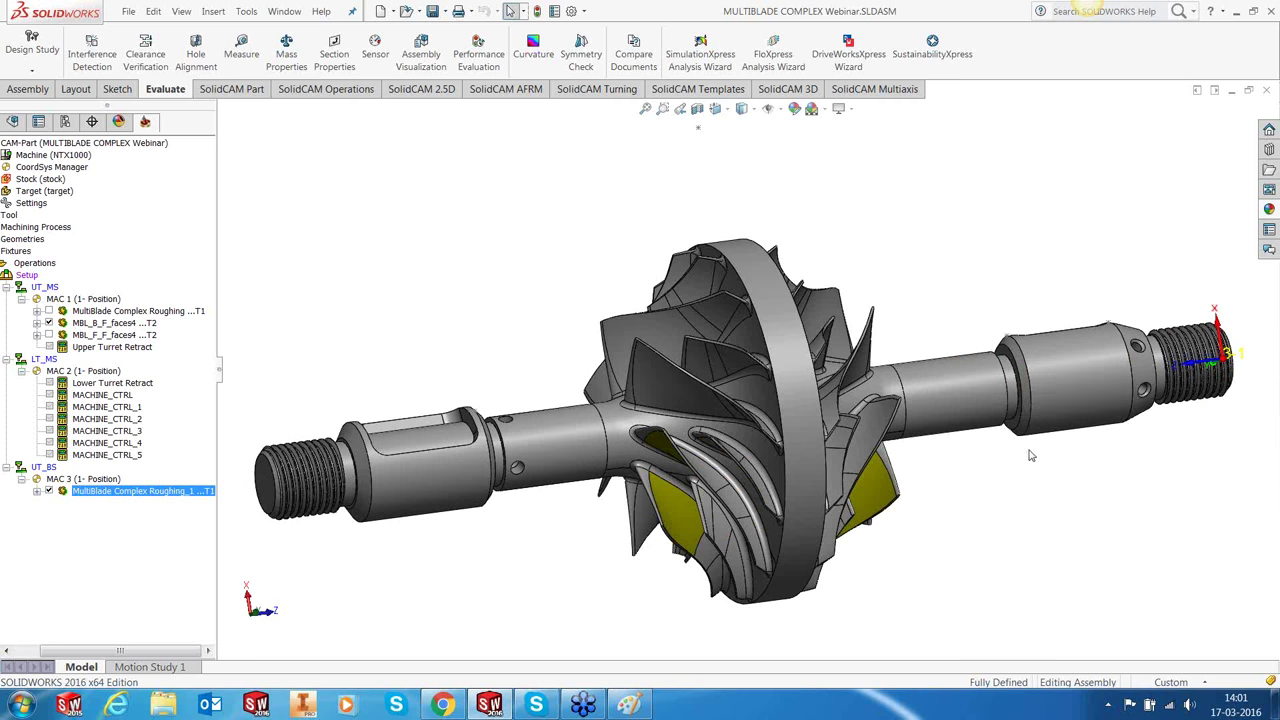
middle_drag(1030, 455, 1054, 476)
scroll(1054, 476, up, 2)
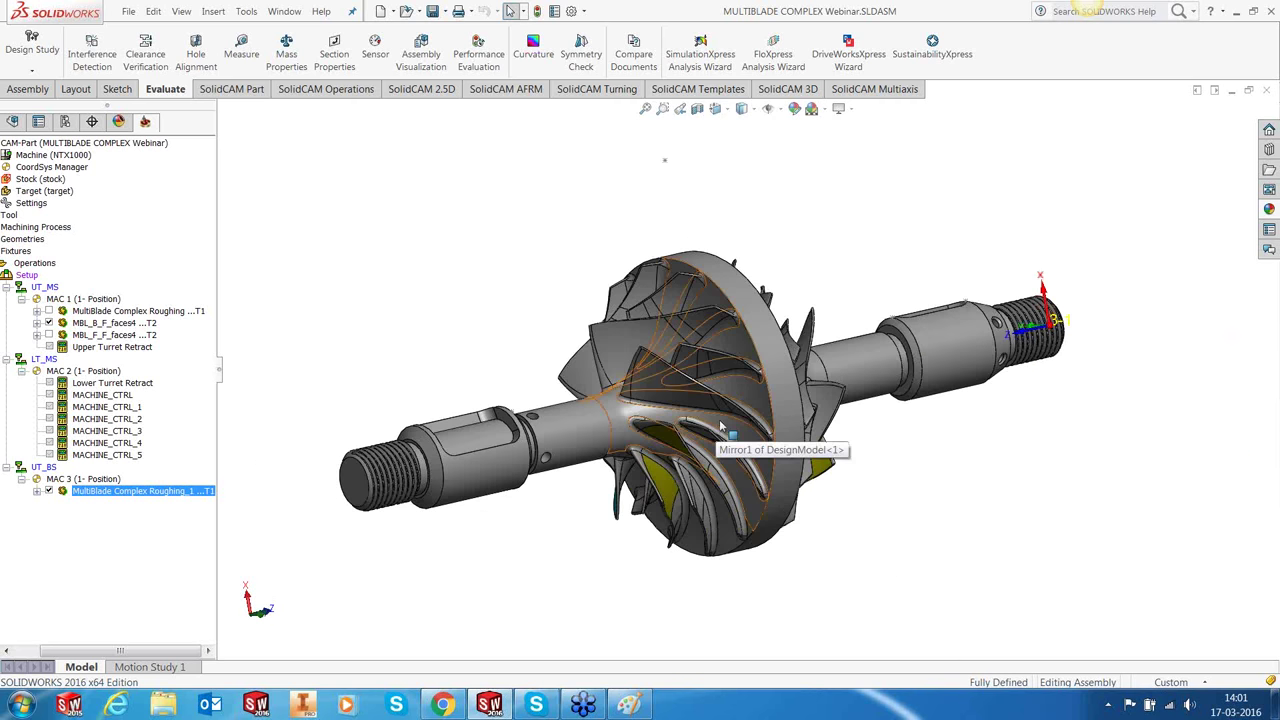